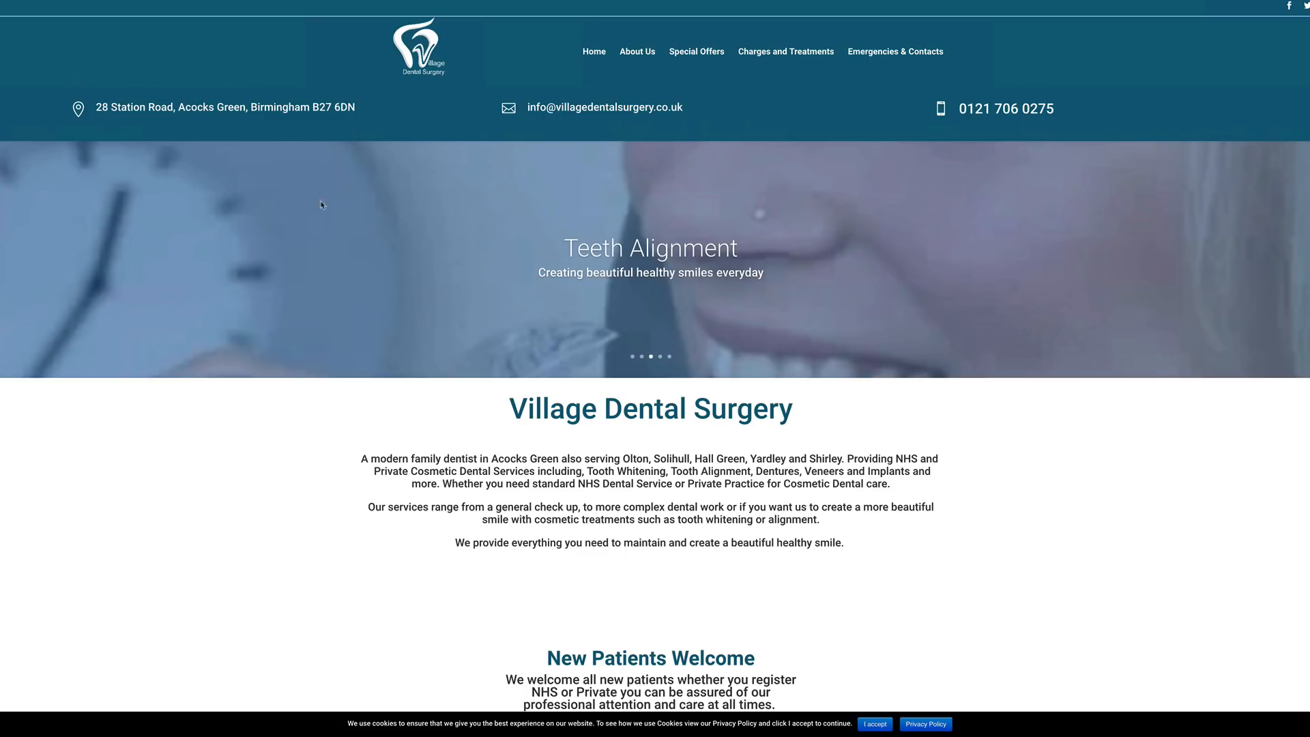
Look through the existing Village Dental Surgery homepage, from the banner to the appointment form and footer.
{"action": "scroll", "coordinate": [684, 504], "scroll_direction": "down", "scroll_amount": 15}
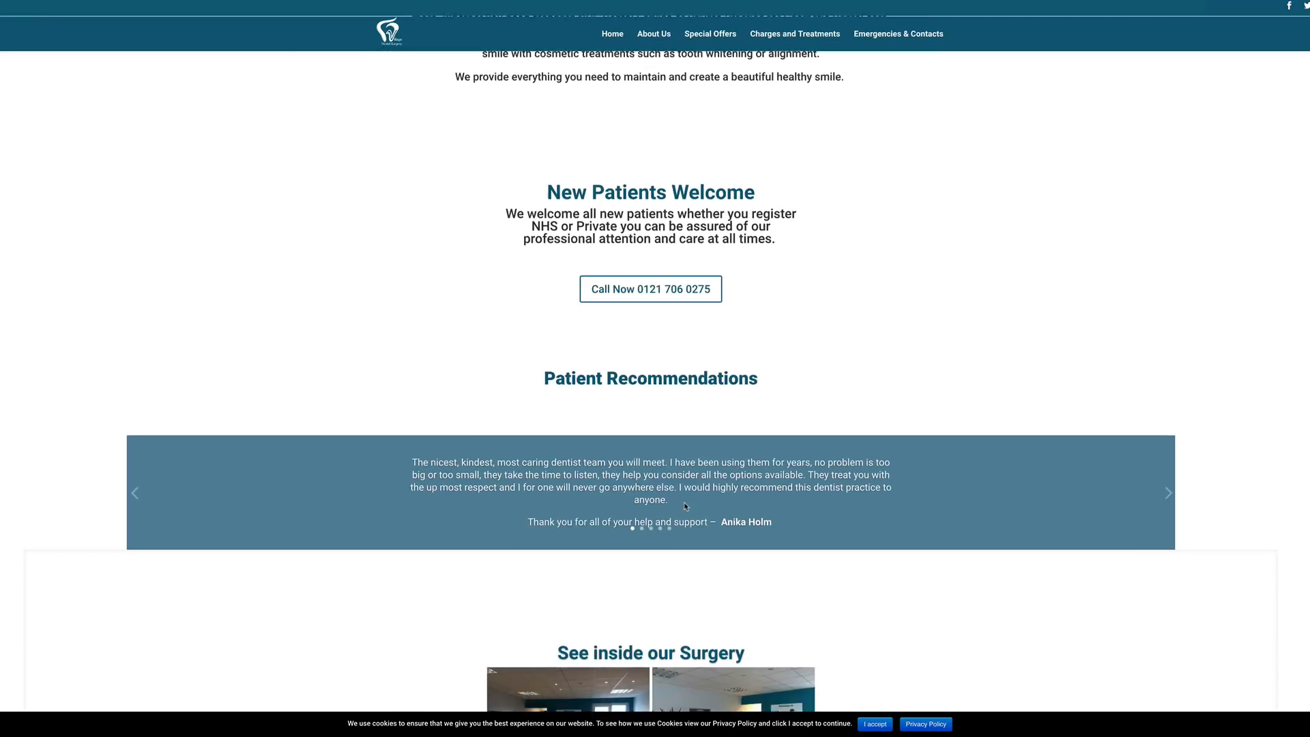
{"action": "scroll", "coordinate": [685, 506], "scroll_direction": "down", "scroll_amount": 12}
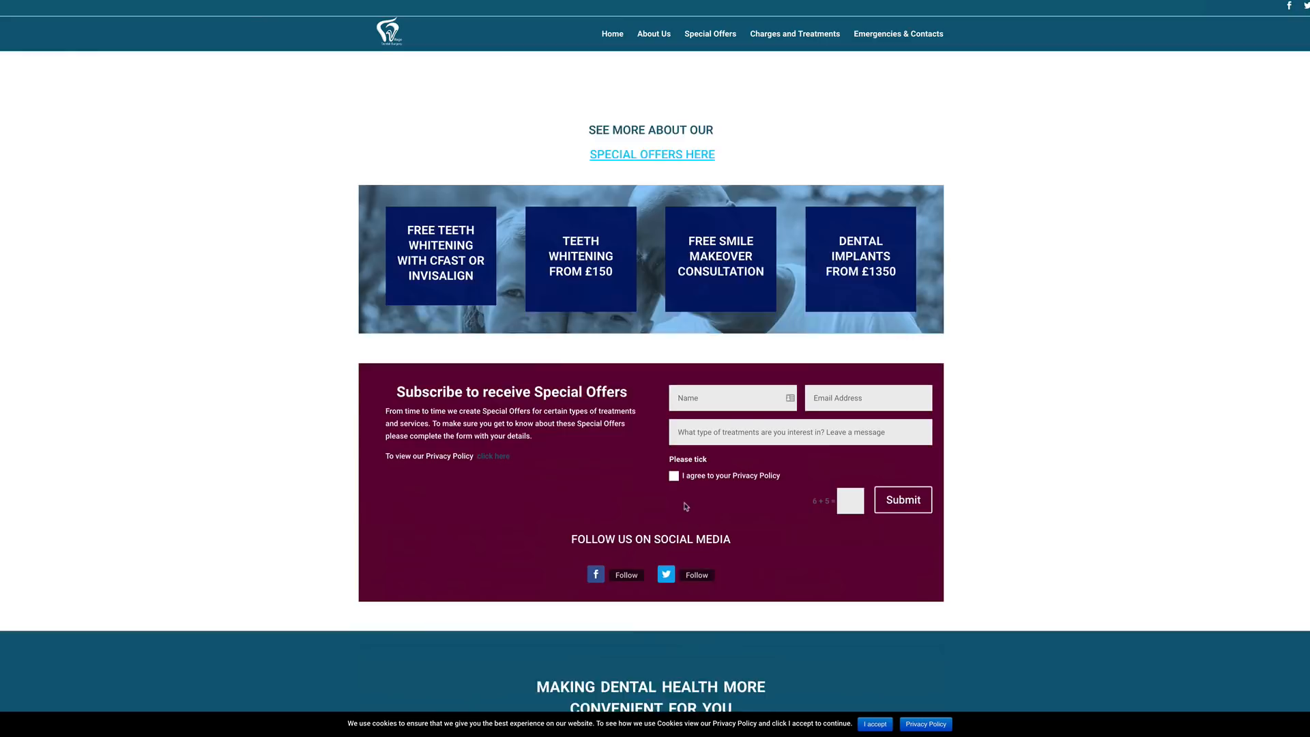
{"action": "scroll", "coordinate": [686, 505], "scroll_direction": "down", "scroll_amount": 6}
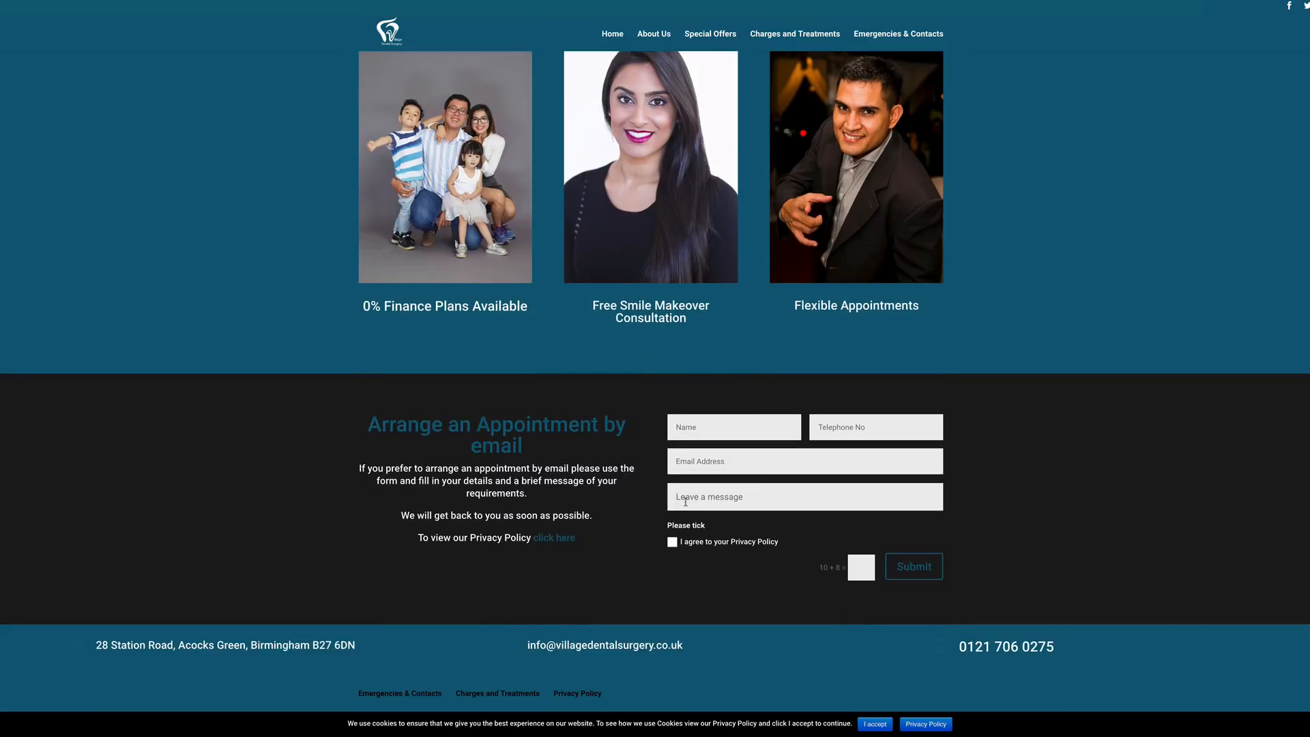
{"action": "scroll", "coordinate": [685, 506], "scroll_direction": "up", "scroll_amount": 7}
{"action": "scroll", "coordinate": [687, 506], "scroll_direction": "up", "scroll_amount": 20}
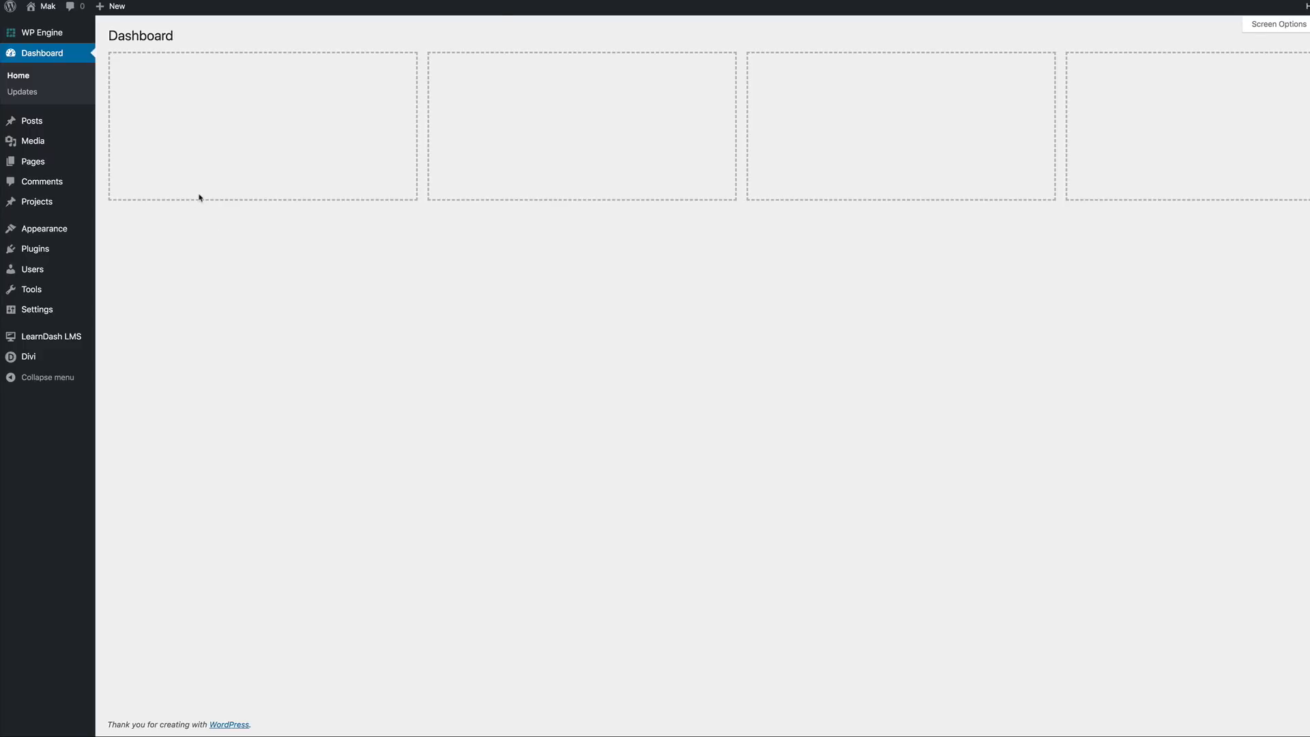
In the WordPress dashboard, add a new page titled "dentist".
{"action": "mouse_move", "coordinate": [32, 162]}
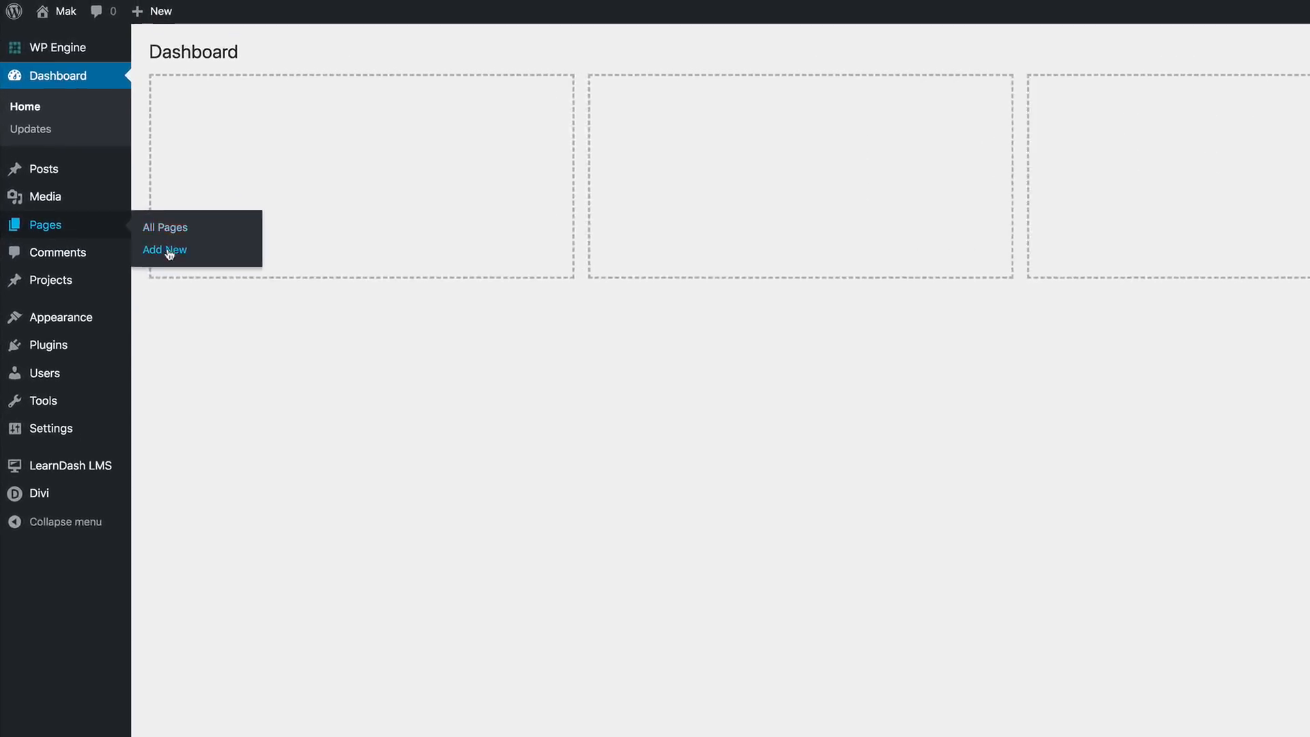
{"action": "left_click", "coordinate": [187, 287]}
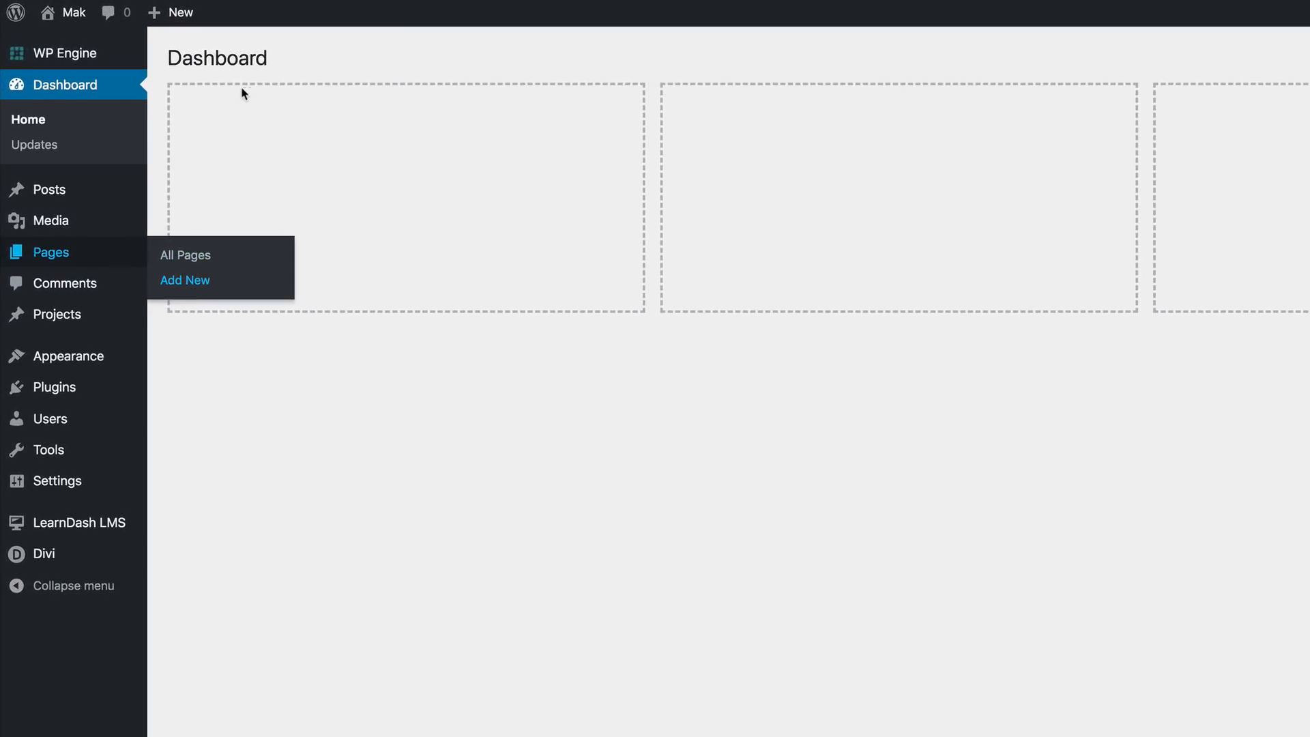
{"action": "type", "text": "dentist"}
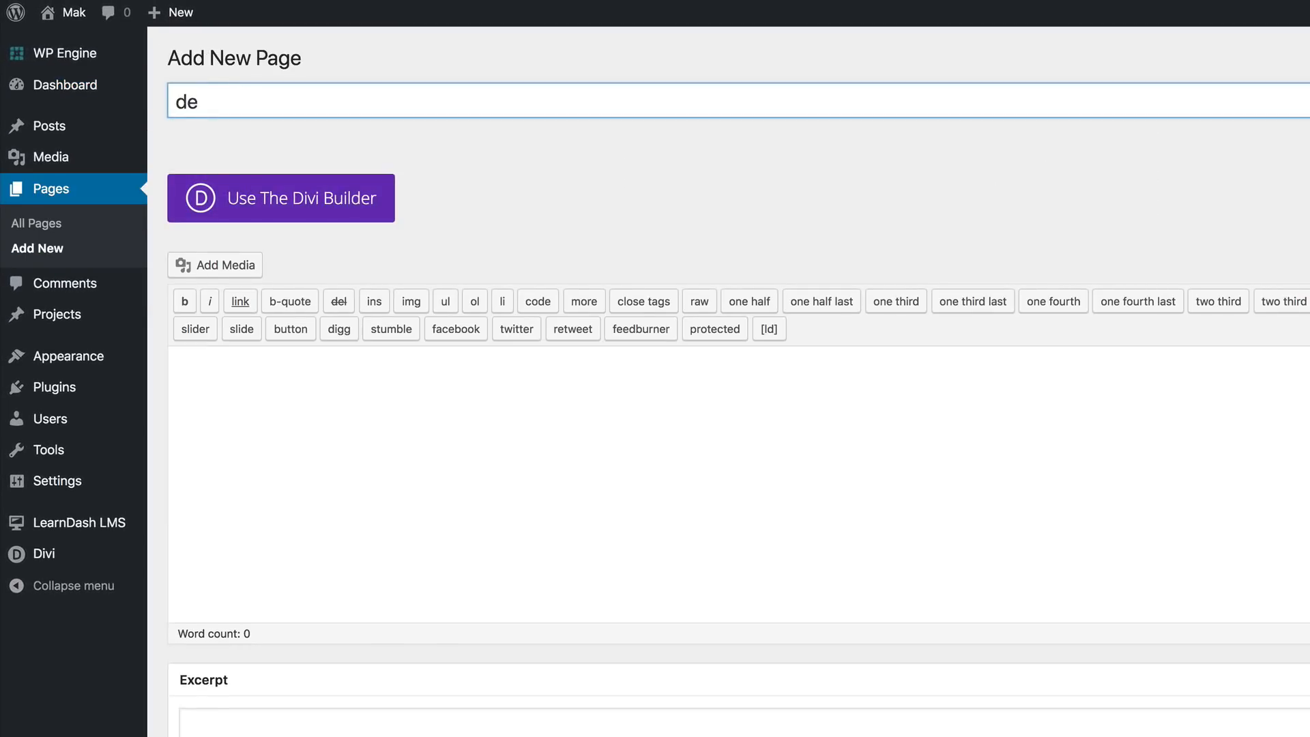
Enable the Divi Builder for the page and open it in the Visual Builder, building from scratch without inserting a row.
{"action": "left_click", "coordinate": [333, 214]}
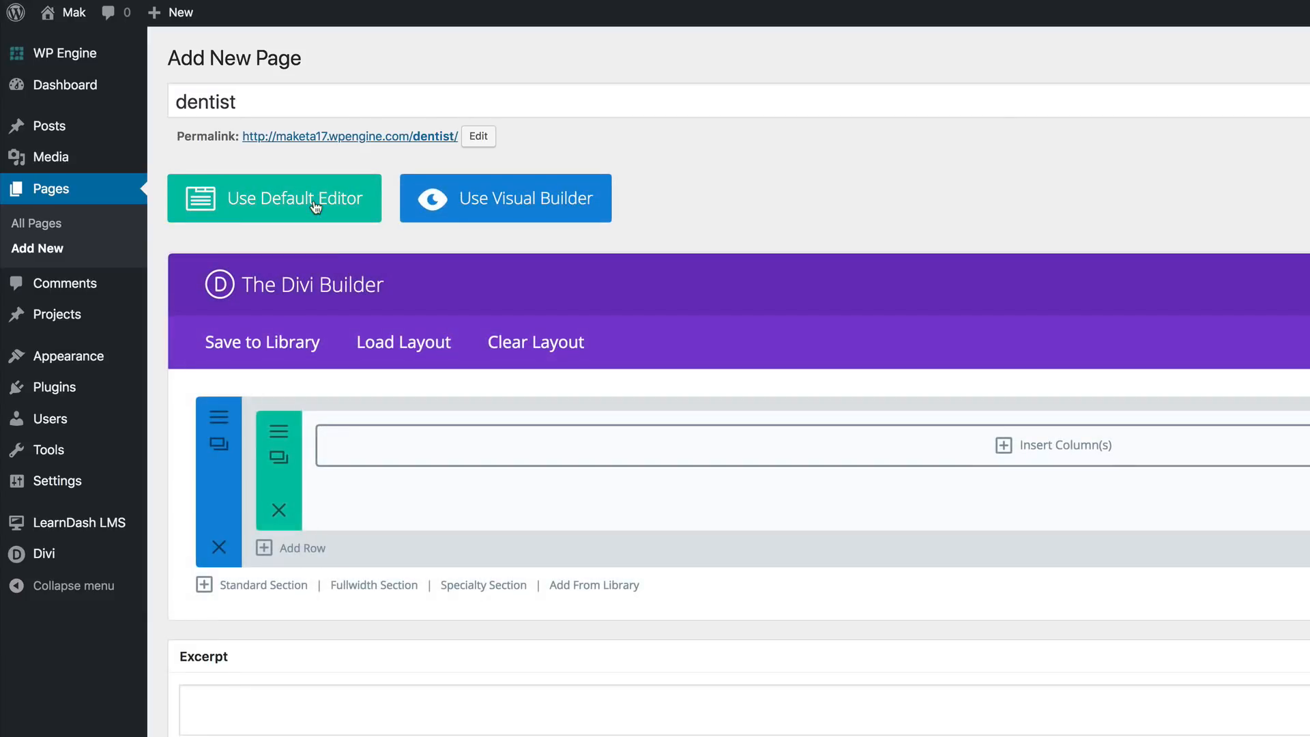
{"action": "left_click", "coordinate": [539, 212]}
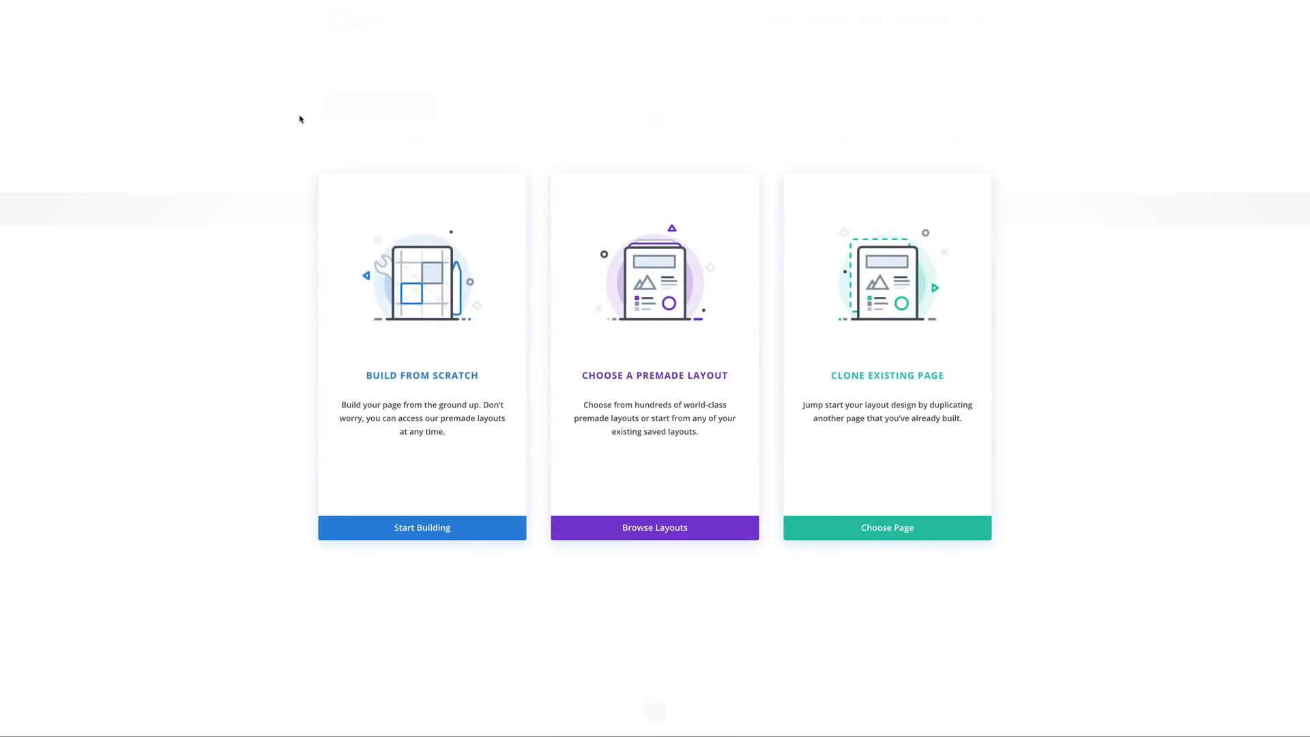
{"action": "left_click", "coordinate": [442, 379]}
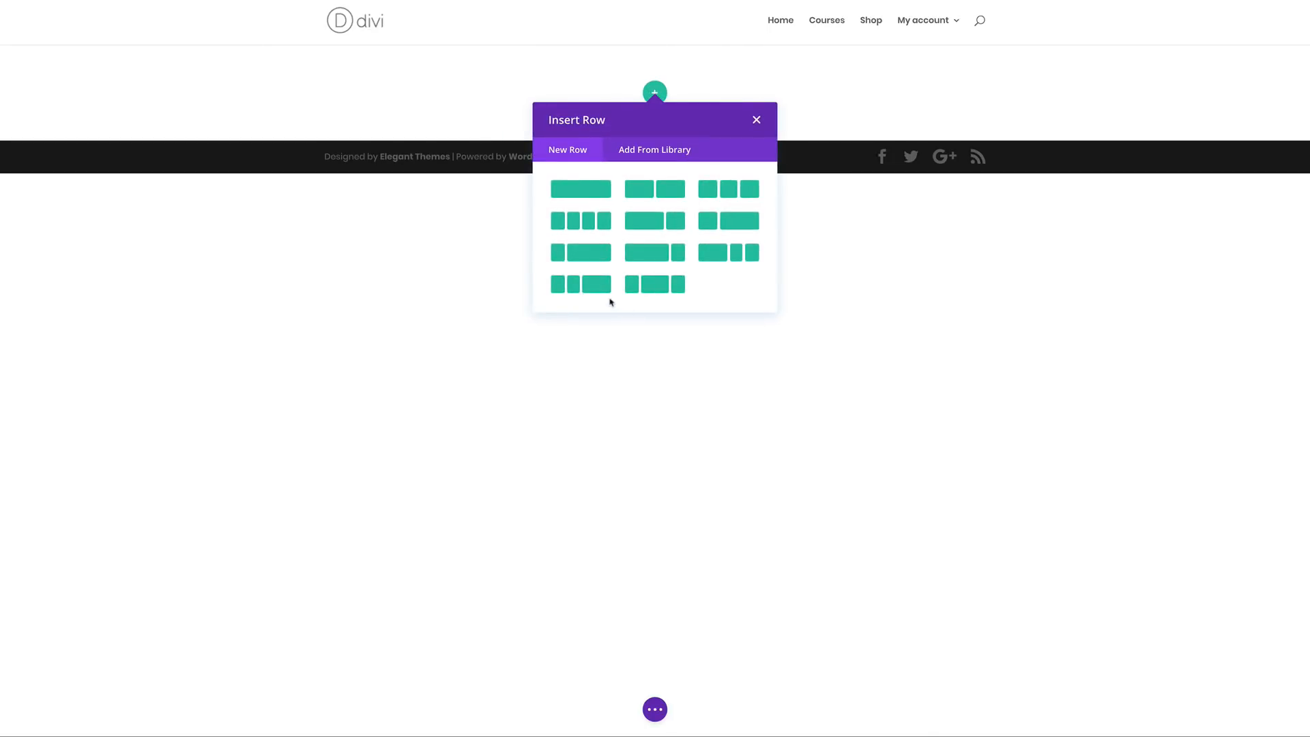
{"action": "left_click", "coordinate": [756, 120]}
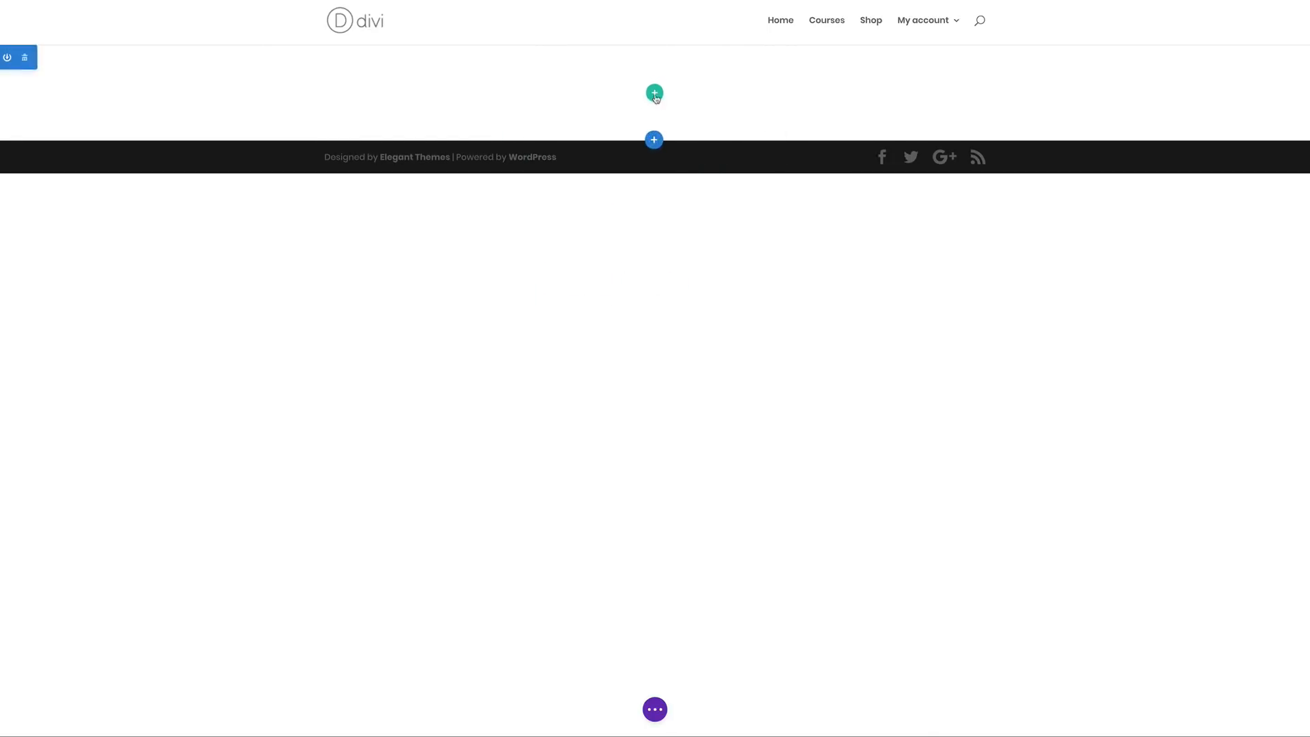
Insert a fullwidth section containing a Fullwidth Header module below the empty section.
{"action": "left_click", "coordinate": [655, 138]}
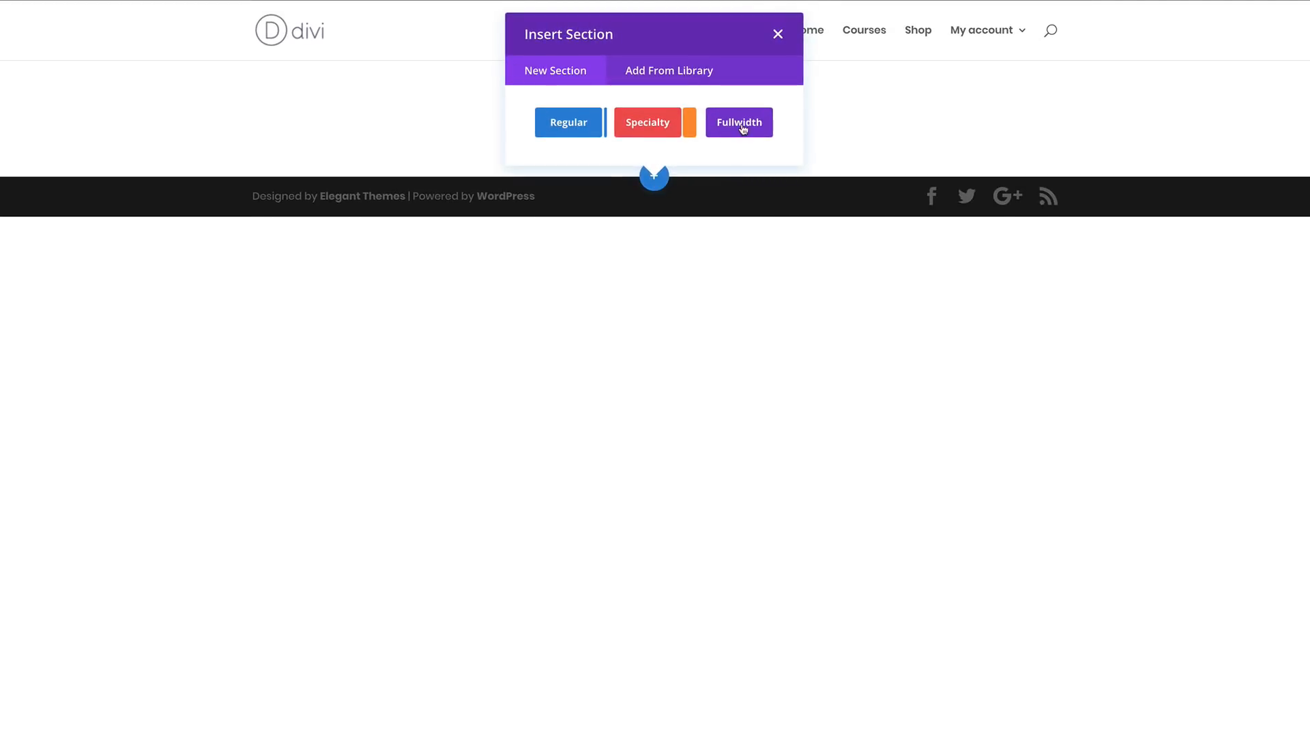
{"action": "left_click", "coordinate": [742, 129]}
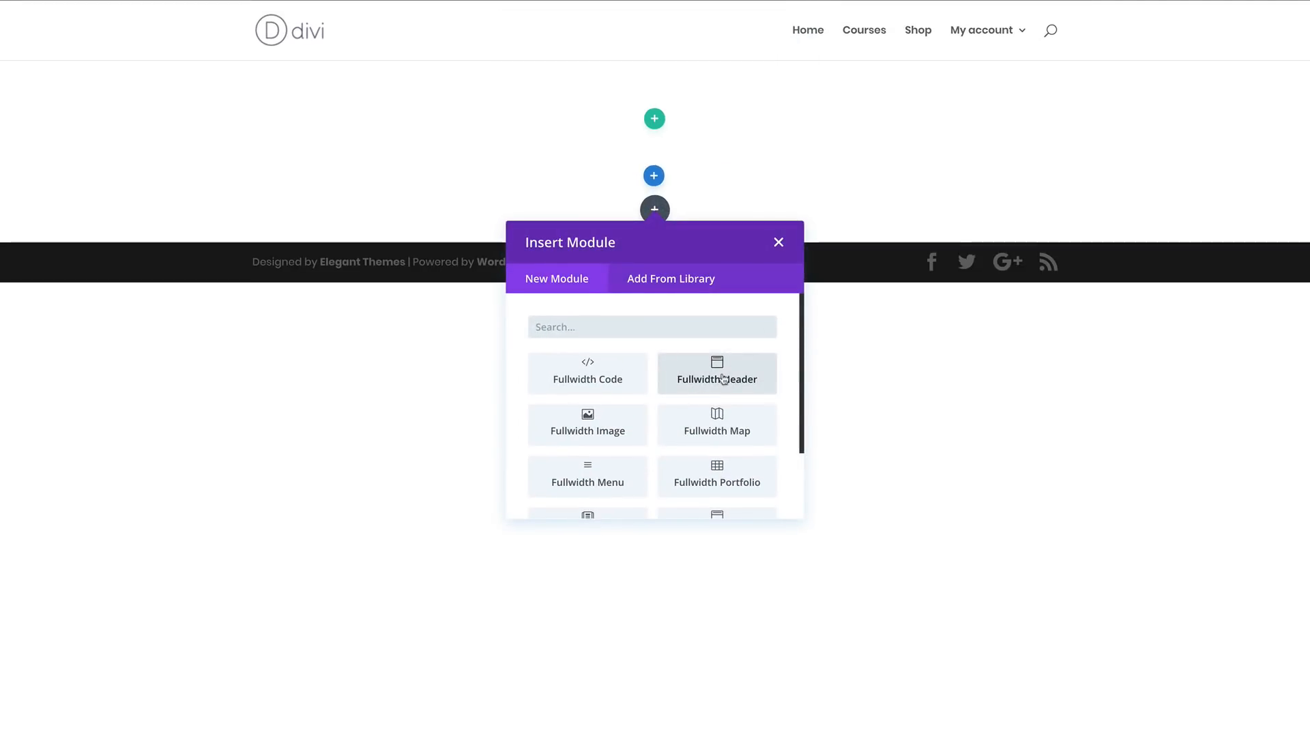
{"action": "left_click", "coordinate": [694, 379]}
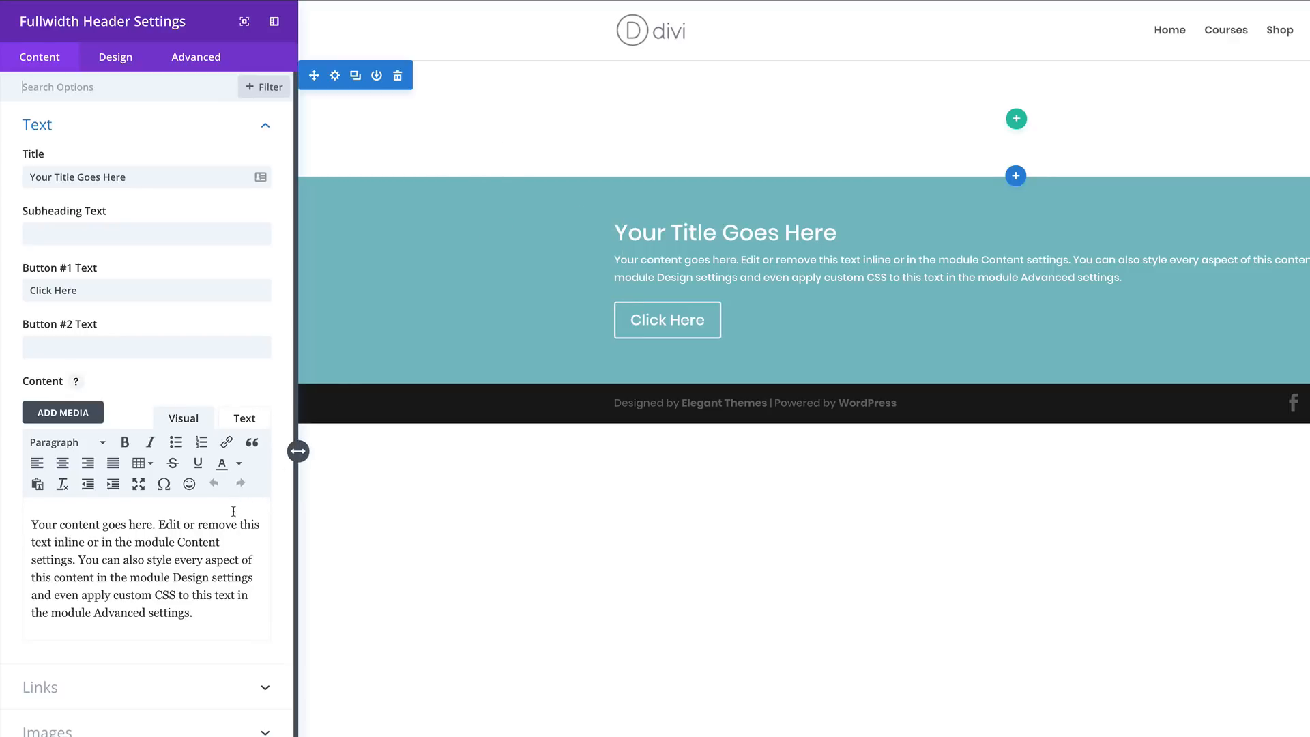
Set the header module's background image to dentist-2530983_1920.jpg from the media library and save the module.
{"action": "scroll", "coordinate": [228, 518], "scroll_direction": "down", "scroll_amount": 5}
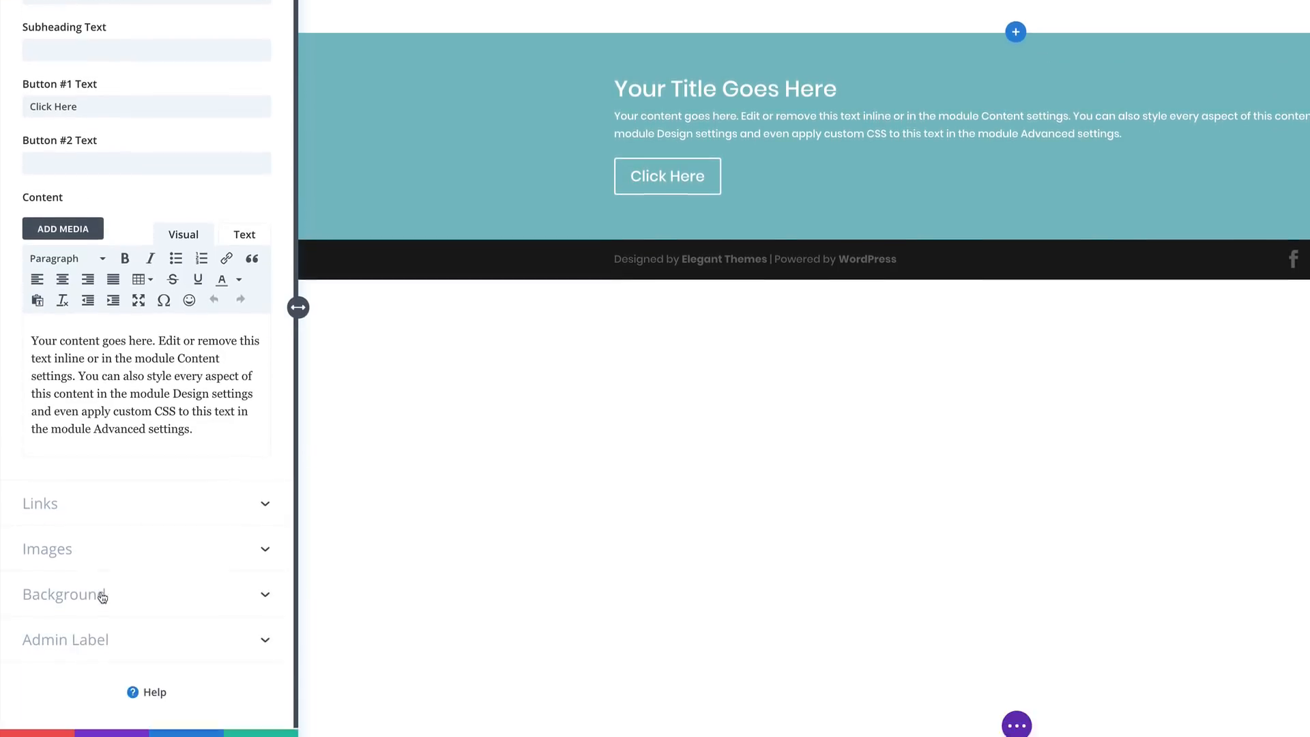
{"action": "left_click", "coordinate": [110, 592]}
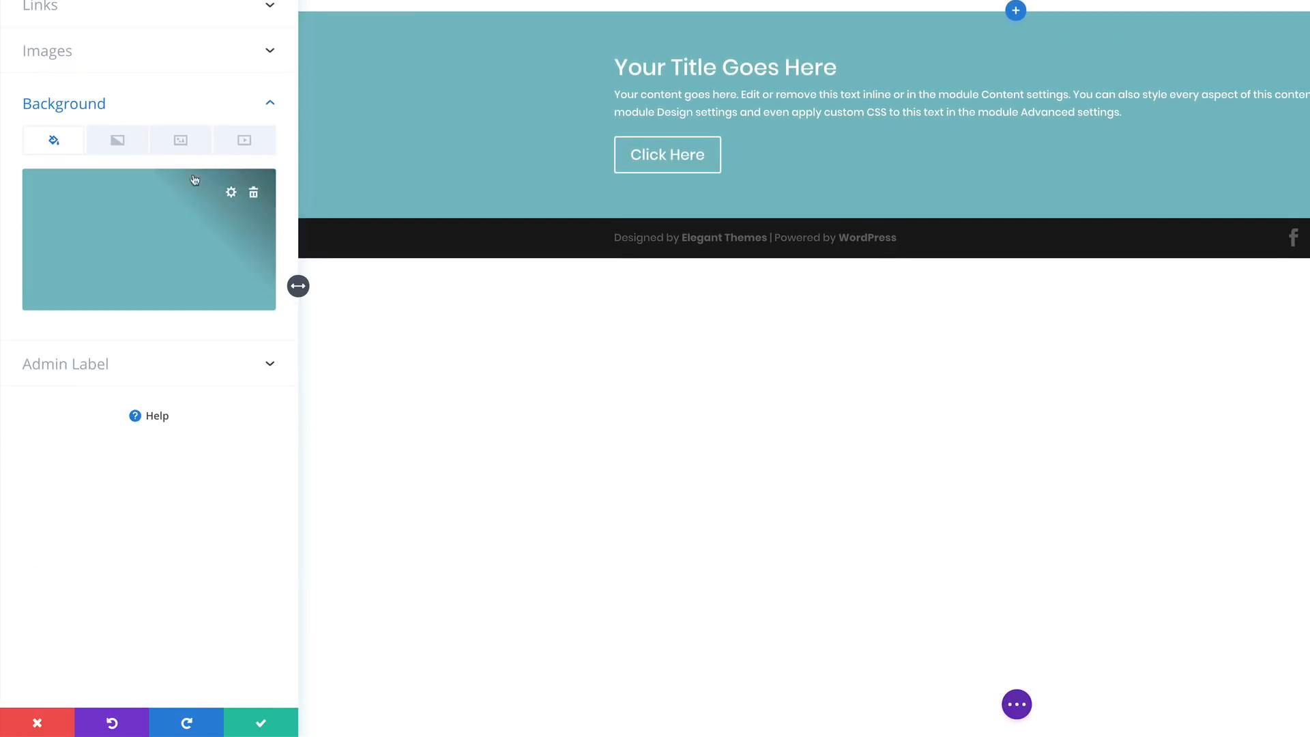
{"action": "left_click", "coordinate": [193, 146]}
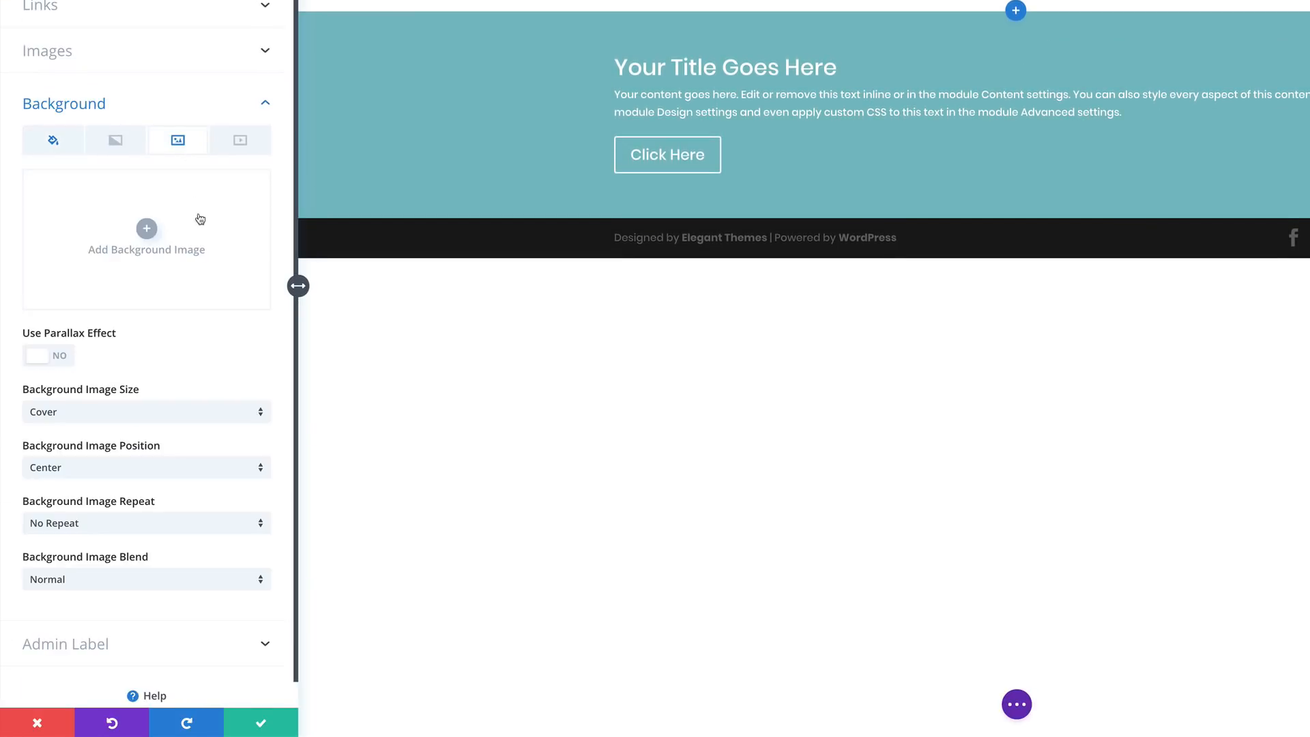
{"action": "left_click", "coordinate": [147, 230]}
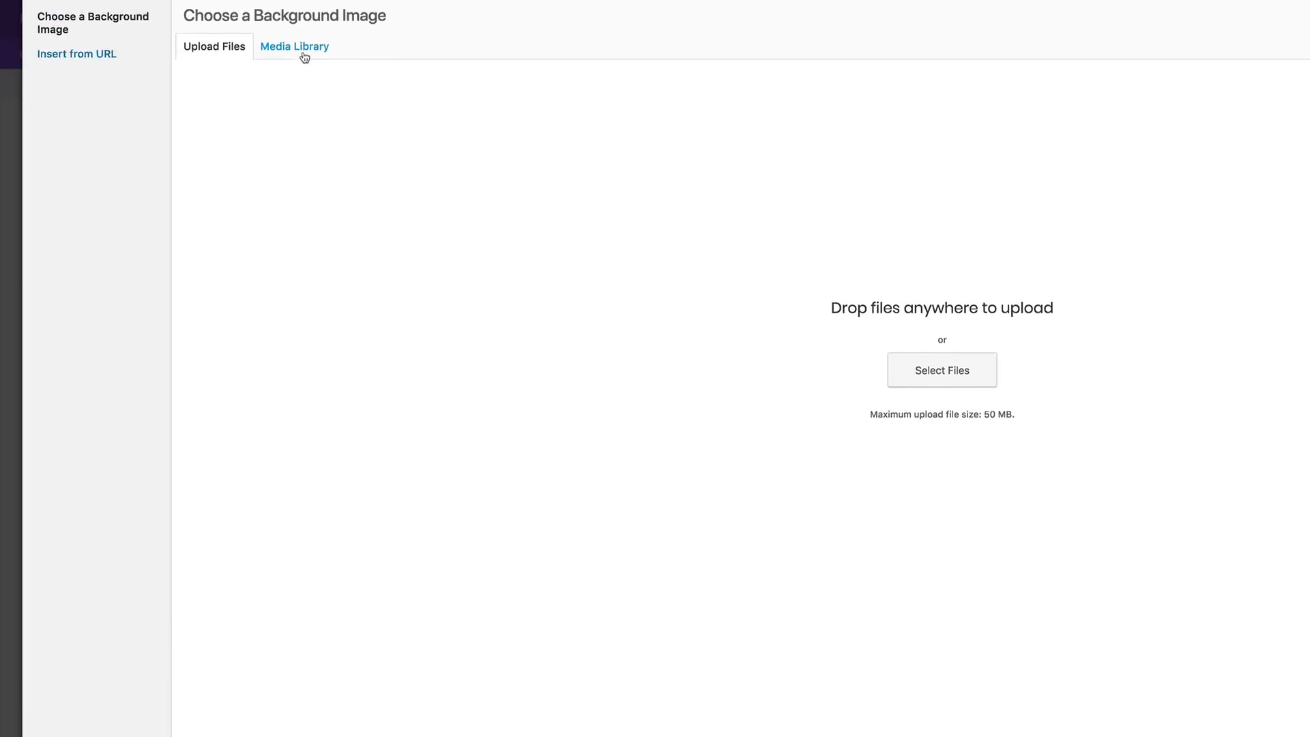
{"action": "left_click", "coordinate": [302, 75]}
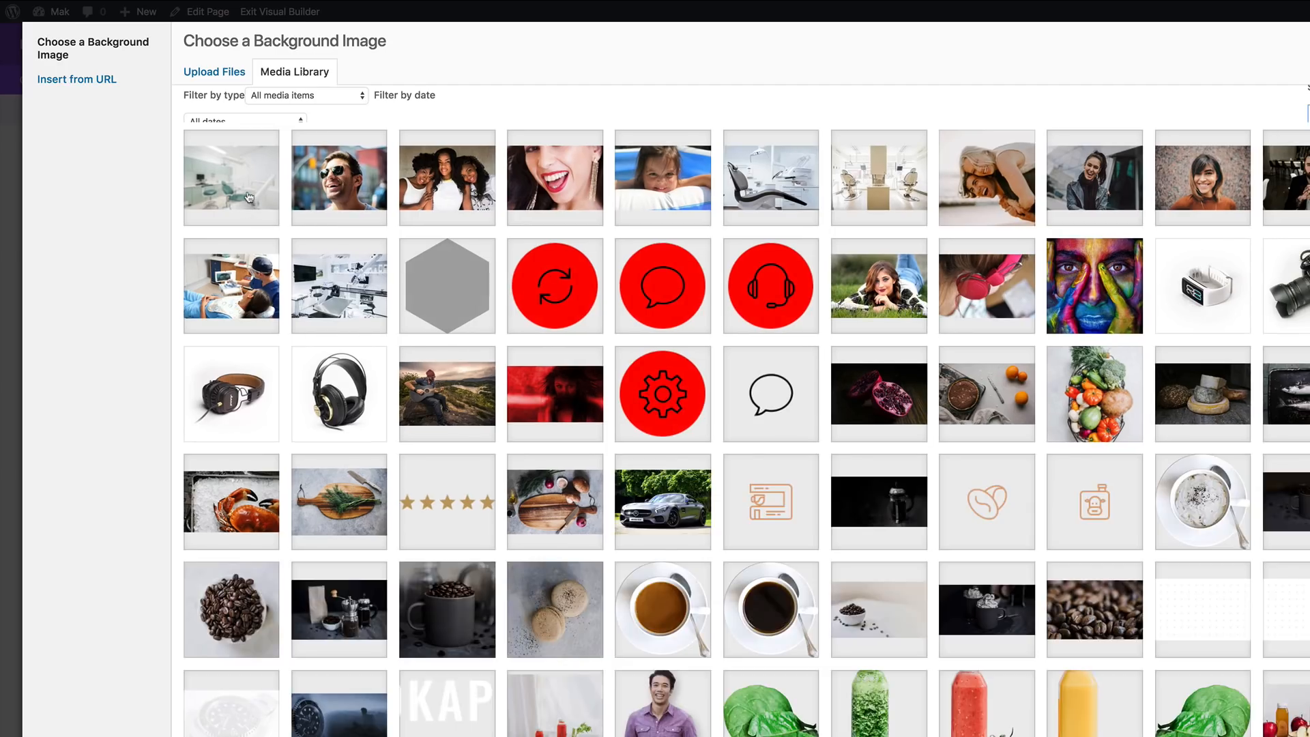
{"action": "left_click", "coordinate": [249, 197]}
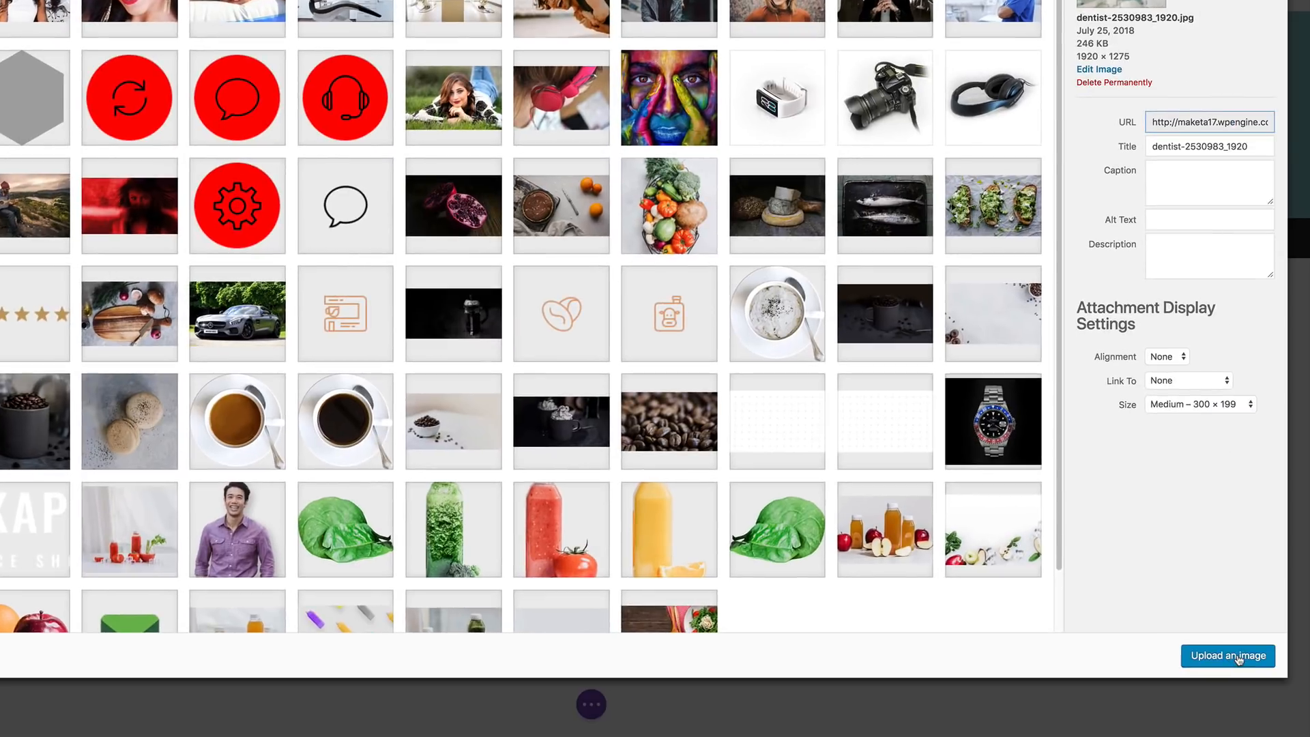
{"action": "left_click", "coordinate": [1237, 656]}
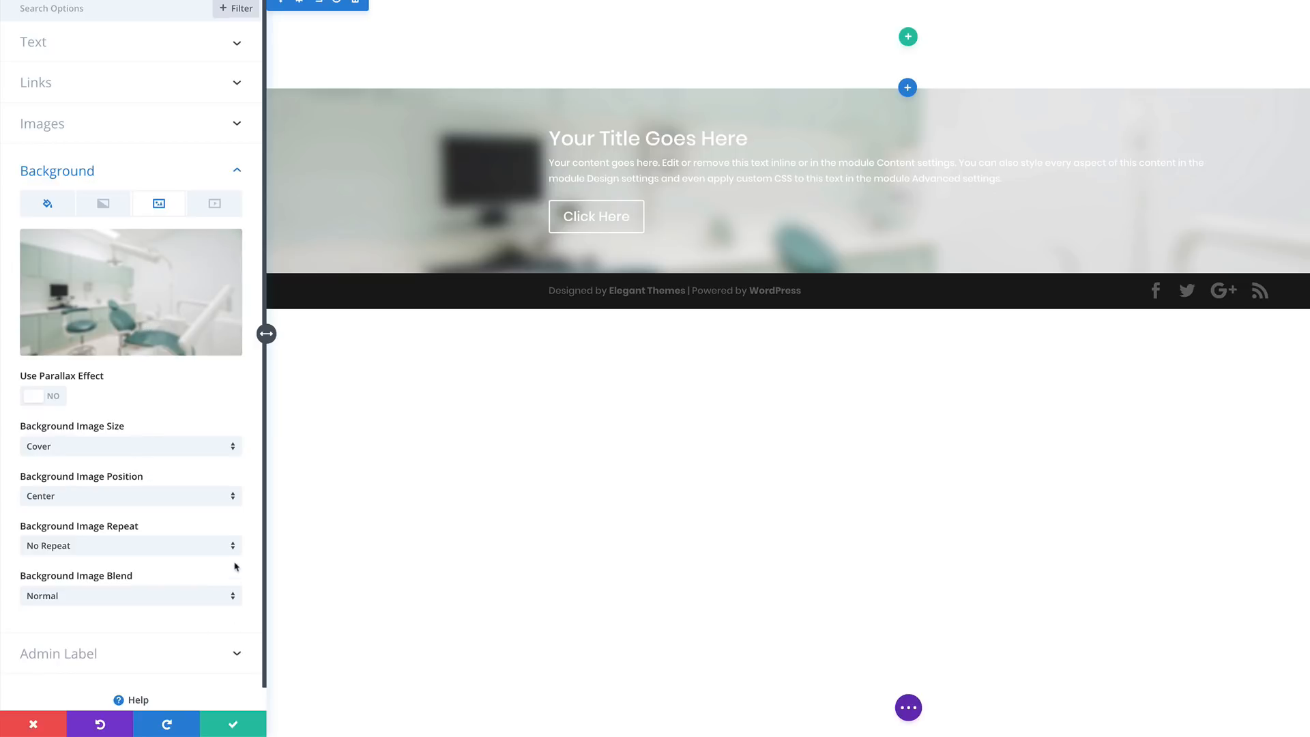
{"action": "left_click", "coordinate": [233, 724]}
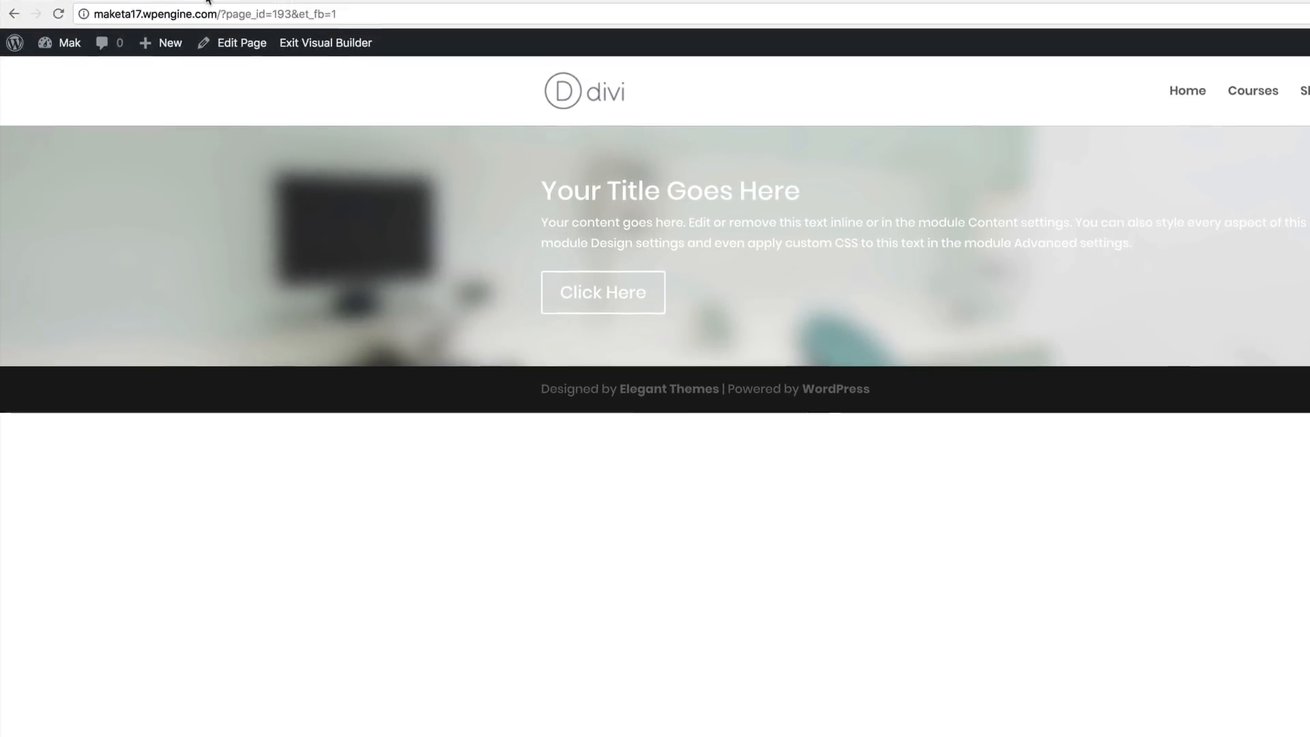
Copy the "Village Dental Surgery" heading and its introductory paragraphs from the existing dental surgery website.
{"action": "left_click", "coordinate": [206, 22]}
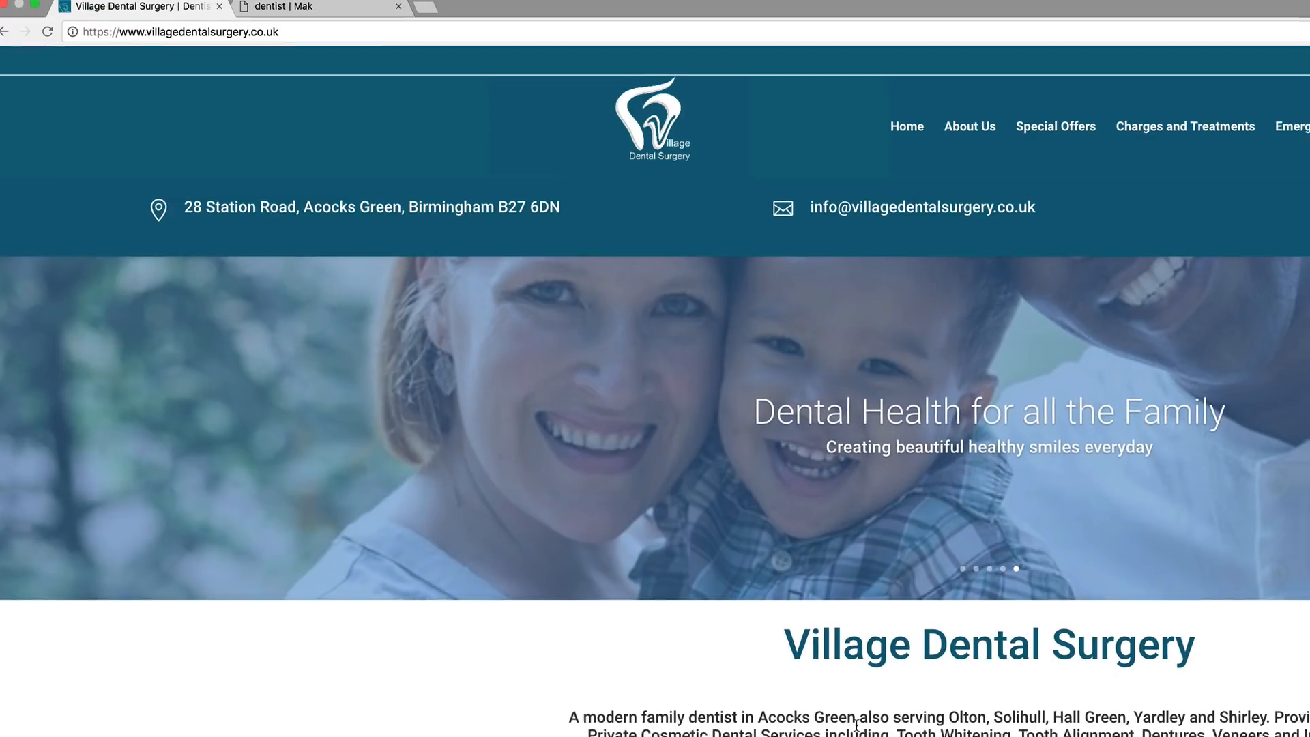
{"action": "left_click_drag", "start_coordinate": [780, 645], "coordinate": [1197, 736]}
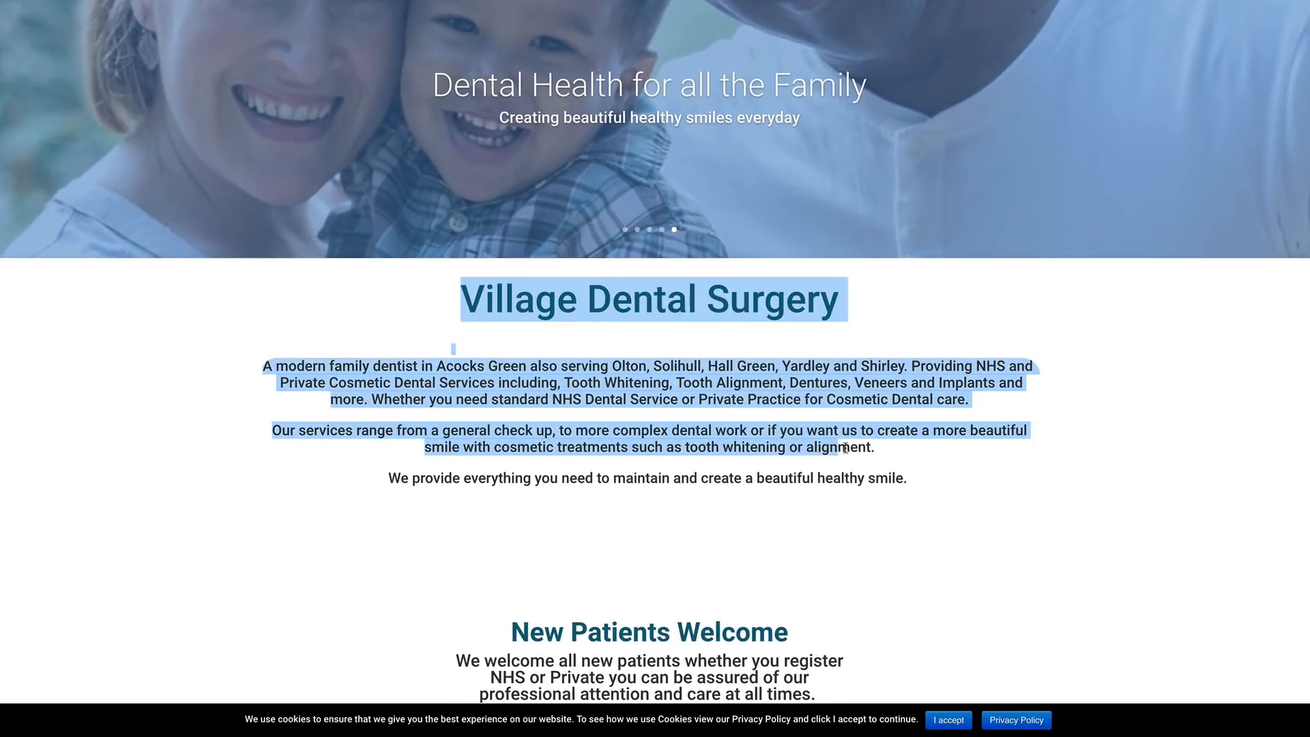
{"action": "left_click_drag", "start_coordinate": [844, 448], "coordinate": [951, 487]}
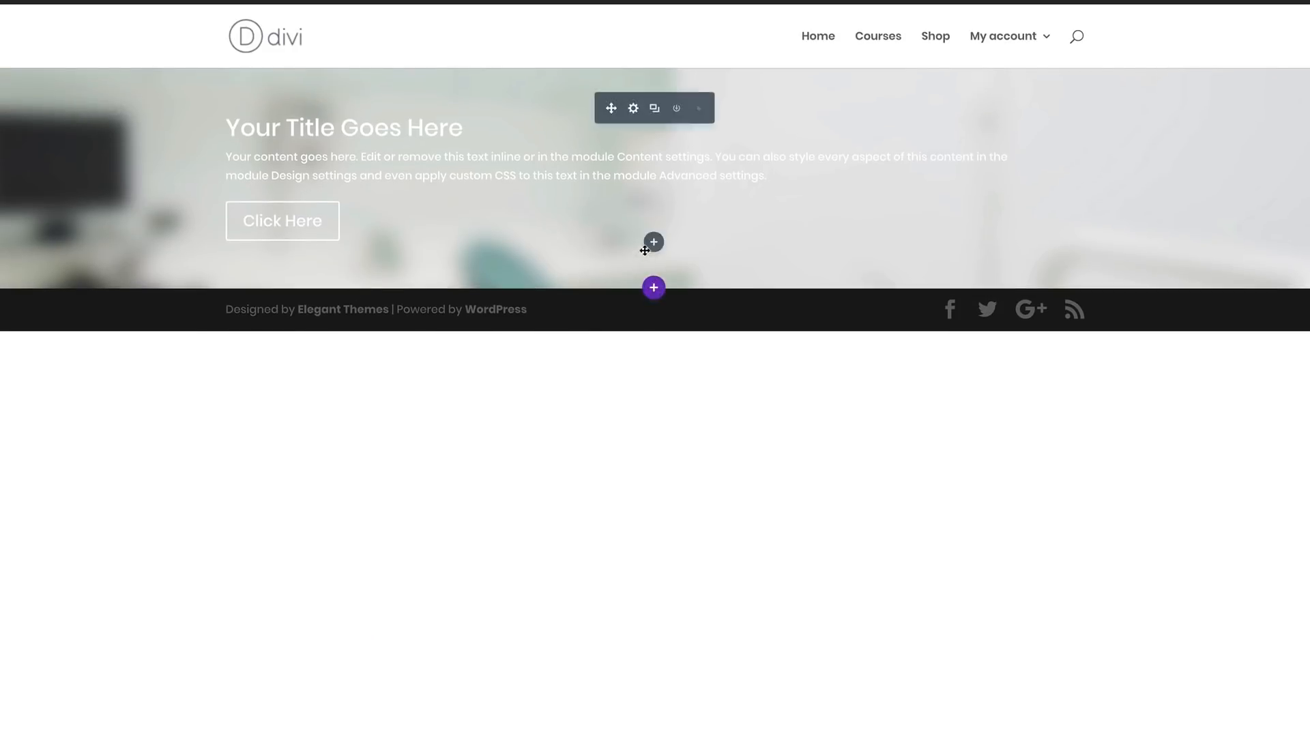
Back on the dentist page, add a regular section below the header with a single-column row and a Text module.
{"action": "left_click", "coordinate": [654, 290]}
{"action": "left_click", "coordinate": [567, 232]}
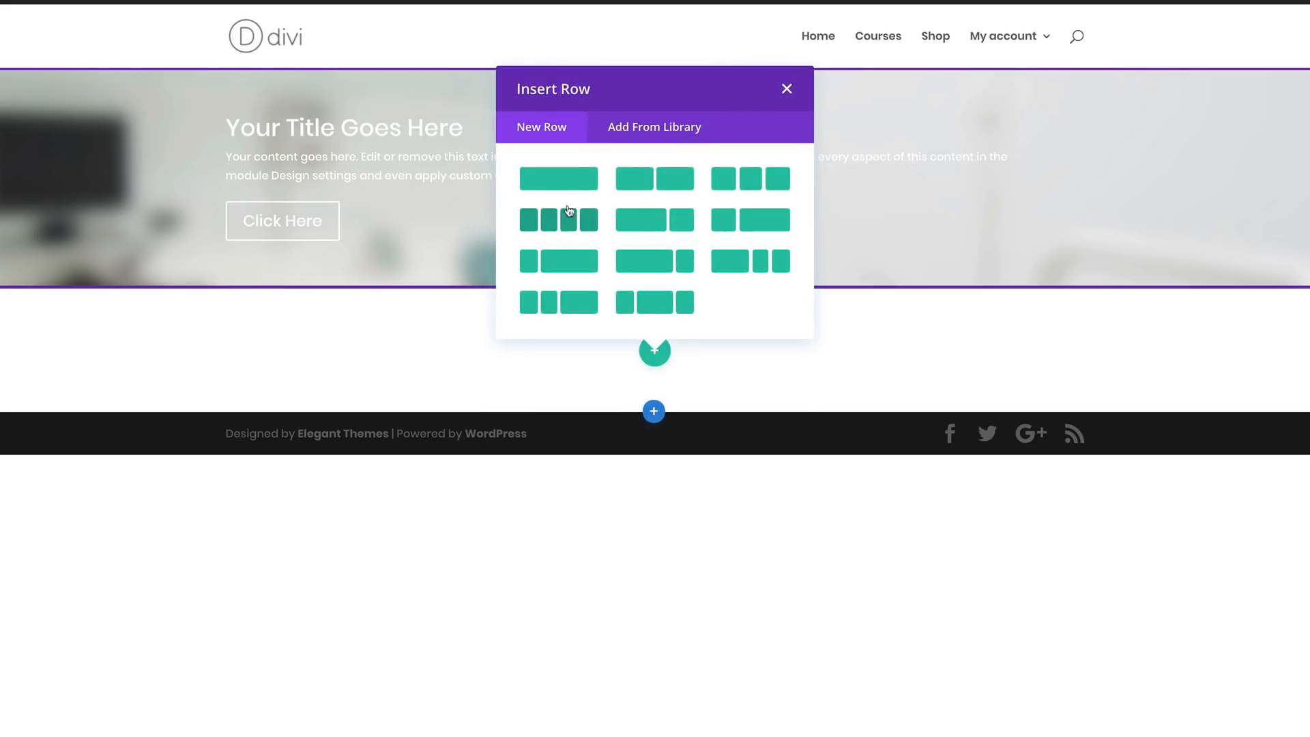
{"action": "left_click", "coordinate": [569, 184]}
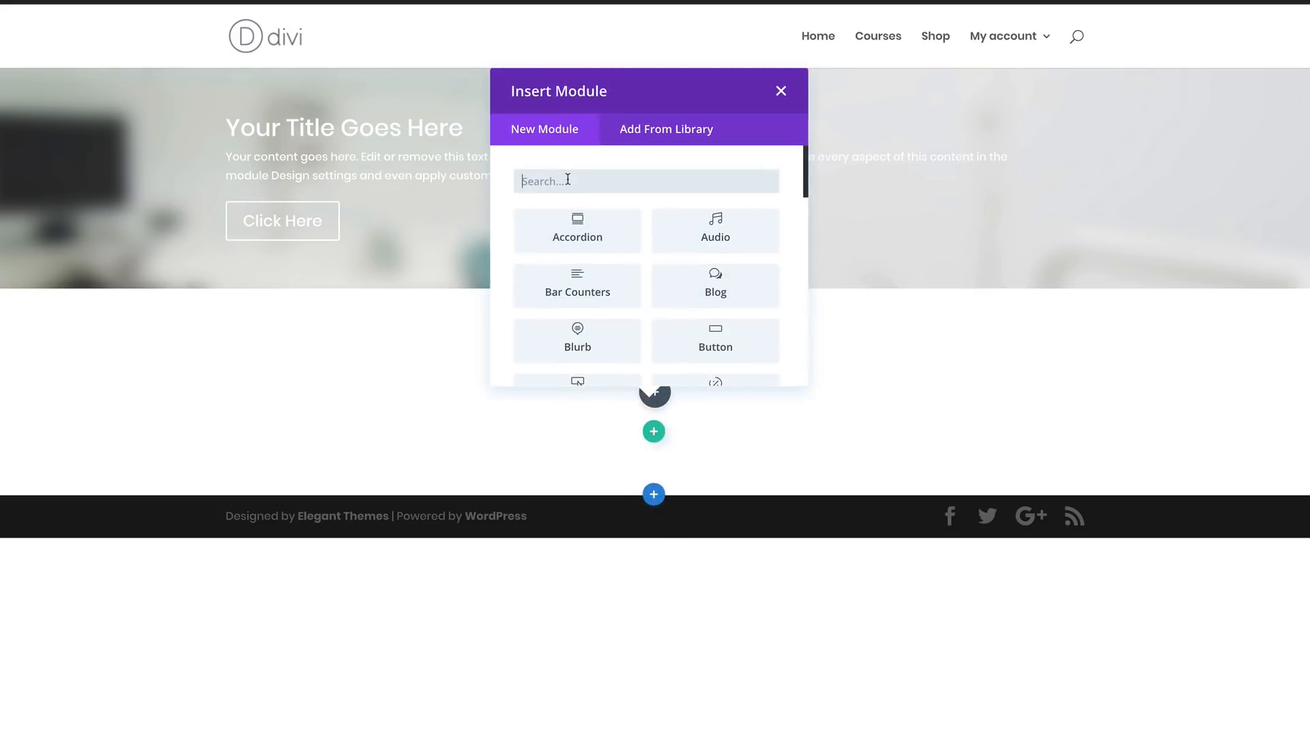
{"action": "type", "text": "text"}
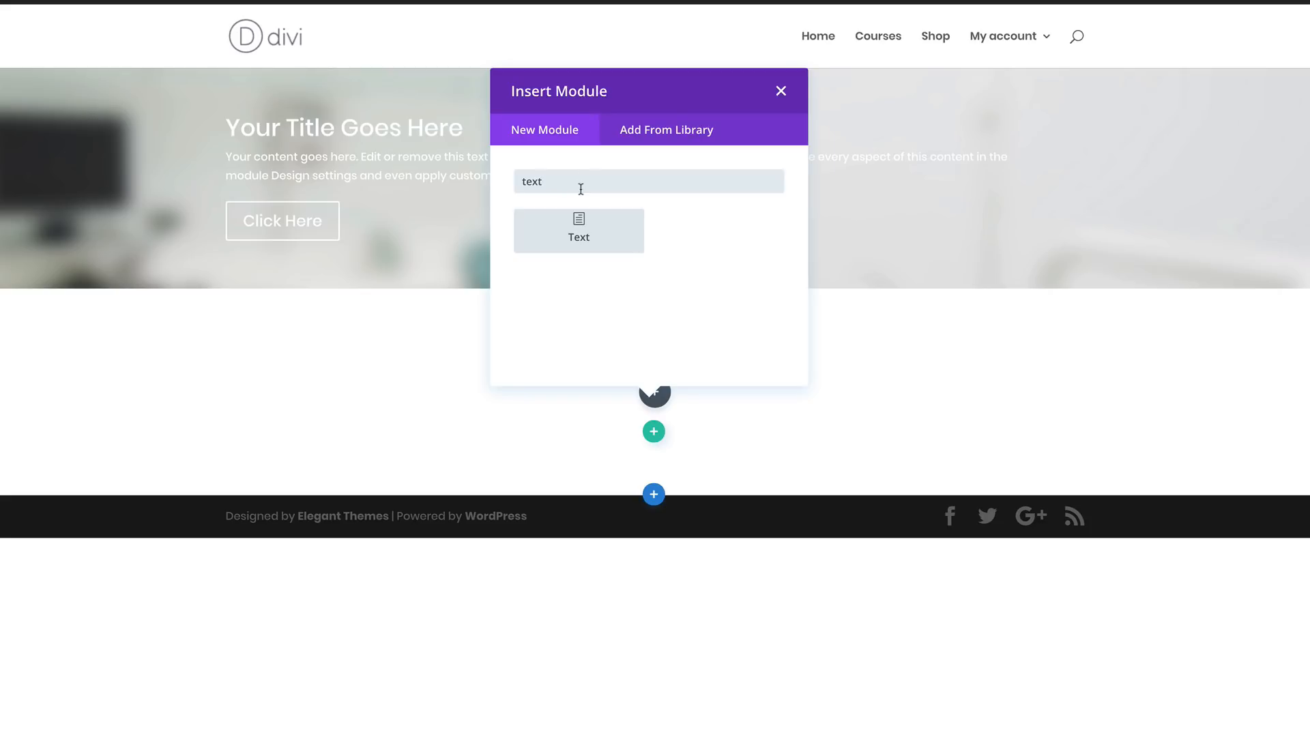
{"action": "left_click", "coordinate": [577, 232]}
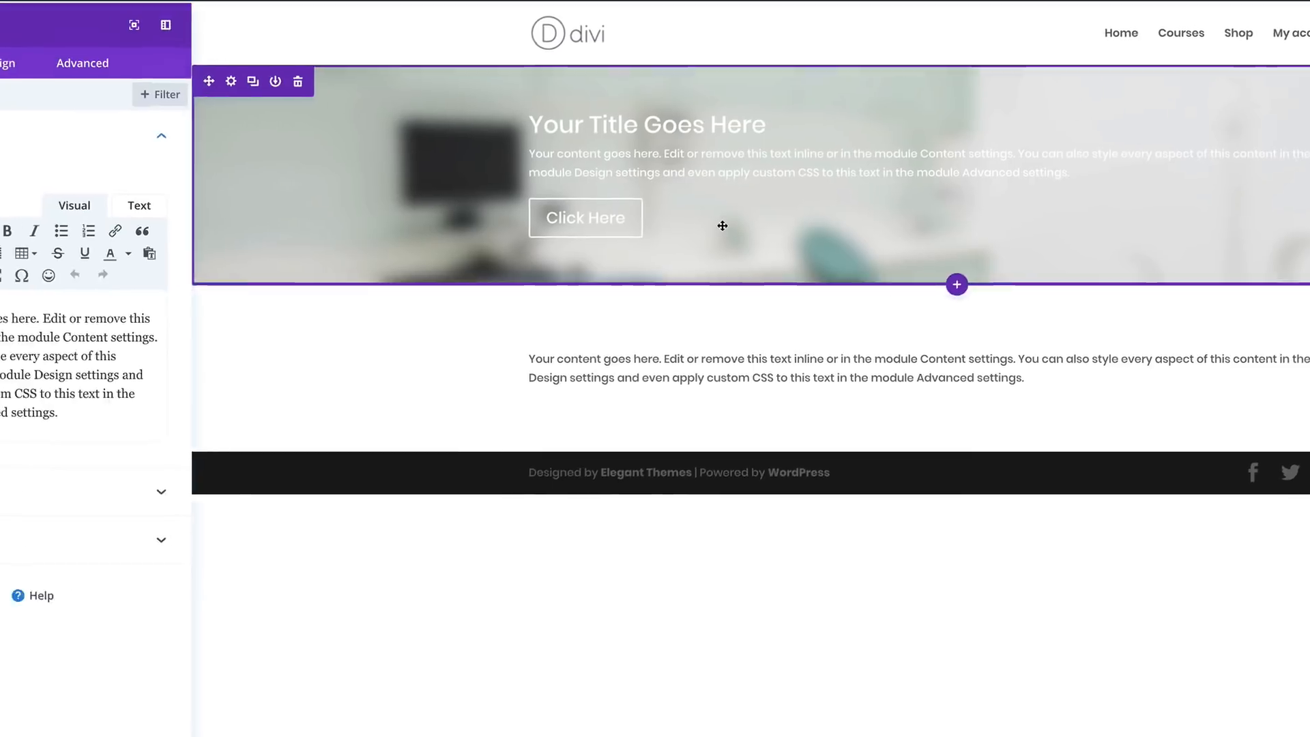
Replace the Text module's placeholder content with the copied Village Dental Surgery heading and paragraphs, using the HTML source view.
{"action": "left_click", "coordinate": [264, 205]}
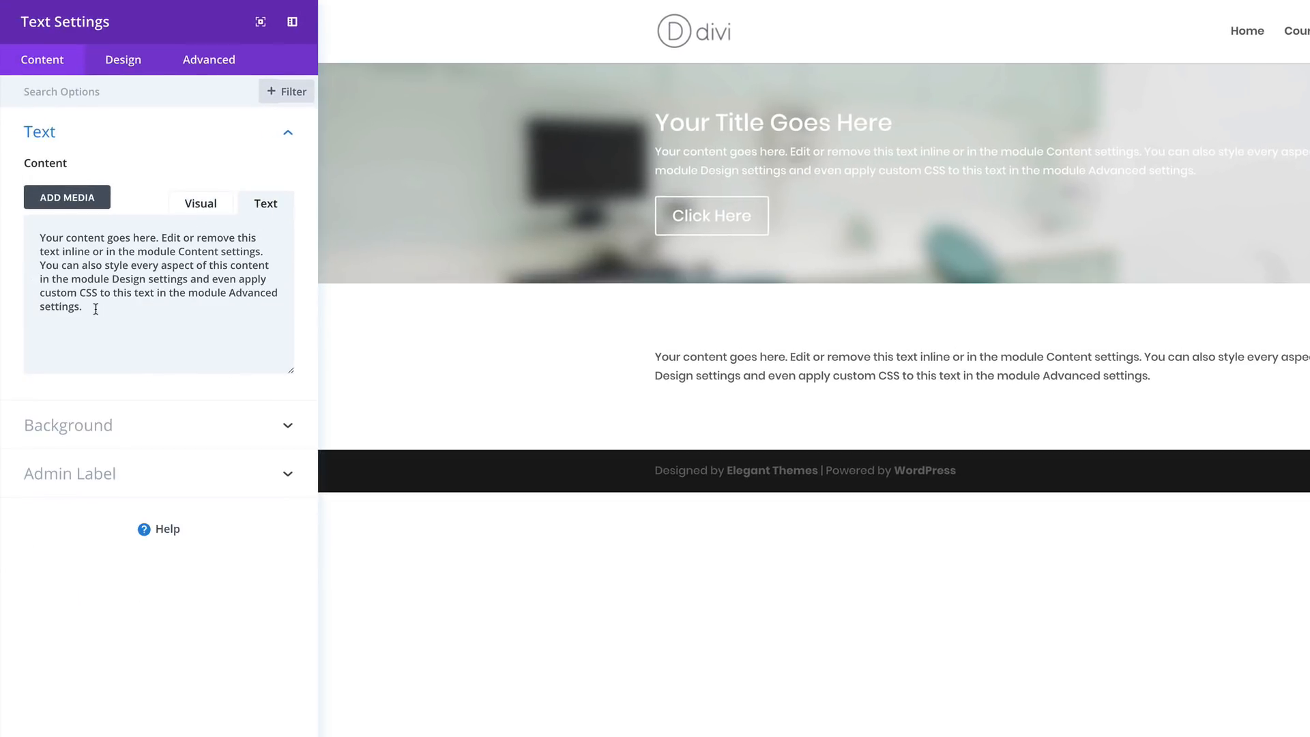
{"action": "left_click_drag", "start_coordinate": [95, 309], "coordinate": [34, 238]}
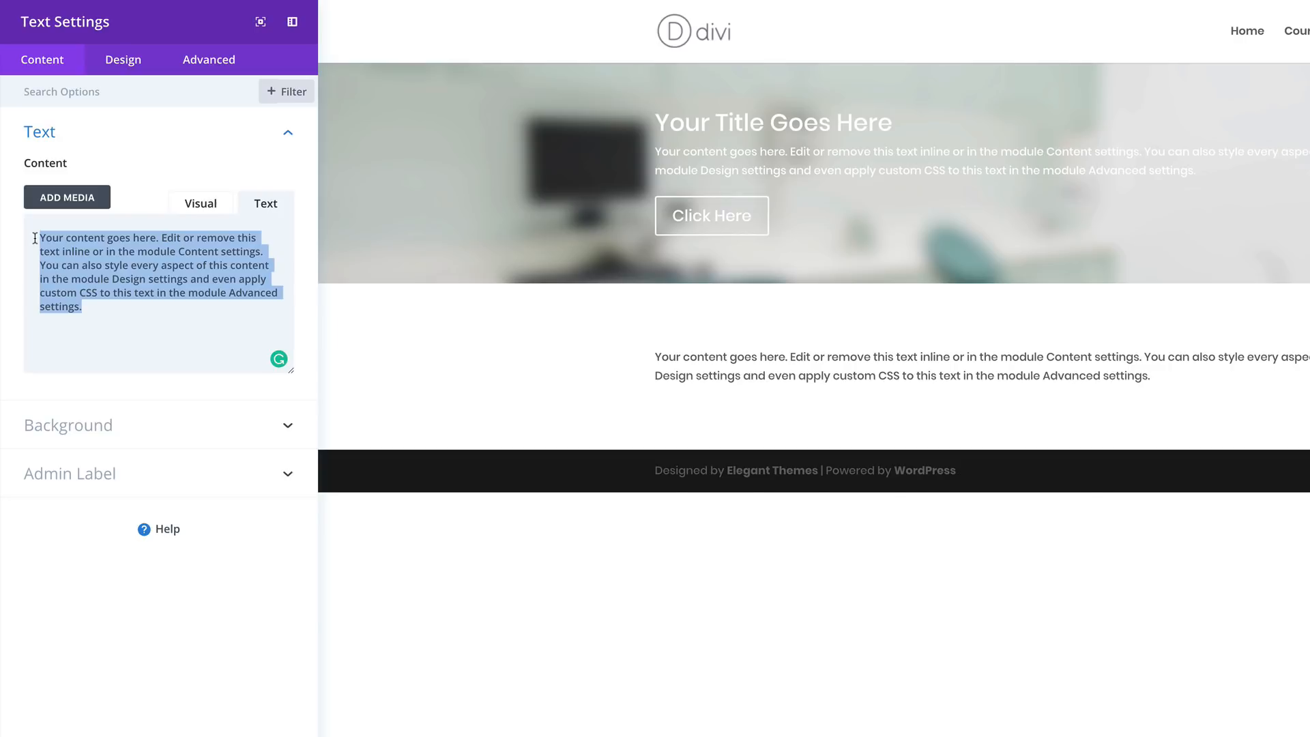
{"action": "key", "text": "ctrl+v"}
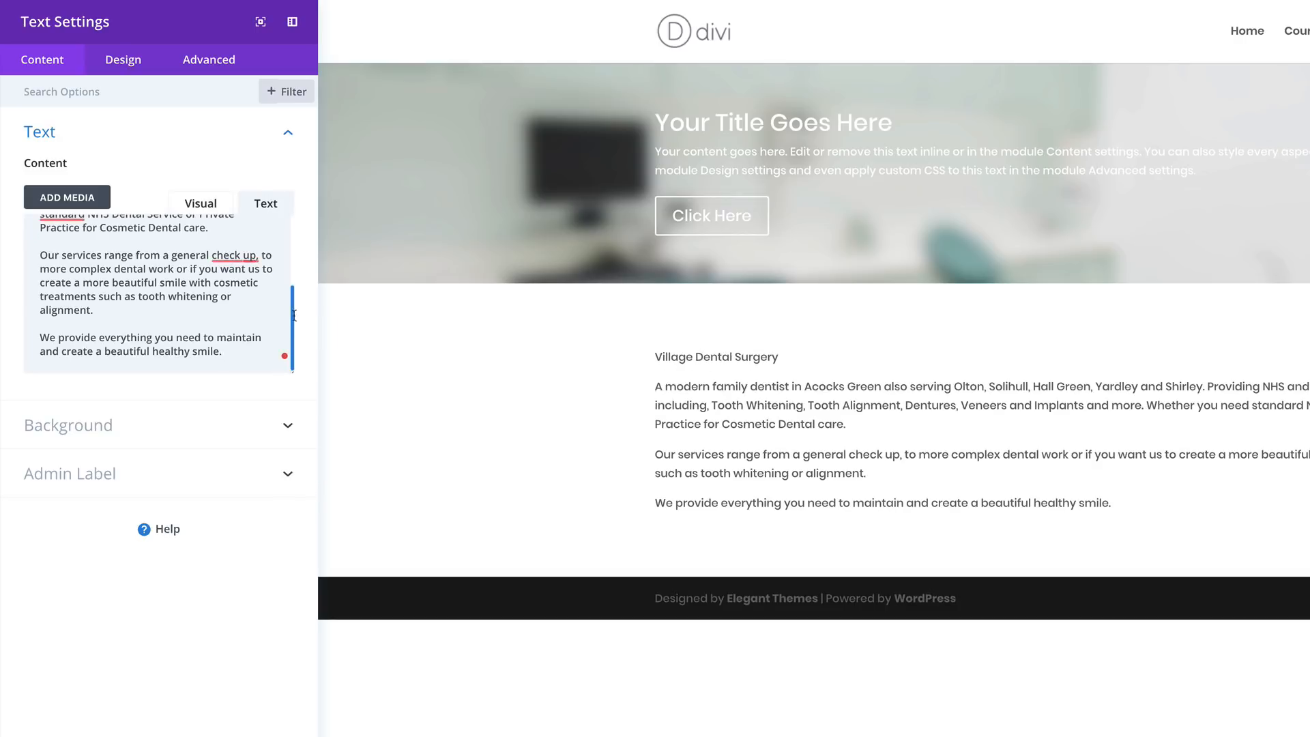
Wrap the "Village Dental Surgery" line at the start of the module's content in <h3> tags.
{"action": "left_click_drag", "start_coordinate": [295, 322], "coordinate": [297, 222]}
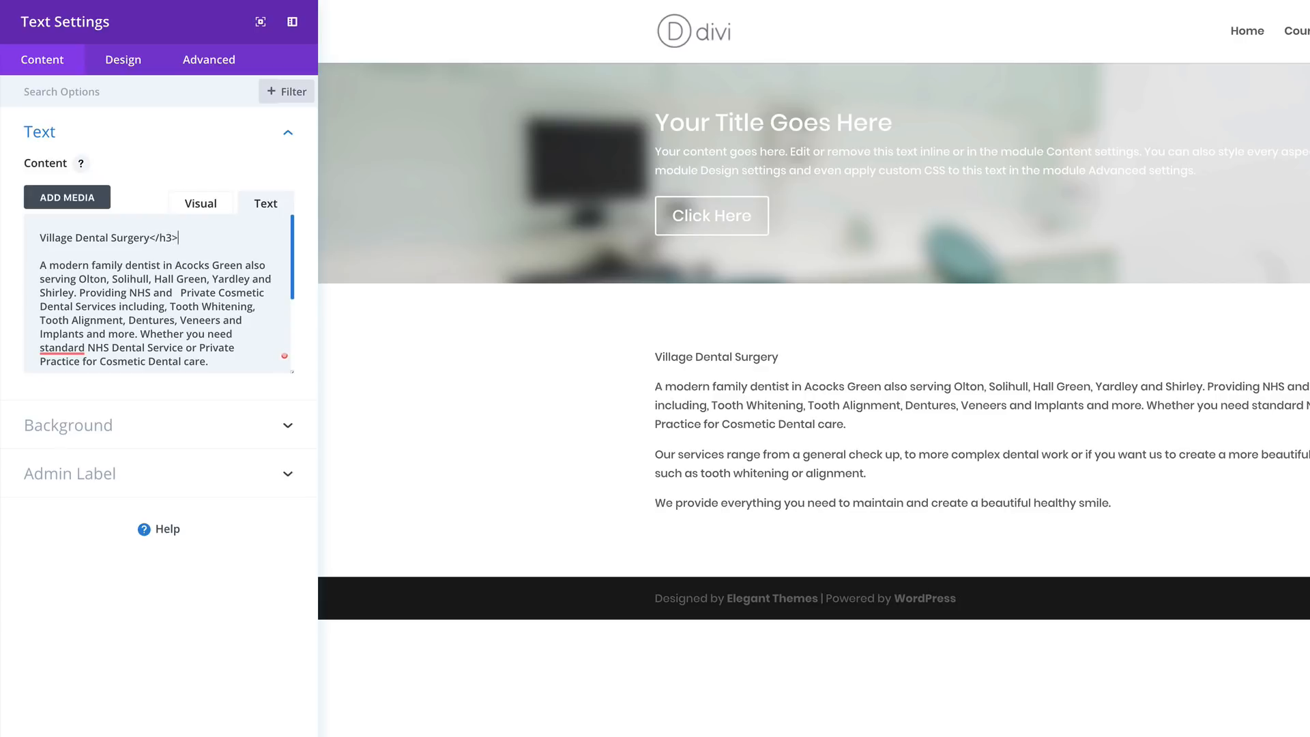
{"action": "left_click", "coordinate": [39, 238]}
{"action": "type", "text": "<h3"}
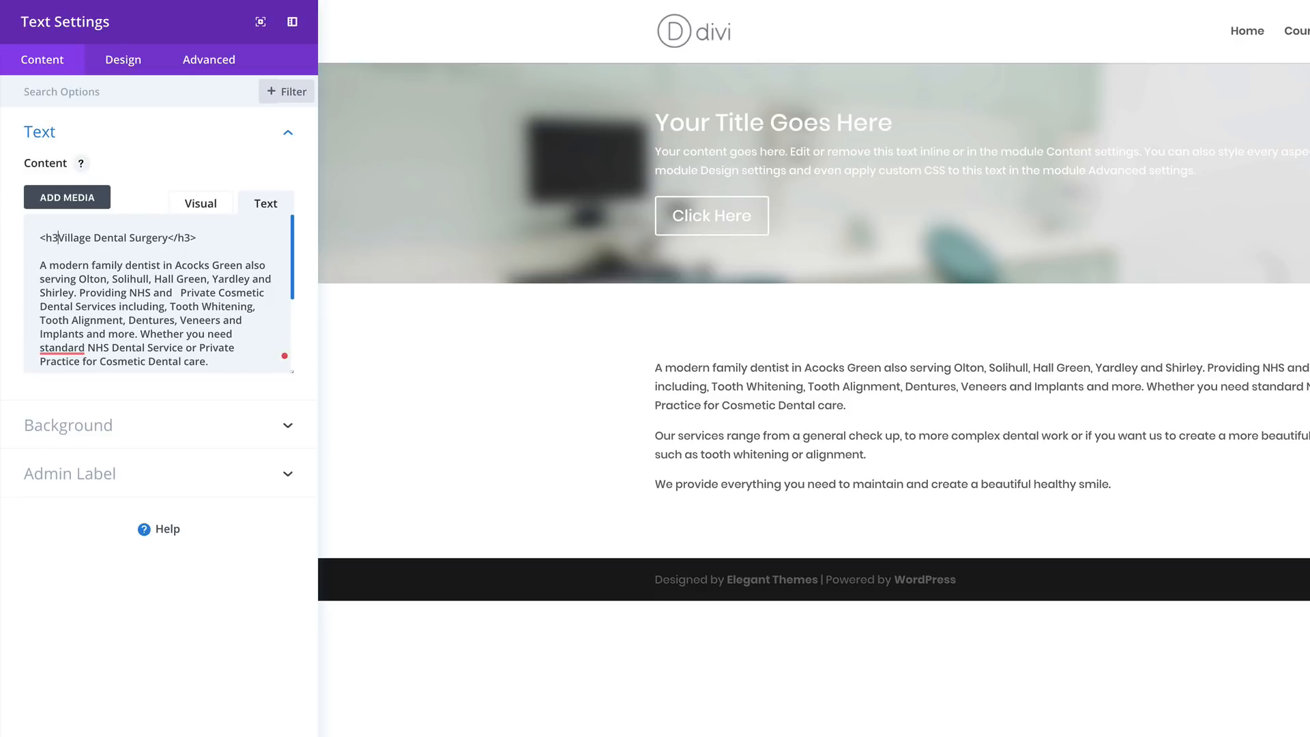
{"action": "type", "text": ">"}
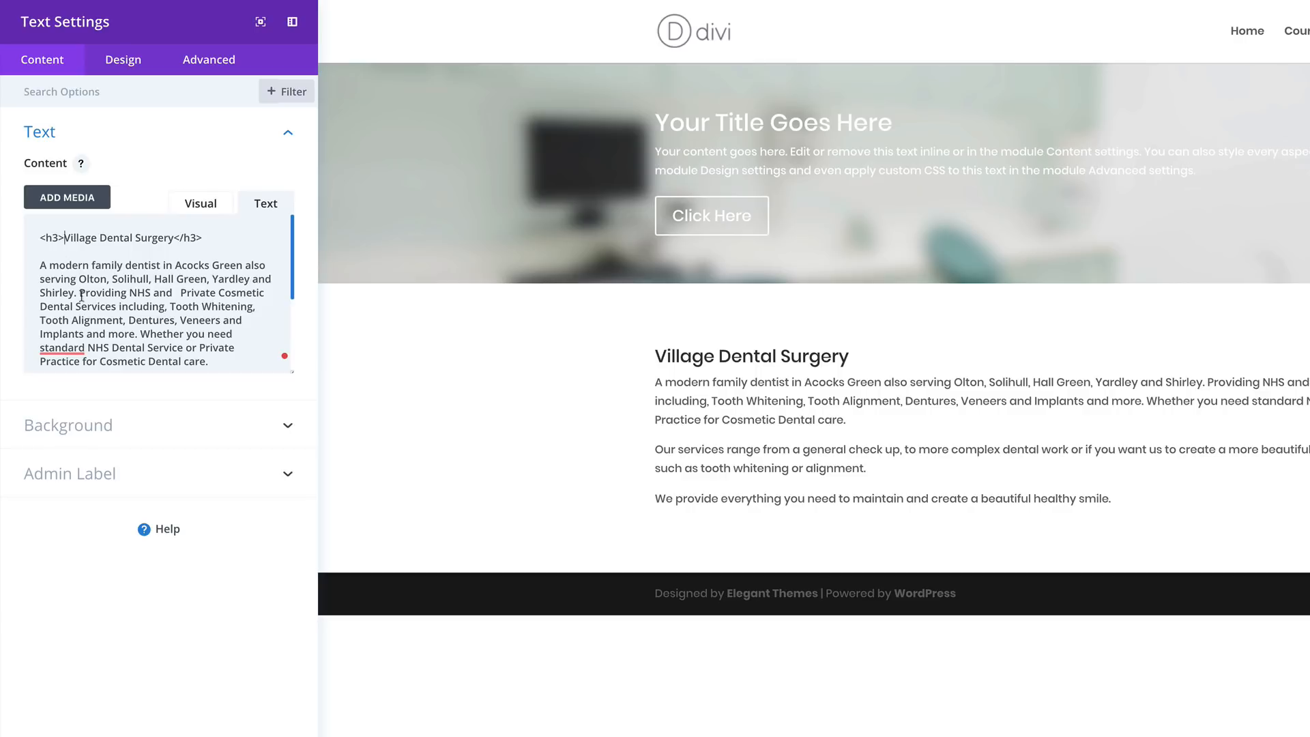
Style the Text module's H3 heading as uppercase, Light weight, 32px and centre-aligned.
{"action": "left_click", "coordinate": [122, 60]}
{"action": "left_click", "coordinate": [104, 191]}
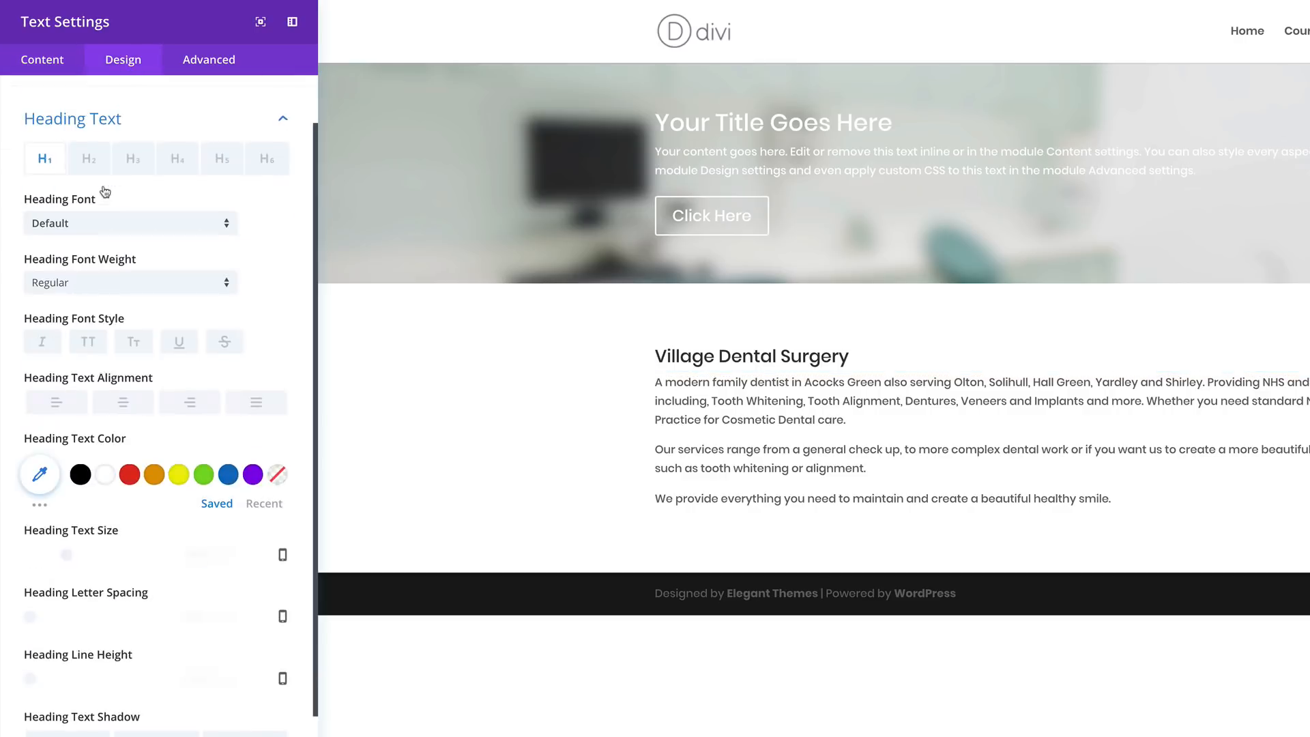
{"action": "left_click", "coordinate": [135, 138]}
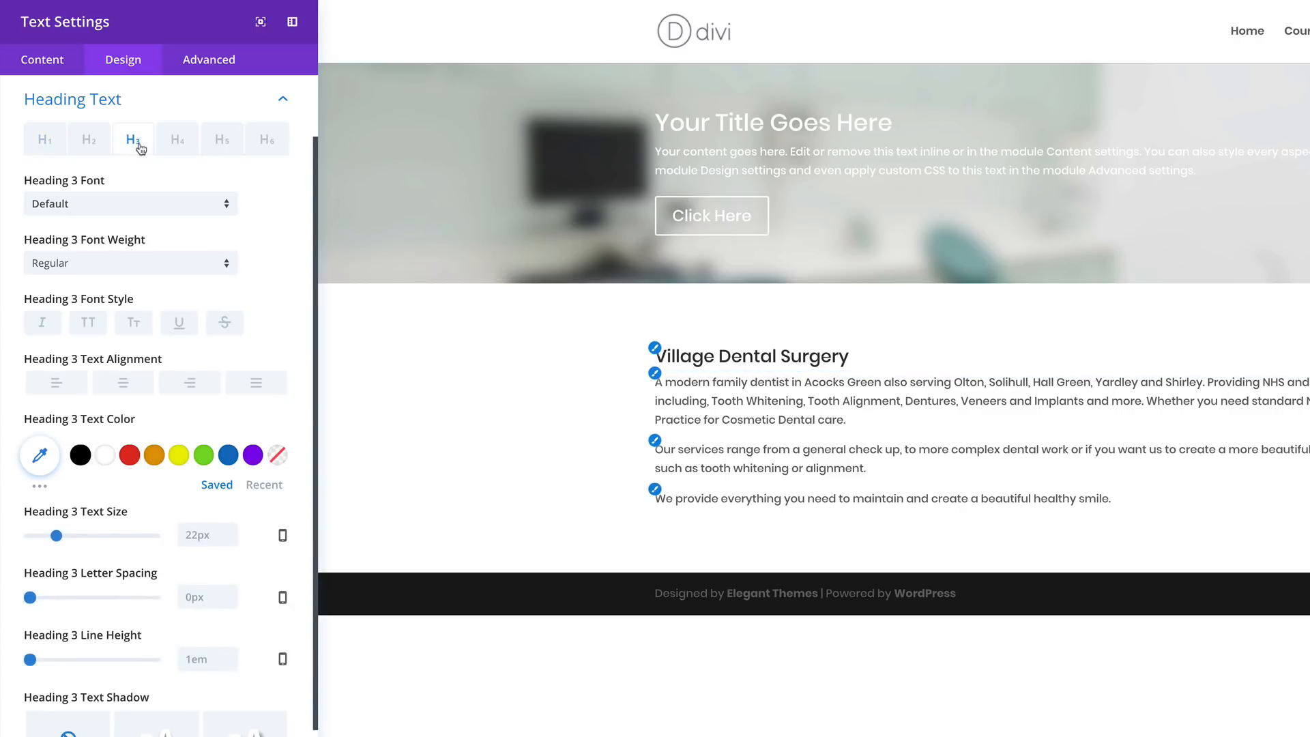
{"action": "left_click", "coordinate": [89, 325]}
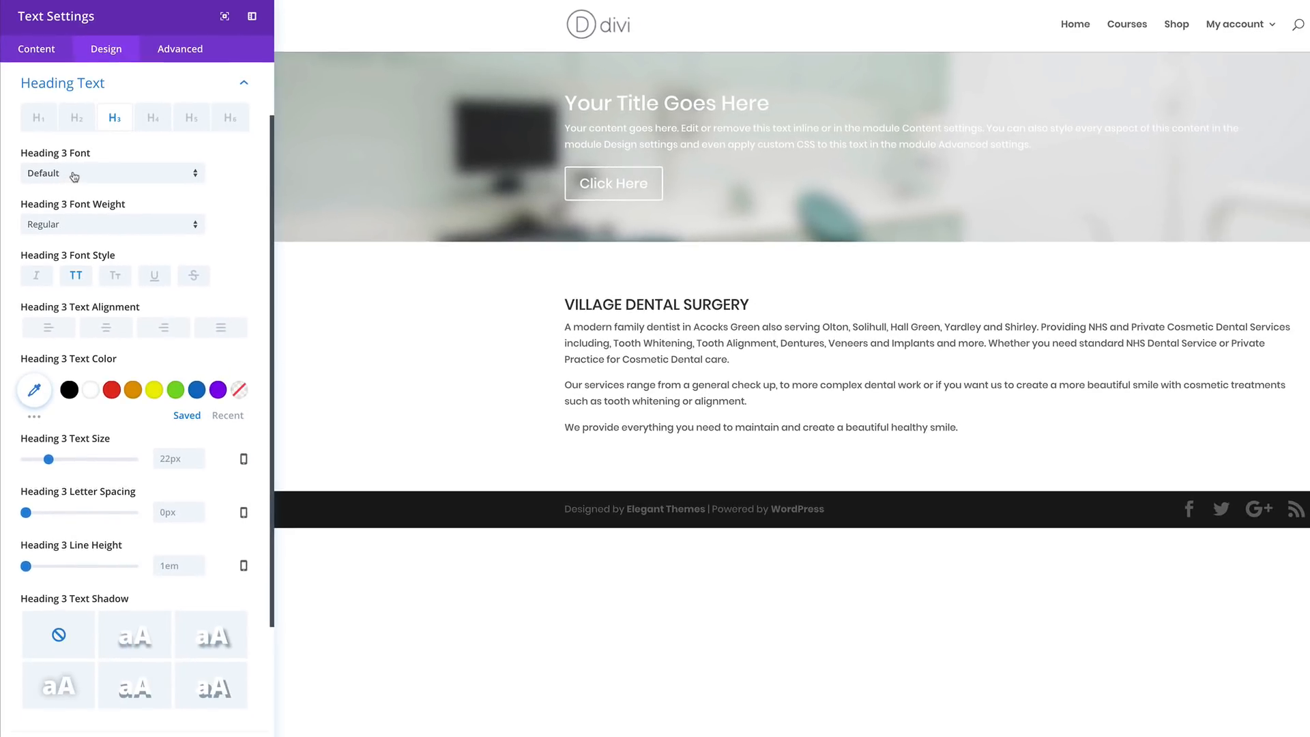
{"action": "left_click", "coordinate": [61, 229]}
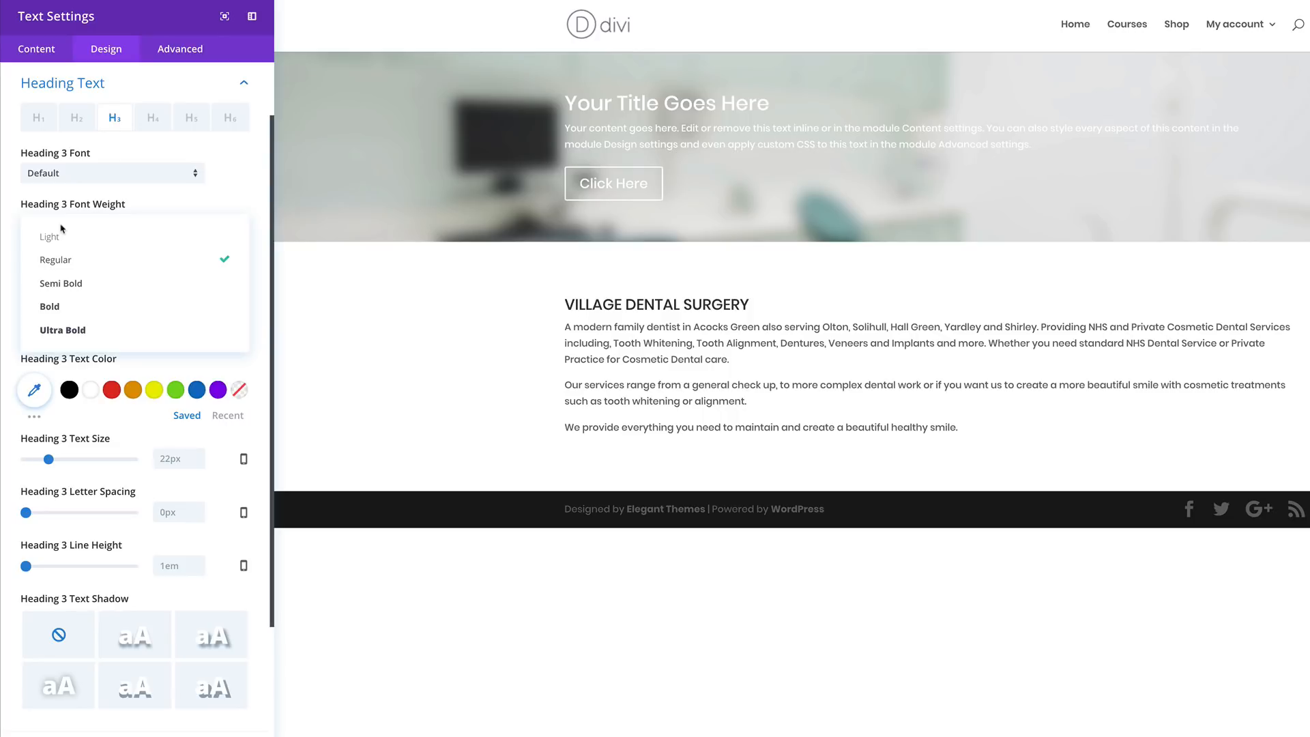
{"action": "left_click", "coordinate": [68, 237]}
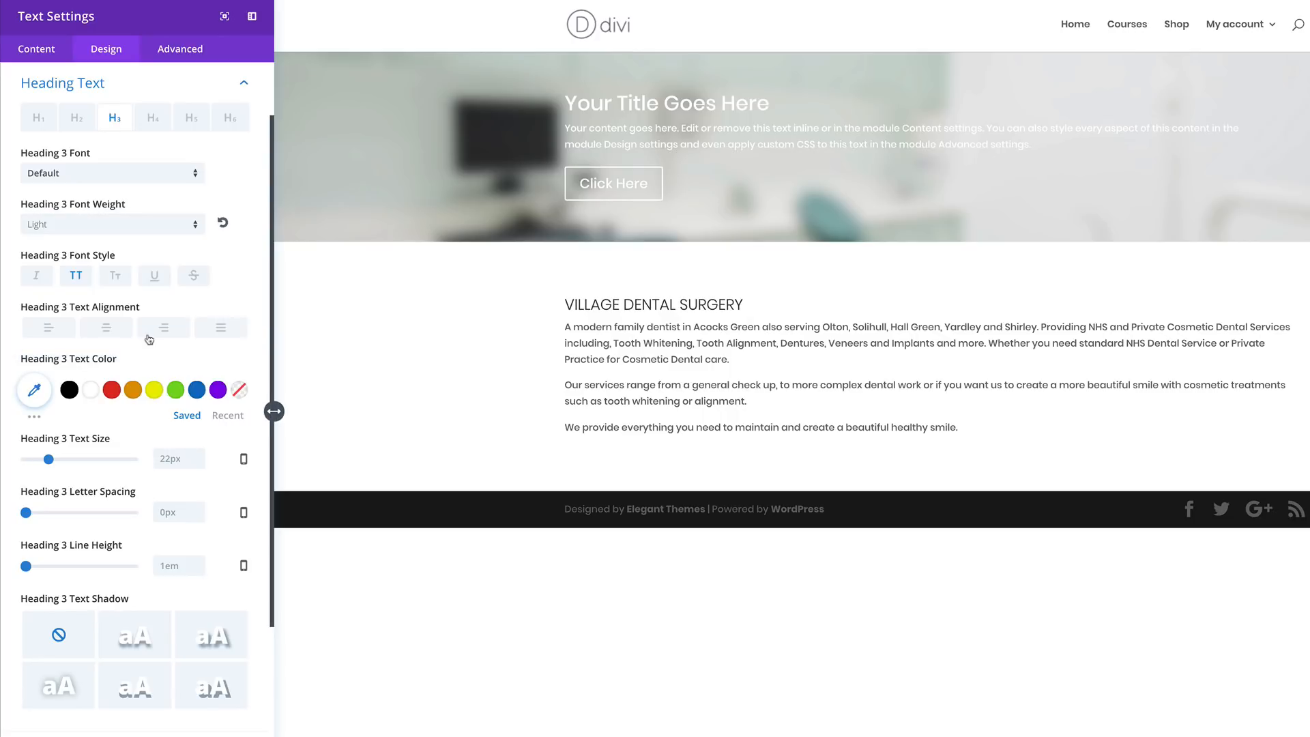
{"action": "left_click_drag", "start_coordinate": [52, 462], "coordinate": [60, 463]}
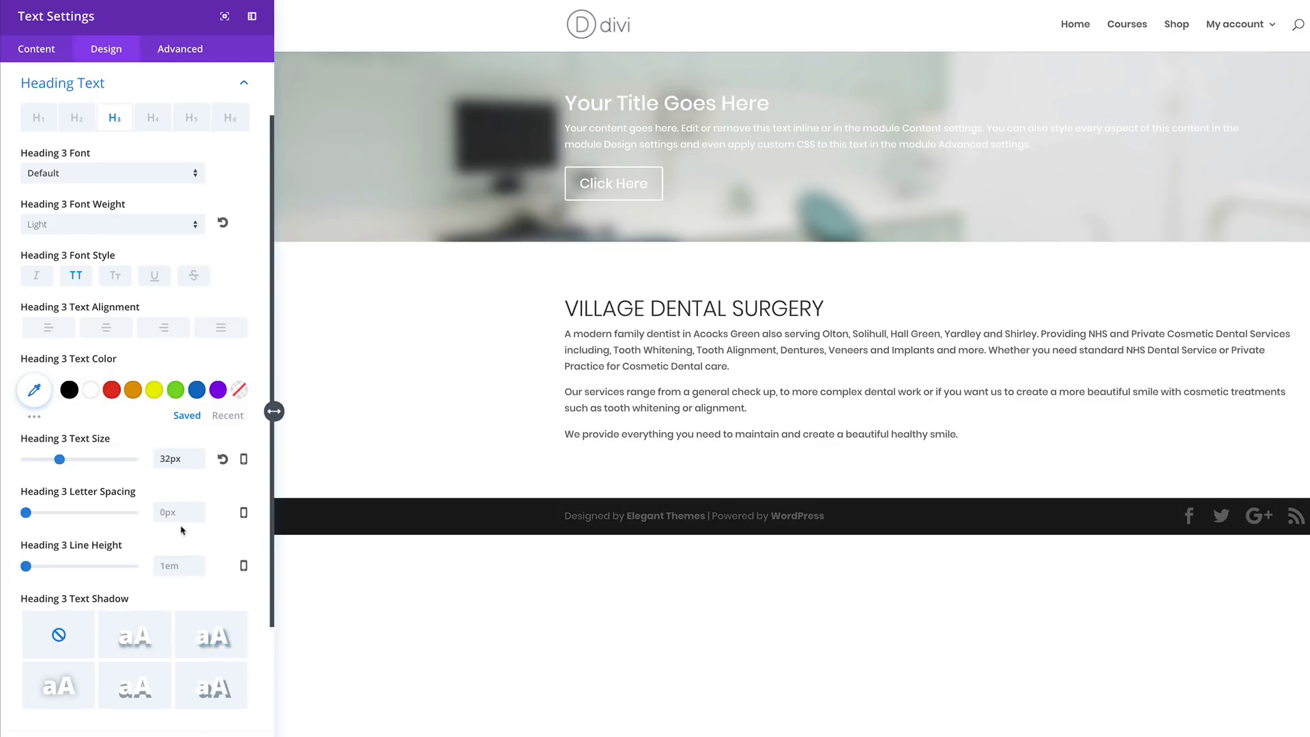
{"action": "left_click", "coordinate": [106, 329]}
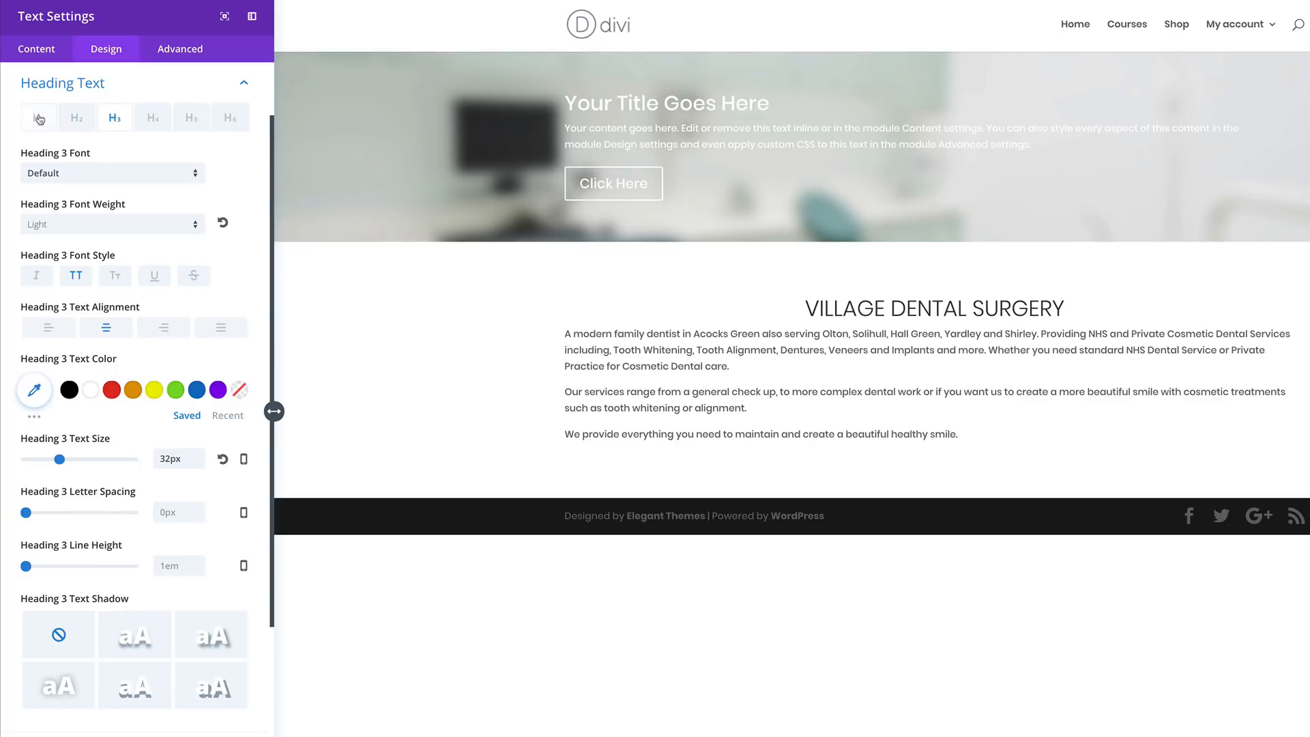
Set the Text module's text orientation to centre so the introductory paragraphs align with the heading.
{"action": "scroll", "coordinate": [144, 386], "scroll_direction": "down", "scroll_amount": 3}
{"action": "scroll", "coordinate": [144, 386], "scroll_direction": "up", "scroll_amount": 5}
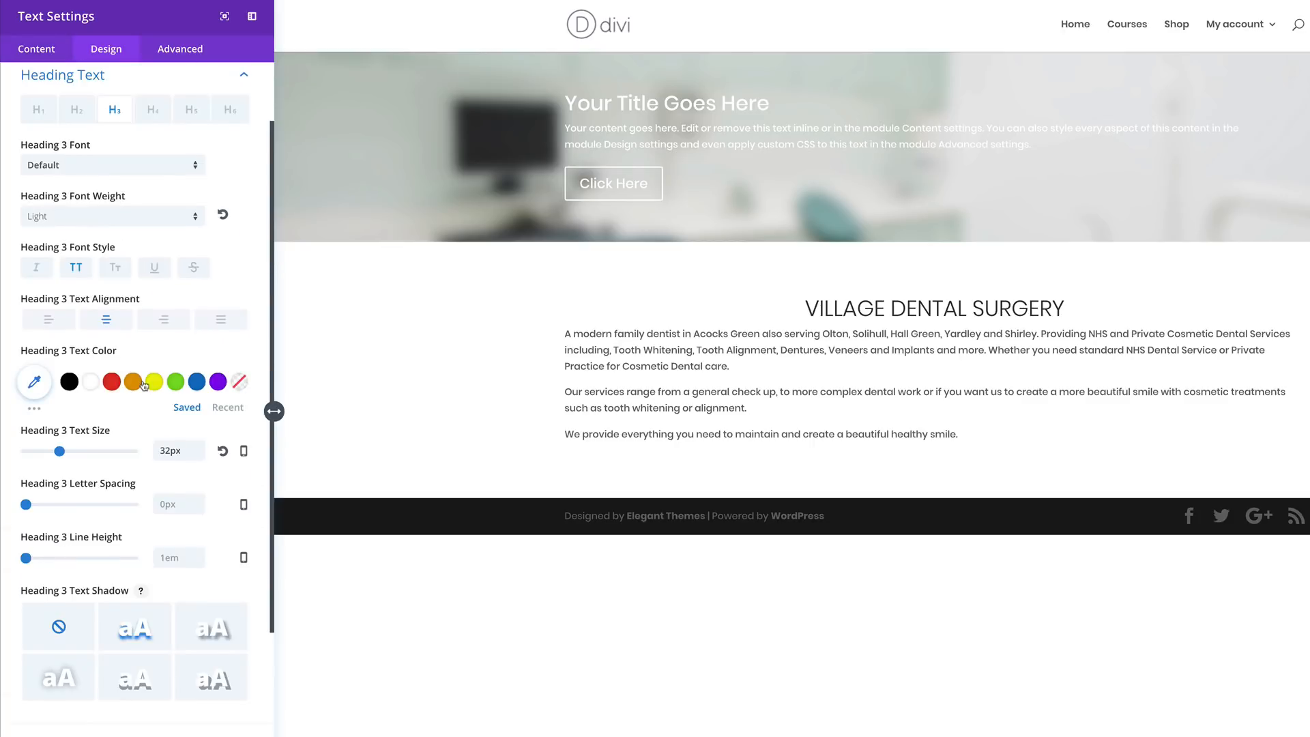
{"action": "left_click", "coordinate": [90, 114]}
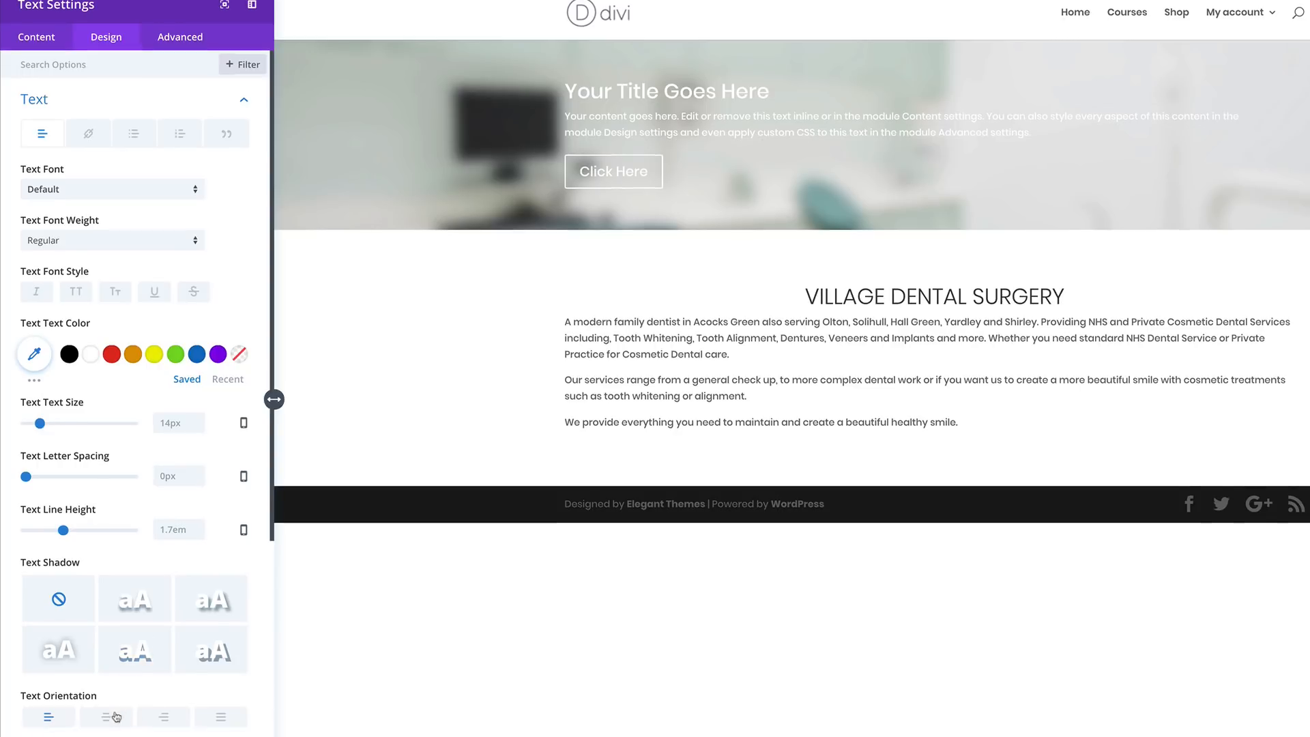
{"action": "left_click", "coordinate": [109, 733]}
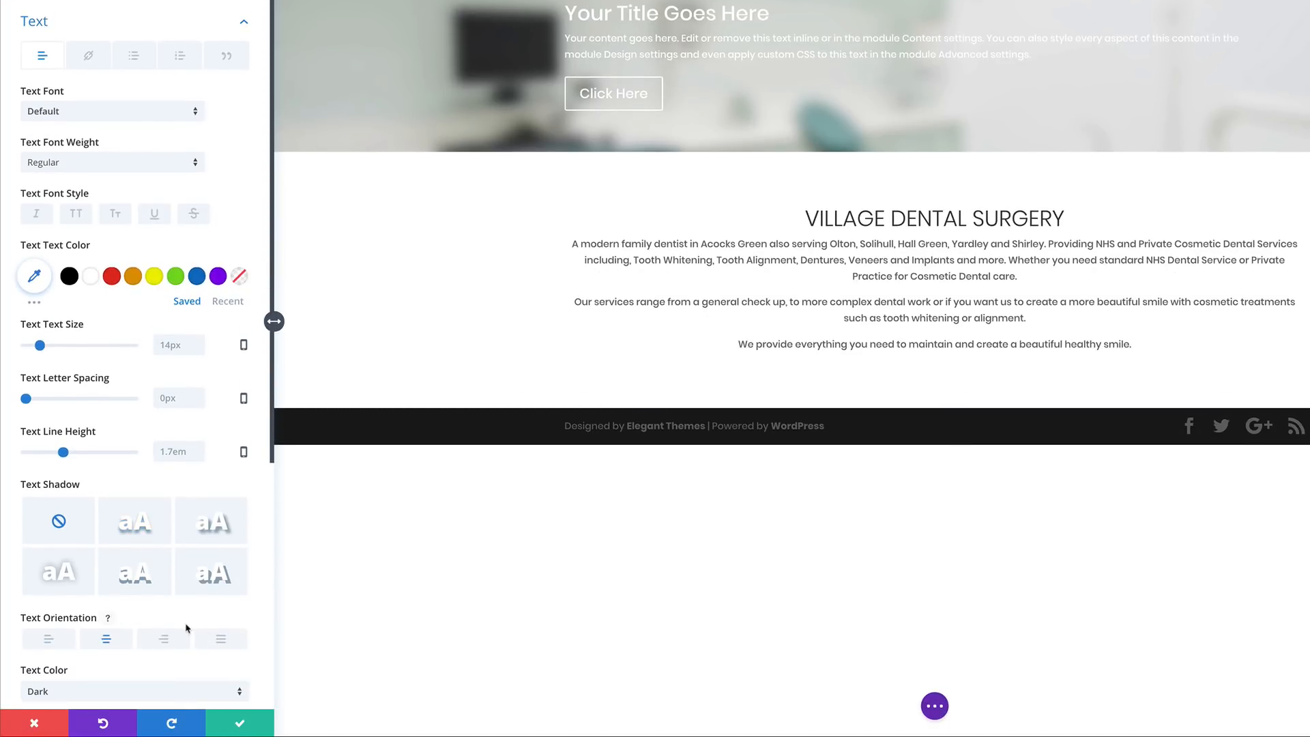
Set the Text module's width to 80% and its module alignment to centre.
{"action": "scroll", "coordinate": [189, 628], "scroll_direction": "down", "scroll_amount": 3}
{"action": "scroll", "coordinate": [188, 627], "scroll_direction": "down", "scroll_amount": 5}
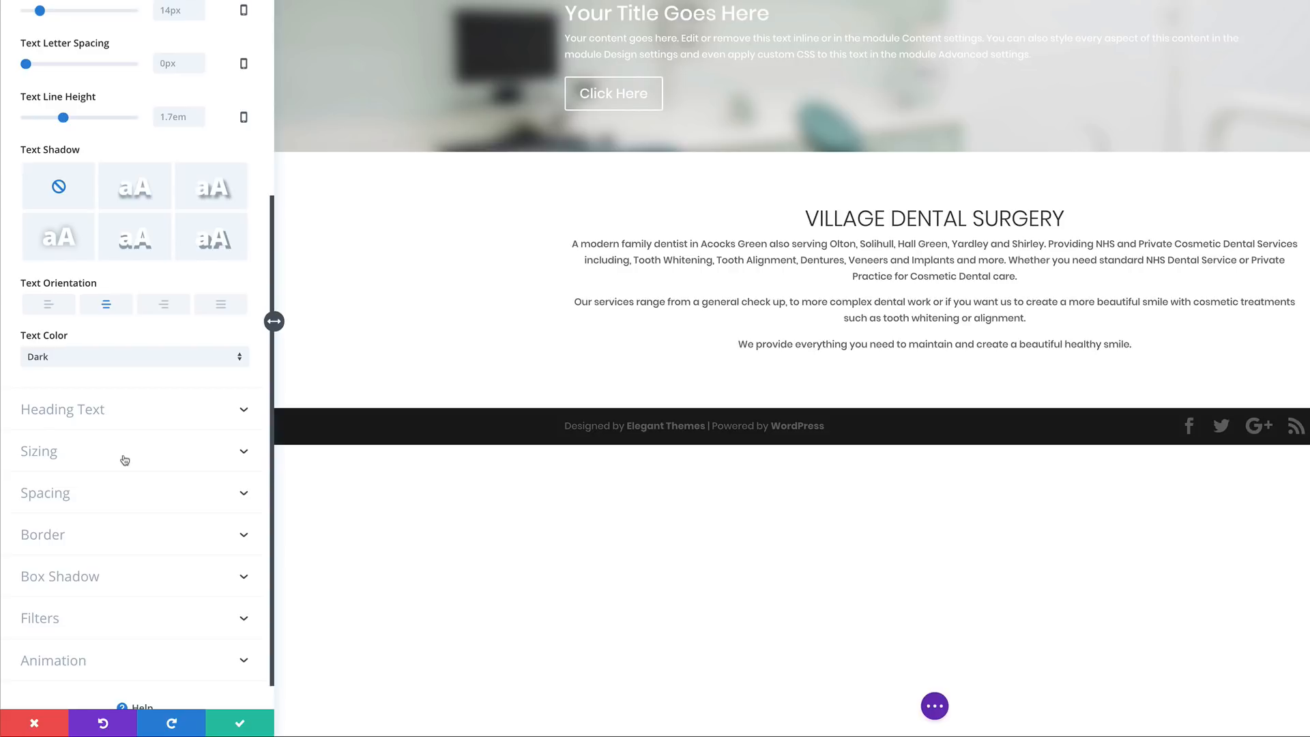
{"action": "left_click", "coordinate": [62, 453]}
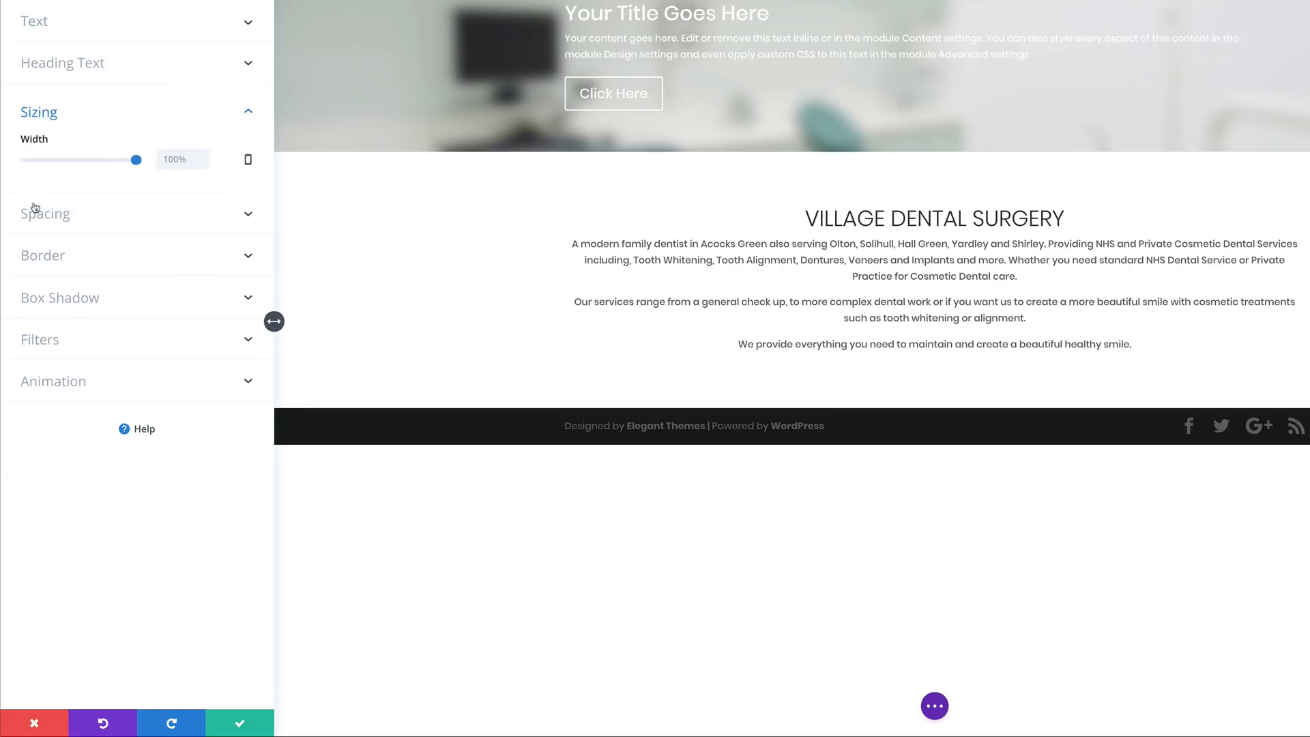
{"action": "left_click_drag", "start_coordinate": [139, 162], "coordinate": [115, 167]}
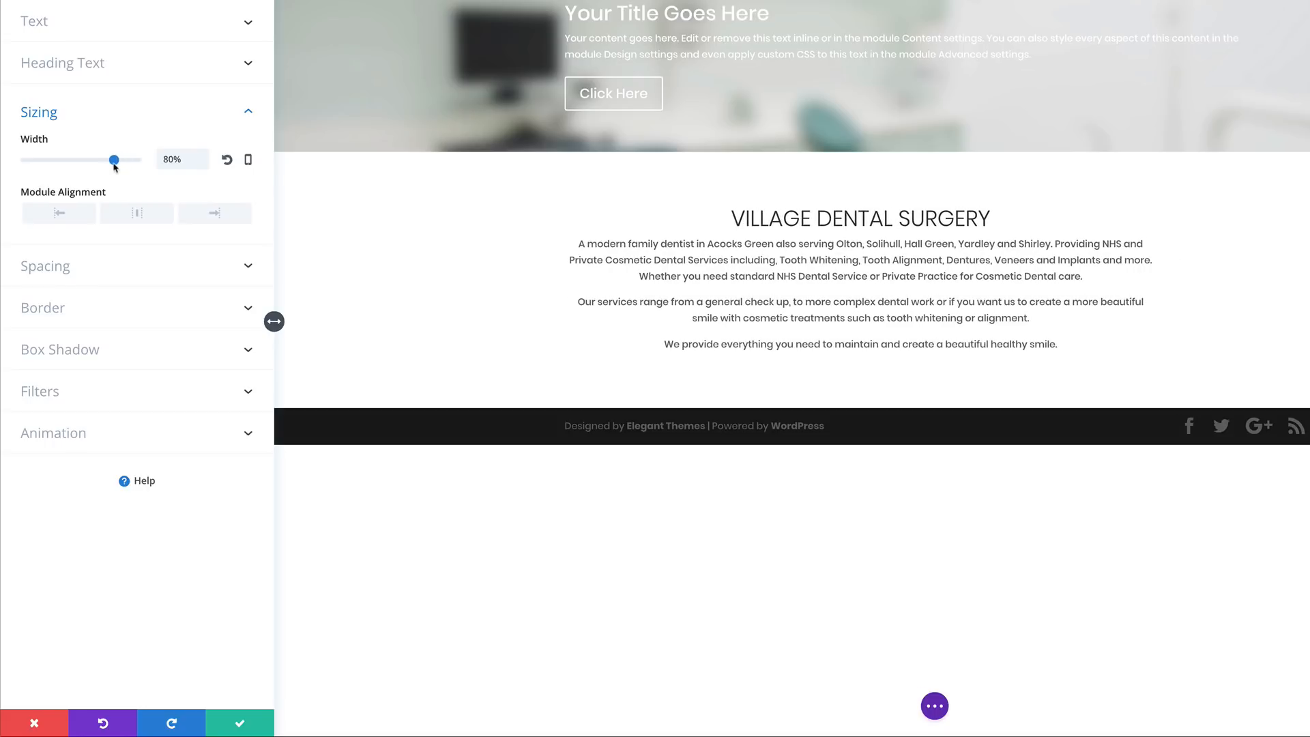
{"action": "left_click", "coordinate": [137, 214]}
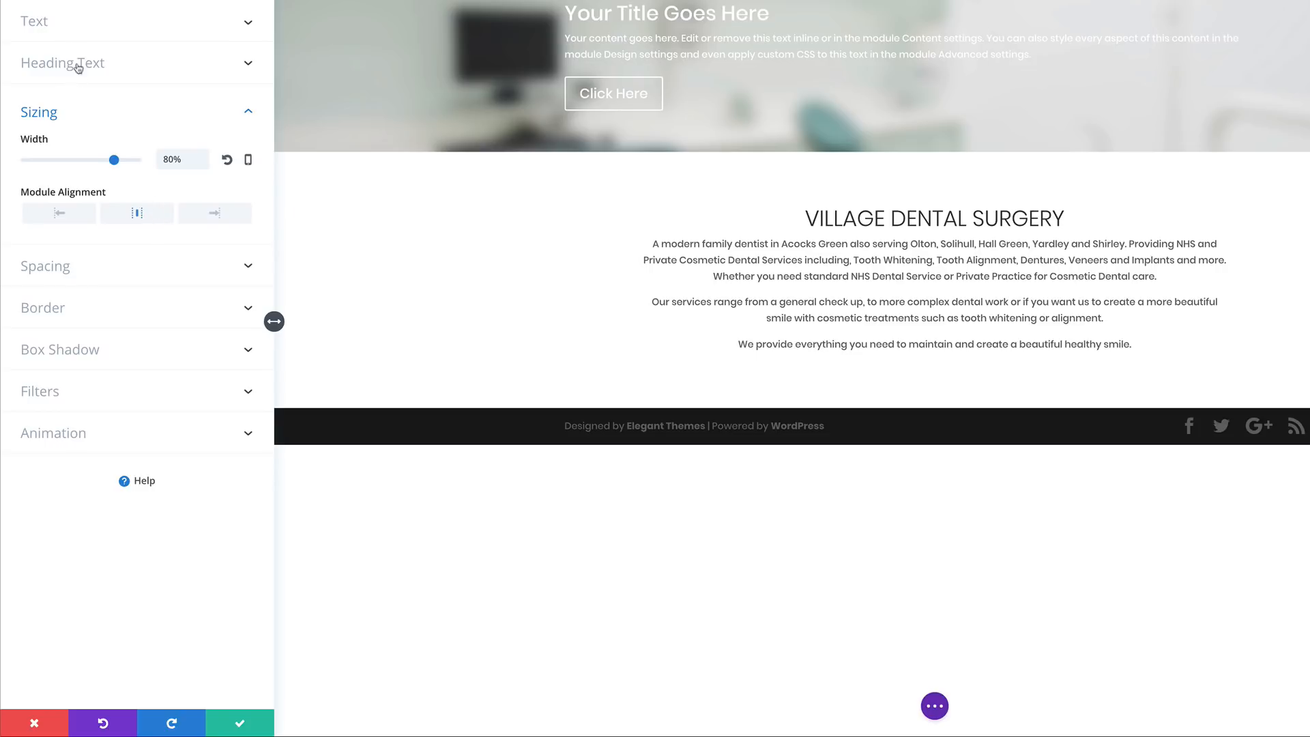
Set the module's body text to 18px with a line height of 1.8em, and save the module settings.
{"action": "left_click", "coordinate": [66, 25]}
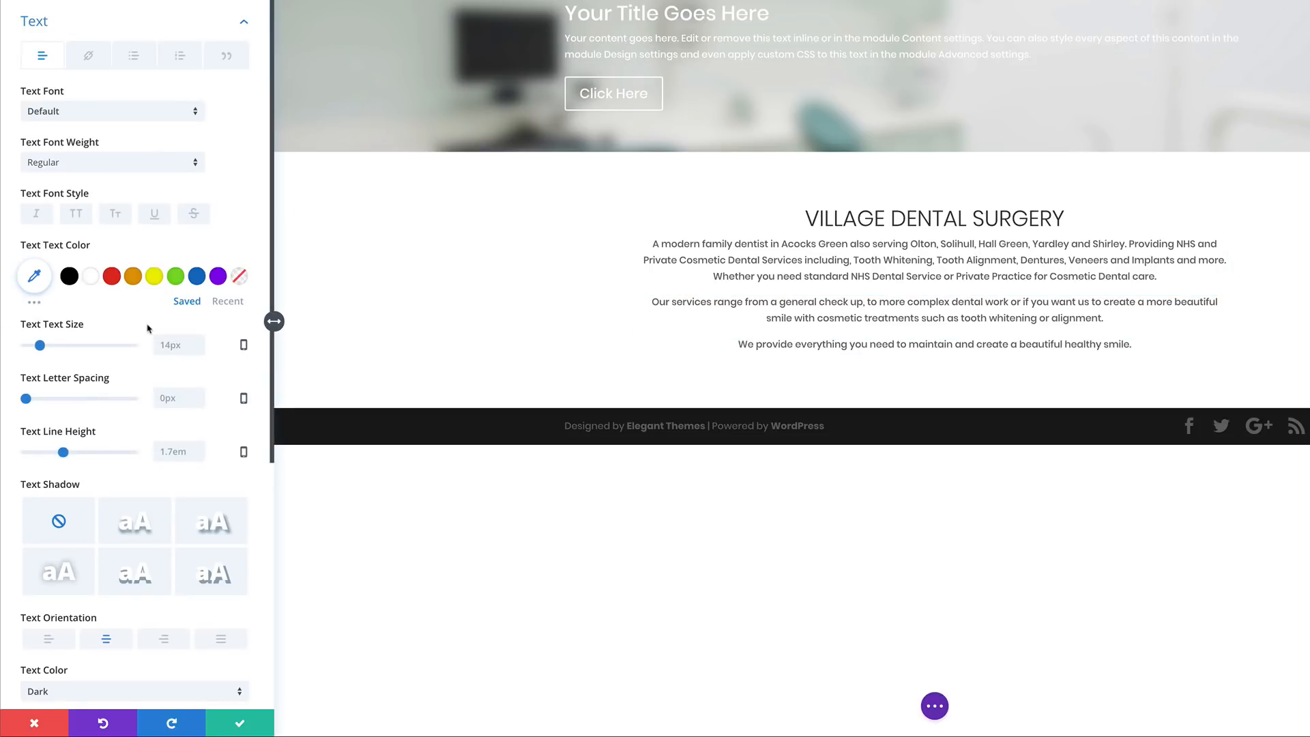
{"action": "left_click_drag", "start_coordinate": [40, 345], "coordinate": [43, 345]}
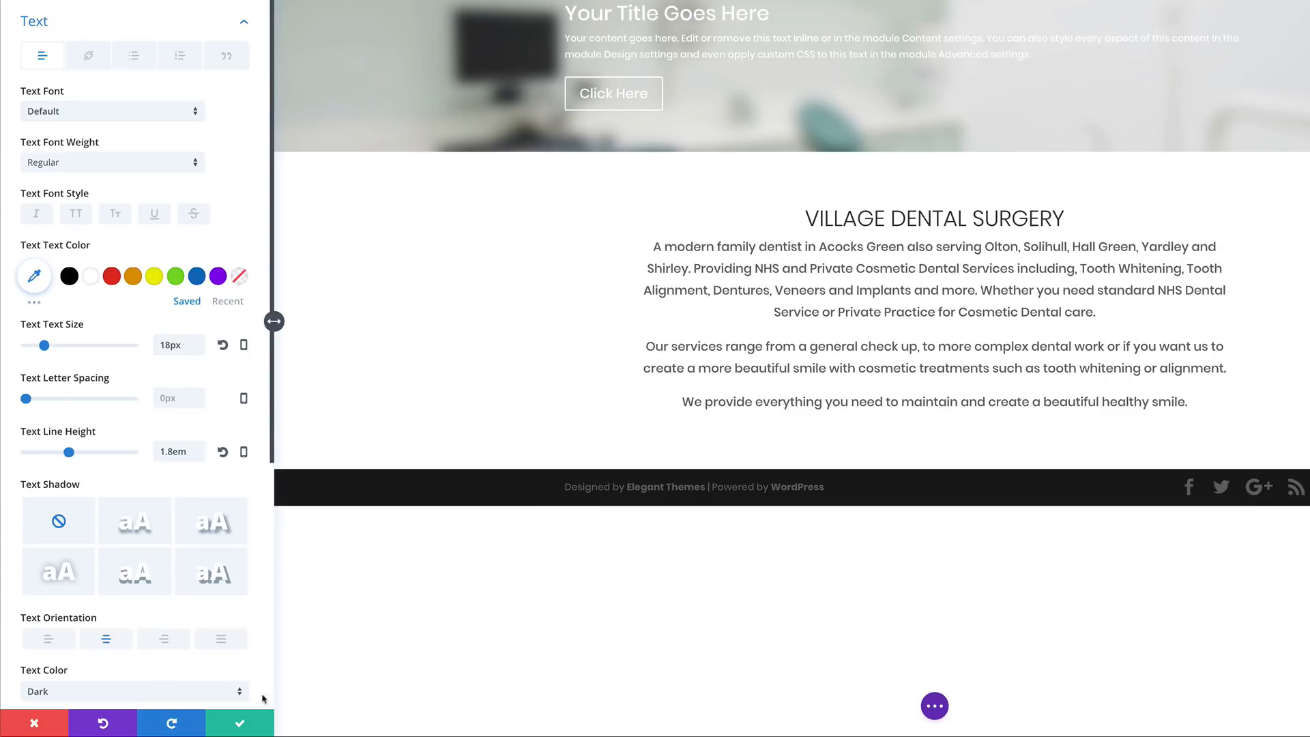
{"action": "left_click", "coordinate": [238, 728]}
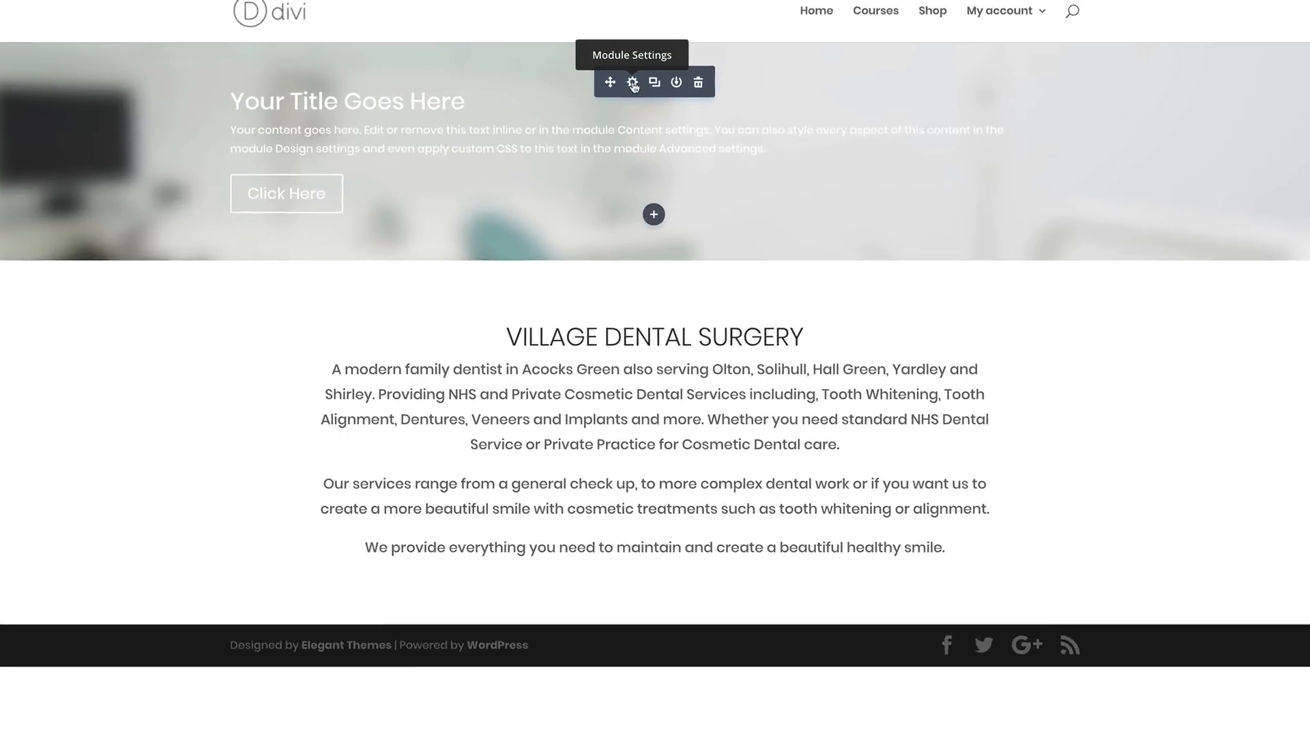
Make the Fullwidth Header module fullscreen in its layout design settings and check how it sits above the text section.
{"action": "left_click", "coordinate": [632, 82]}
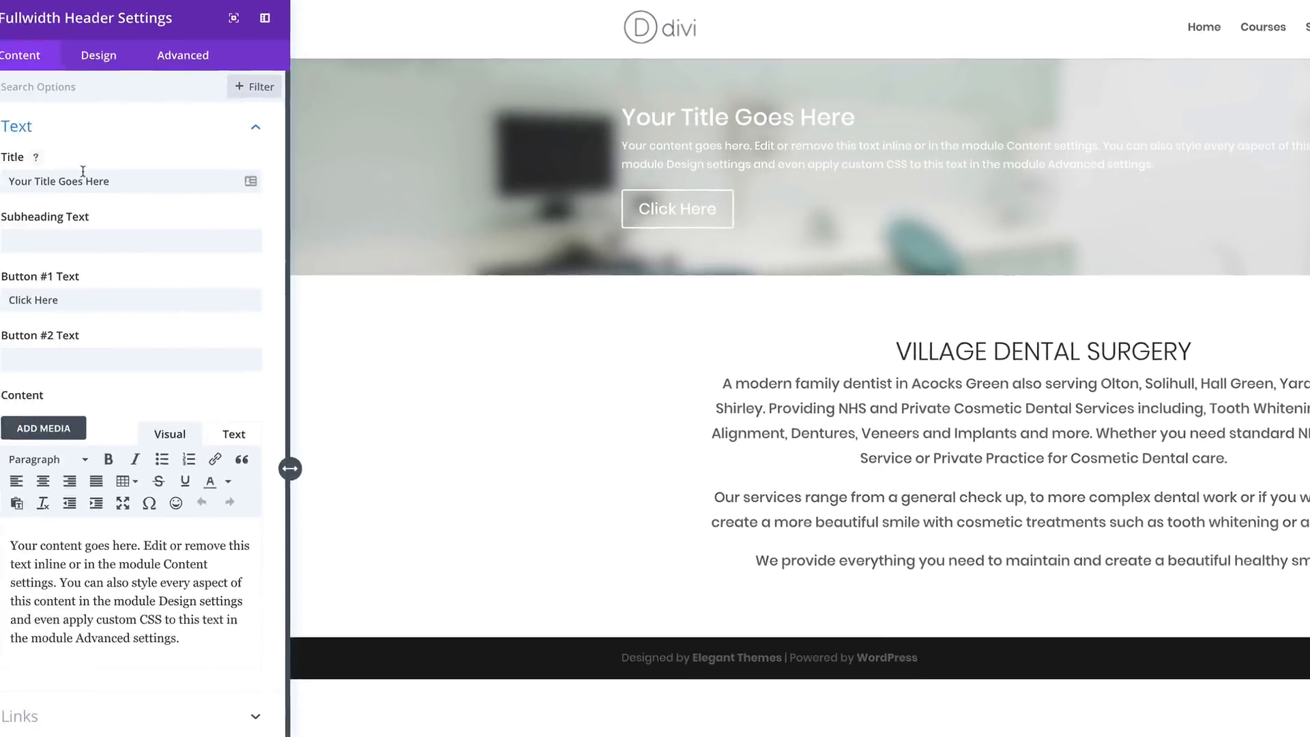
{"action": "left_click", "coordinate": [132, 65]}
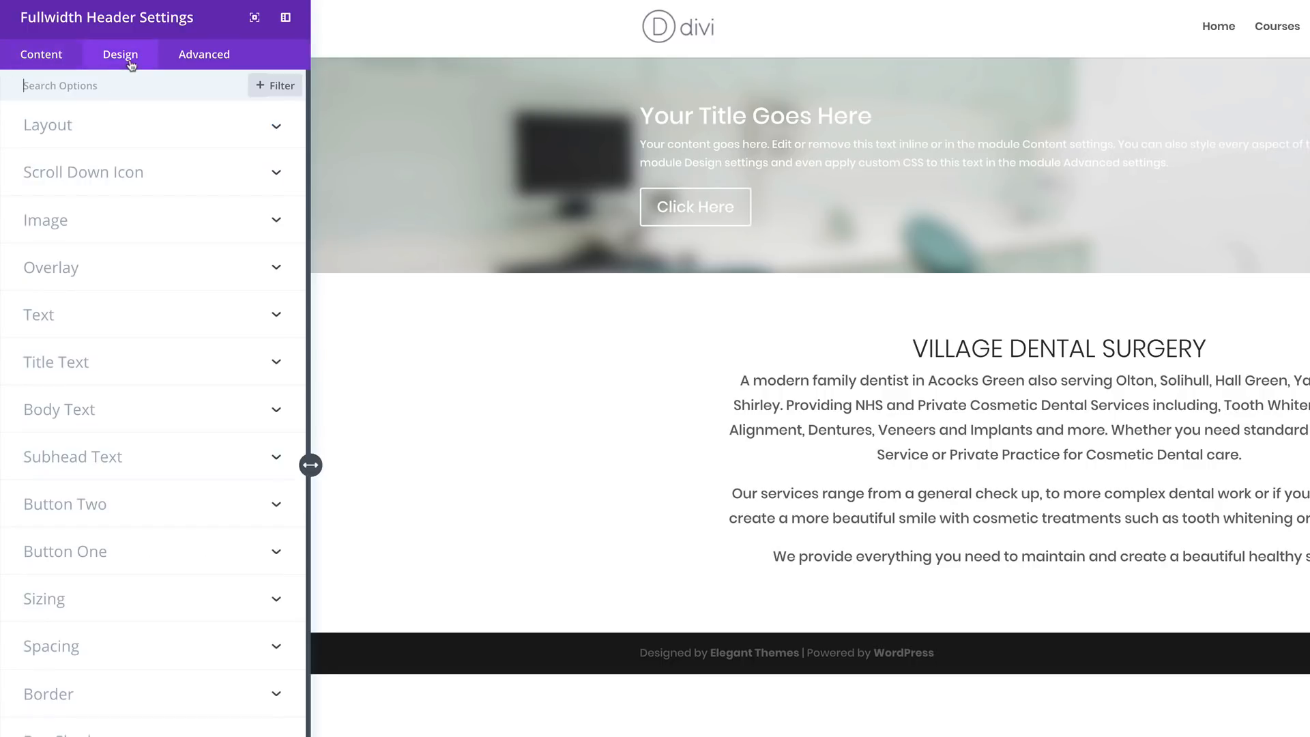
{"action": "left_click", "coordinate": [74, 132]}
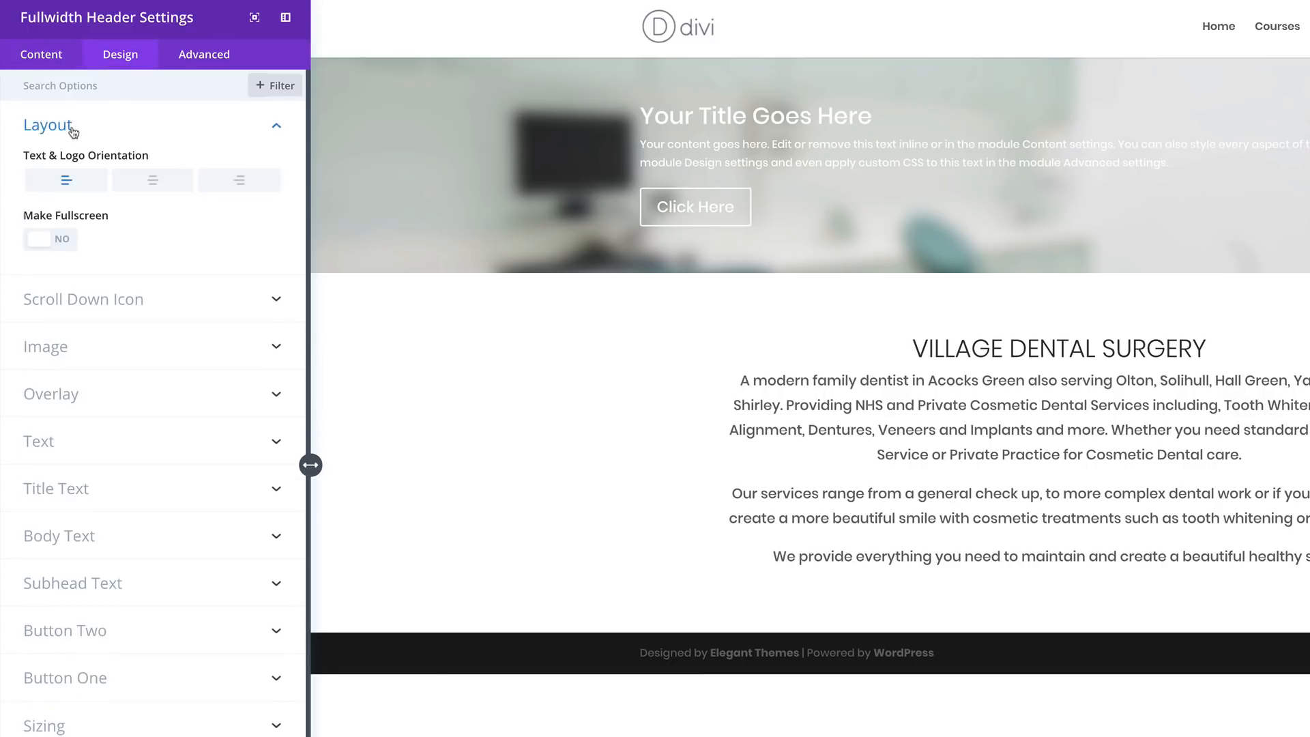
{"action": "left_click", "coordinate": [66, 238]}
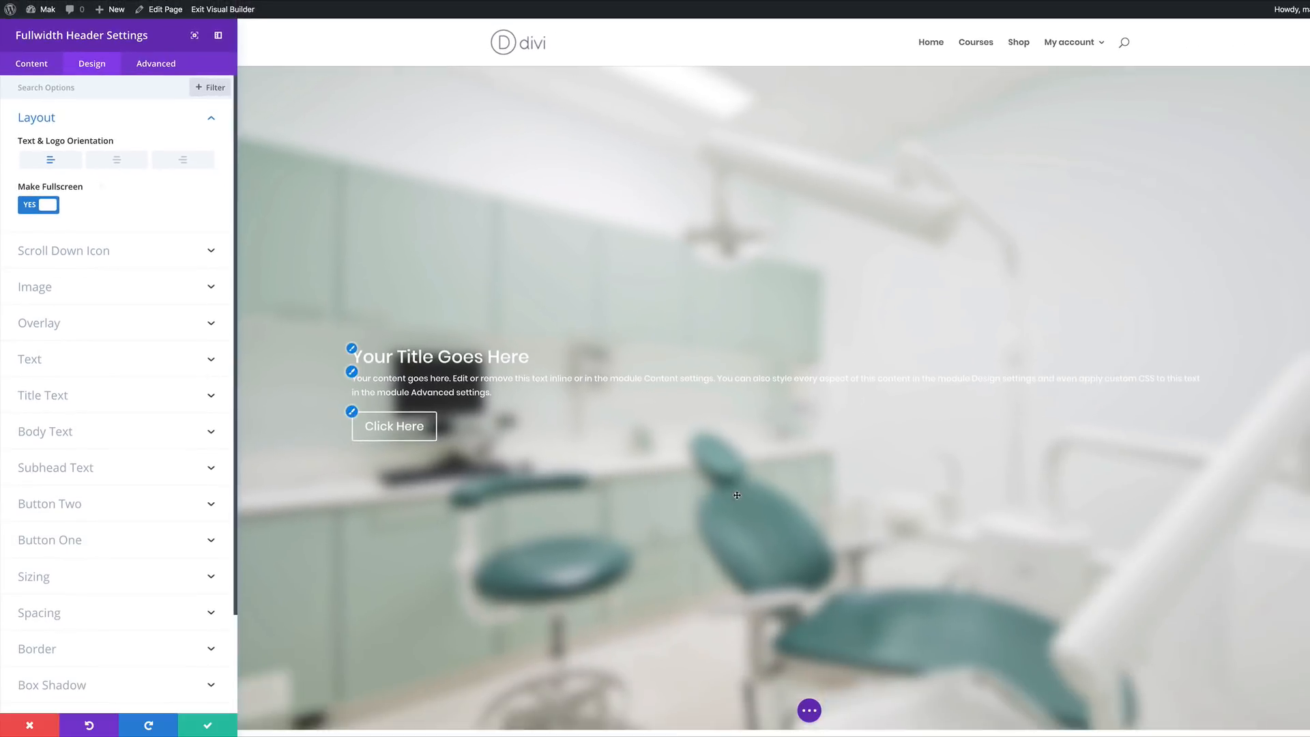
{"action": "scroll", "coordinate": [963, 620], "scroll_direction": "down", "scroll_amount": 5}
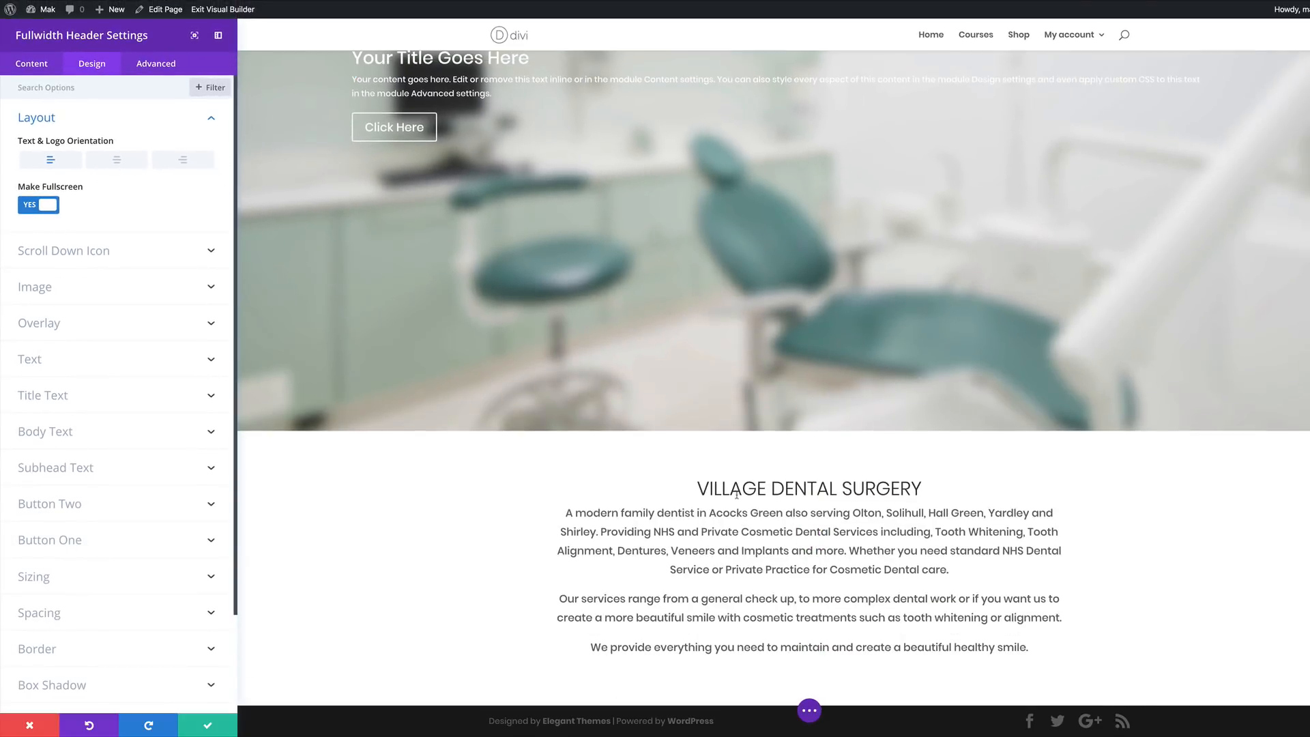
{"action": "scroll", "coordinate": [962, 619], "scroll_direction": "up", "scroll_amount": 1}
{"action": "scroll", "coordinate": [684, 312], "scroll_direction": "up", "scroll_amount": 1}
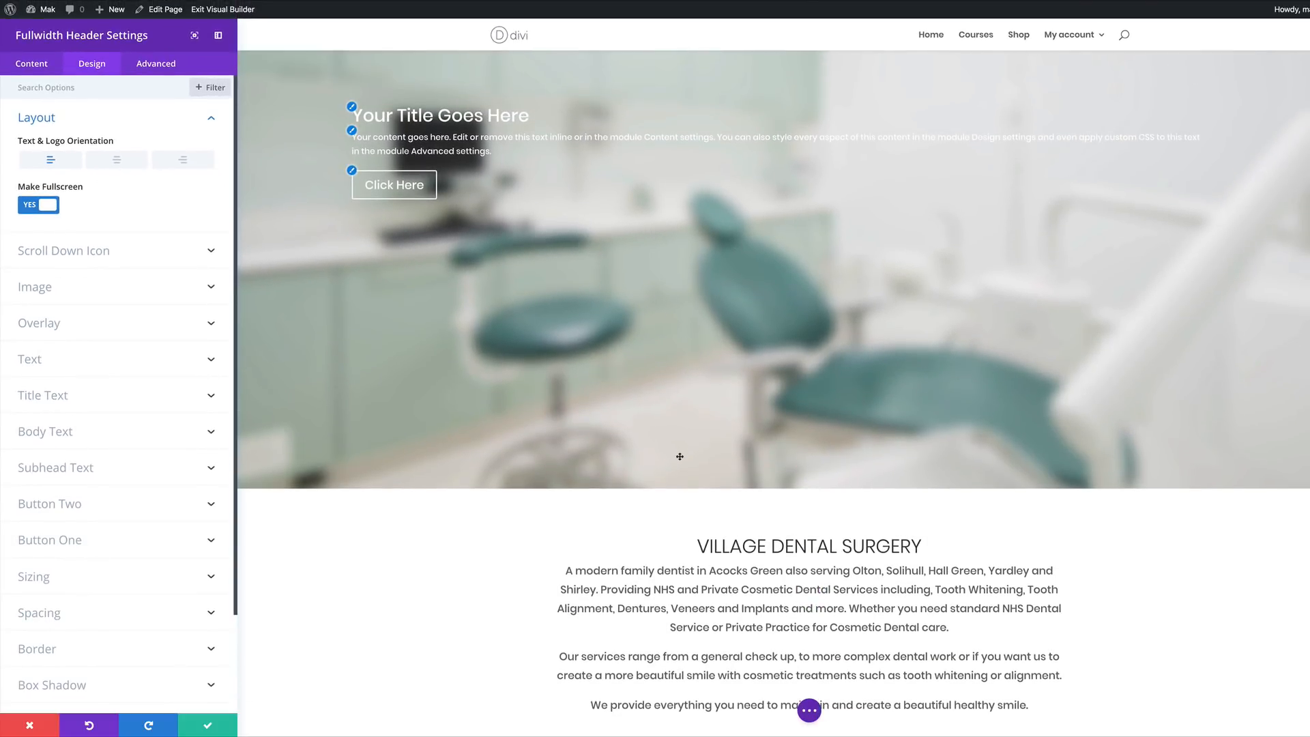
{"action": "scroll", "coordinate": [680, 456], "scroll_direction": "up", "scroll_amount": 4}
{"action": "scroll", "coordinate": [679, 457], "scroll_direction": "down", "scroll_amount": 1}
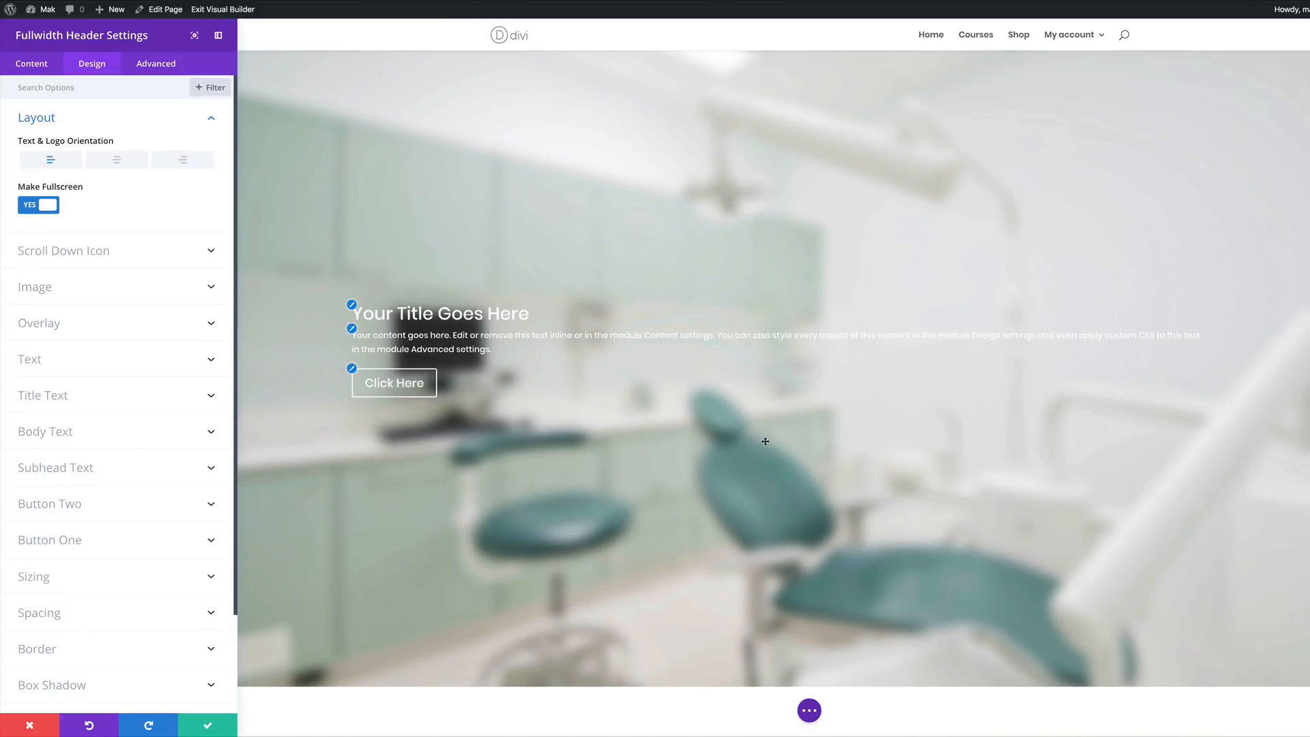
{"action": "scroll", "coordinate": [718, 459], "scroll_direction": "down", "scroll_amount": 1}
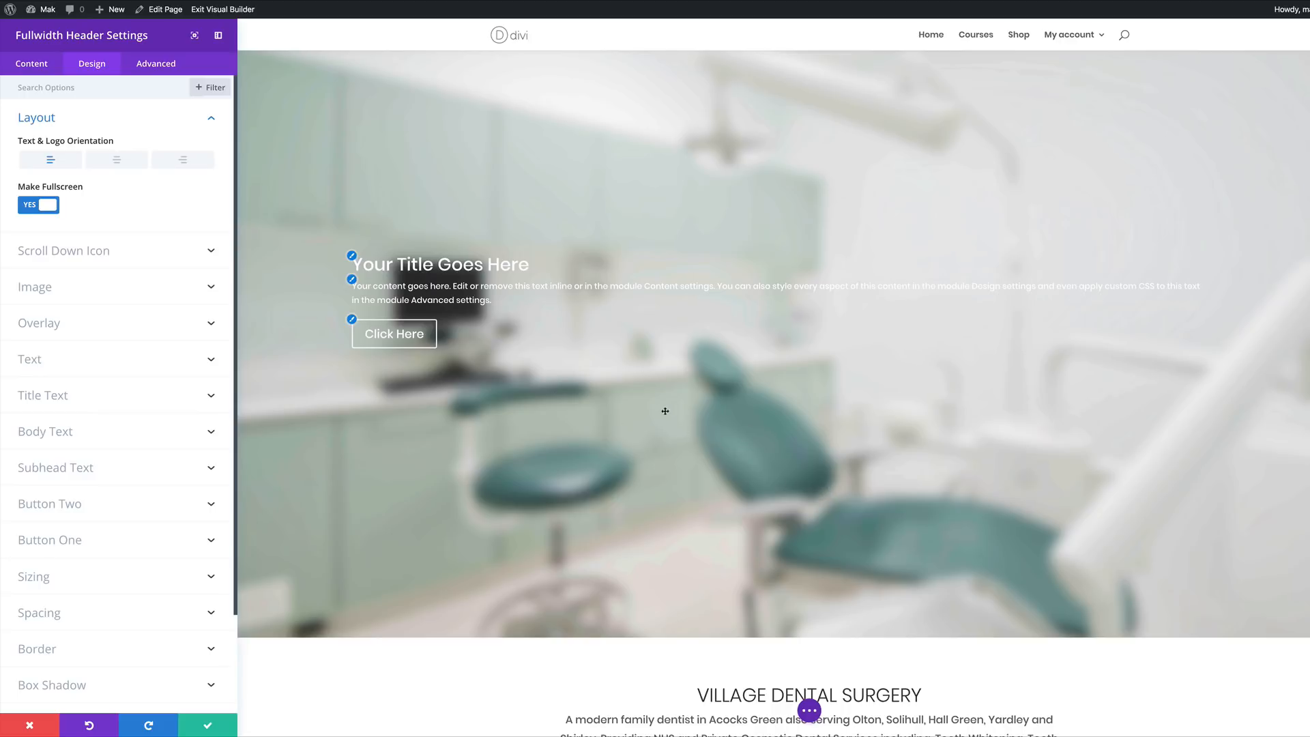
Set the Fullwidth Header's header image to the Media Library photo of the laughing dark-haired woman in a denim jacket.
{"action": "left_click", "coordinate": [69, 103]}
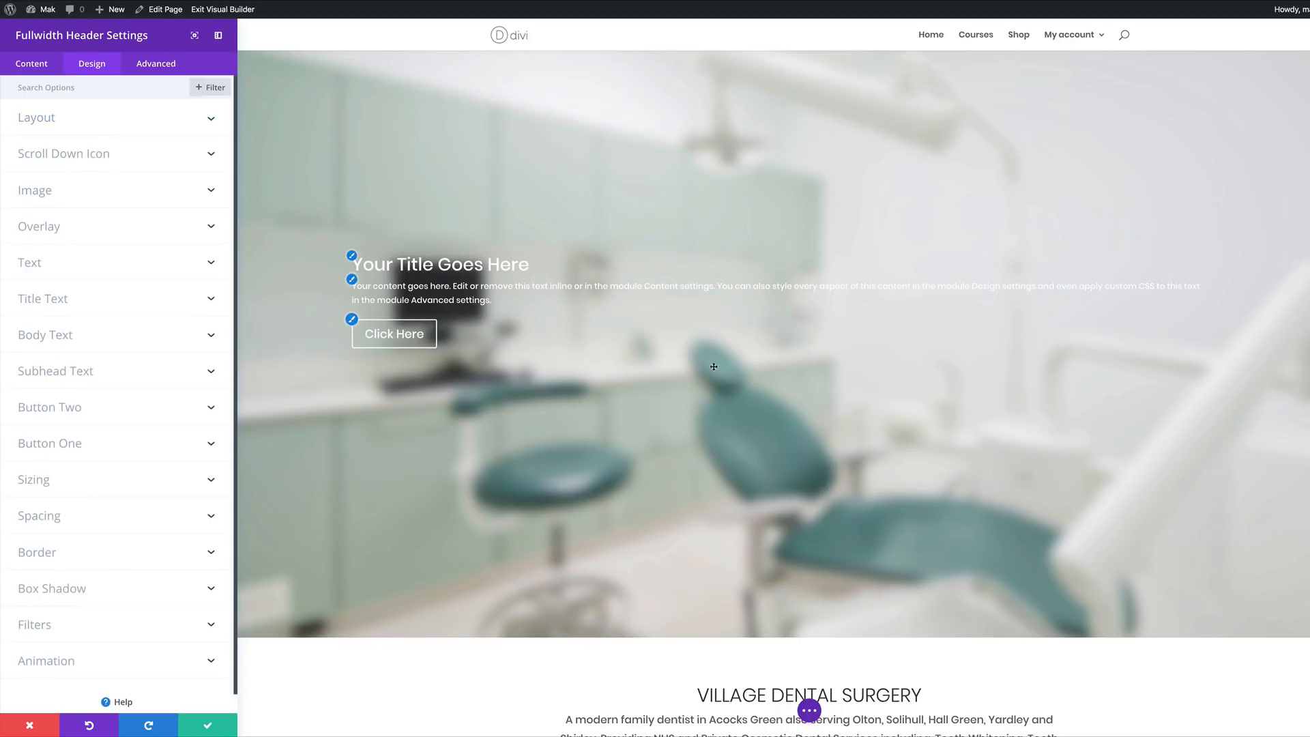
{"action": "left_click", "coordinate": [38, 67]}
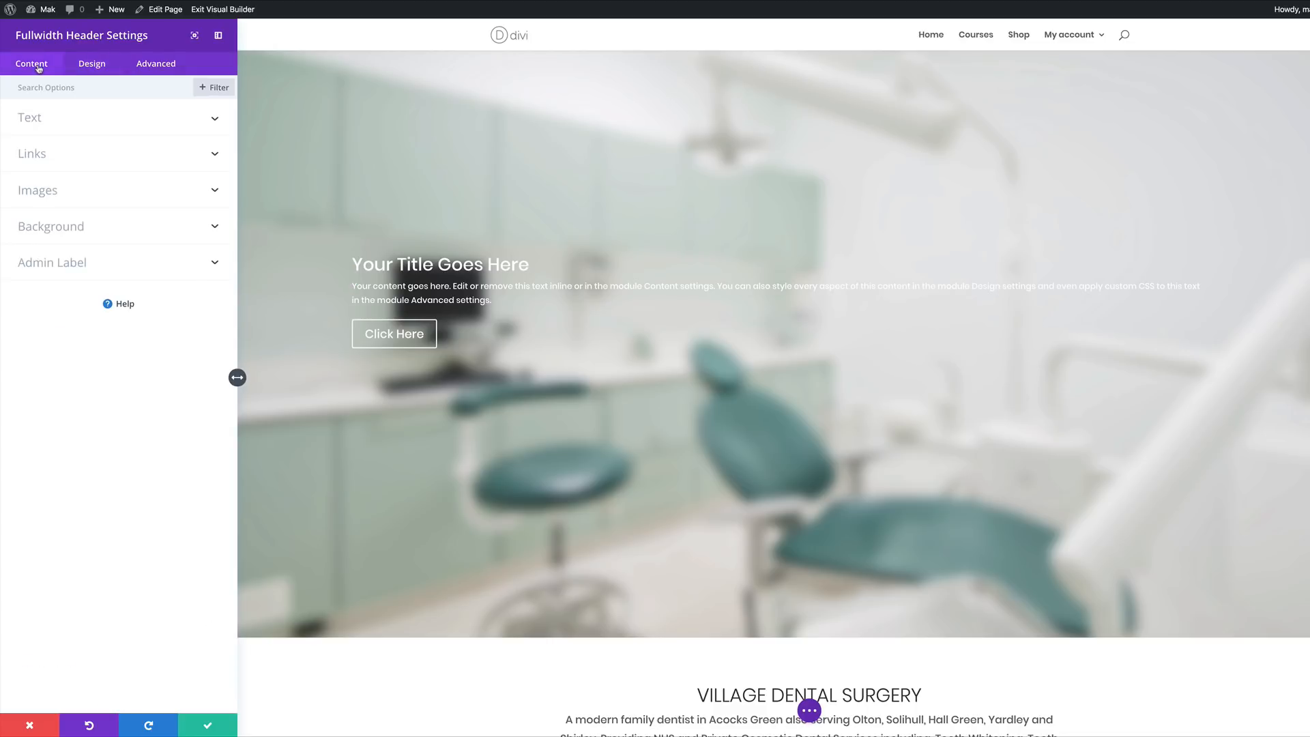
{"action": "left_click", "coordinate": [51, 192]}
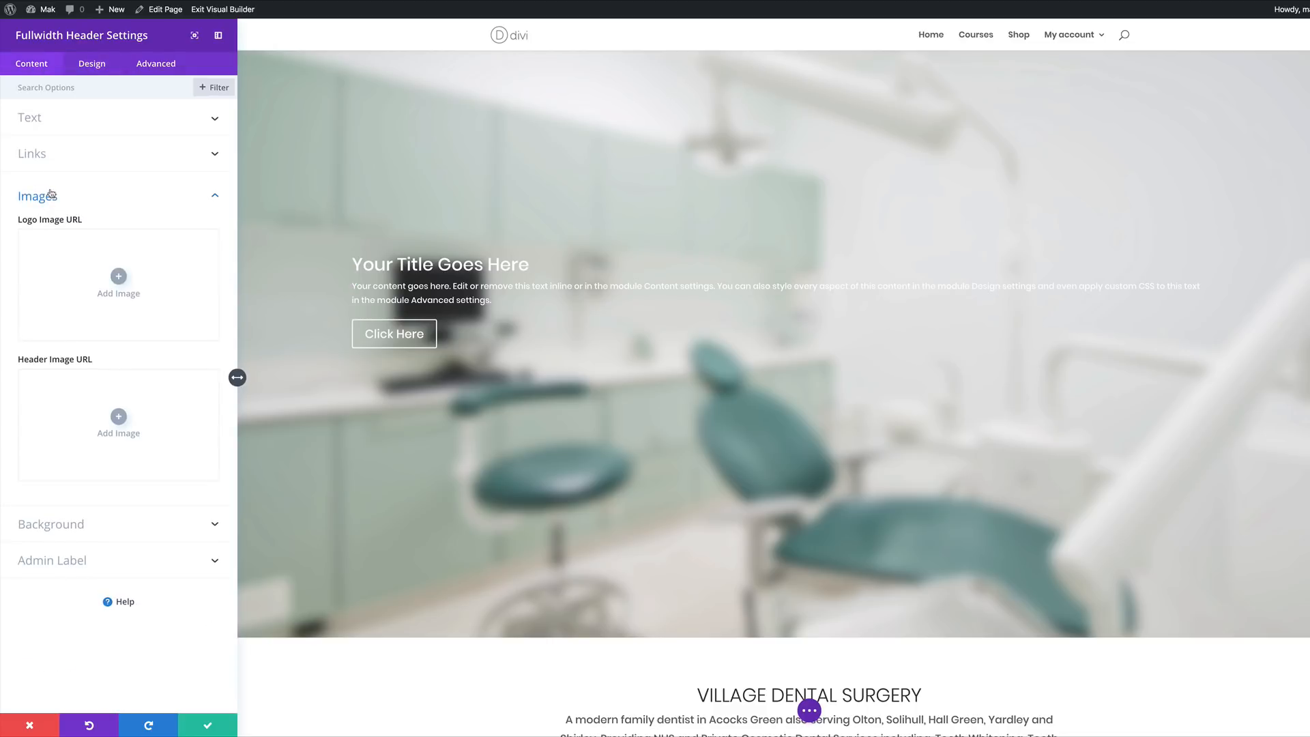
{"action": "left_click", "coordinate": [119, 416]}
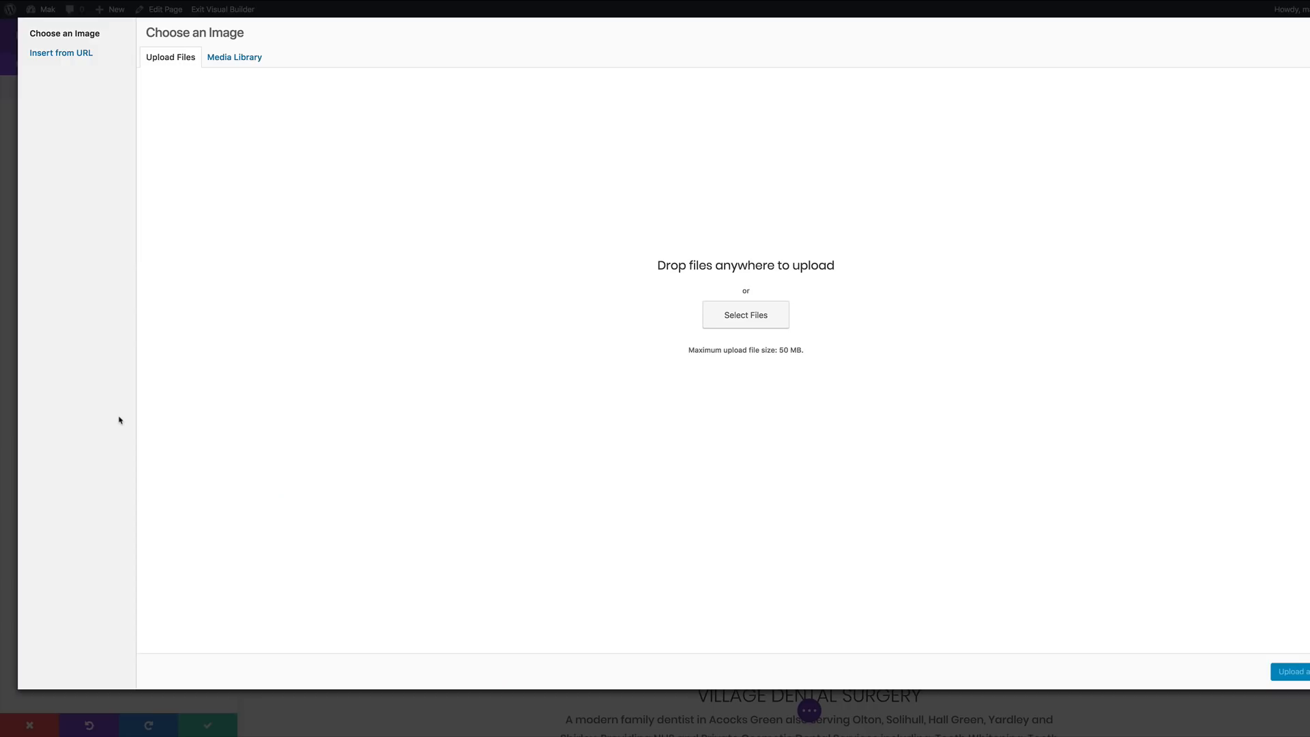
{"action": "left_click", "coordinate": [254, 59]}
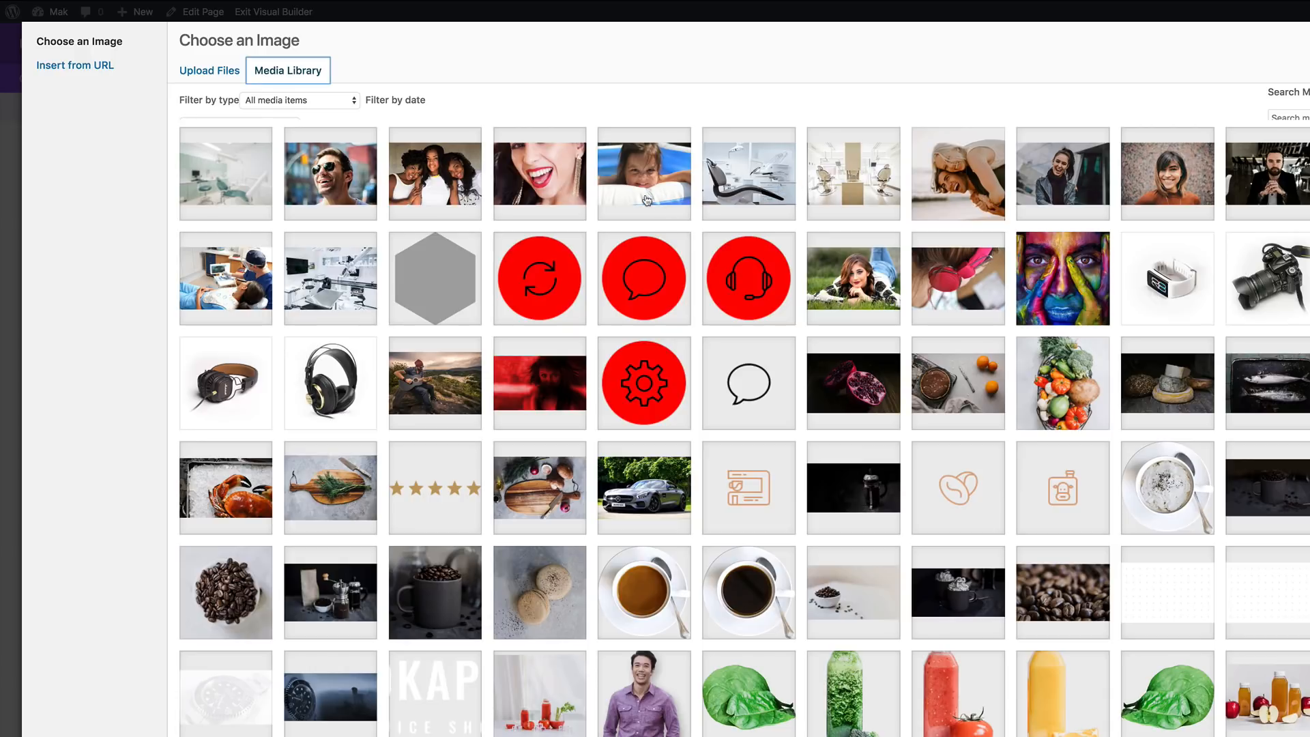
{"action": "left_click", "coordinate": [1072, 182]}
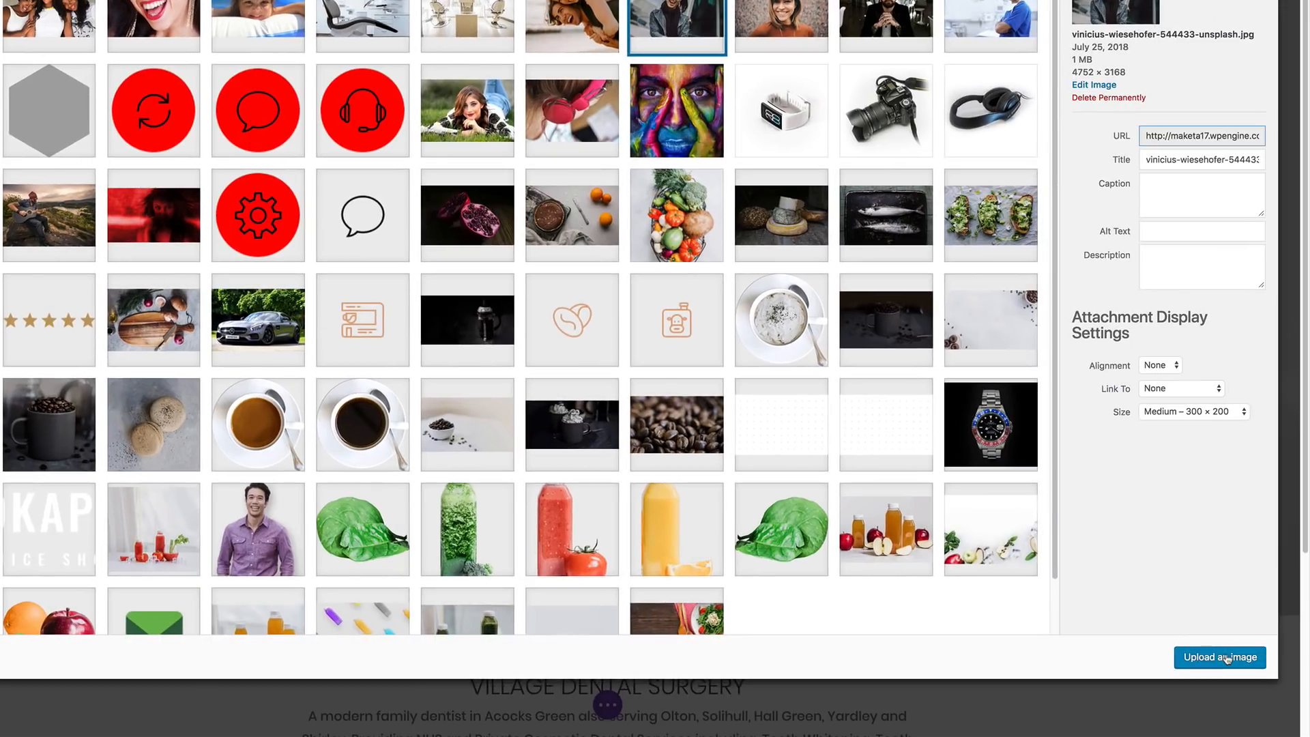
{"action": "left_click", "coordinate": [1225, 655]}
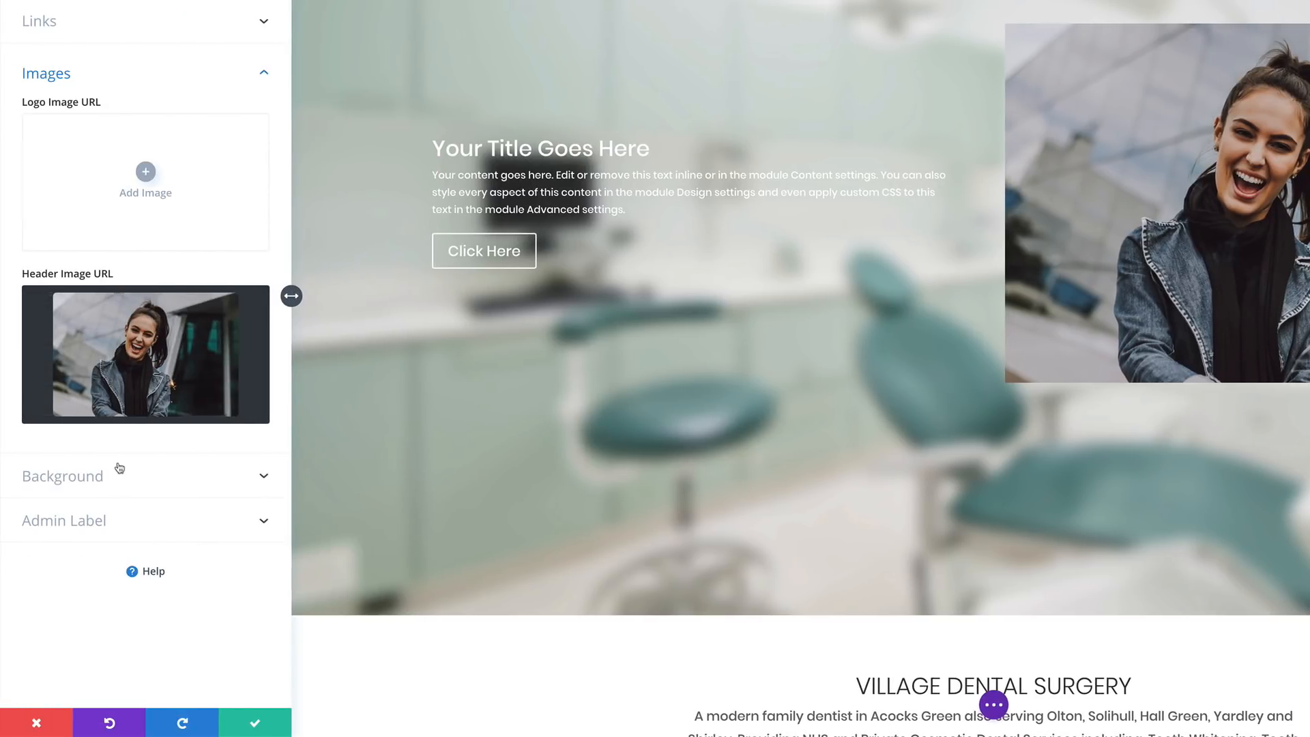
Add a background gradient to the Fullwidth Header with second colour rgba(41,196,169,0), and place the gradient above the background image.
{"action": "left_click", "coordinate": [97, 482]}
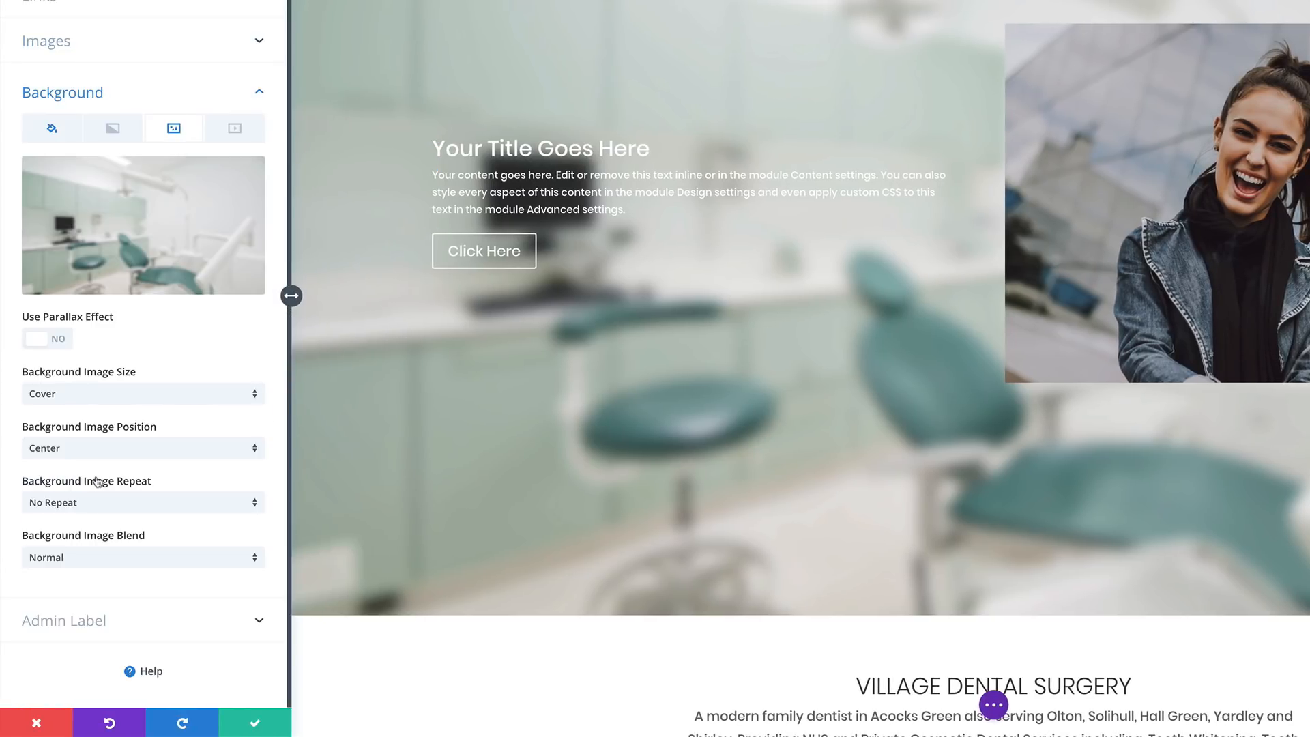
{"action": "left_click", "coordinate": [117, 131]}
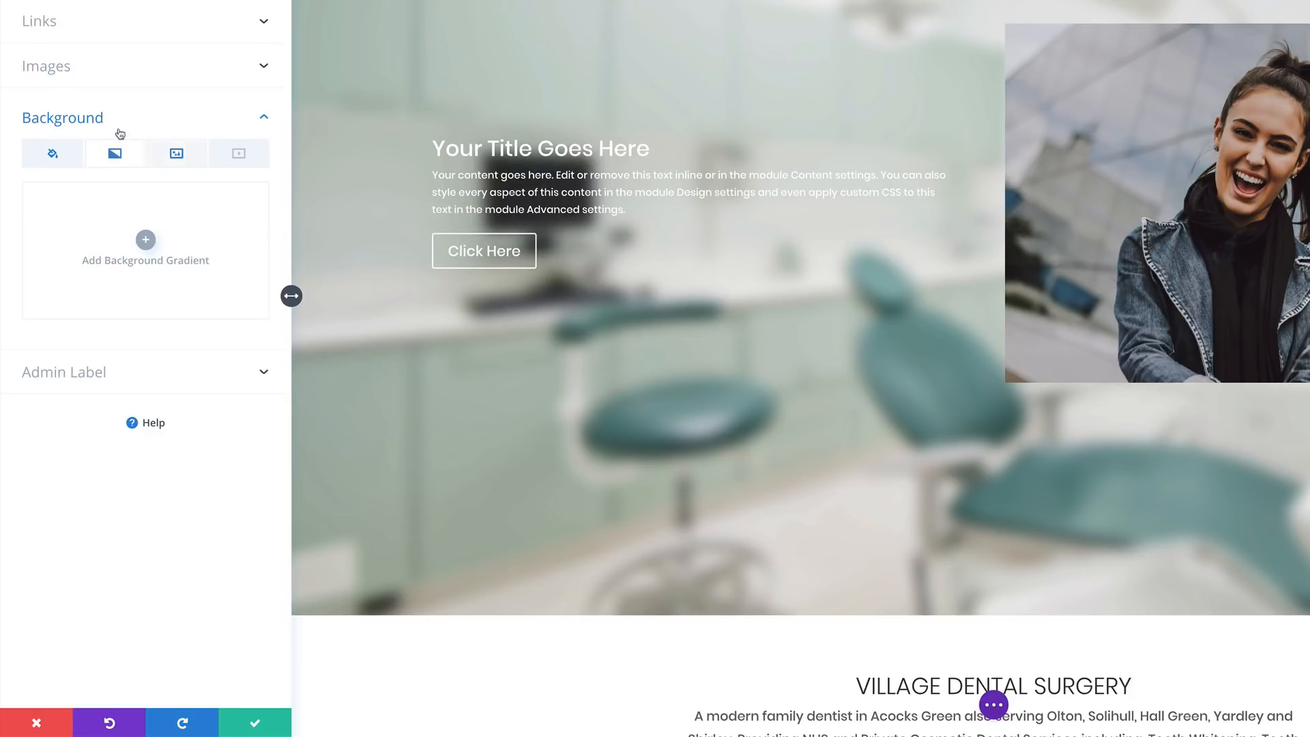
{"action": "left_click", "coordinate": [146, 239]}
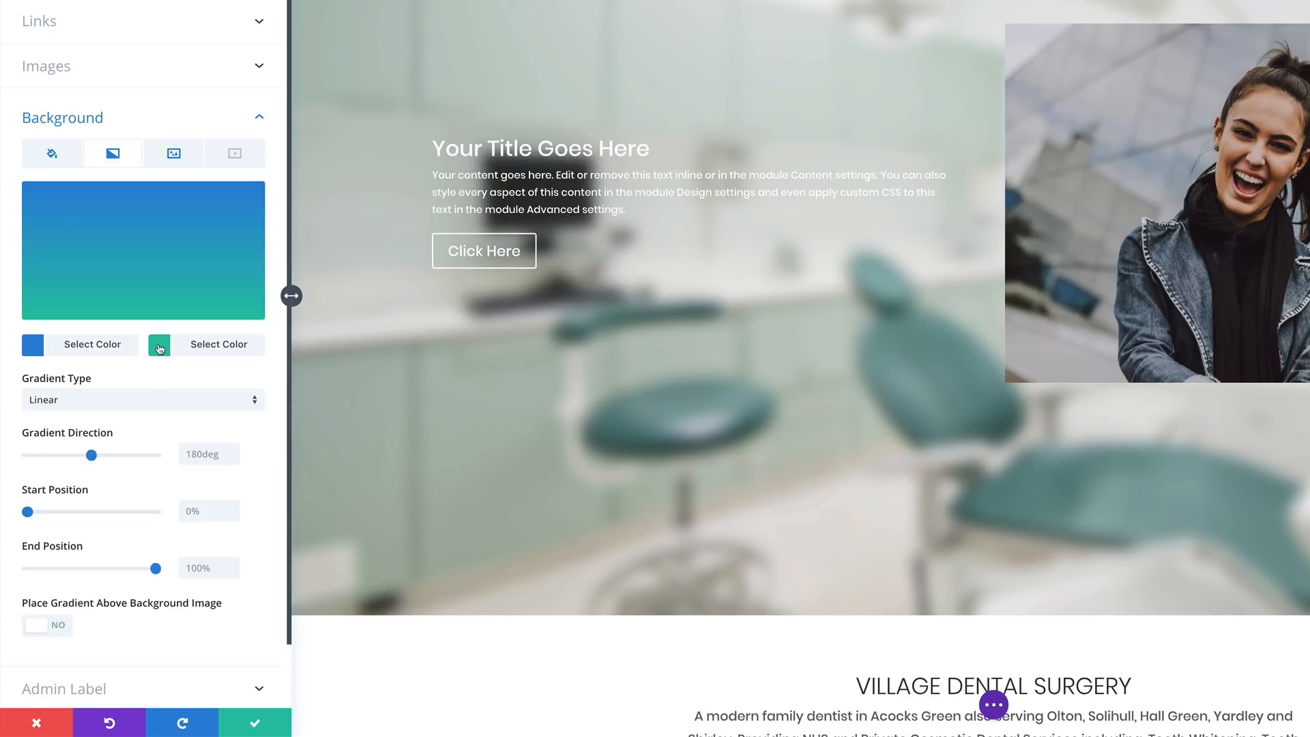
{"action": "left_click", "coordinate": [163, 350]}
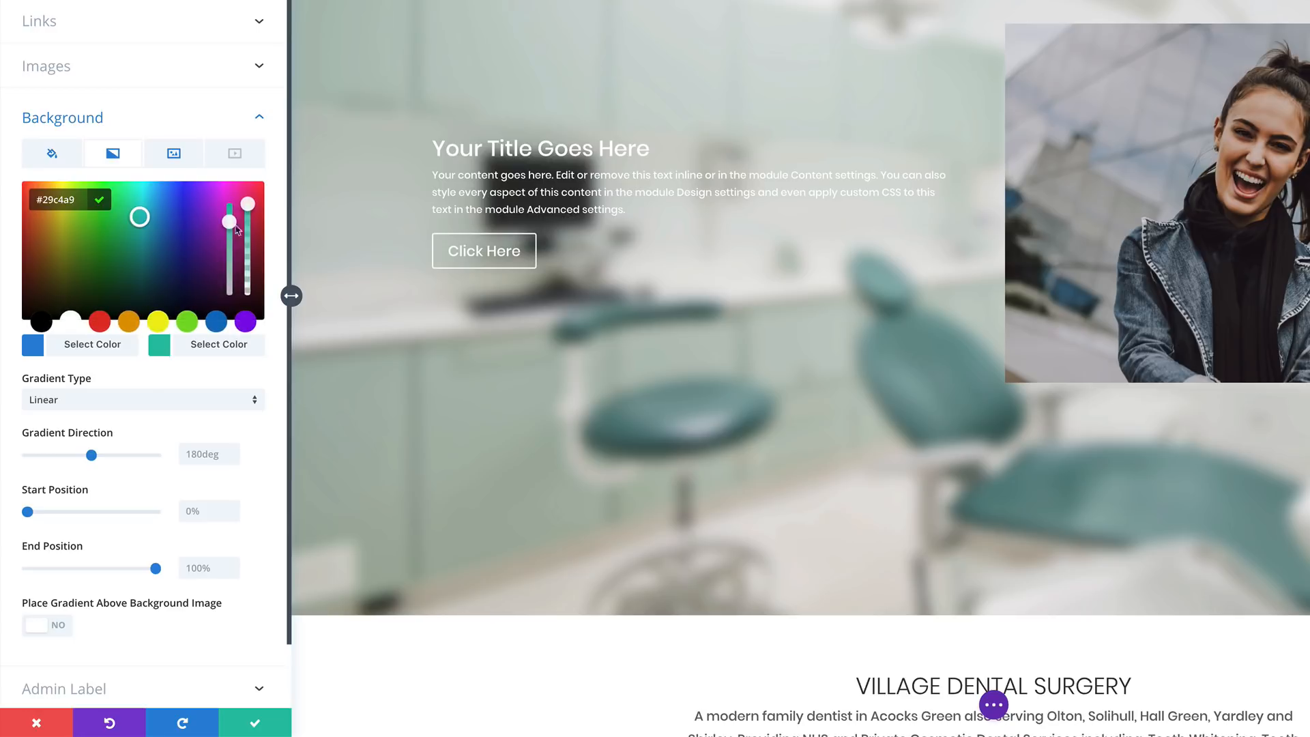
{"action": "left_click", "coordinate": [248, 207]}
{"action": "left_click", "coordinate": [253, 283]}
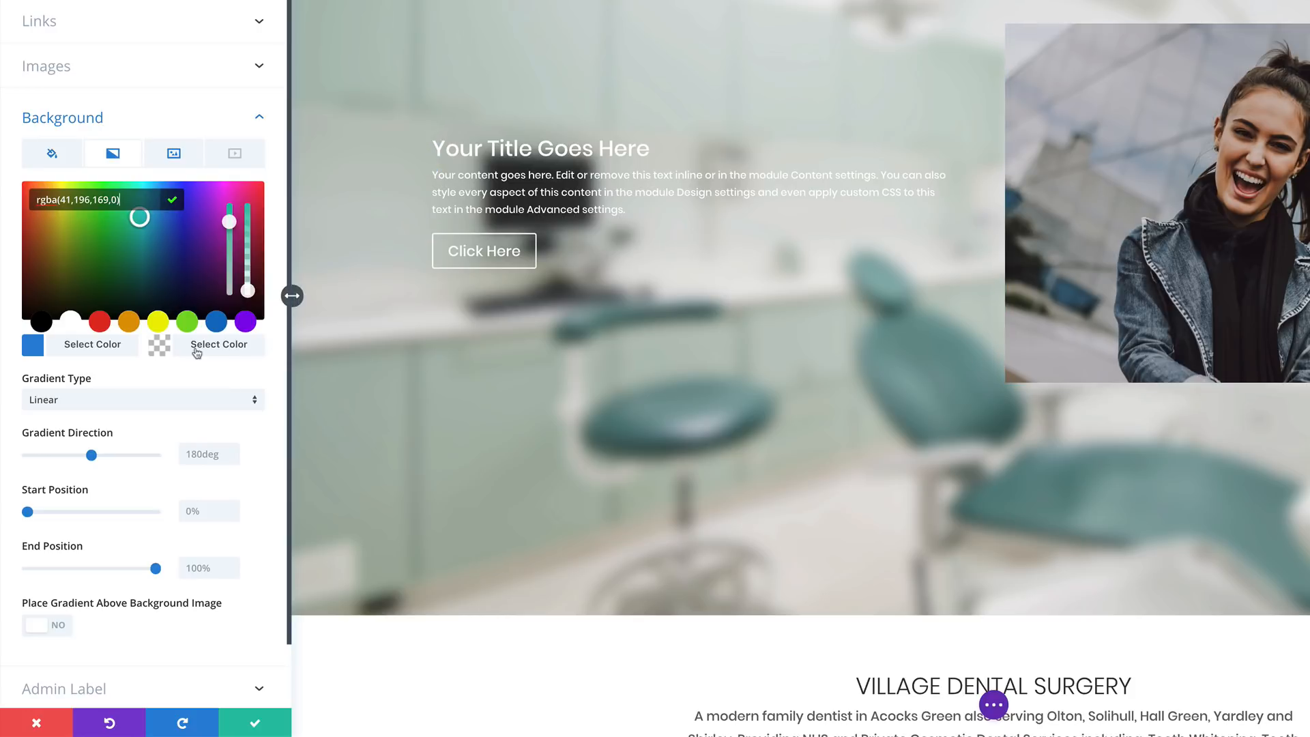
{"action": "scroll", "coordinate": [229, 515], "scroll_direction": "down", "scroll_amount": 2}
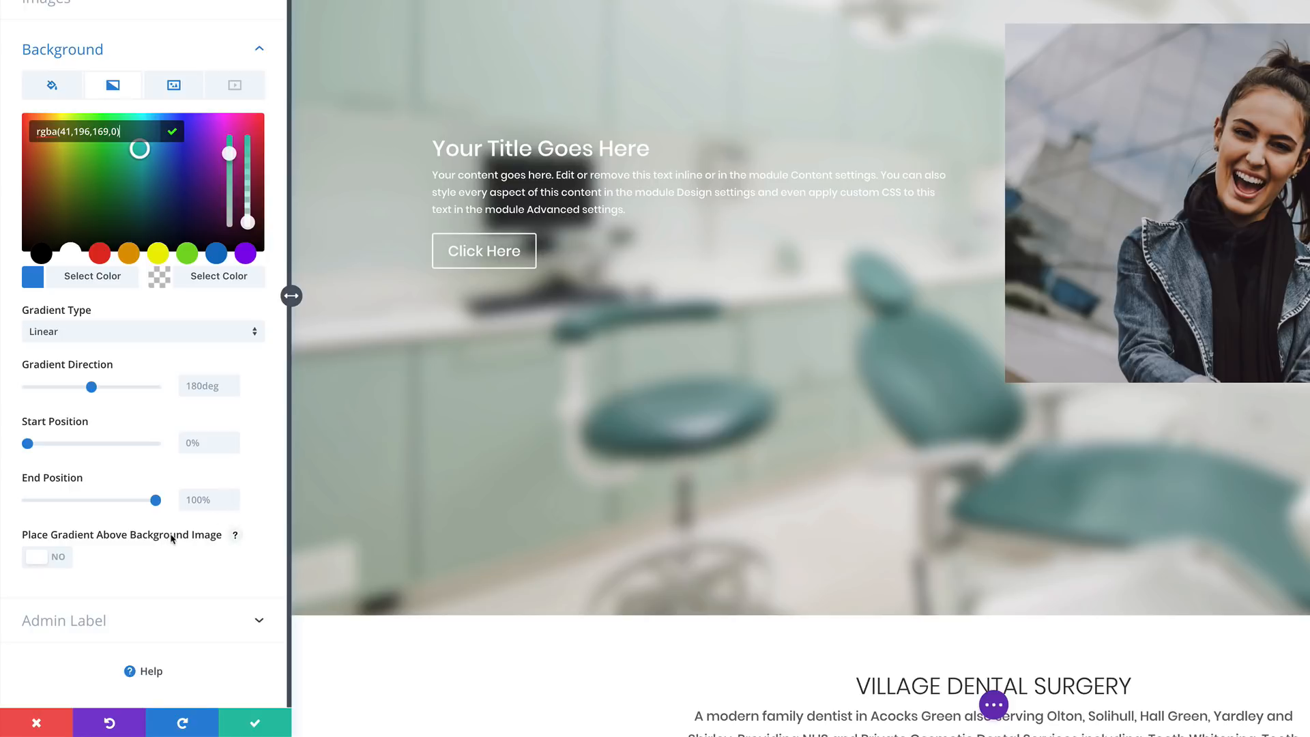
{"action": "left_click", "coordinate": [46, 558]}
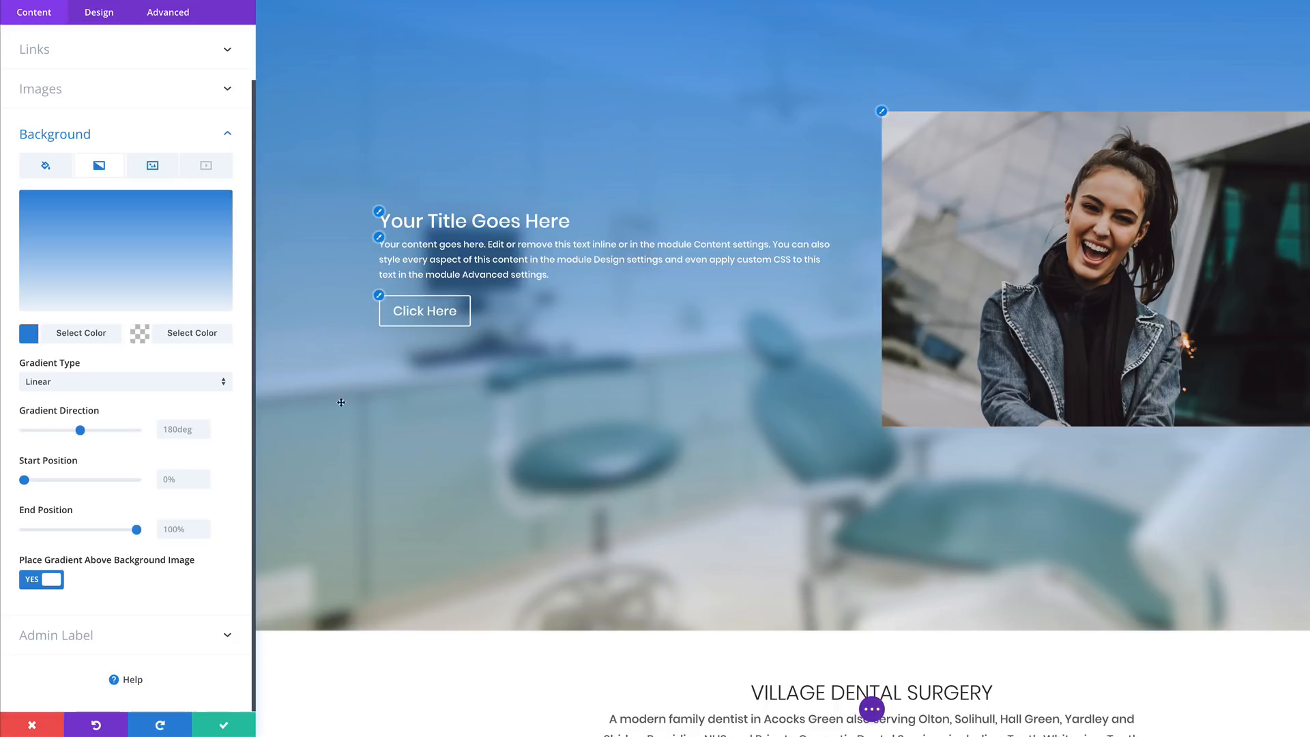
Set the header background gradient's direction to 90deg.
{"action": "left_click", "coordinate": [174, 429]}
{"action": "type", "text": "9"}
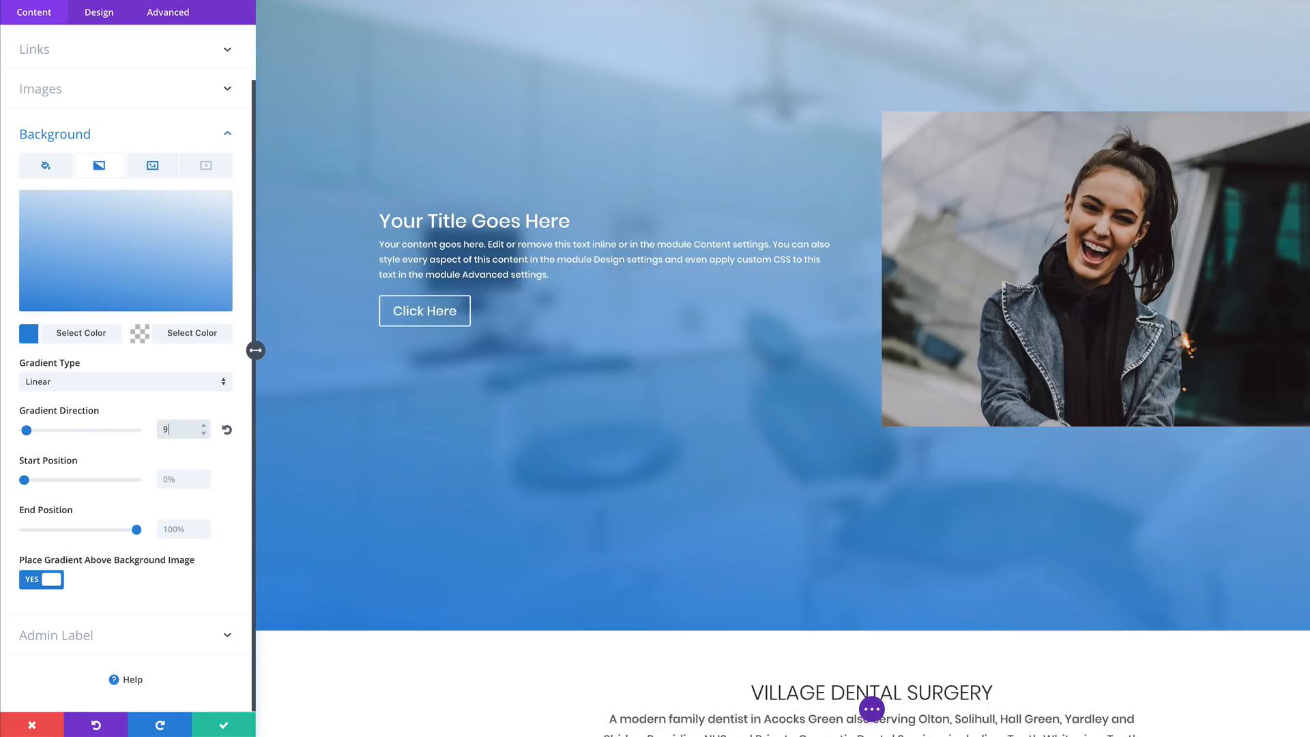
{"action": "type", "text": "0deg"}
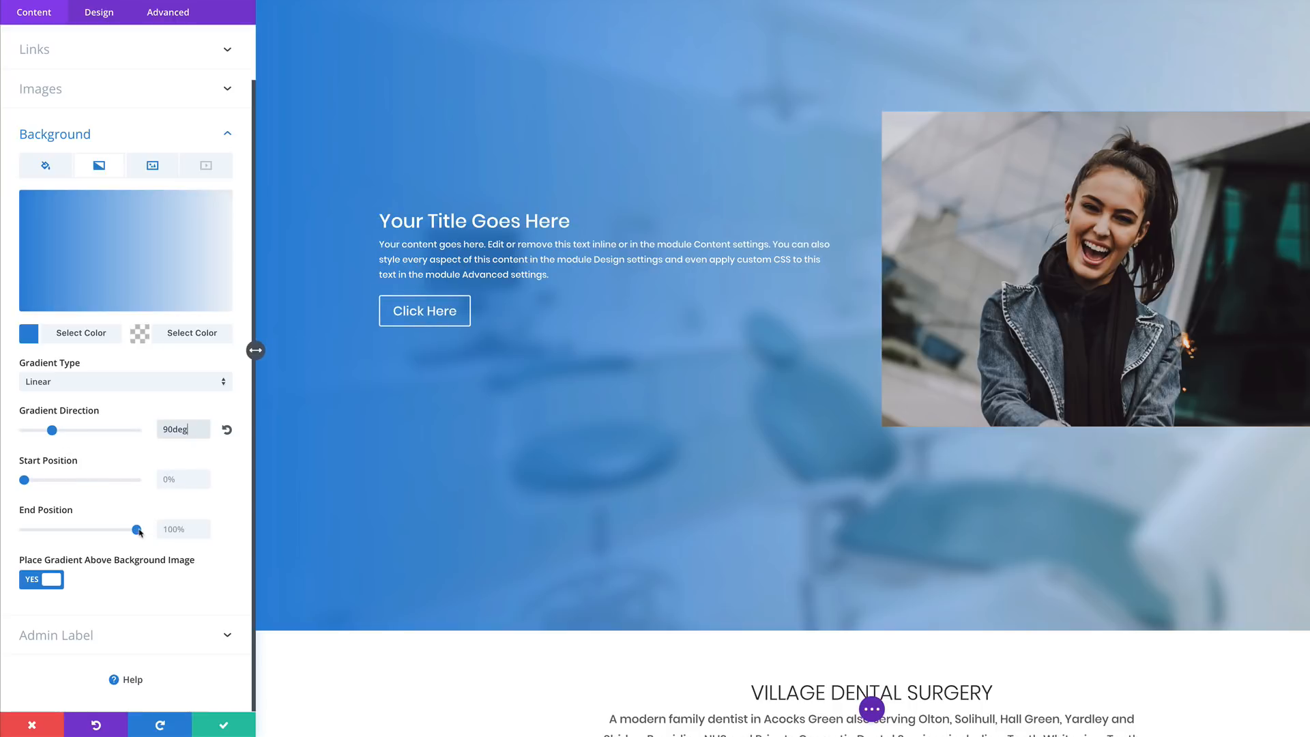
Set the gradient's end position to 50% and its first colour to the translucent blue rgba(80,153,216,0.73).
{"action": "left_click_drag", "start_coordinate": [137, 530], "coordinate": [78, 533]}
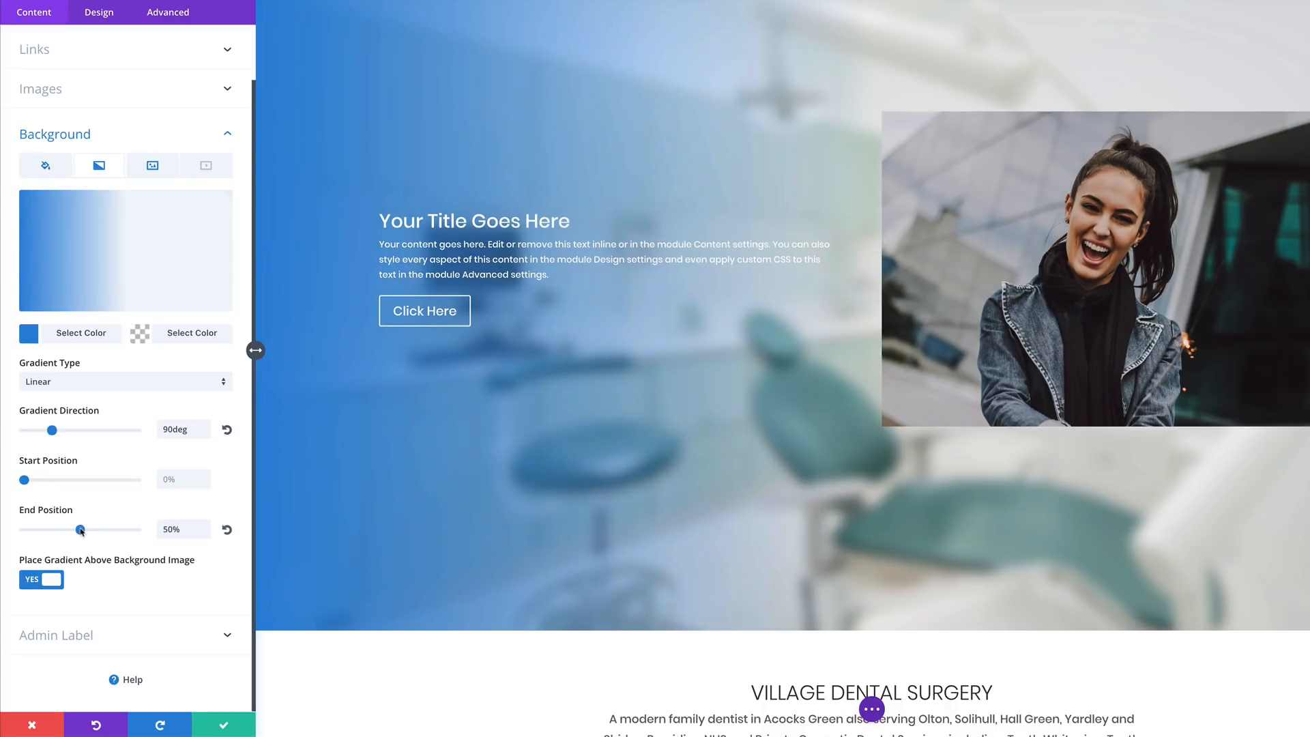
{"action": "left_click", "coordinate": [30, 334]}
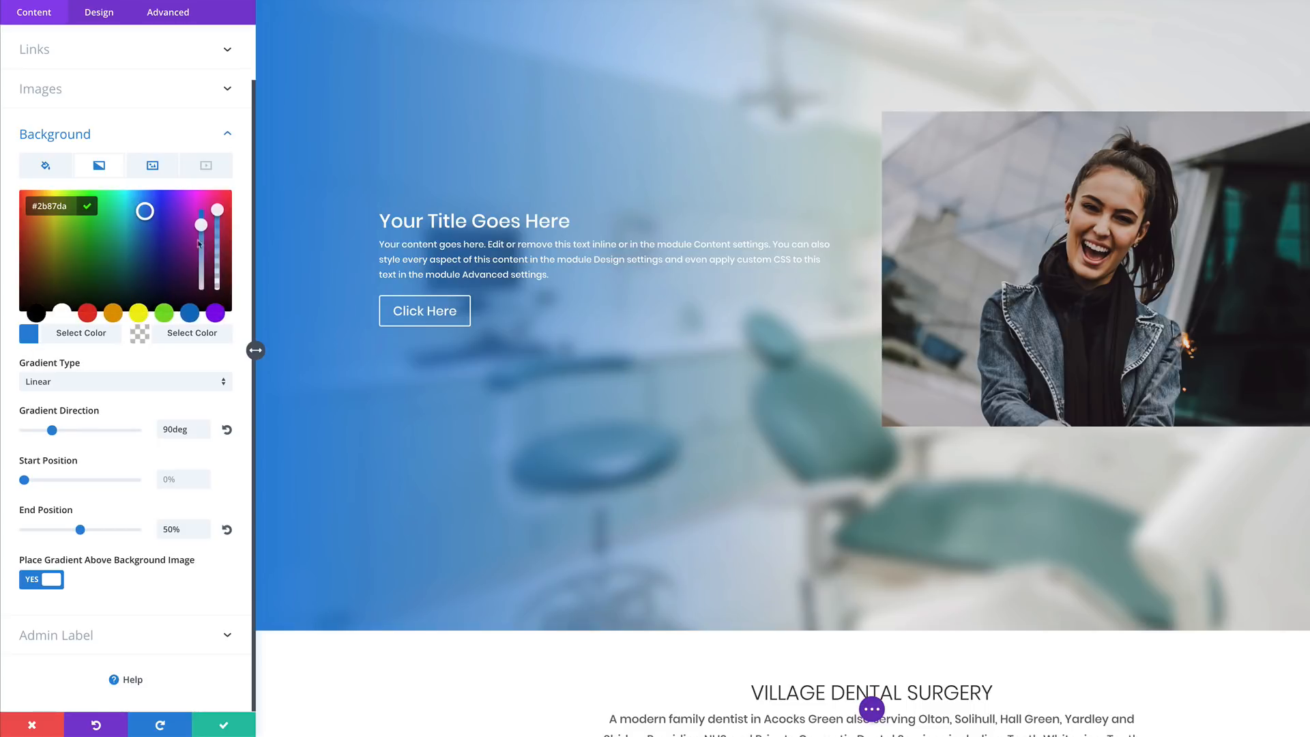
{"action": "mouse_move", "coordinate": [199, 222]}
{"action": "left_mouse_down"}
{"action": "mouse_move", "coordinate": [199, 243]}
{"action": "mouse_move", "coordinate": [219, 239]}
{"action": "left_mouse_up"}
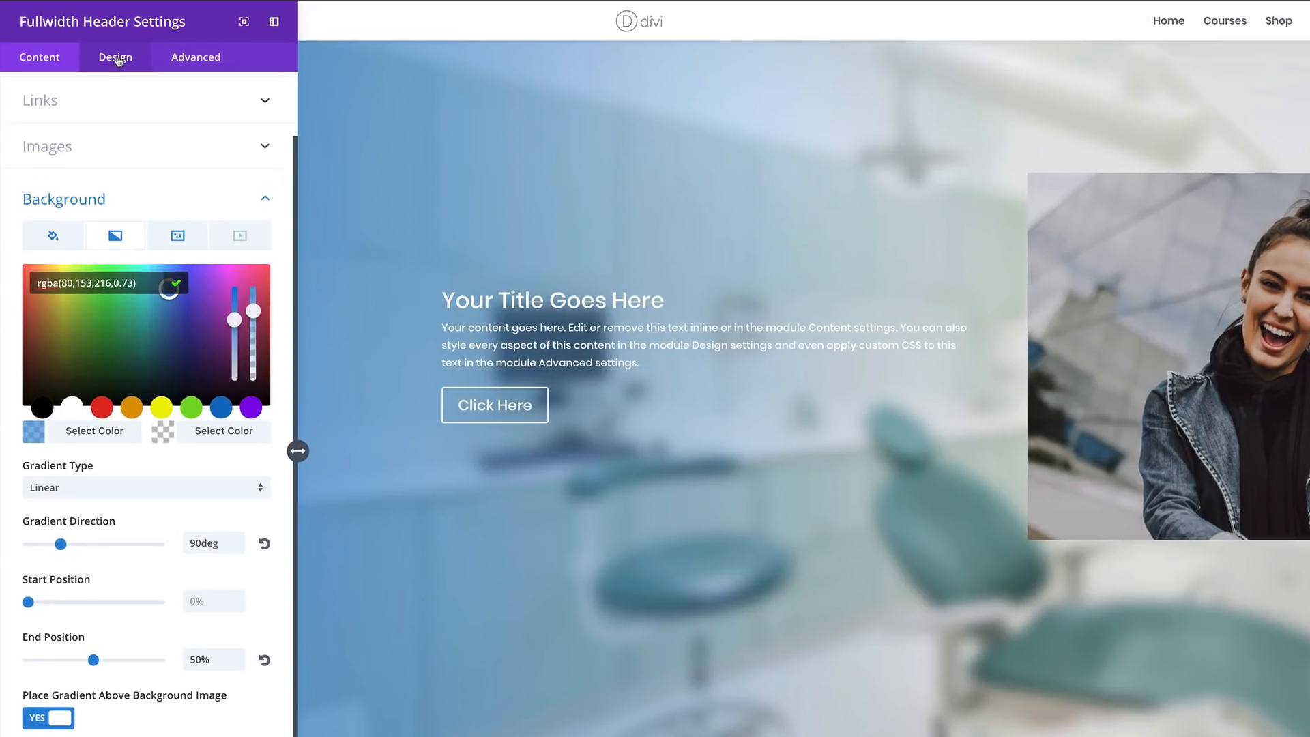
Set the Fullwidth Header's title font weight to Light and its title text size to 40px in the design settings.
{"action": "left_click", "coordinate": [99, 12]}
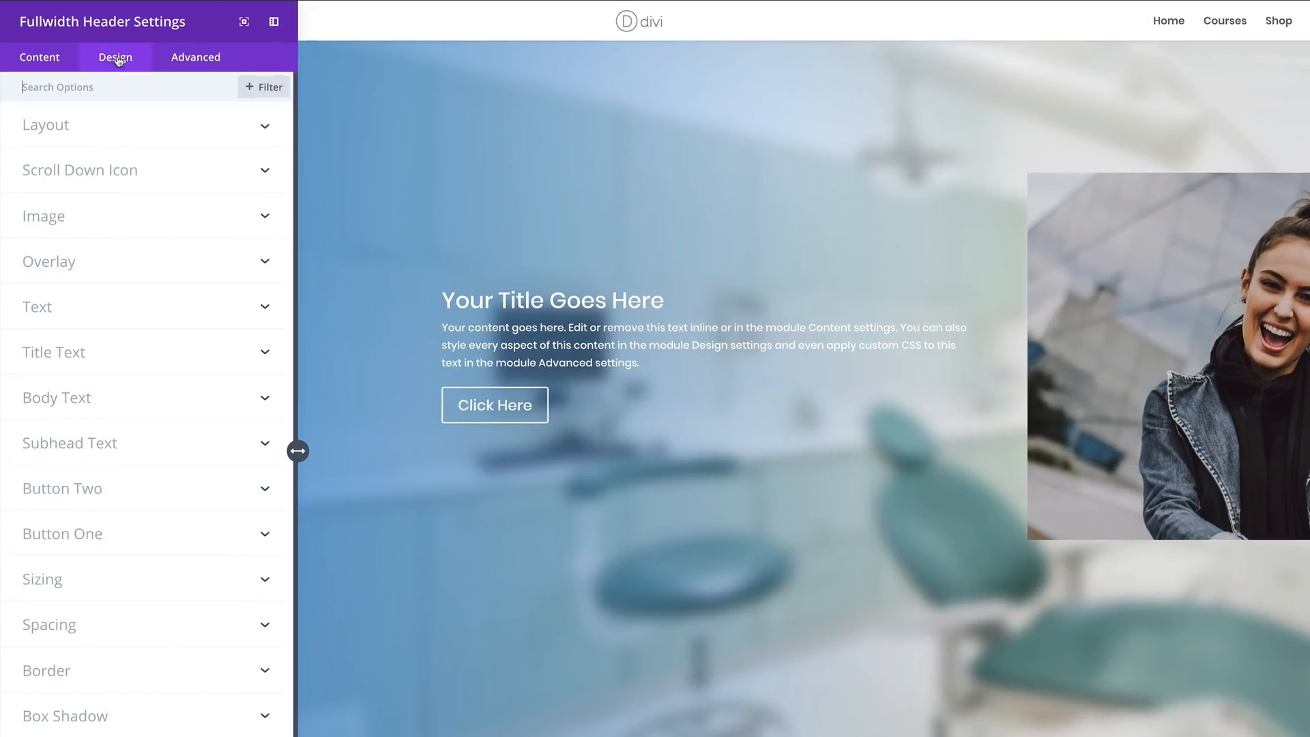
{"action": "left_click", "coordinate": [87, 308]}
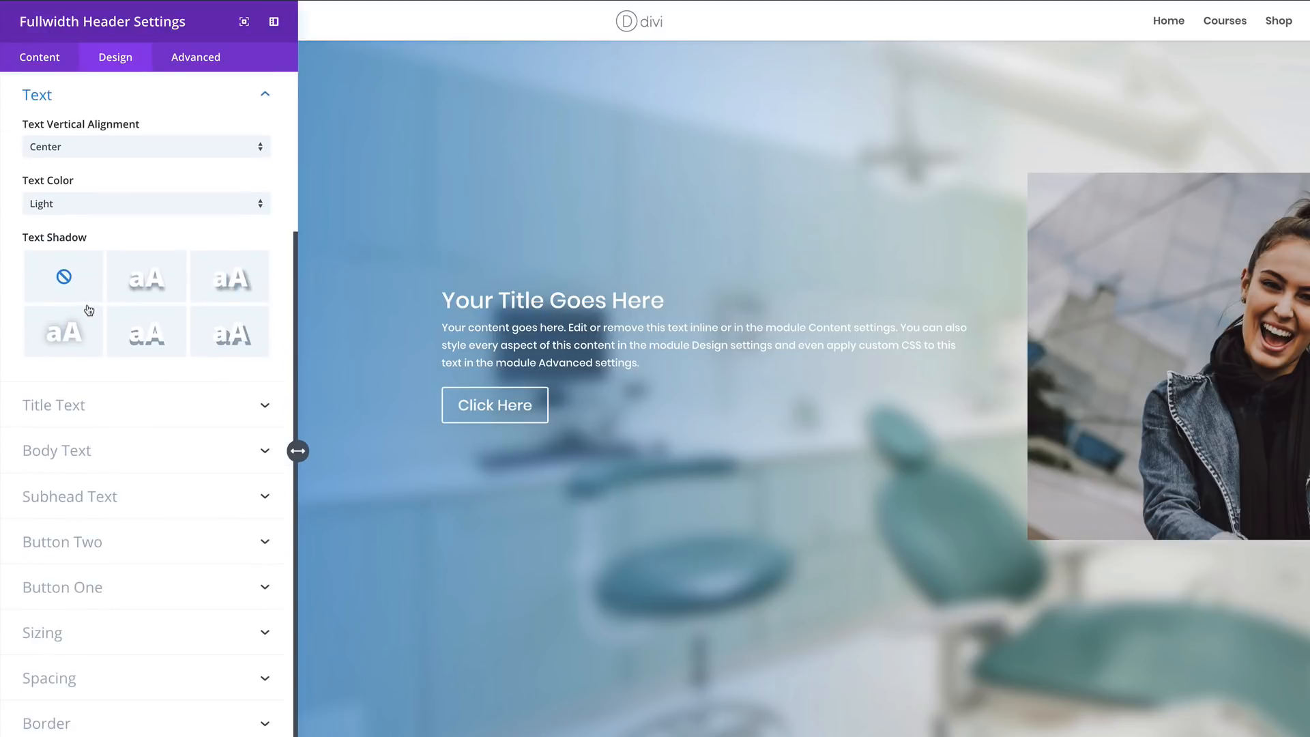
{"action": "left_click", "coordinate": [71, 409]}
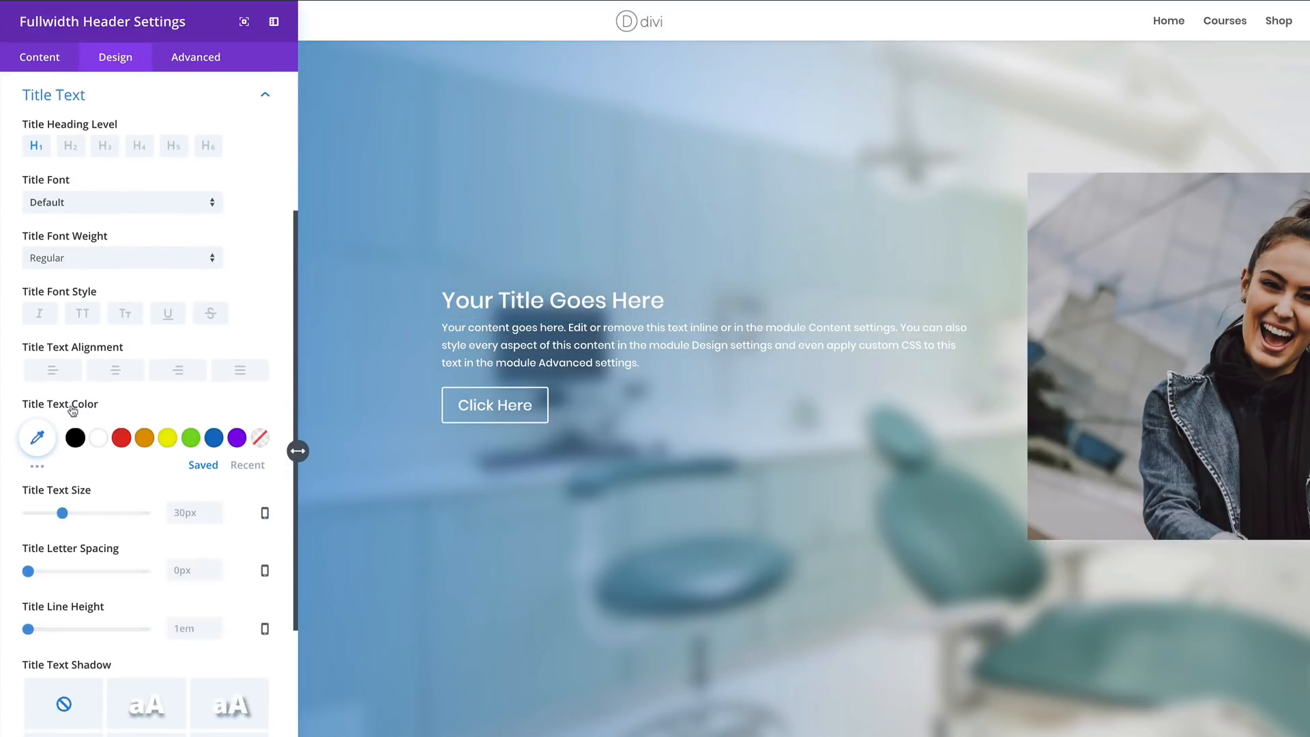
{"action": "left_click", "coordinate": [83, 262]}
{"action": "left_click", "coordinate": [103, 269]}
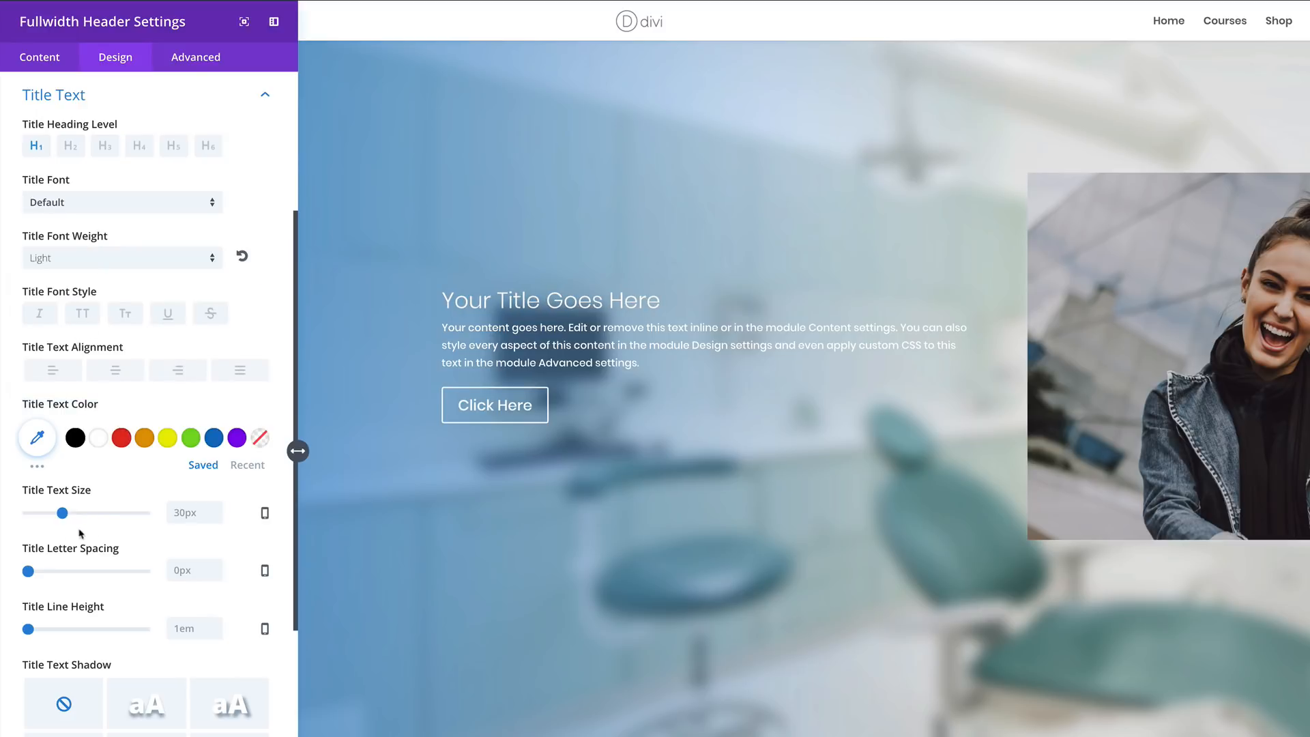
{"action": "left_click_drag", "start_coordinate": [62, 513], "coordinate": [74, 515]}
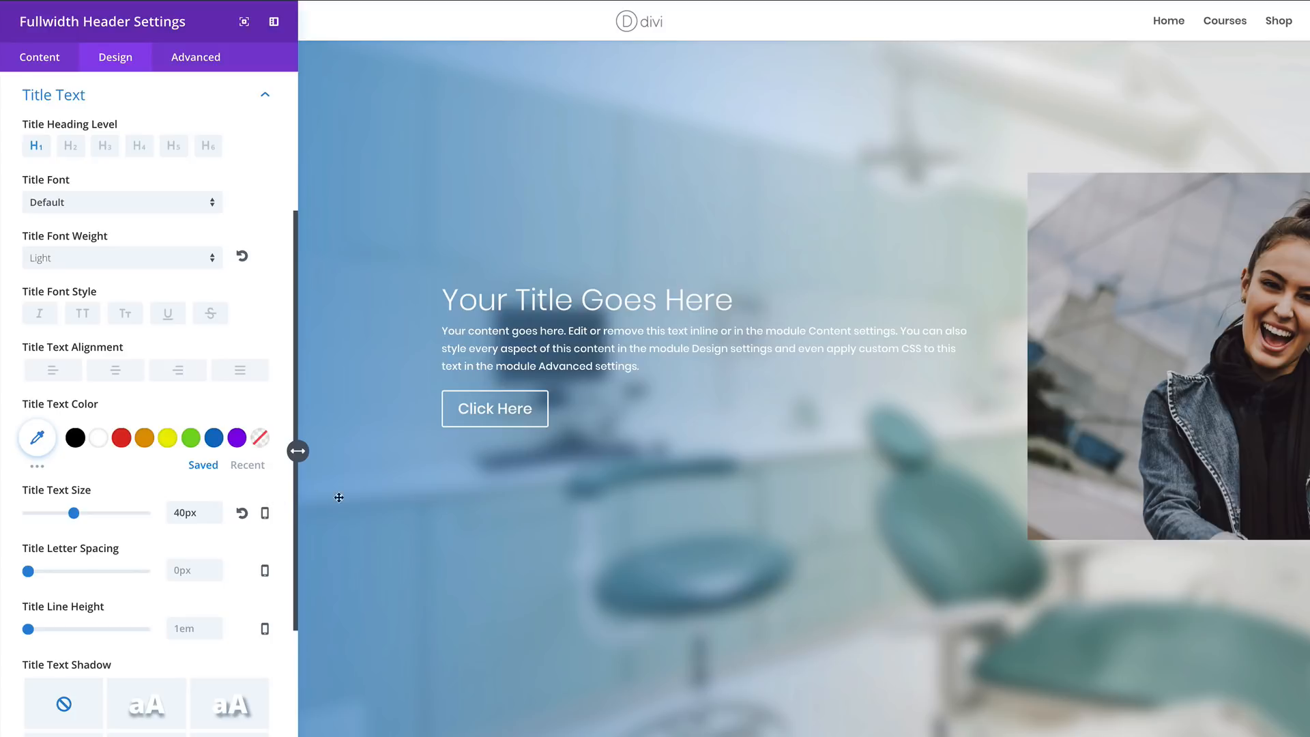
Preview the title text size at tablet and smartphone widths, and return to the desktop view.
{"action": "left_click", "coordinate": [266, 514]}
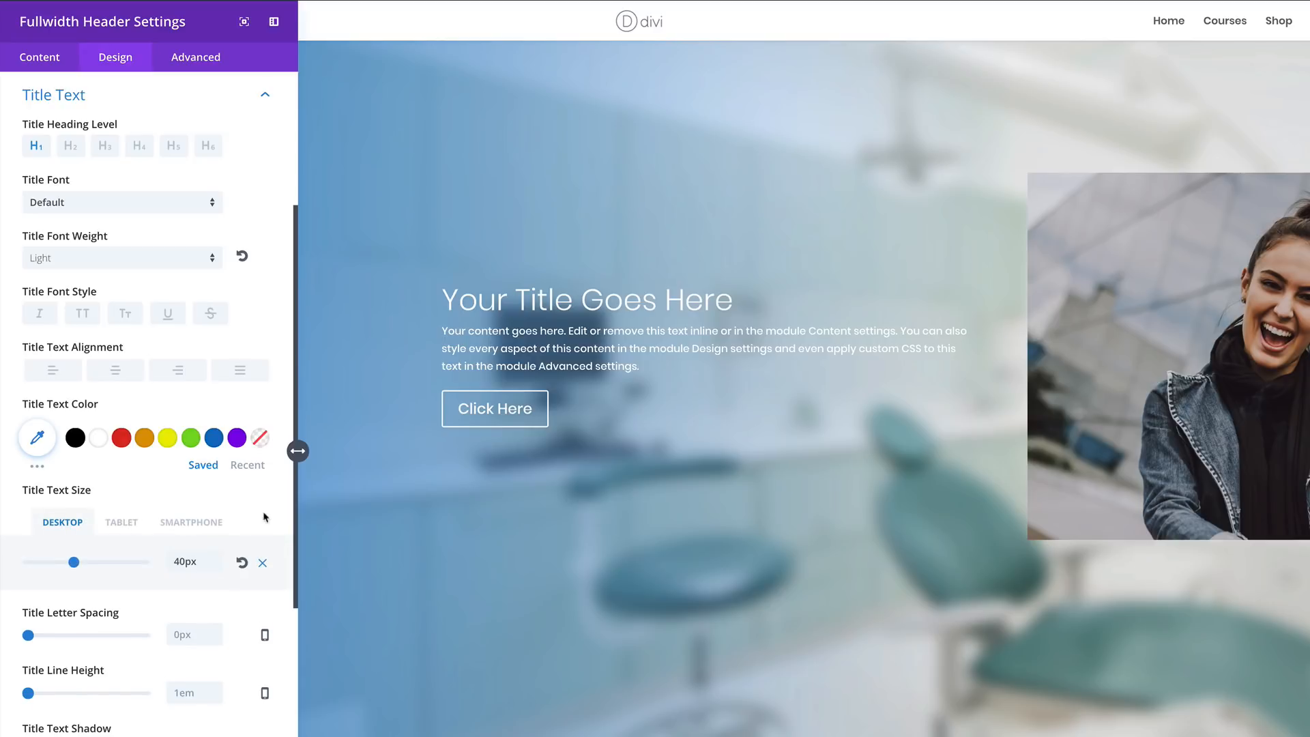
{"action": "left_click", "coordinate": [123, 525]}
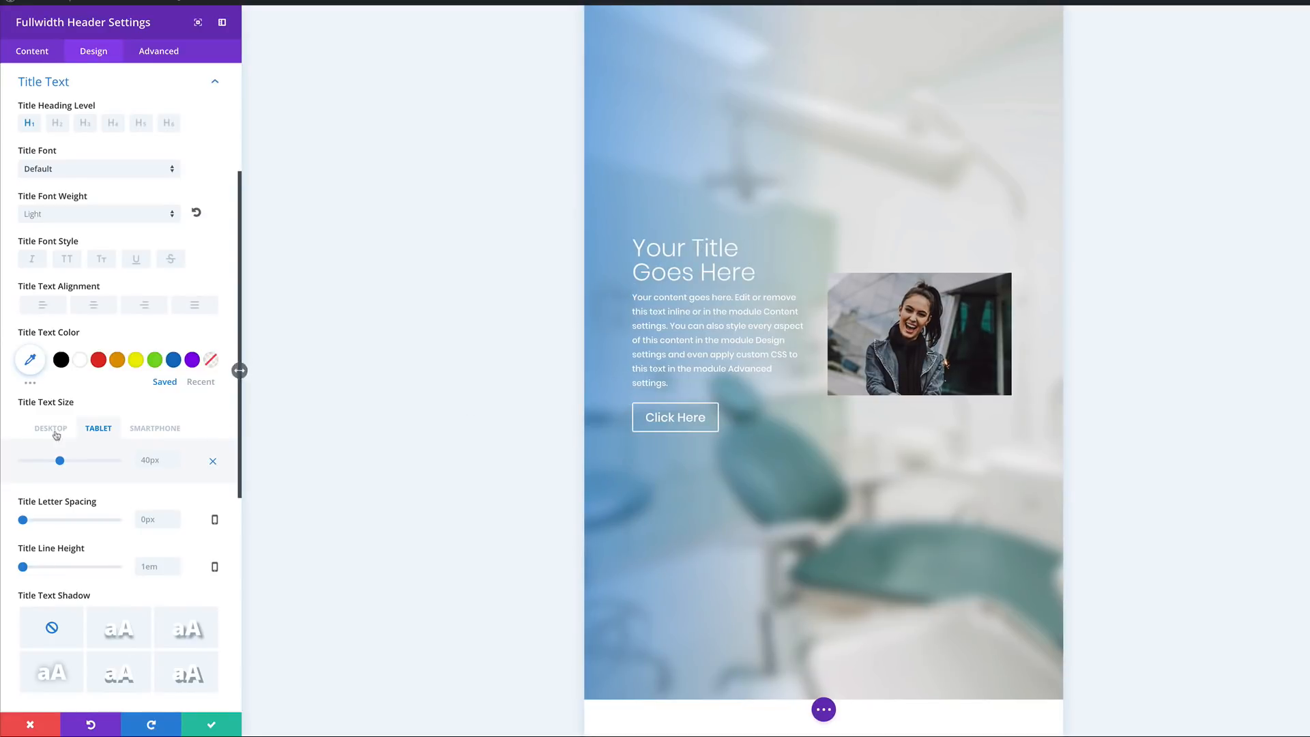
{"action": "left_click", "coordinate": [177, 429]}
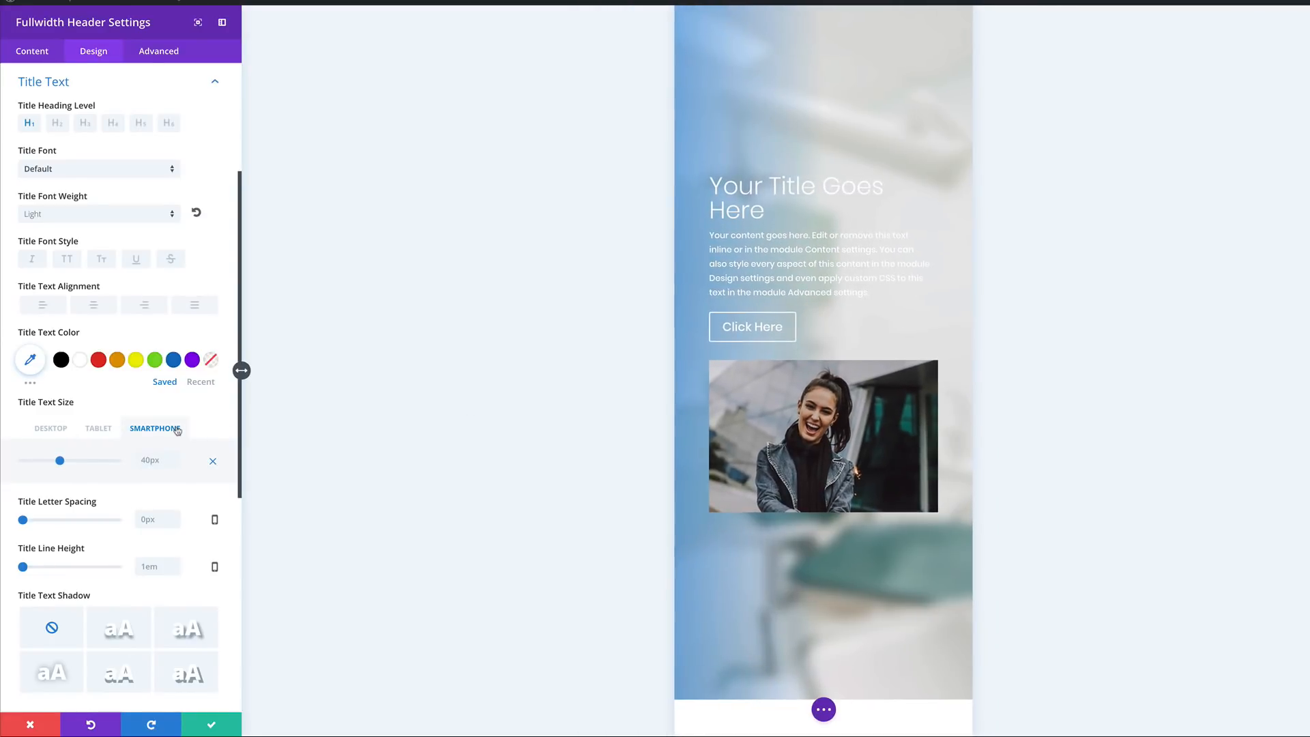
{"action": "left_click", "coordinate": [104, 433]}
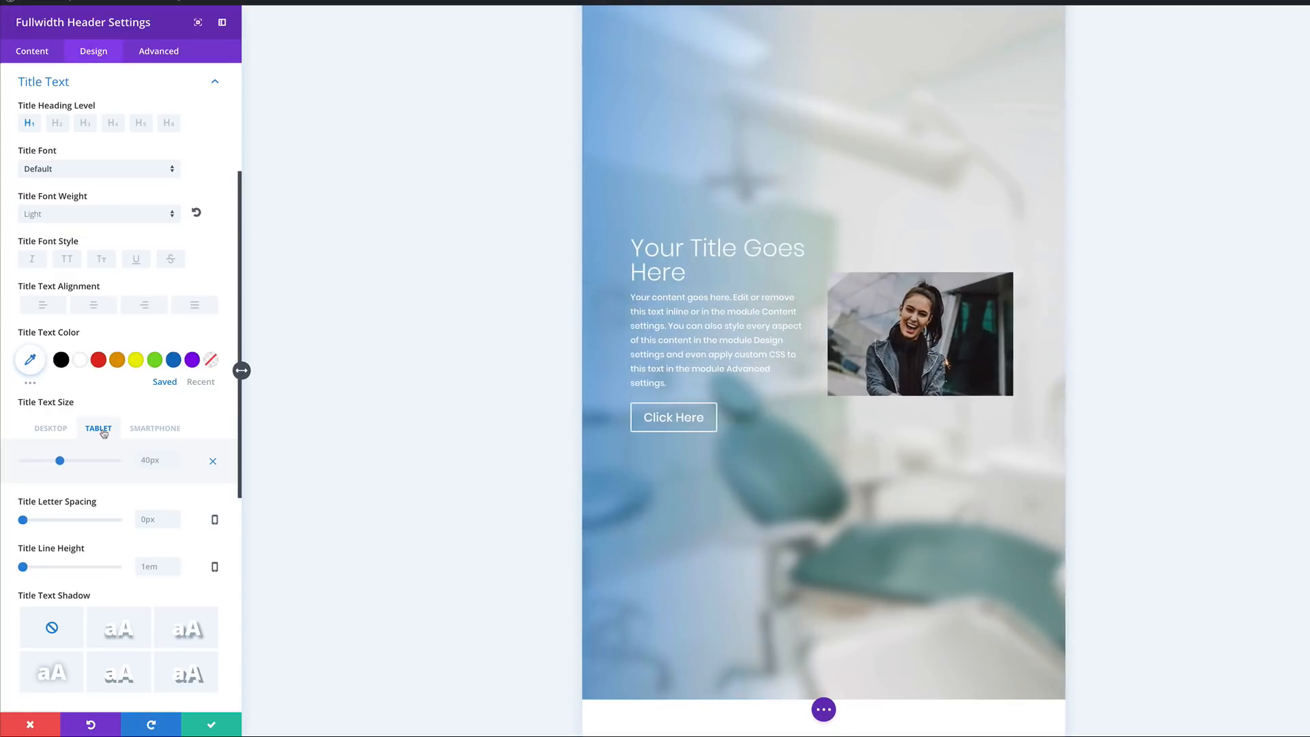
{"action": "left_click", "coordinate": [55, 430]}
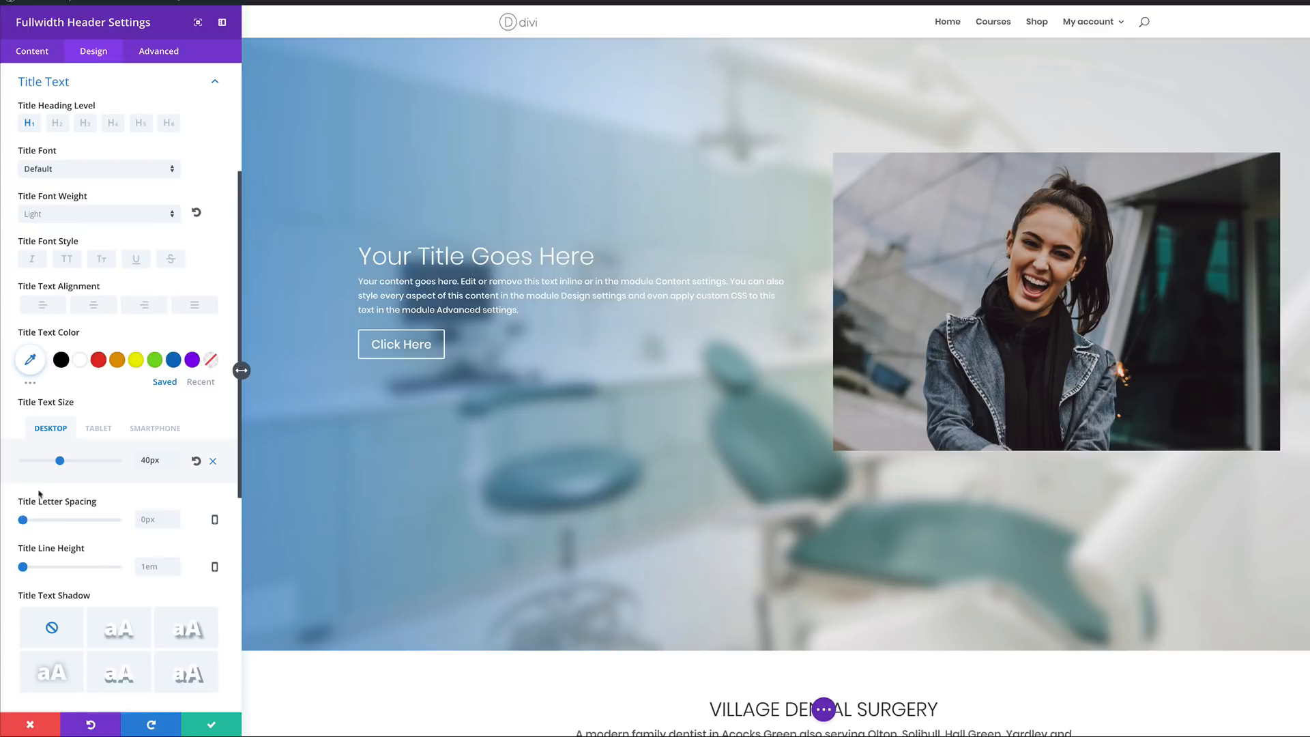
Set the Fullwidth Header's body text size to 18px and its body line height to 1.8em.
{"action": "scroll", "coordinate": [131, 553], "scroll_direction": "down", "scroll_amount": 5}
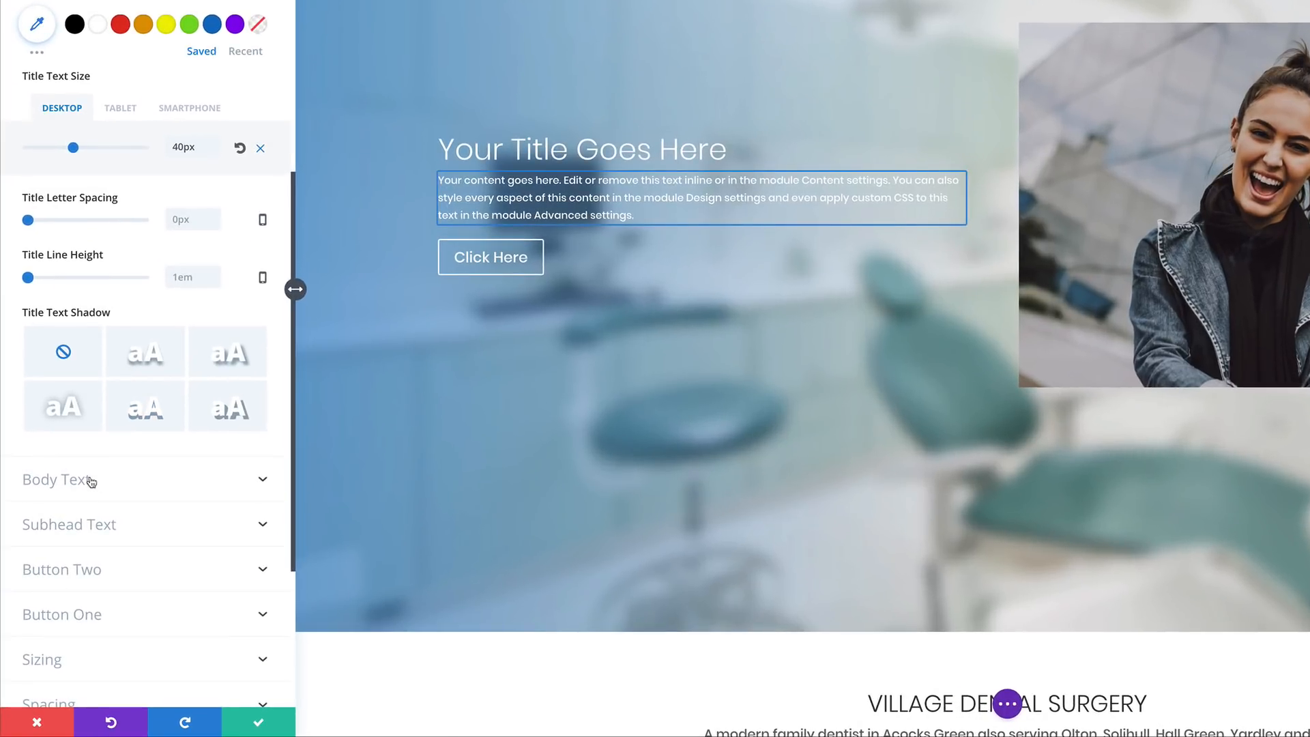
{"action": "left_click", "coordinate": [86, 500]}
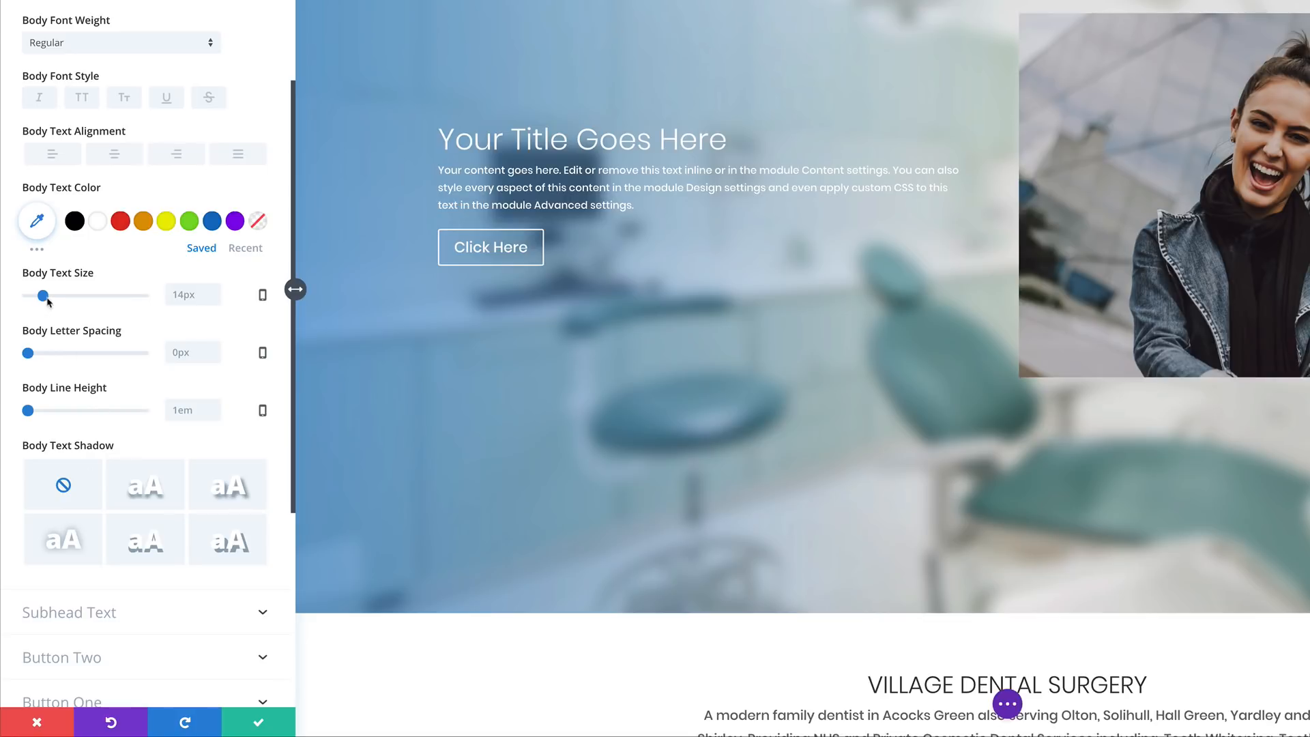
{"action": "left_click_drag", "start_coordinate": [43, 297], "coordinate": [49, 301]}
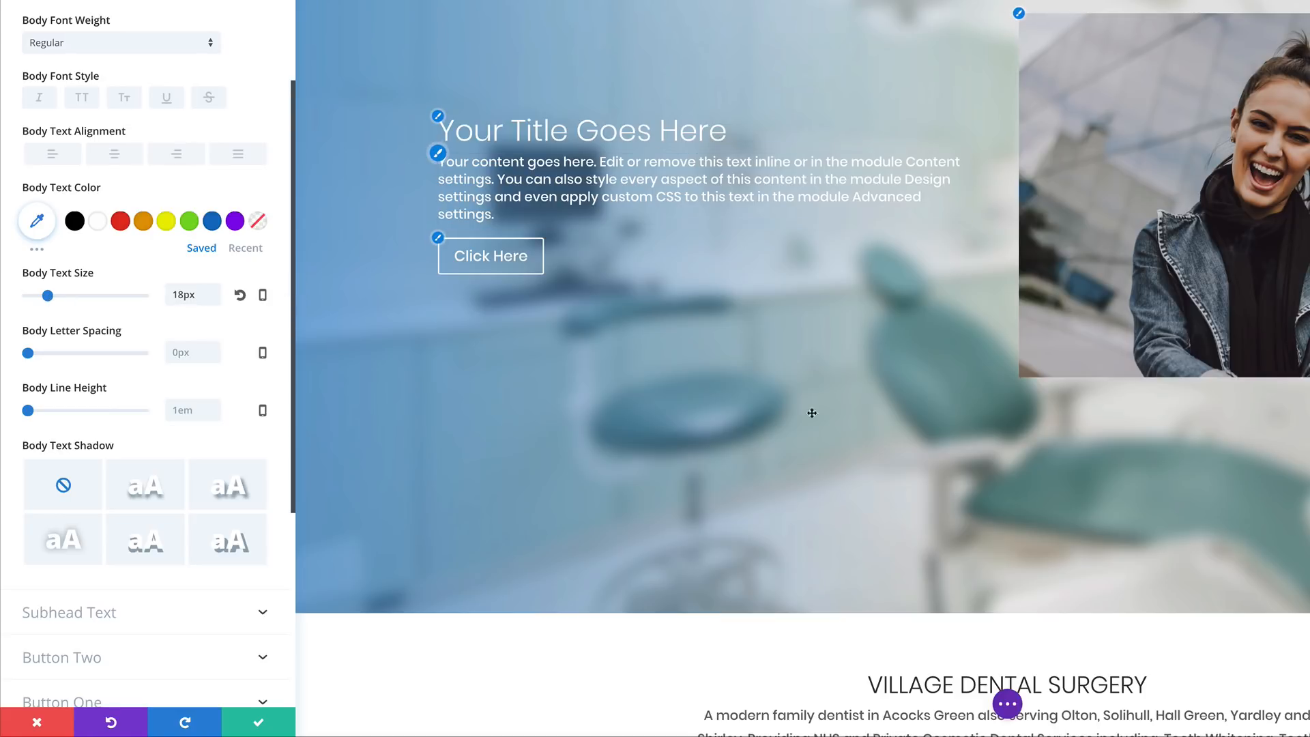
{"action": "scroll", "coordinate": [813, 412], "scroll_direction": "down", "scroll_amount": 3}
{"action": "scroll", "coordinate": [585, 483], "scroll_direction": "up", "scroll_amount": 2}
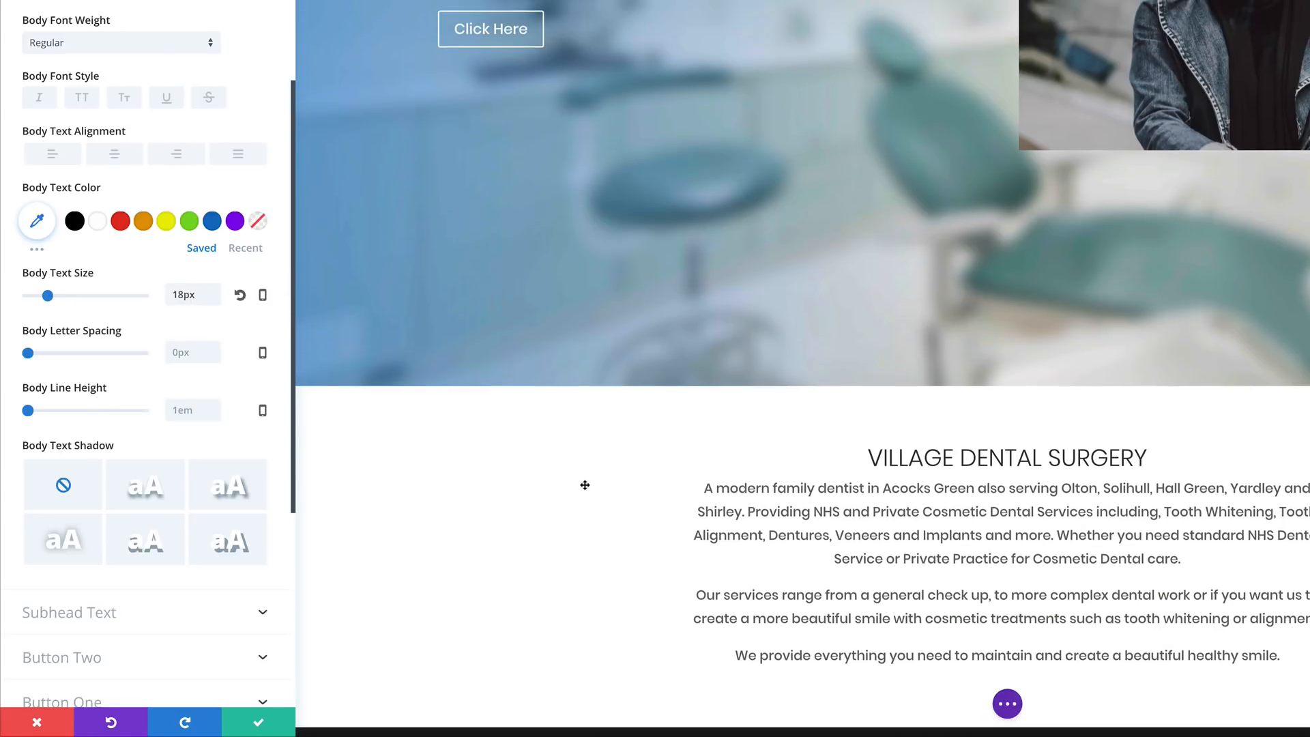
{"action": "scroll", "coordinate": [585, 485], "scroll_direction": "up", "scroll_amount": 2}
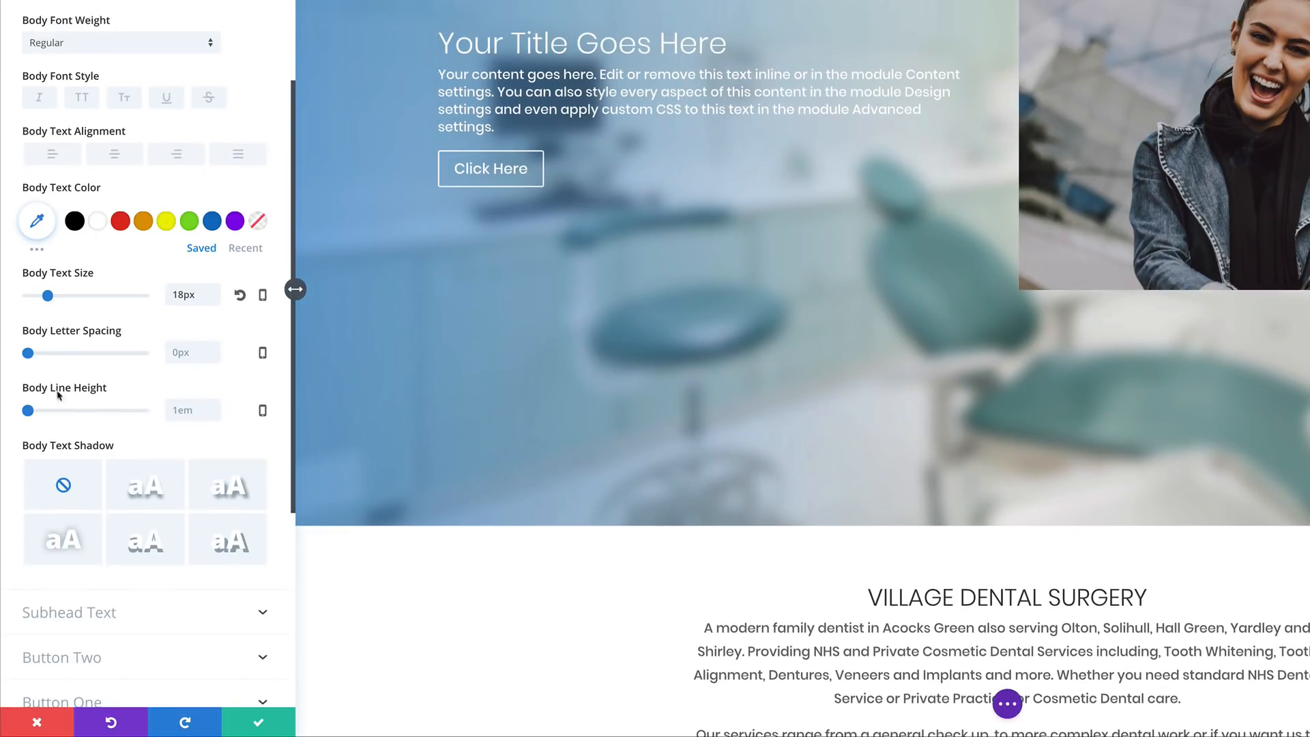
{"action": "left_click_drag", "start_coordinate": [28, 410], "coordinate": [74, 412]}
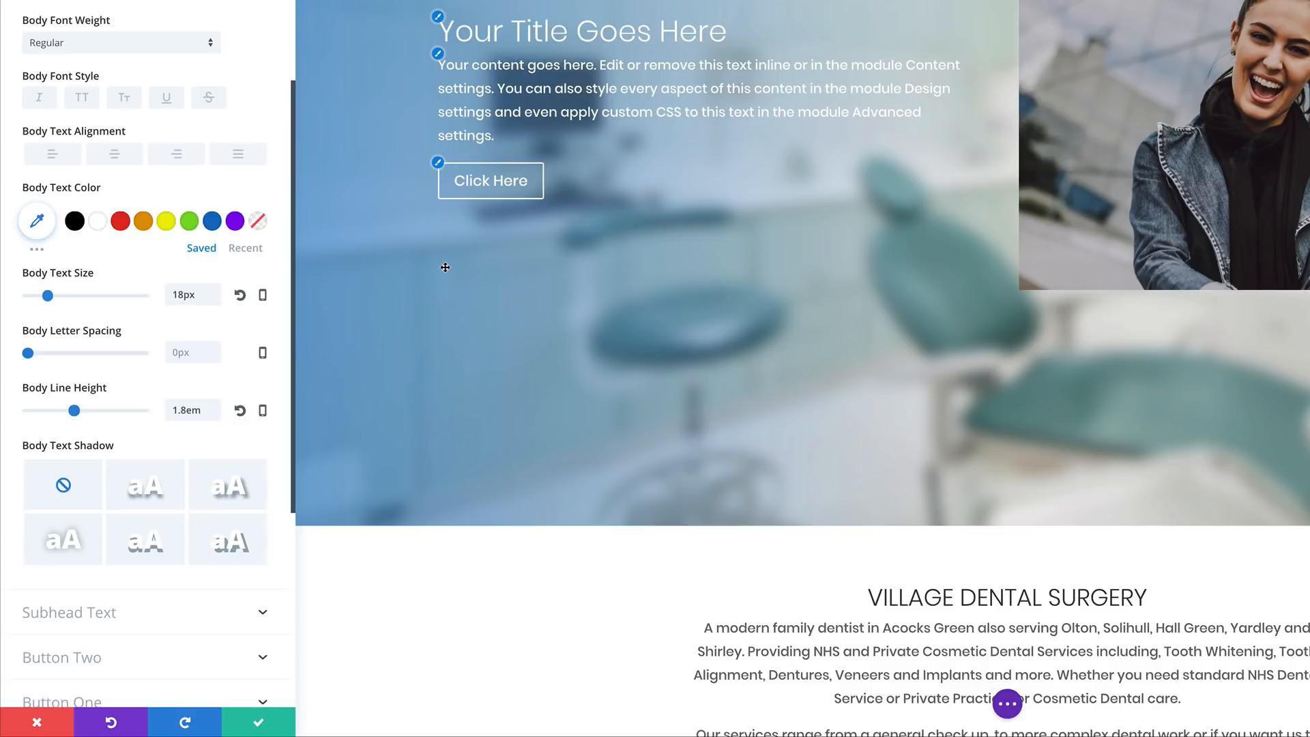
Enable custom styles for Button One and give it the semi-transparent white background rgba(255,255,255,0.41).
{"action": "scroll", "coordinate": [292, 287], "scroll_direction": "down", "scroll_amount": 1}
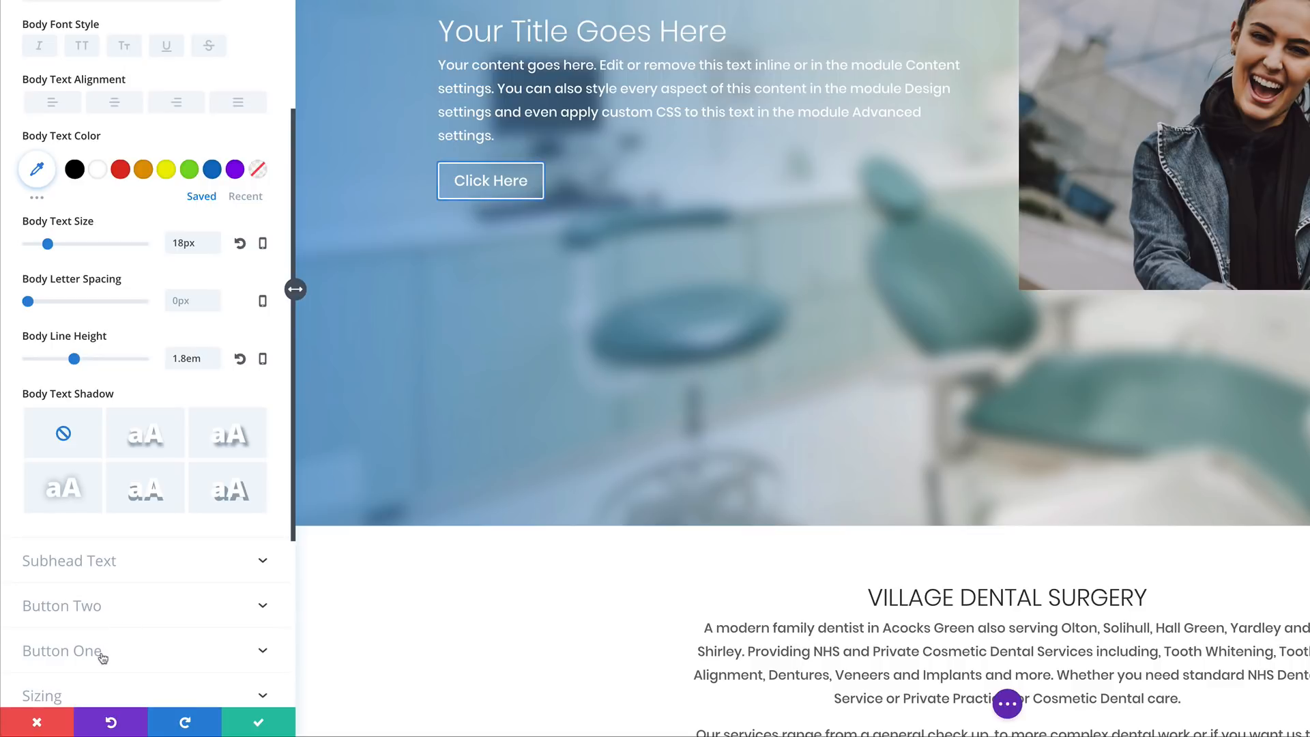
{"action": "left_click", "coordinate": [102, 657]}
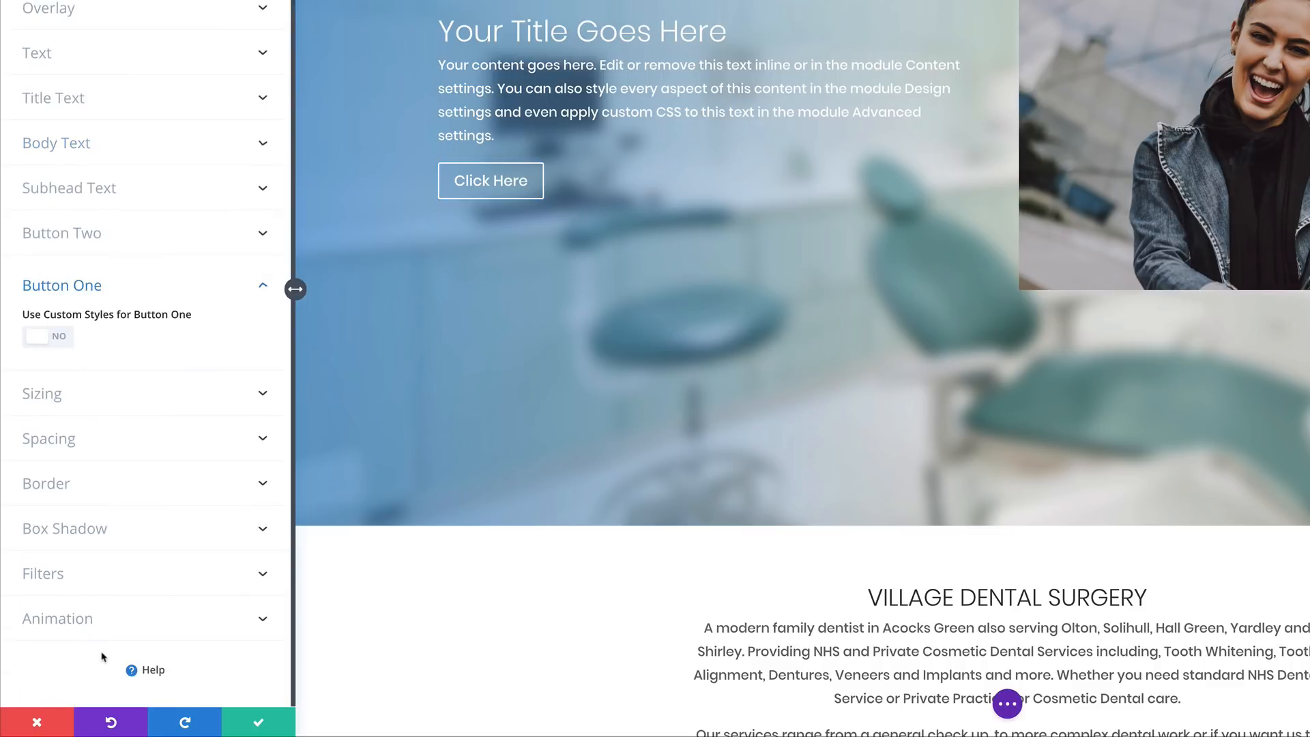
{"action": "left_click", "coordinate": [60, 339]}
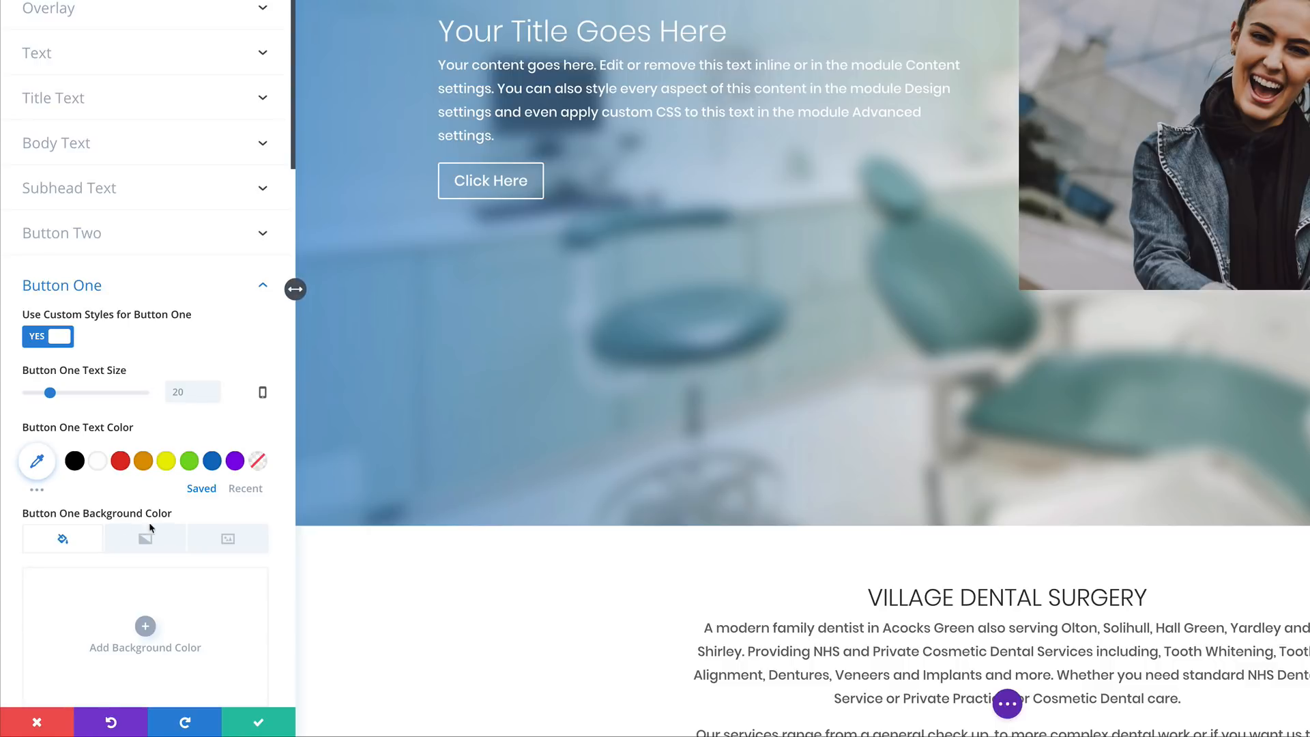
{"action": "scroll", "coordinate": [157, 536], "scroll_direction": "down", "scroll_amount": 3}
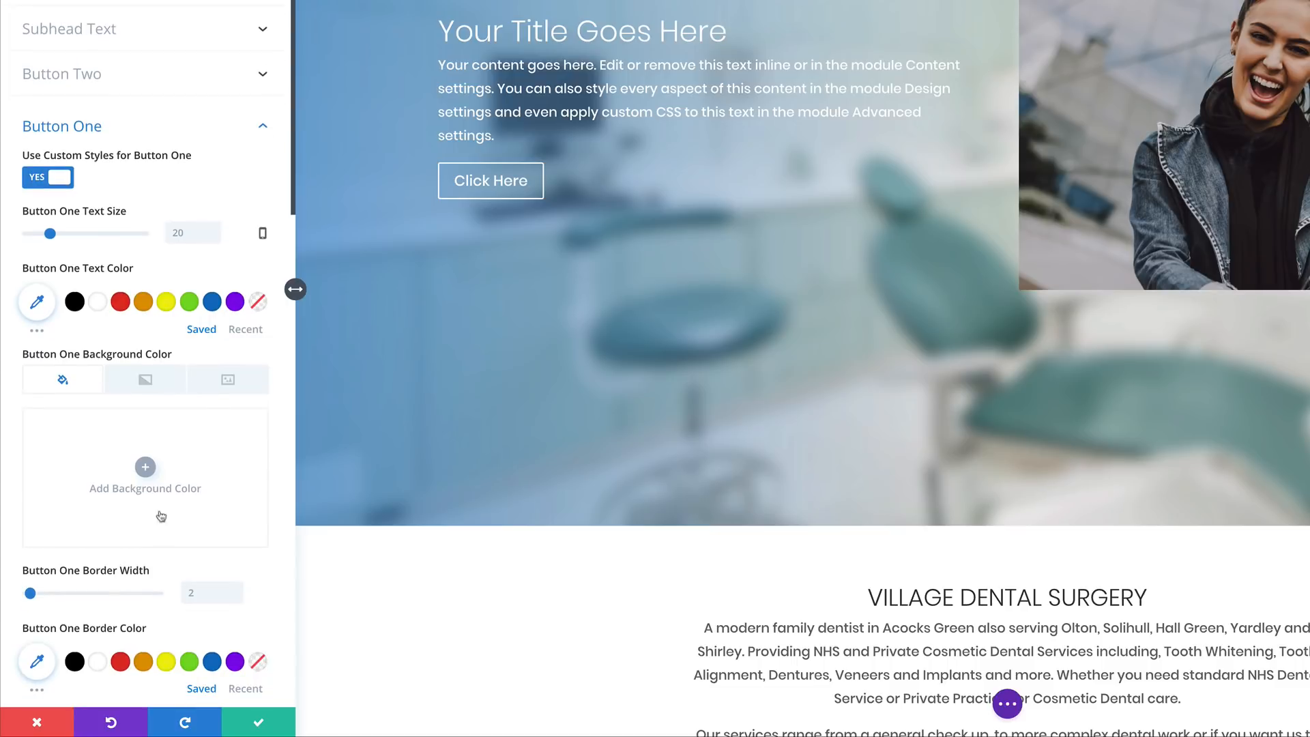
{"action": "left_click", "coordinate": [146, 468]}
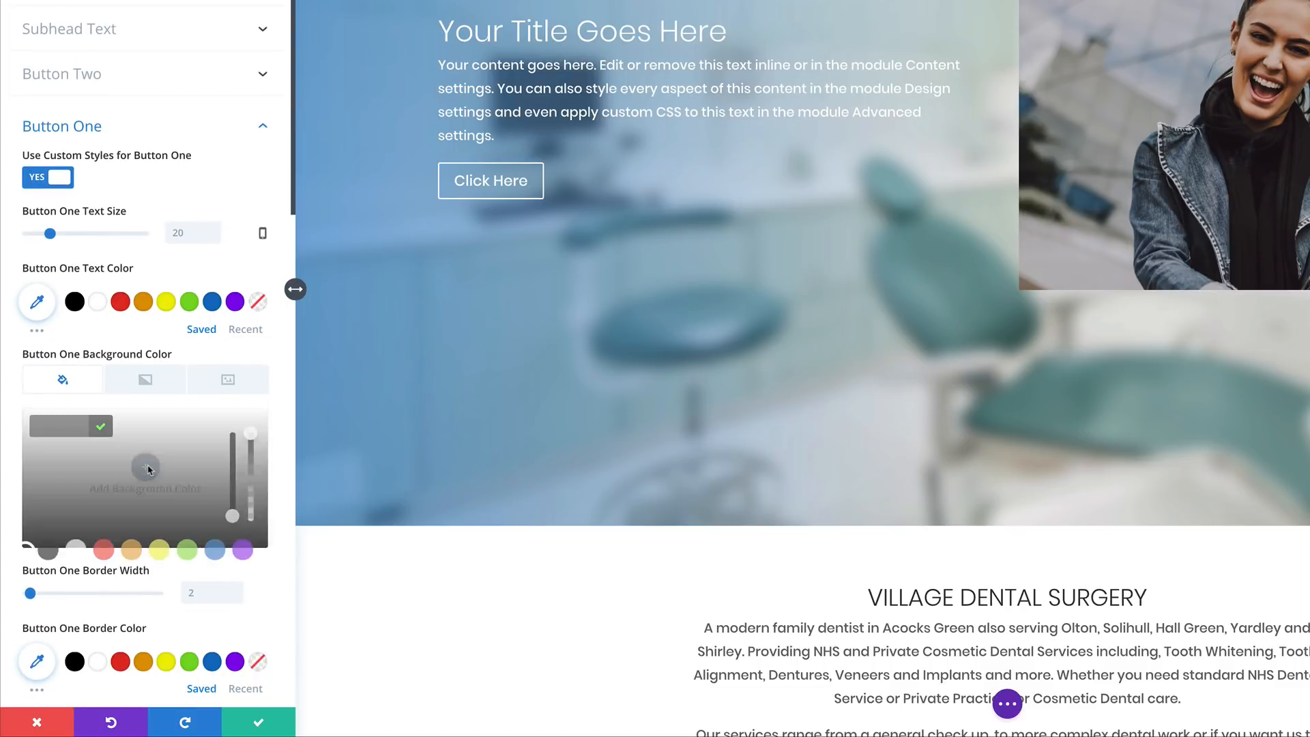
{"action": "left_click", "coordinate": [73, 551]}
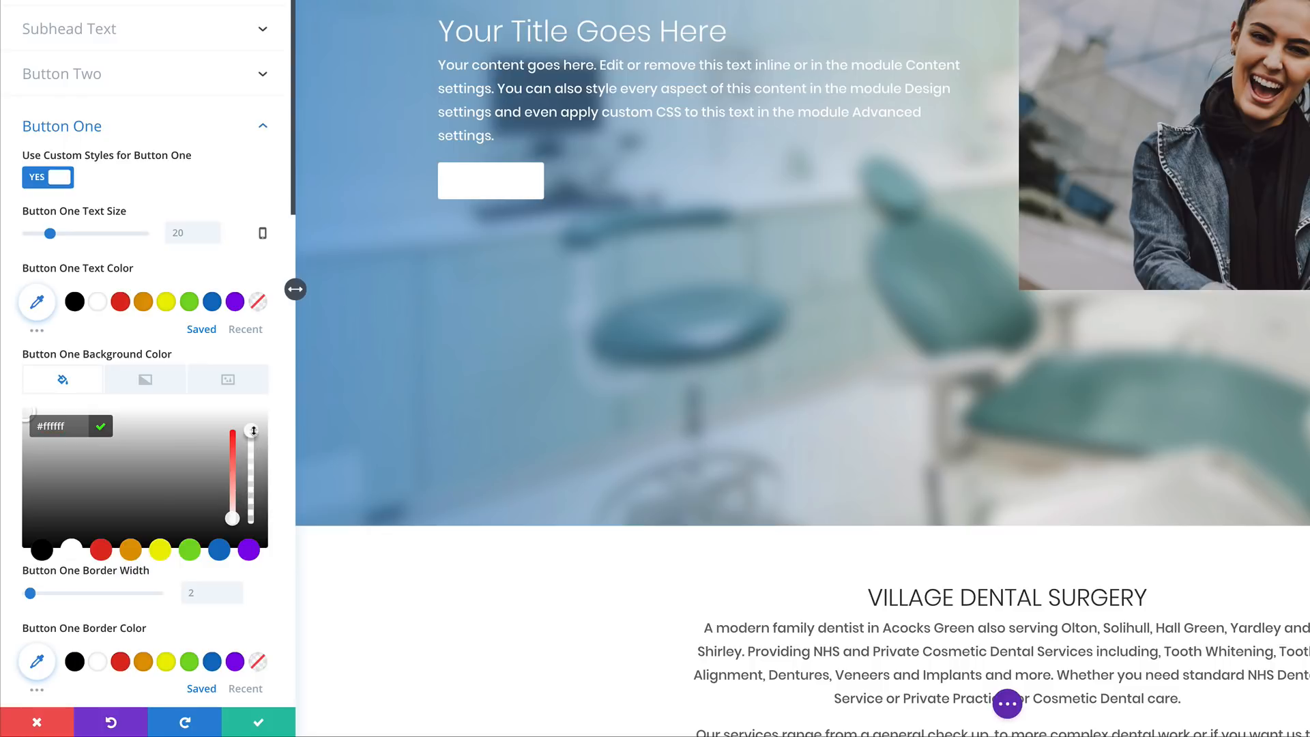
{"action": "left_click_drag", "start_coordinate": [253, 430], "coordinate": [263, 493]}
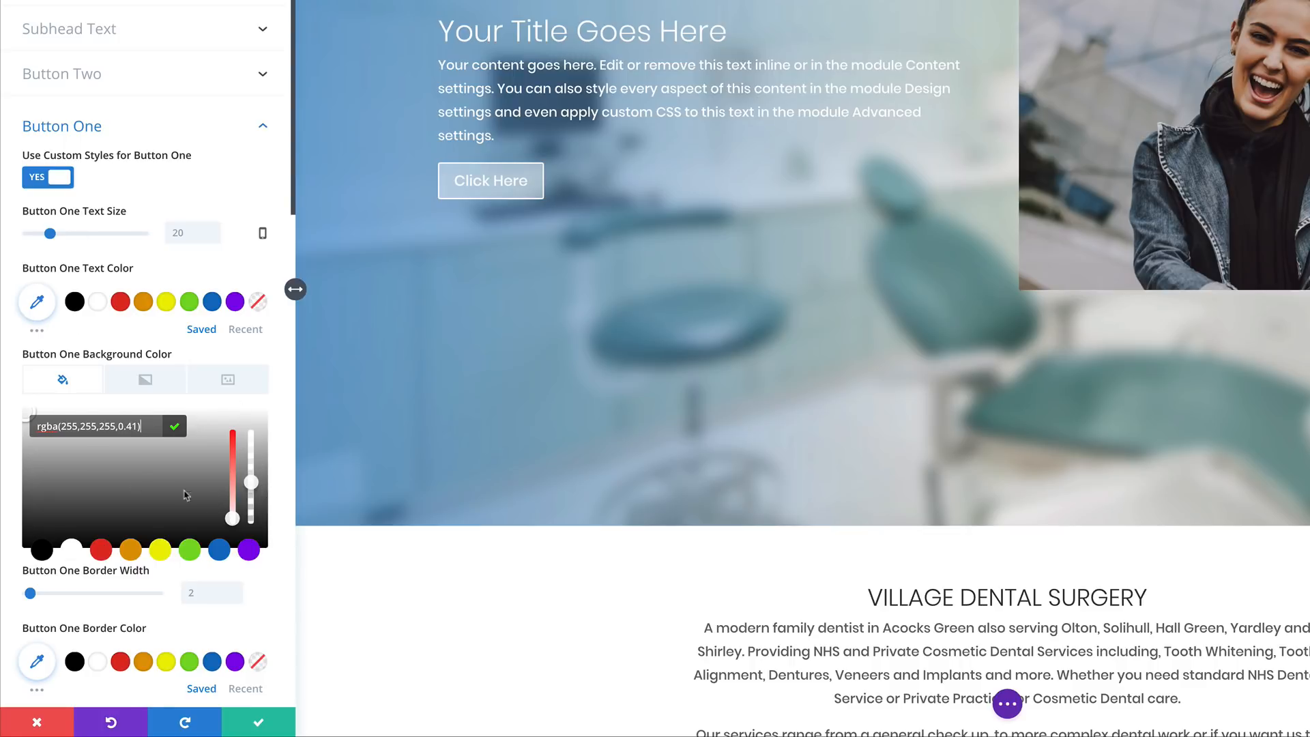
Set Button One's border width to 0px and its background to the muted orange rgba(224,182,92,0.96).
{"action": "scroll", "coordinate": [188, 495], "scroll_direction": "down", "scroll_amount": 1}
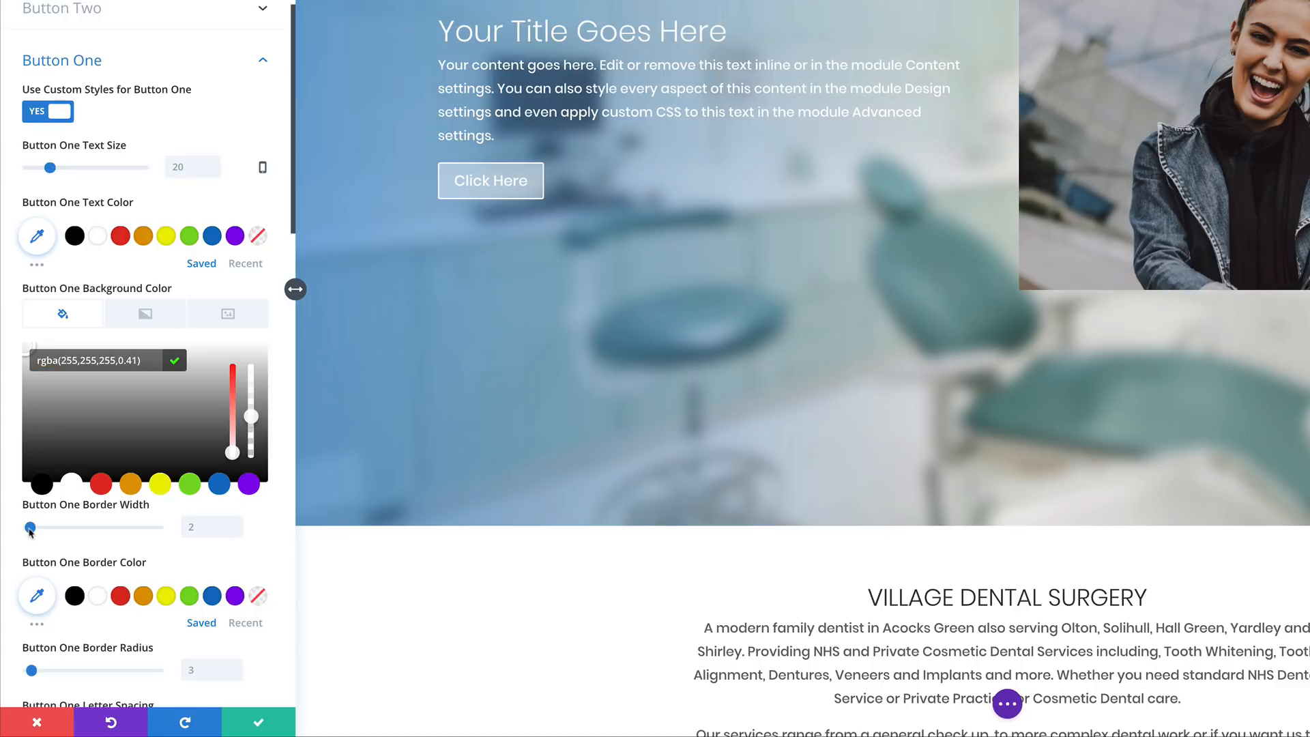
{"action": "left_click_drag", "start_coordinate": [30, 527], "coordinate": [1, 534]}
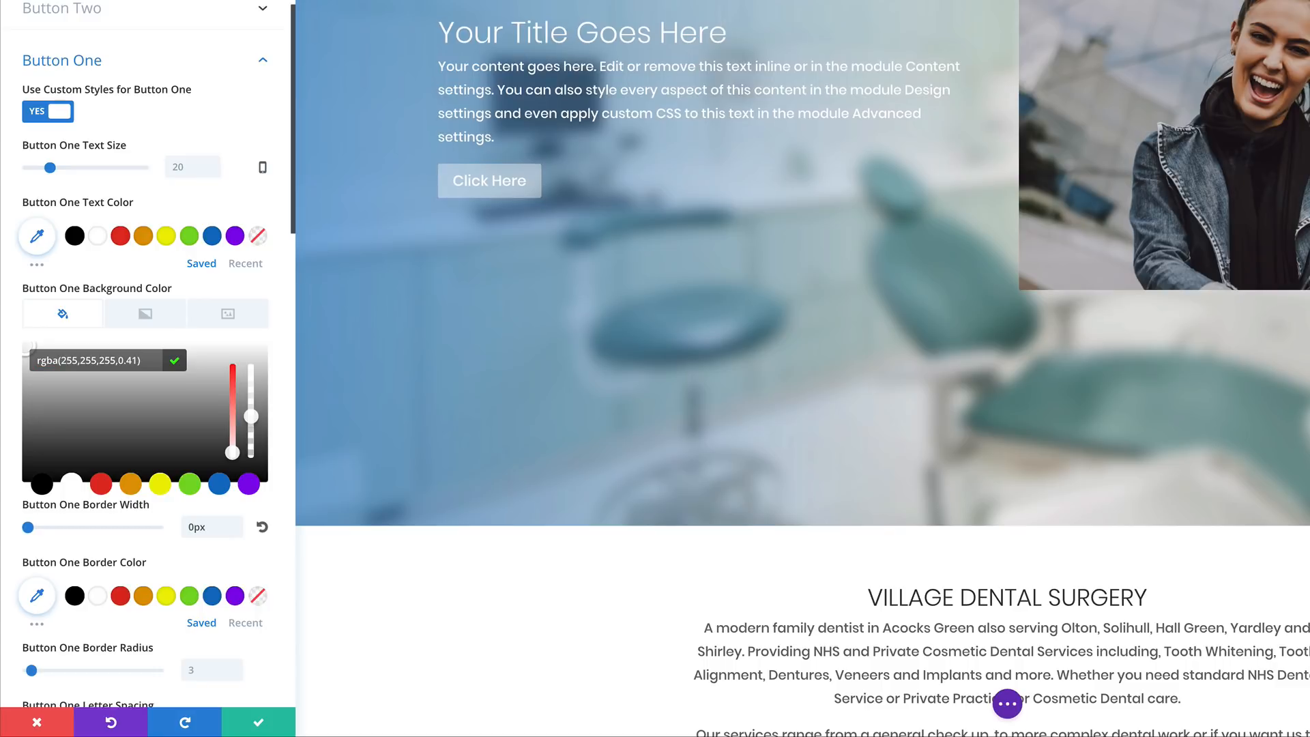
{"action": "left_click_drag", "start_coordinate": [249, 415], "coordinate": [251, 398]}
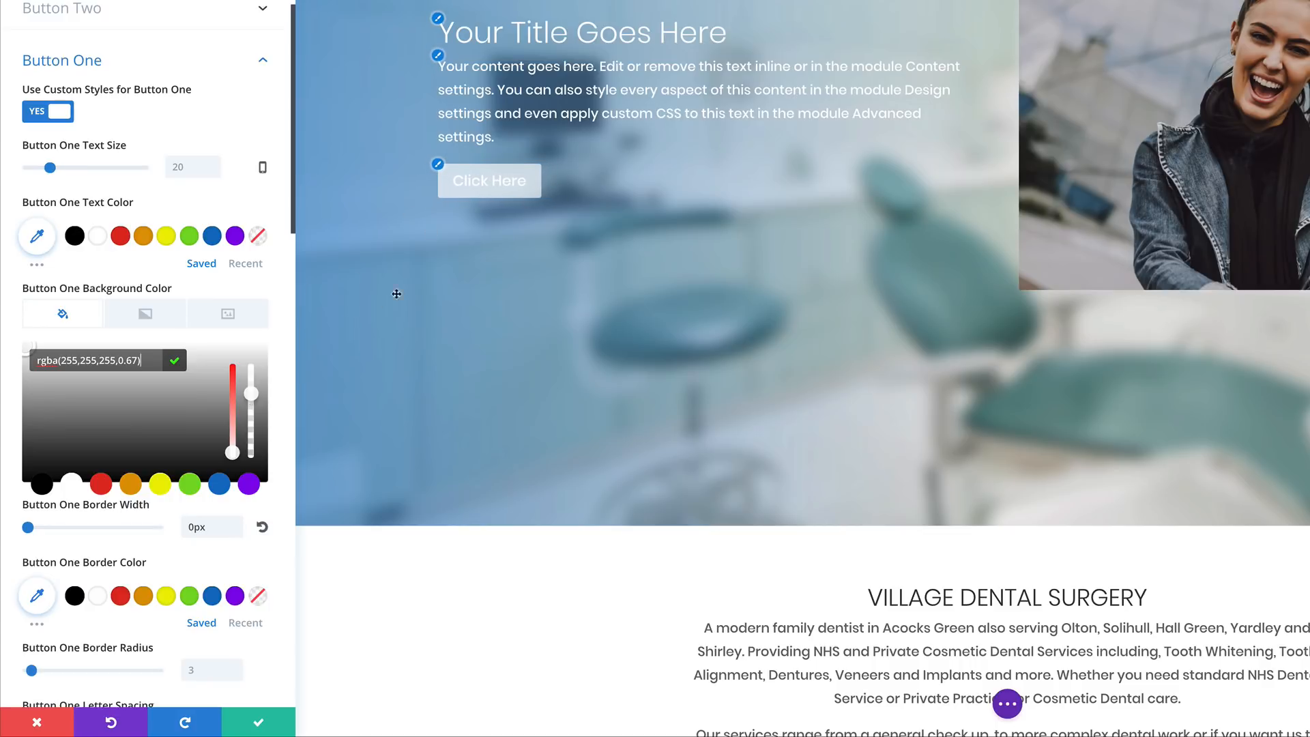
{"action": "left_click", "coordinate": [158, 486]}
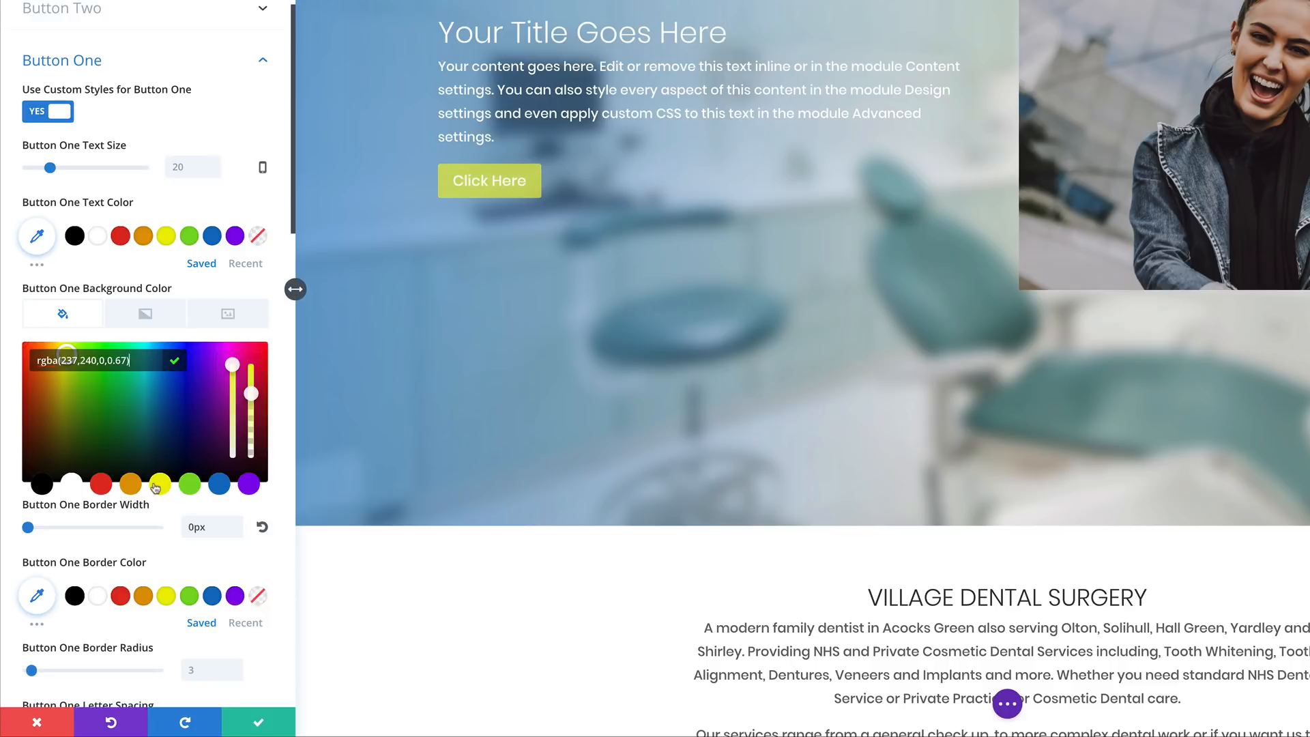
{"action": "mouse_move", "coordinate": [249, 392]}
{"action": "left_mouse_down"}
{"action": "mouse_move", "coordinate": [256, 351]}
{"action": "mouse_move", "coordinate": [258, 370]}
{"action": "mouse_move", "coordinate": [232, 383]}
{"action": "mouse_move", "coordinate": [235, 437]}
{"action": "mouse_move", "coordinate": [240, 391]}
{"action": "left_mouse_up"}
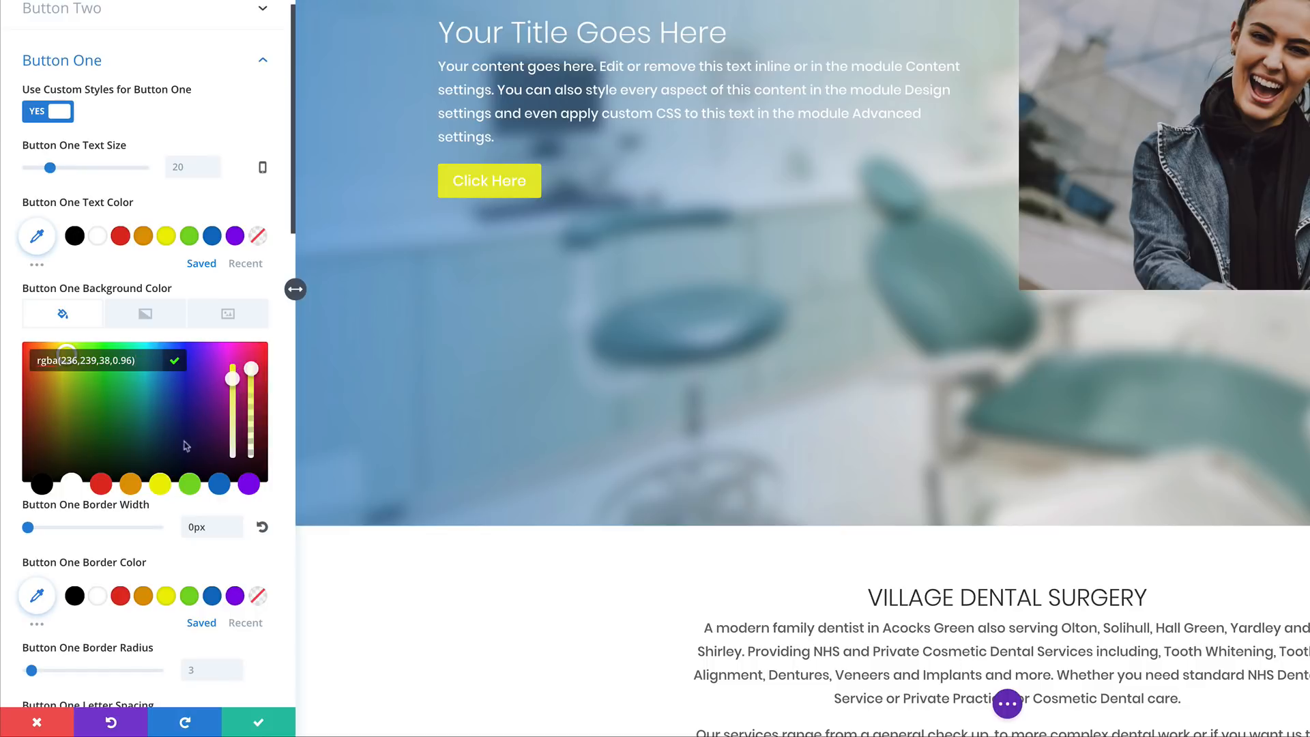
{"action": "left_click", "coordinate": [132, 485]}
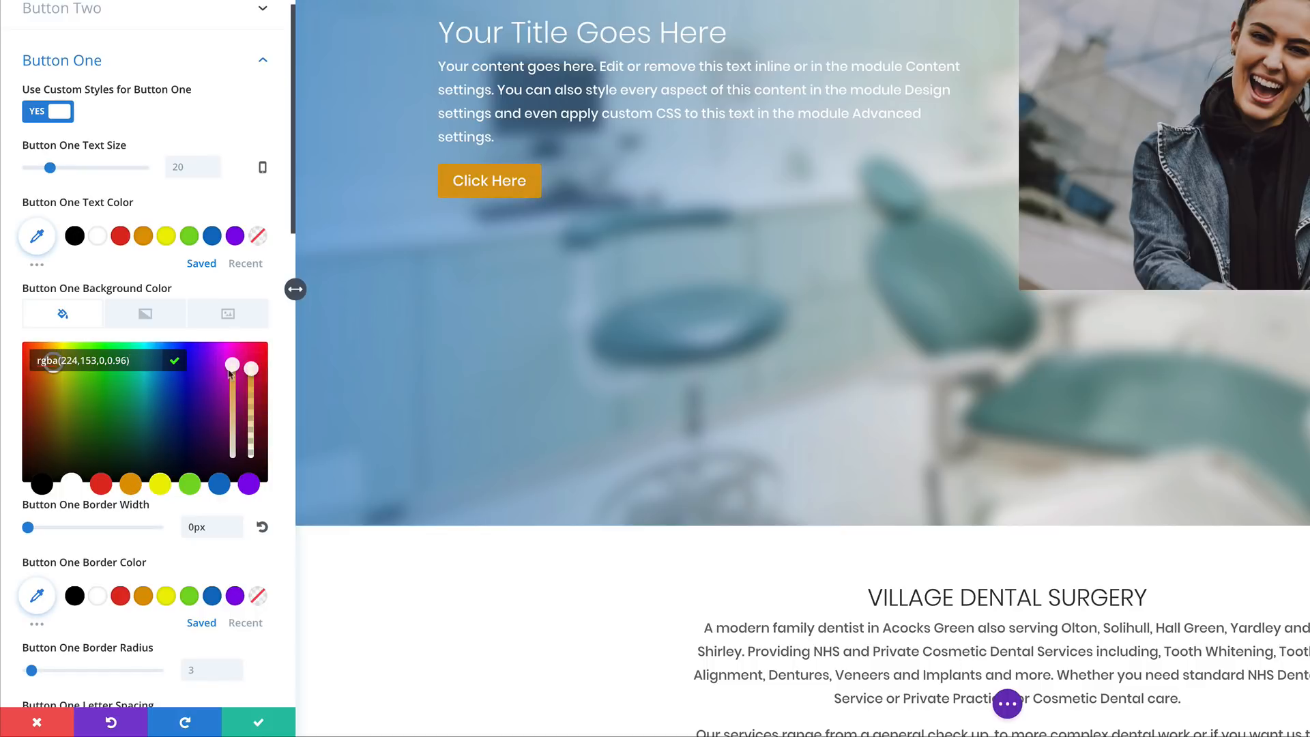
{"action": "mouse_move", "coordinate": [234, 400]}
{"action": "left_mouse_down"}
{"action": "mouse_move", "coordinate": [235, 376]}
{"action": "mouse_move", "coordinate": [244, 415]}
{"action": "left_mouse_up"}
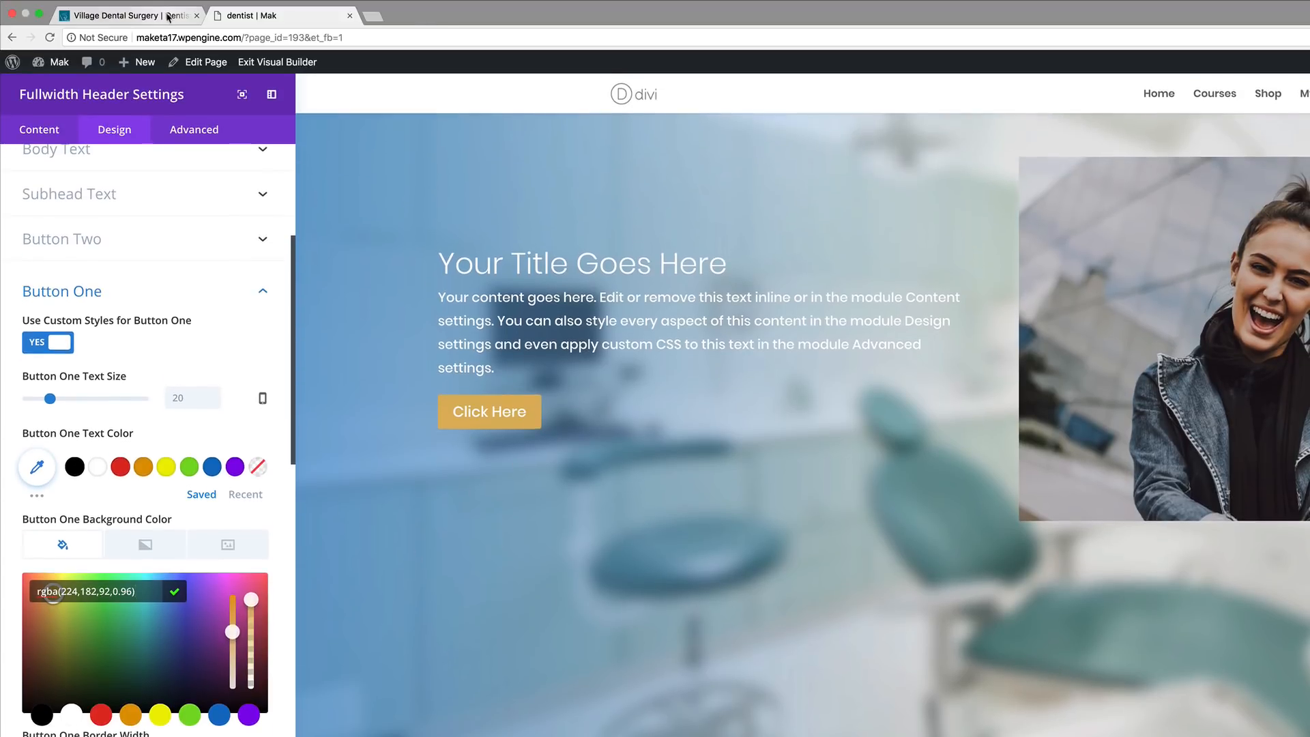
Check the button color against the Village Dental Surgery reference site, and save the Fullwidth Header's settings.
{"action": "left_click", "coordinate": [168, 16]}
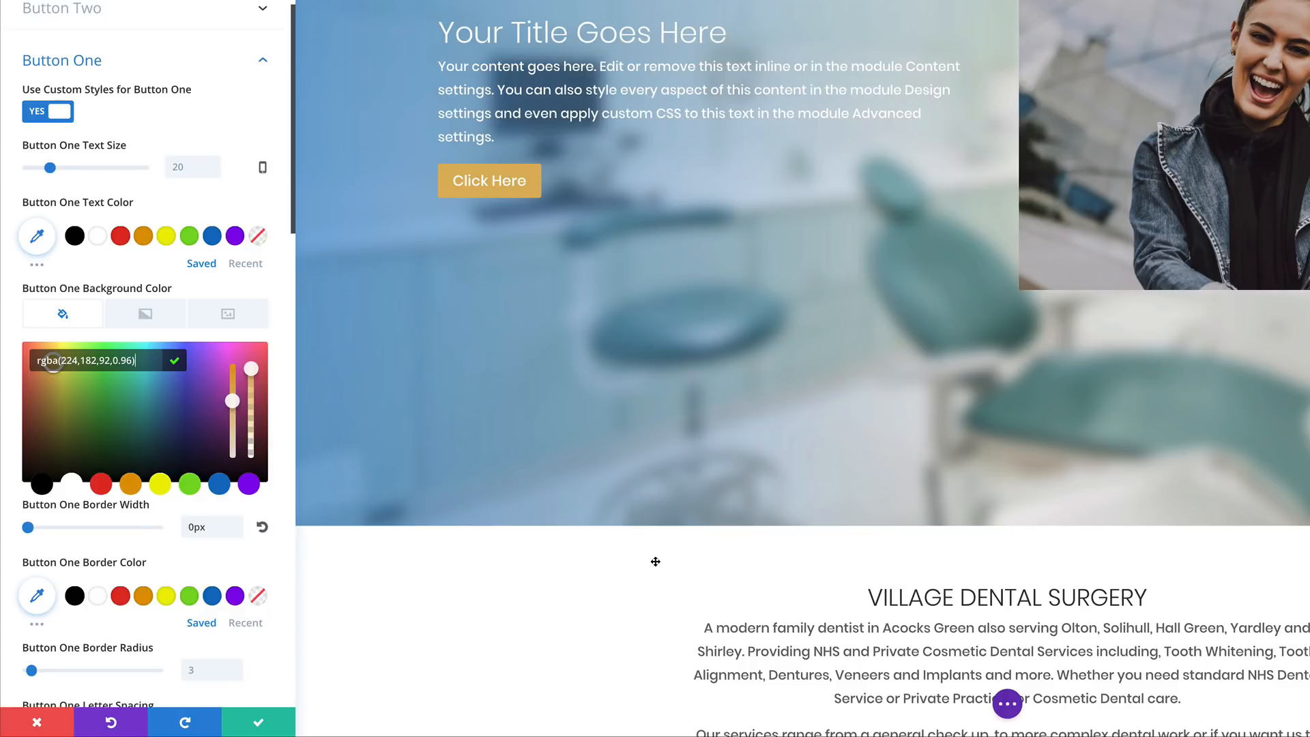
{"action": "left_click", "coordinate": [255, 724]}
{"action": "scroll", "coordinate": [467, 522], "scroll_direction": "up", "scroll_amount": 3}
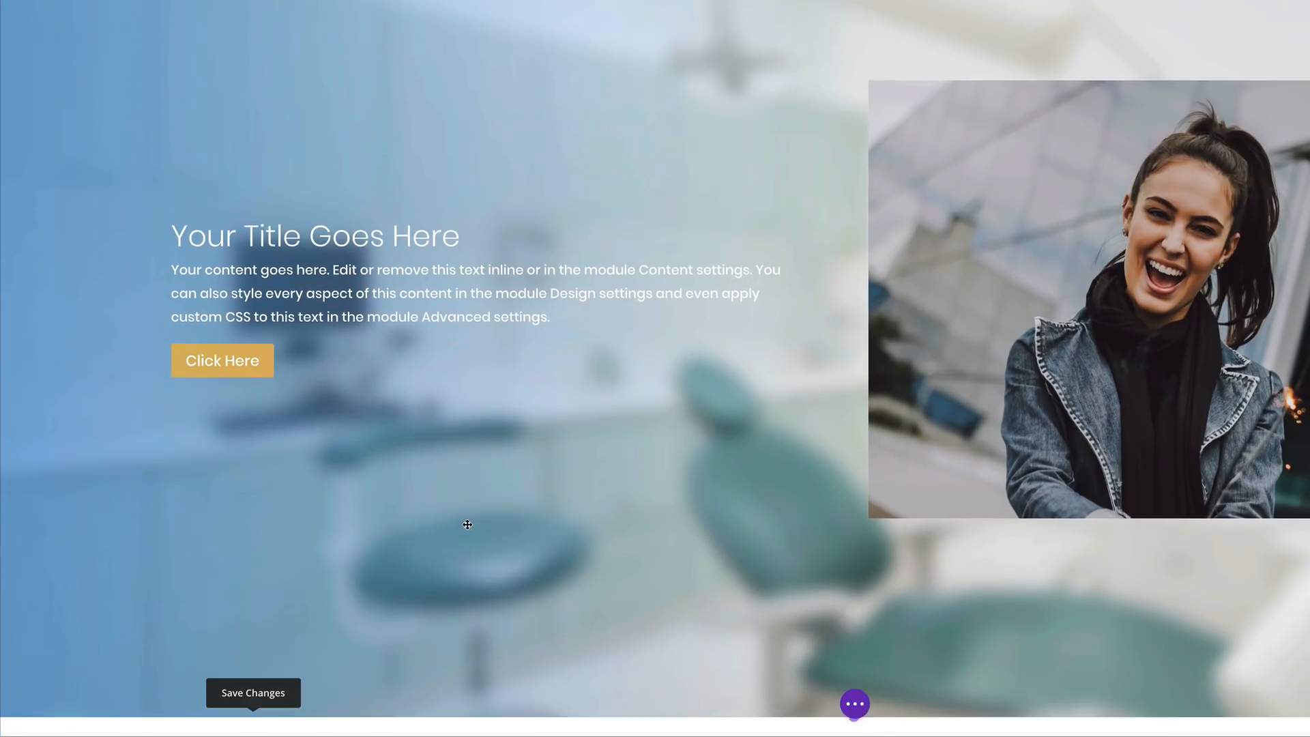
{"action": "scroll", "coordinate": [684, 453], "scroll_direction": "down", "scroll_amount": 5}
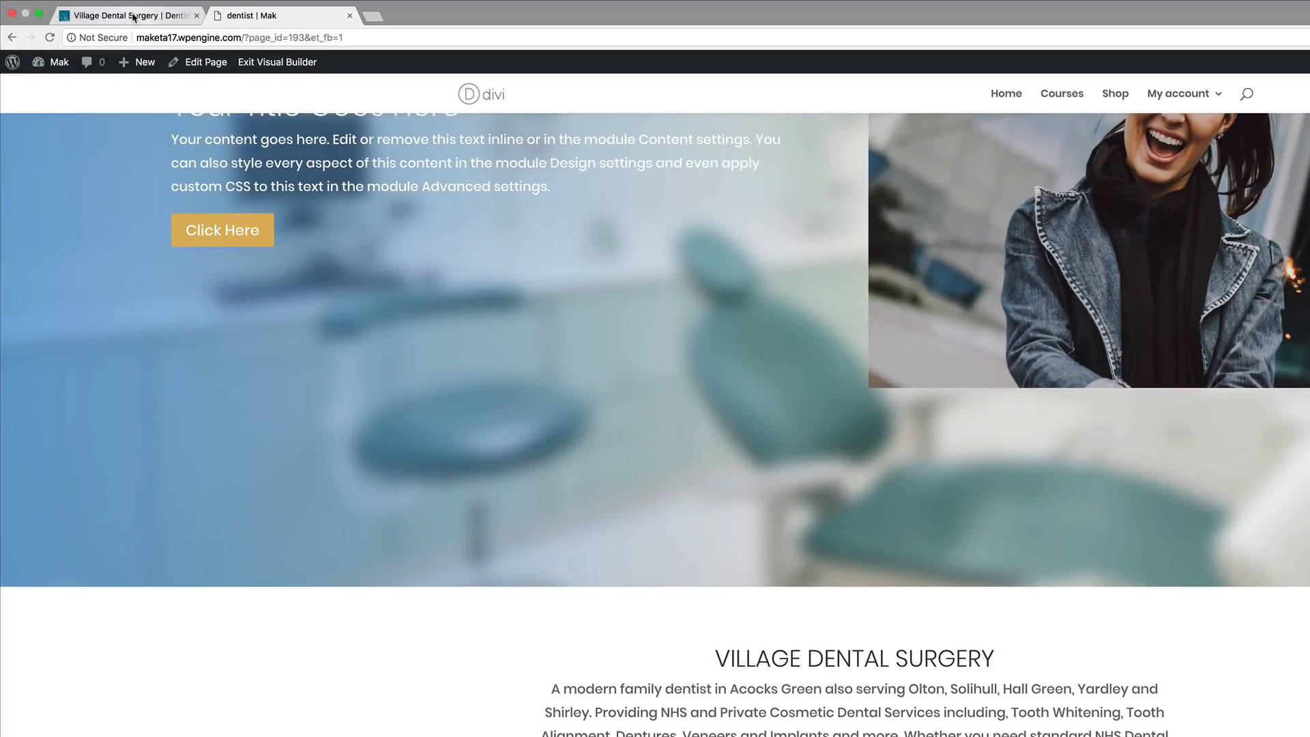
On the Village Dental Surgery site, highlight the New Patients Welcome heading and its paragraph for reference.
{"action": "left_click", "coordinate": [137, 15]}
{"action": "scroll", "coordinate": [377, 462], "scroll_direction": "down", "scroll_amount": 5}
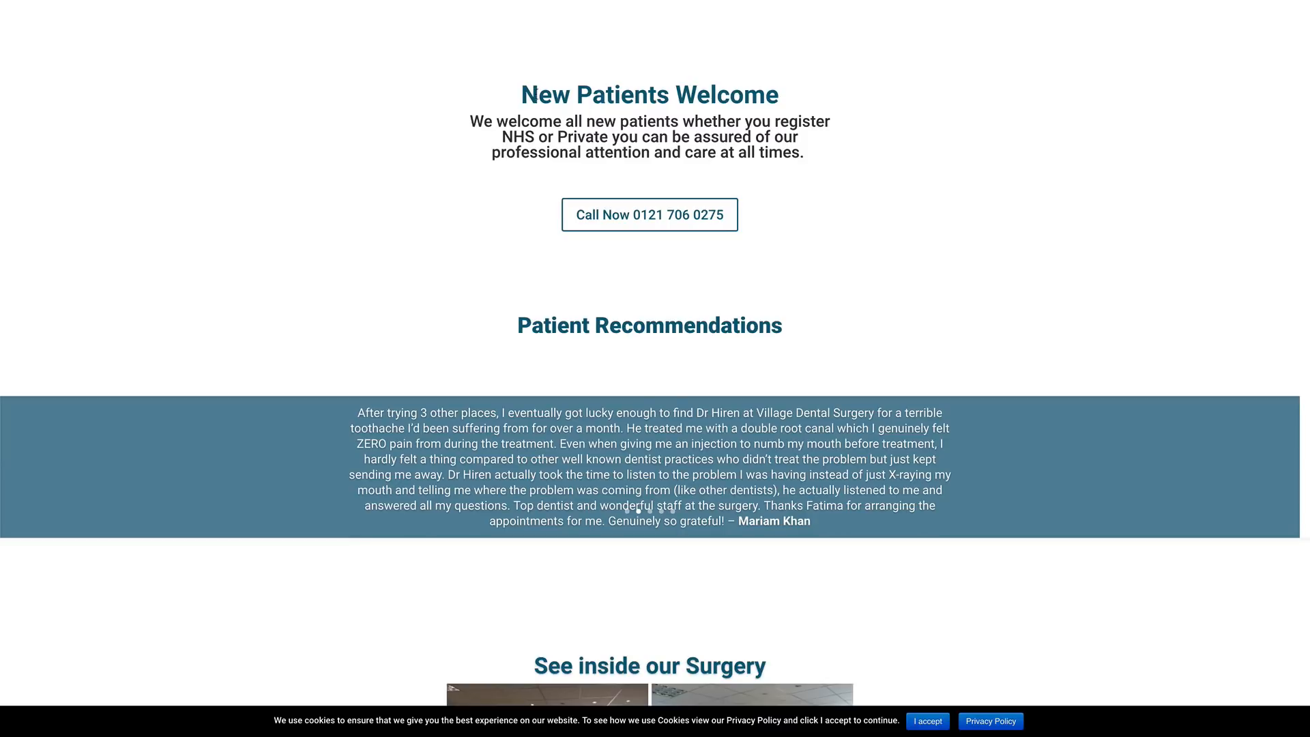
{"action": "left_click_drag", "start_coordinate": [522, 93], "coordinate": [819, 156]}
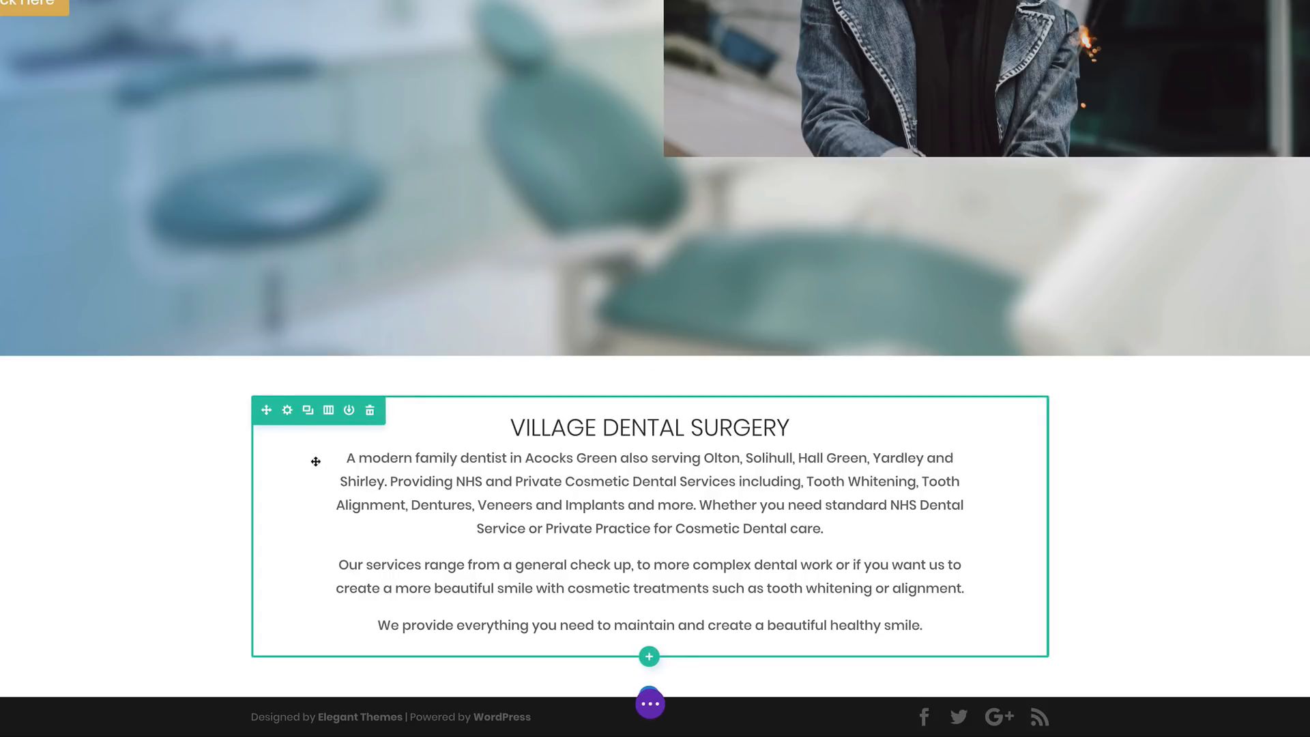
Switch the builder to wireframe view and add a regular section with a two-column row below the intro text section.
{"action": "scroll", "coordinate": [322, 470], "scroll_direction": "up", "scroll_amount": 2}
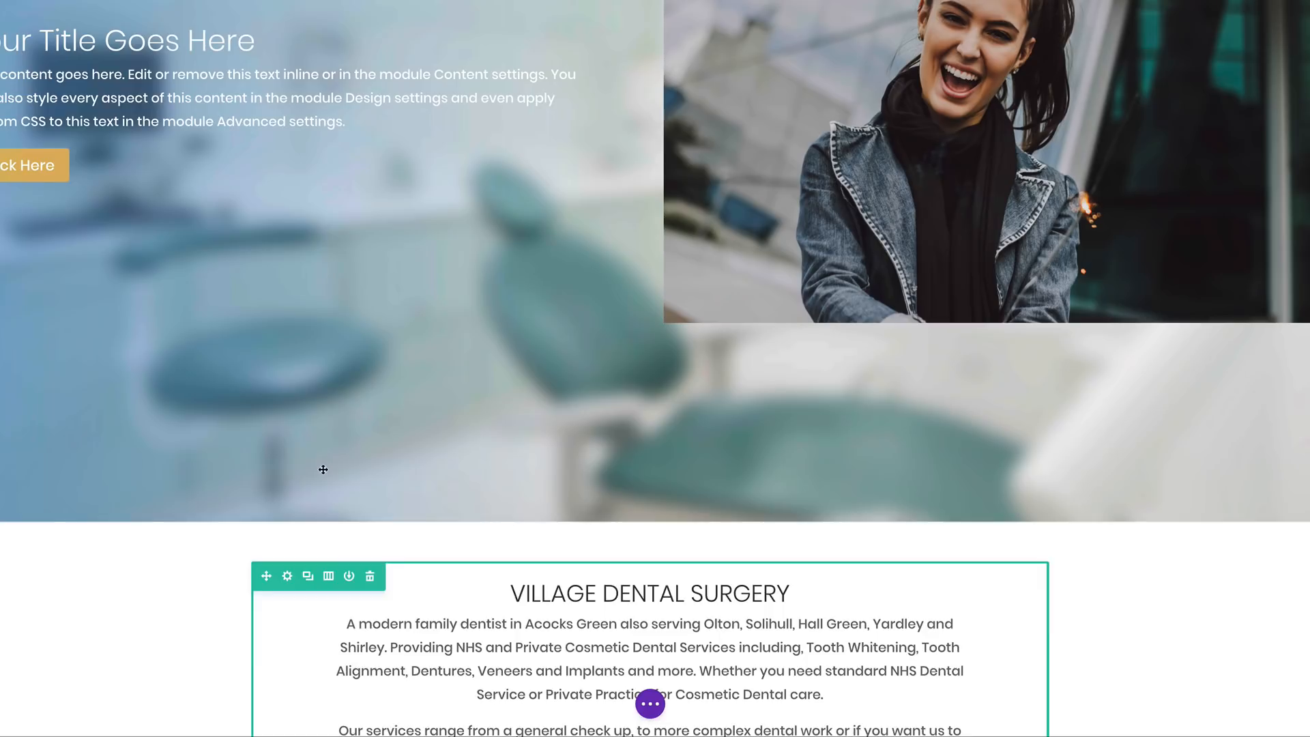
{"action": "scroll", "coordinate": [322, 470], "scroll_direction": "up", "scroll_amount": 1}
{"action": "scroll", "coordinate": [323, 470], "scroll_direction": "down", "scroll_amount": 3}
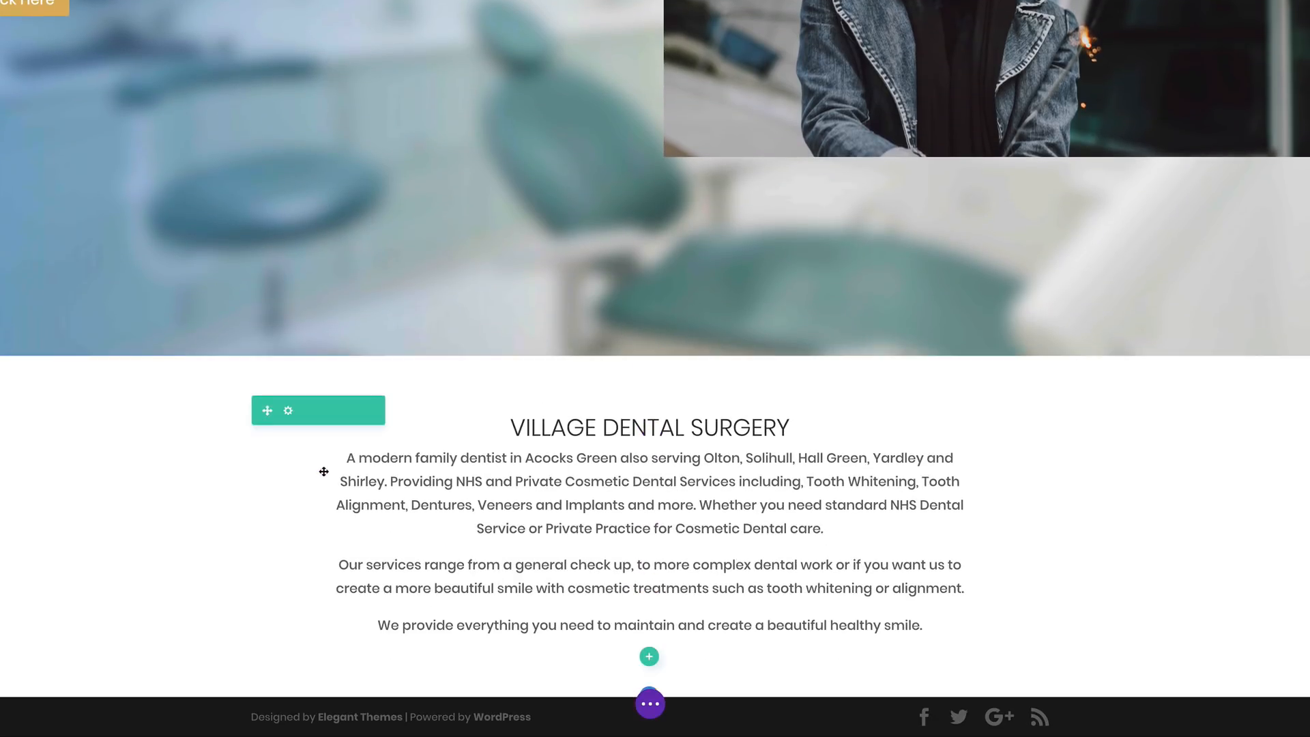
{"action": "left_click", "coordinate": [650, 706]}
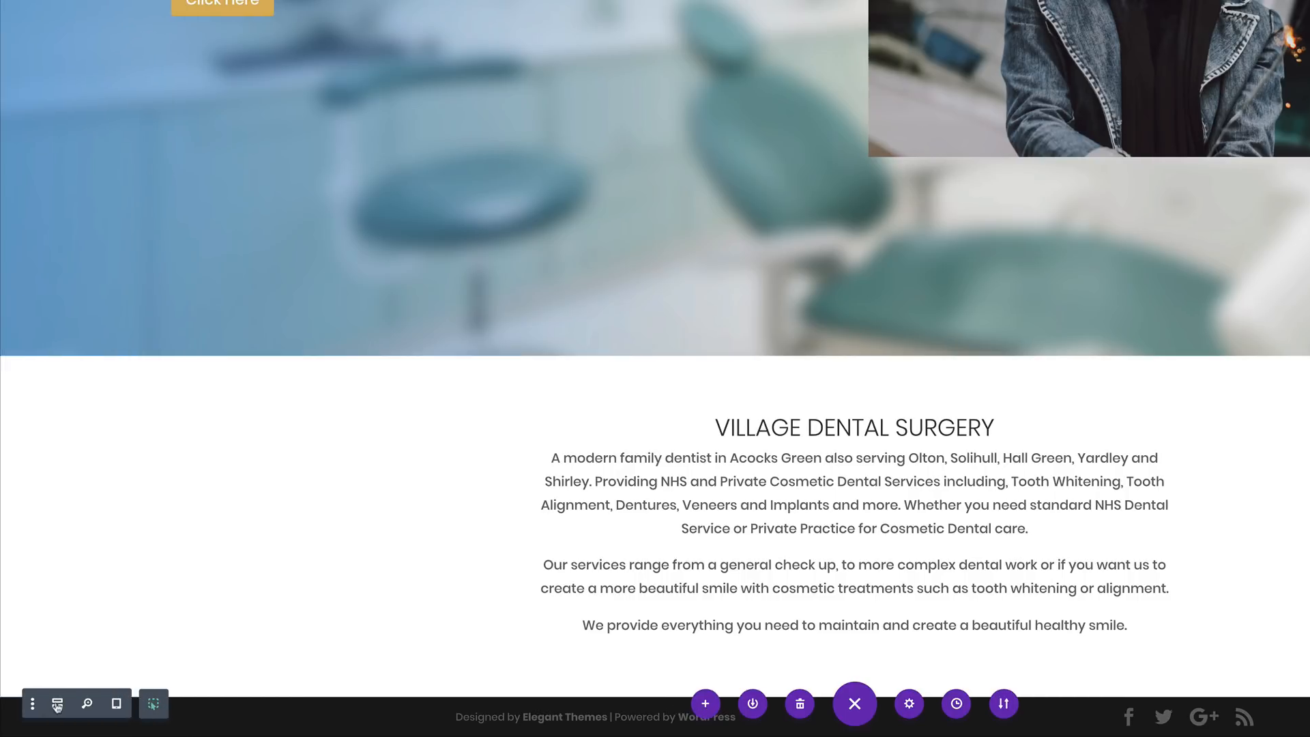
{"action": "left_click", "coordinate": [57, 705]}
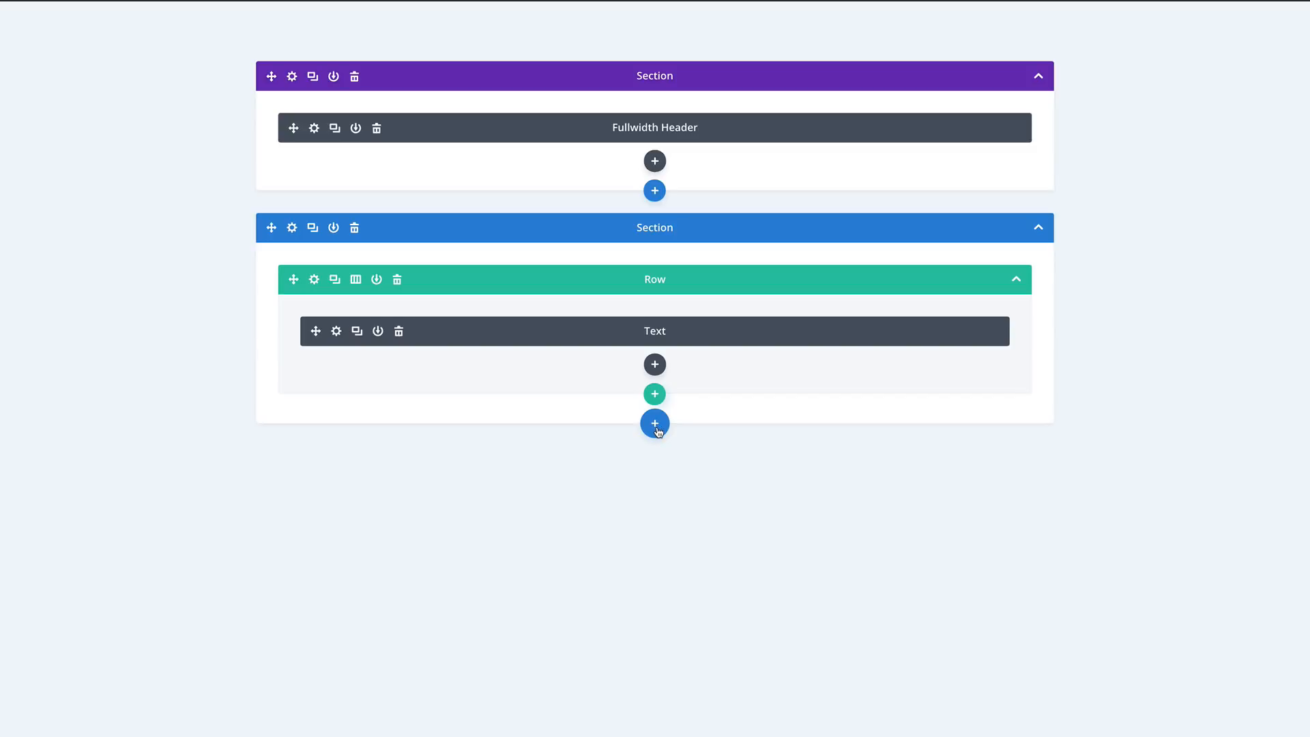
{"action": "left_click", "coordinate": [657, 427]}
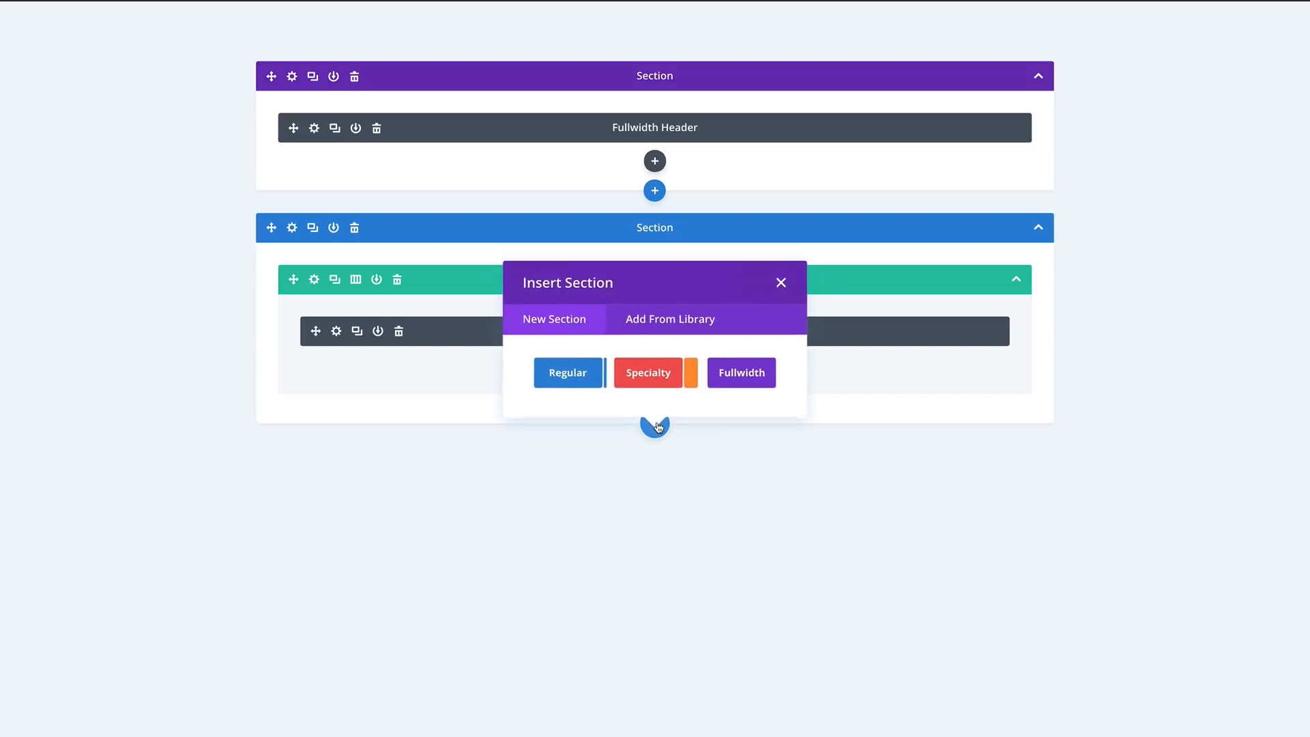
{"action": "left_click", "coordinate": [563, 375]}
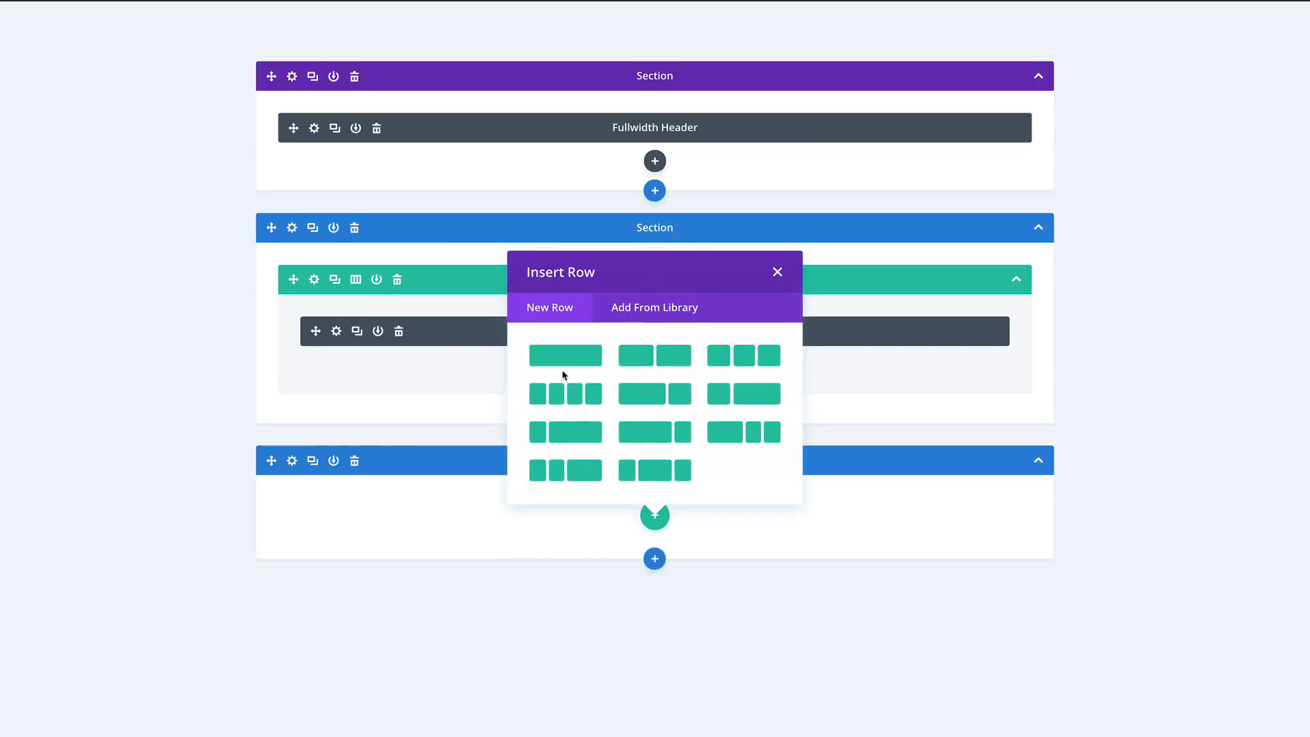
{"action": "left_click", "coordinate": [666, 358]}
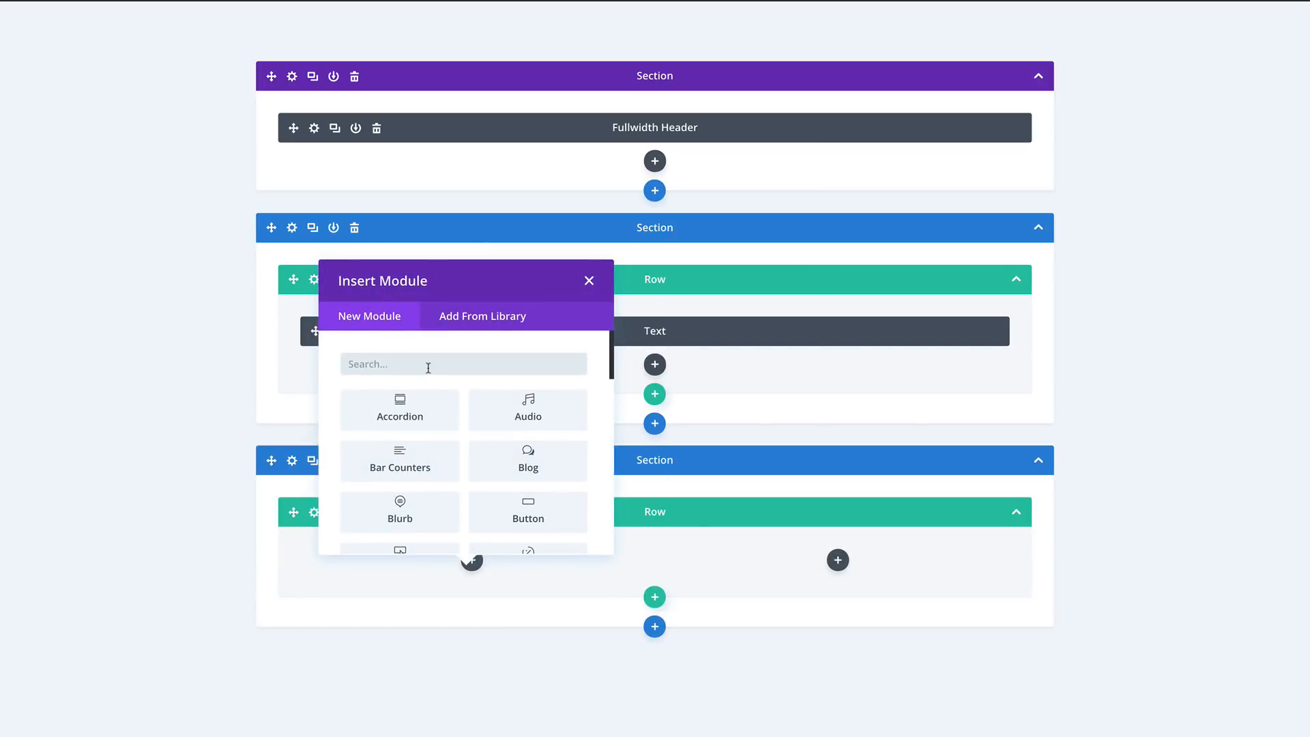
Insert an Image module in the first column of the new two-column row.
{"action": "type", "text": "imag"}
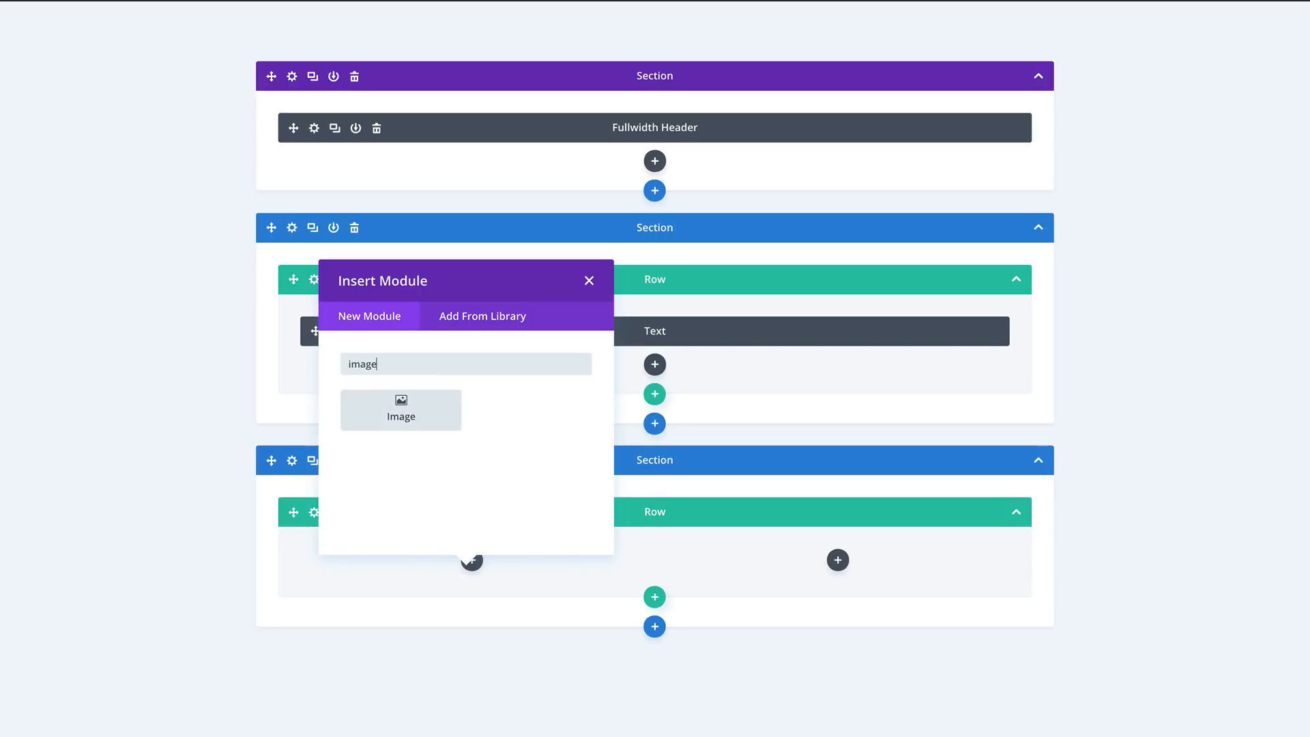
{"action": "type", "text": "e"}
{"action": "left_click", "coordinate": [448, 412]}
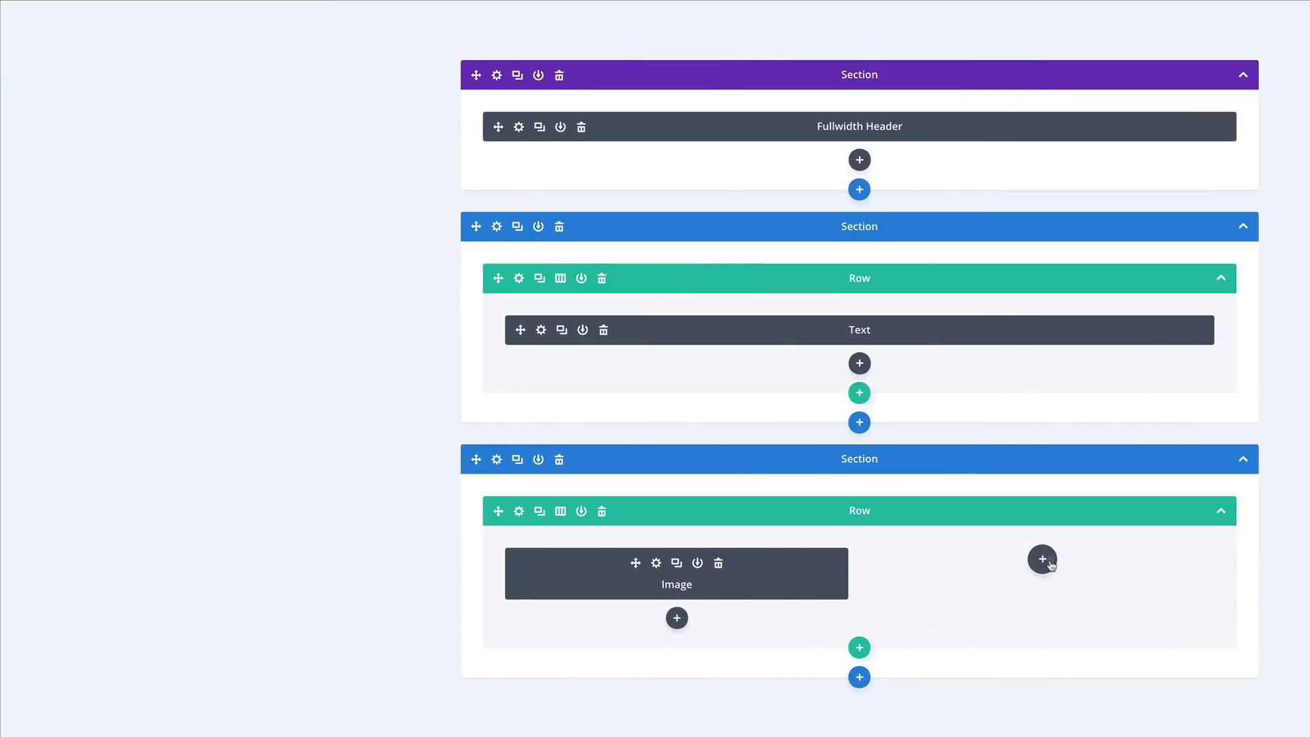
Insert a Text module in the second column of the row, and leave its settings without adding content.
{"action": "left_click", "coordinate": [1049, 563]}
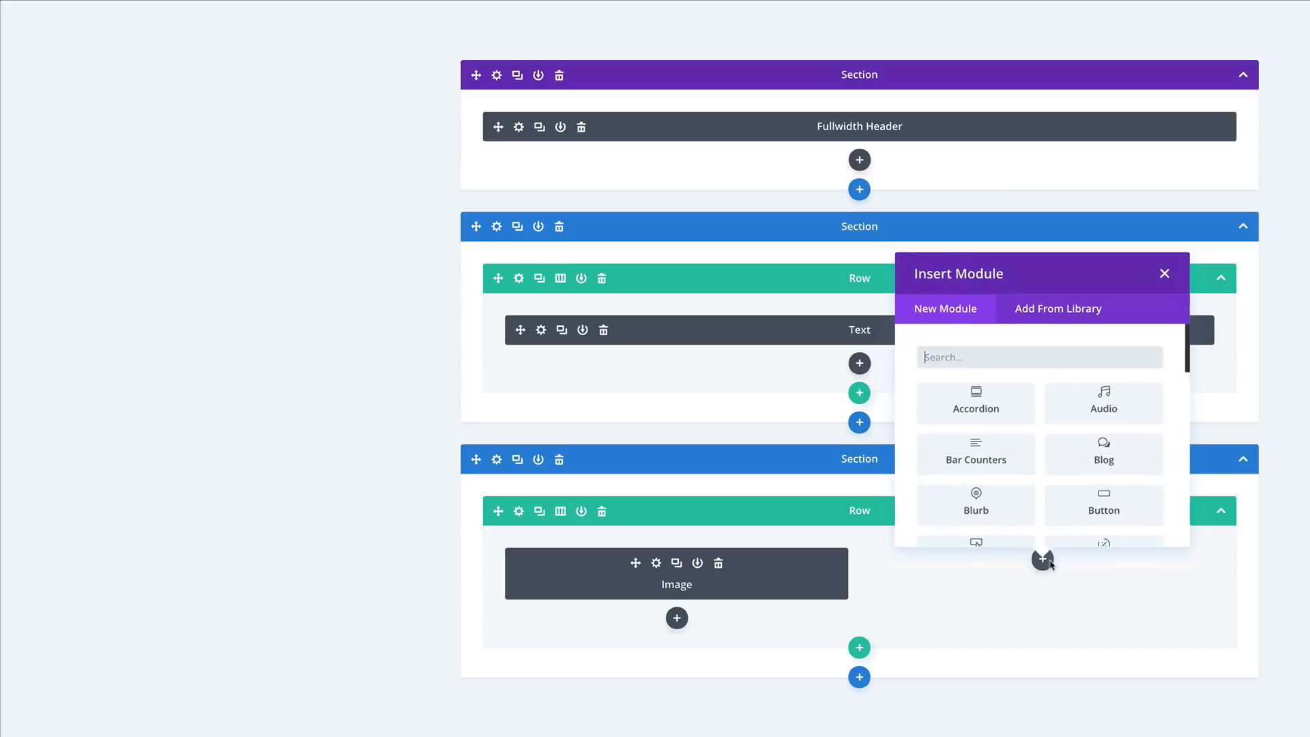
{"action": "left_click", "coordinate": [1045, 355]}
{"action": "type", "text": "text"}
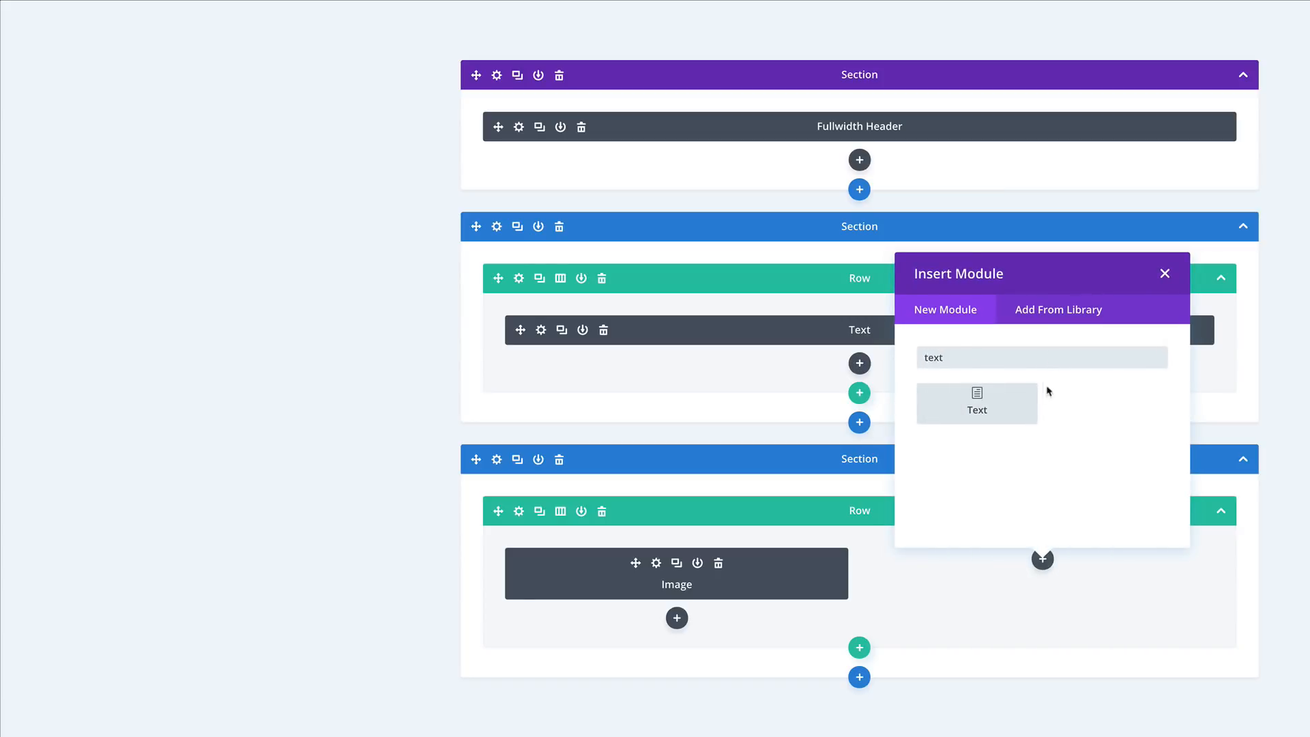
{"action": "left_click", "coordinate": [1003, 403]}
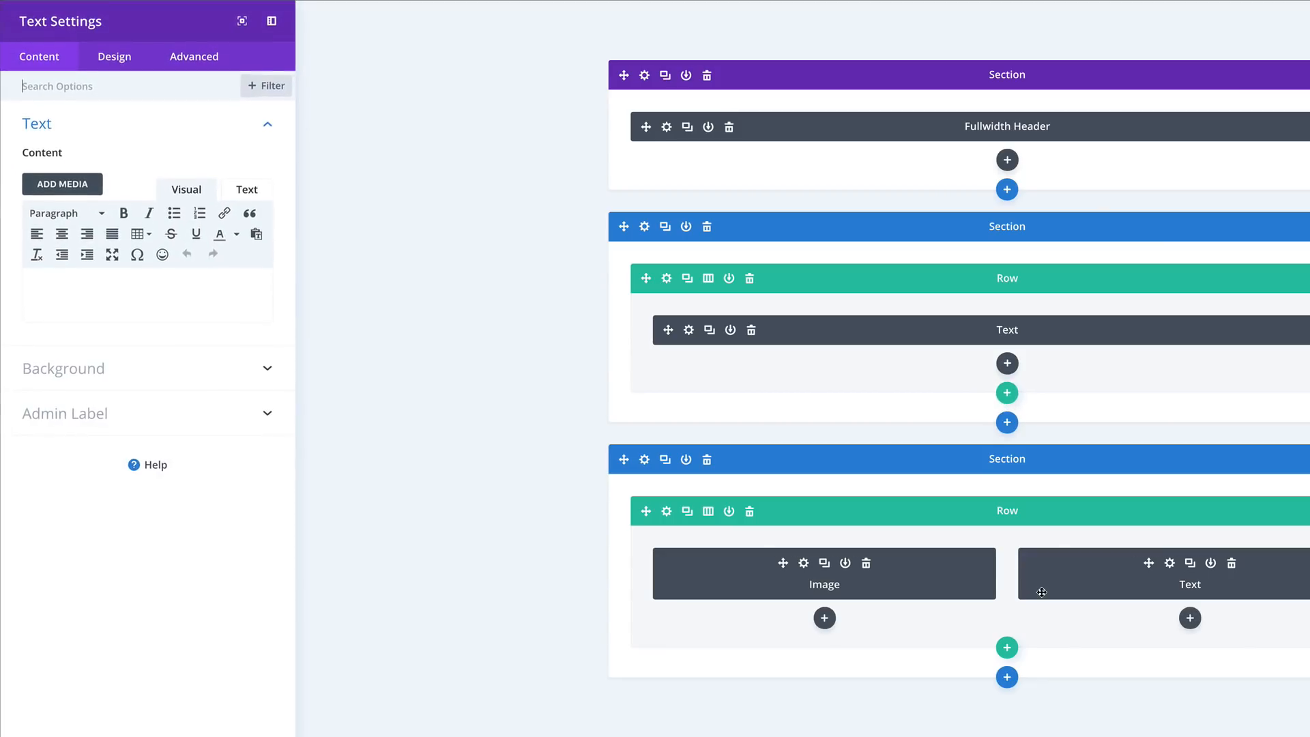
{"action": "key", "text": "Escape"}
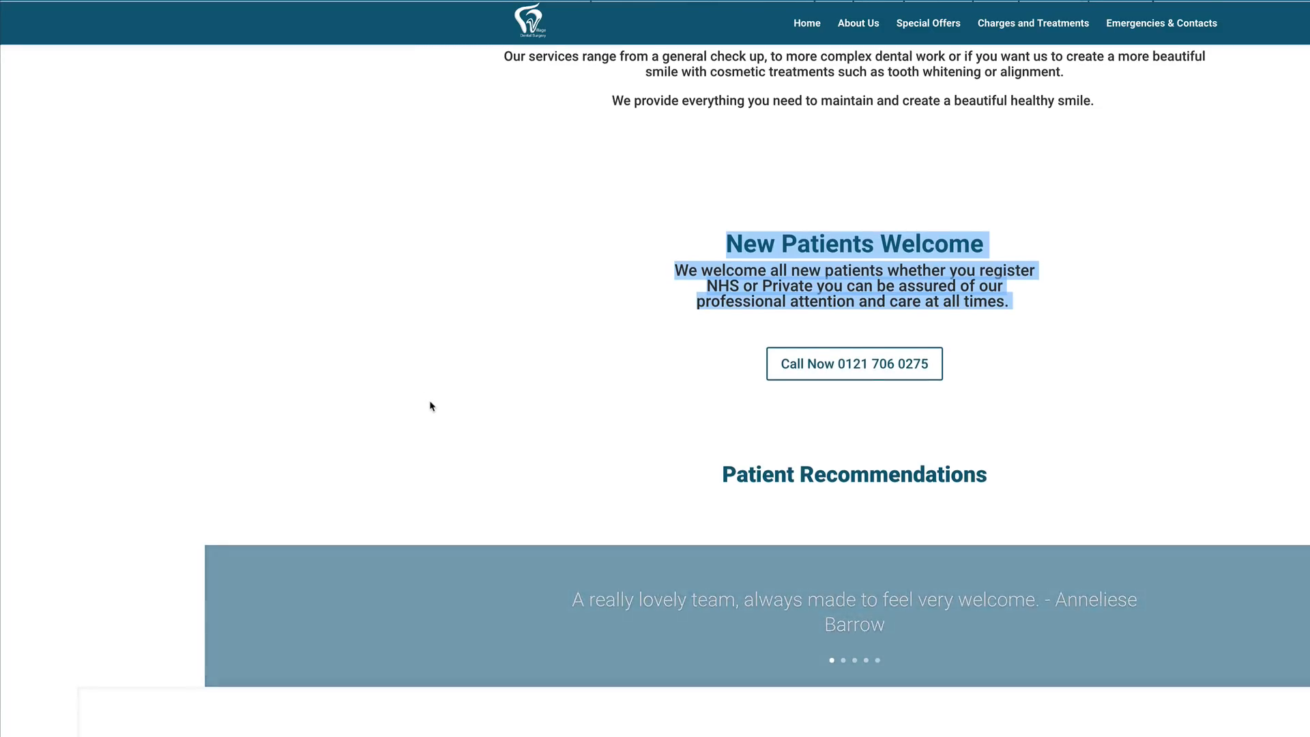
Review the next part of the reference site, and add a regular section with an empty single-column row at the page's end.
{"action": "scroll", "coordinate": [430, 403], "scroll_direction": "down", "scroll_amount": 2}
{"action": "scroll", "coordinate": [430, 406], "scroll_direction": "down", "scroll_amount": 1}
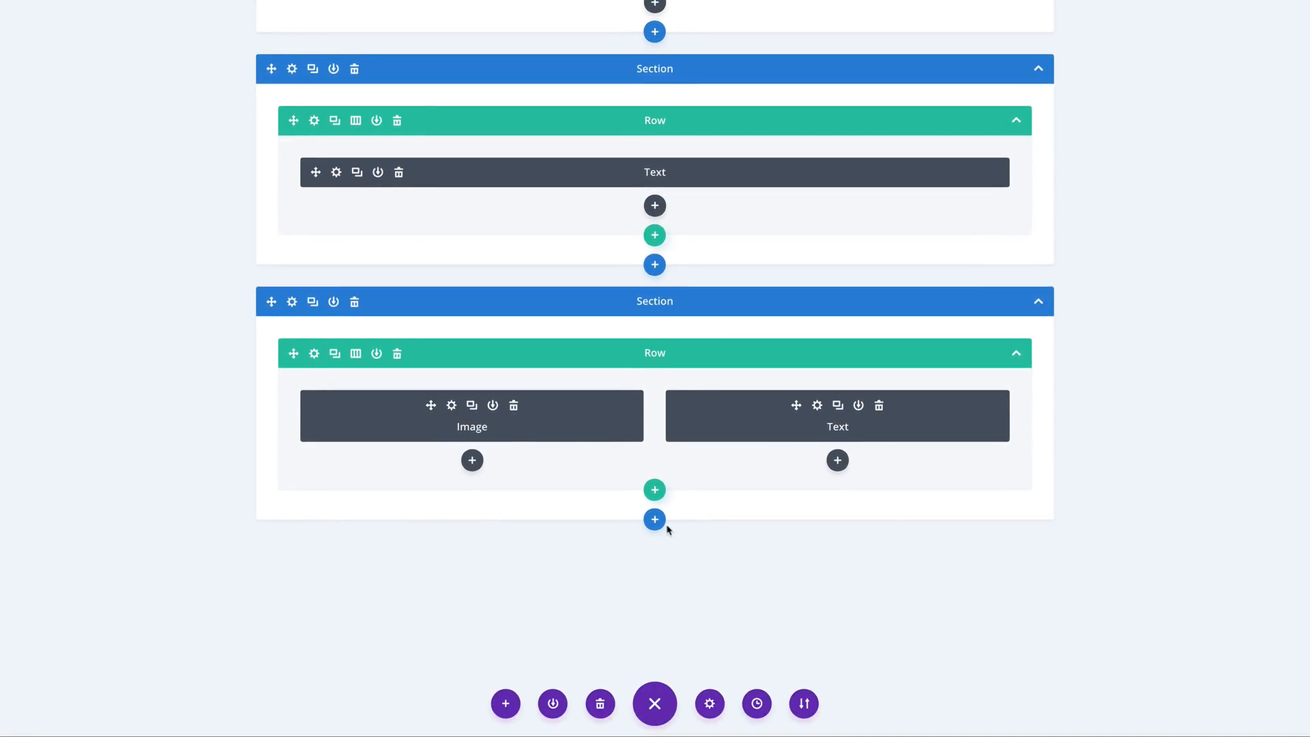
{"action": "left_click", "coordinate": [655, 520]}
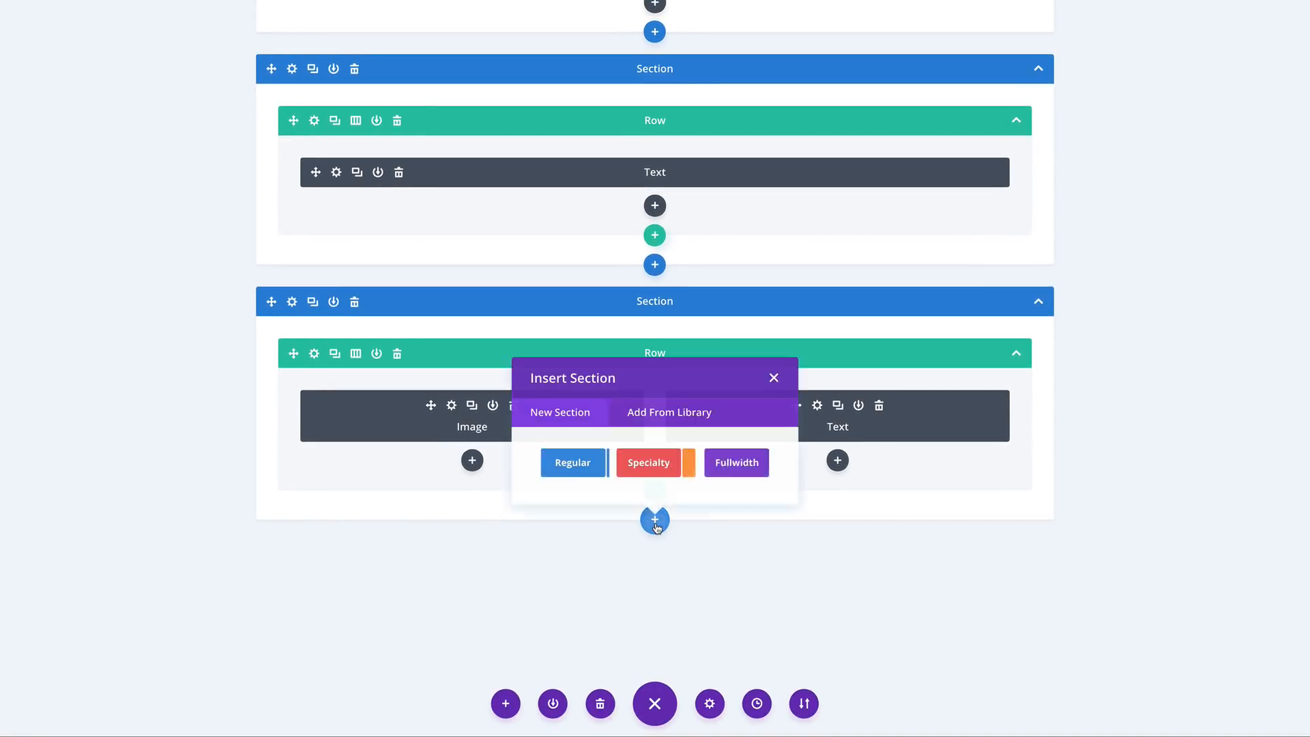
{"action": "left_click", "coordinate": [580, 471]}
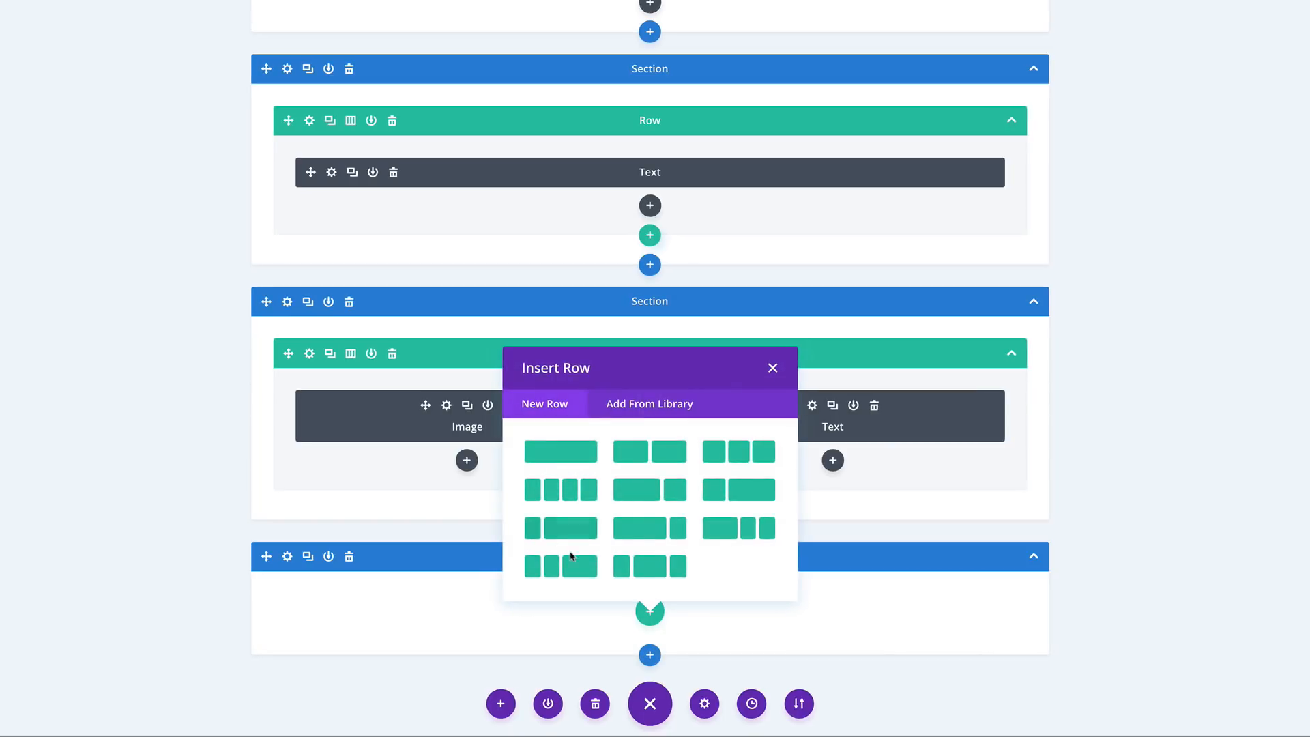
{"action": "left_click", "coordinate": [577, 454]}
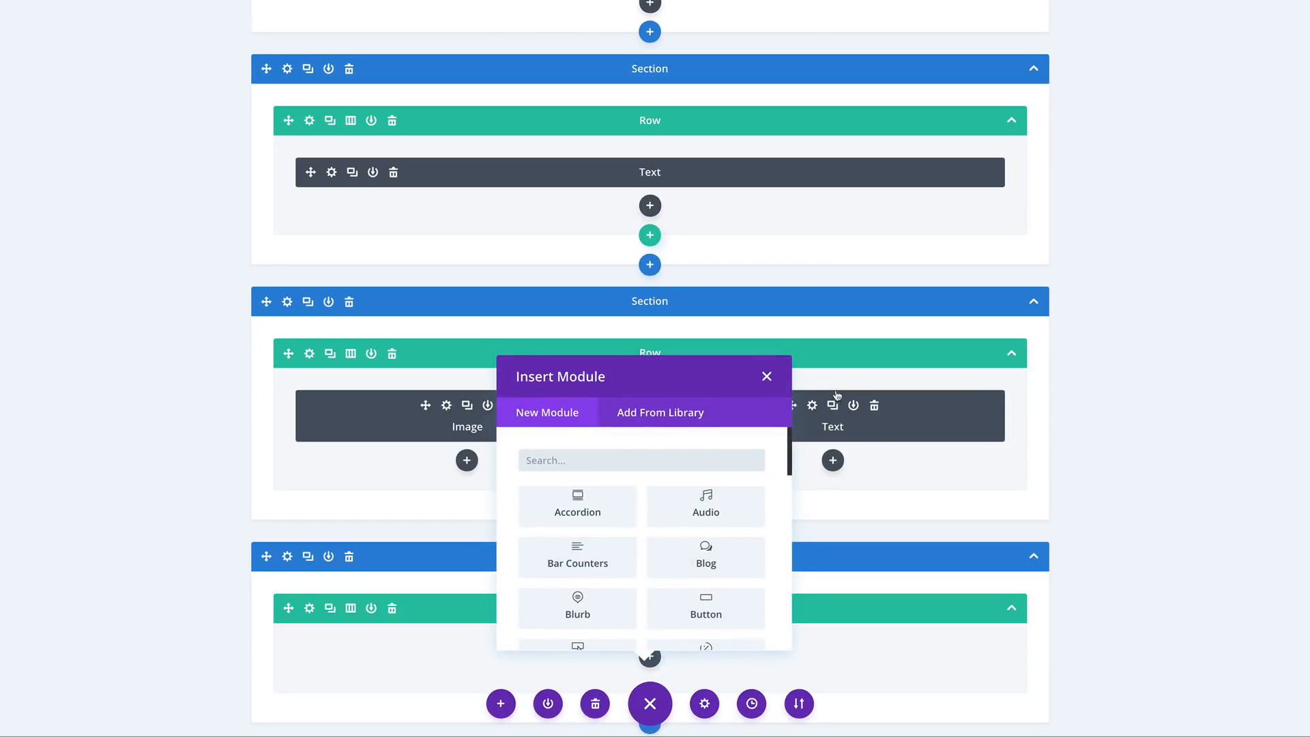
{"action": "left_click", "coordinate": [767, 376]}
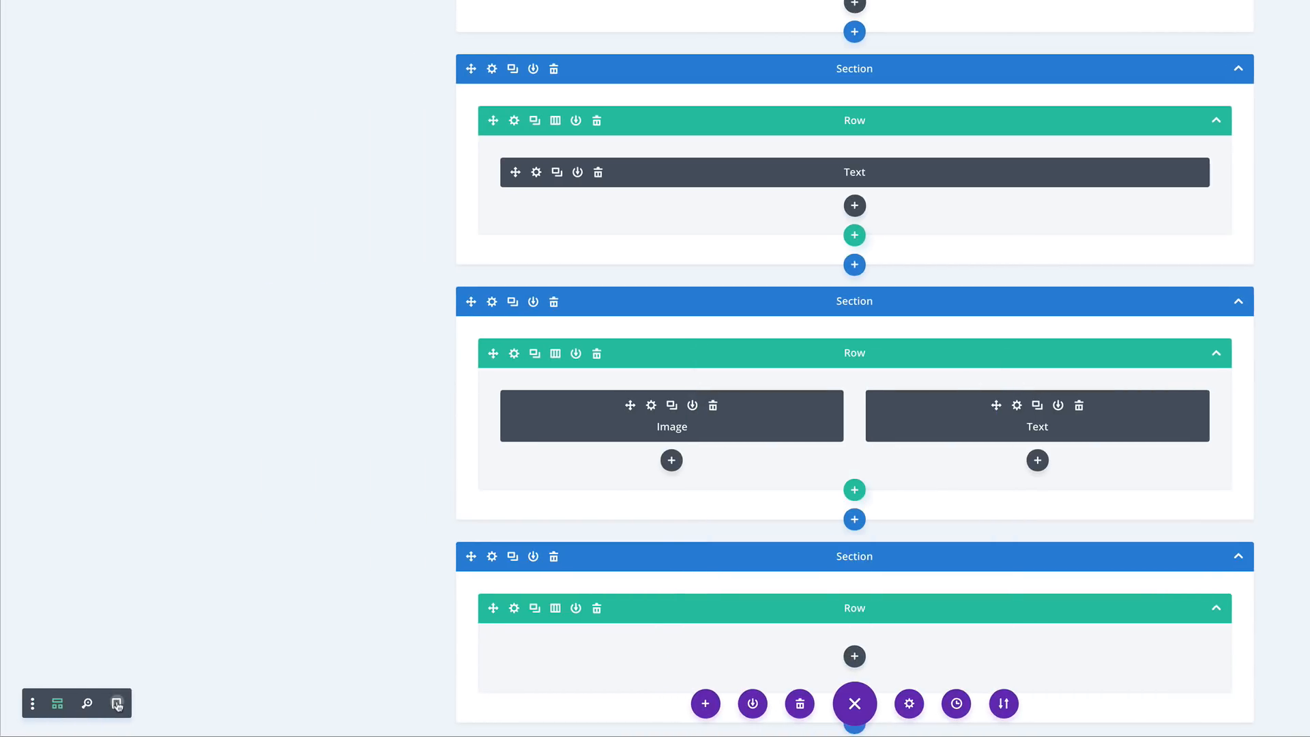
Preview the page at tablet width and in the zoomed-out view, and return to the desktop view.
{"action": "left_click", "coordinate": [117, 703]}
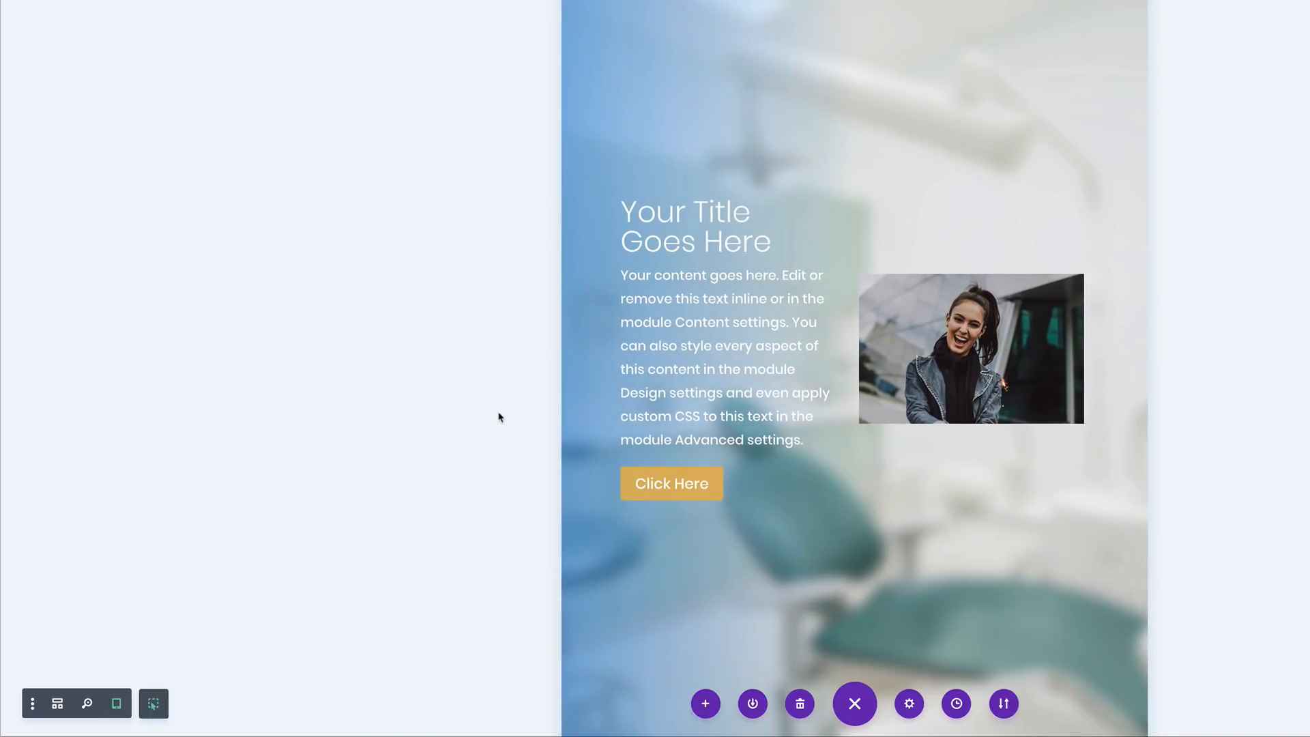
{"action": "scroll", "coordinate": [717, 311], "scroll_direction": "down", "scroll_amount": 3}
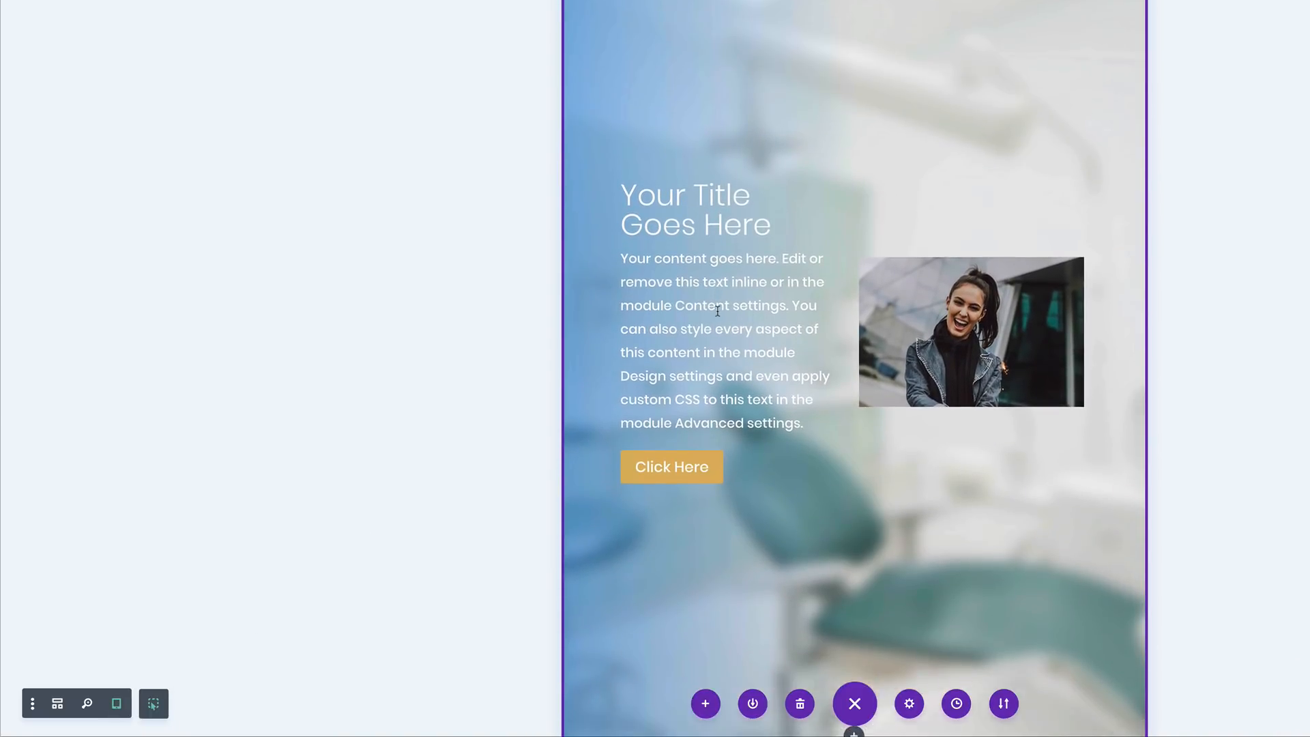
{"action": "scroll", "coordinate": [717, 312], "scroll_direction": "down", "scroll_amount": 3}
{"action": "scroll", "coordinate": [717, 311], "scroll_direction": "down", "scroll_amount": 5}
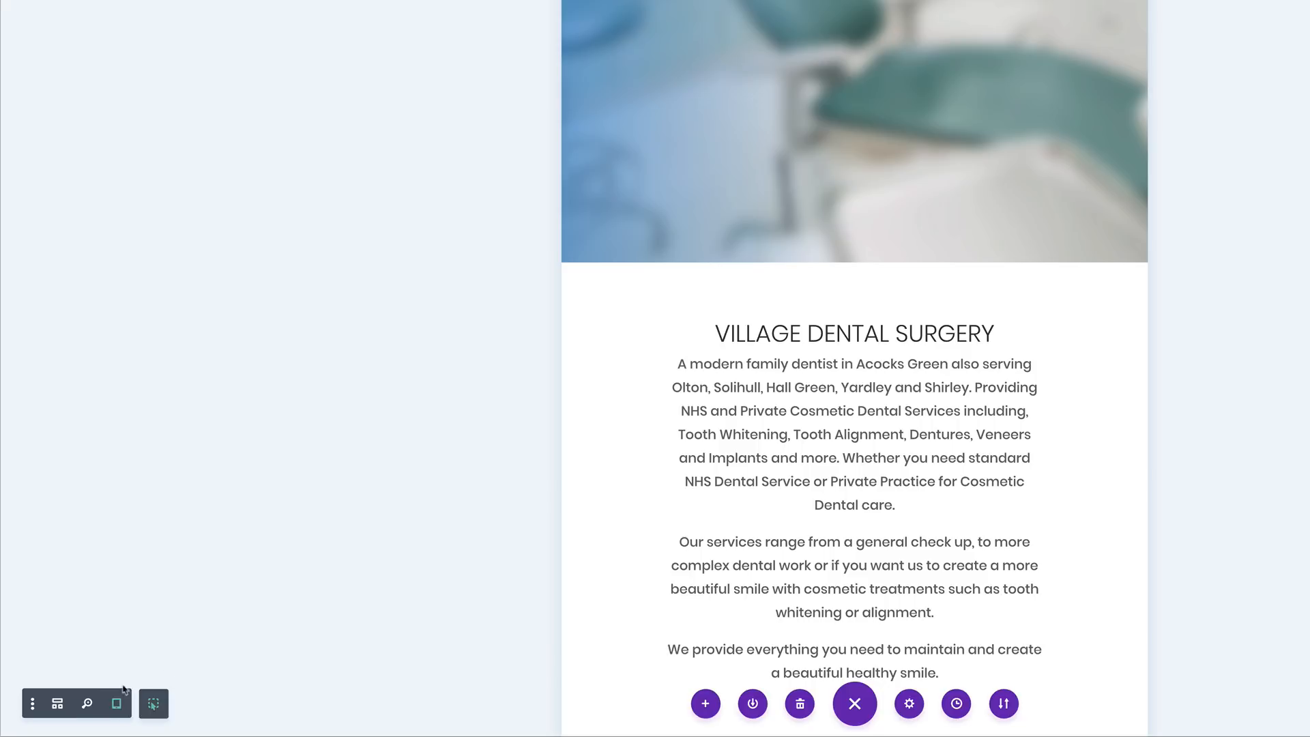
{"action": "left_click", "coordinate": [87, 704]}
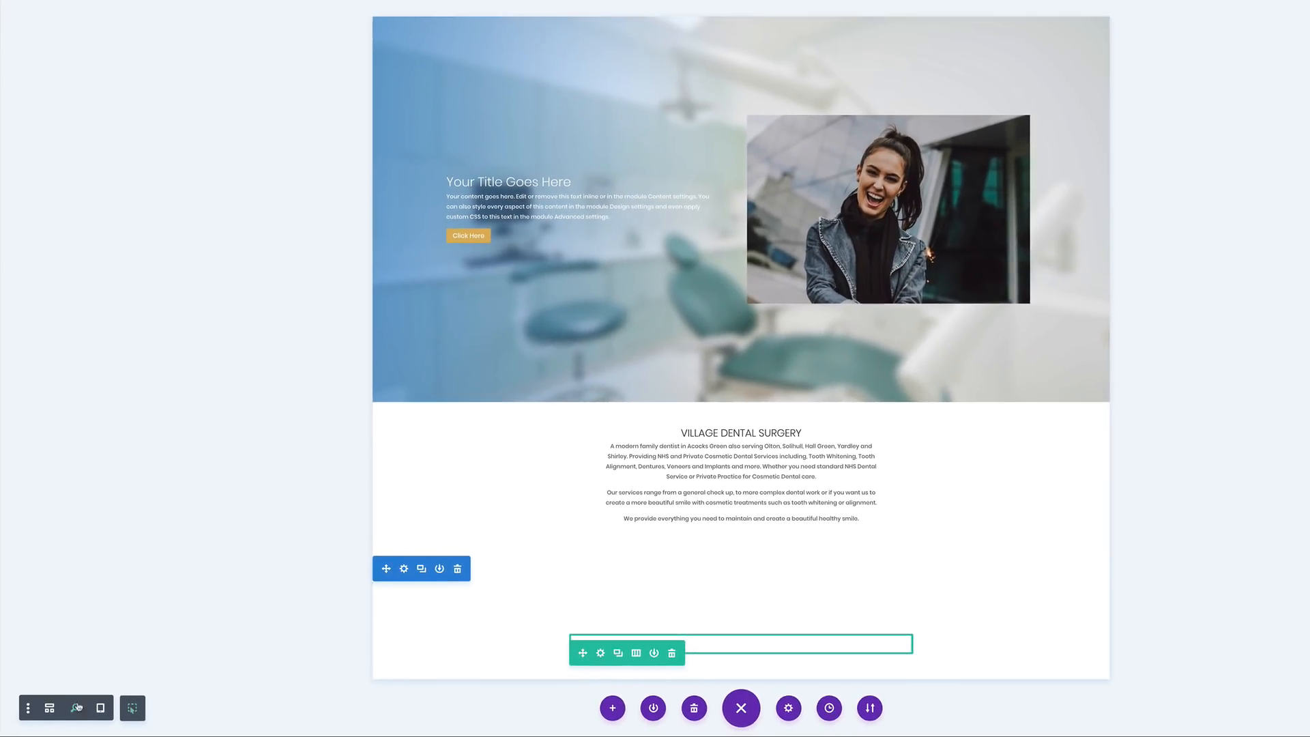
{"action": "left_click", "coordinate": [78, 707]}
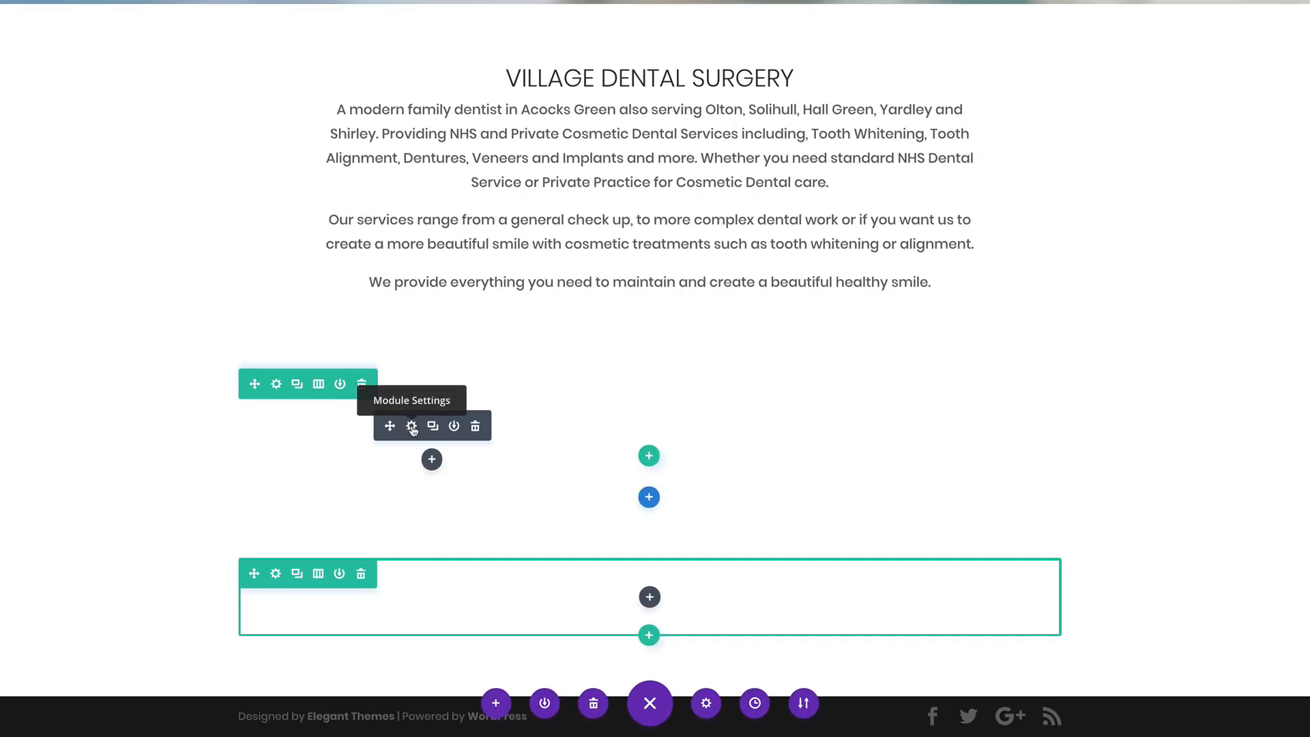
Assign the existing media library photo of the girl leaning on a pool edge to the first column's Image module, and save the module.
{"action": "left_click", "coordinate": [412, 427]}
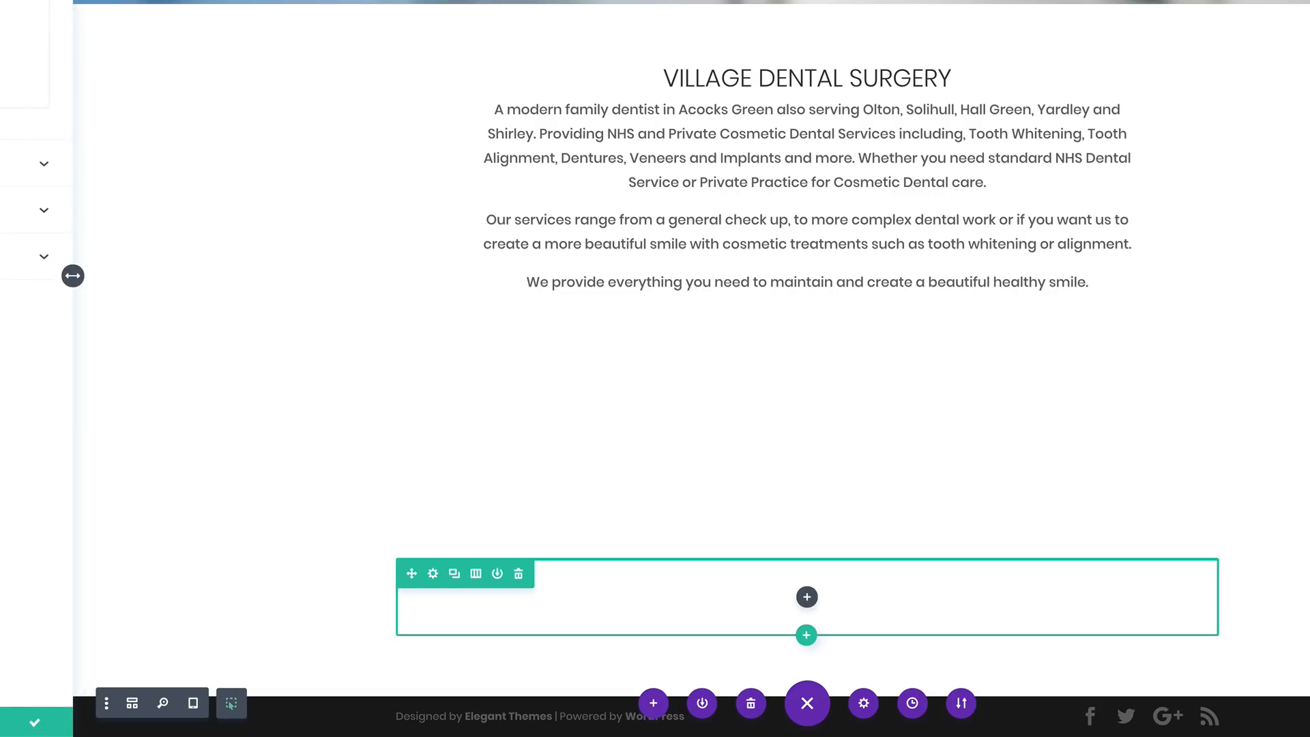
{"action": "left_click", "coordinate": [137, 103]}
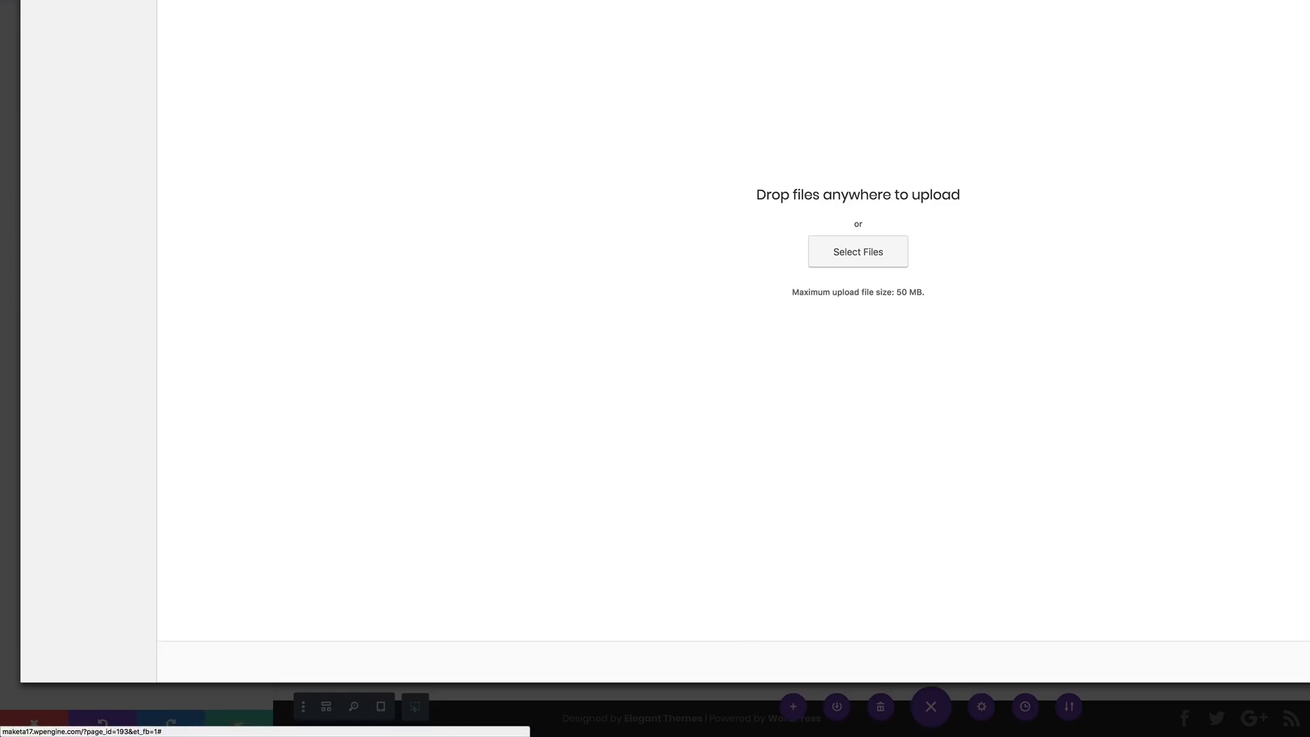
{"action": "left_click", "coordinate": [265, 2]}
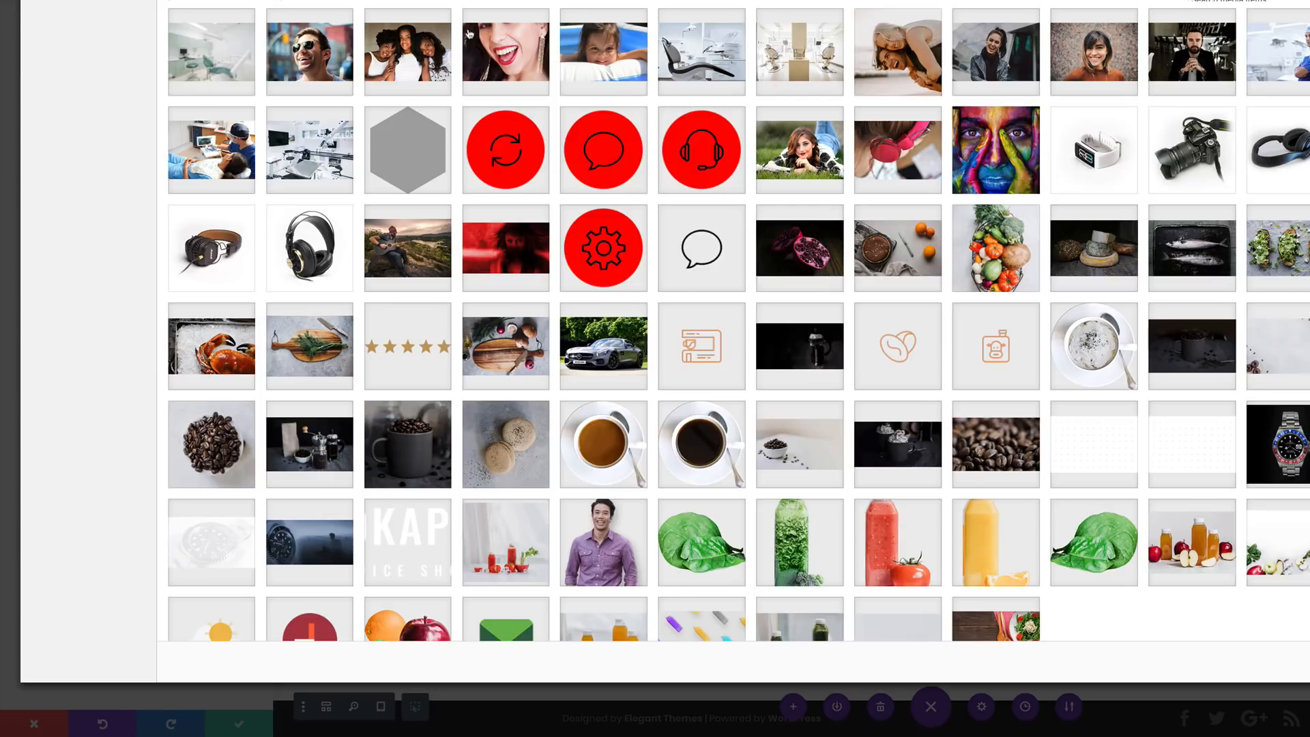
{"action": "left_click", "coordinate": [611, 55]}
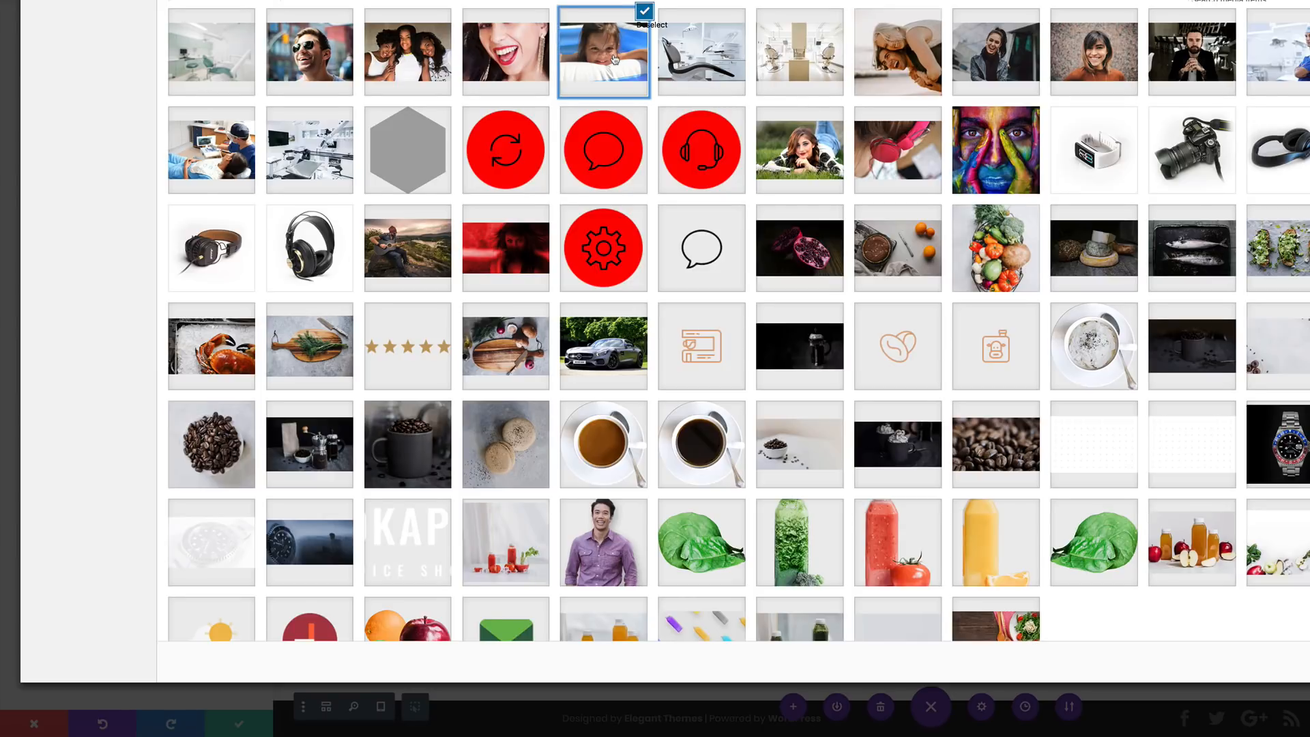
{"action": "left_click", "coordinate": [1227, 662]}
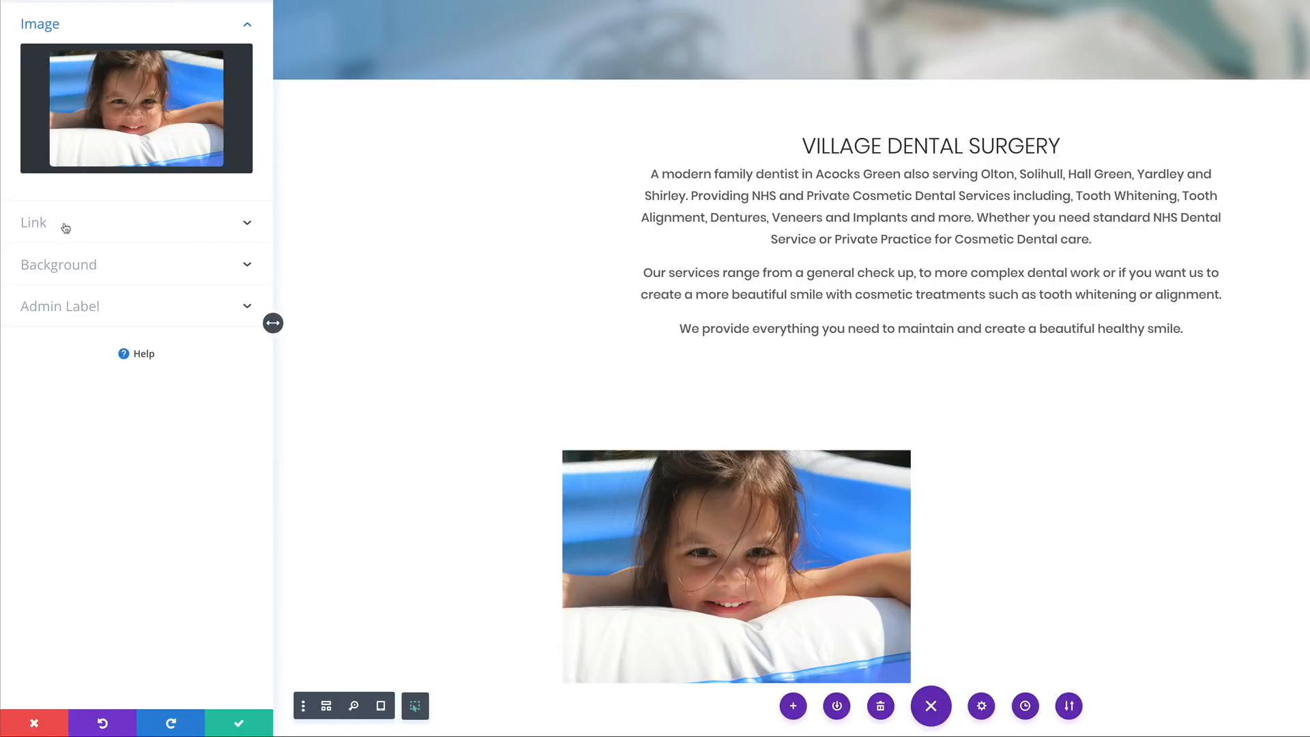
{"action": "left_click", "coordinate": [239, 723]}
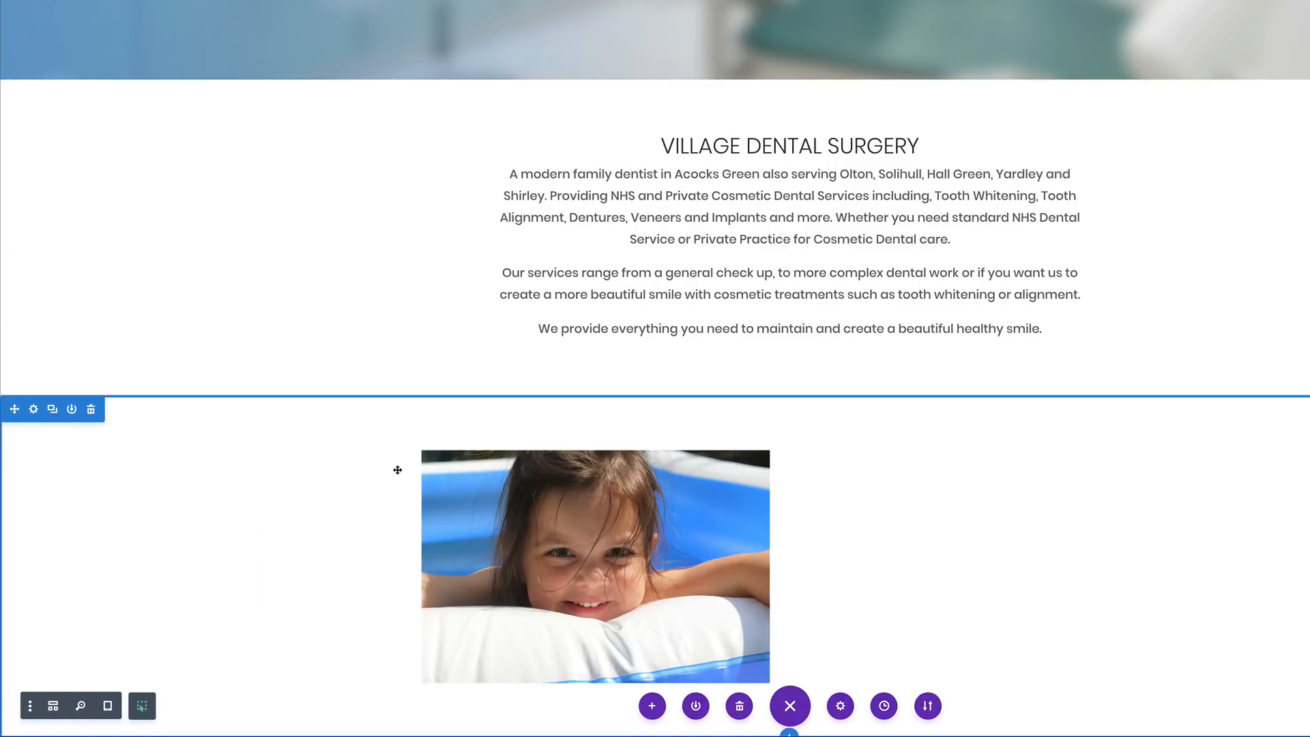
Make the image-and-text row fullwidth and give it a custom gutter width of 1.
{"action": "left_click", "coordinate": [453, 447]}
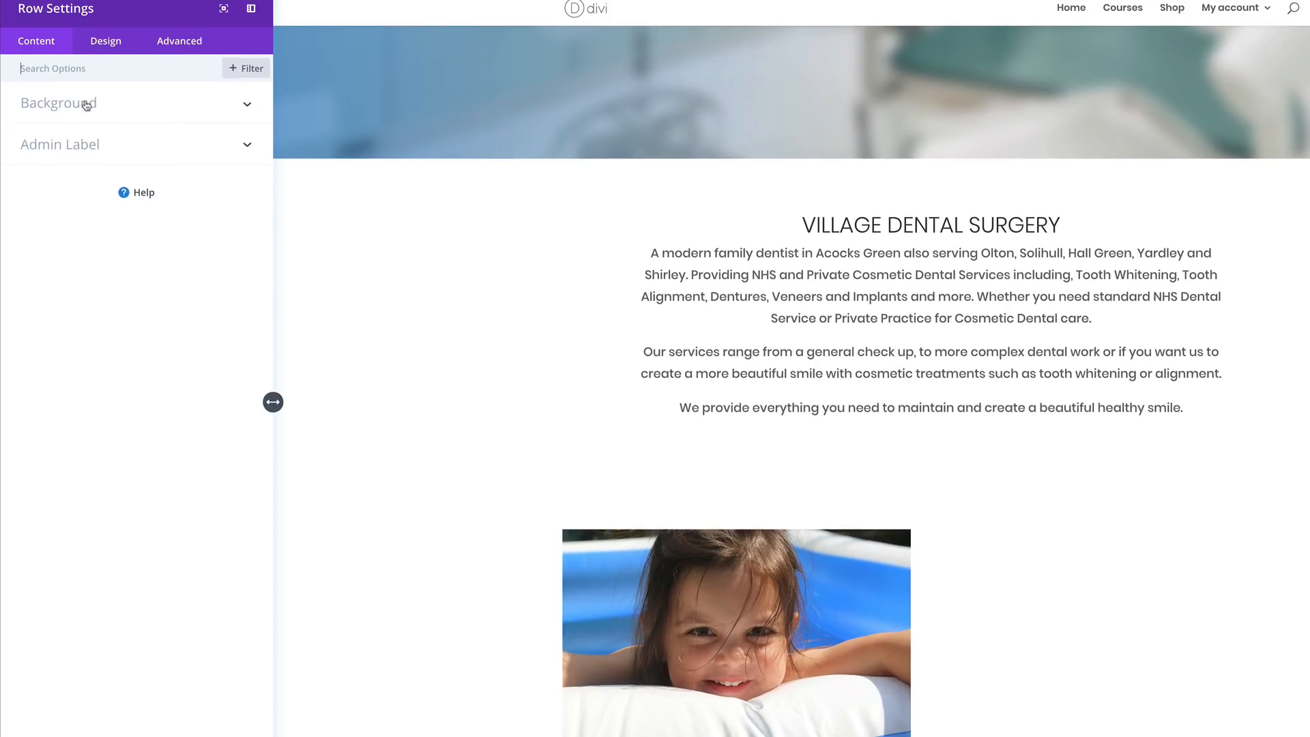
{"action": "left_click", "coordinate": [111, 43]}
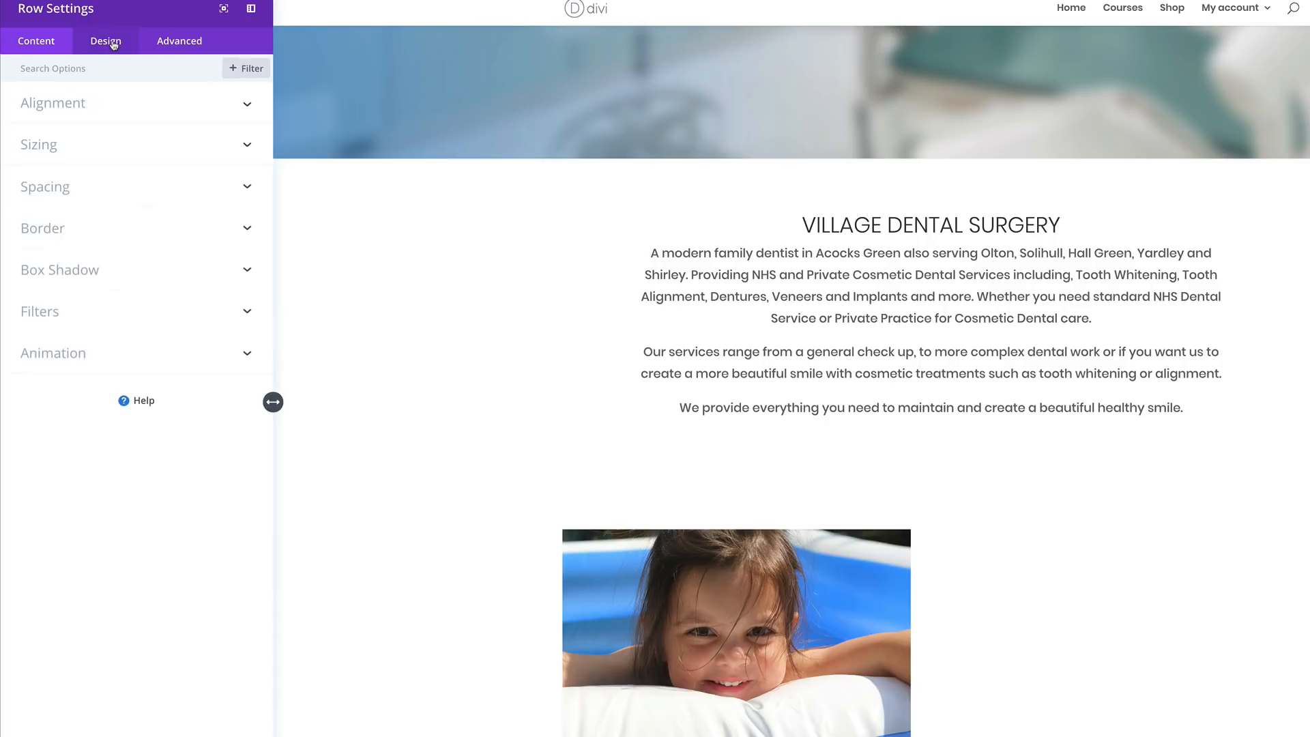
{"action": "left_click", "coordinate": [42, 149]}
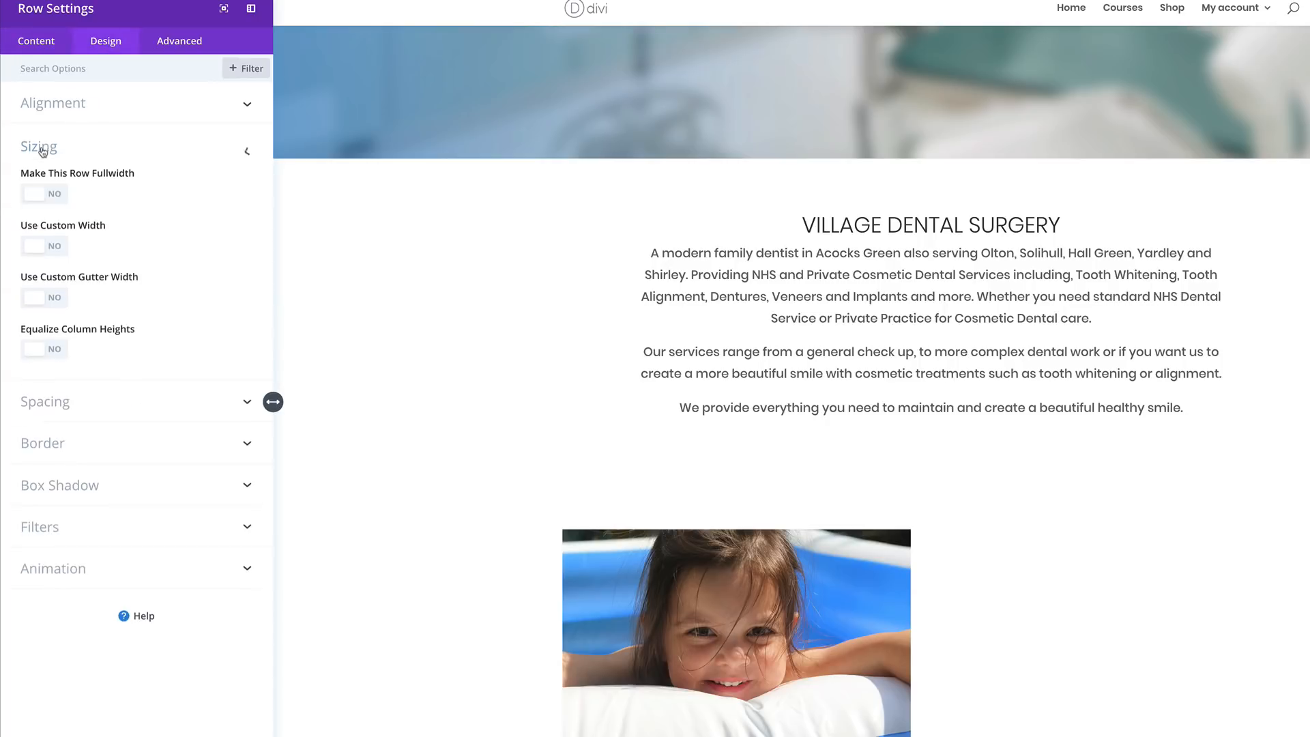
{"action": "left_click", "coordinate": [57, 201]}
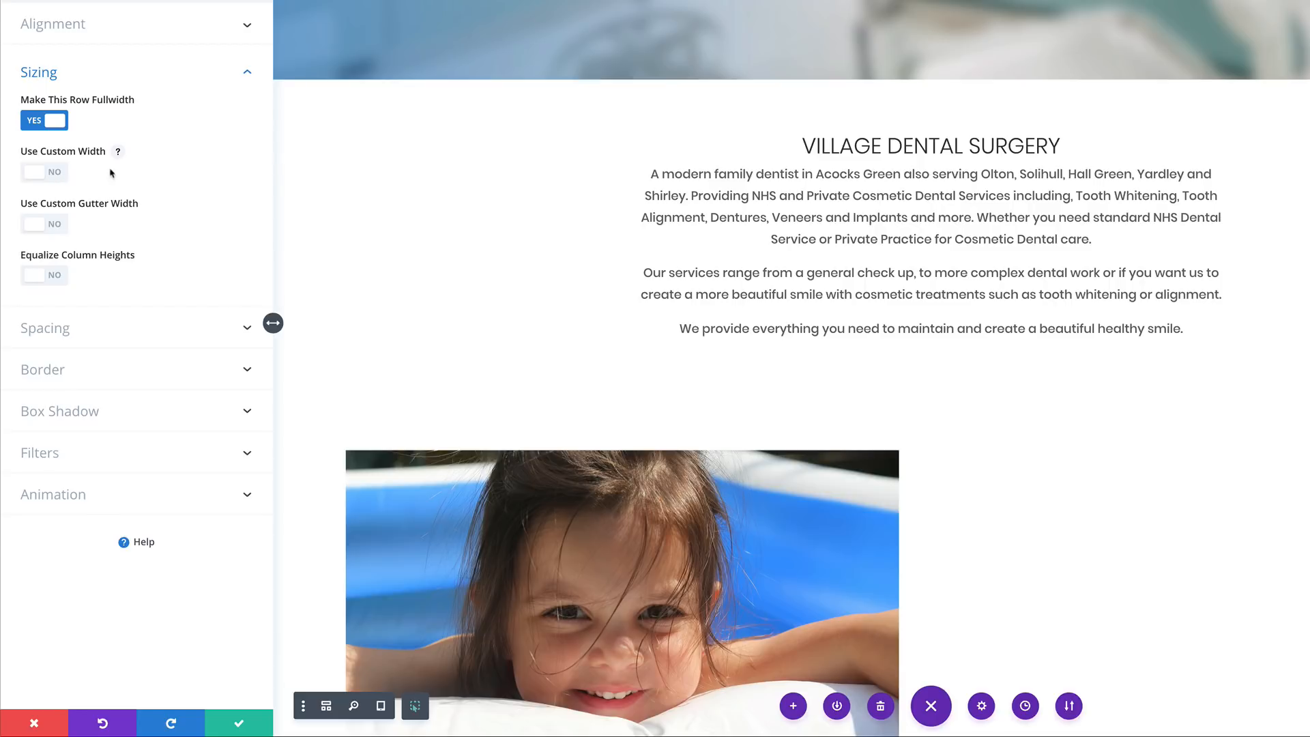
{"action": "left_click", "coordinate": [59, 226]}
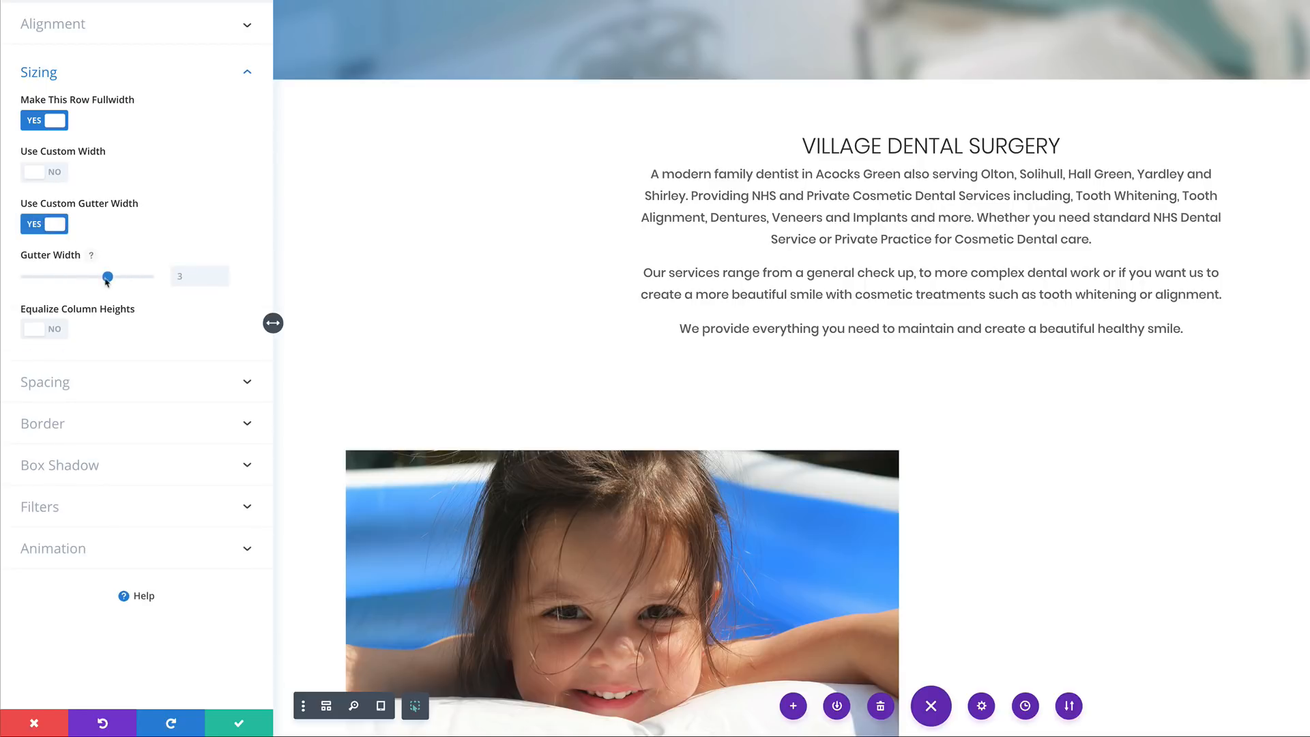
{"action": "left_click_drag", "start_coordinate": [108, 279], "coordinate": [6, 277]}
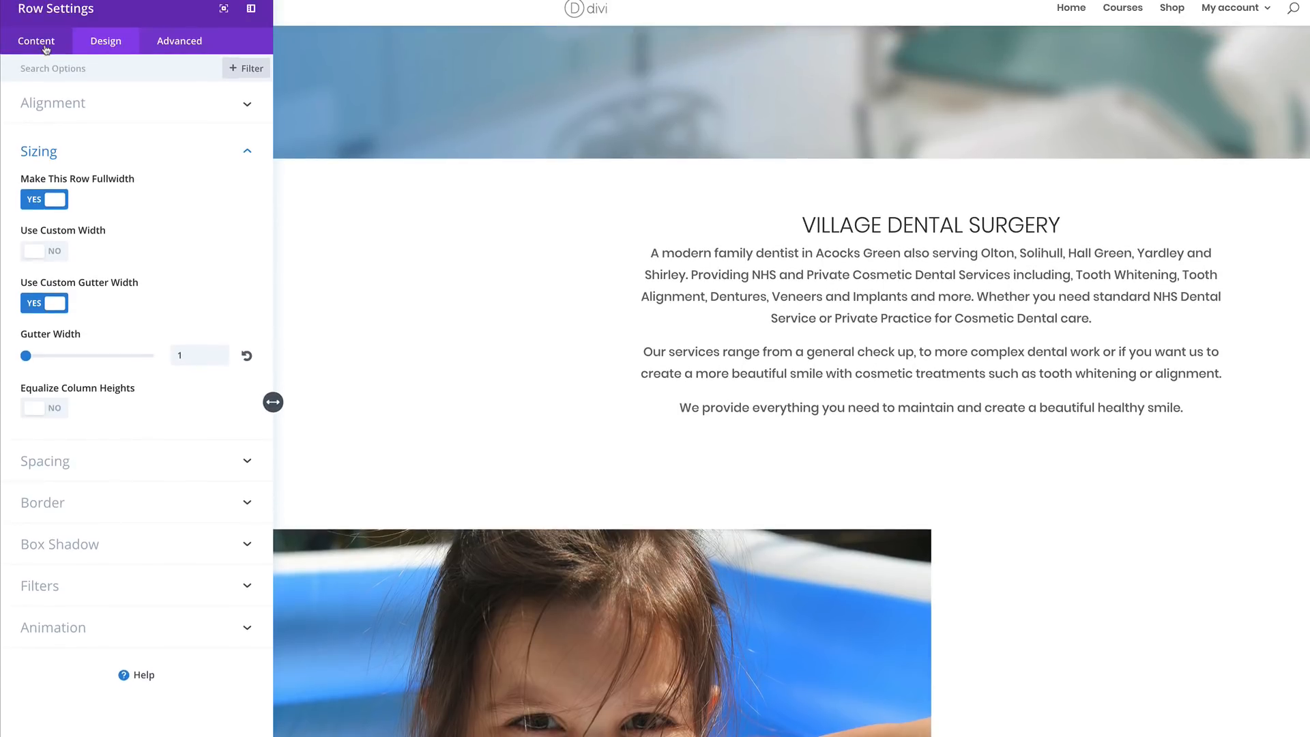
Set the row's Column 2 background colour to blue #0c71c3, and save the row settings.
{"action": "left_click", "coordinate": [41, 43]}
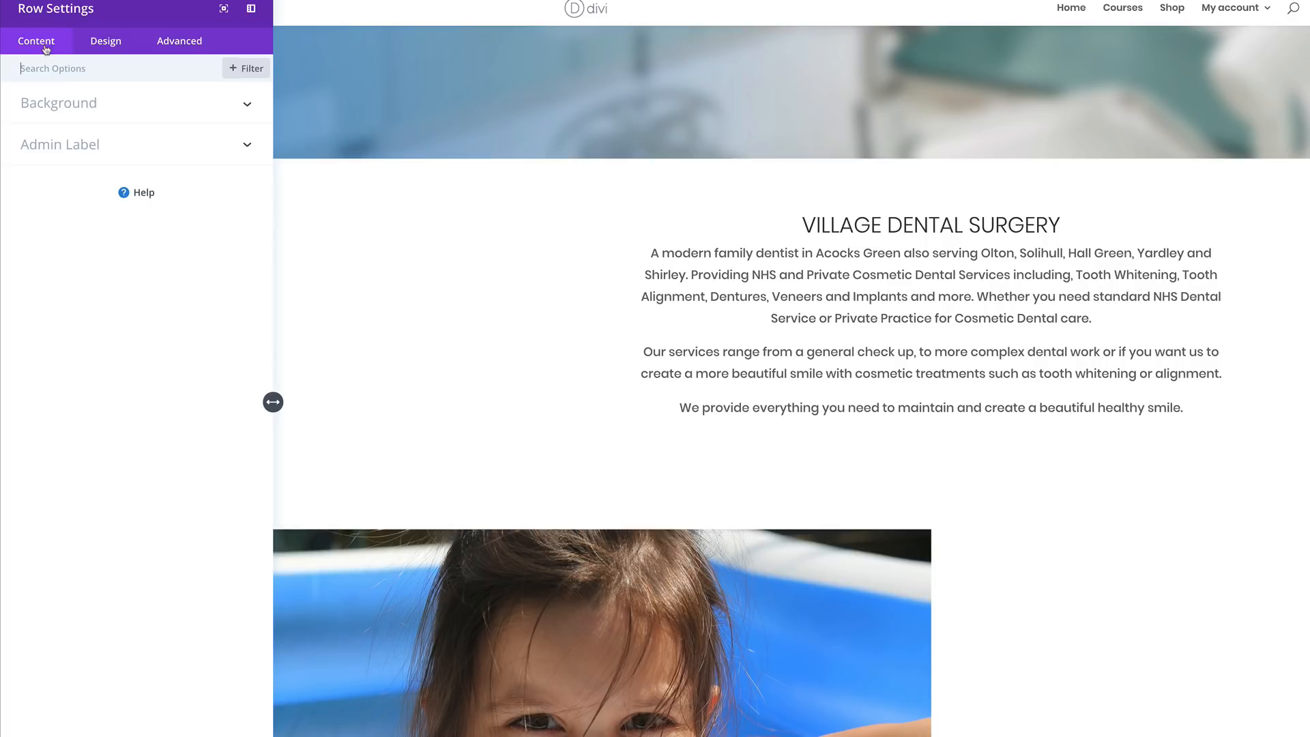
{"action": "left_click", "coordinate": [66, 106]}
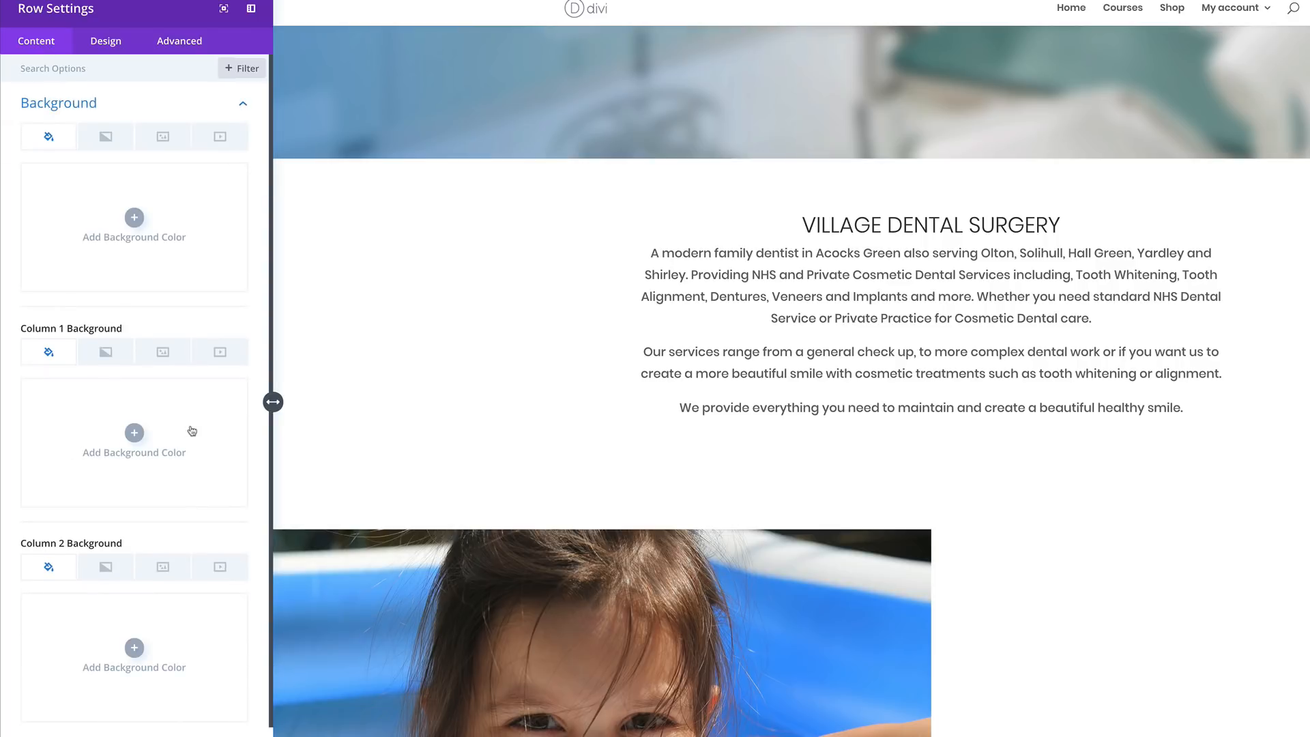
{"action": "scroll", "coordinate": [193, 430], "scroll_direction": "down", "scroll_amount": 1}
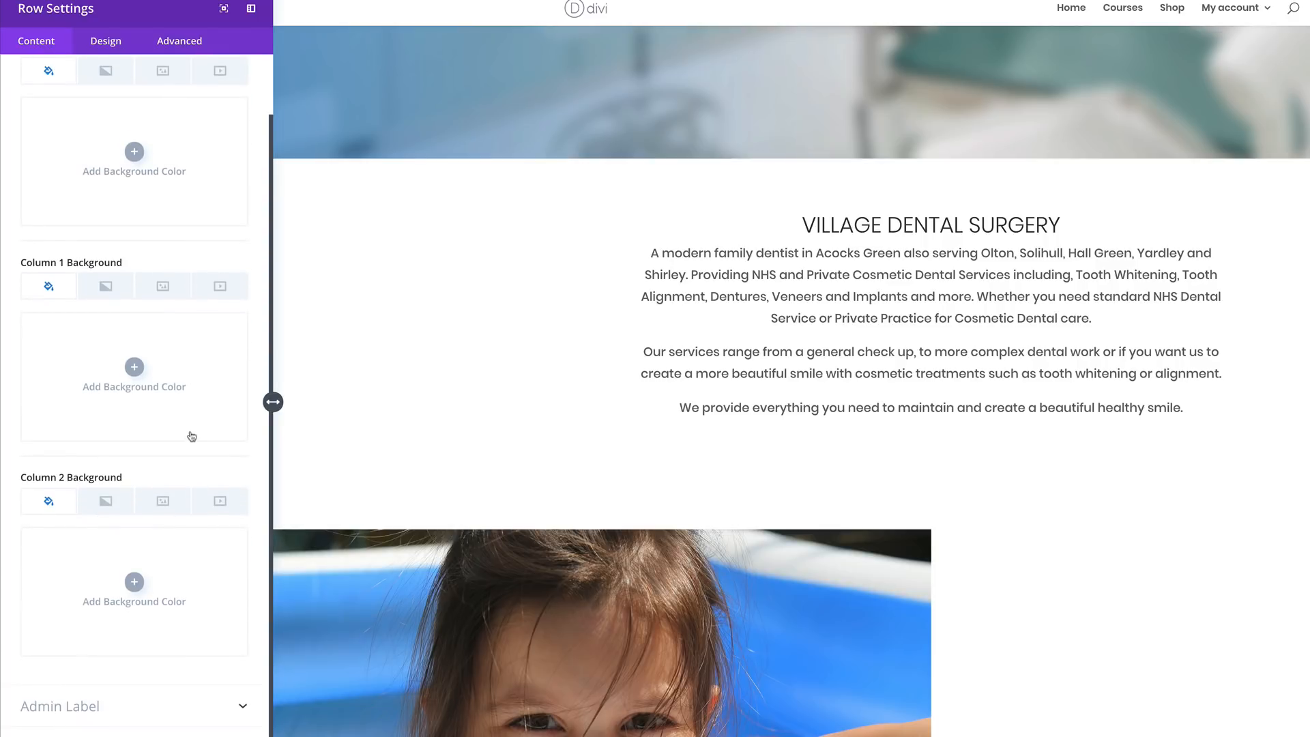
{"action": "left_click", "coordinate": [139, 583]}
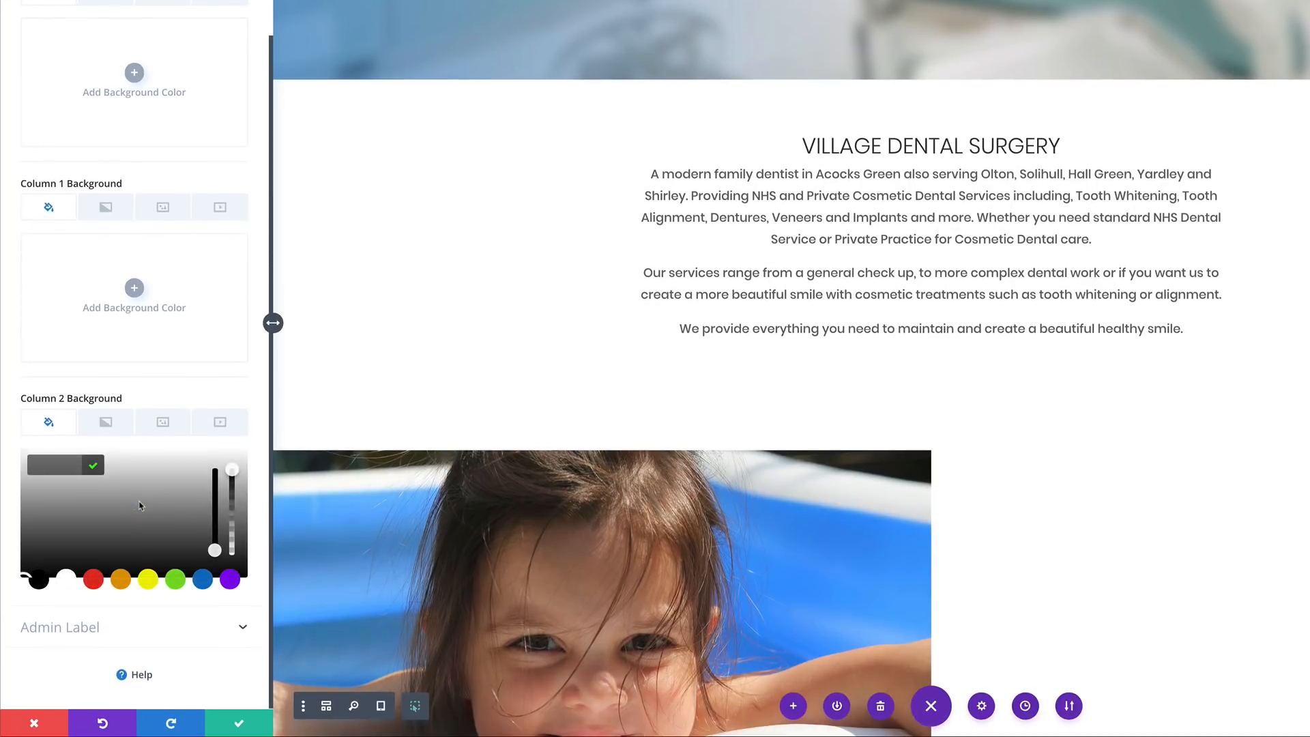
{"action": "left_click", "coordinate": [203, 581]}
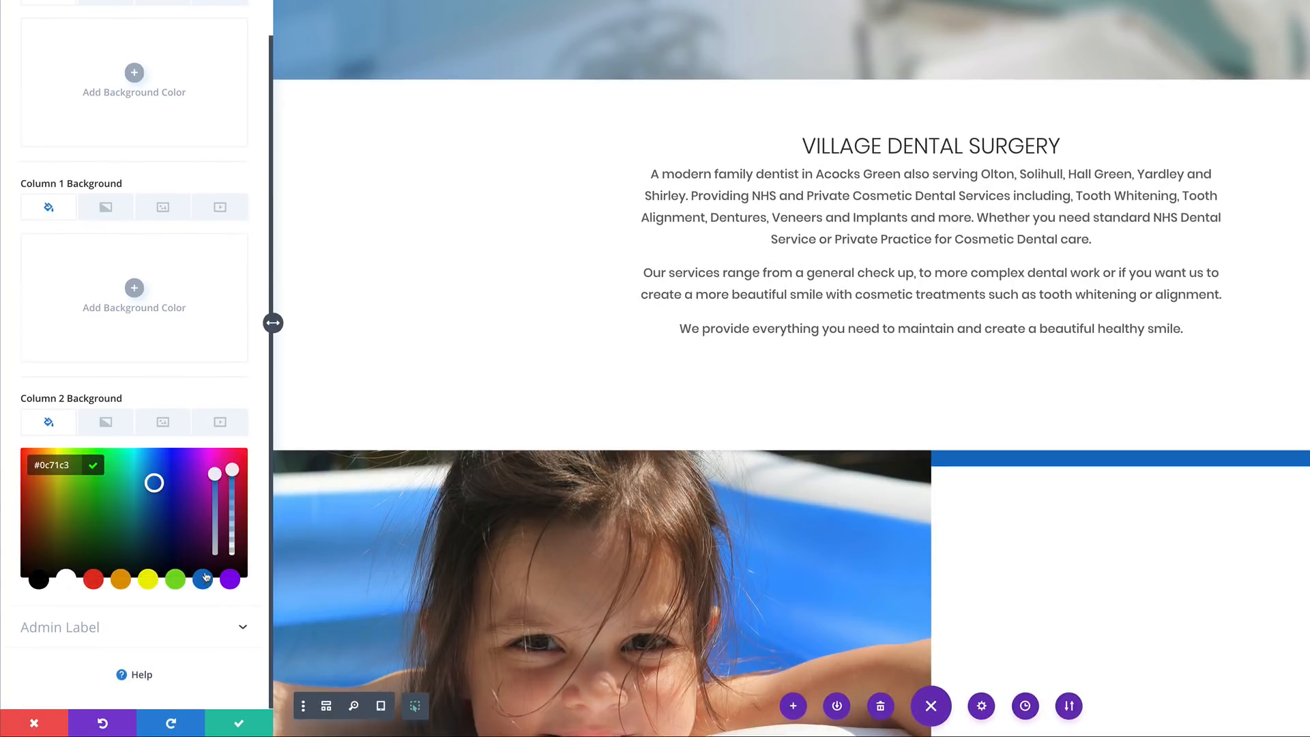
{"action": "left_click", "coordinate": [237, 726]}
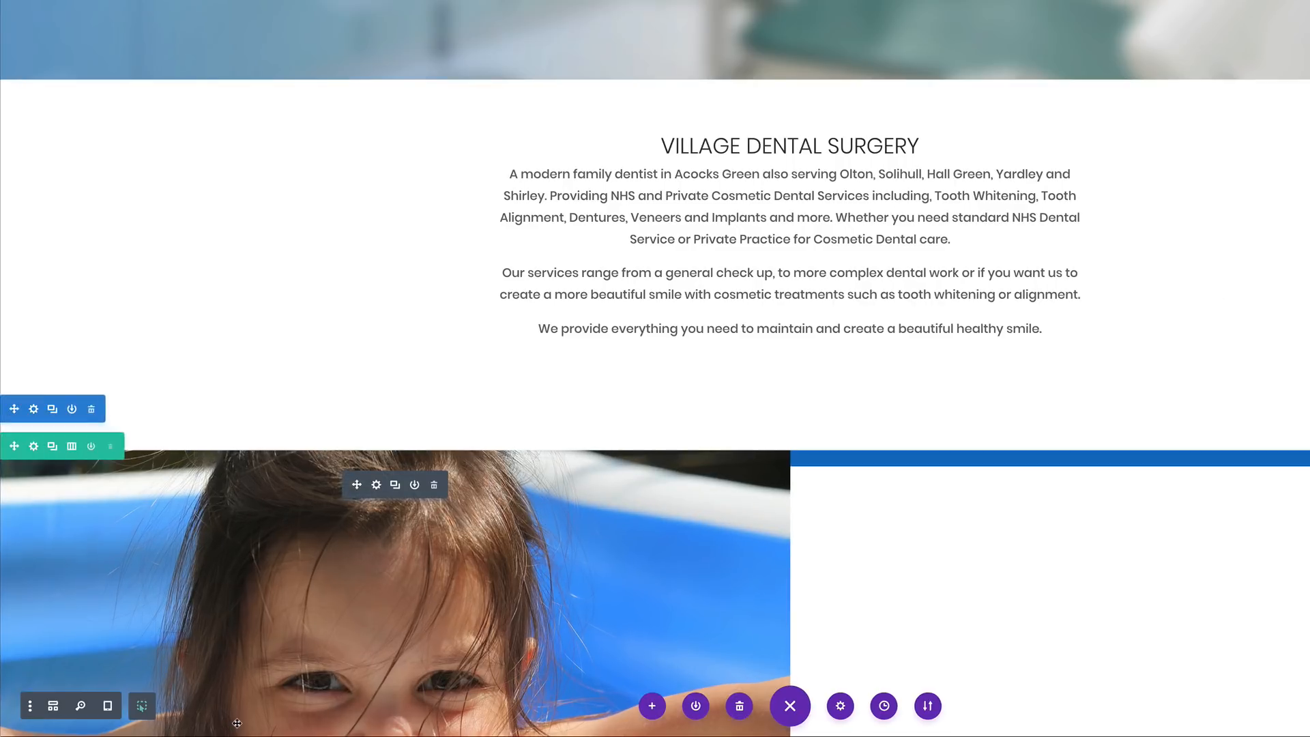
Fill the second column's Text module with the line "New Patients Welcome" and the paragraph welcoming NHS and Private patients, in the HTML source view.
{"action": "scroll", "coordinate": [736, 553], "scroll_direction": "down", "scroll_amount": 5}
{"action": "scroll", "coordinate": [737, 553], "scroll_direction": "up", "scroll_amount": 2}
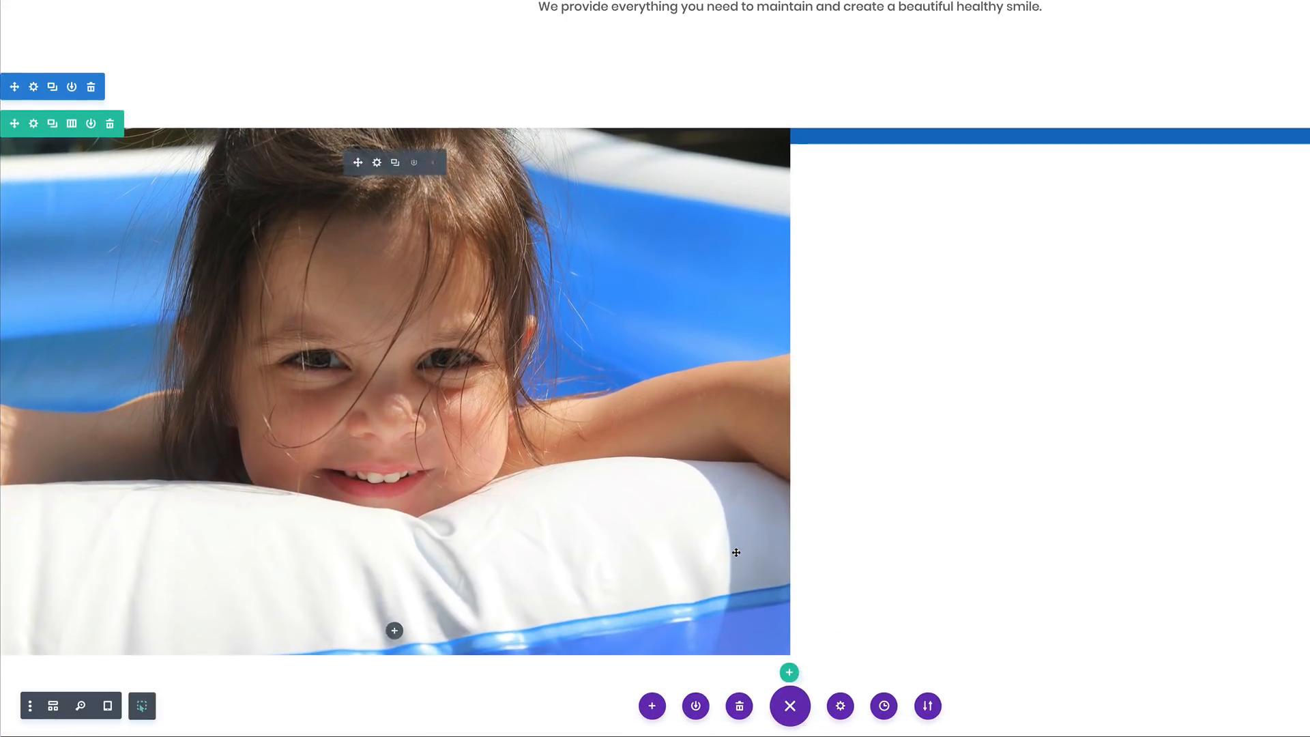
{"action": "mouse_move", "coordinate": [1182, 150]}
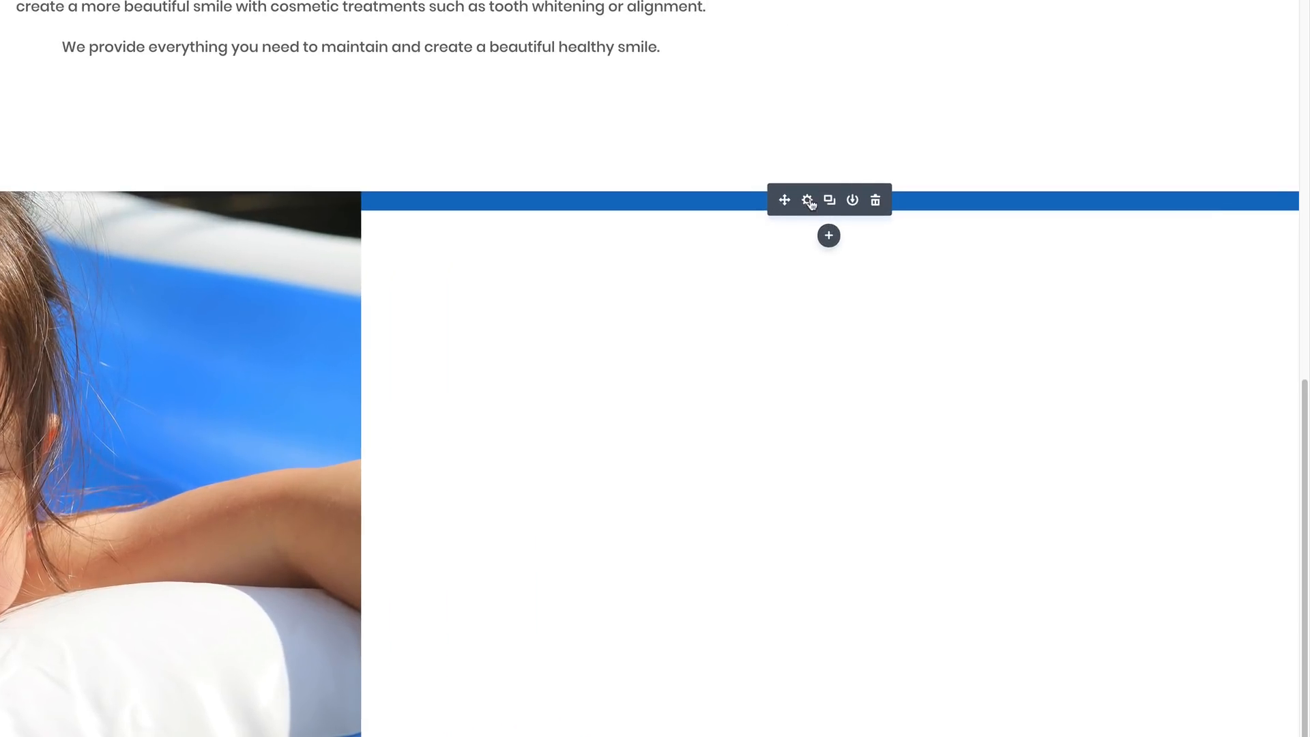
{"action": "left_click", "coordinate": [808, 201]}
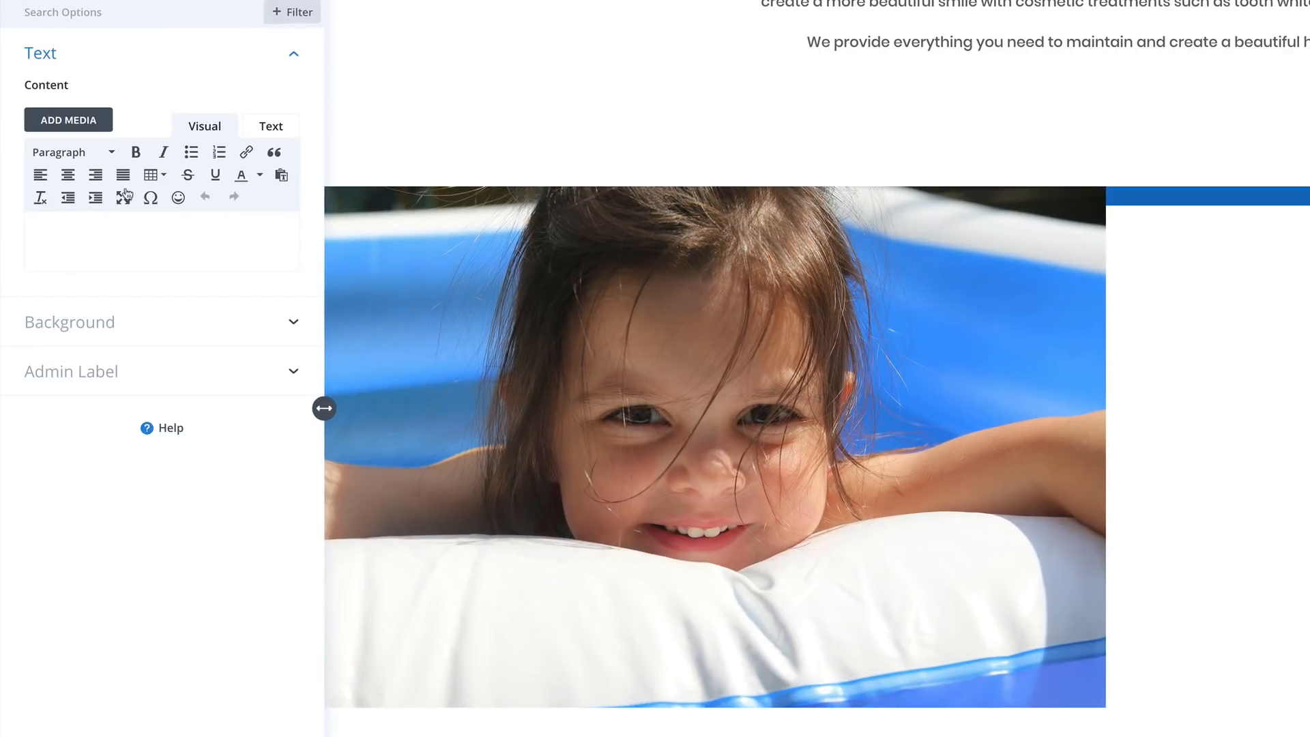
{"action": "left_click", "coordinate": [273, 129]}
{"action": "left_click", "coordinate": [113, 178]}
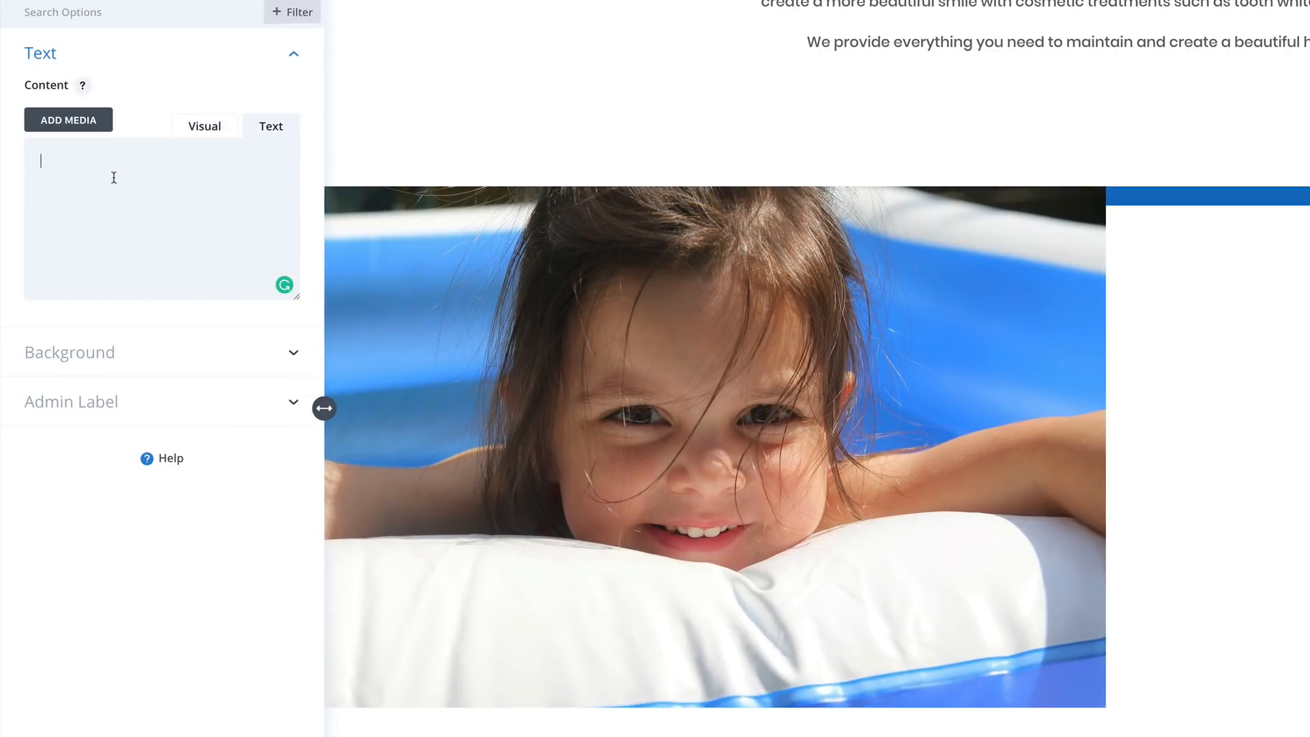
{"action": "type", "text": "New Patients Welcome We welcome all new patients whether you register NHS or Private you can be assured of our professional attention and care at all times."}
Wrap "New Patients Welcome" in <h3> tags to make it a heading, and review the module's formatted content.
{"action": "left_click", "coordinate": [207, 161]}
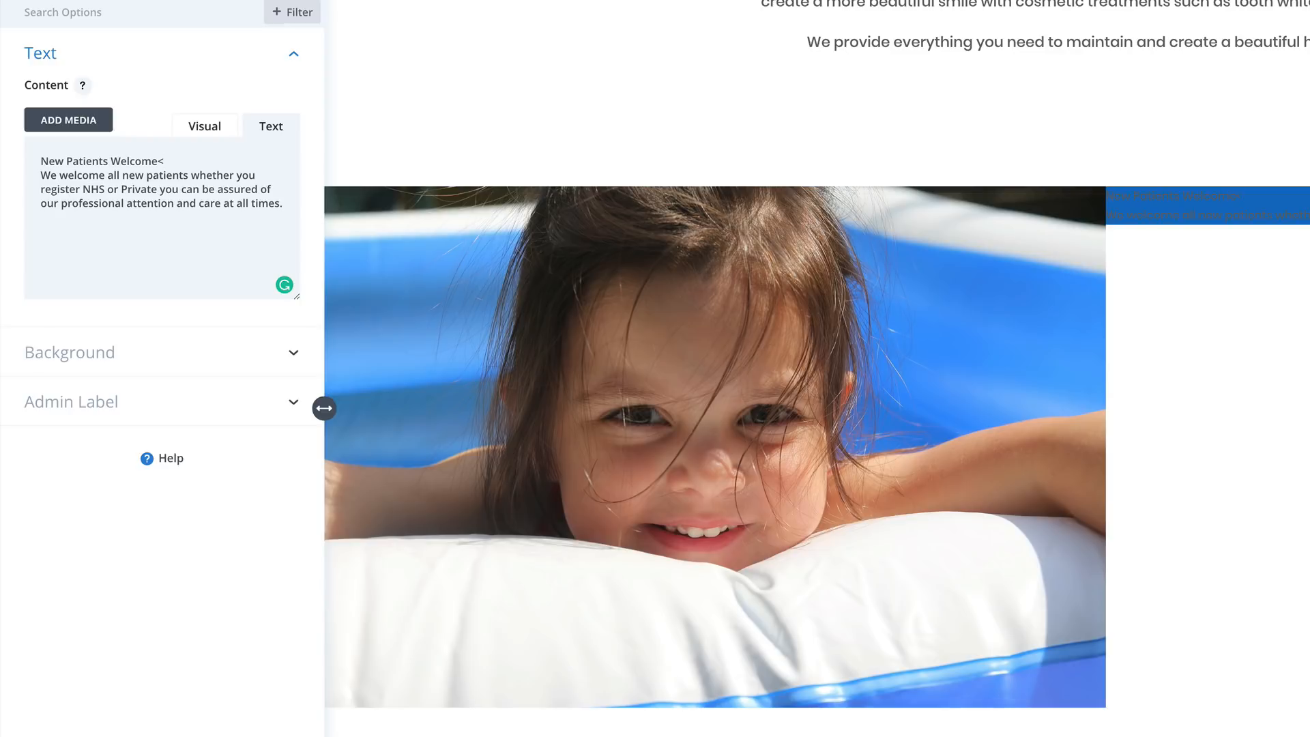
{"action": "type", "text": "</h3>"}
{"action": "left_click", "coordinate": [41, 161]}
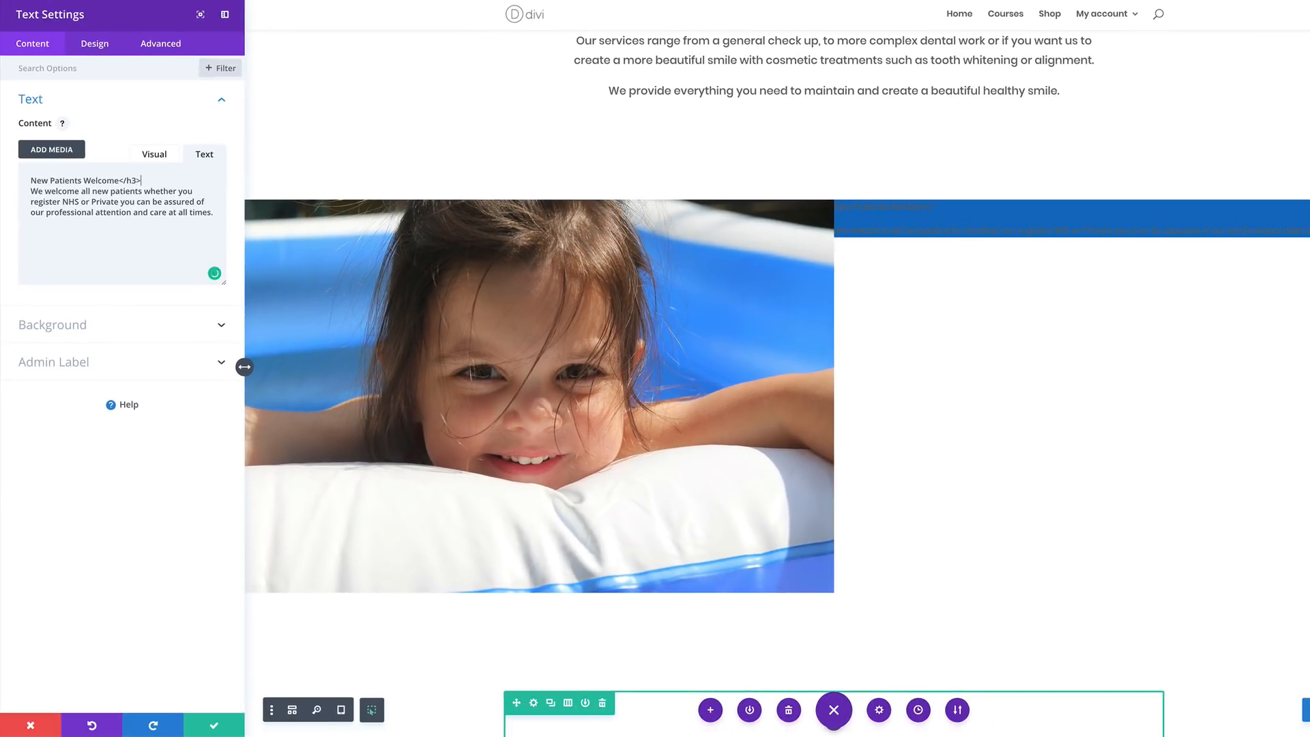
{"action": "type", "text": "<h3>"}
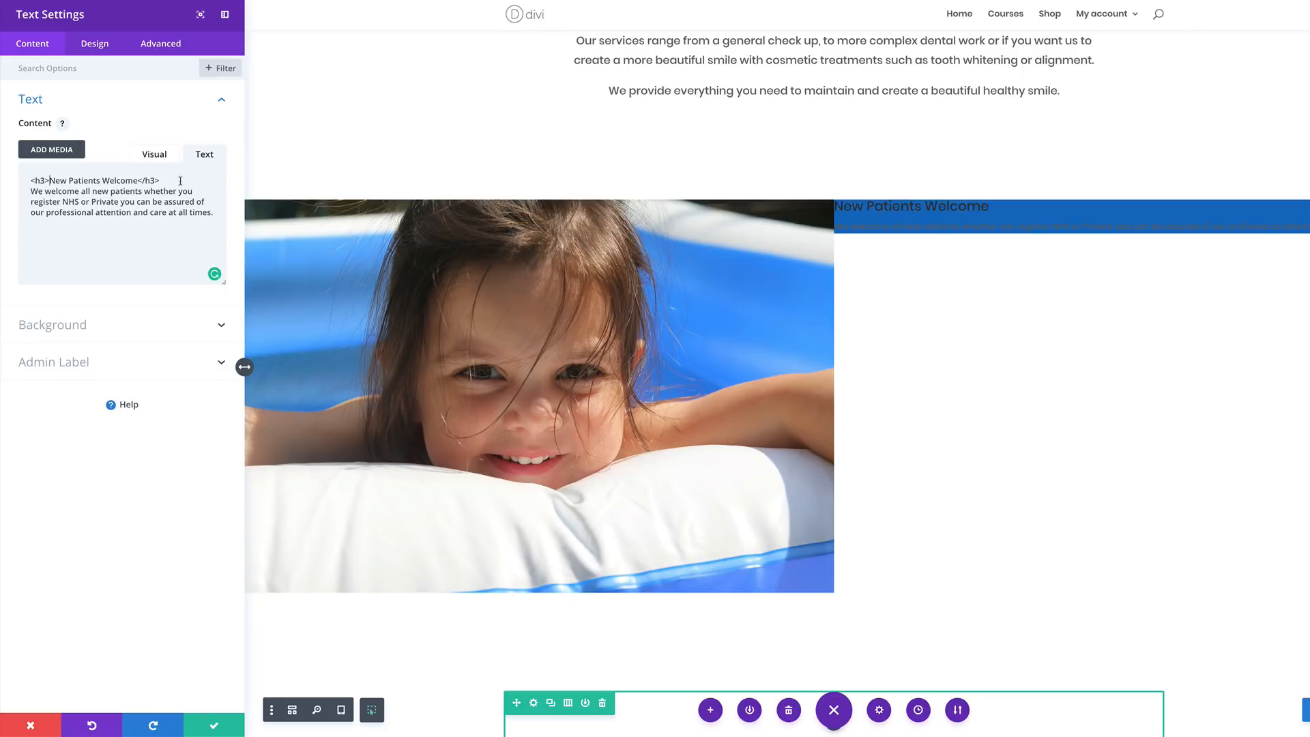
{"action": "key", "text": "Return"}
{"action": "left_click", "coordinate": [43, 46]}
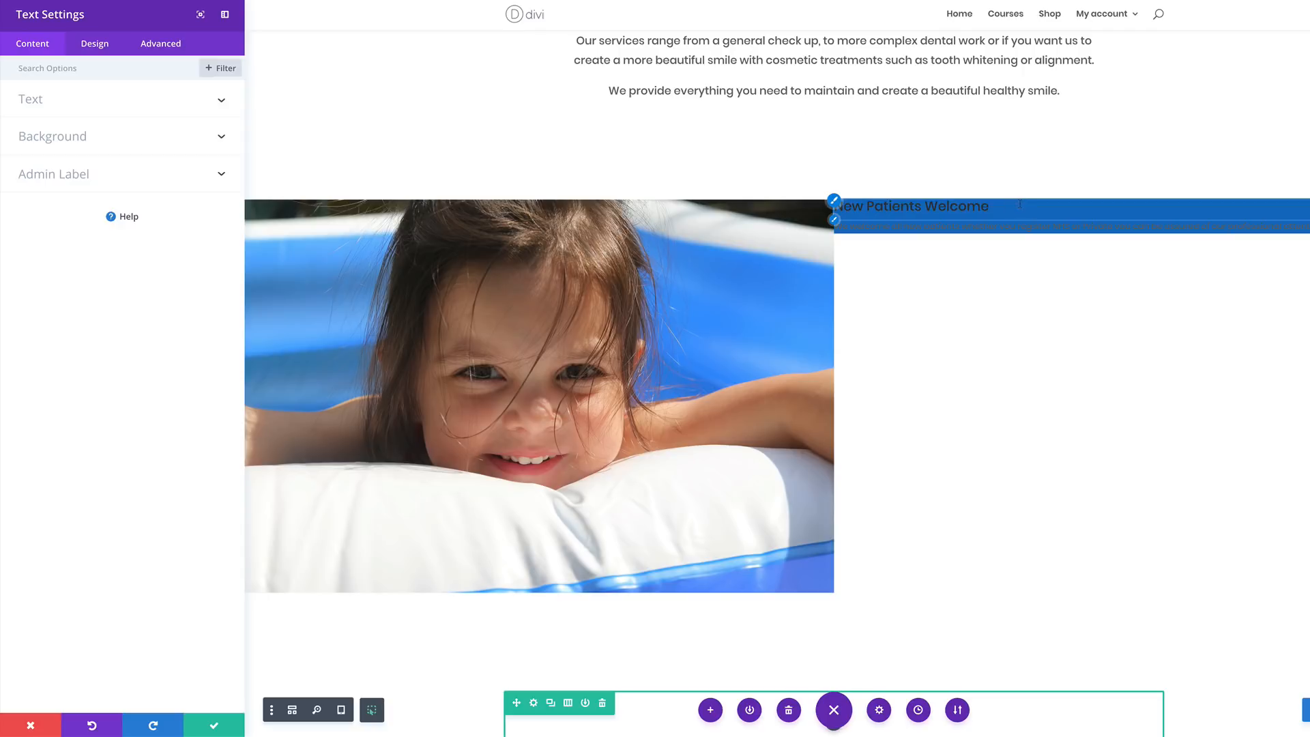
{"action": "left_click", "coordinate": [42, 101]}
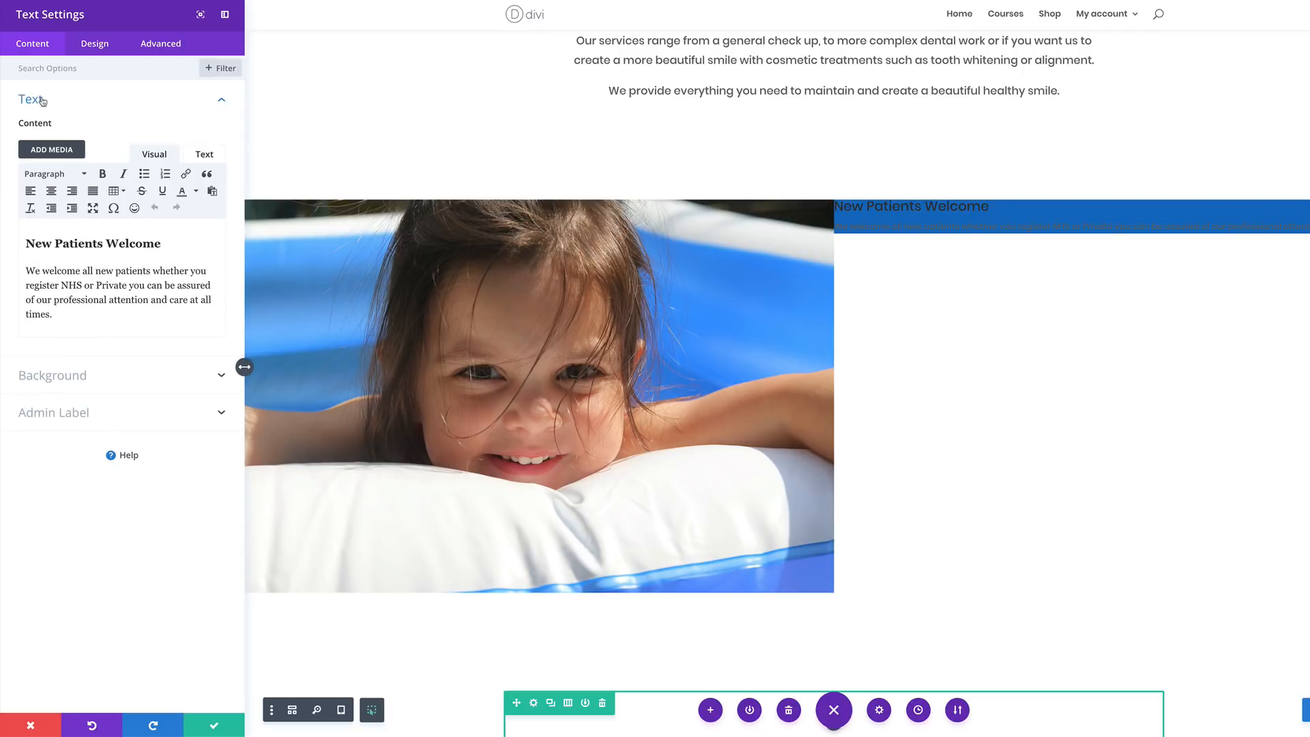
Set the Text module's body text colour to white (#ffffff) and its text orientation to centred.
{"action": "left_click", "coordinate": [103, 46]}
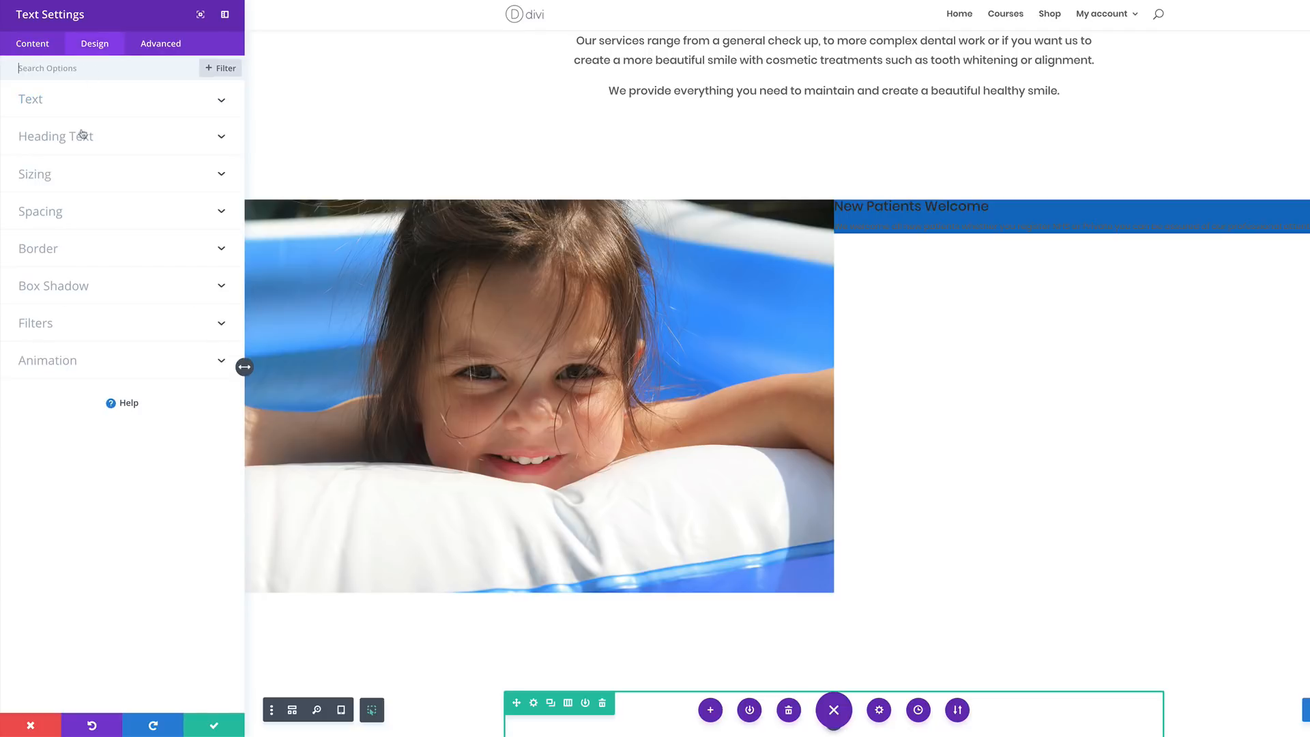
{"action": "left_click", "coordinate": [43, 102]}
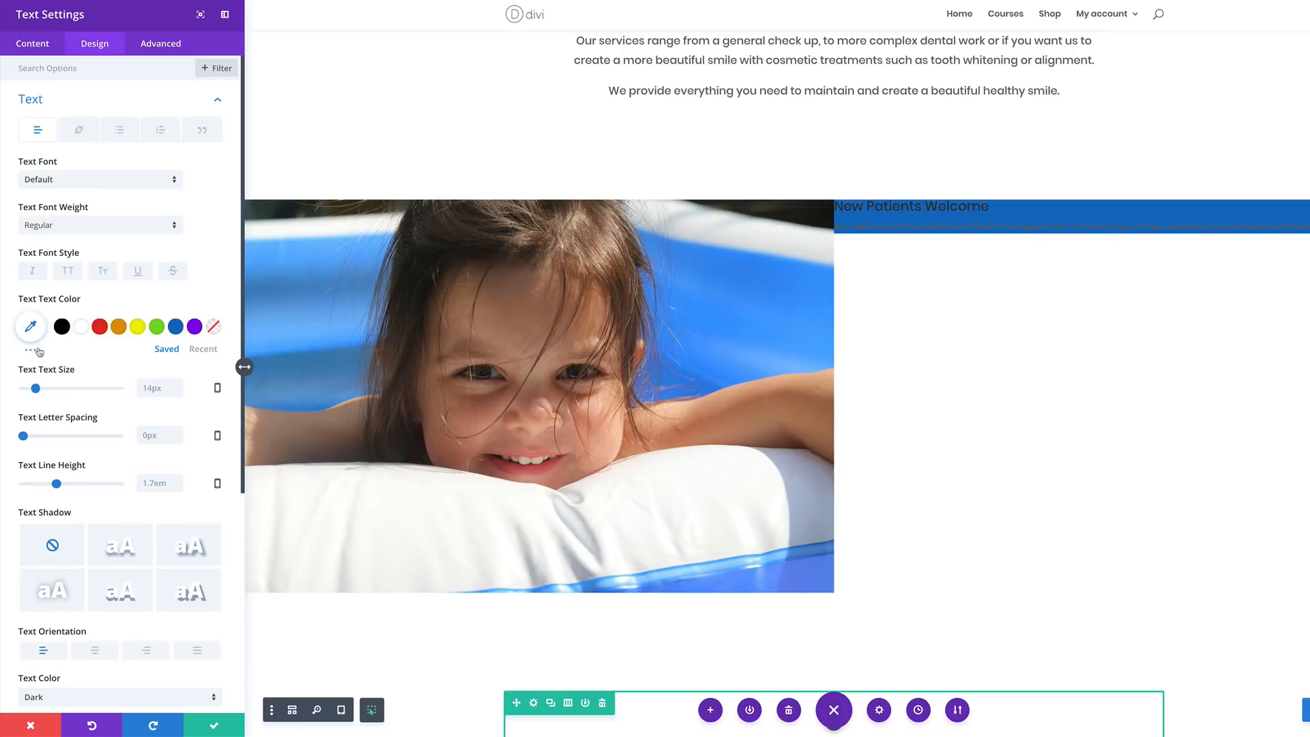
{"action": "left_click", "coordinate": [81, 328]}
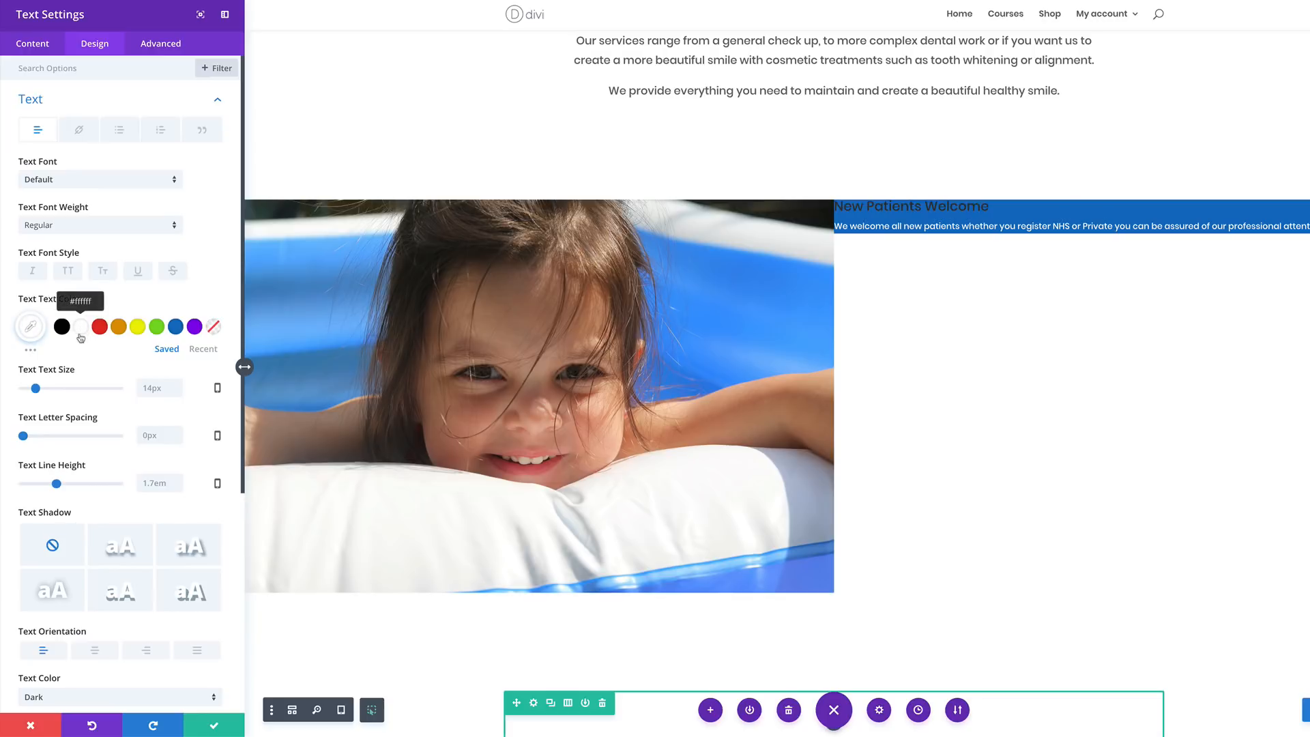
{"action": "scroll", "coordinate": [103, 449], "scroll_direction": "down", "scroll_amount": 2}
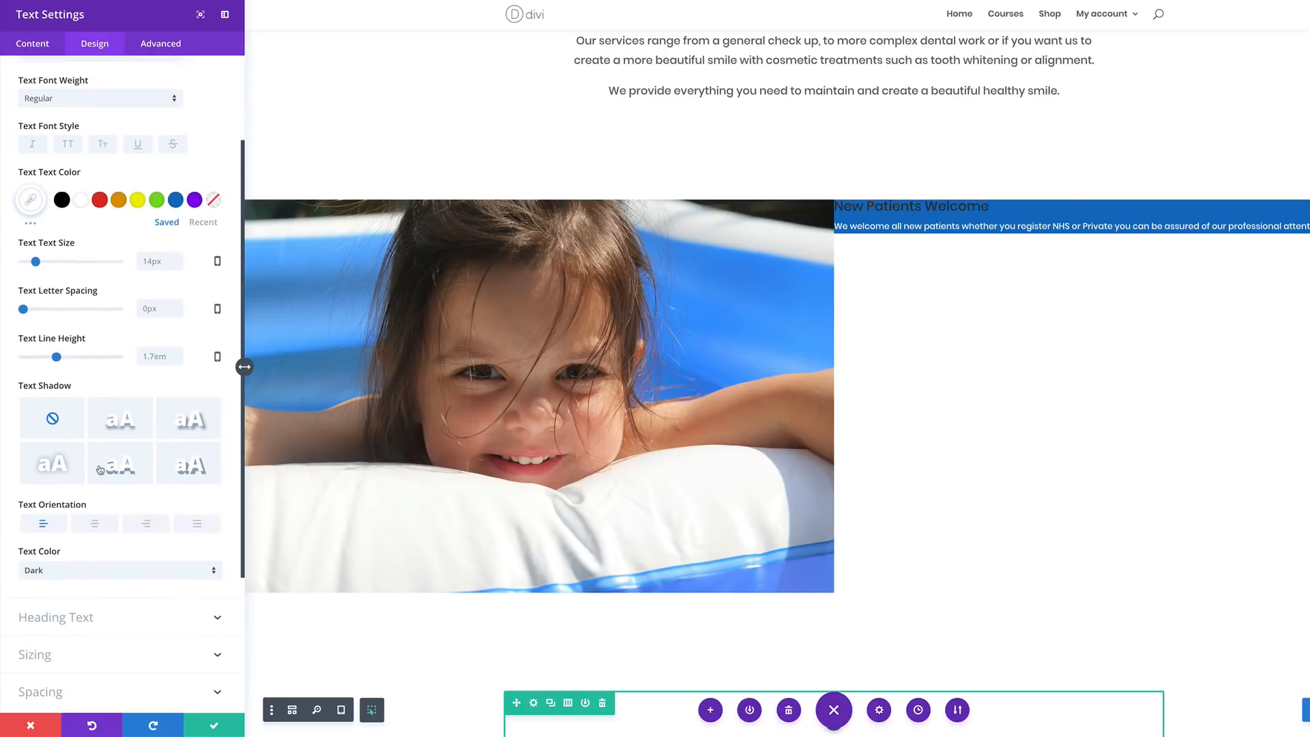
{"action": "left_click", "coordinate": [94, 523]}
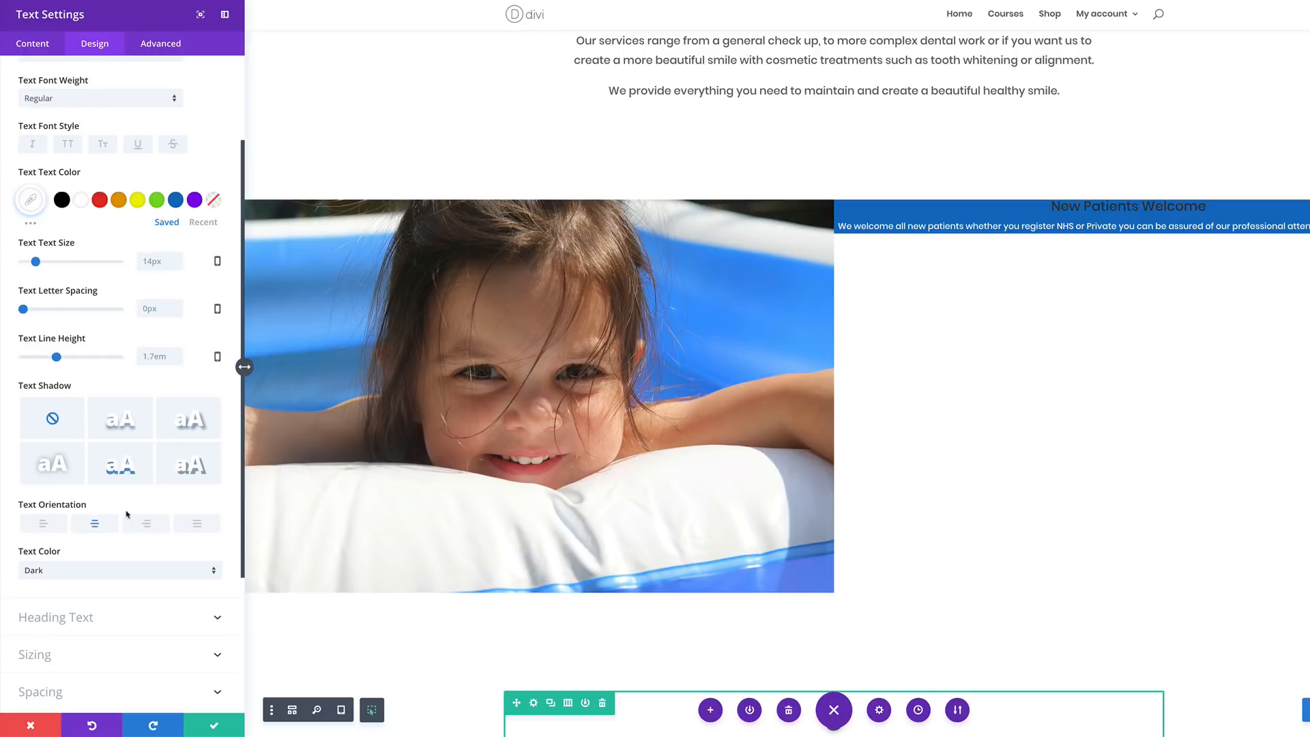
Set the Text module's H1 heading text colour to white (#ffffff).
{"action": "scroll", "coordinate": [127, 529], "scroll_direction": "down", "scroll_amount": 1}
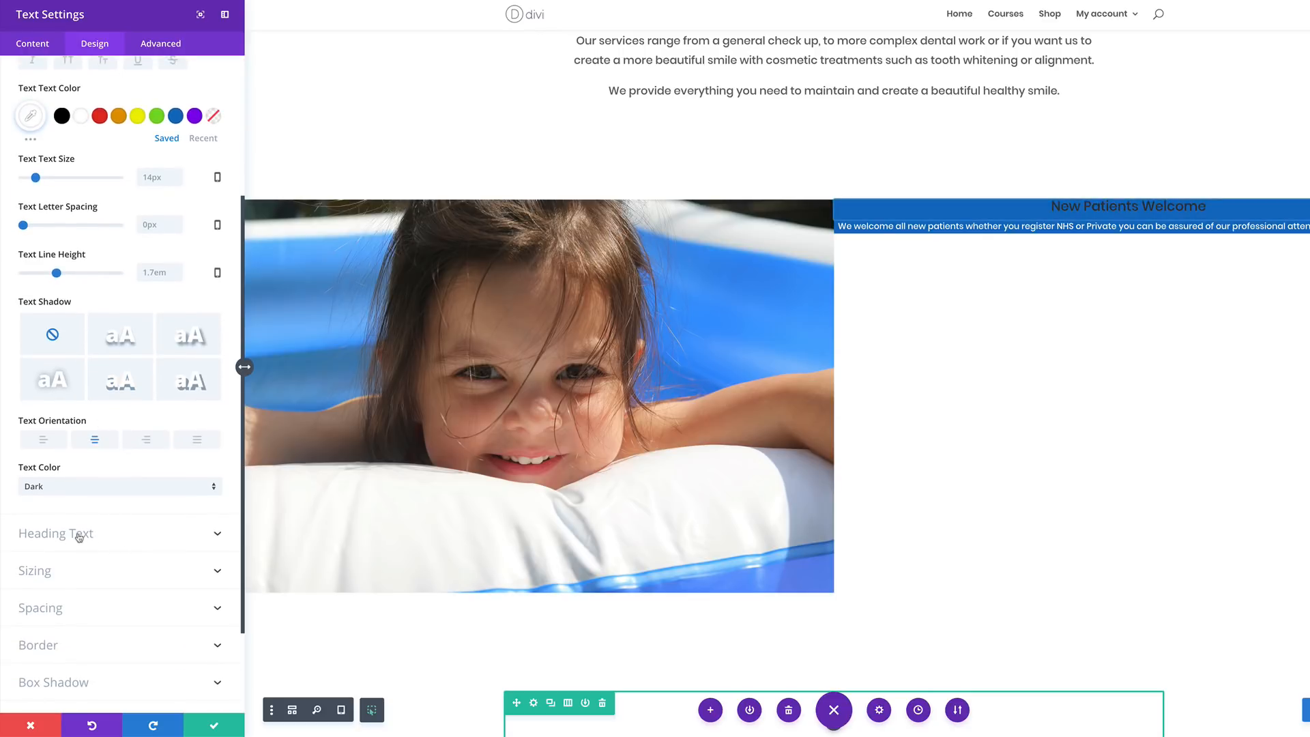
{"action": "left_click", "coordinate": [79, 534]}
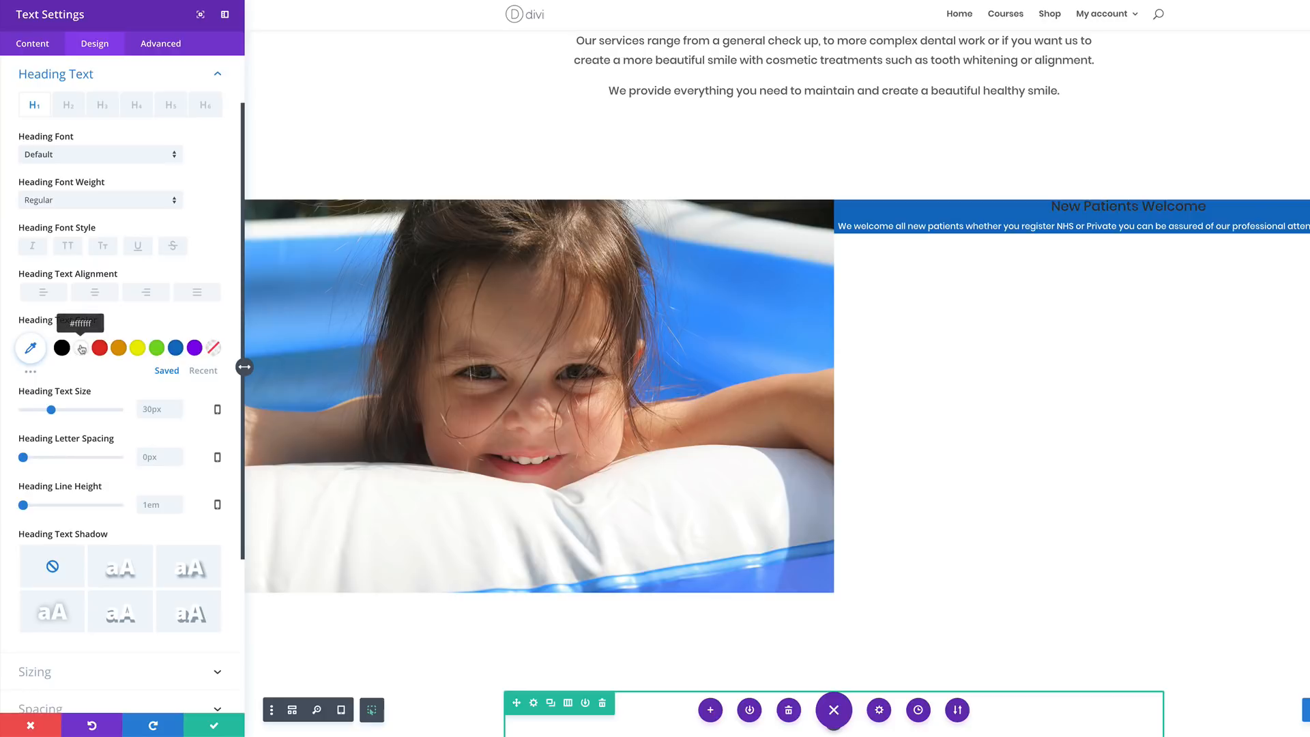
{"action": "left_click", "coordinate": [81, 349]}
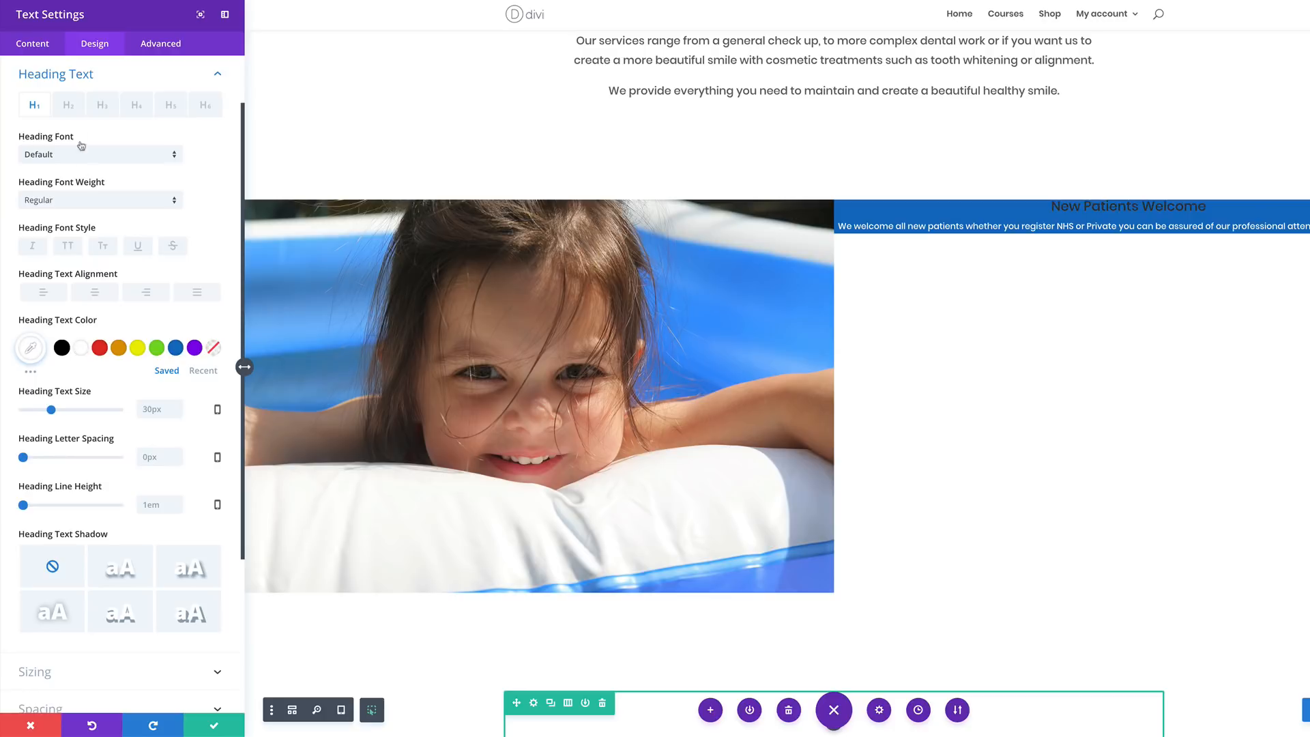
Set the Text module's H3 heading text colour to white.
{"action": "left_click", "coordinate": [102, 105]}
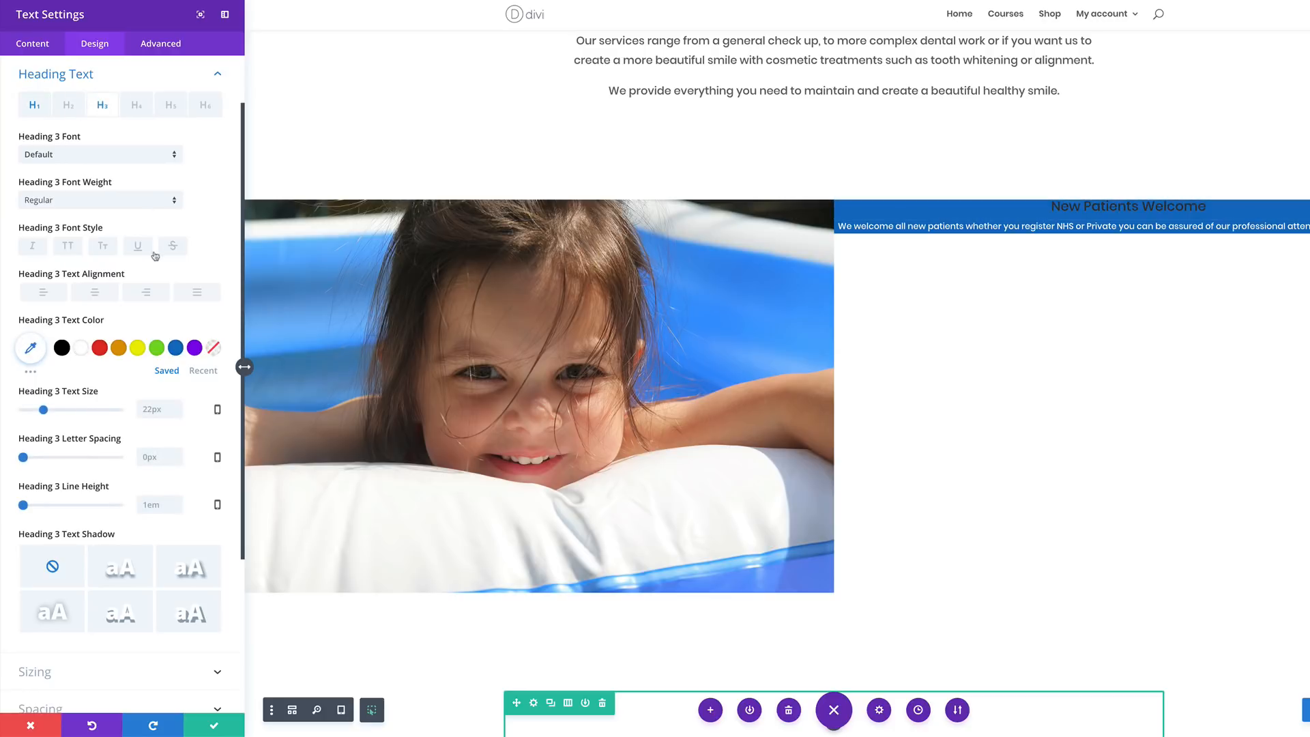
{"action": "left_click", "coordinate": [80, 348]}
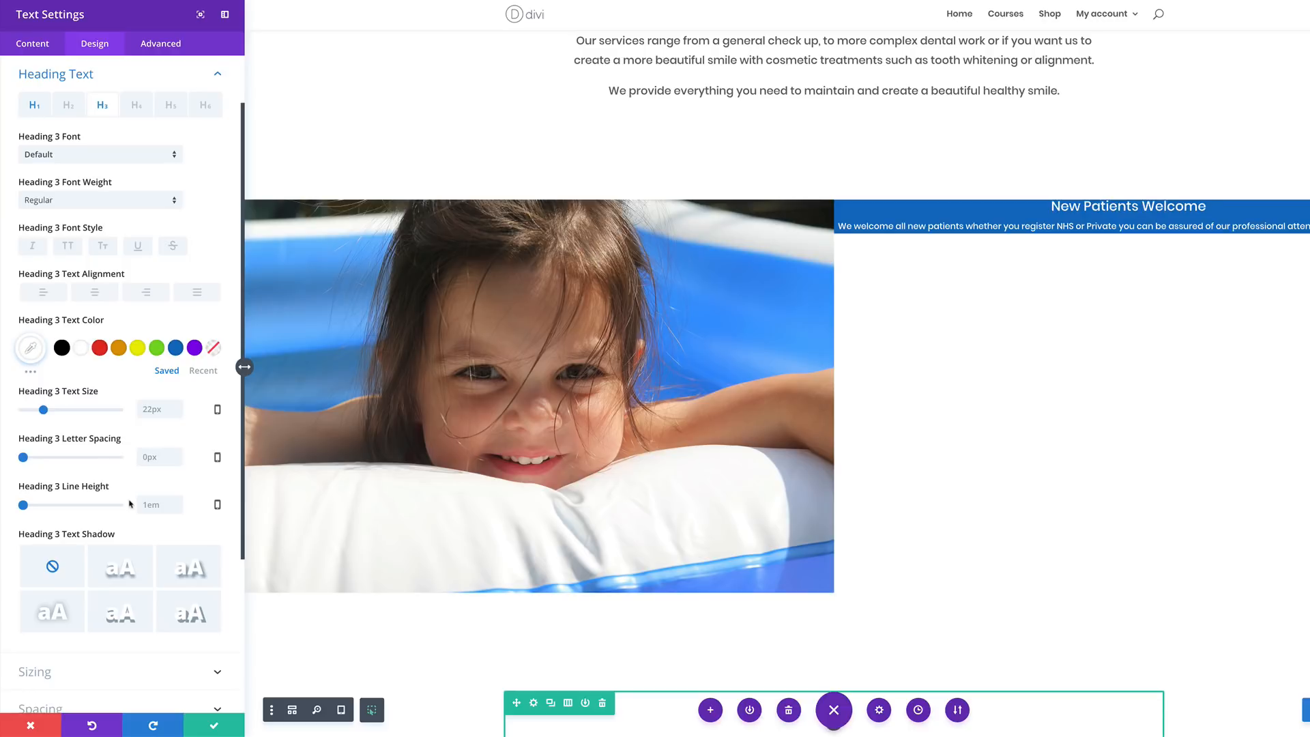
Set the Text module's width to 60%, centre its module alignment, and save the module settings.
{"action": "scroll", "coordinate": [130, 504], "scroll_direction": "down", "scroll_amount": 3}
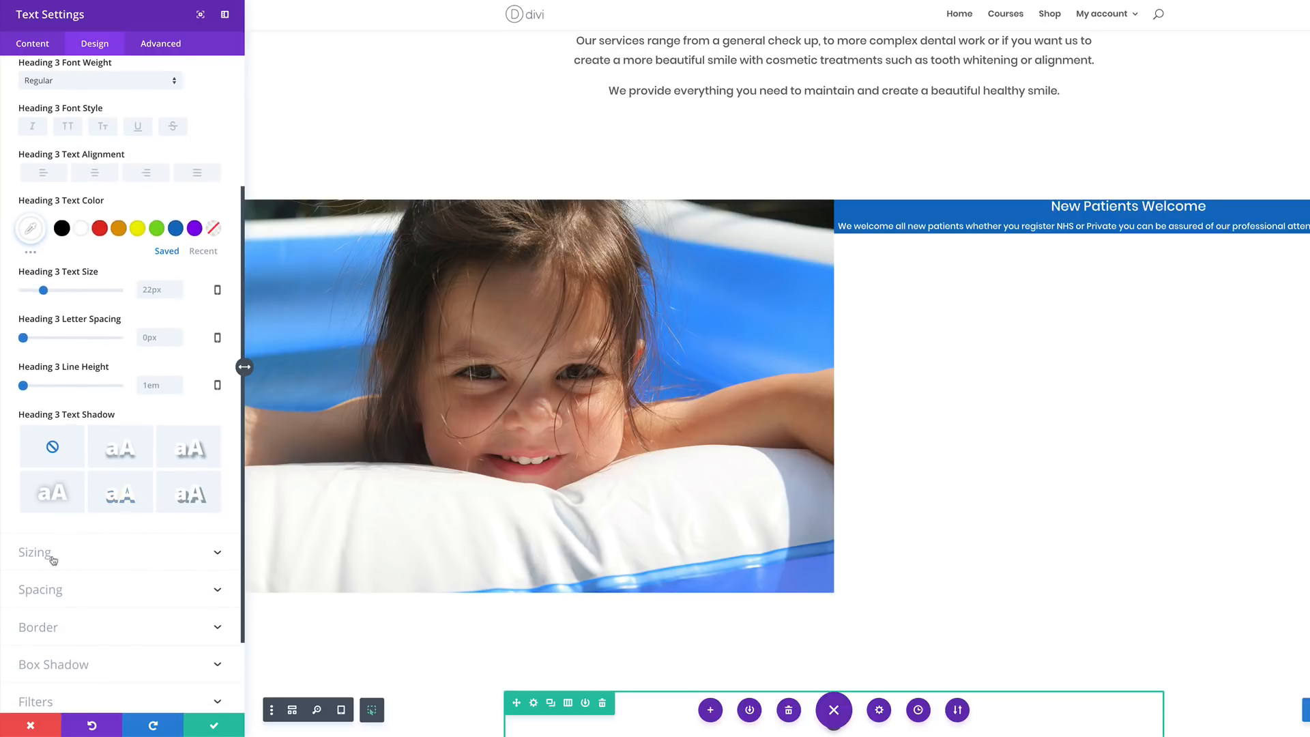
{"action": "left_click", "coordinate": [53, 558]}
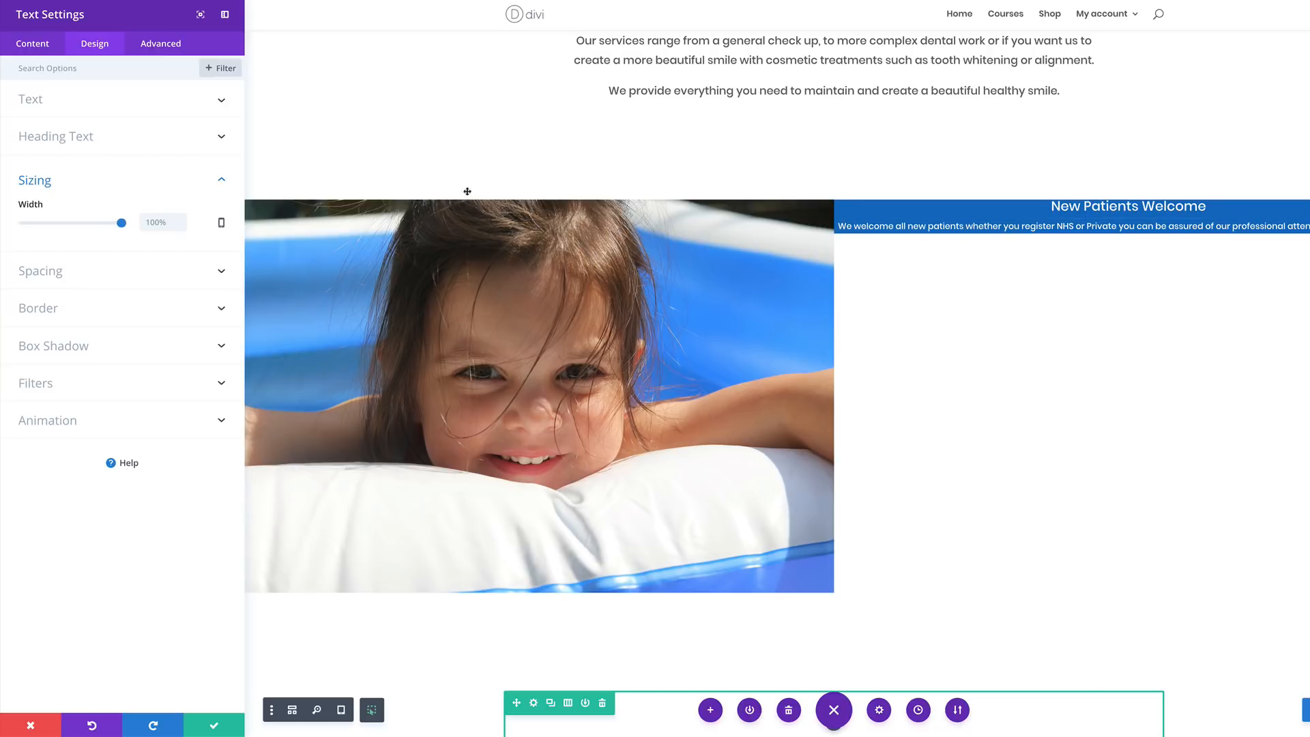
{"action": "left_click_drag", "start_coordinate": [123, 225], "coordinate": [84, 228]}
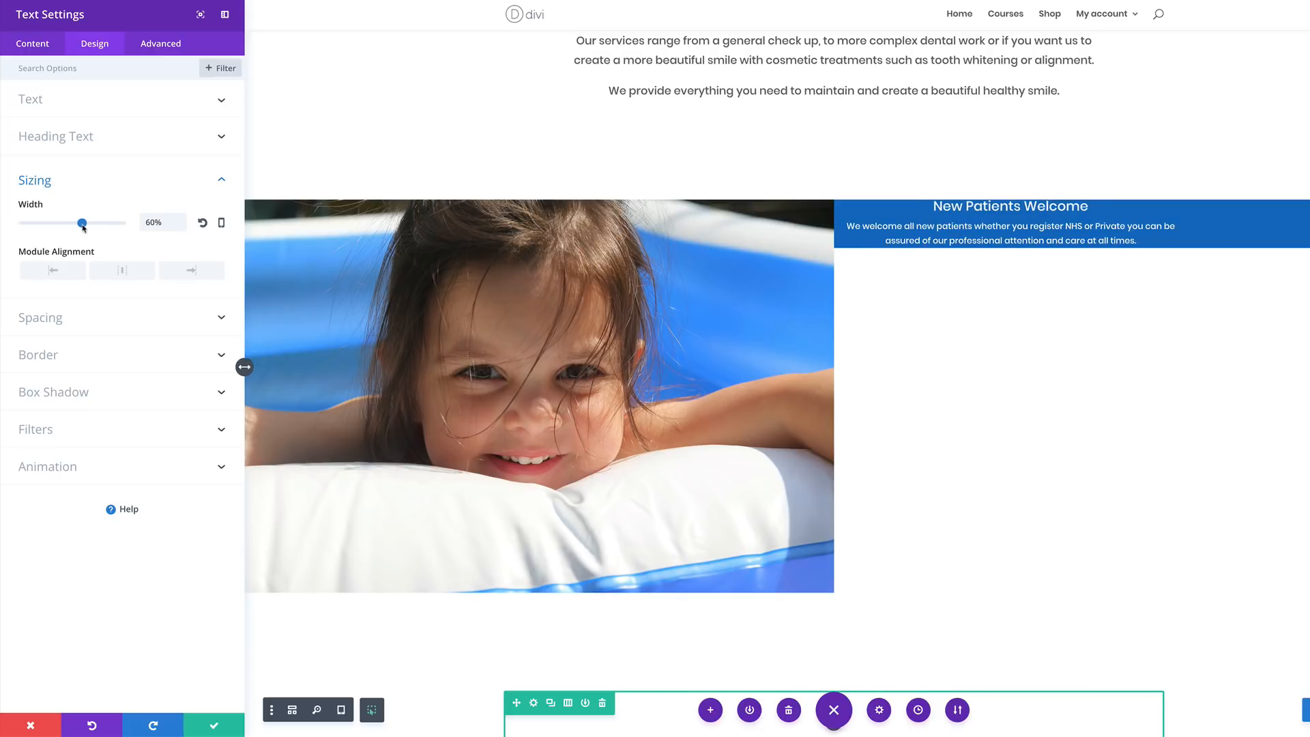
{"action": "left_click", "coordinate": [126, 271]}
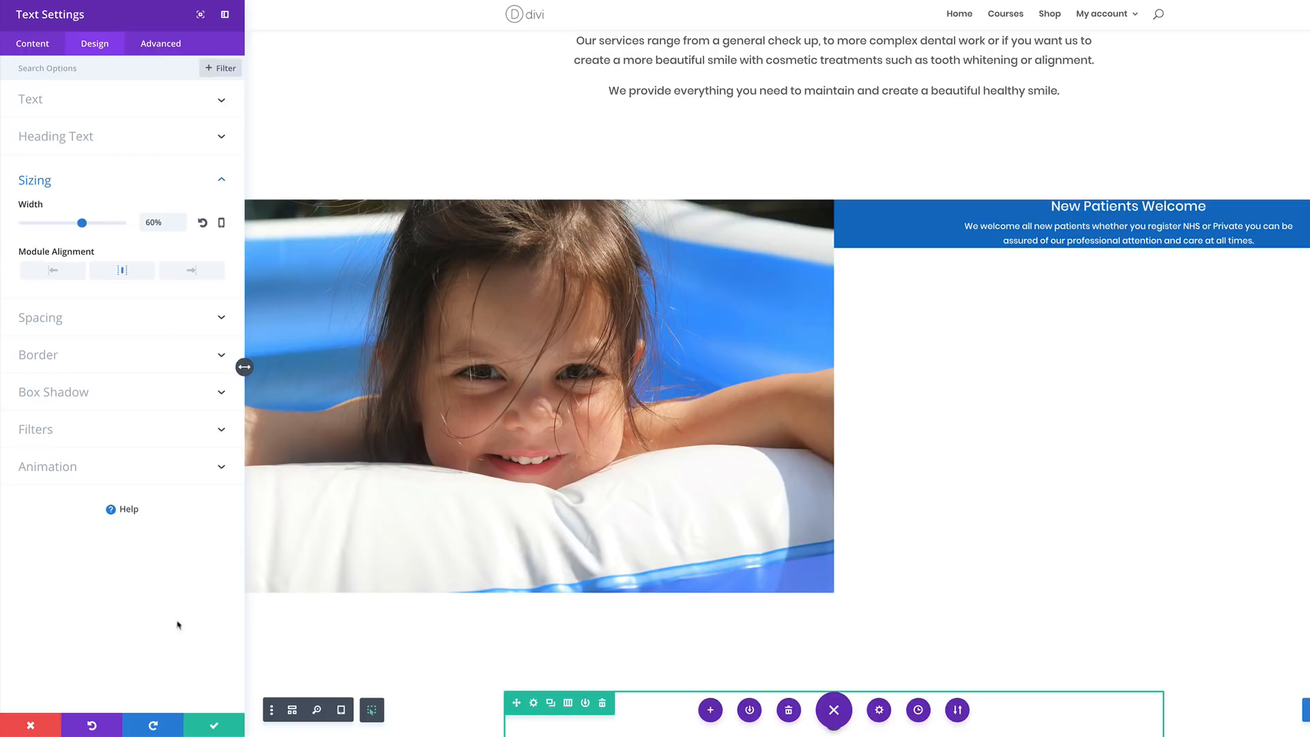
{"action": "left_click", "coordinate": [215, 725]}
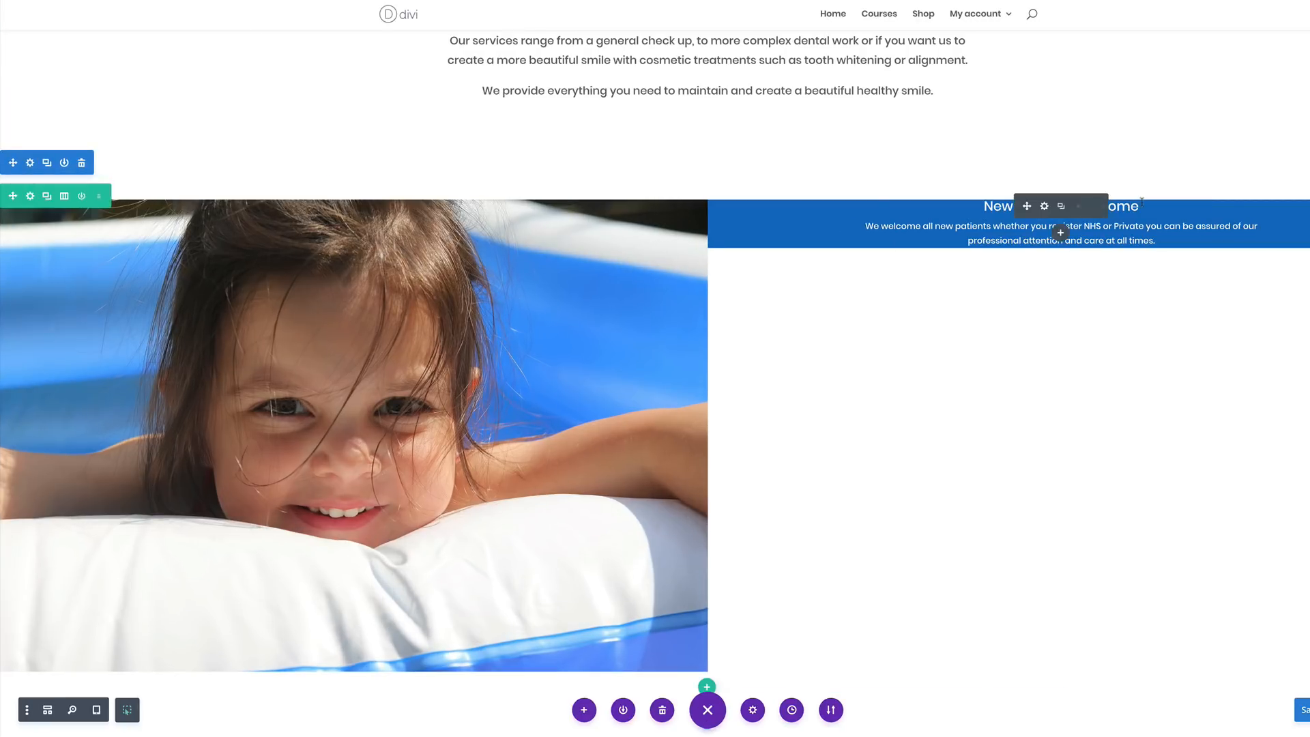
Add a Button module below the New Patients Welcome text and set its link URL to #.
{"action": "left_click", "coordinate": [963, 233]}
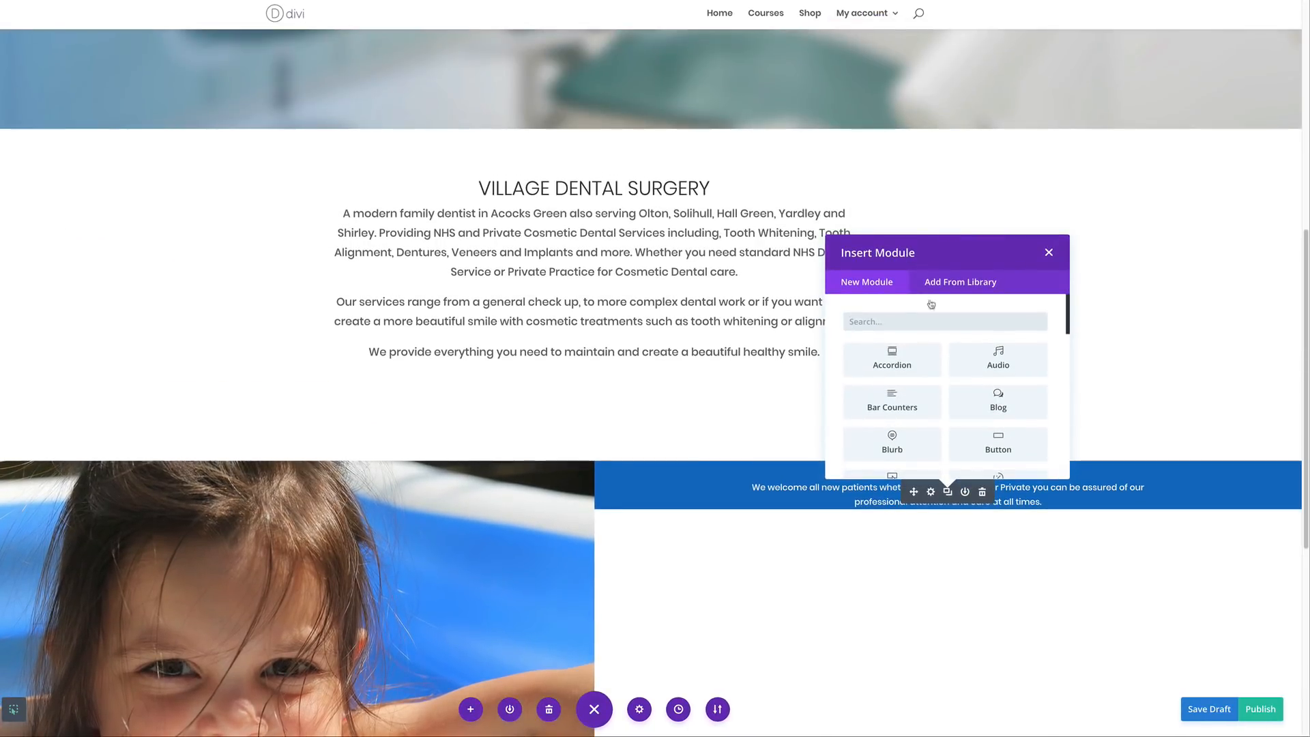
{"action": "left_click", "coordinate": [998, 443]}
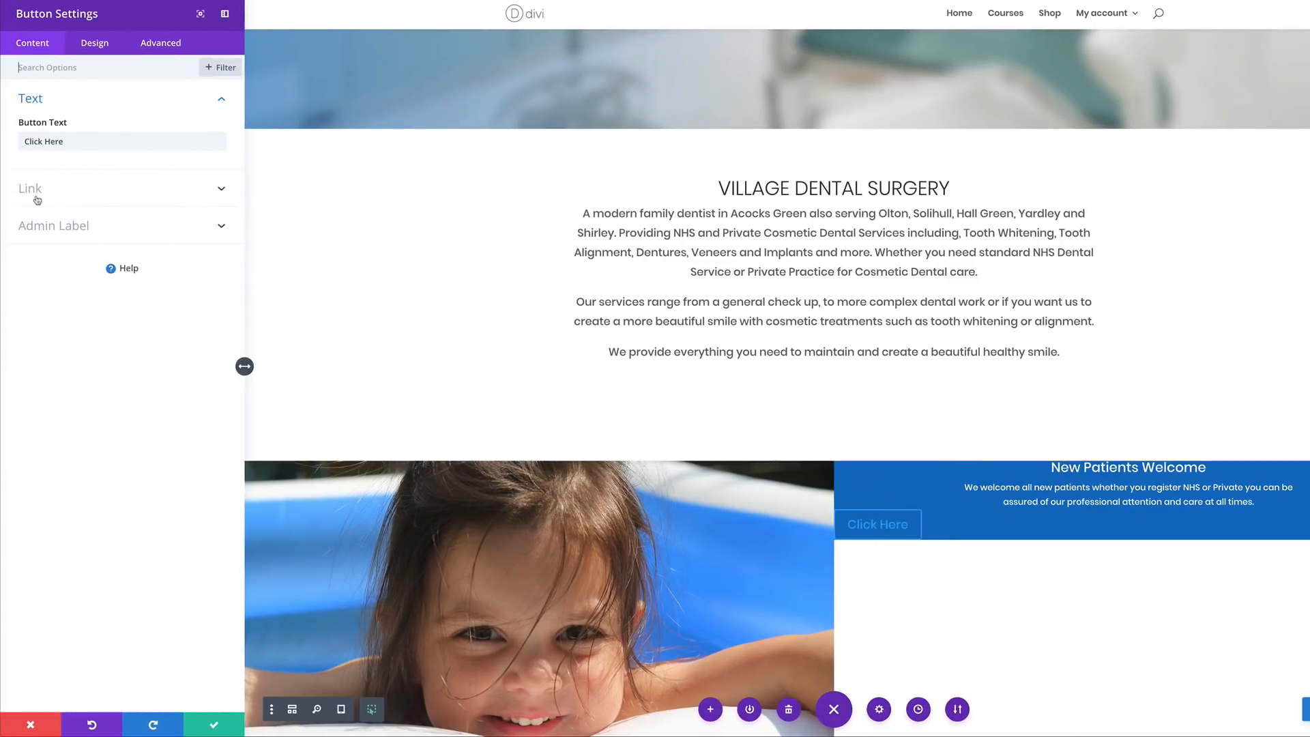
{"action": "left_click", "coordinate": [35, 191]}
{"action": "left_click", "coordinate": [38, 187]}
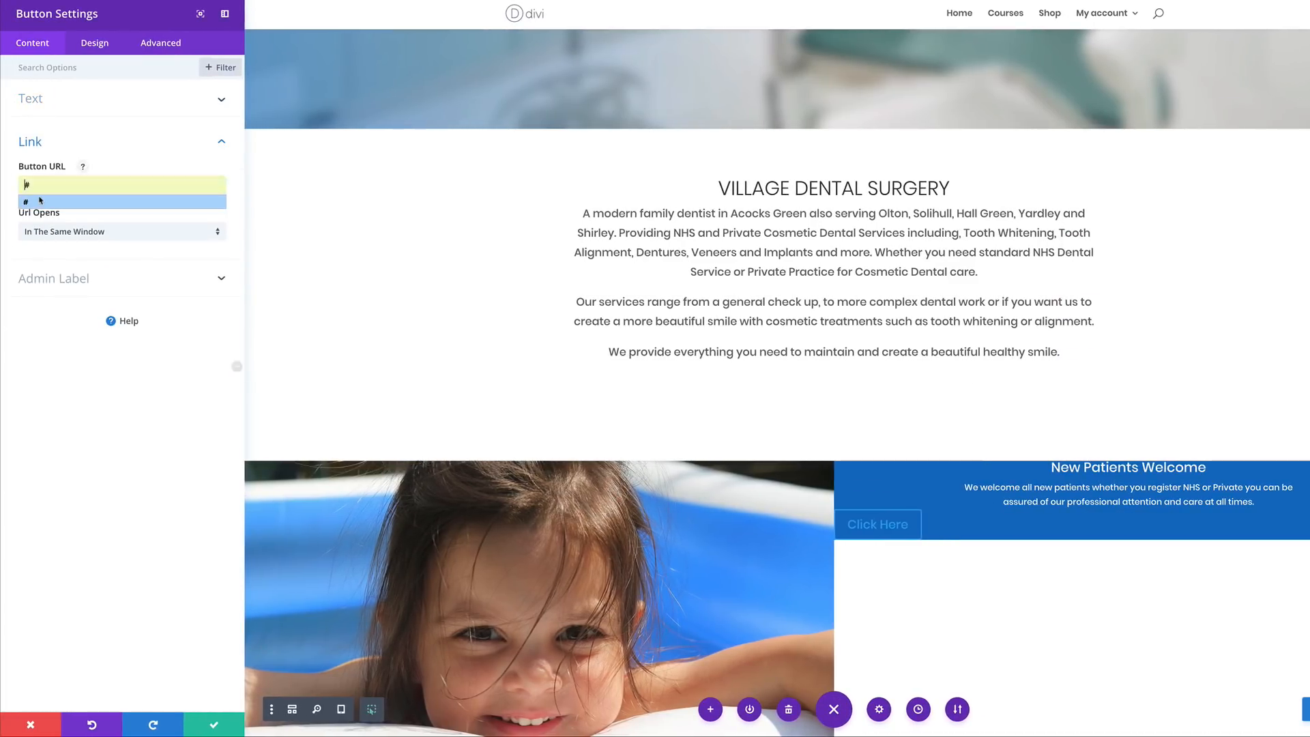
{"action": "left_click", "coordinate": [40, 202]}
Set the new button's alignment to centre.
{"action": "left_click", "coordinate": [96, 45]}
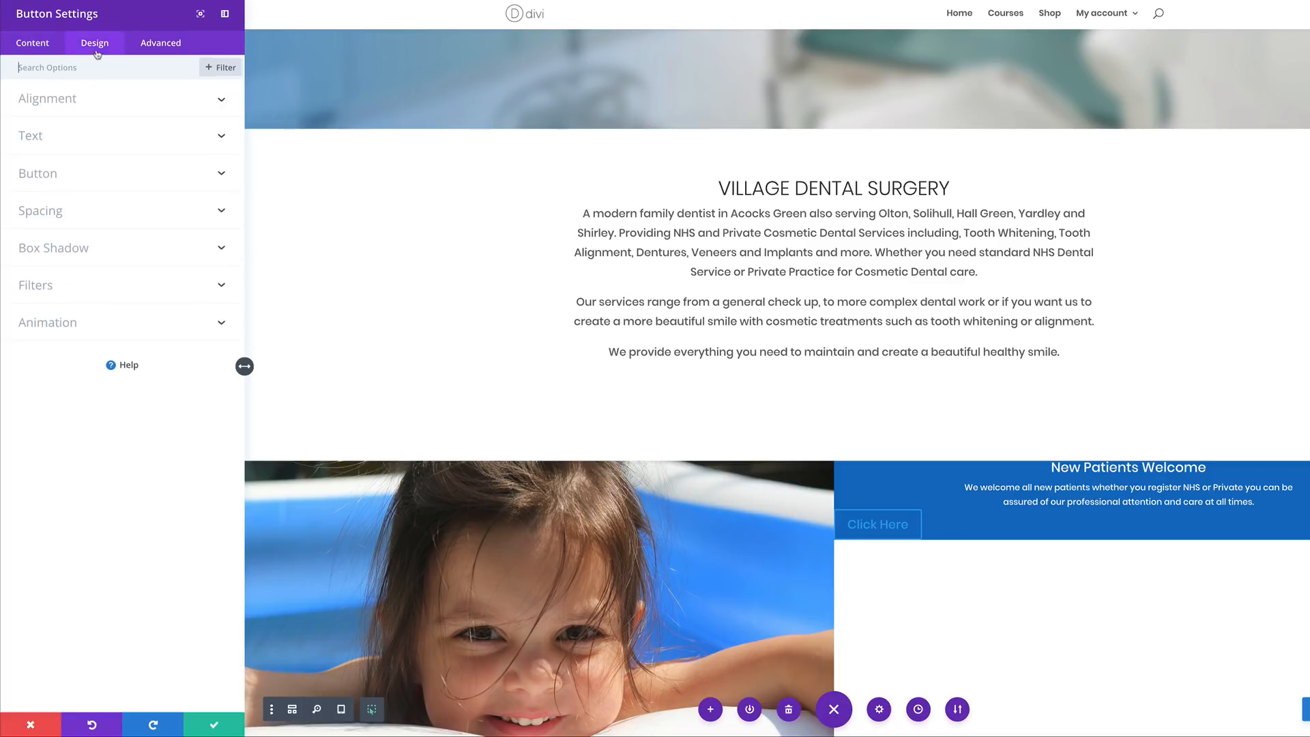
{"action": "left_click", "coordinate": [52, 104]}
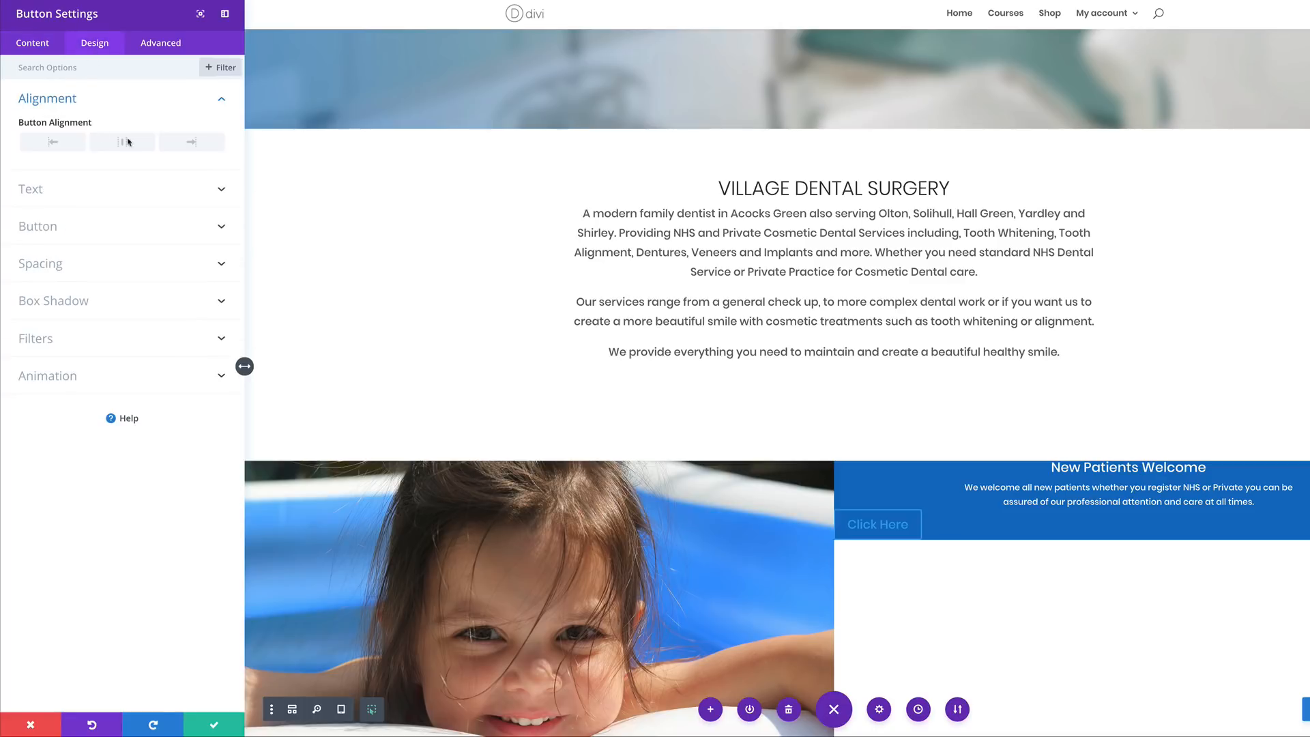
{"action": "left_click", "coordinate": [122, 142]}
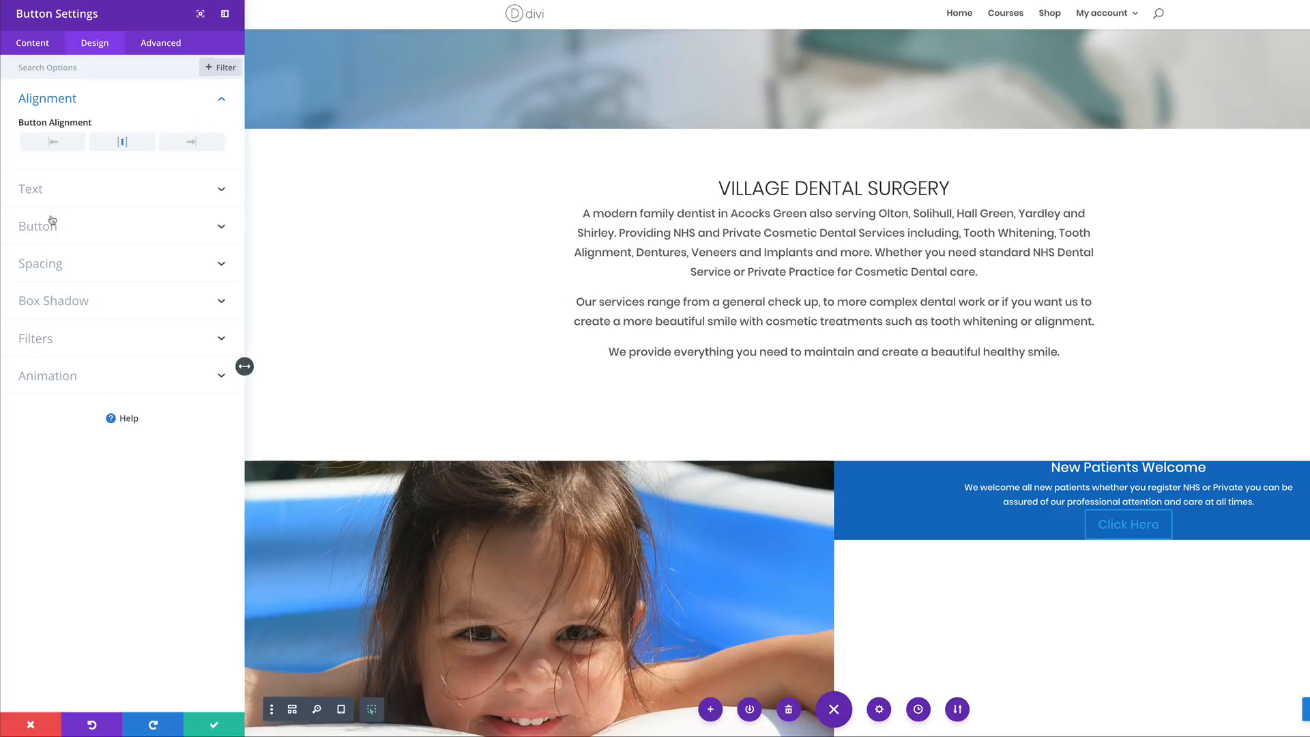
Enable custom styles for the button and set its background colour to orange (#e09900).
{"action": "left_click", "coordinate": [82, 229]}
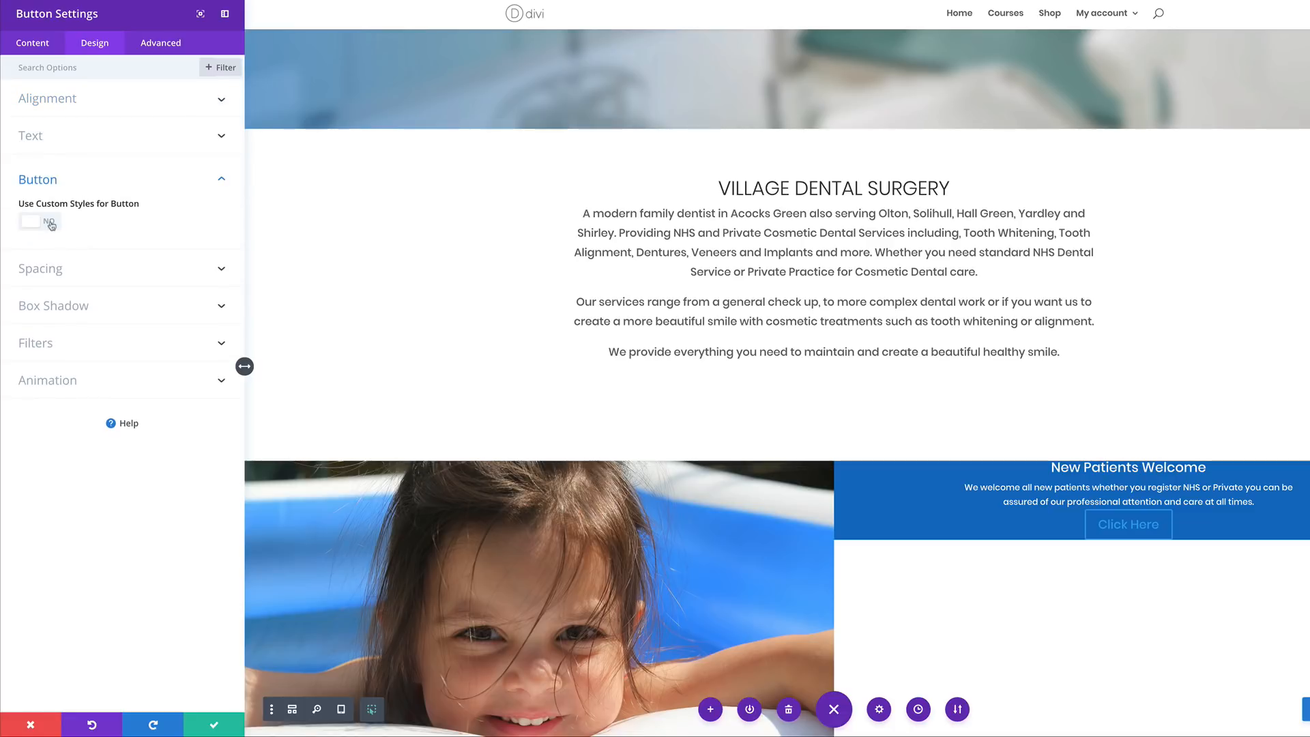
{"action": "left_click", "coordinate": [50, 225]}
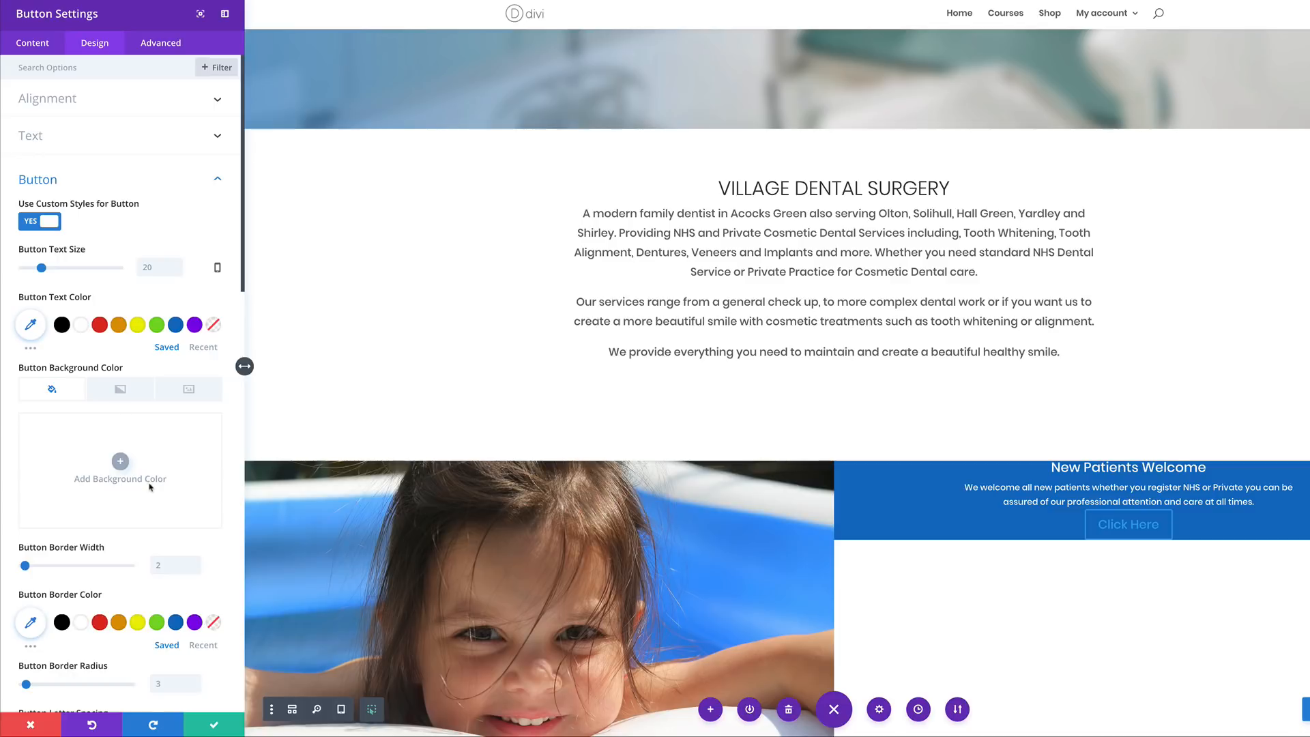
{"action": "scroll", "coordinate": [150, 487], "scroll_direction": "down", "scroll_amount": 1}
{"action": "scroll", "coordinate": [151, 487], "scroll_direction": "down", "scroll_amount": 1}
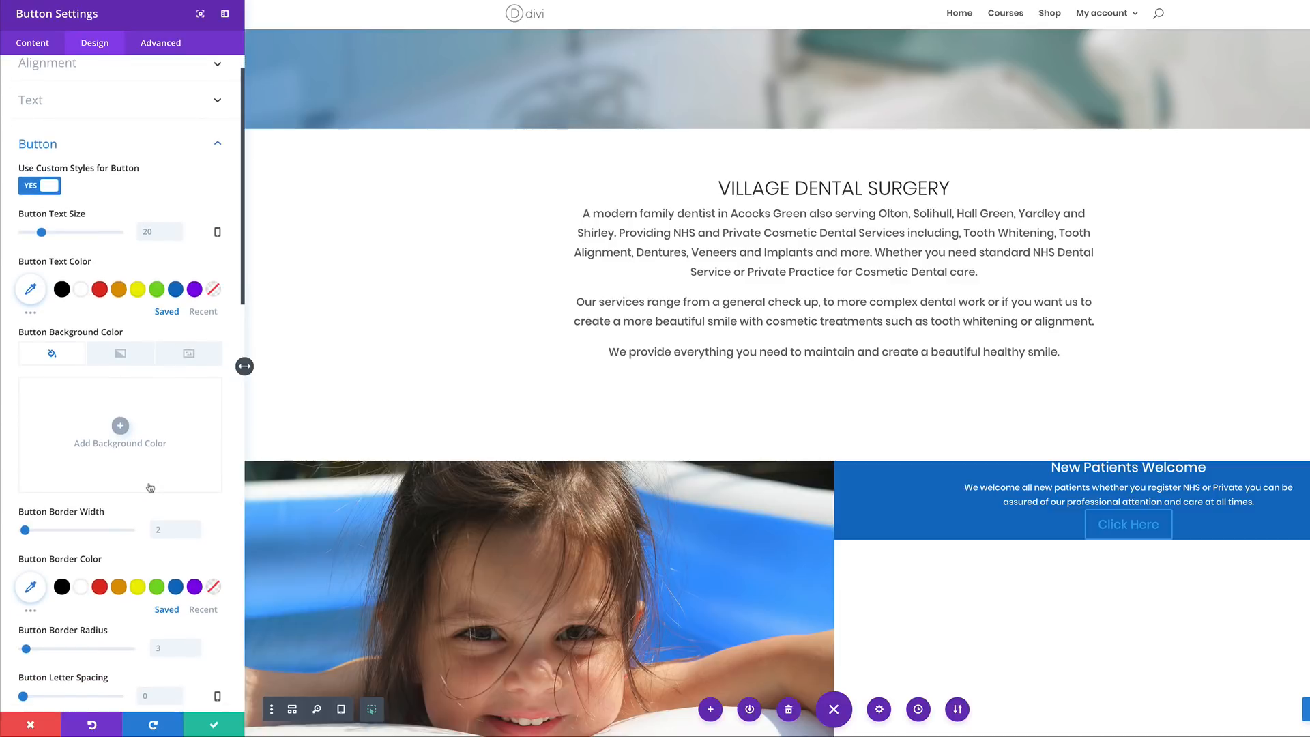
{"action": "scroll", "coordinate": [150, 487], "scroll_direction": "down", "scroll_amount": 1}
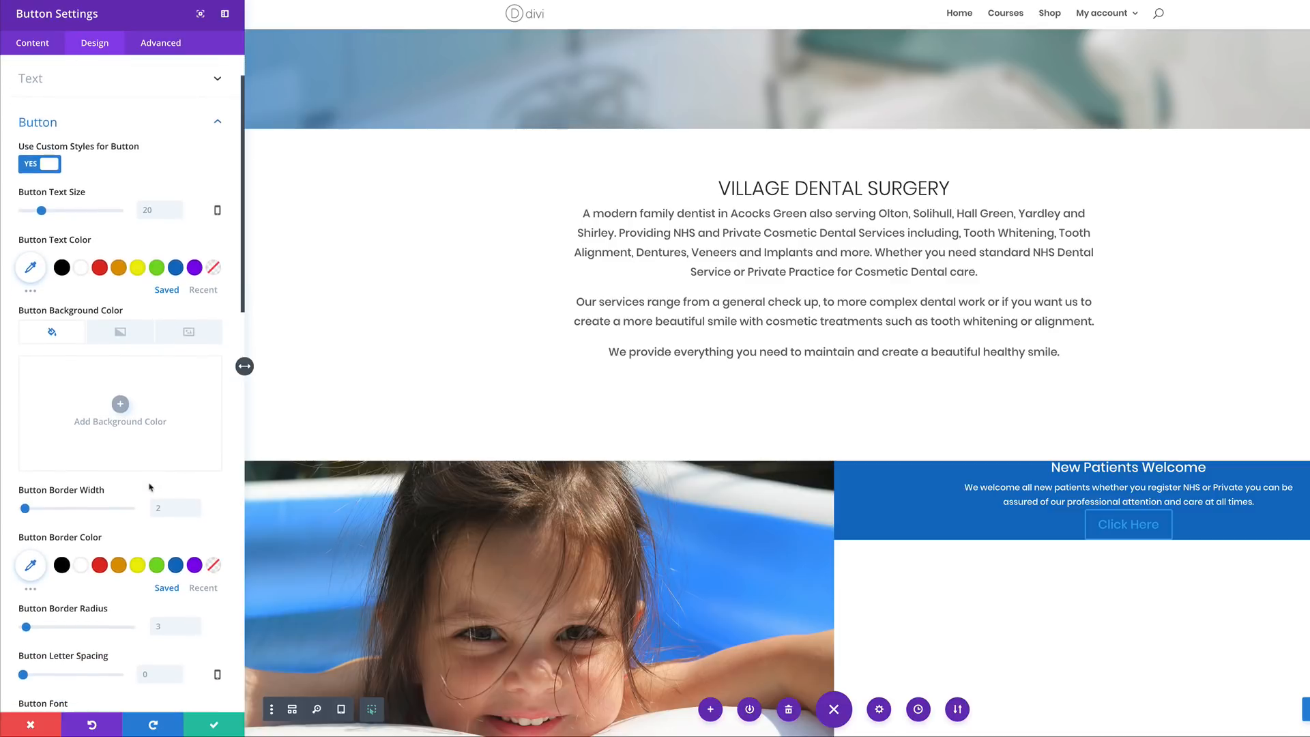
{"action": "left_click", "coordinate": [121, 397]}
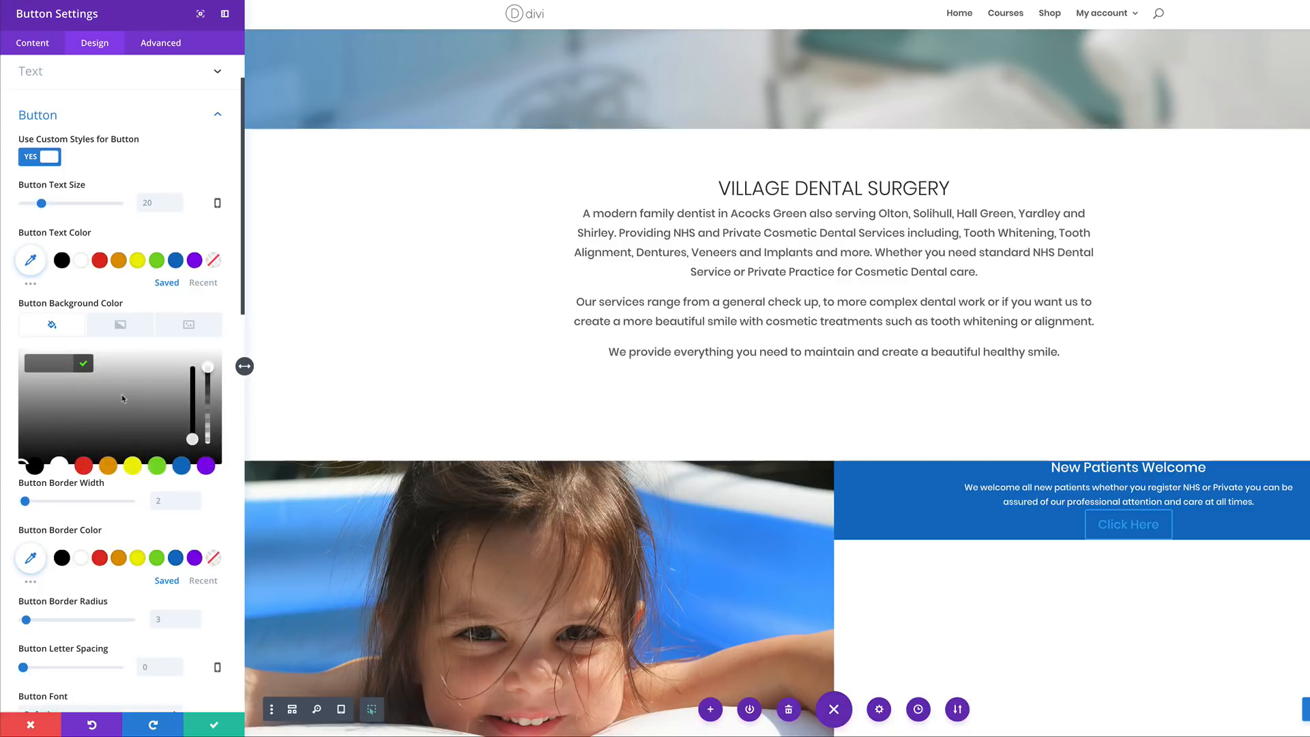
{"action": "left_click", "coordinate": [109, 467]}
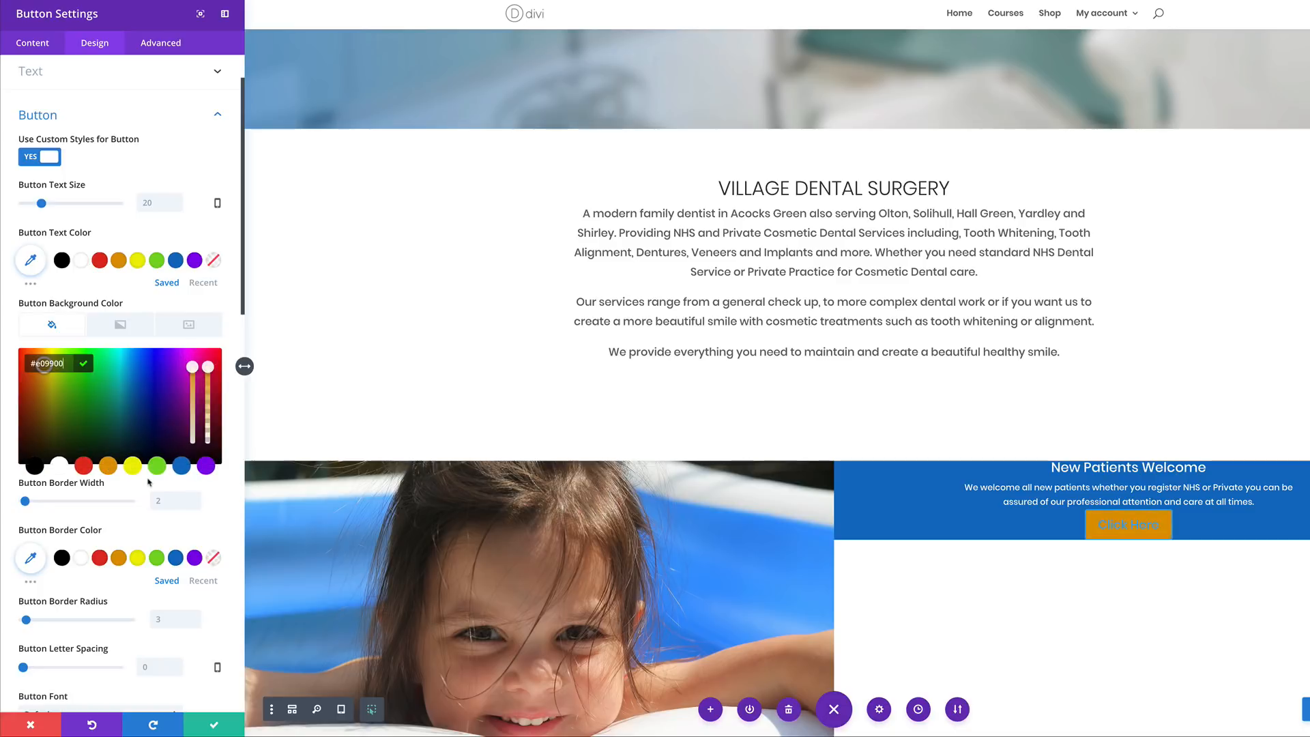
Set the button's border width to 0px and its text colour to white (#ffffff), checking it against the header's button.
{"action": "scroll", "coordinate": [126, 528], "scroll_direction": "down", "scroll_amount": 2}
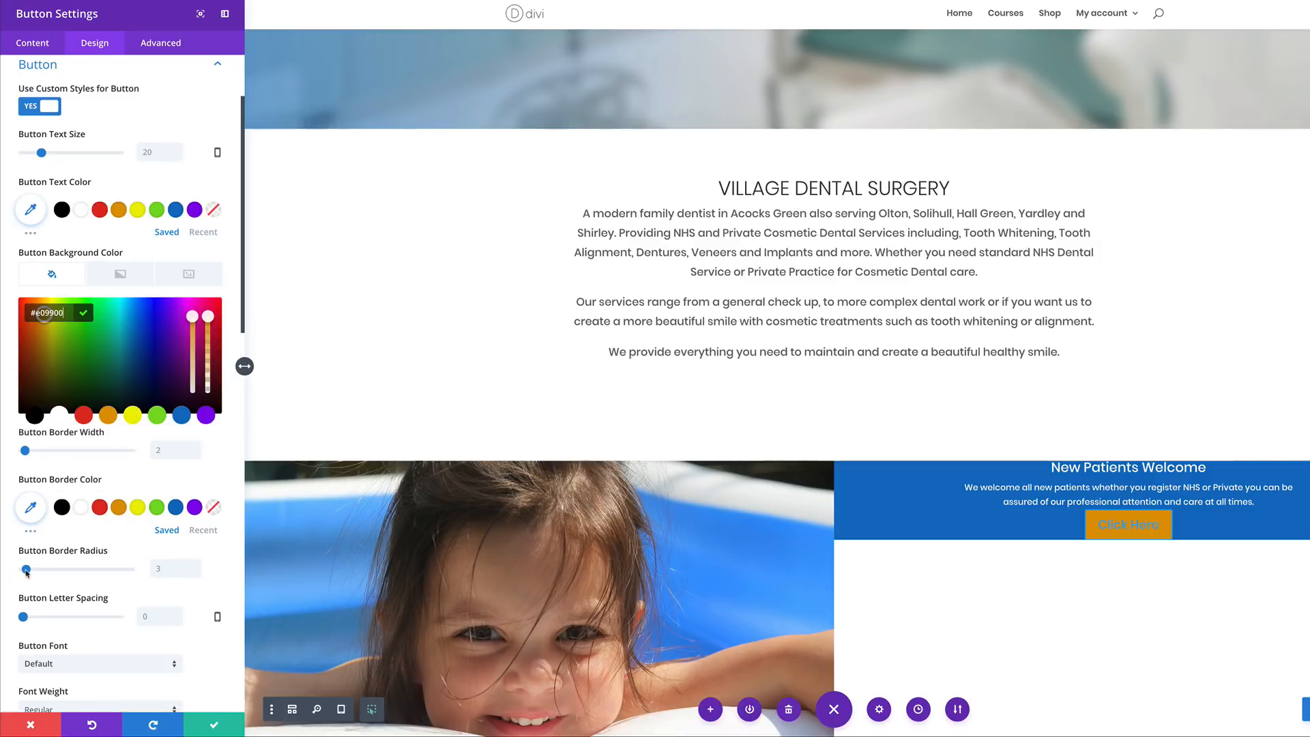
{"action": "left_click_drag", "start_coordinate": [25, 451], "coordinate": [15, 453]}
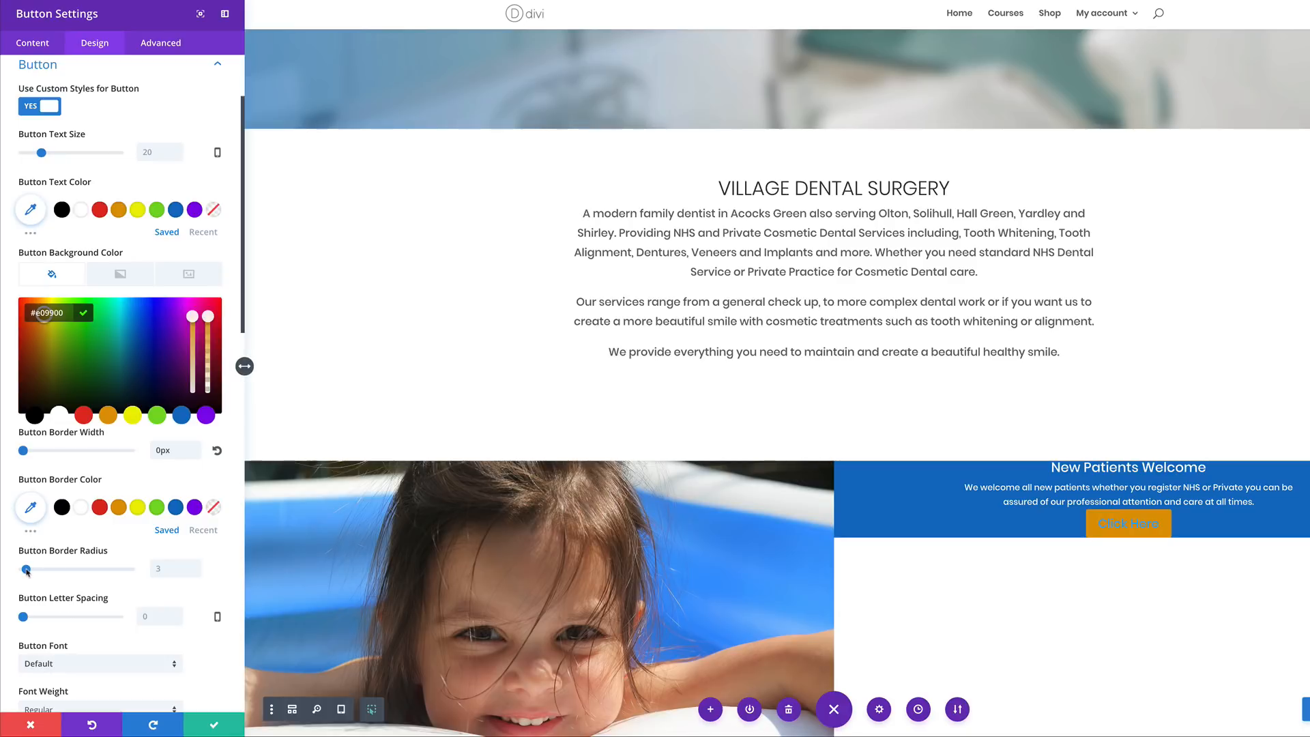
{"action": "scroll", "coordinate": [617, 518], "scroll_direction": "up", "scroll_amount": 6}
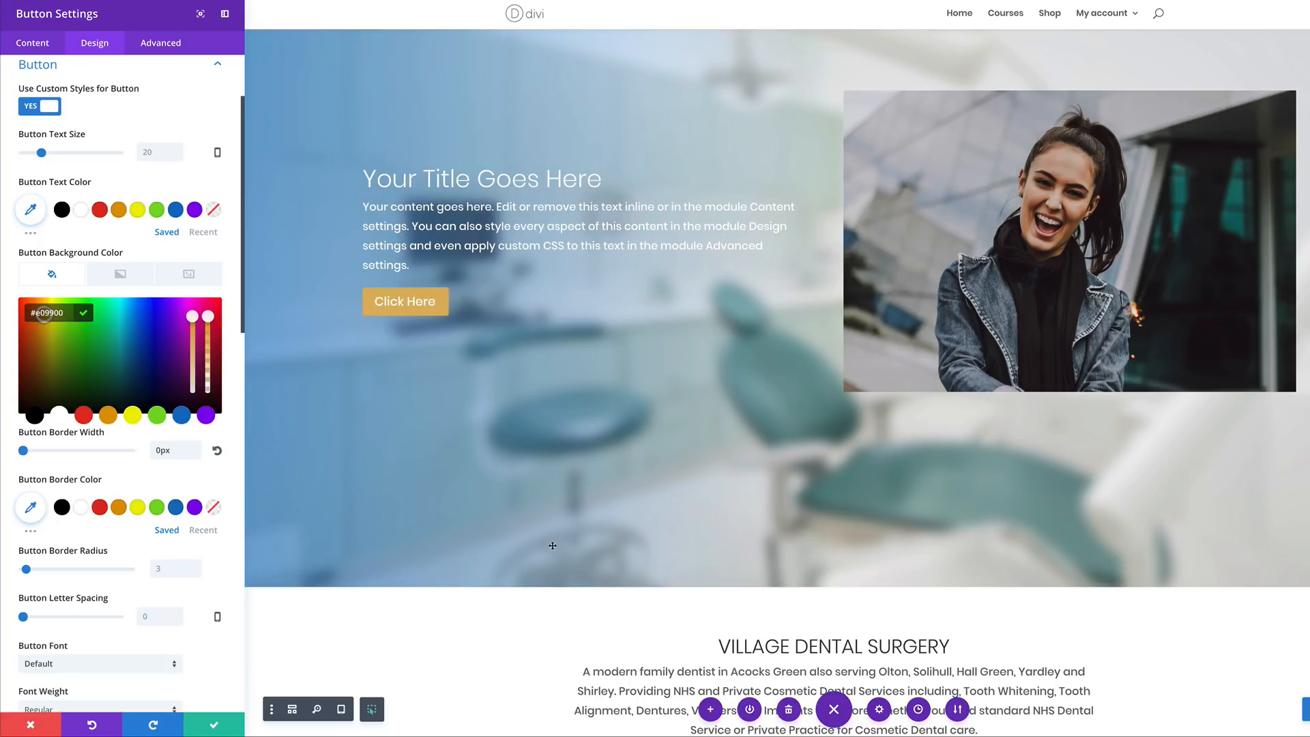
{"action": "scroll", "coordinate": [552, 555], "scroll_direction": "down", "scroll_amount": 9}
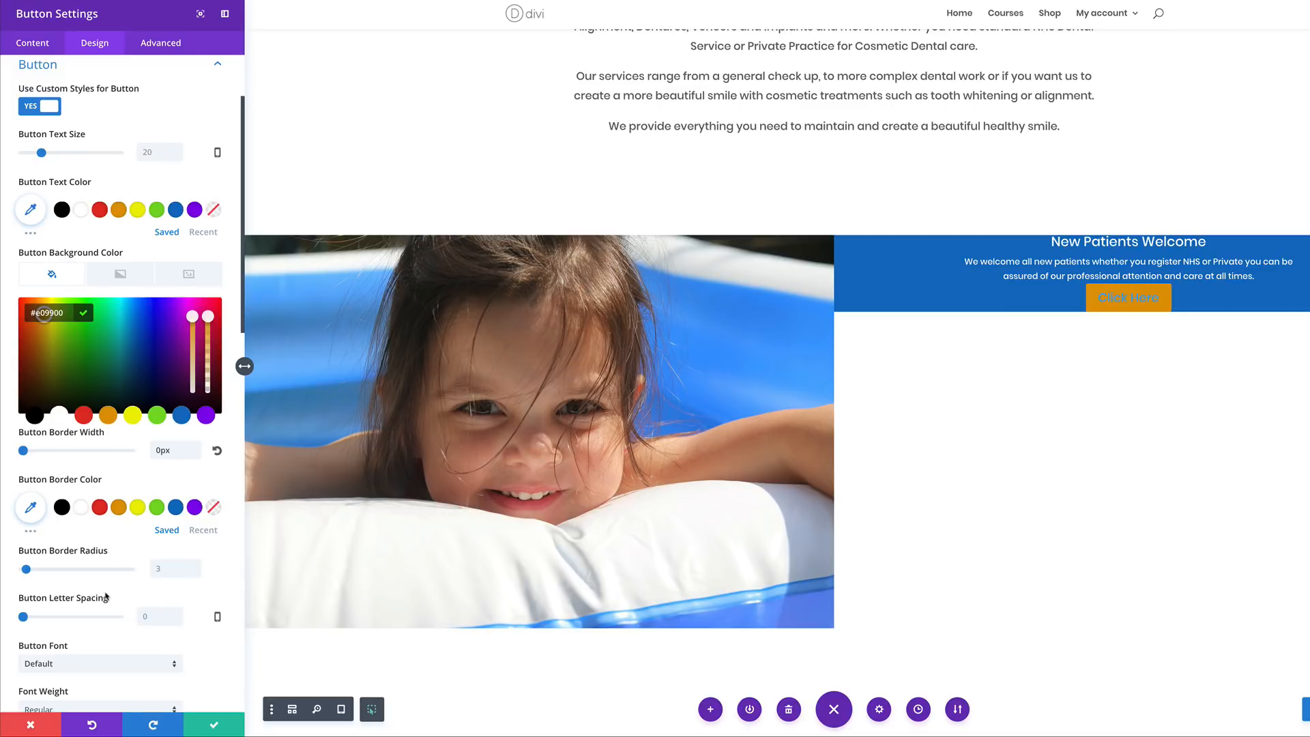
{"action": "scroll", "coordinate": [105, 597], "scroll_direction": "up", "scroll_amount": 2}
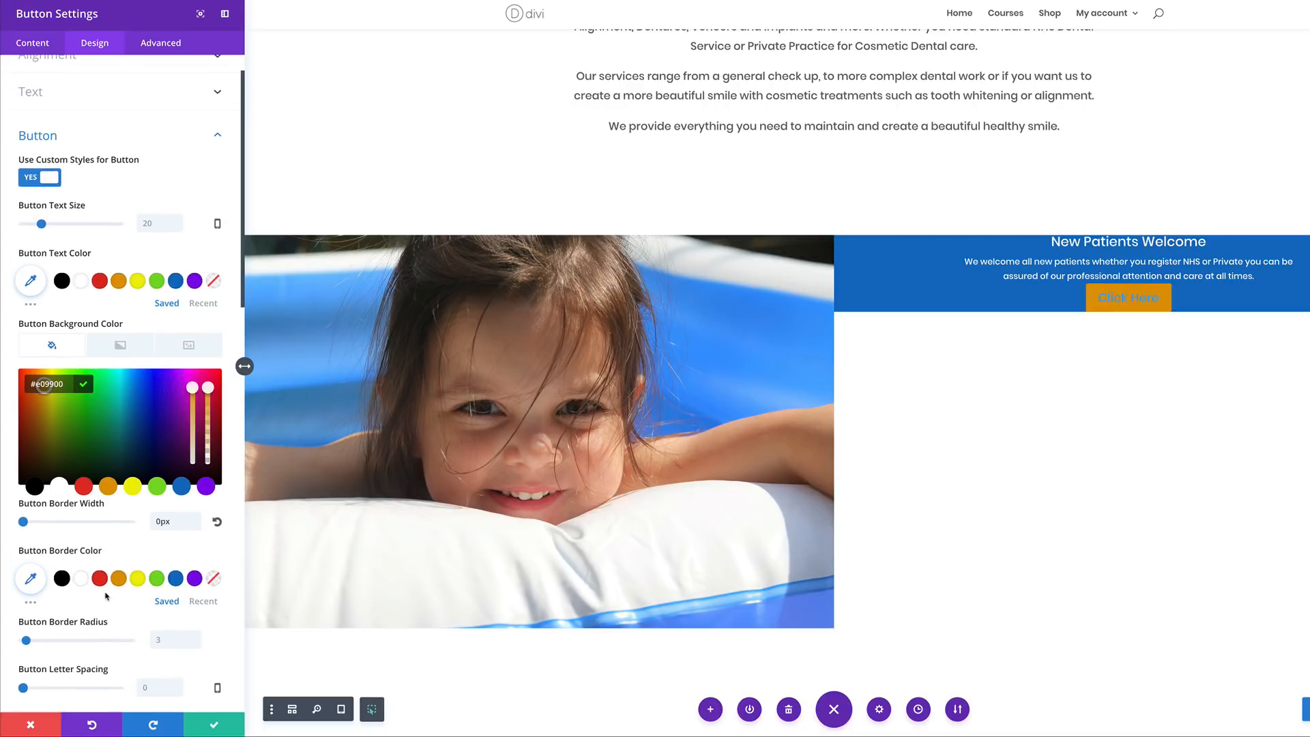
{"action": "scroll", "coordinate": [102, 477], "scroll_direction": "up", "scroll_amount": 1}
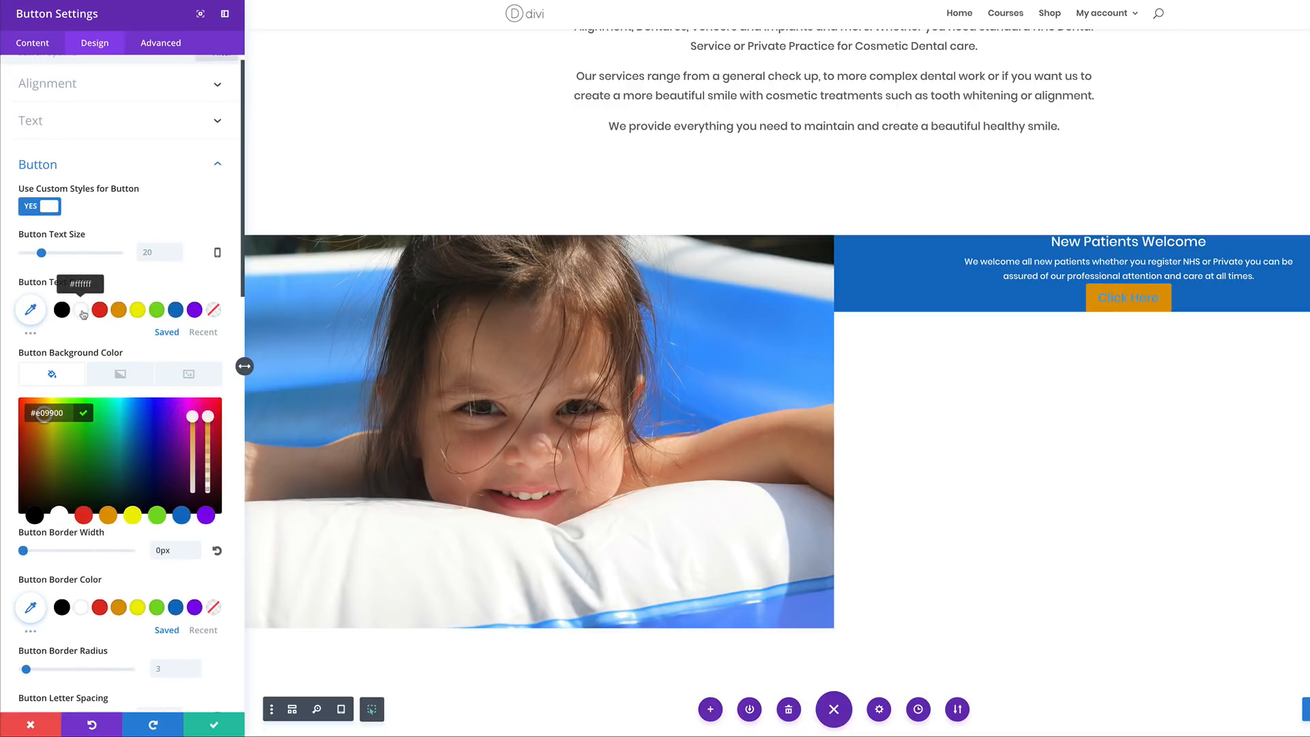
{"action": "left_click", "coordinate": [80, 309]}
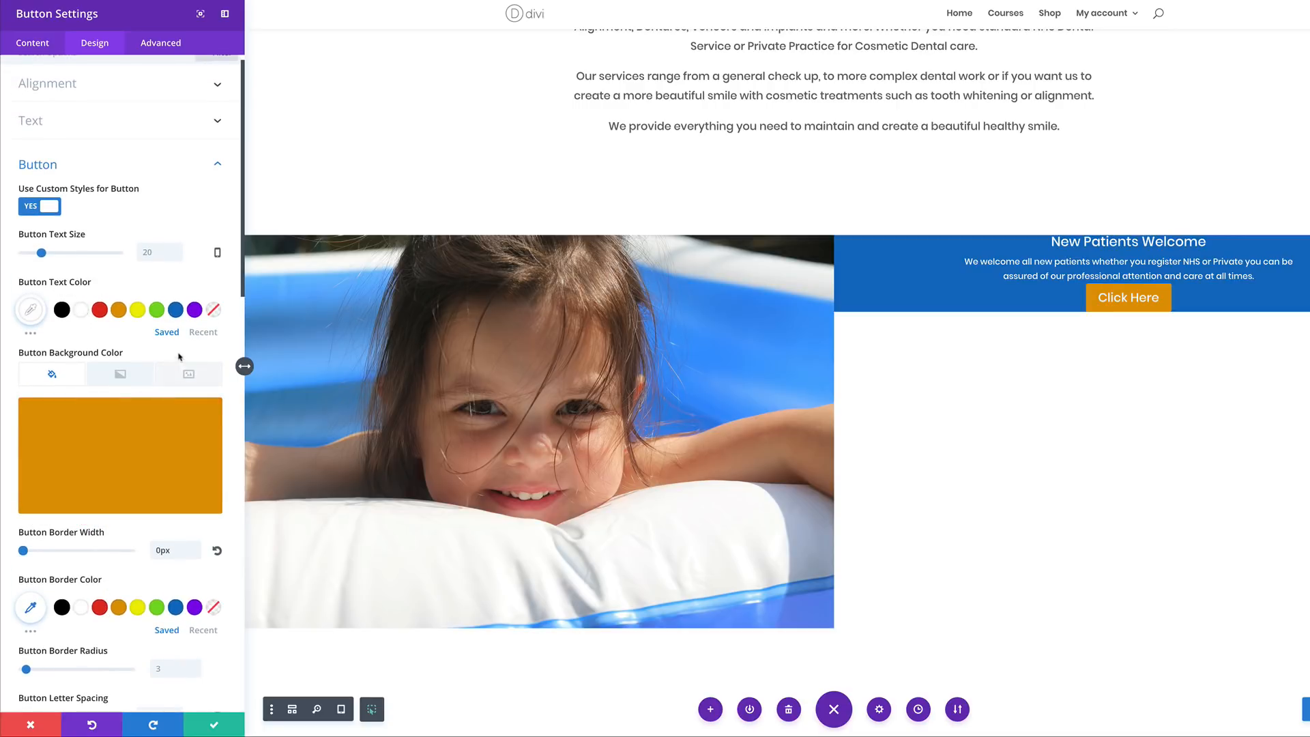
Give the button a custom margin of 20px at the top and 80px at the bottom, and save the module.
{"action": "scroll", "coordinate": [122, 495], "scroll_direction": "down", "scroll_amount": 12}
{"action": "scroll", "coordinate": [124, 499], "scroll_direction": "down", "scroll_amount": 5}
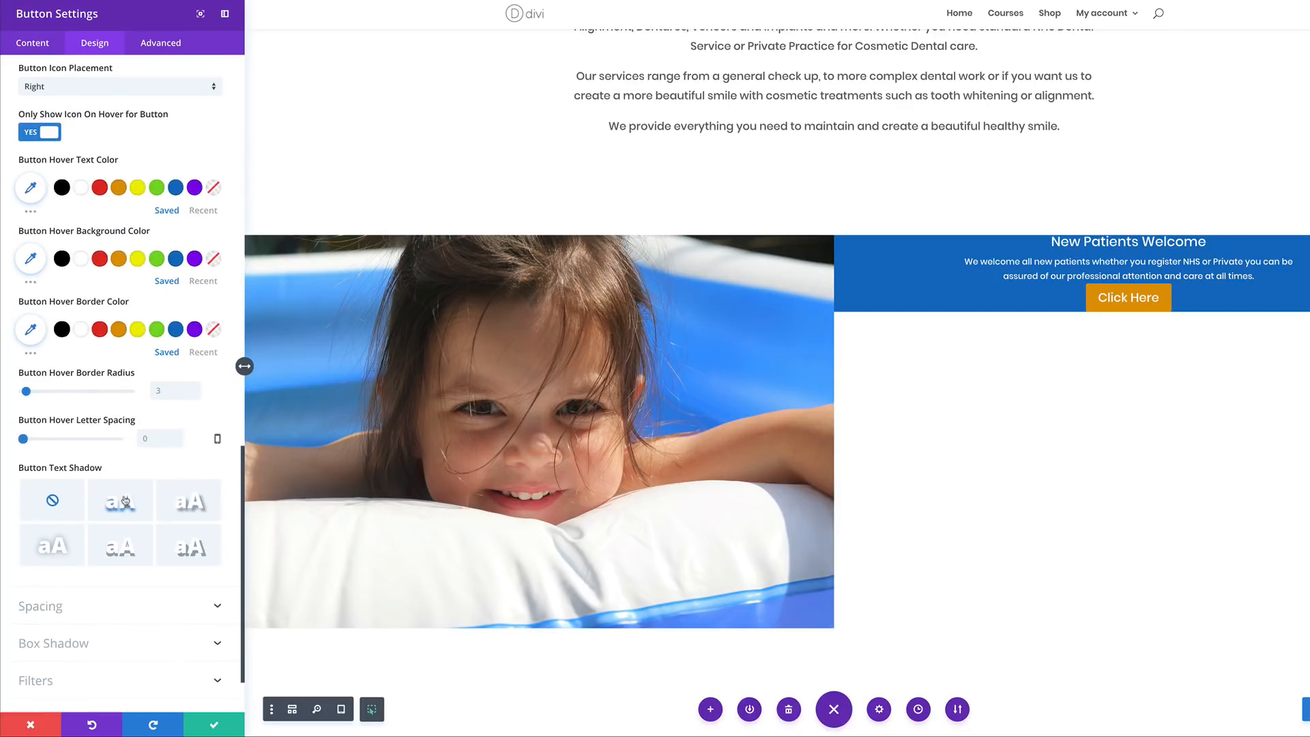
{"action": "left_click", "coordinate": [60, 529]}
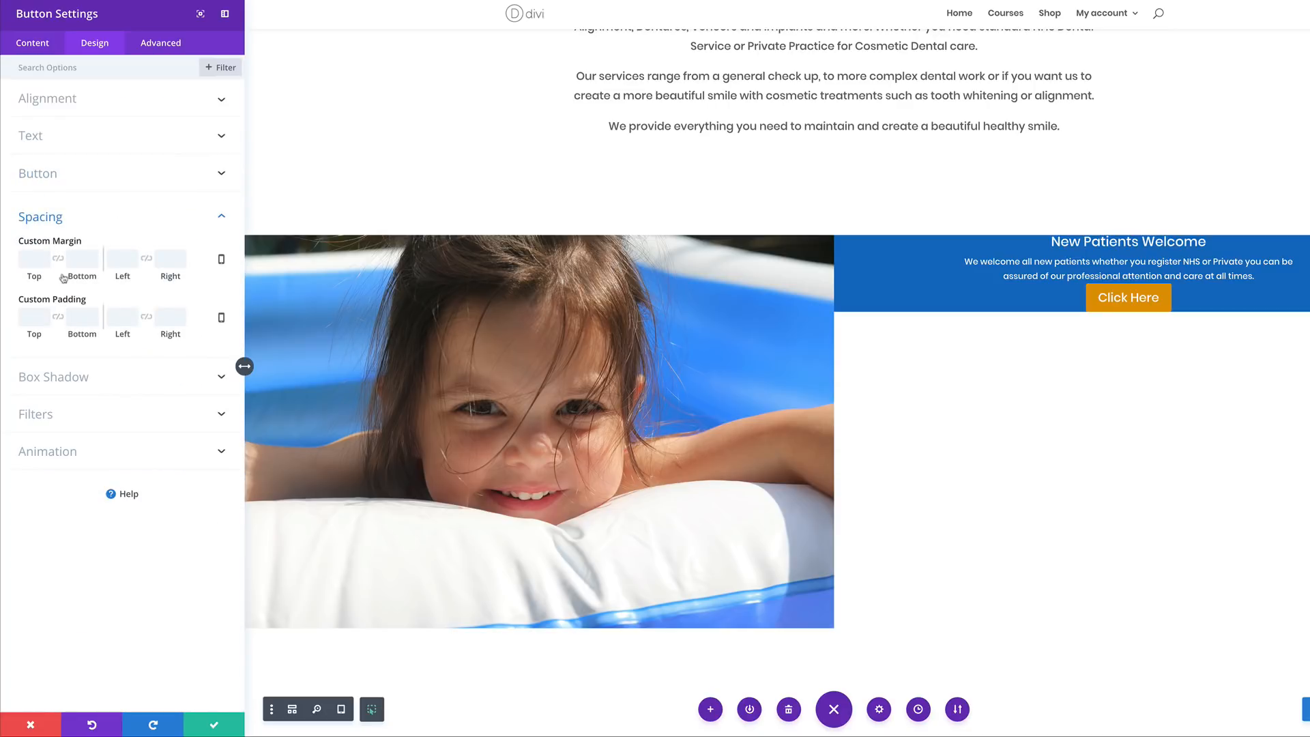
{"action": "left_click", "coordinate": [32, 261]}
{"action": "type", "text": "20p"}
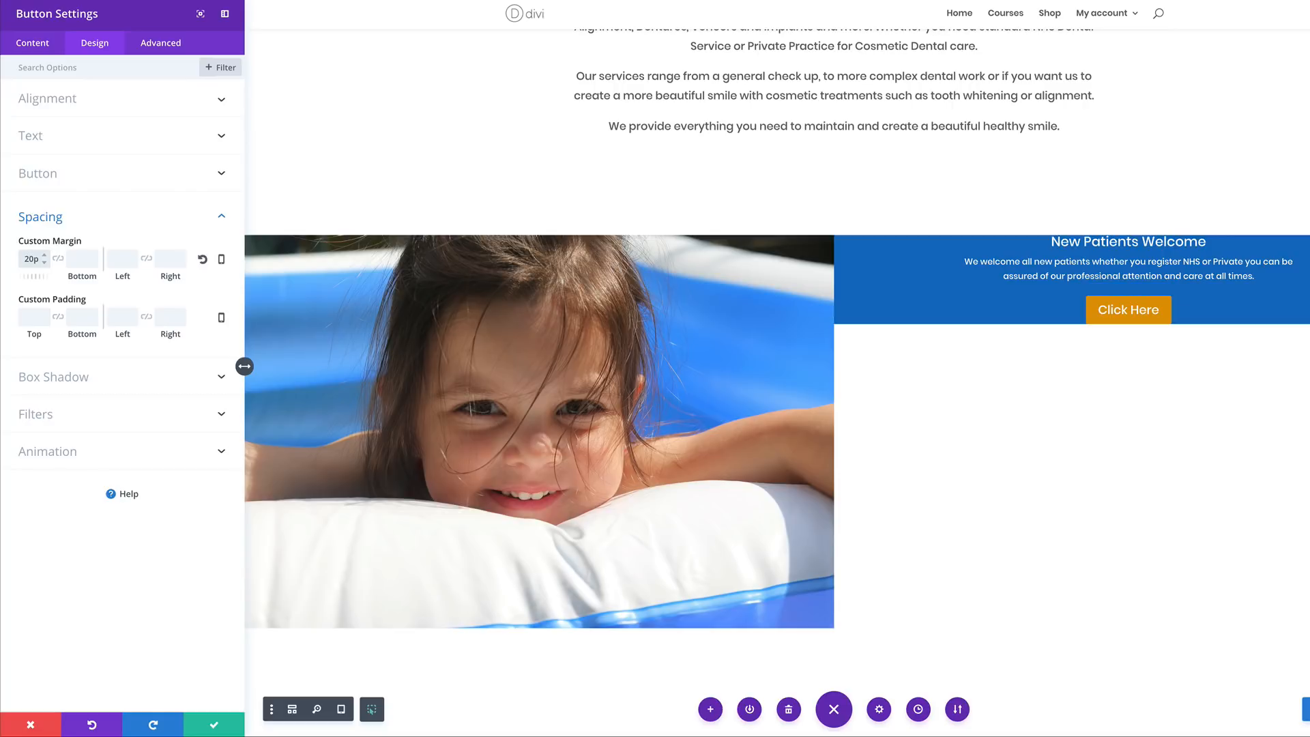
{"action": "type", "text": "x"}
{"action": "left_click", "coordinate": [79, 259]}
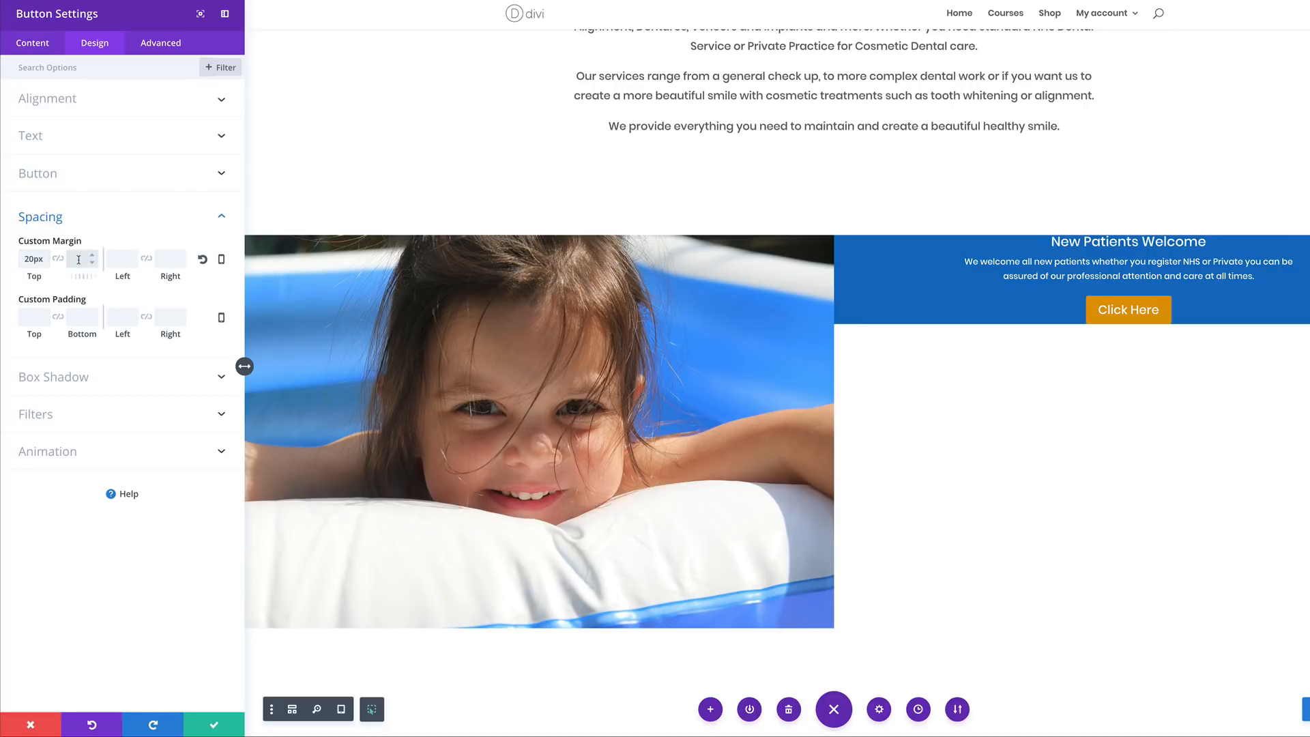
{"action": "type", "text": "80px"}
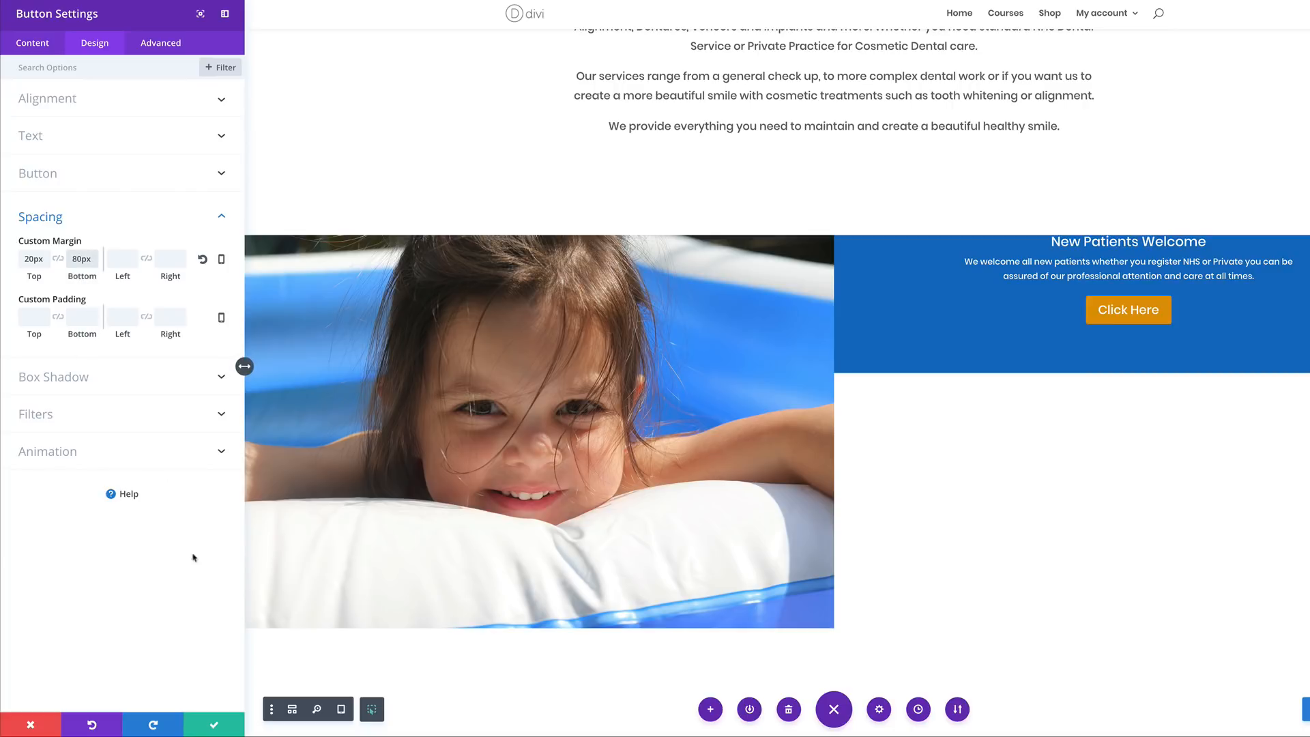
{"action": "left_click", "coordinate": [213, 724]}
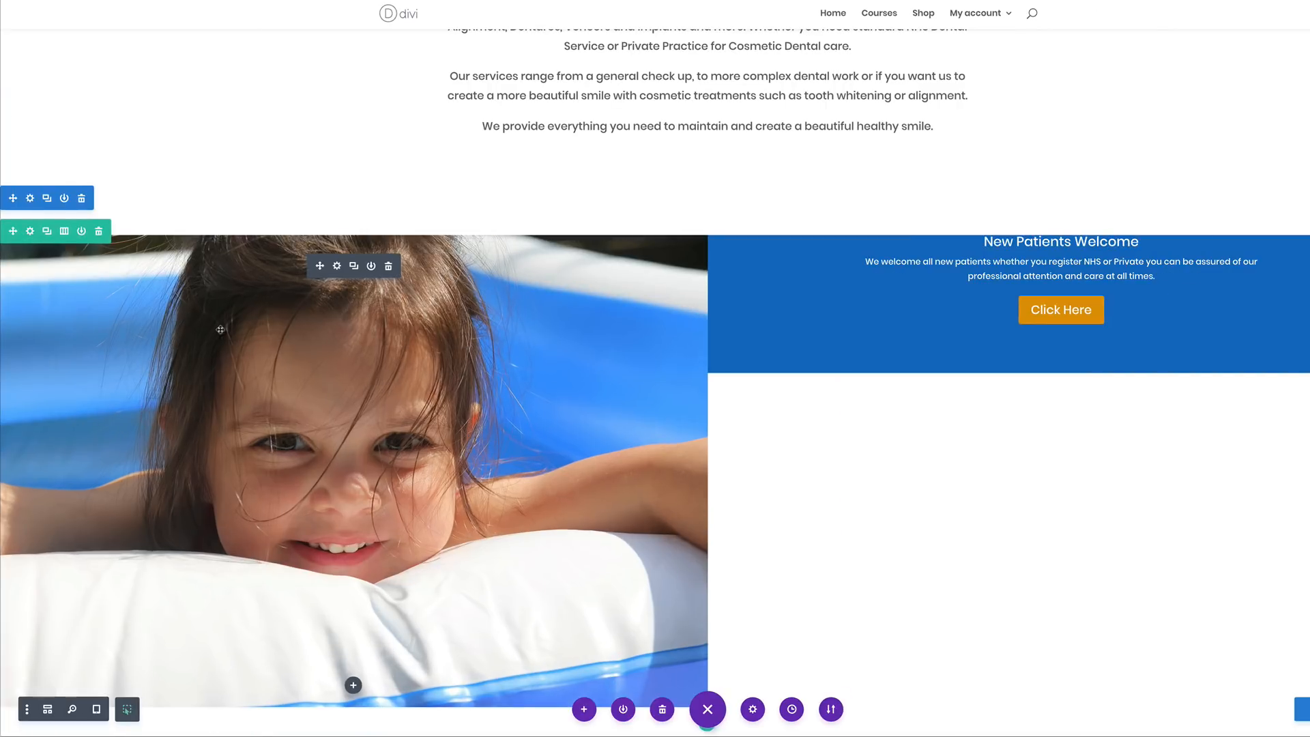
Turn on equalized column heights for the row with the girl's photo and the blue text column, and save the row.
{"action": "left_click", "coordinate": [30, 232]}
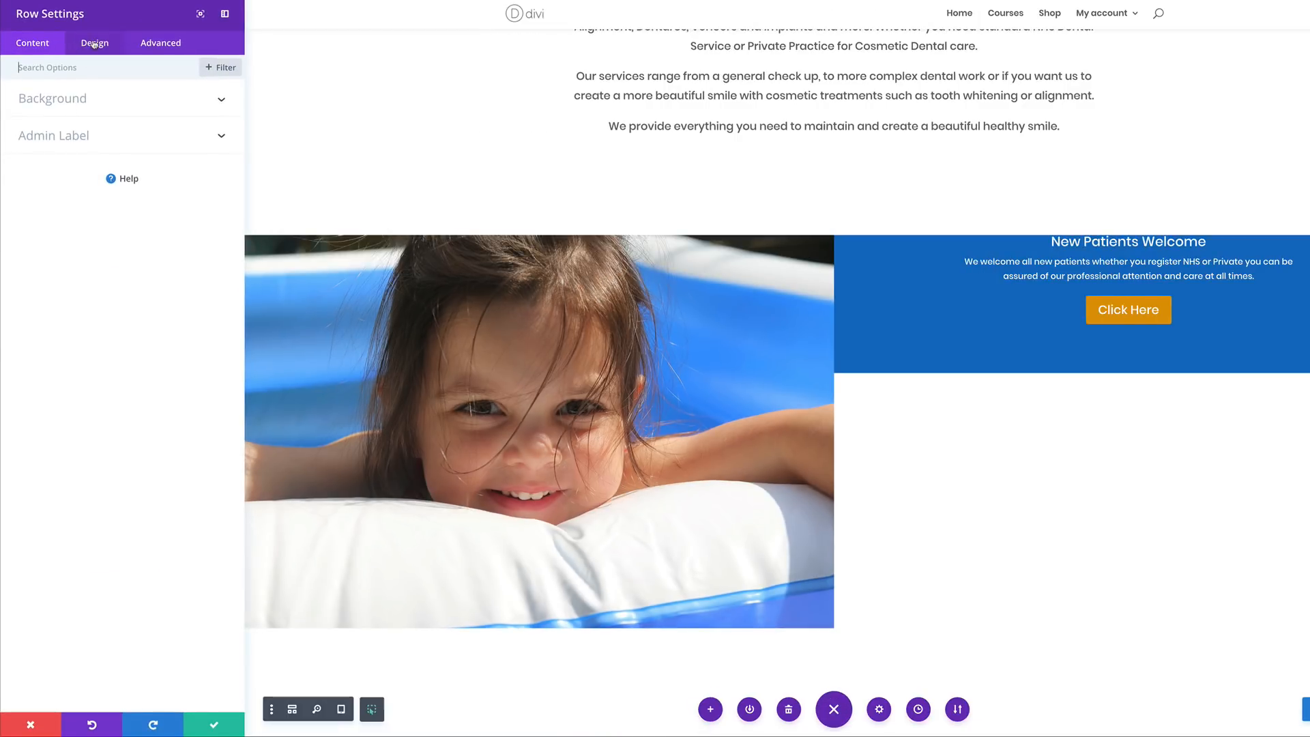
{"action": "left_click", "coordinate": [94, 46]}
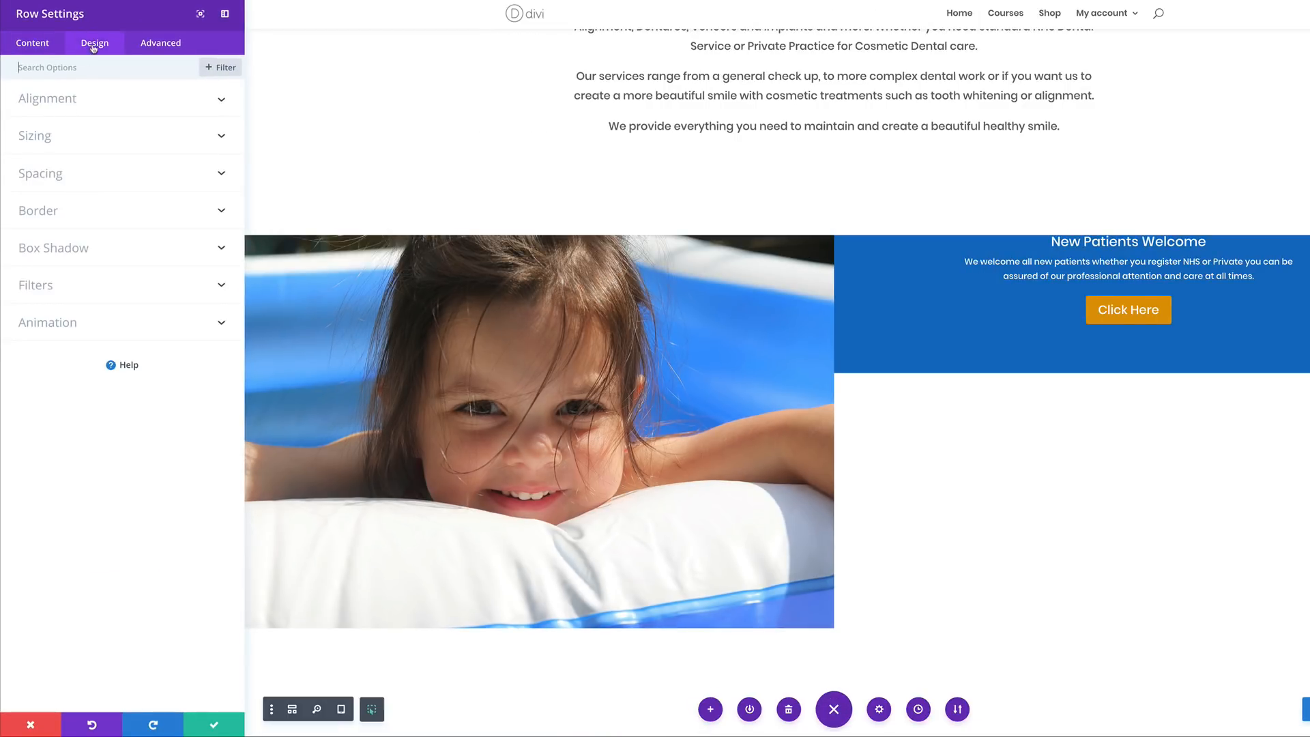
{"action": "left_click", "coordinate": [53, 141]}
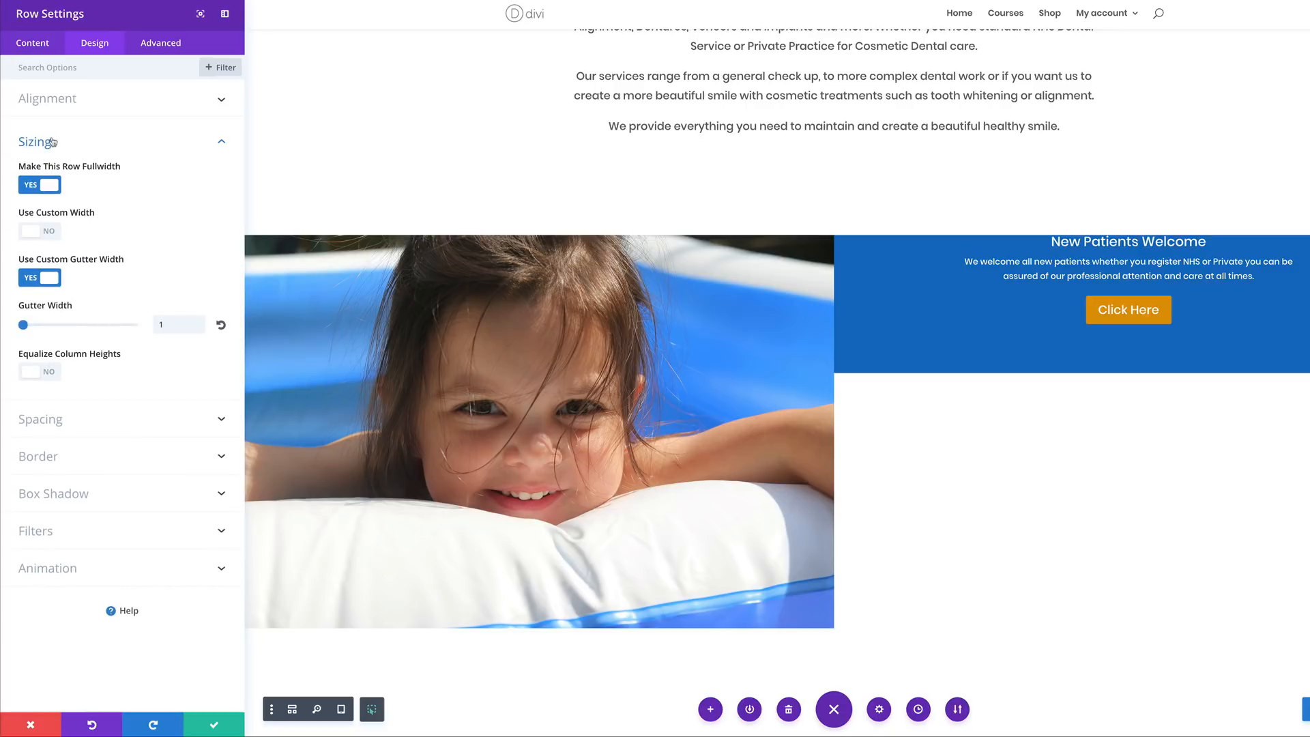
{"action": "left_click", "coordinate": [54, 374]}
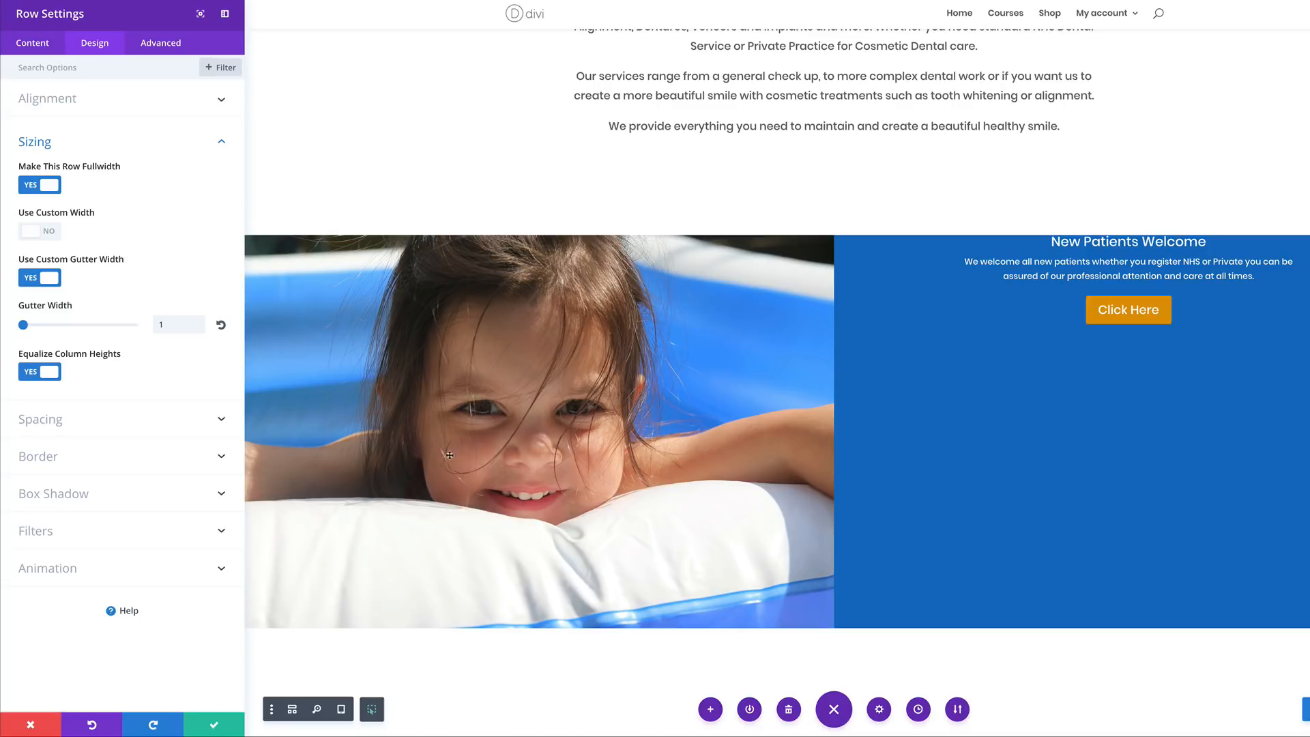
{"action": "left_click", "coordinate": [214, 724]}
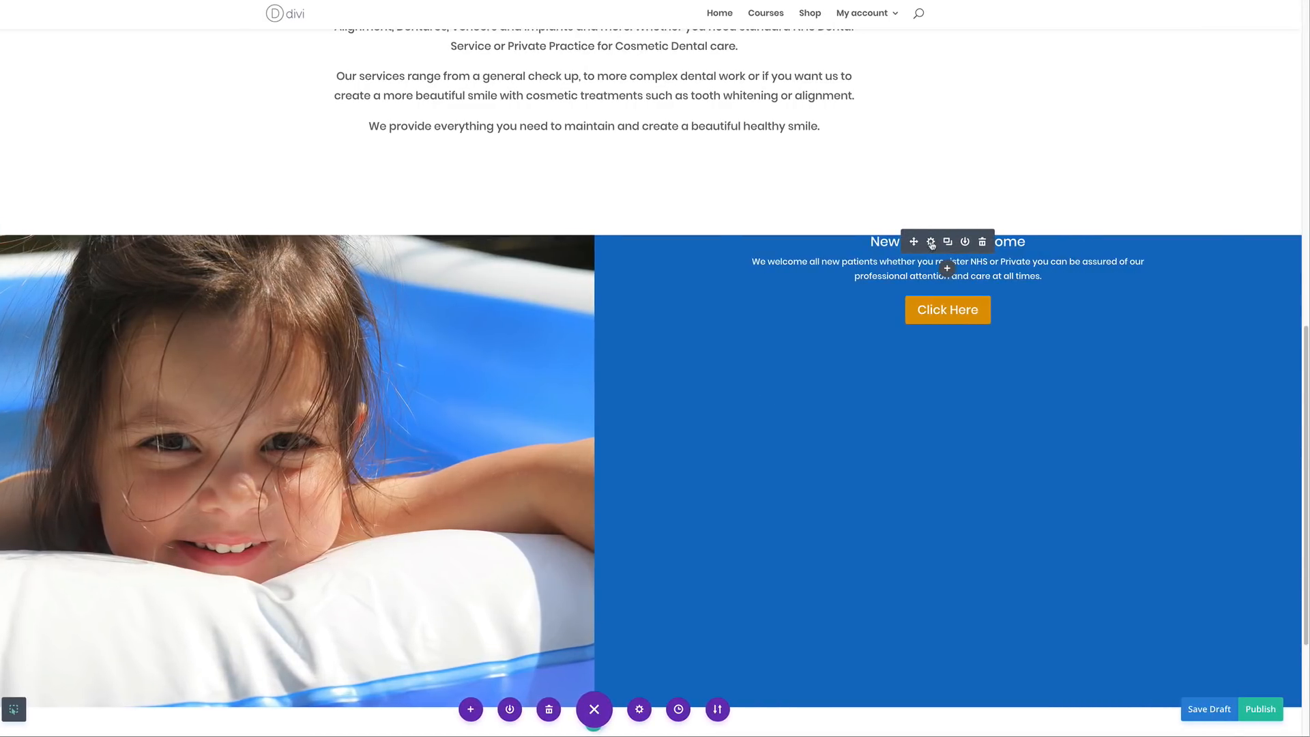
Set the desktop top margin of the New Patients Welcome text module to 220px.
{"action": "left_click", "coordinate": [932, 242]}
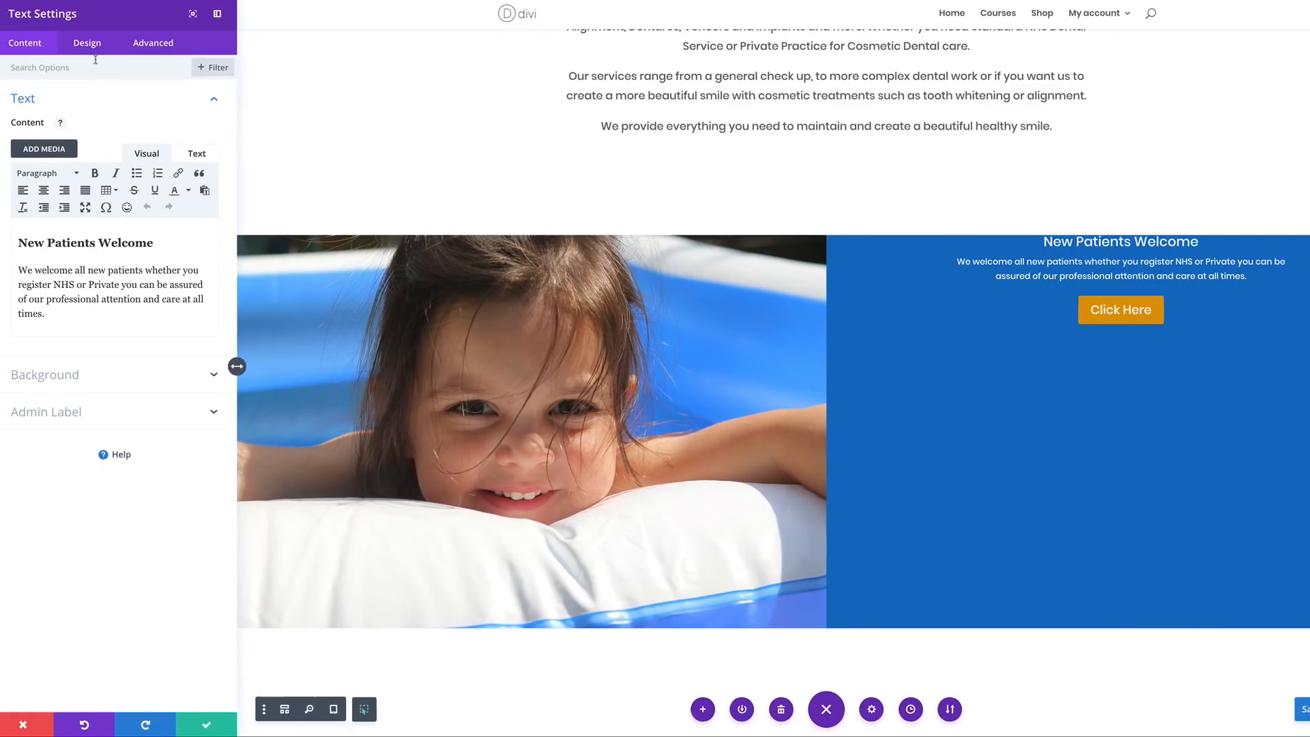
{"action": "left_click", "coordinate": [101, 45]}
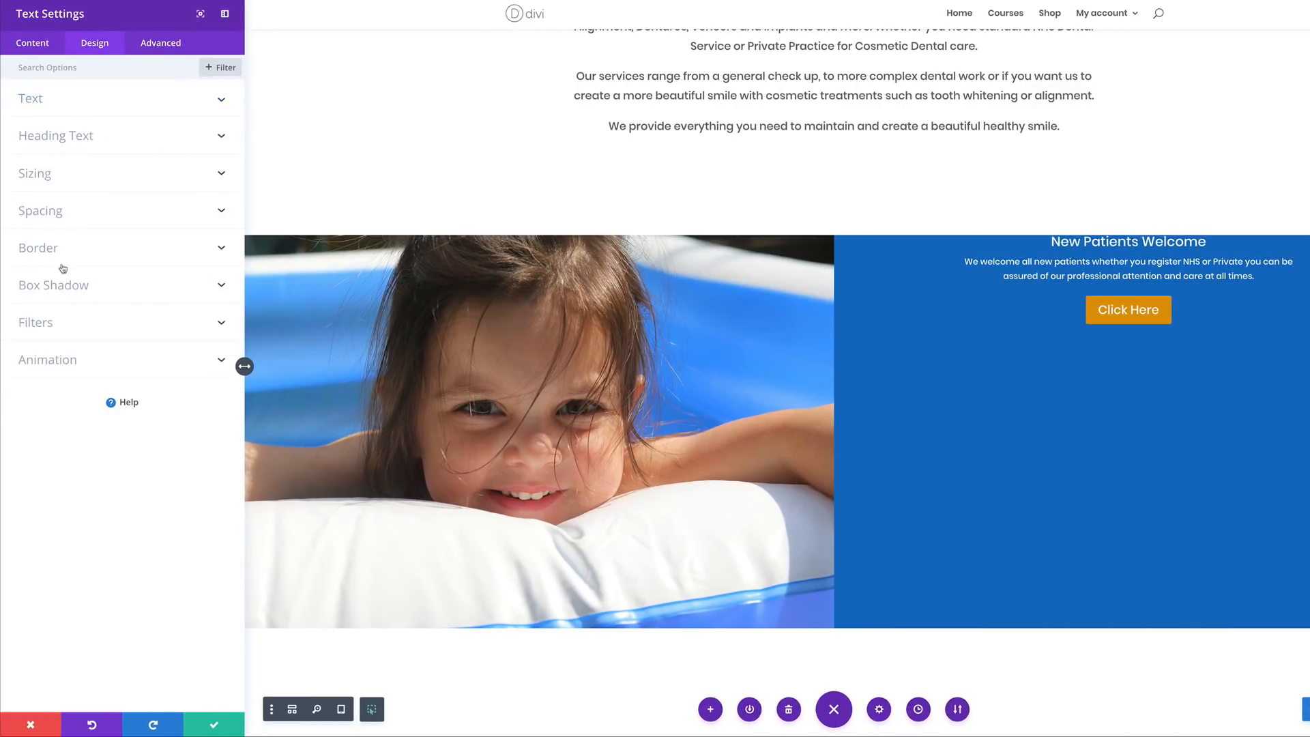
{"action": "left_click", "coordinate": [57, 217]}
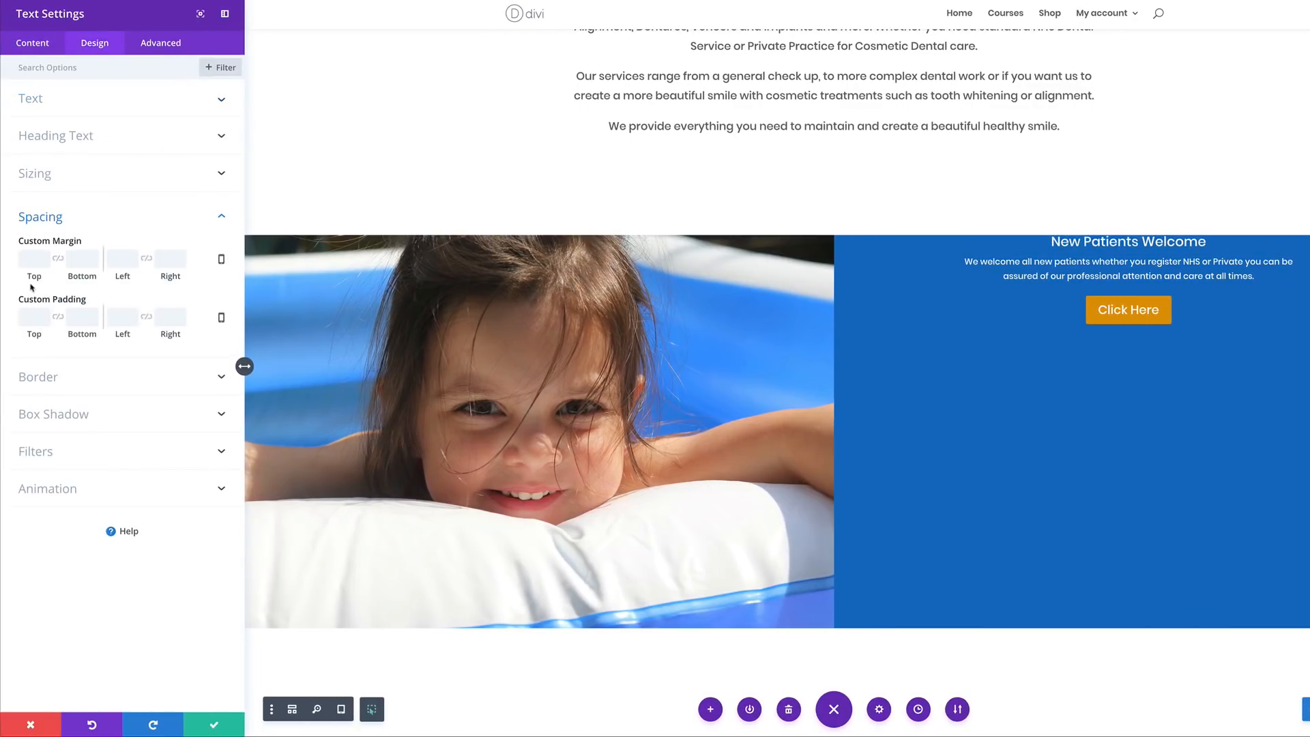
{"action": "left_click_drag", "start_coordinate": [34, 276], "coordinate": [177, 277]}
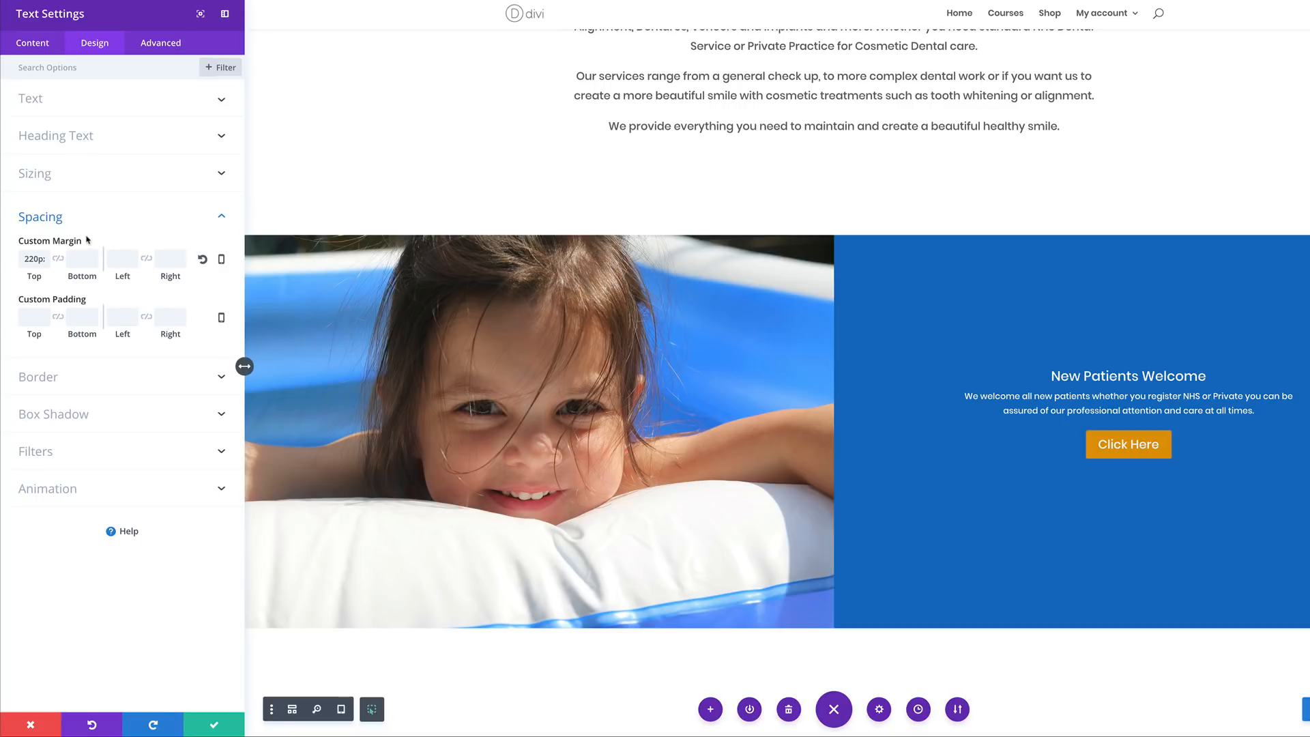
Enable responsive margins for the text module, set its top margin to 118px on tablet and 94px on smartphone, and save it.
{"action": "left_click", "coordinate": [222, 259]}
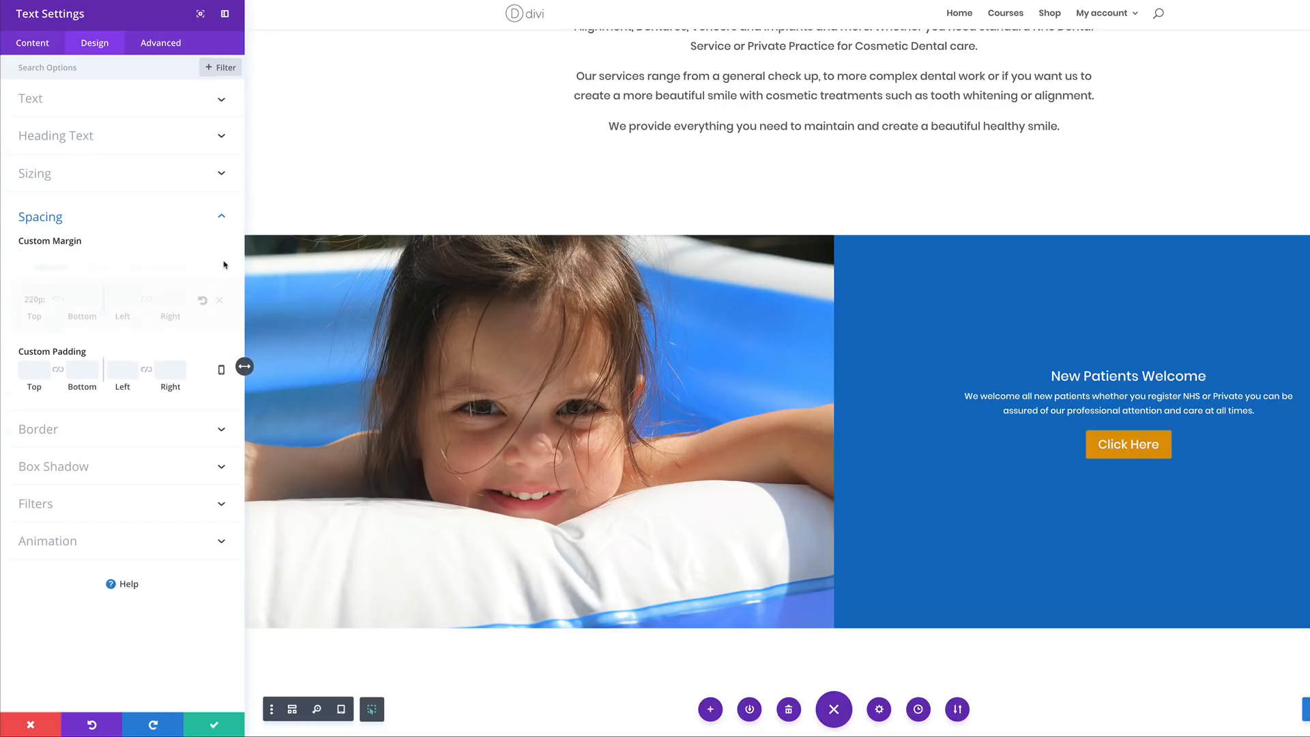
{"action": "left_click", "coordinate": [101, 268]}
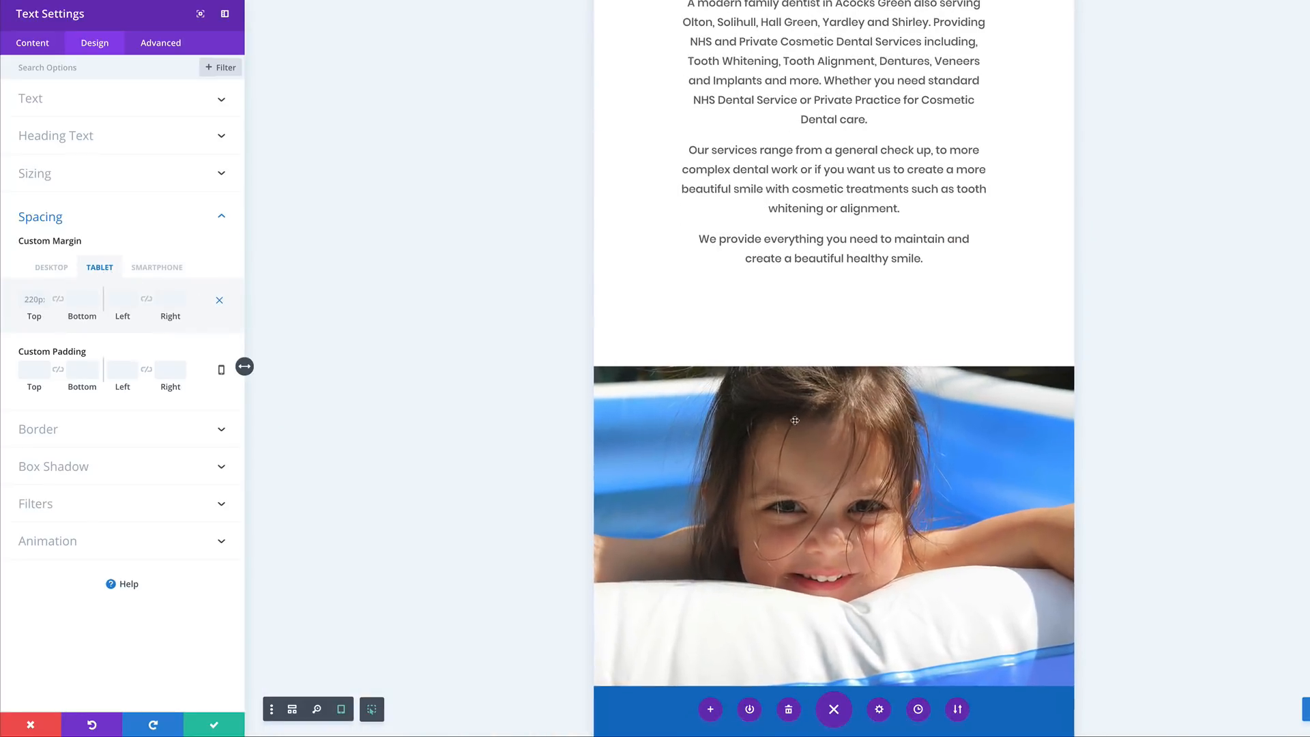
{"action": "scroll", "coordinate": [787, 432], "scroll_direction": "down", "scroll_amount": 5}
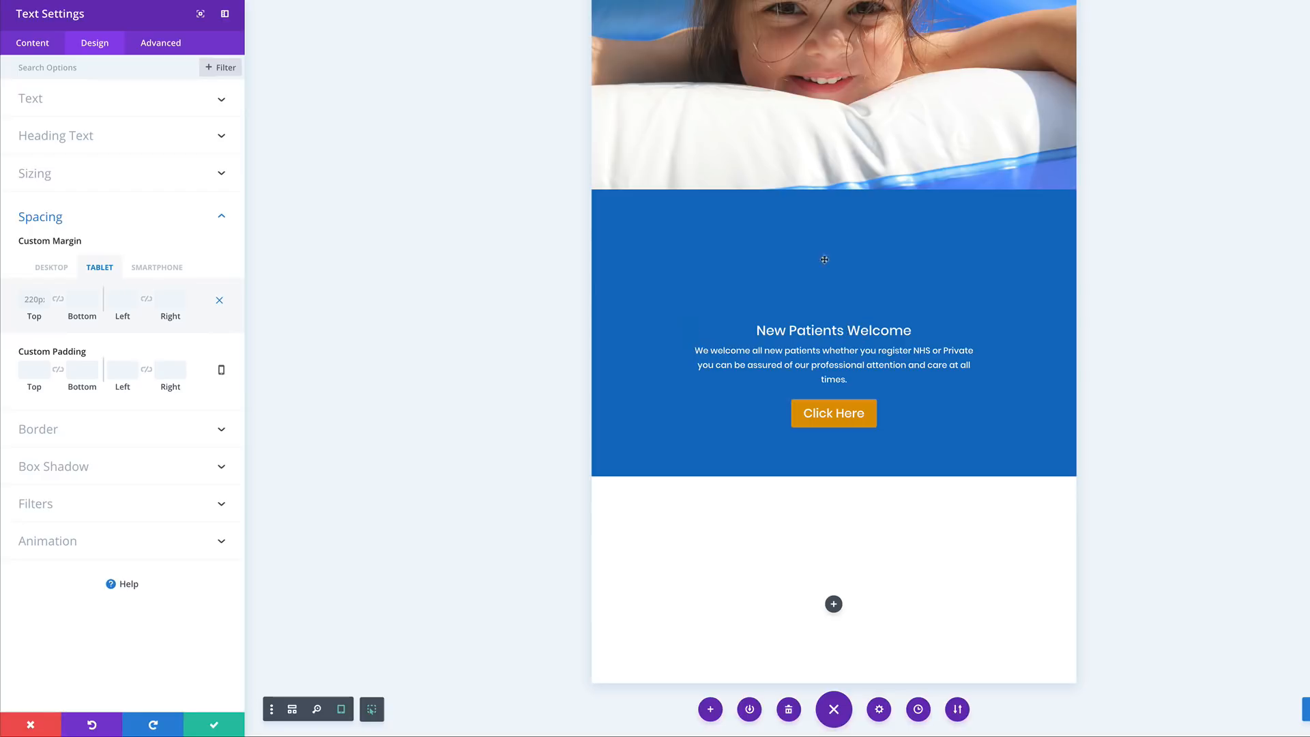
{"action": "left_click_drag", "start_coordinate": [32, 316], "coordinate": [0, 316]}
{"action": "left_click", "coordinate": [163, 268]}
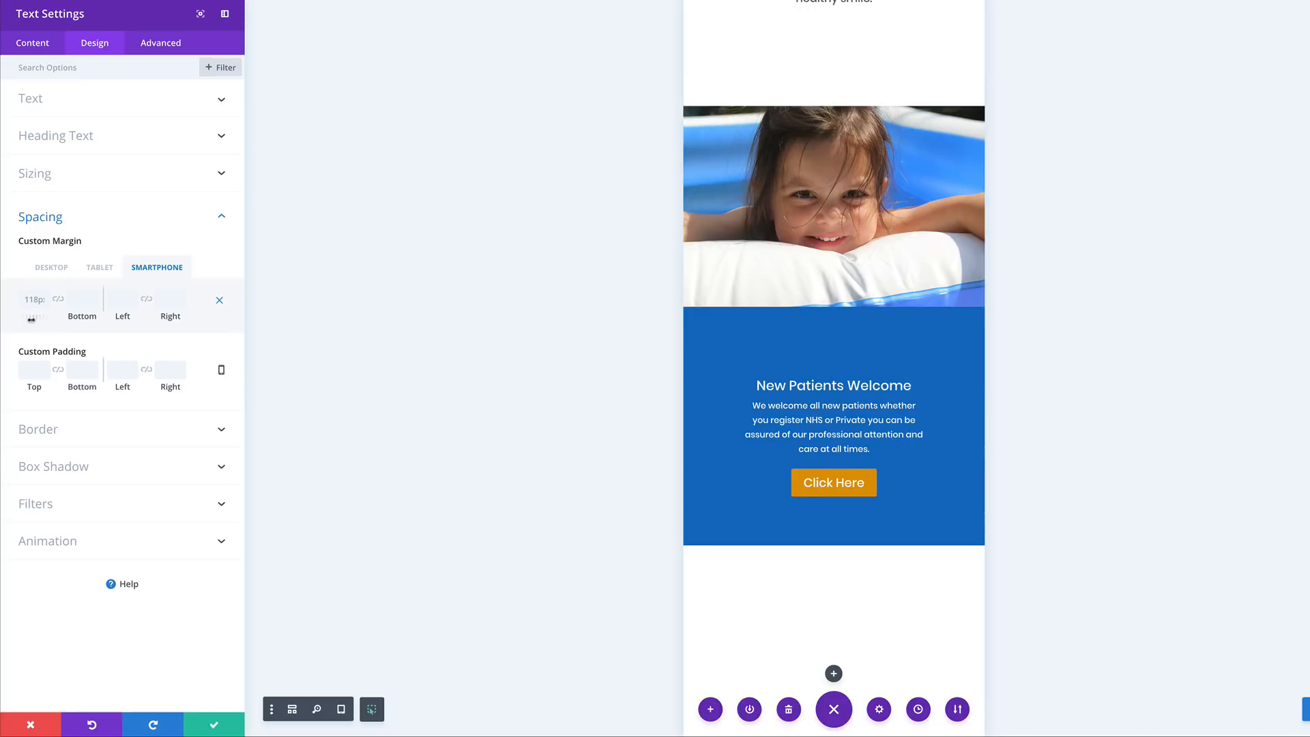
{"action": "left_click_drag", "start_coordinate": [30, 319], "coordinate": [19, 324]}
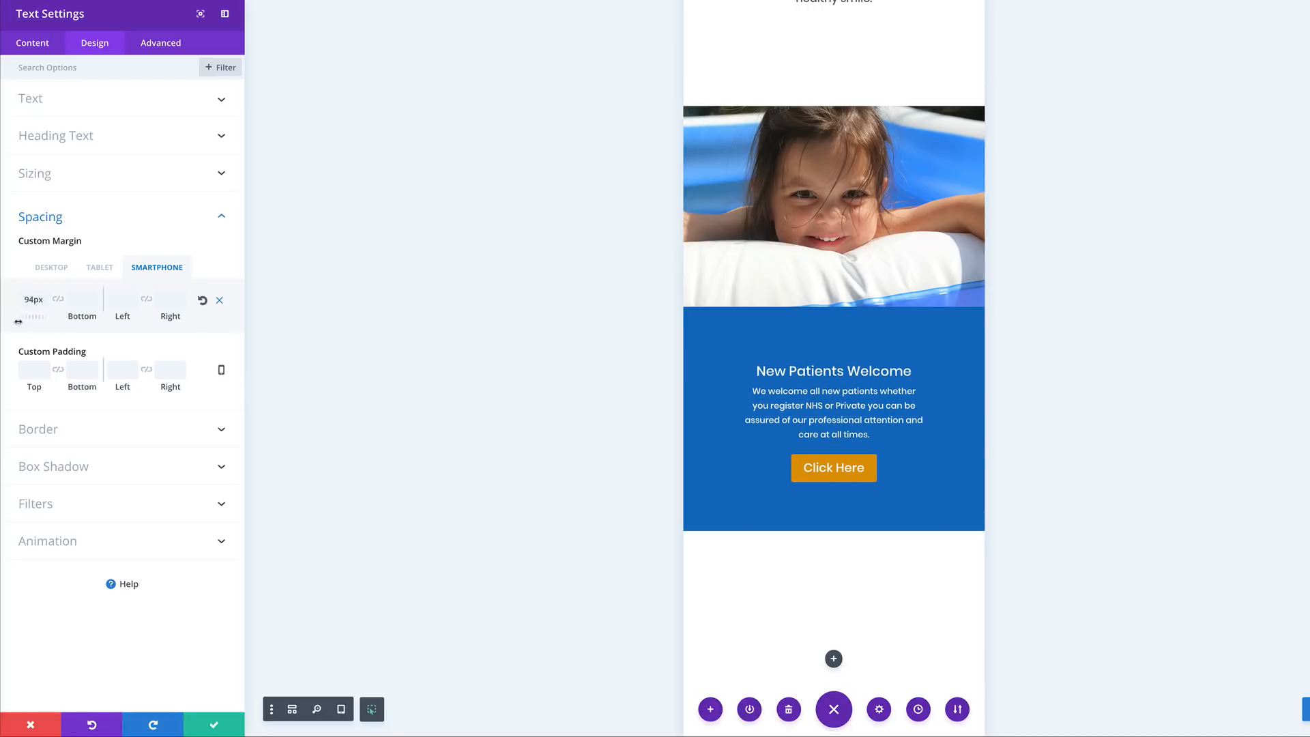
{"action": "left_click", "coordinate": [51, 268]}
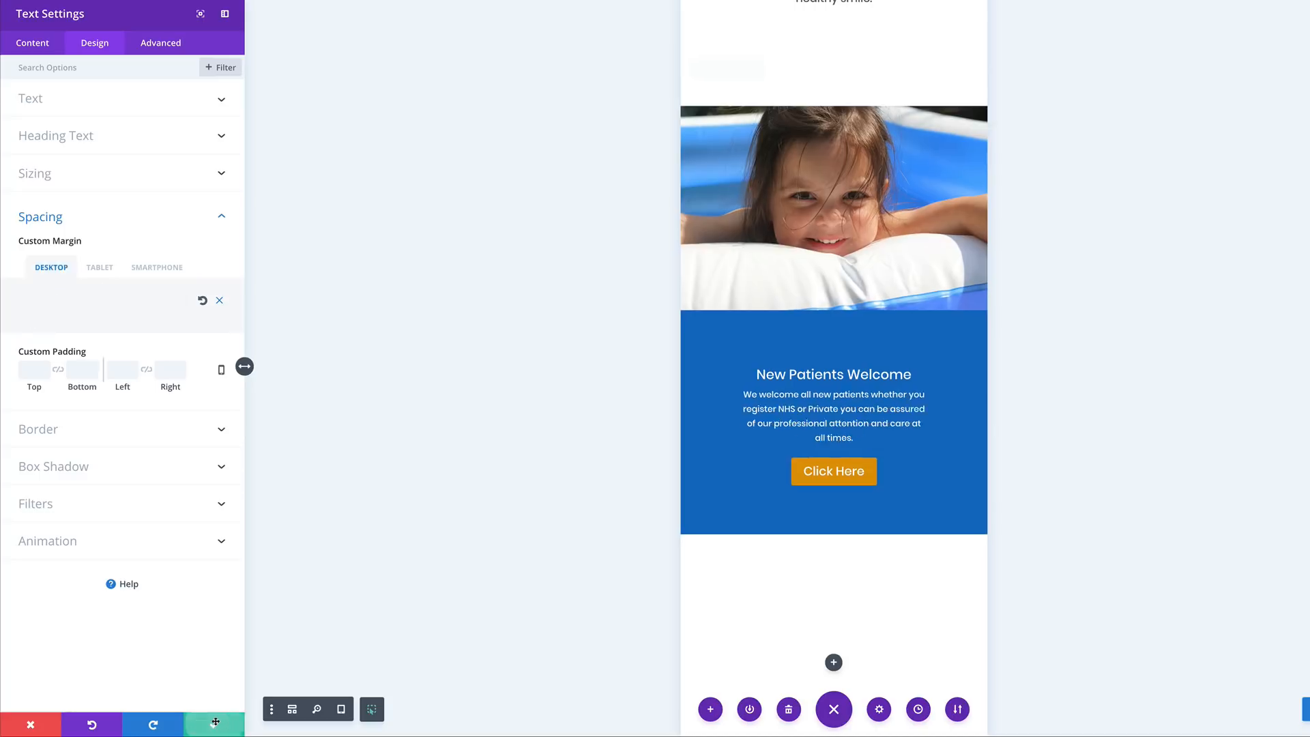
{"action": "left_click", "coordinate": [214, 722]}
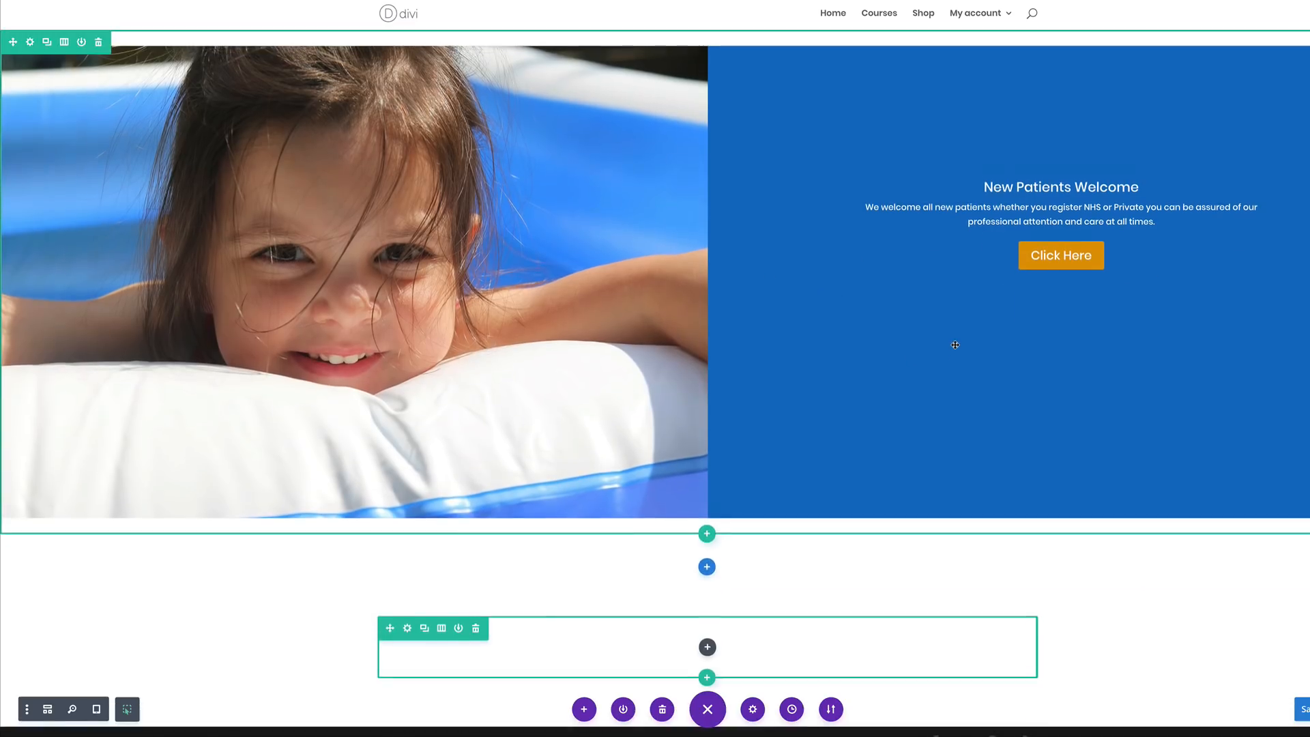
Reopen the New Patients Welcome text module's settings and set the H1 heading font weight to Light.
{"action": "scroll", "coordinate": [955, 344], "scroll_direction": "up", "scroll_amount": 7}
{"action": "scroll", "coordinate": [956, 344], "scroll_direction": "down", "scroll_amount": 3}
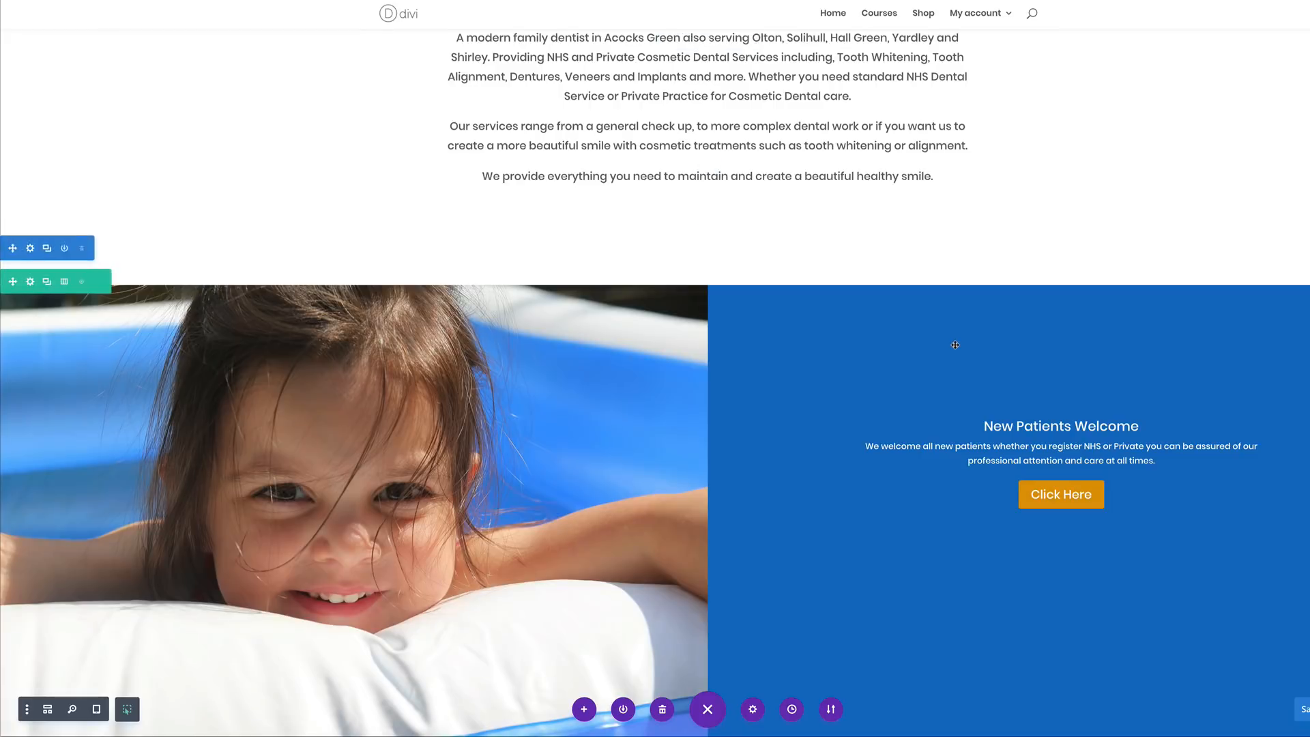
{"action": "mouse_move", "coordinate": [1099, 412]}
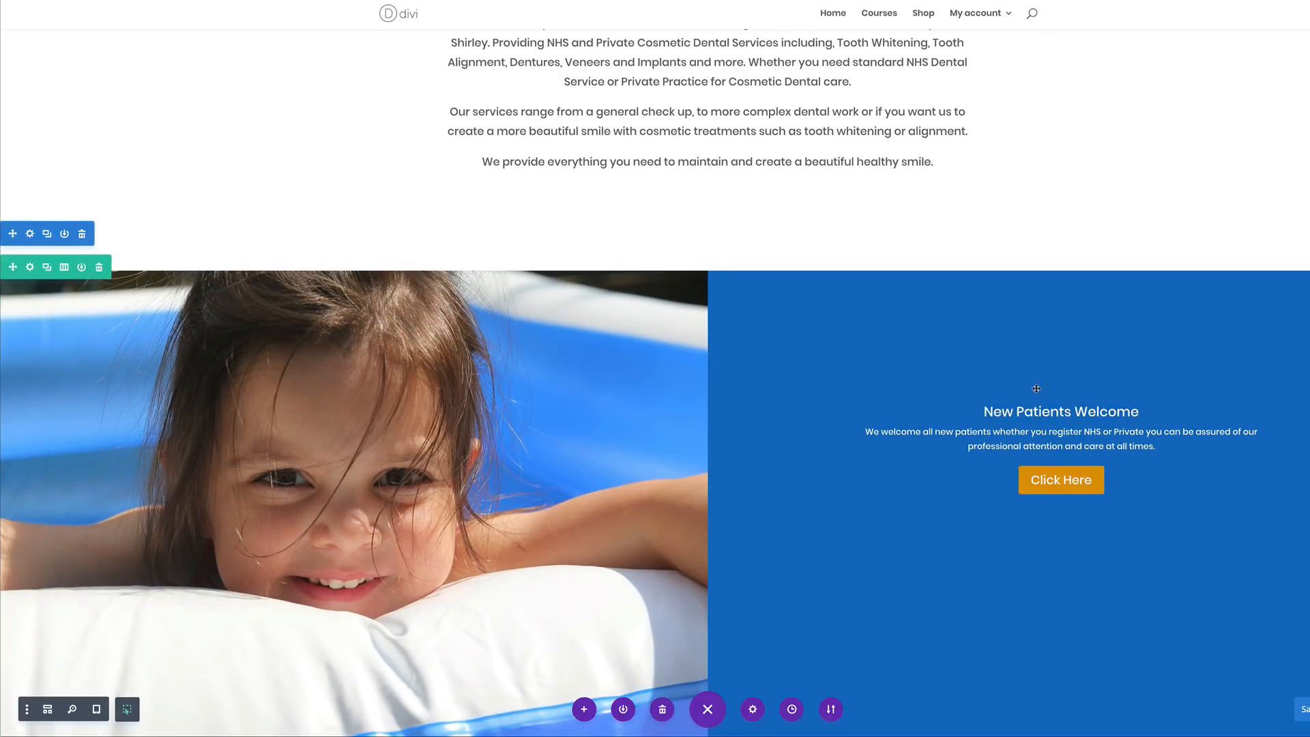
{"action": "left_click", "coordinate": [1044, 413]}
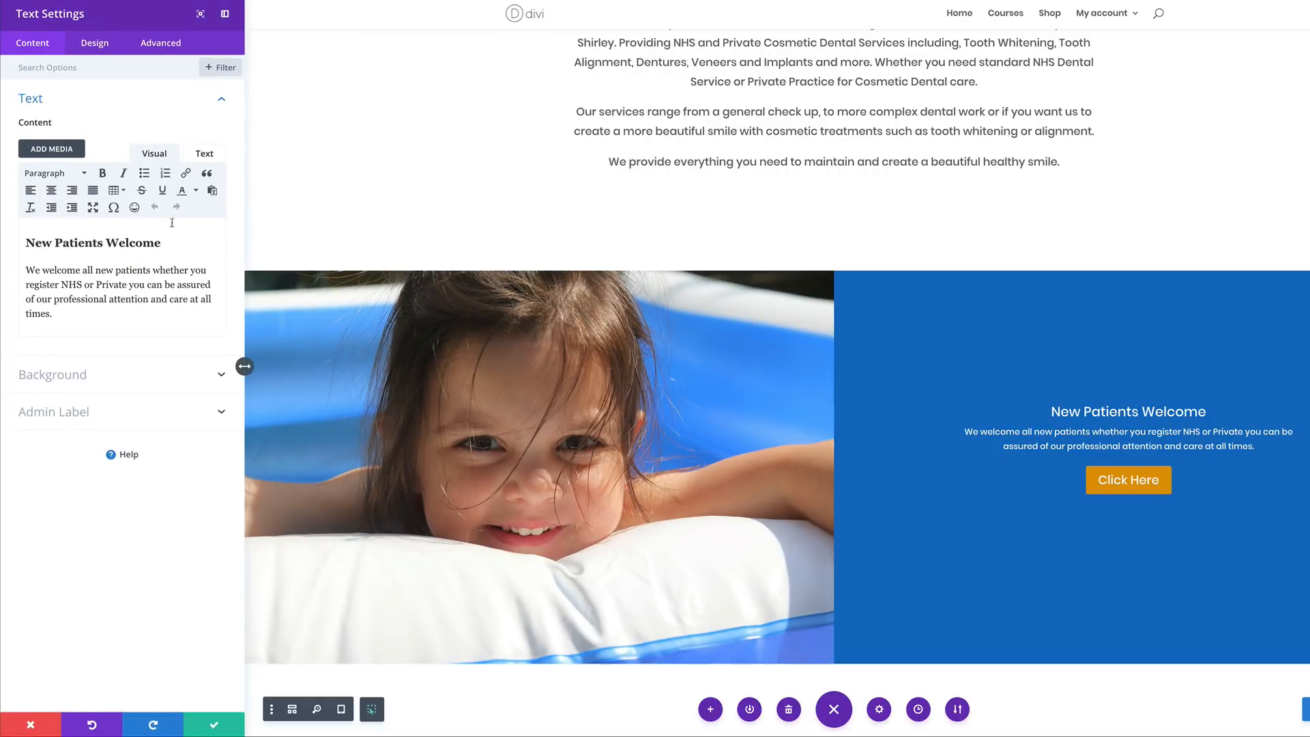
{"action": "left_click", "coordinate": [95, 43]}
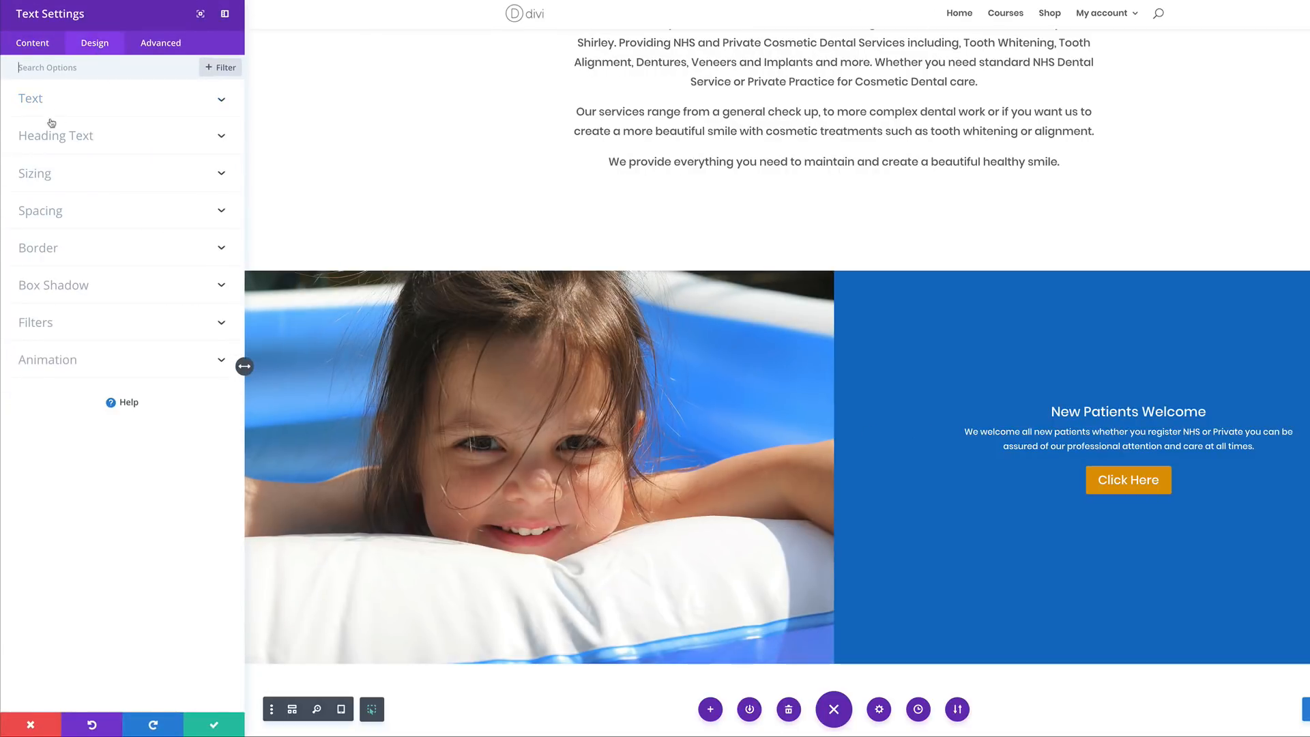
{"action": "left_click", "coordinate": [78, 136]}
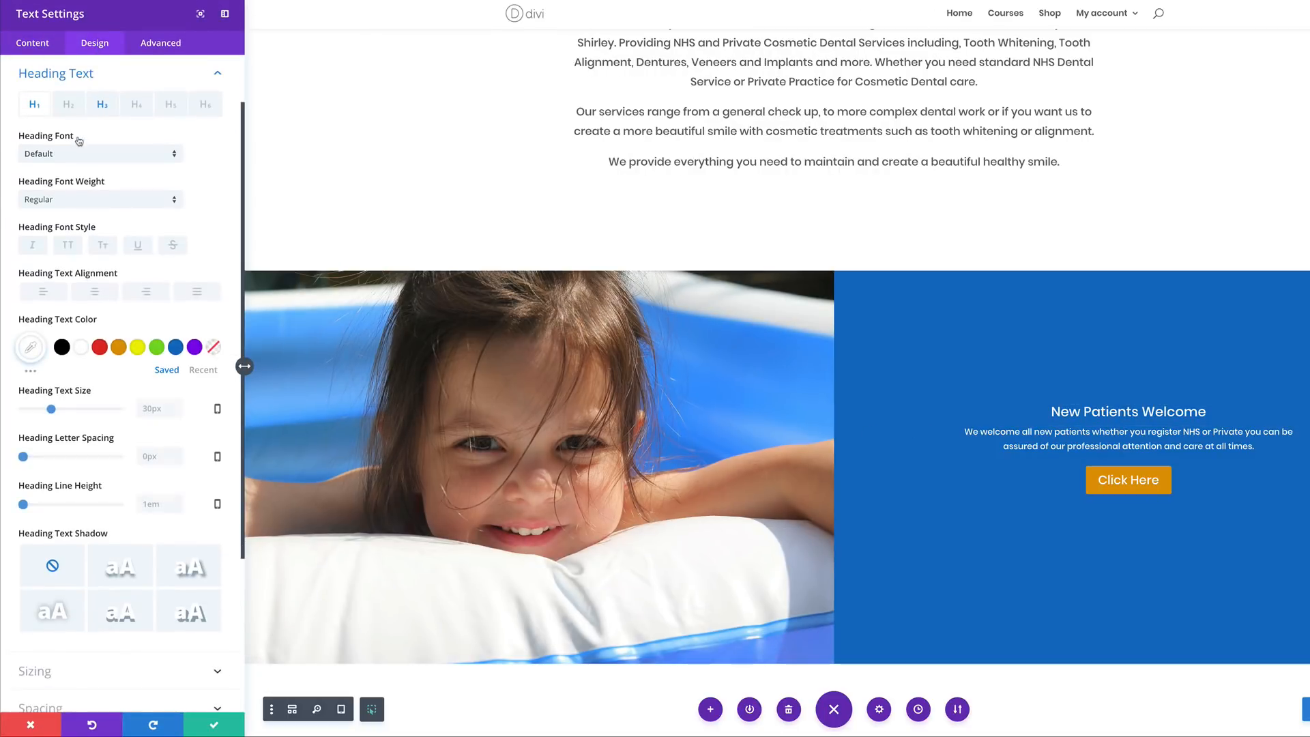
{"action": "left_click", "coordinate": [75, 200]}
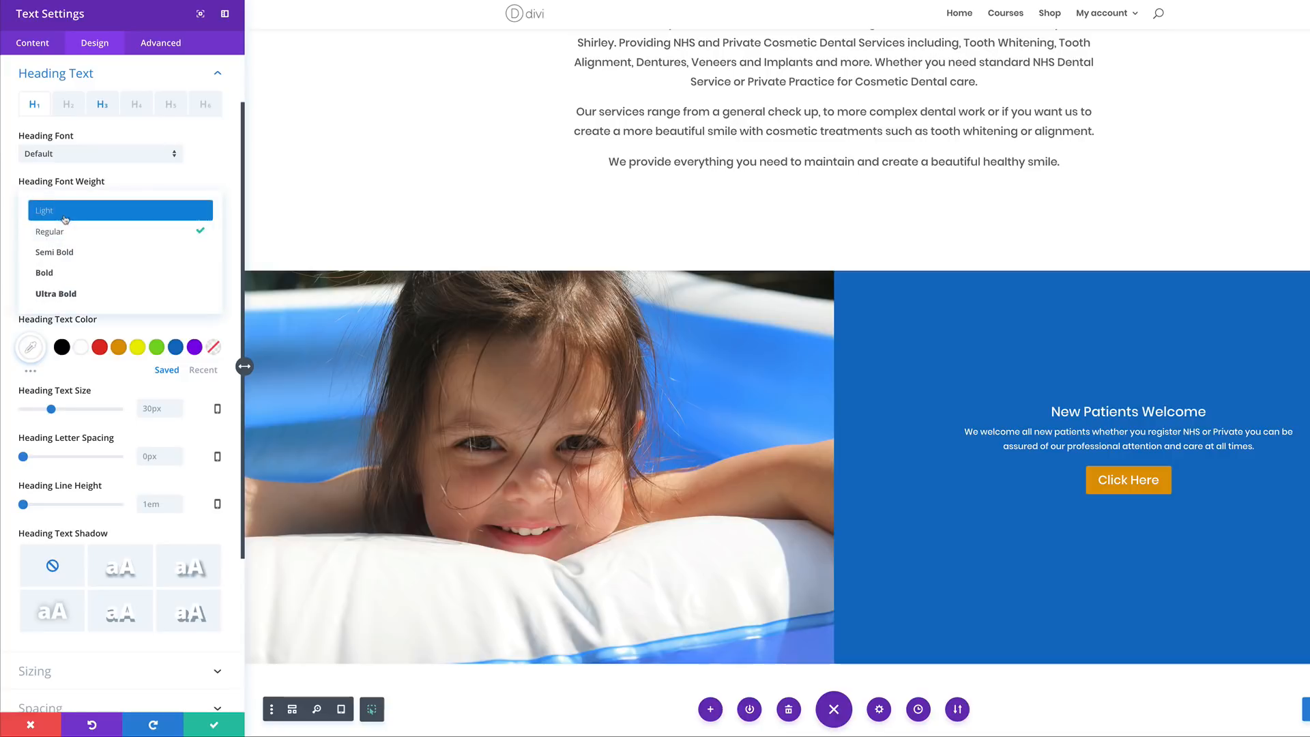
{"action": "left_click", "coordinate": [65, 213]}
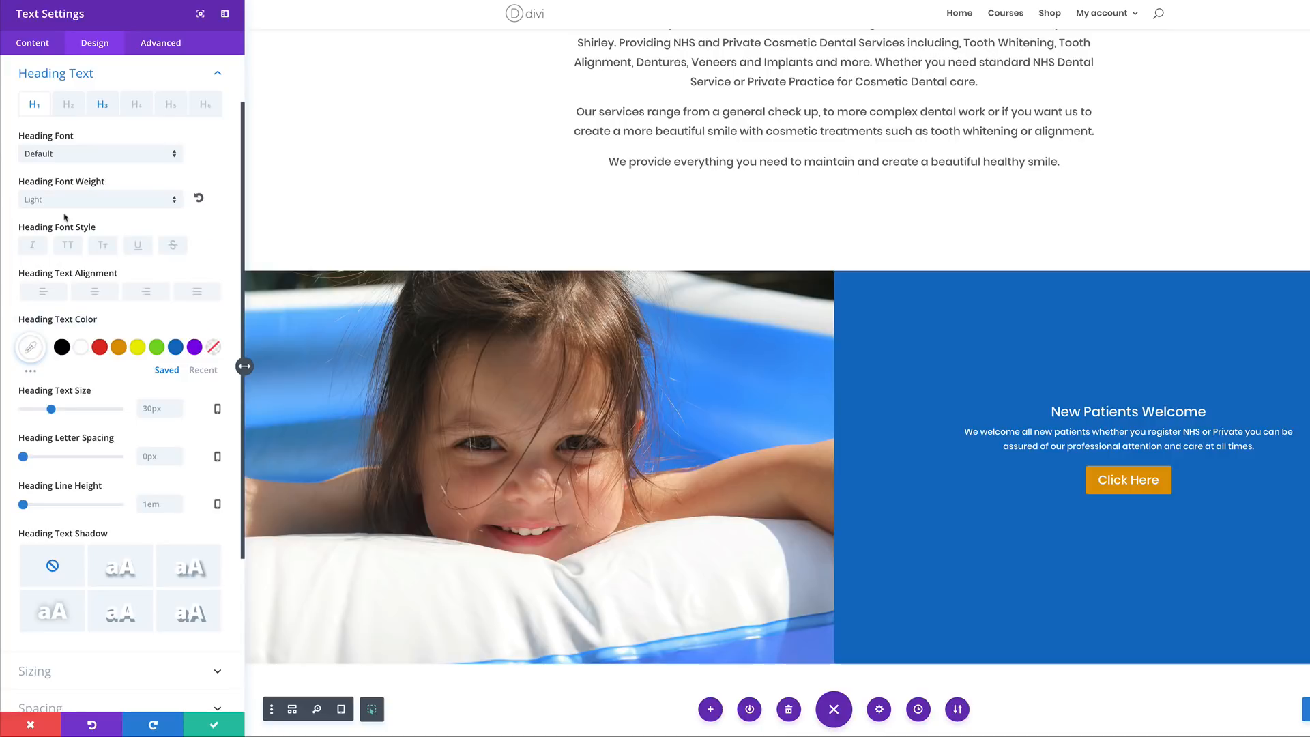
Set the text module's Heading 3 font weight to Light and its text size to 33px.
{"action": "left_click", "coordinate": [102, 104]}
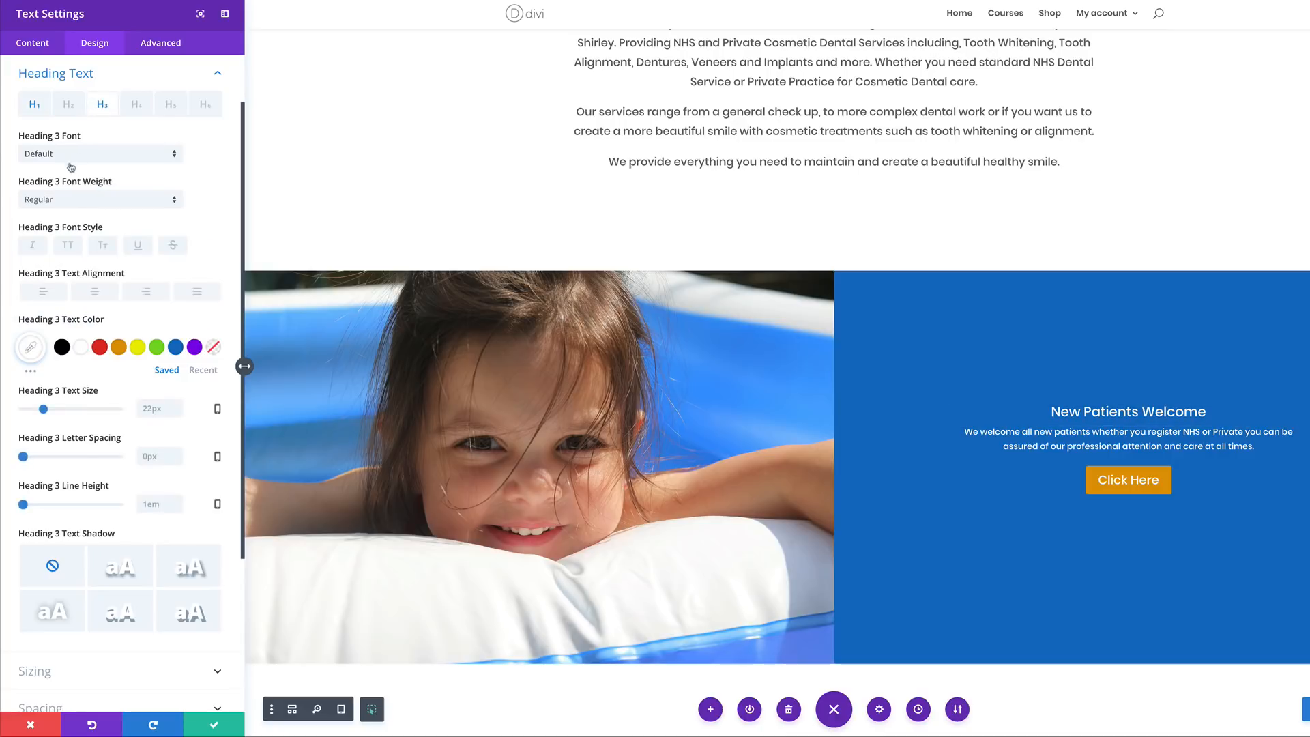
{"action": "left_click", "coordinate": [56, 200]}
{"action": "left_click", "coordinate": [68, 213]}
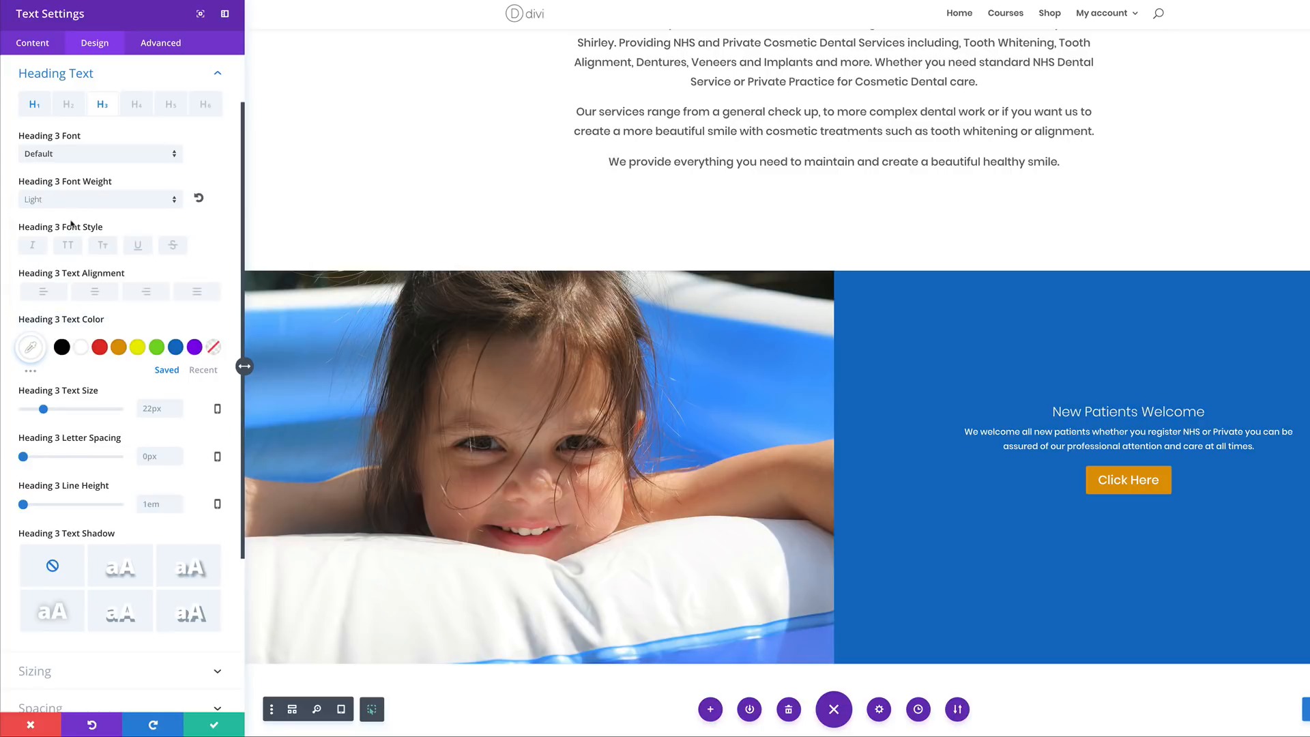
{"action": "left_click_drag", "start_coordinate": [43, 409], "coordinate": [55, 411]}
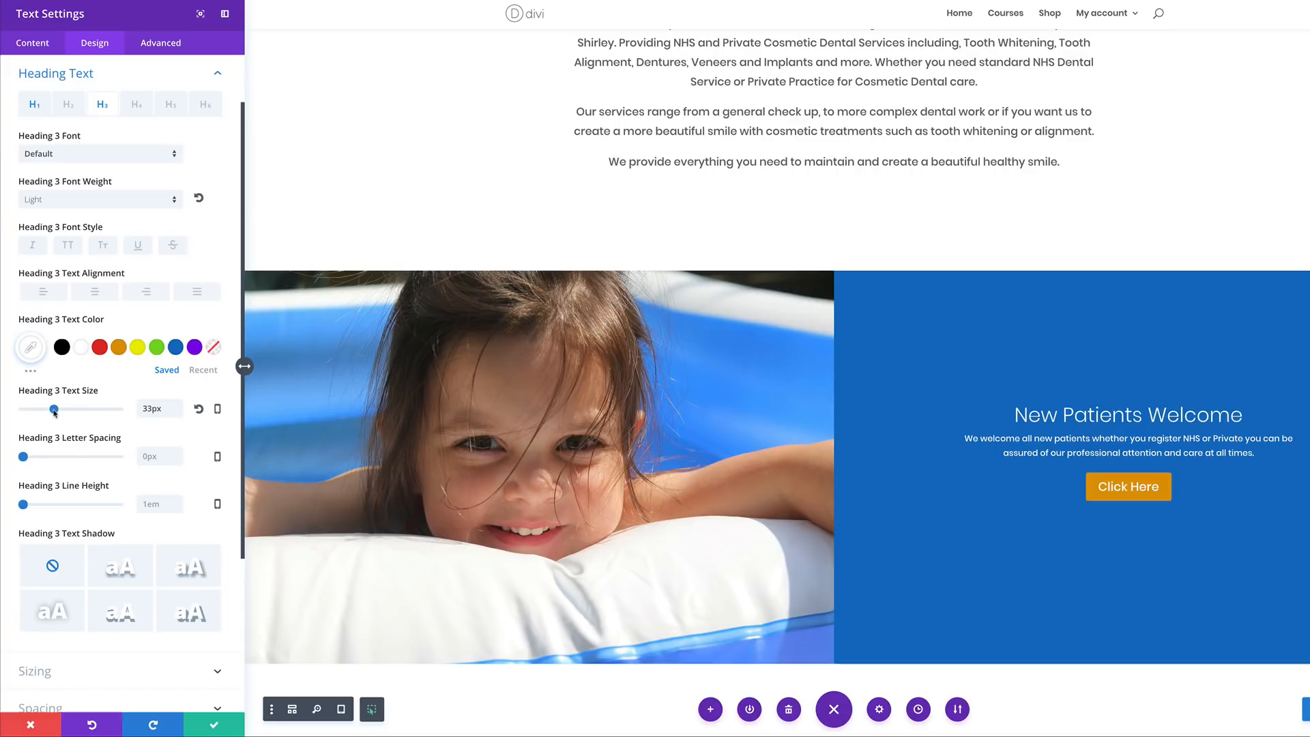
Set the Heading 3 text of the New Patients Welcome block to 32px size and 1.2em line height.
{"action": "left_click_drag", "start_coordinate": [54, 412], "coordinate": [54, 412]}
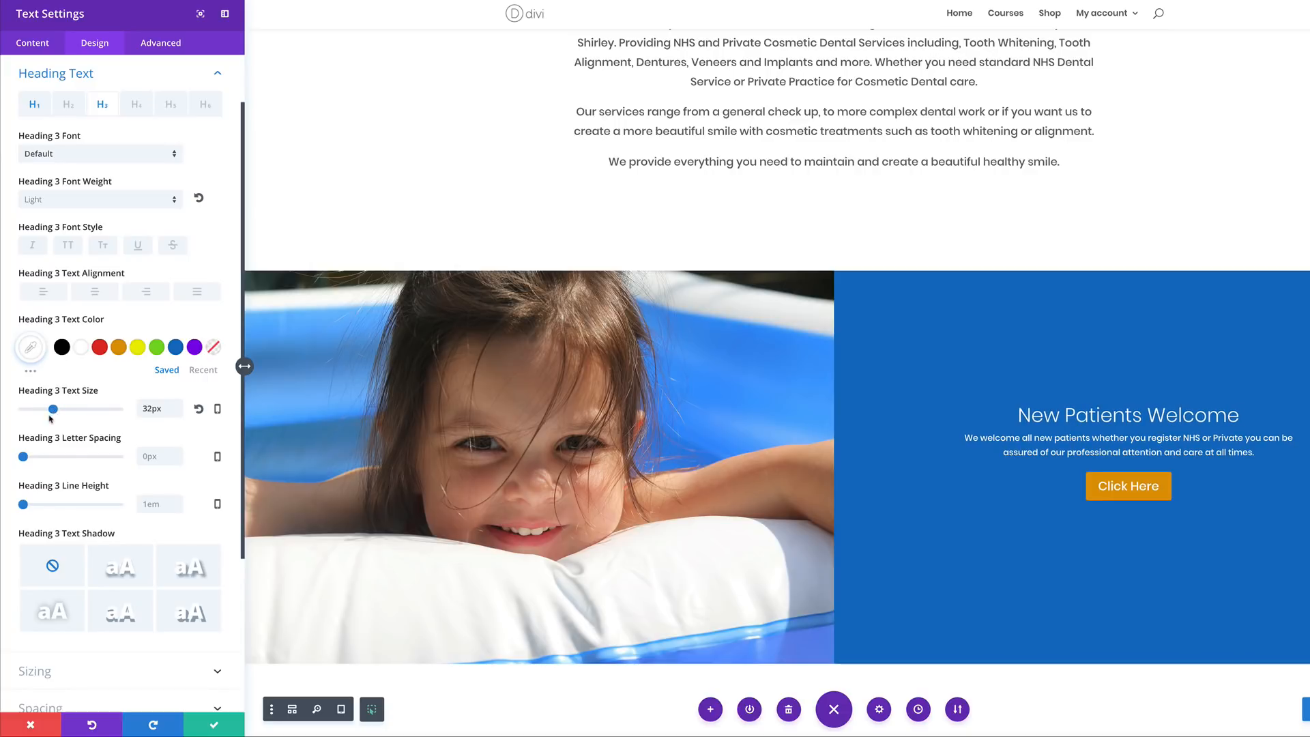
{"action": "left_click_drag", "start_coordinate": [24, 506], "coordinate": [31, 506]}
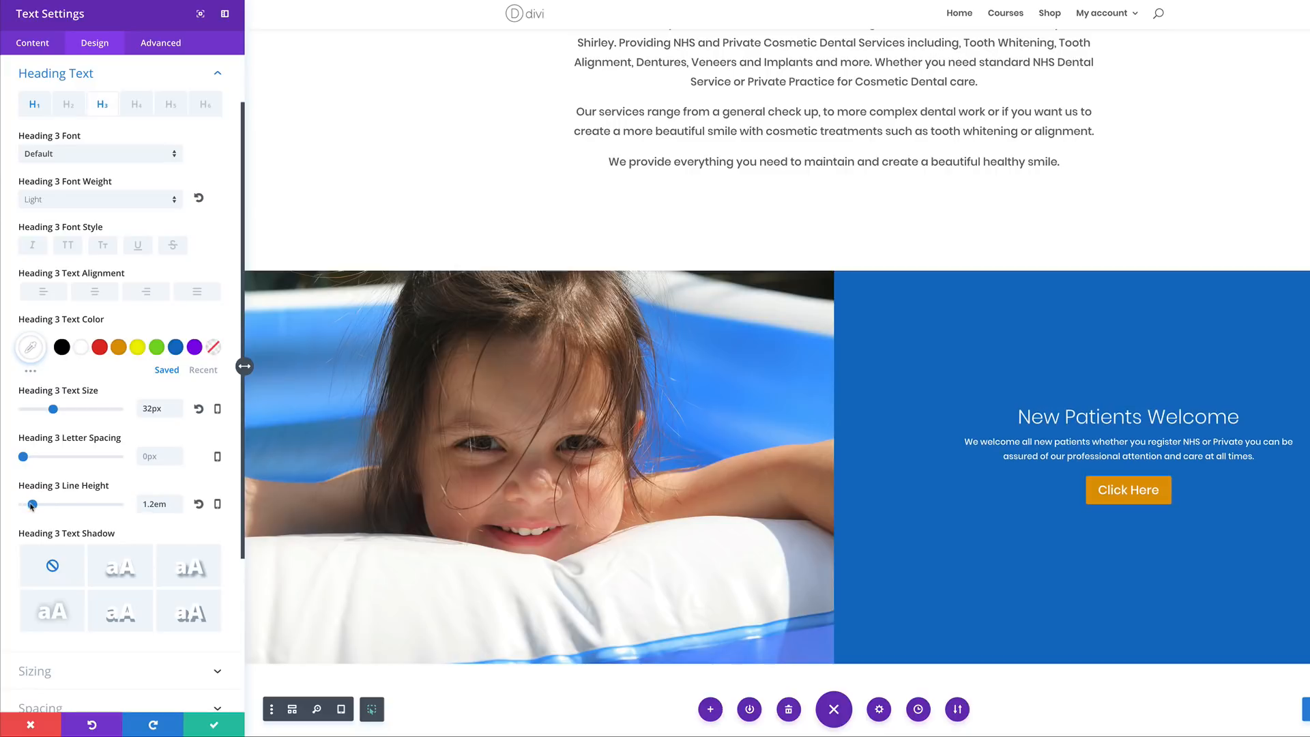
{"action": "scroll", "coordinate": [111, 567], "scroll_direction": "down", "scroll_amount": 2}
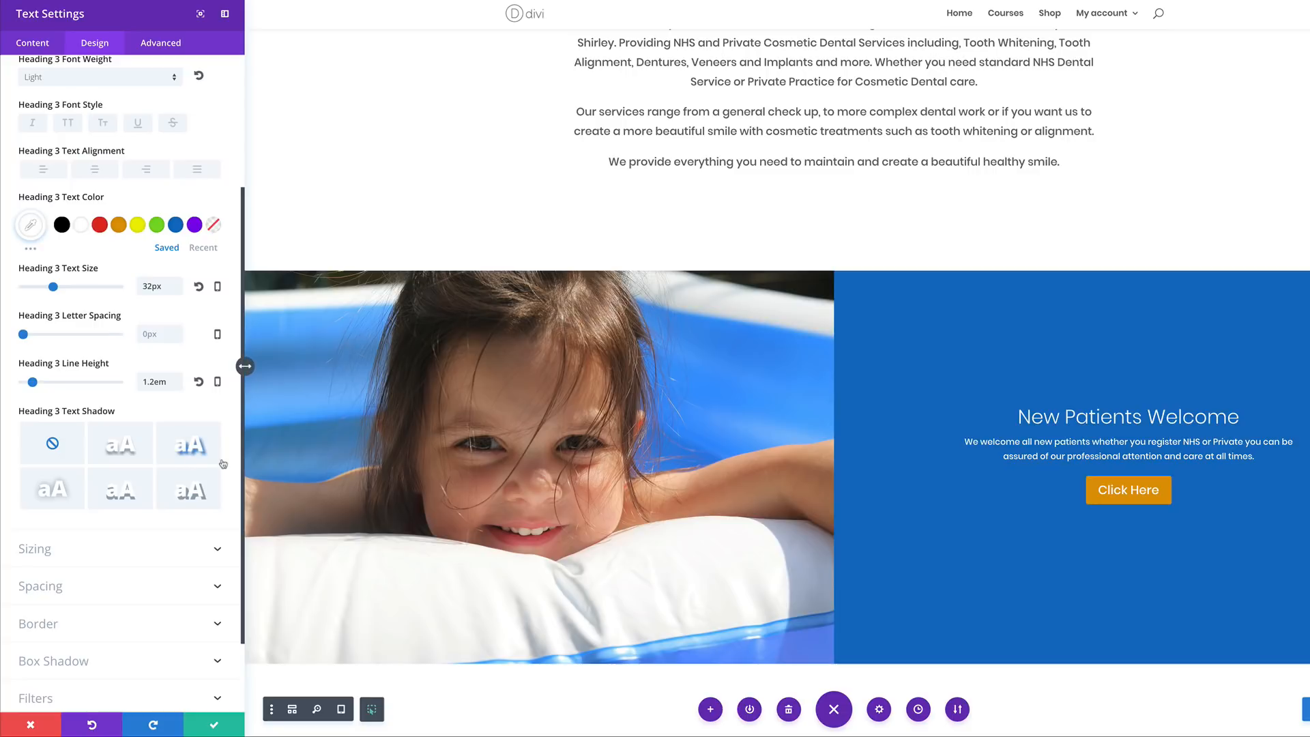
{"action": "scroll", "coordinate": [223, 464], "scroll_direction": "up", "scroll_amount": 1}
{"action": "scroll", "coordinate": [223, 464], "scroll_direction": "down", "scroll_amount": 2}
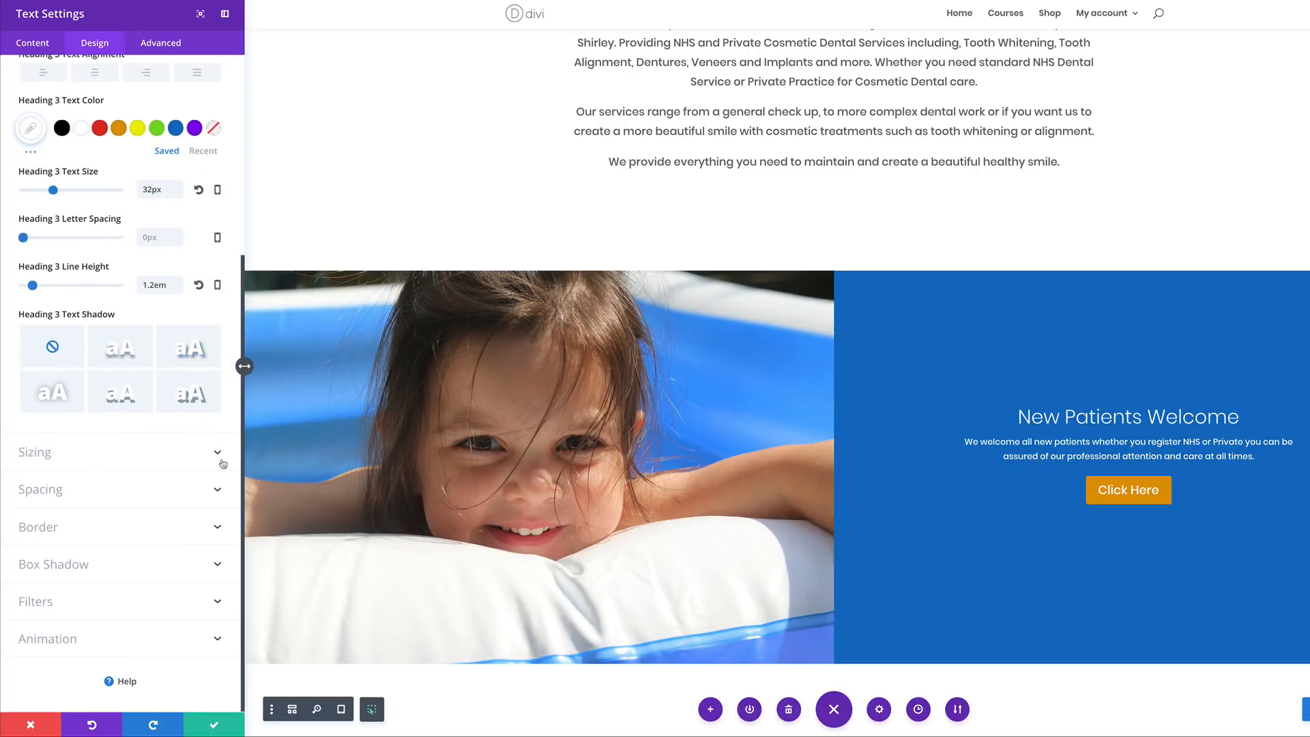
{"action": "scroll", "coordinate": [223, 464], "scroll_direction": "up", "scroll_amount": 5}
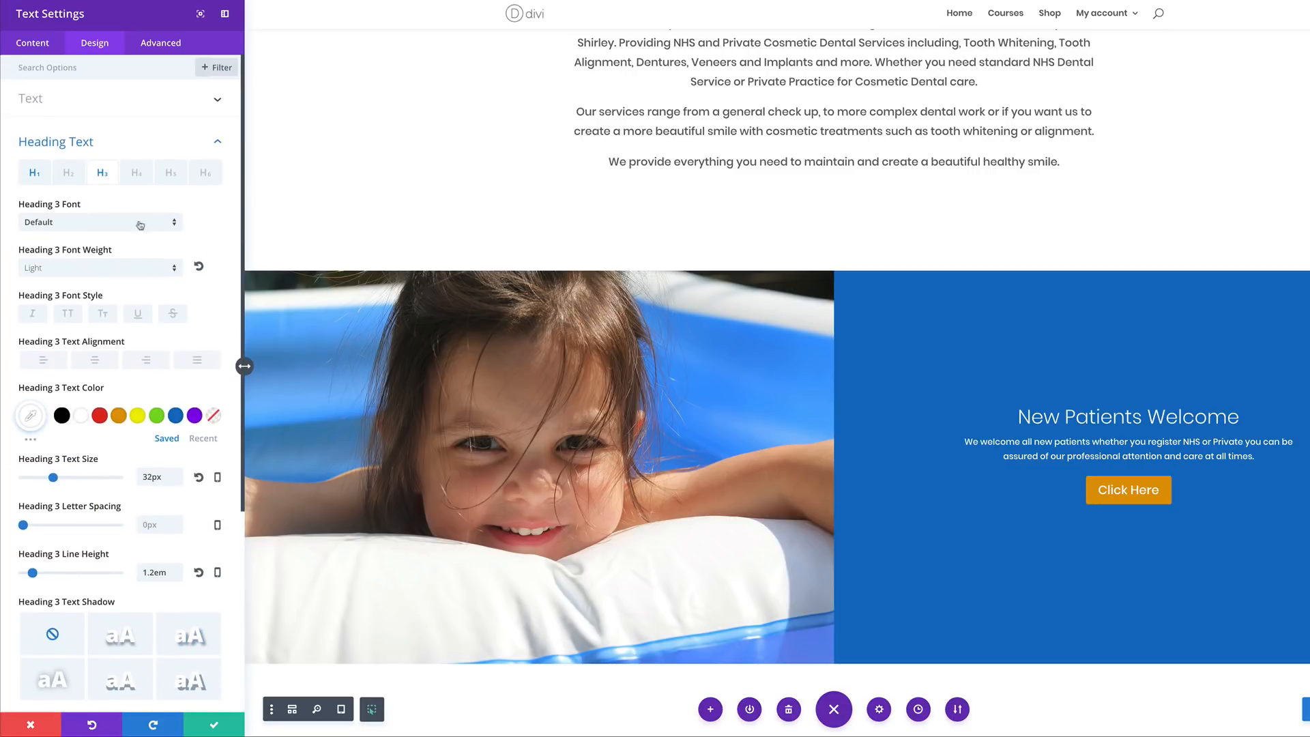
Set the block's body text to 18px size and 1.8em line height, and save the text settings.
{"action": "left_click", "coordinate": [131, 99]}
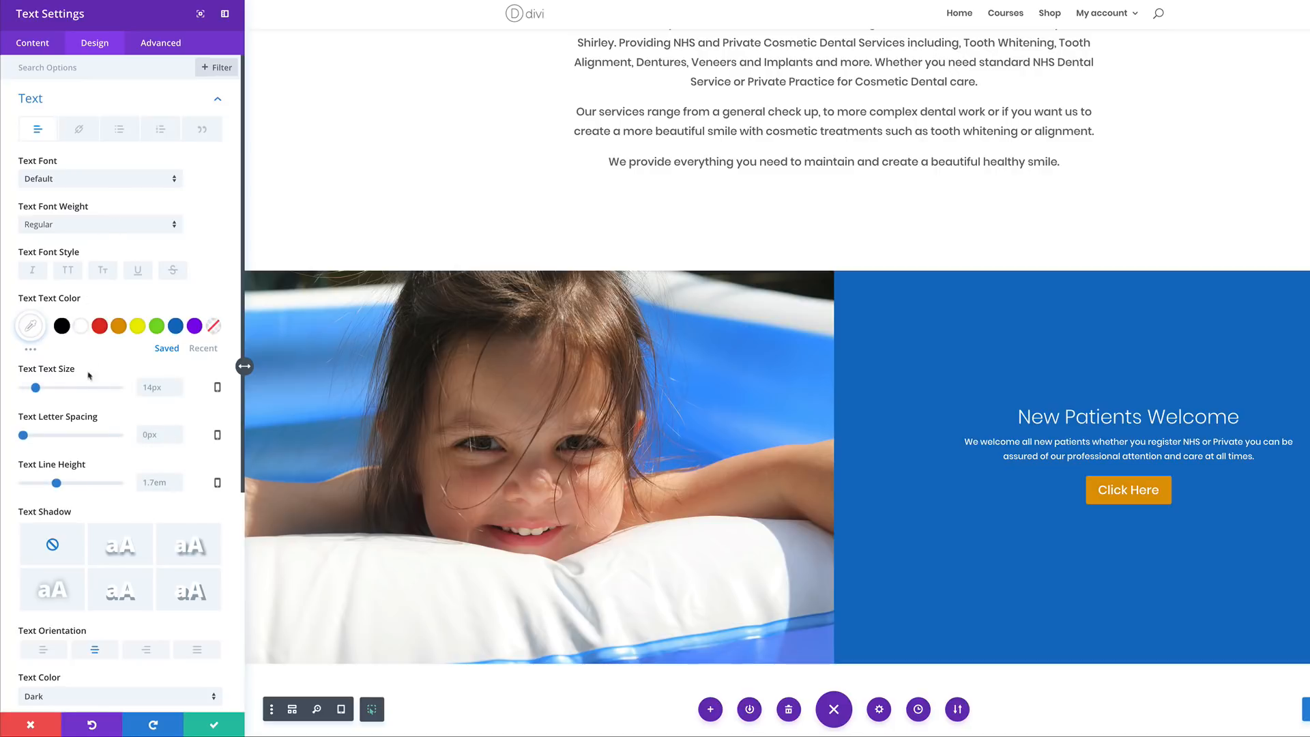
{"action": "left_click", "coordinate": [40, 389]}
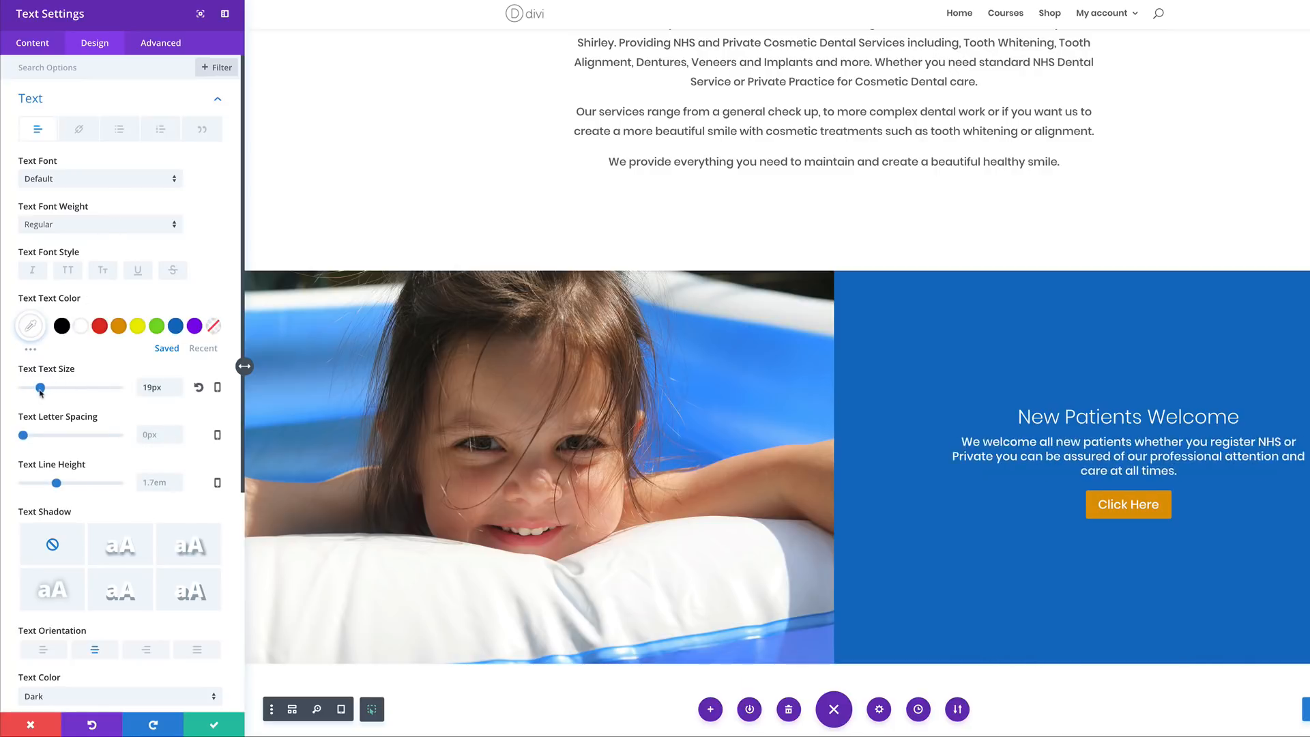
{"action": "left_click_drag", "start_coordinate": [40, 388], "coordinate": [40, 393]}
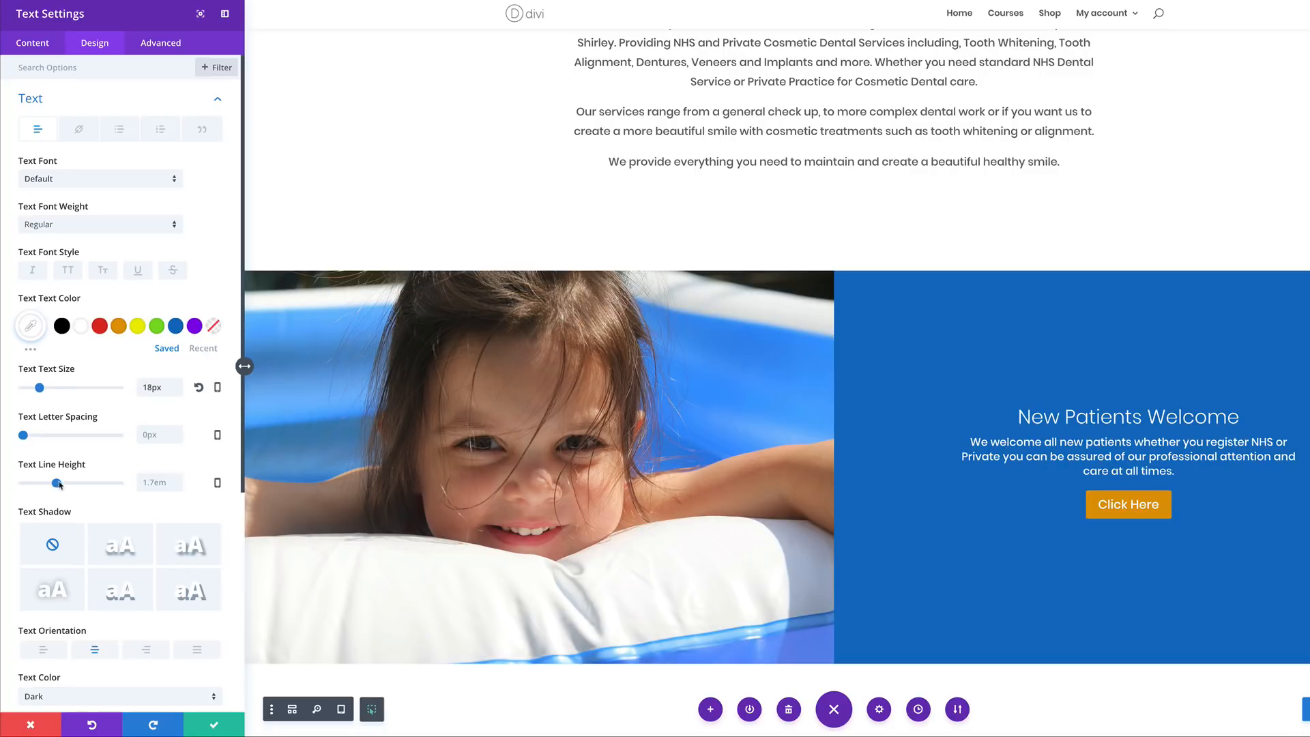
{"action": "left_click_drag", "start_coordinate": [59, 484], "coordinate": [62, 483]}
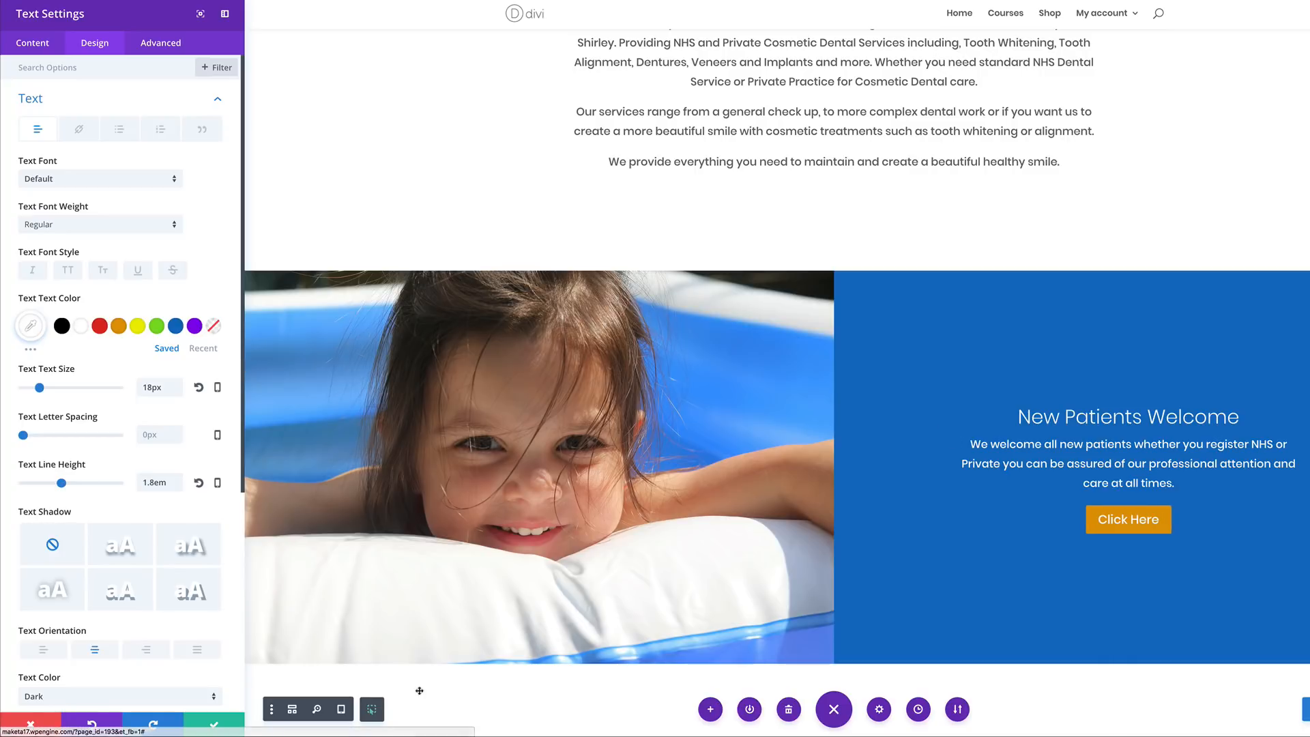
{"action": "left_click", "coordinate": [212, 722]}
Check the Patient Recommendations area on the reference dental site and insert a Slider module in the empty row below the photo section.
{"action": "scroll", "coordinate": [785, 441], "scroll_direction": "down", "scroll_amount": 4}
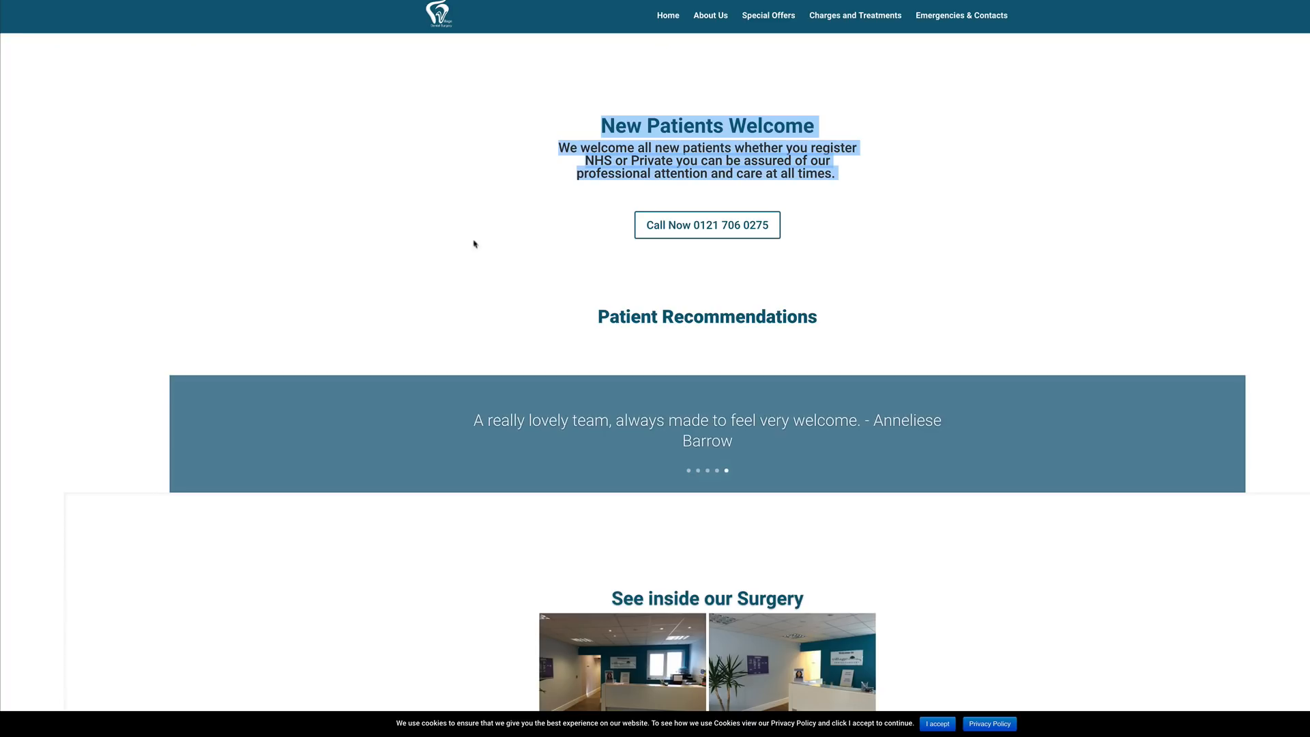
{"action": "scroll", "coordinate": [535, 261], "scroll_direction": "down", "scroll_amount": 1}
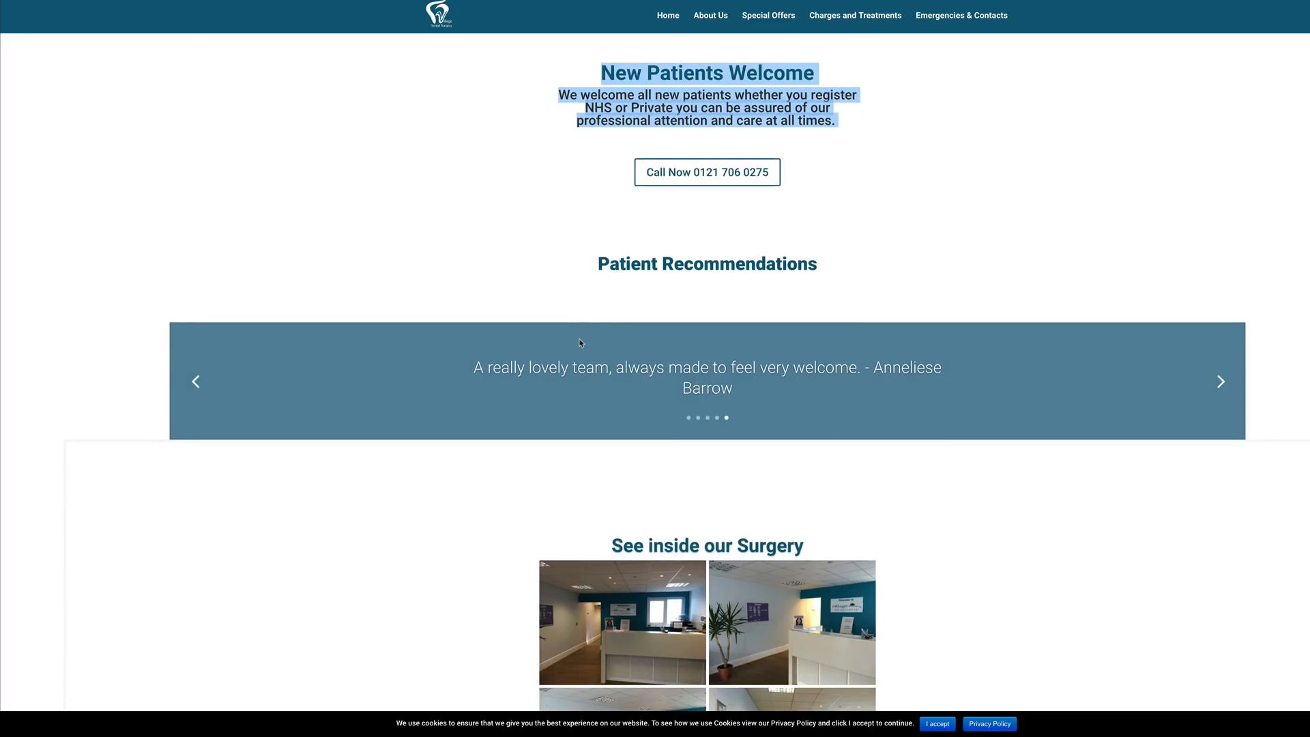
{"action": "scroll", "coordinate": [580, 342], "scroll_direction": "down", "scroll_amount": 3}
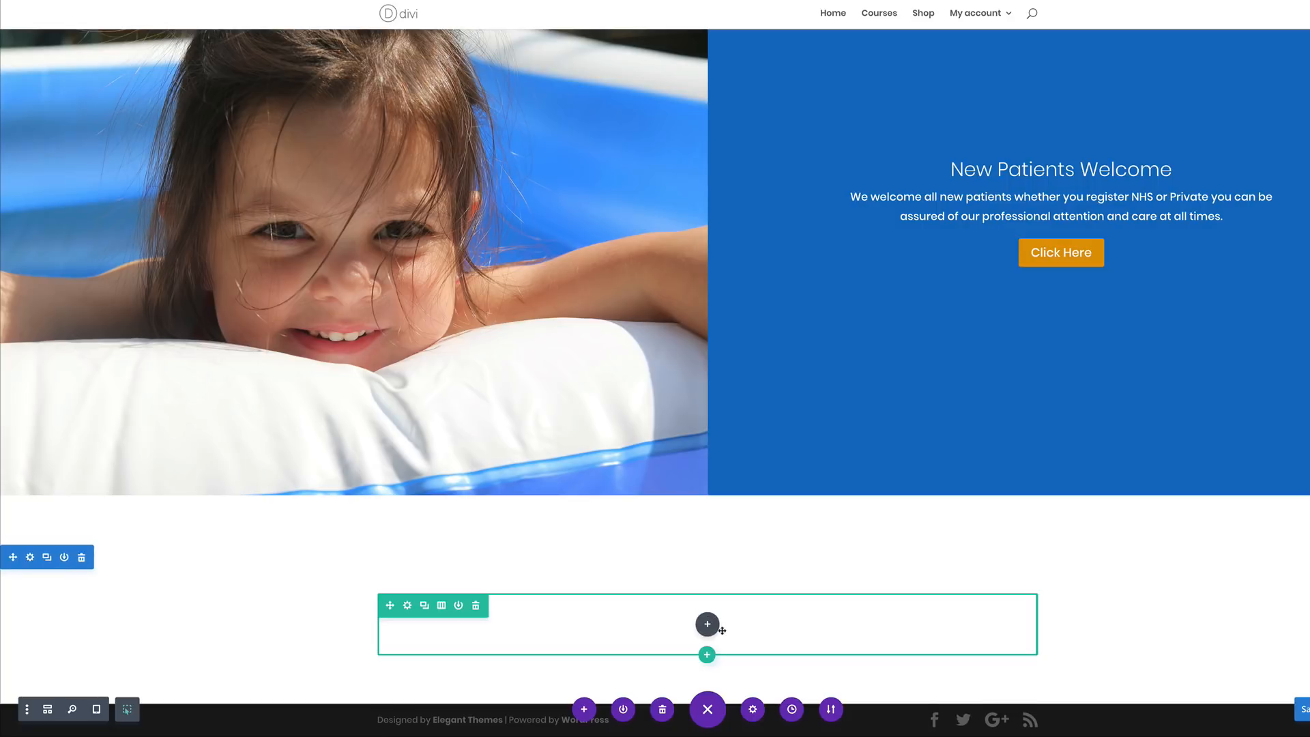
{"action": "left_click", "coordinate": [708, 624]}
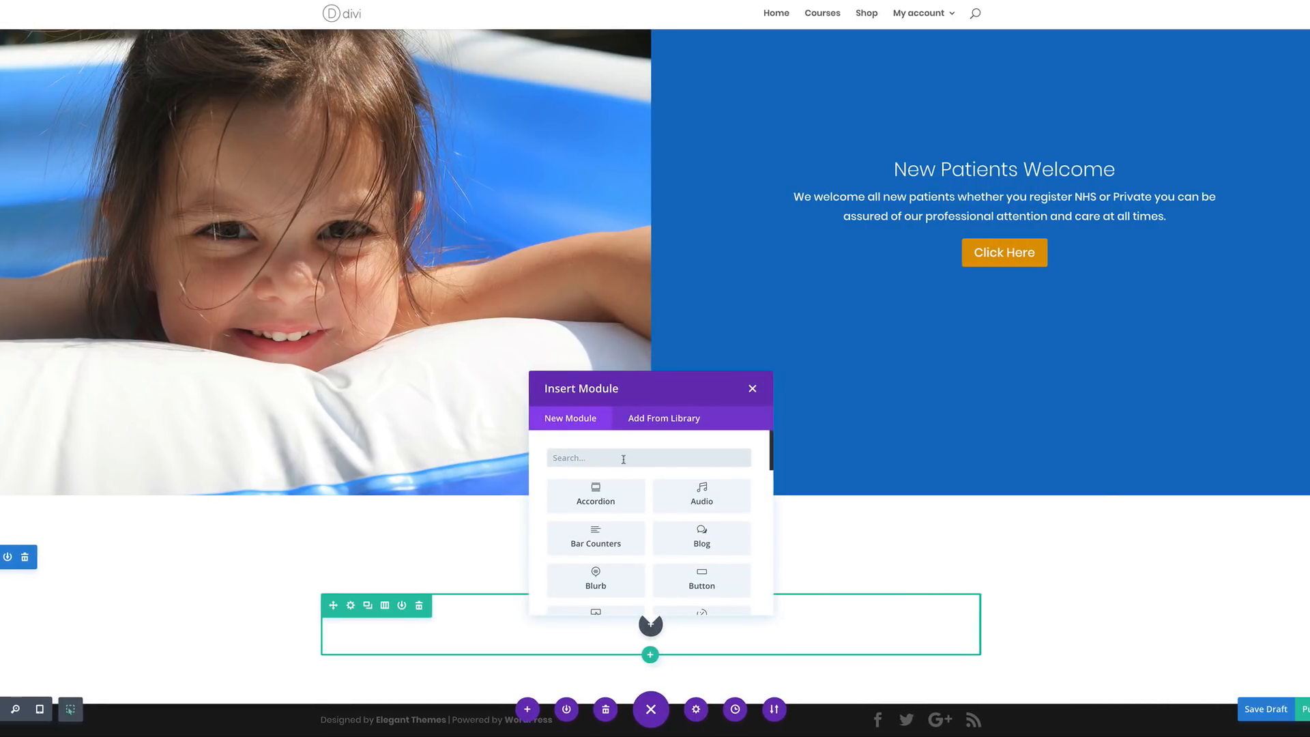
{"action": "type", "text": "slider"}
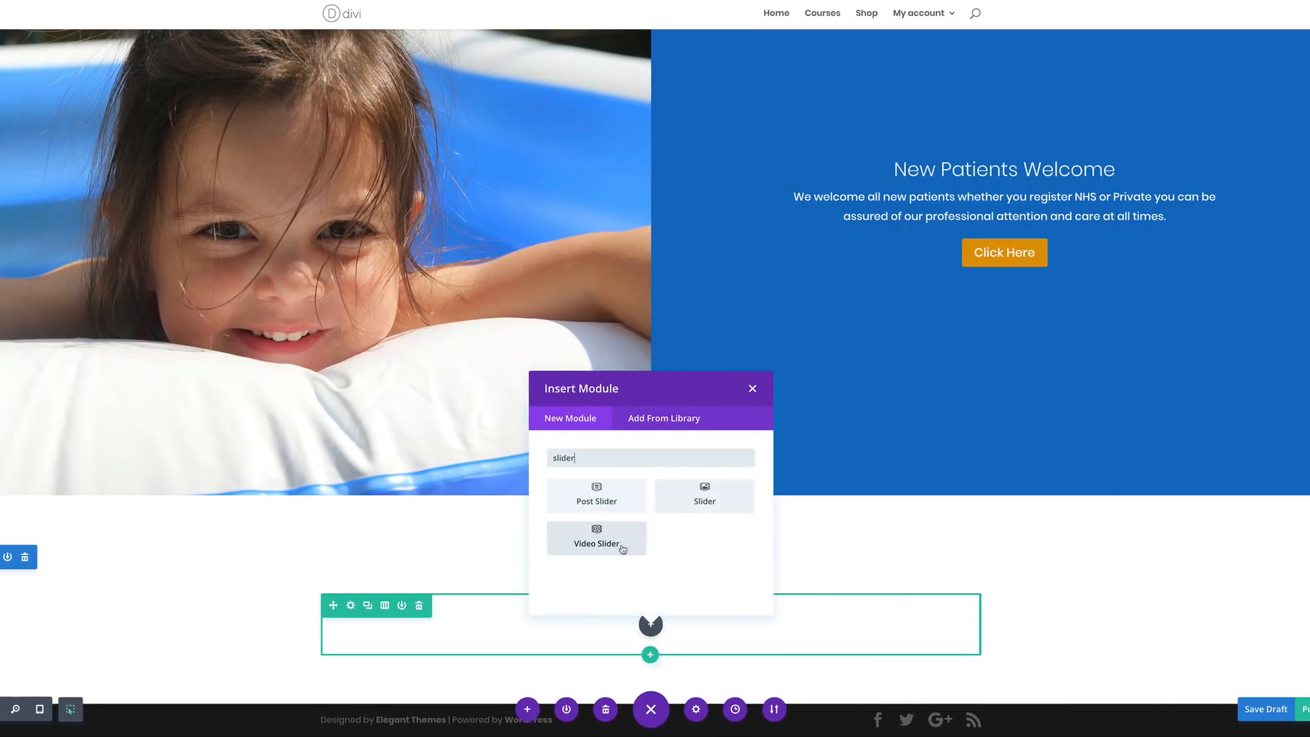
{"action": "left_click", "coordinate": [702, 496]}
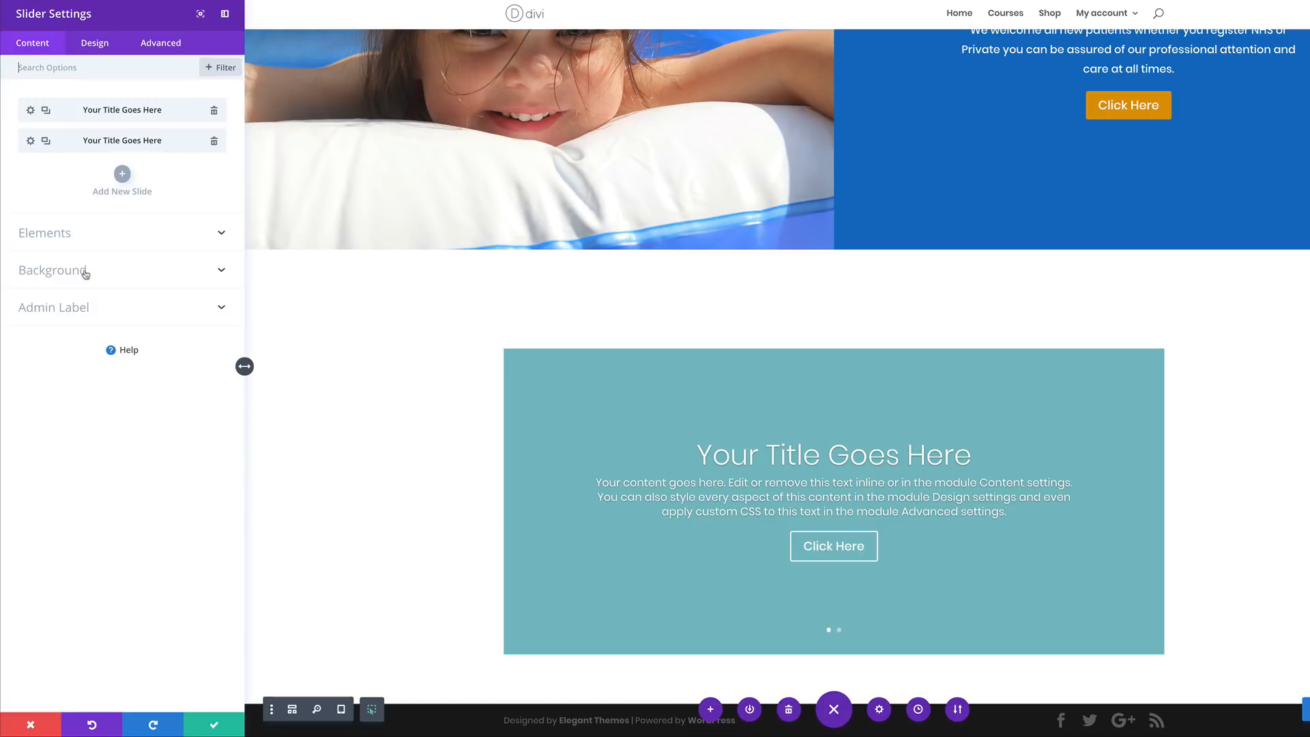
Give the slider a fully transparent white background, rgba(255,255,255,0), and save its settings.
{"action": "left_click", "coordinate": [85, 274]}
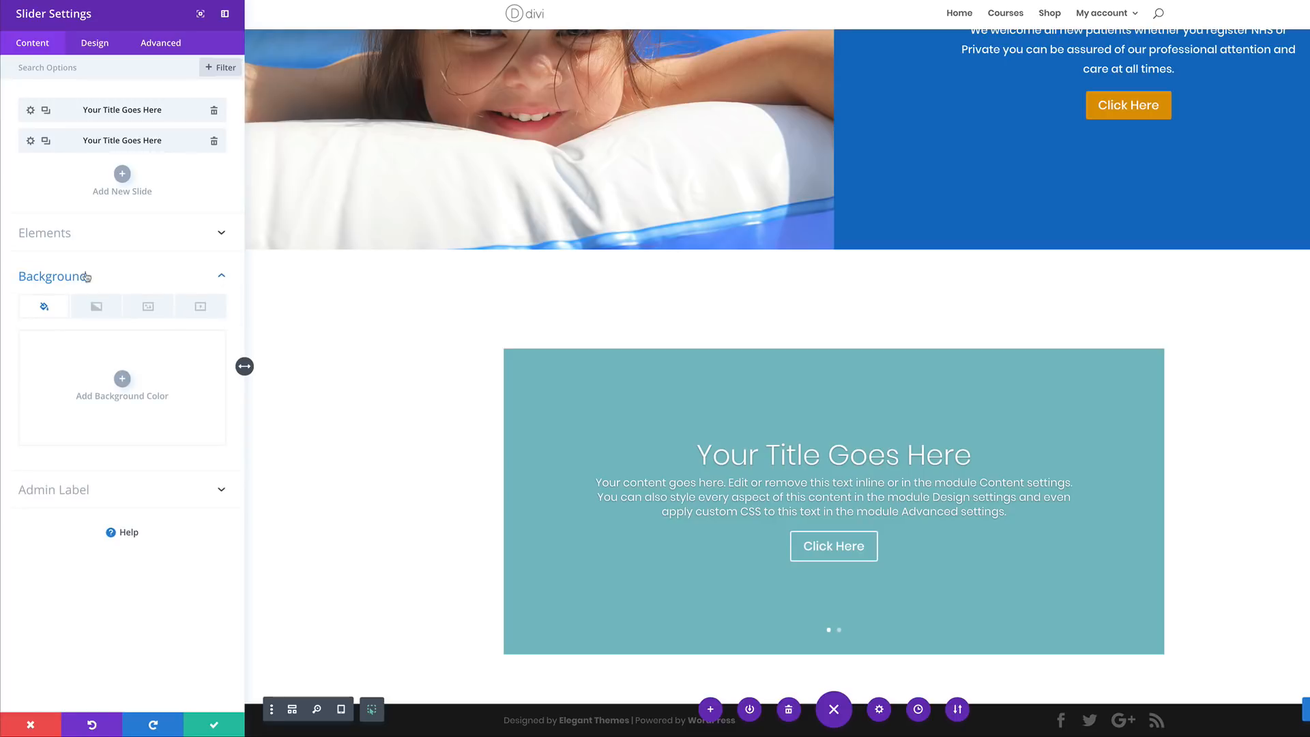
{"action": "left_click", "coordinate": [122, 375]}
{"action": "left_click", "coordinate": [108, 399]}
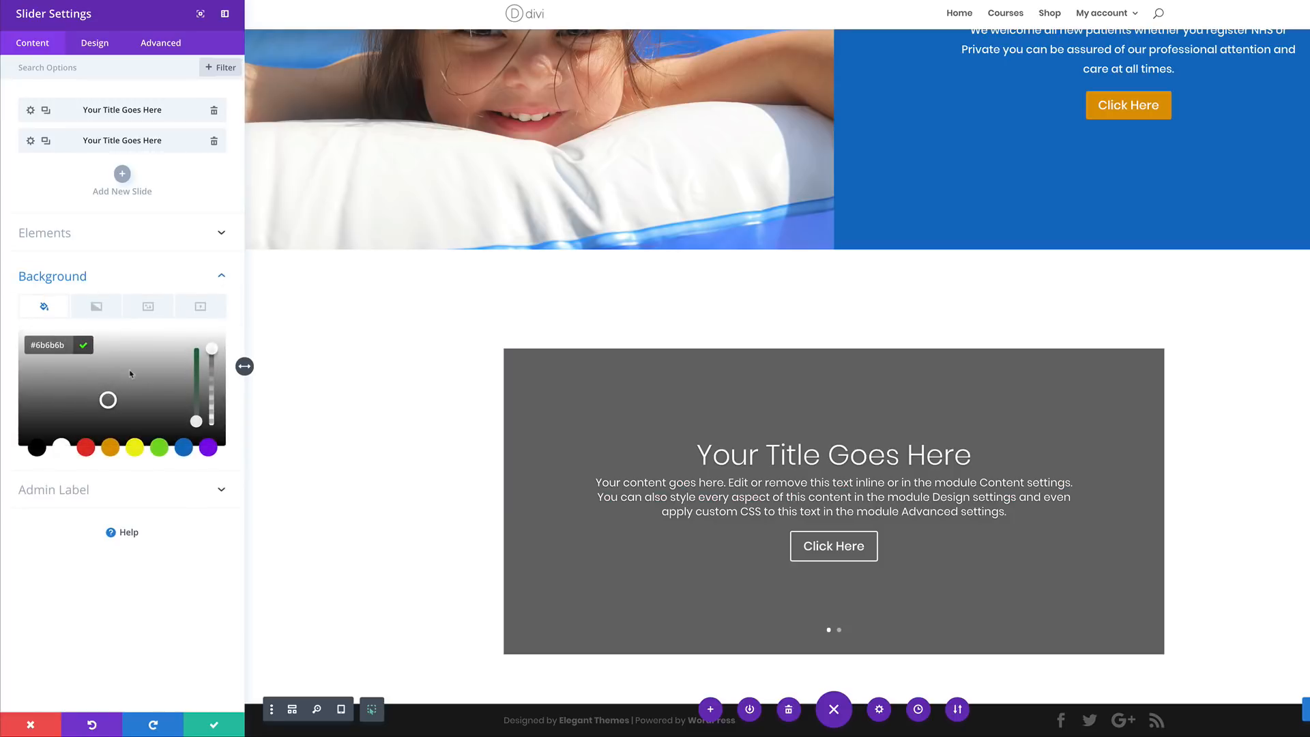
{"action": "left_click", "coordinate": [137, 372]}
{"action": "left_click", "coordinate": [61, 447]}
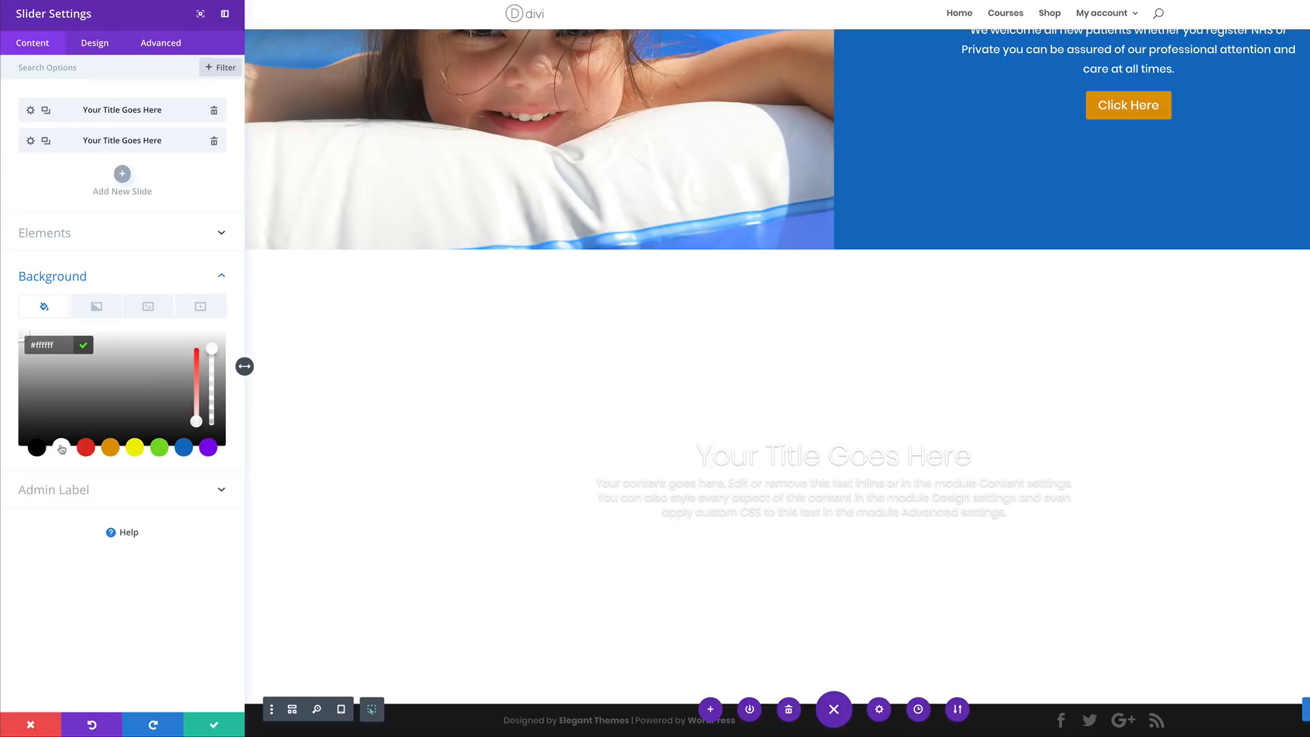
{"action": "left_click", "coordinate": [123, 386]}
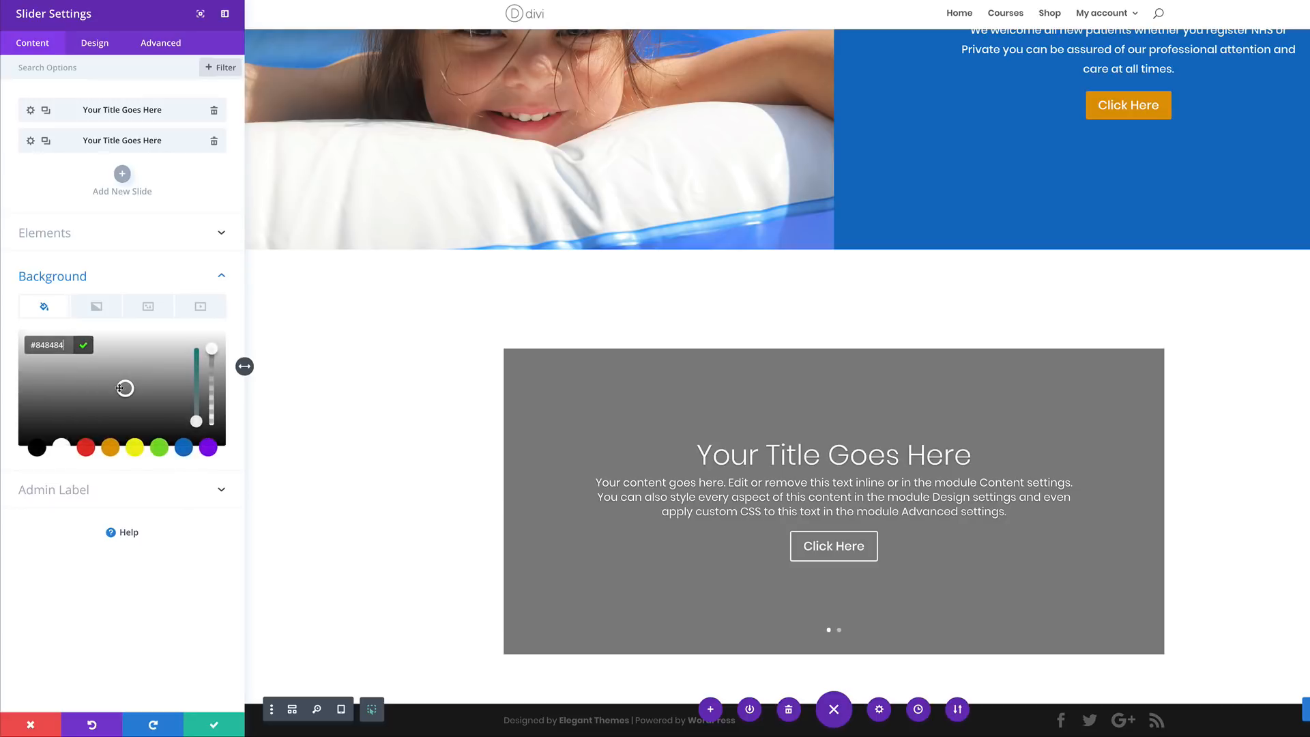
{"action": "left_click", "coordinate": [61, 447]}
{"action": "left_click_drag", "start_coordinate": [212, 350], "coordinate": [212, 421]}
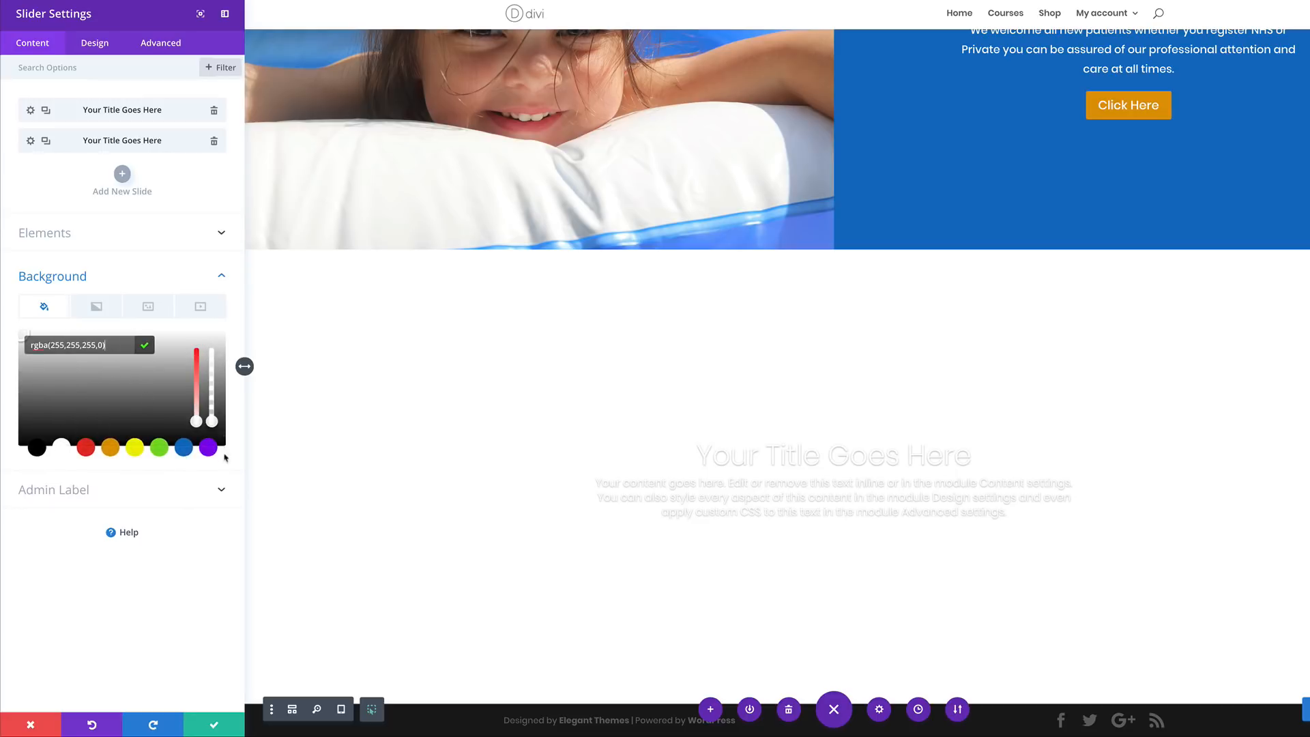
{"action": "left_click", "coordinate": [214, 726]}
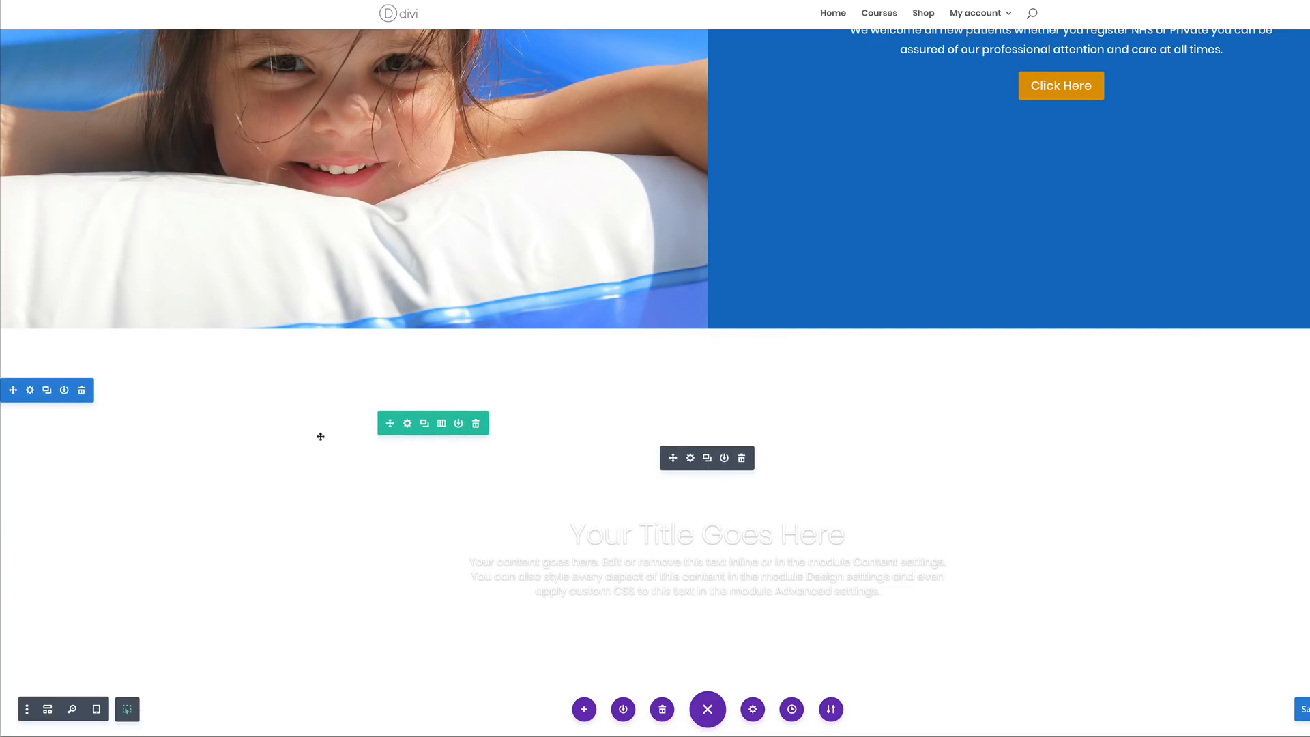
Set the slider section's background color to blue #0c71c3, review the treatment videos area on the reference site, and save the section.
{"action": "left_click", "coordinate": [30, 391]}
{"action": "left_click", "coordinate": [83, 107]}
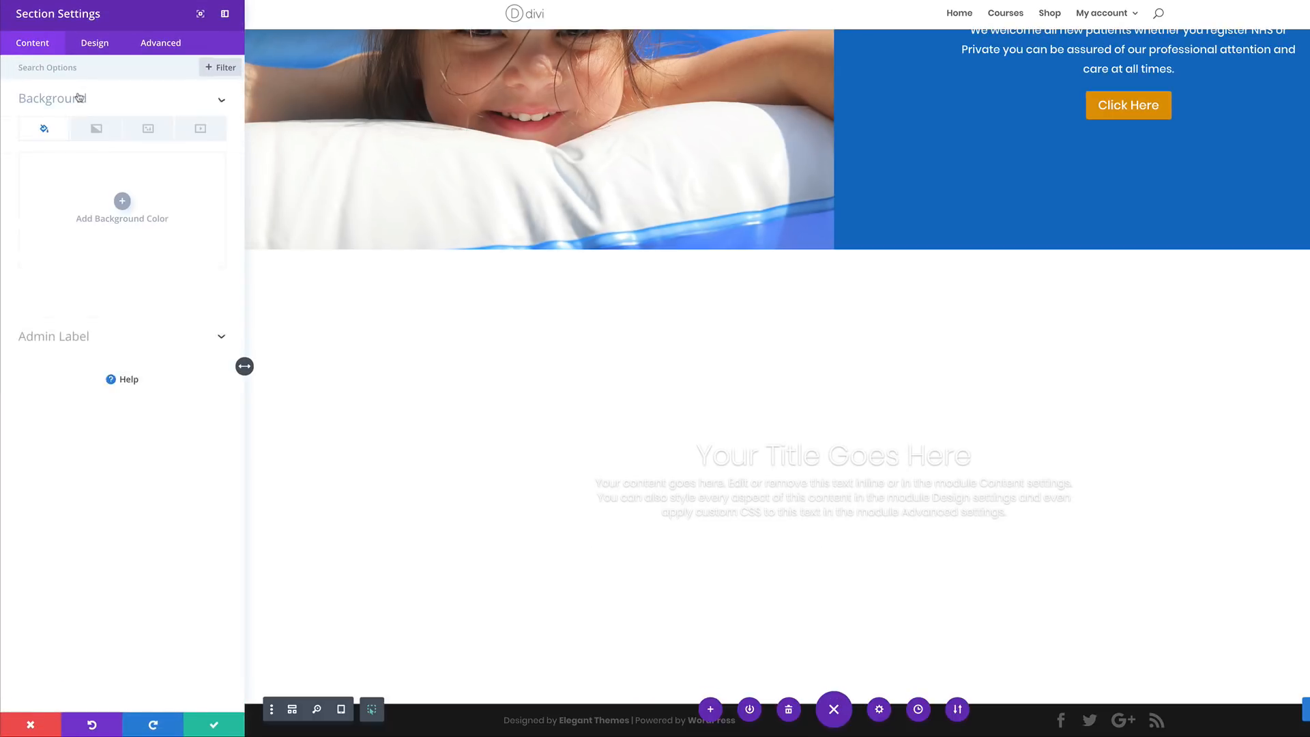
{"action": "left_click", "coordinate": [122, 202]}
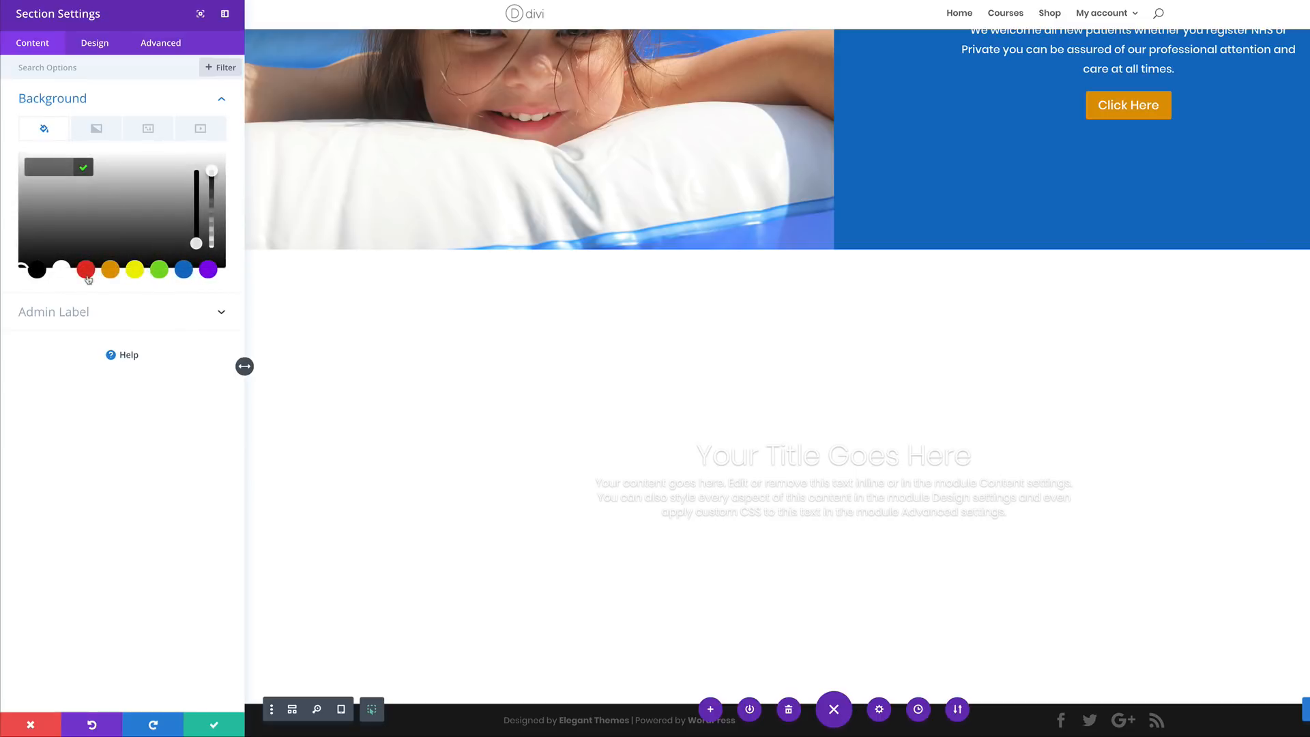
{"action": "left_click", "coordinate": [184, 270]}
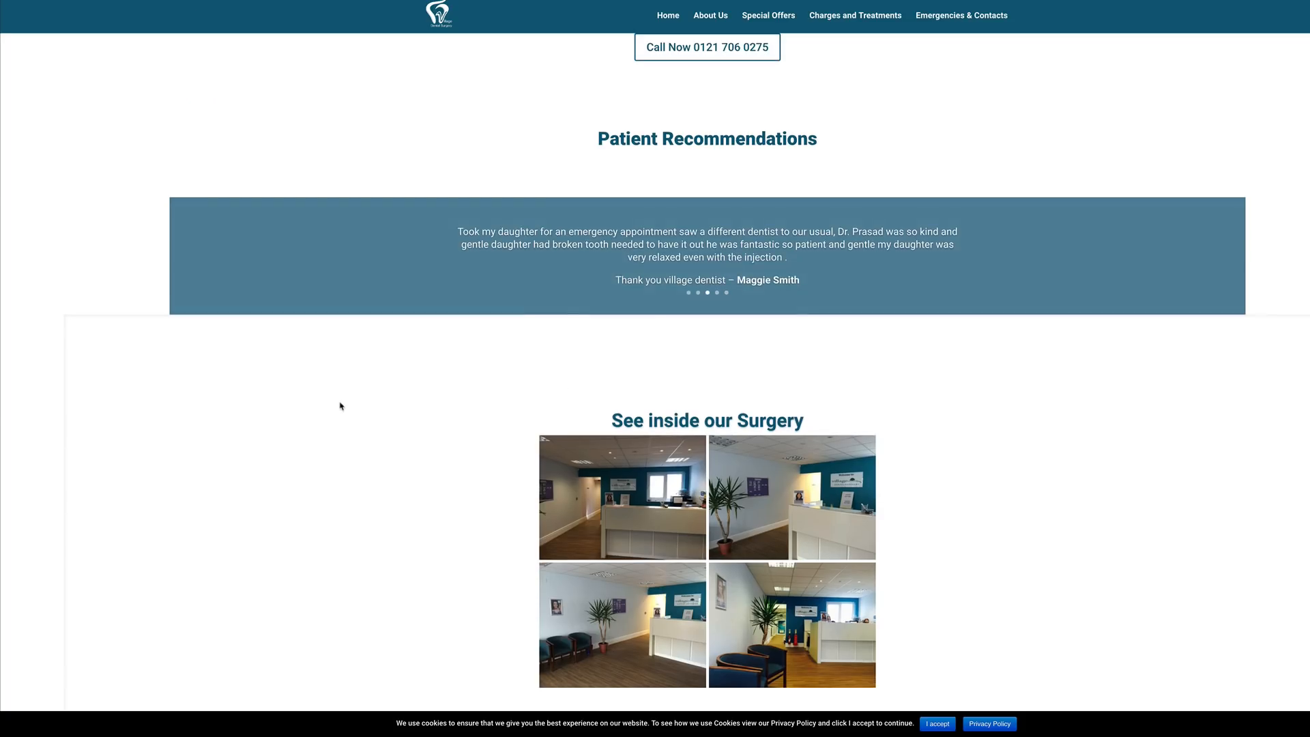
{"action": "scroll", "coordinate": [340, 406], "scroll_direction": "down", "scroll_amount": 8}
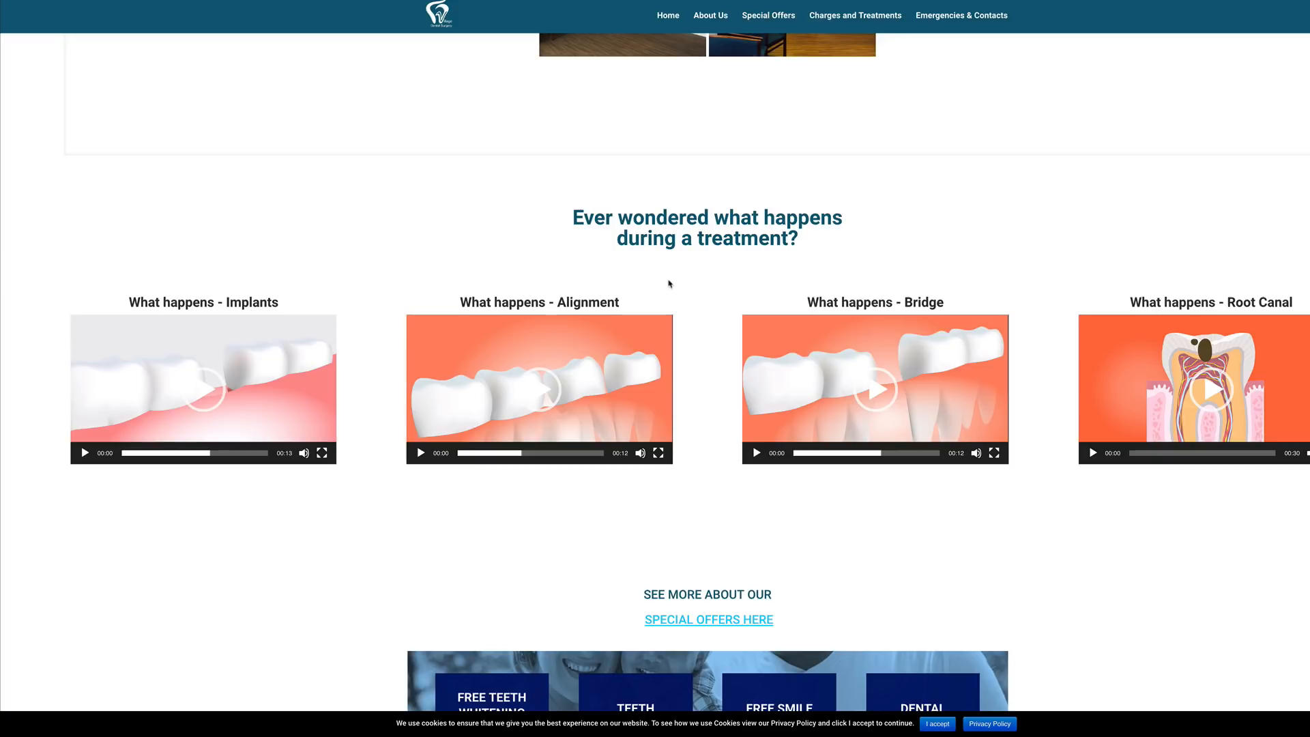
{"action": "left_click_drag", "start_coordinate": [571, 217], "coordinate": [788, 259]}
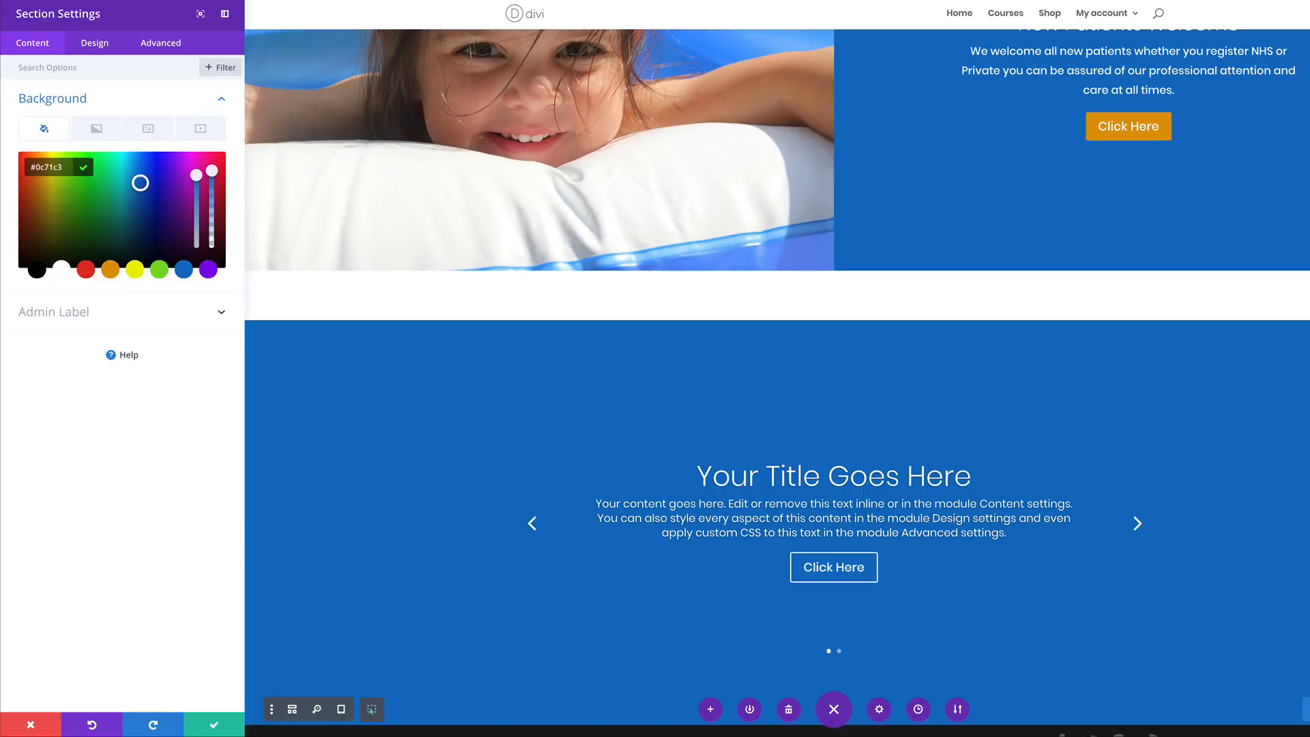
{"action": "left_click", "coordinate": [215, 727]}
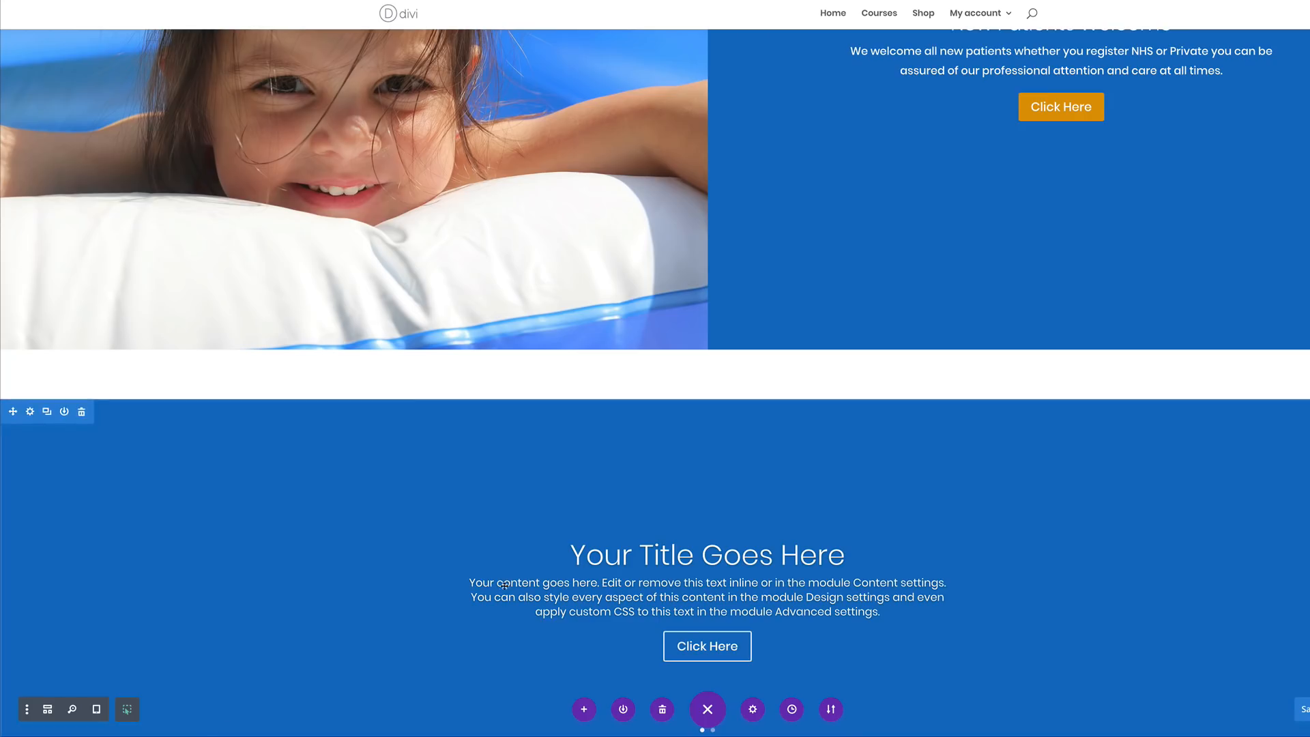
Insert a regular section with a four-equal-column row above the blue slider section.
{"action": "scroll", "coordinate": [848, 498], "scroll_direction": "down", "scroll_amount": 2}
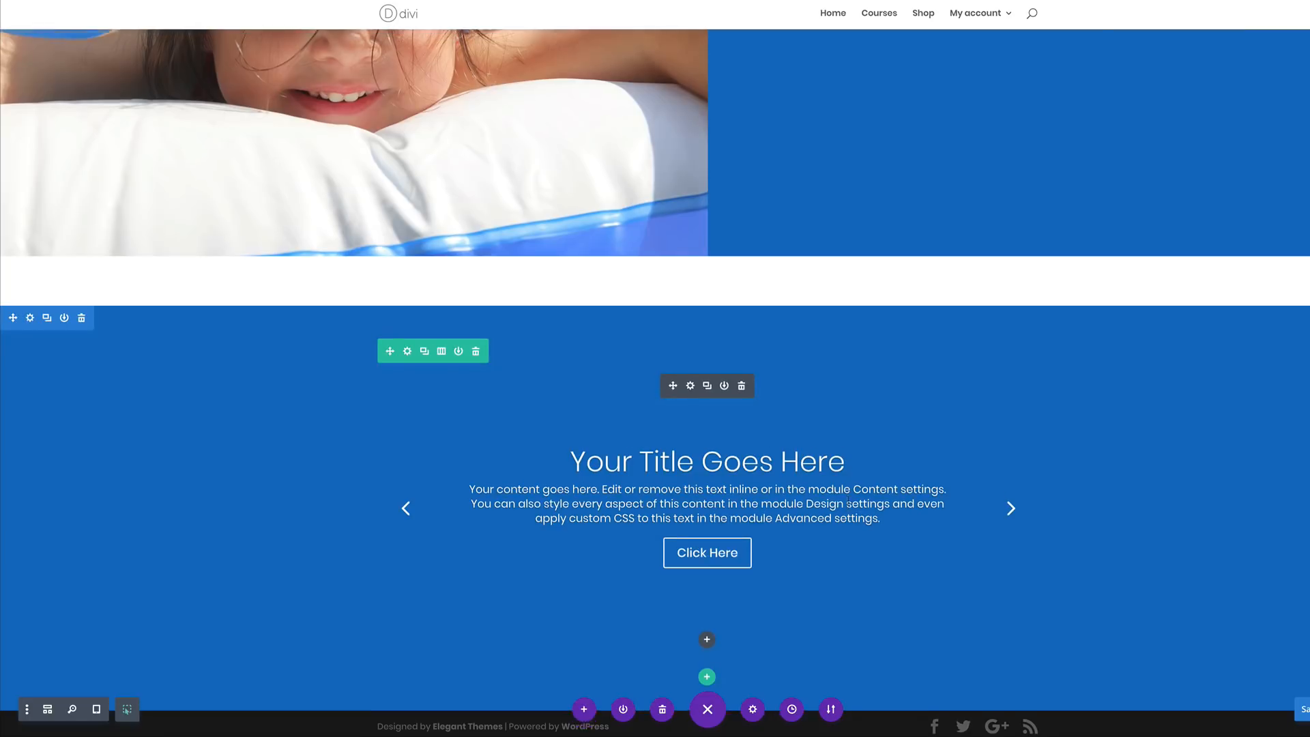
{"action": "scroll", "coordinate": [848, 498], "scroll_direction": "up", "scroll_amount": 1}
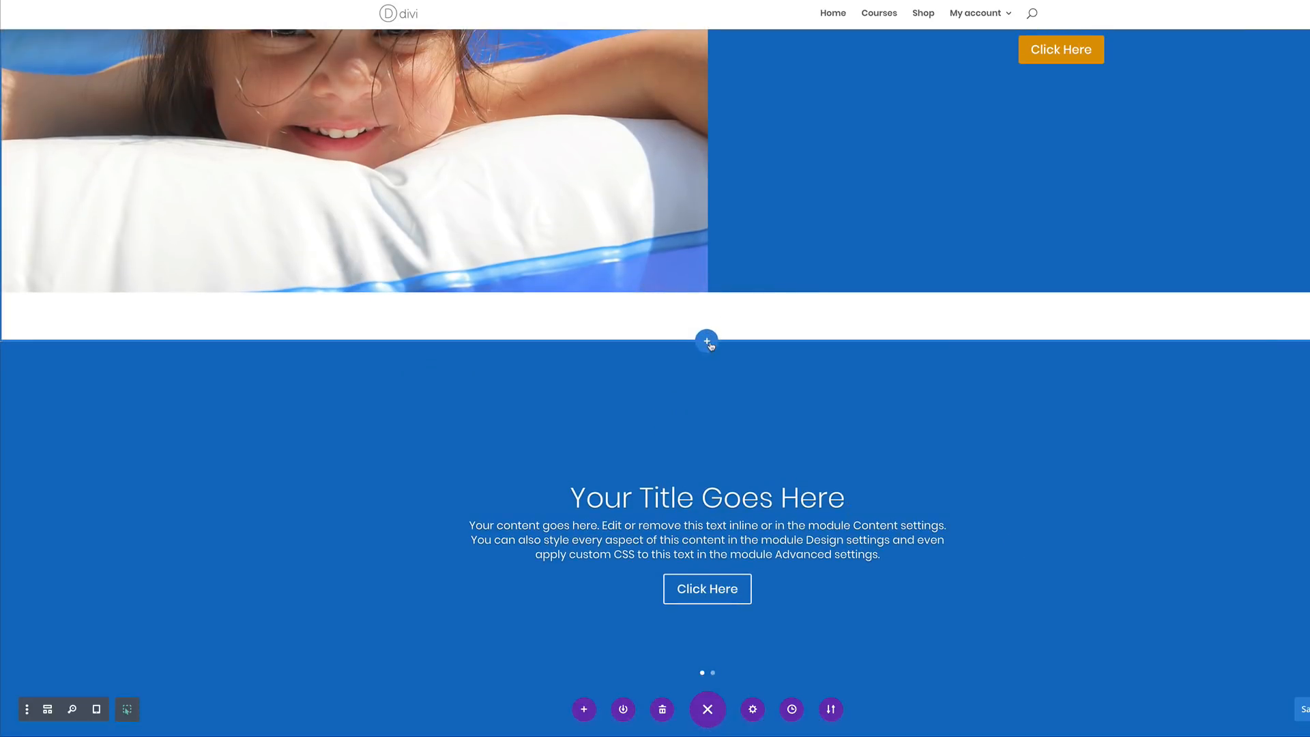
{"action": "left_click", "coordinate": [706, 339]}
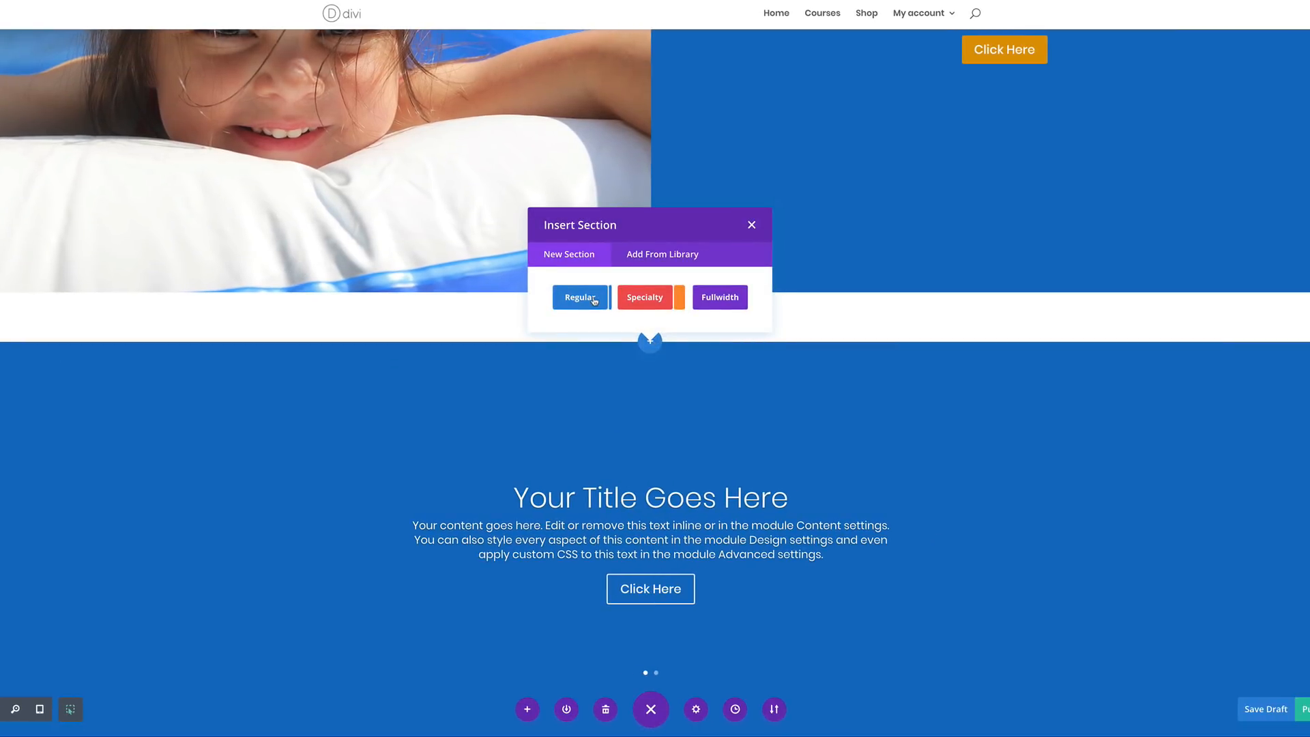
{"action": "left_click", "coordinate": [594, 301]}
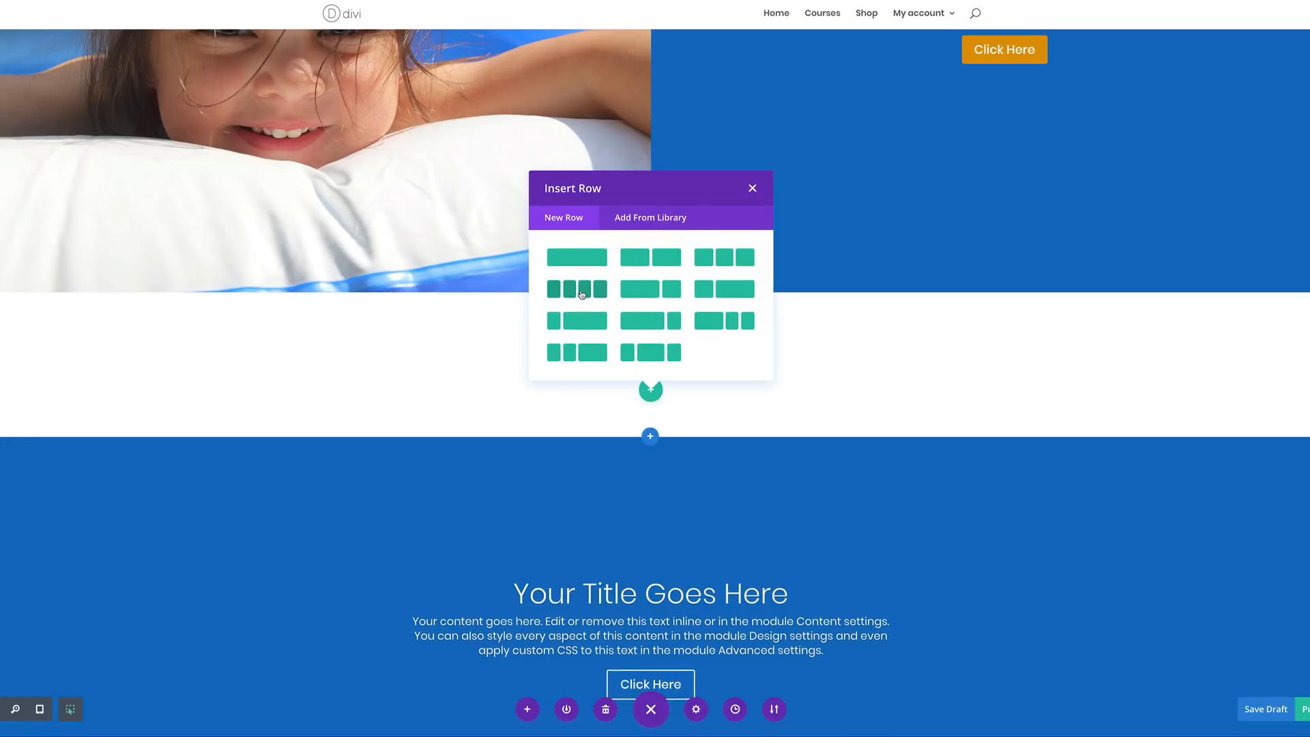
{"action": "left_click", "coordinate": [582, 292]}
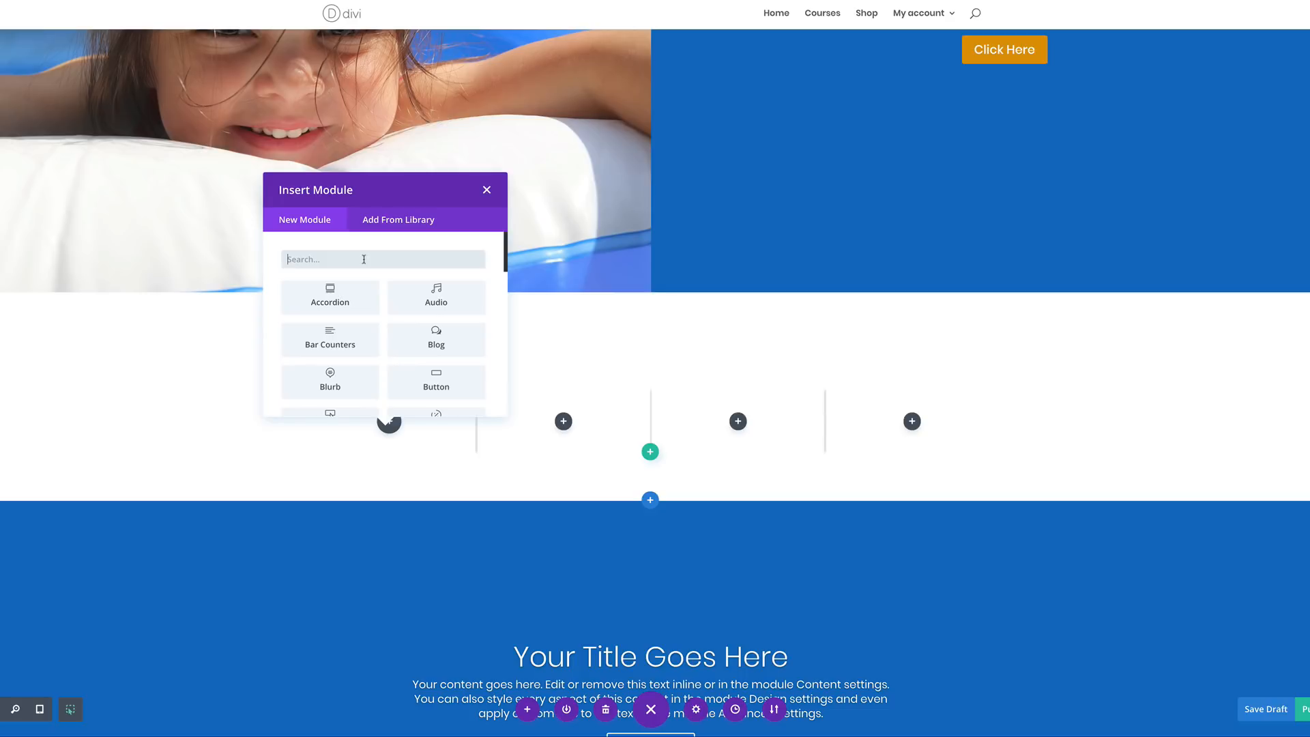
Insert a Video module in the row's first column with beautiful-beauty-braided-hair-89779.jpg as its overlay image, and save it.
{"action": "type", "text": "video"}
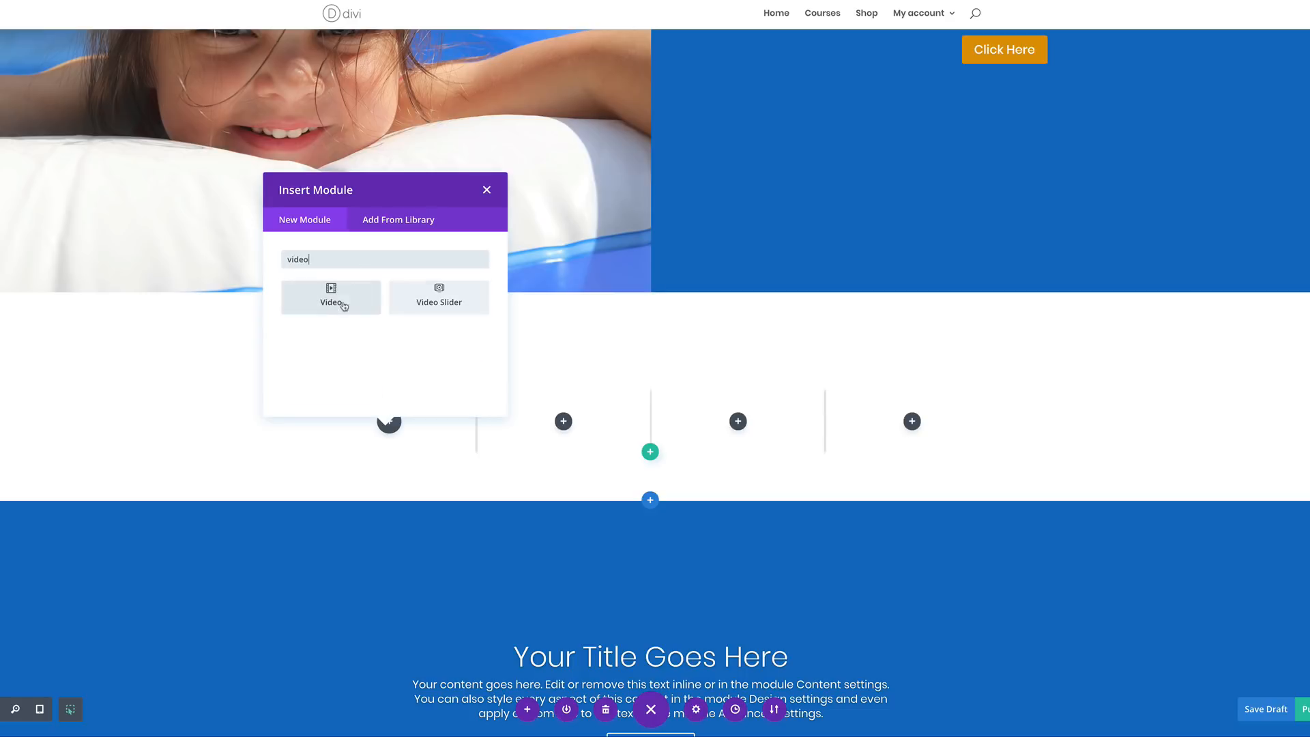
{"action": "left_click", "coordinate": [332, 300]}
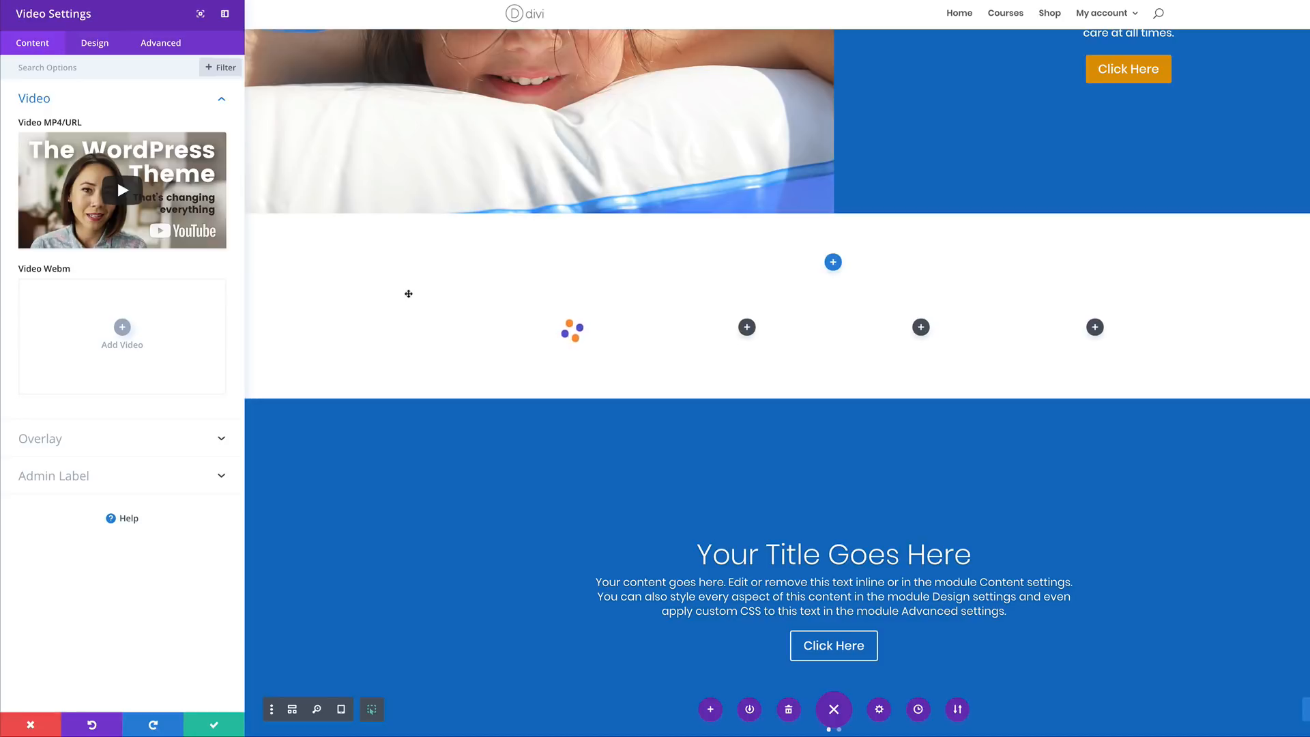
{"action": "left_click", "coordinate": [59, 442]}
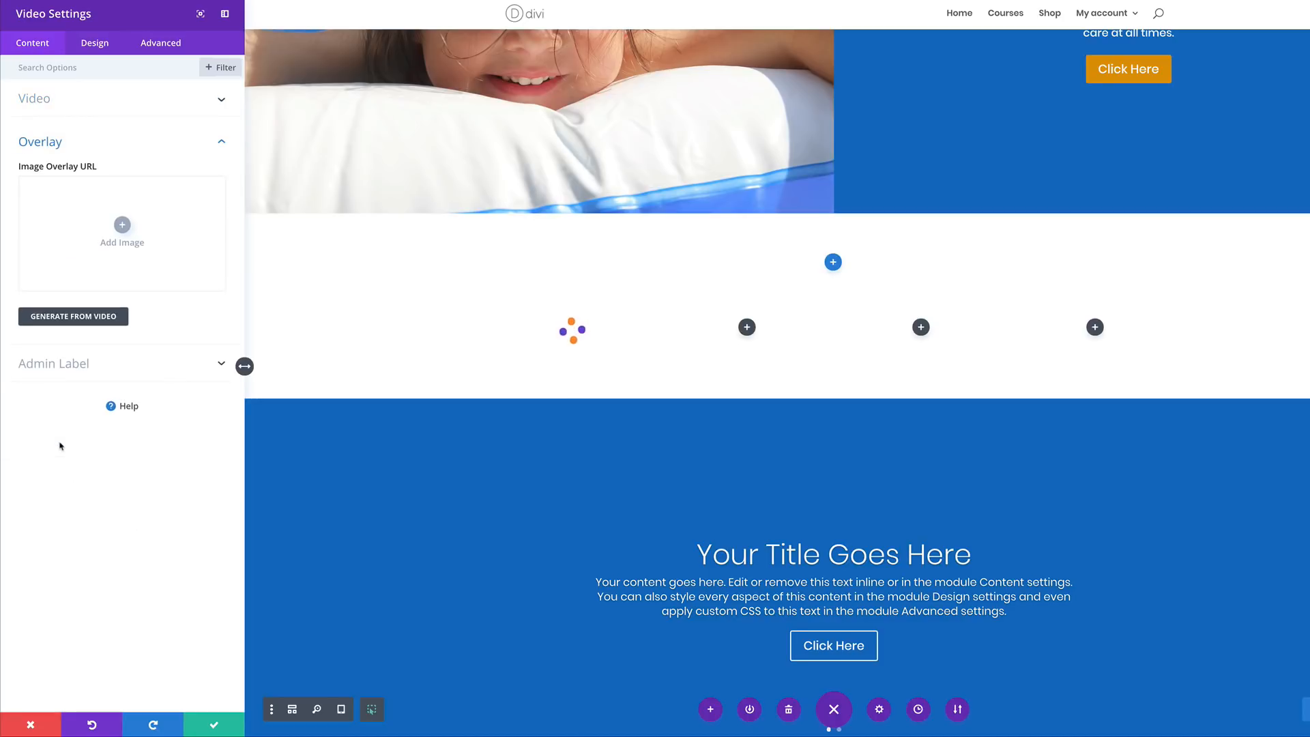
{"action": "left_click", "coordinate": [124, 226]}
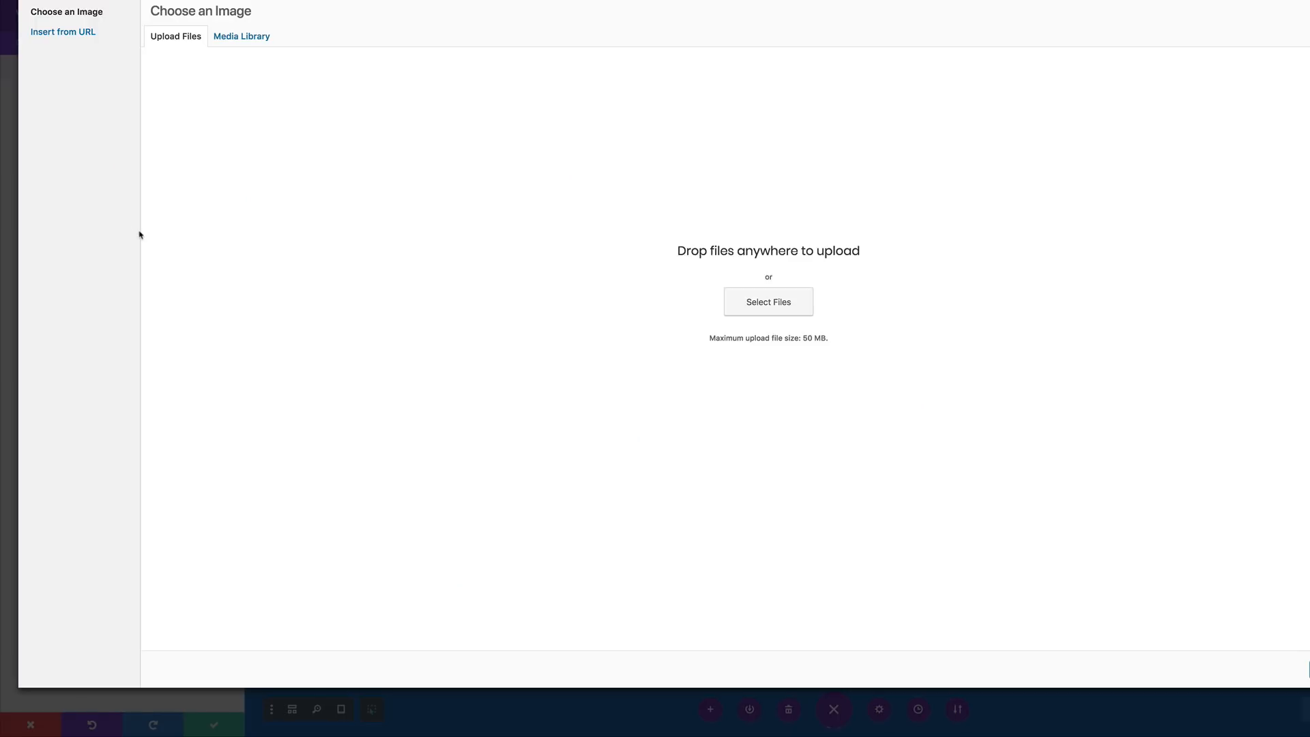
{"action": "left_click", "coordinate": [267, 37]}
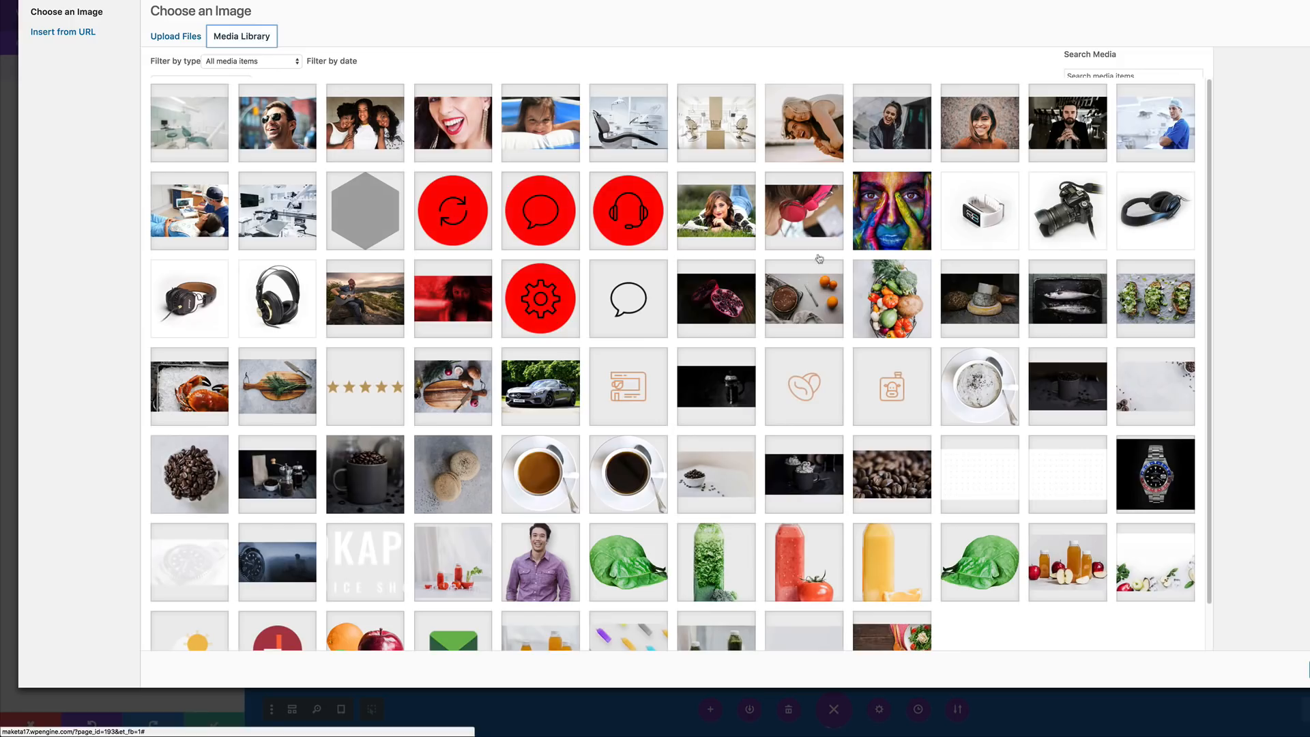
{"action": "left_click", "coordinate": [723, 214]}
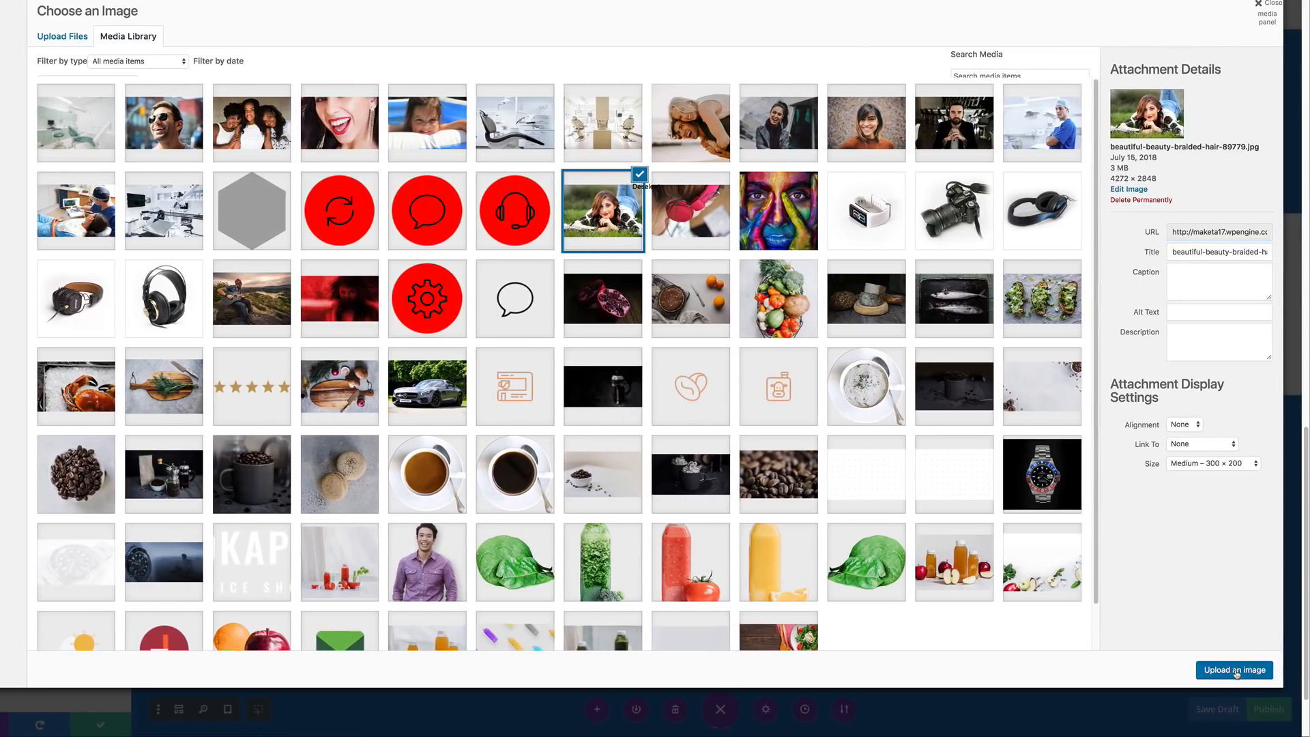
{"action": "left_click", "coordinate": [1241, 665]}
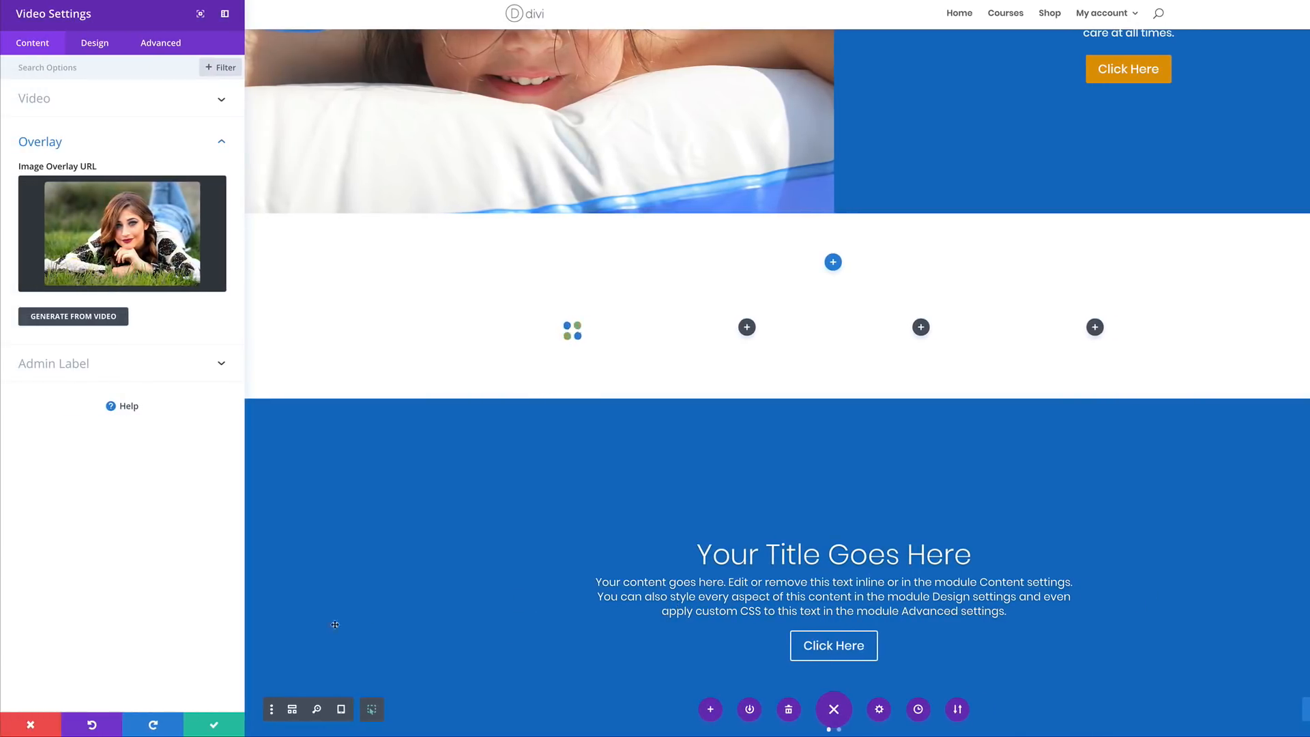
{"action": "left_click", "coordinate": [214, 724]}
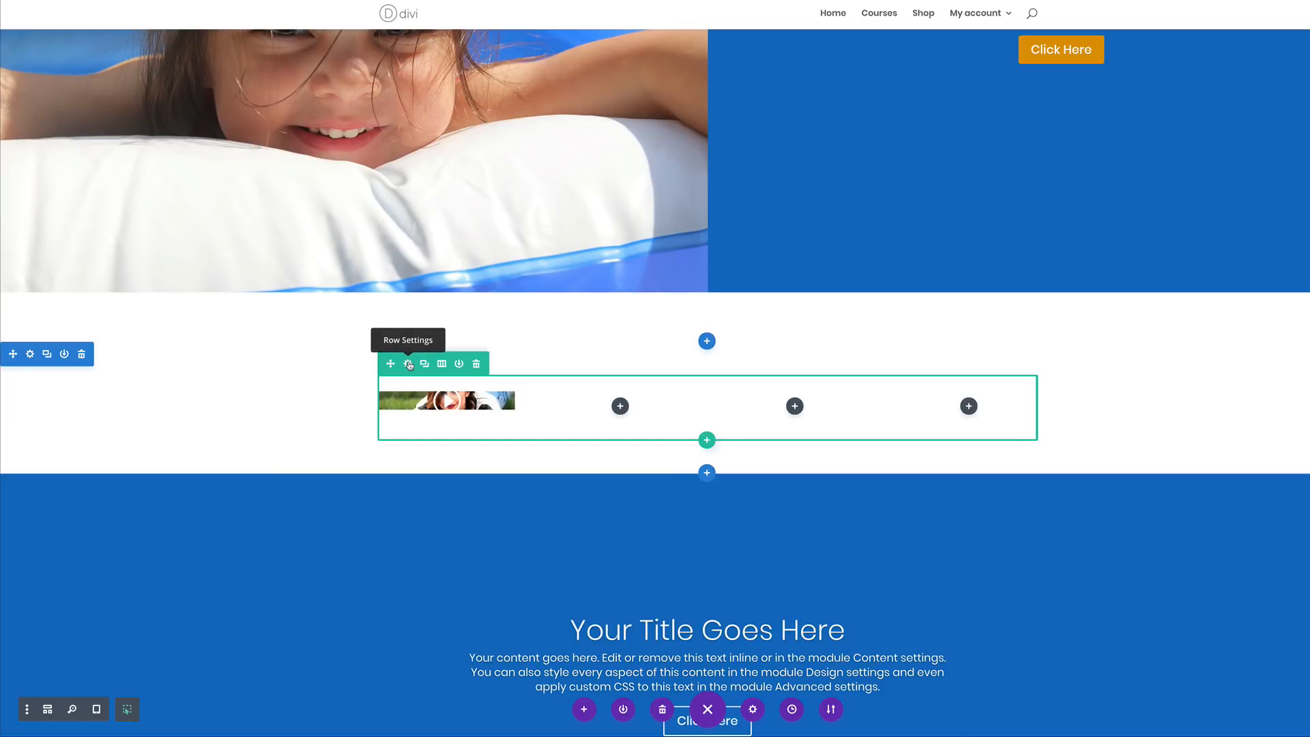
Give the four-column video row a custom width of 70% and save the row settings.
{"action": "left_click", "coordinate": [409, 365]}
{"action": "left_click", "coordinate": [92, 46]}
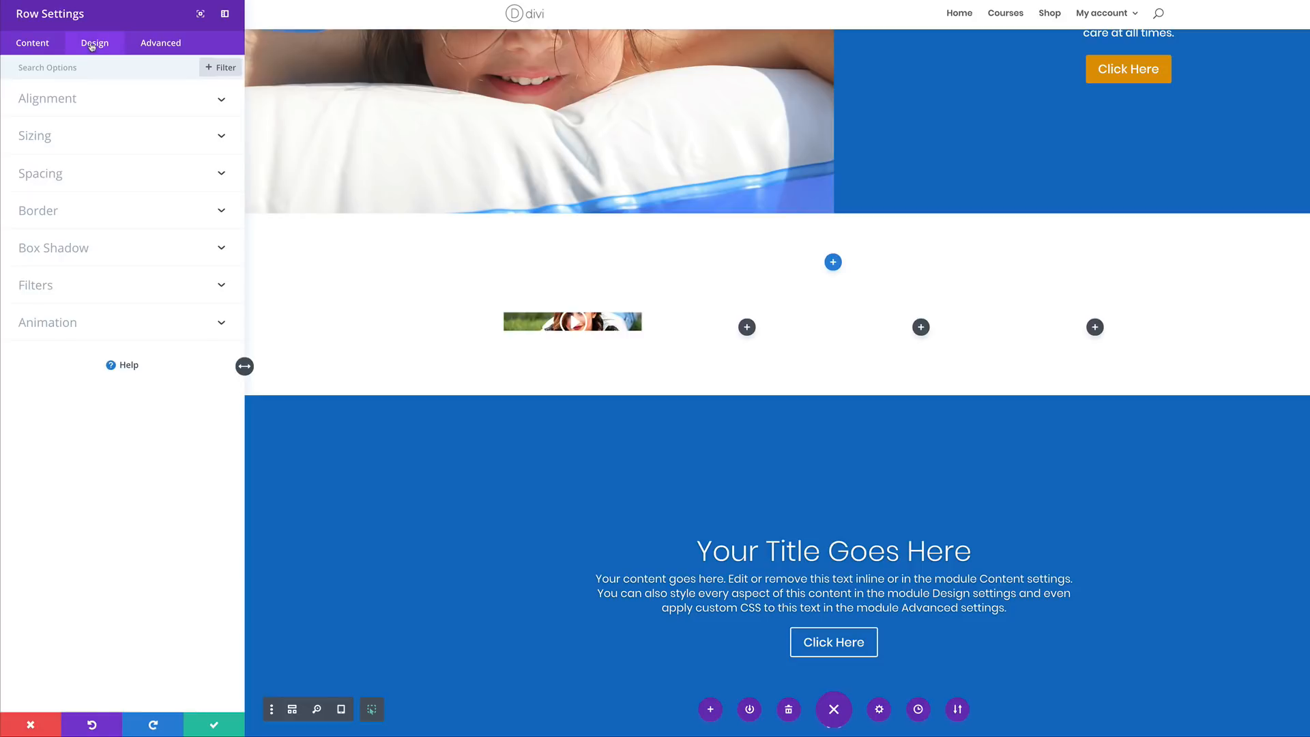
{"action": "left_click", "coordinate": [54, 136]}
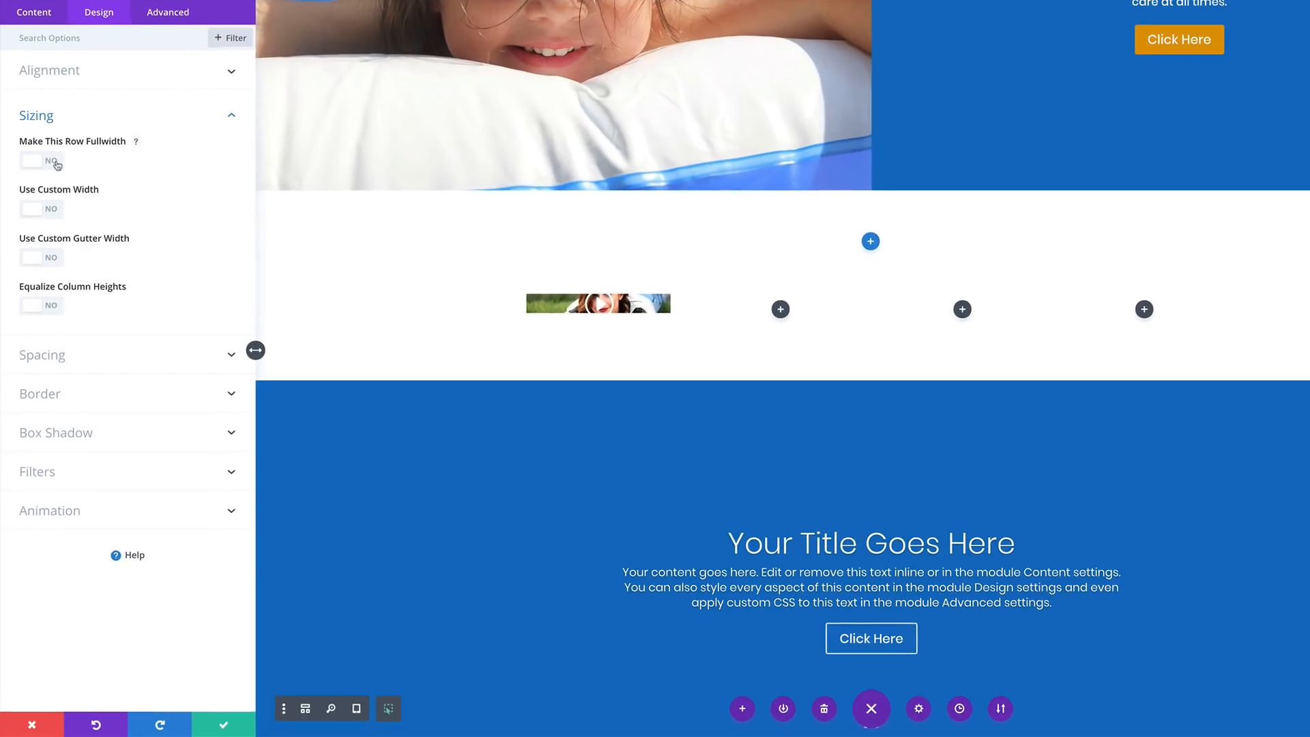
{"action": "left_click", "coordinate": [53, 209]}
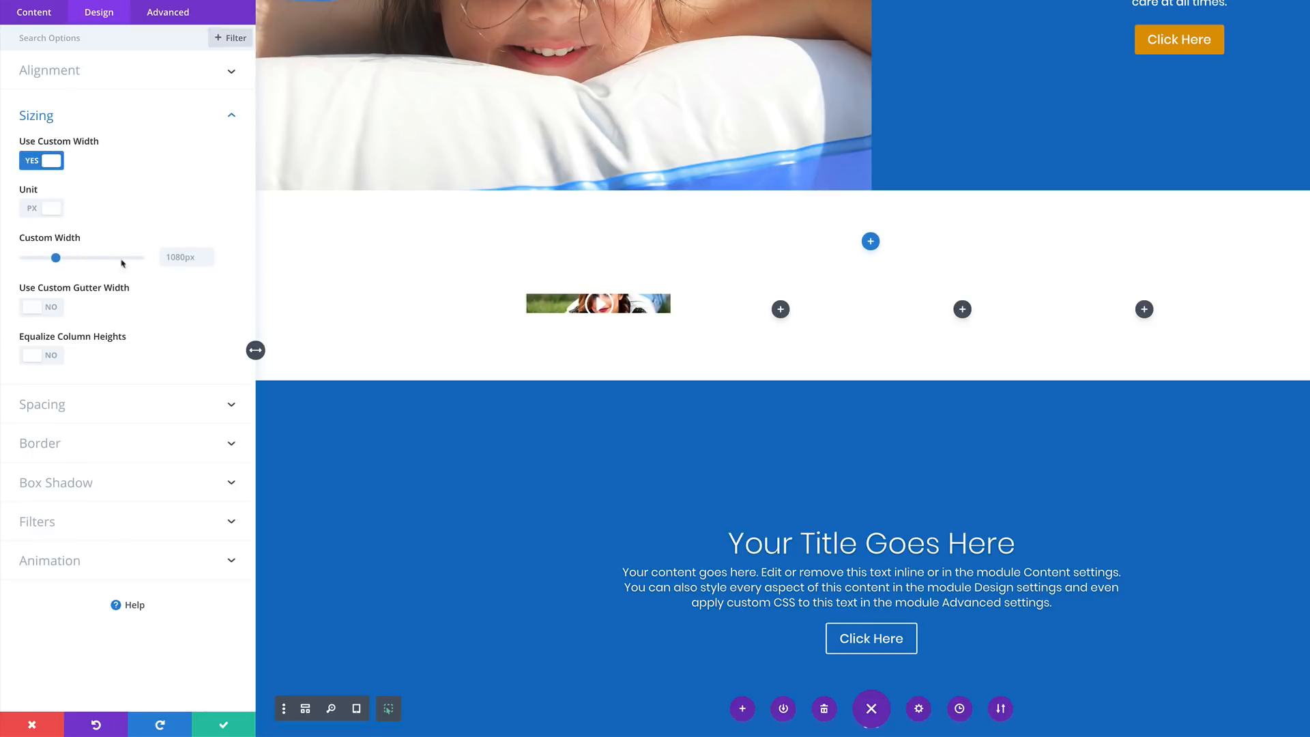
{"action": "left_click", "coordinate": [35, 216]}
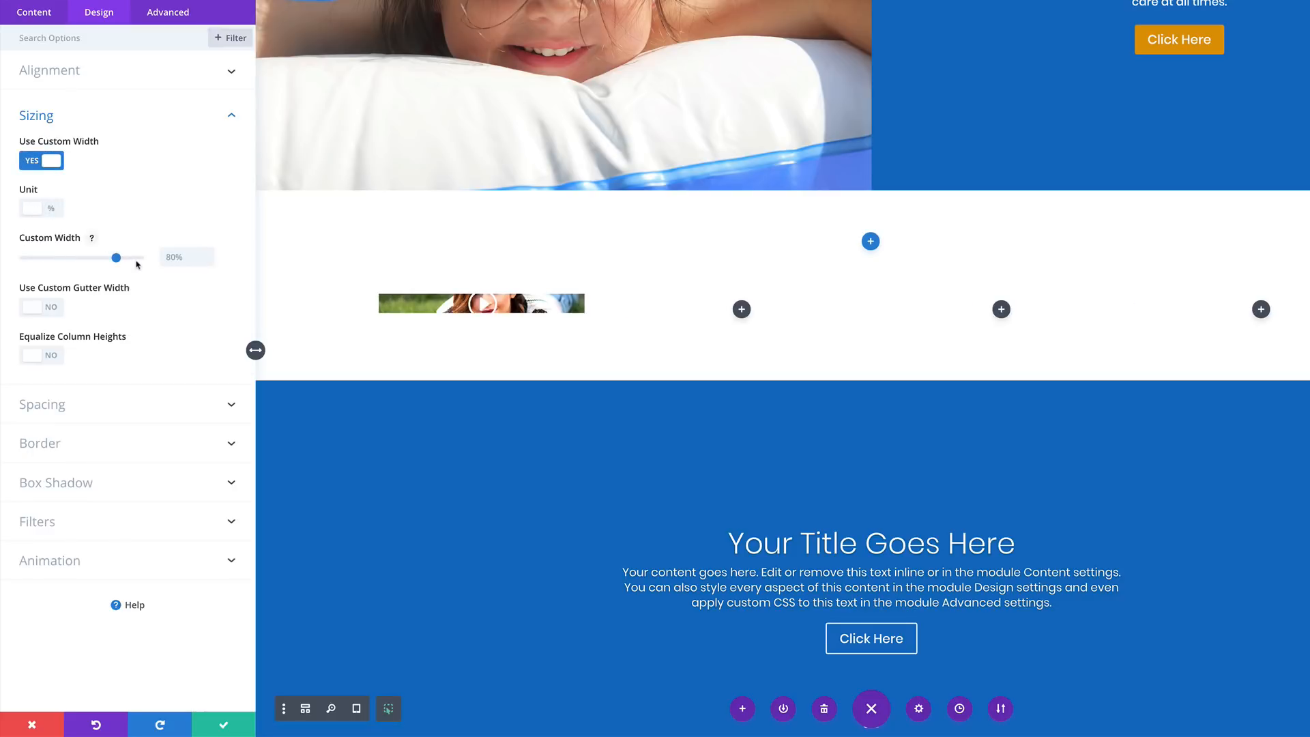
{"action": "left_click_drag", "start_coordinate": [126, 260], "coordinate": [105, 259]}
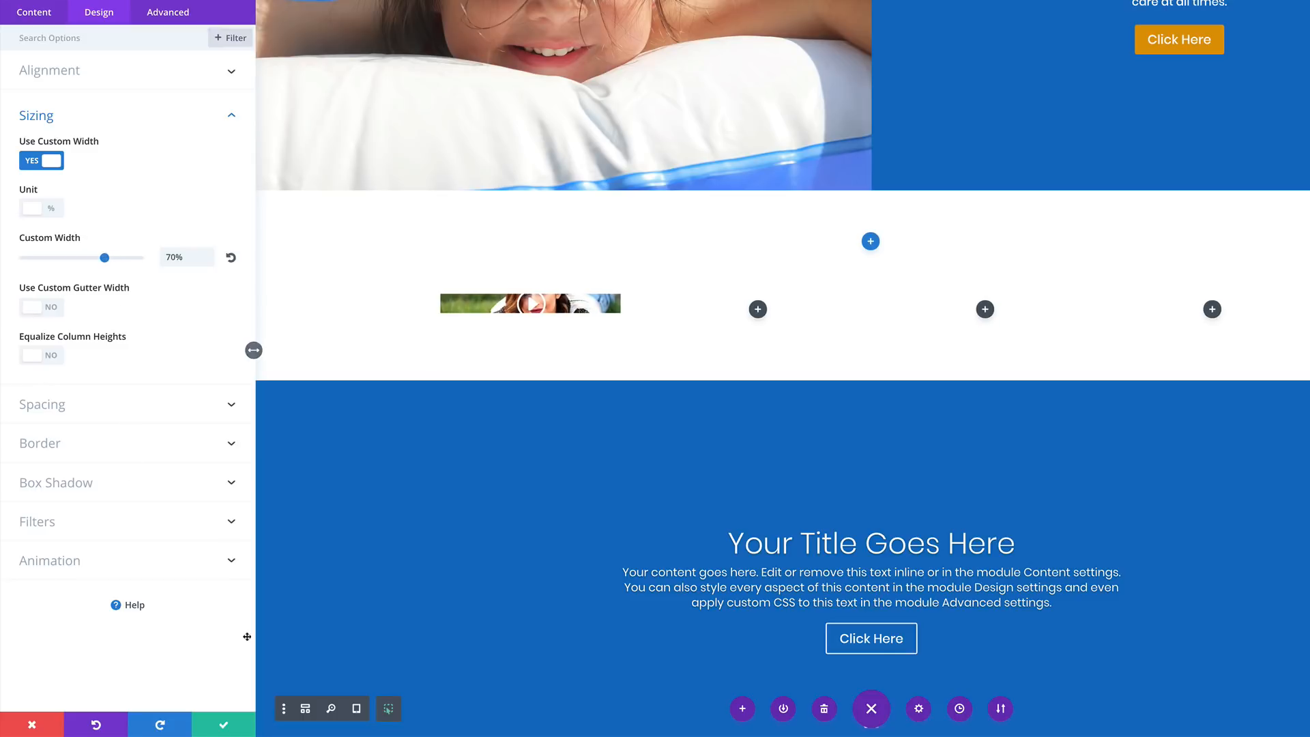
{"action": "left_click", "coordinate": [224, 726]}
Set the first-column video's overlay to the dentist photo dentist-1639683_1920.jpg from the media library.
{"action": "mouse_move", "coordinate": [371, 383]}
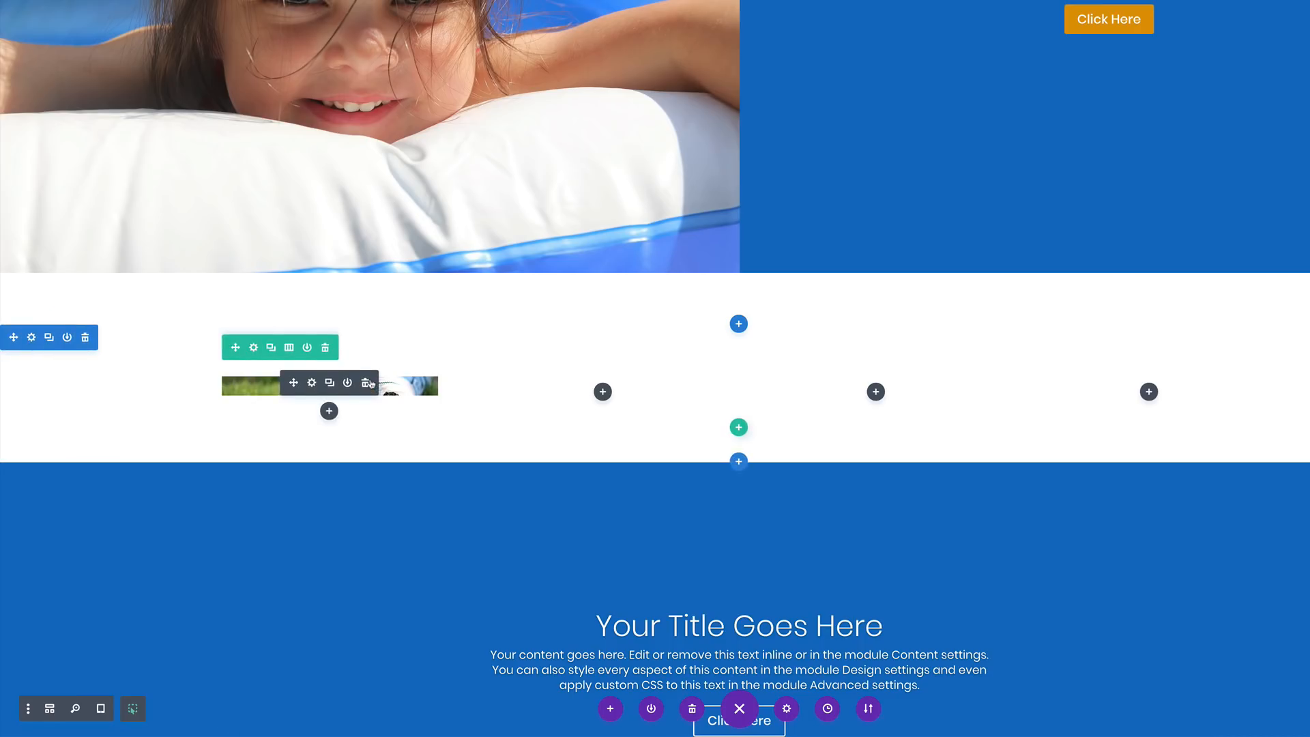
{"action": "left_click", "coordinate": [312, 383]}
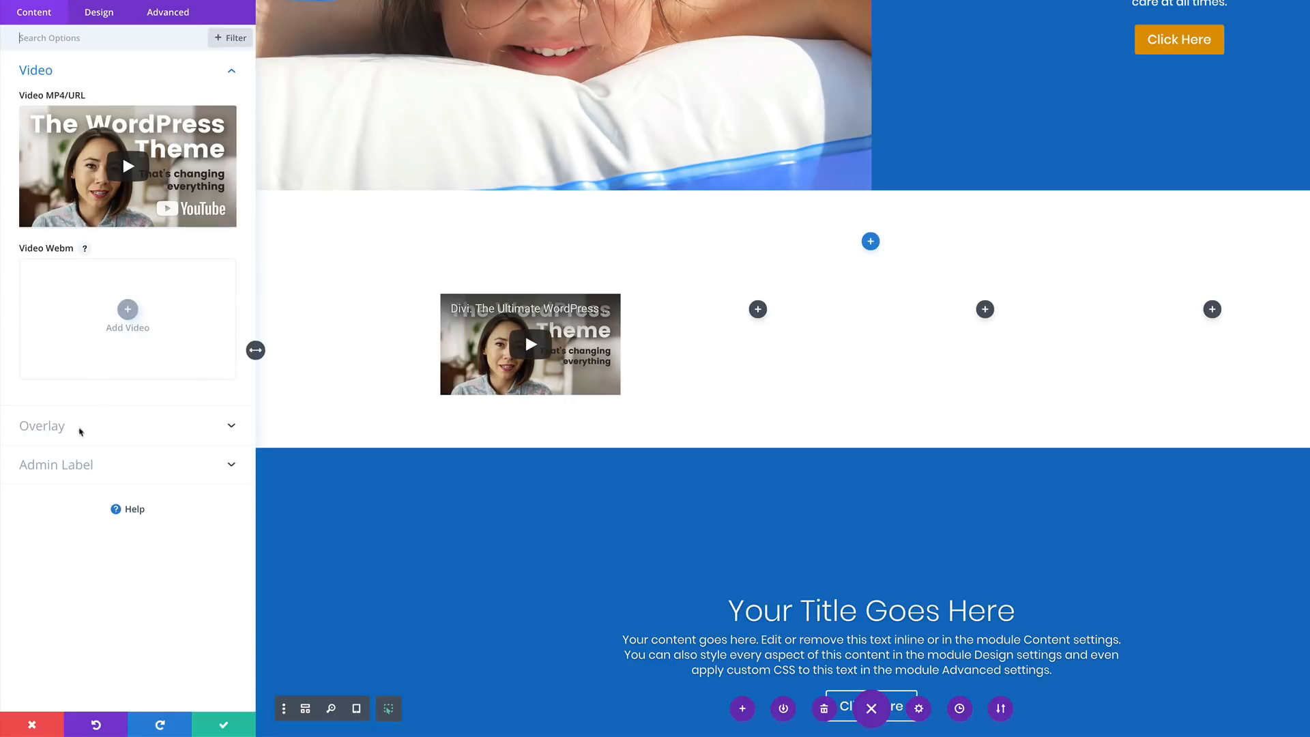
{"action": "left_click", "coordinate": [58, 426]}
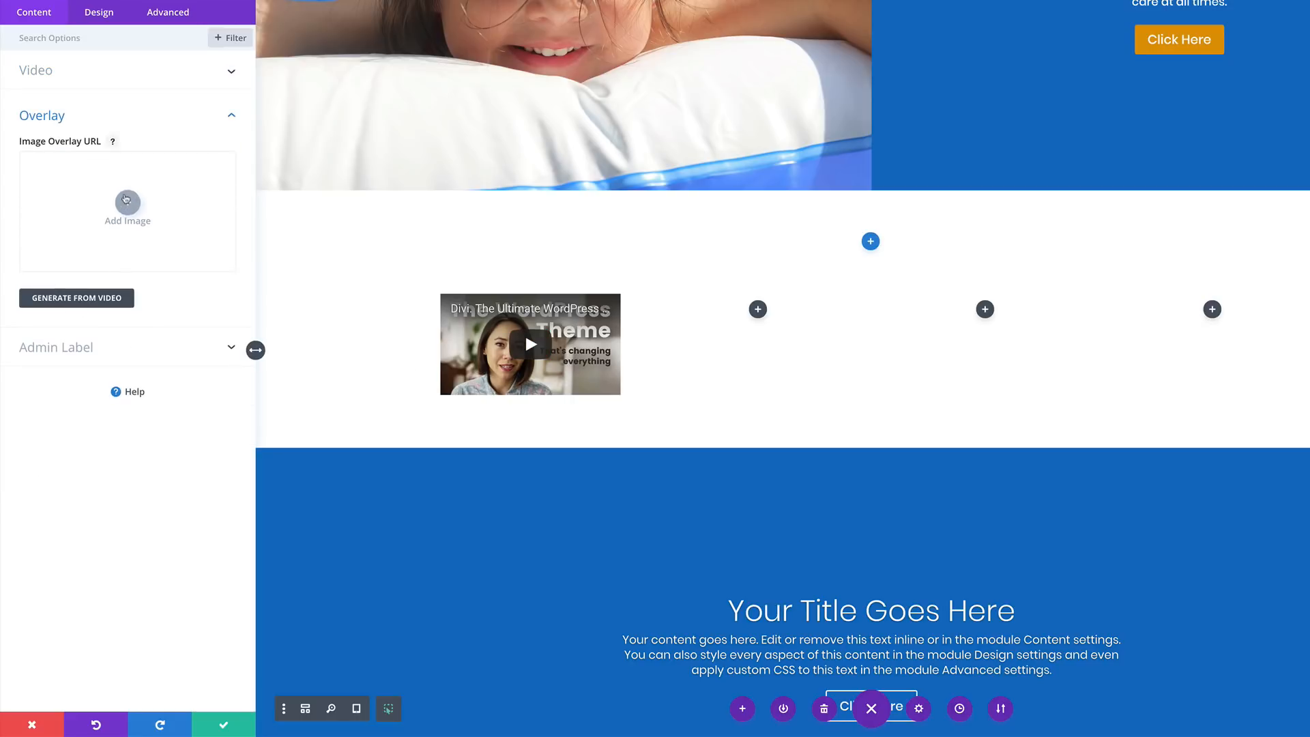
{"action": "left_click", "coordinate": [128, 205]}
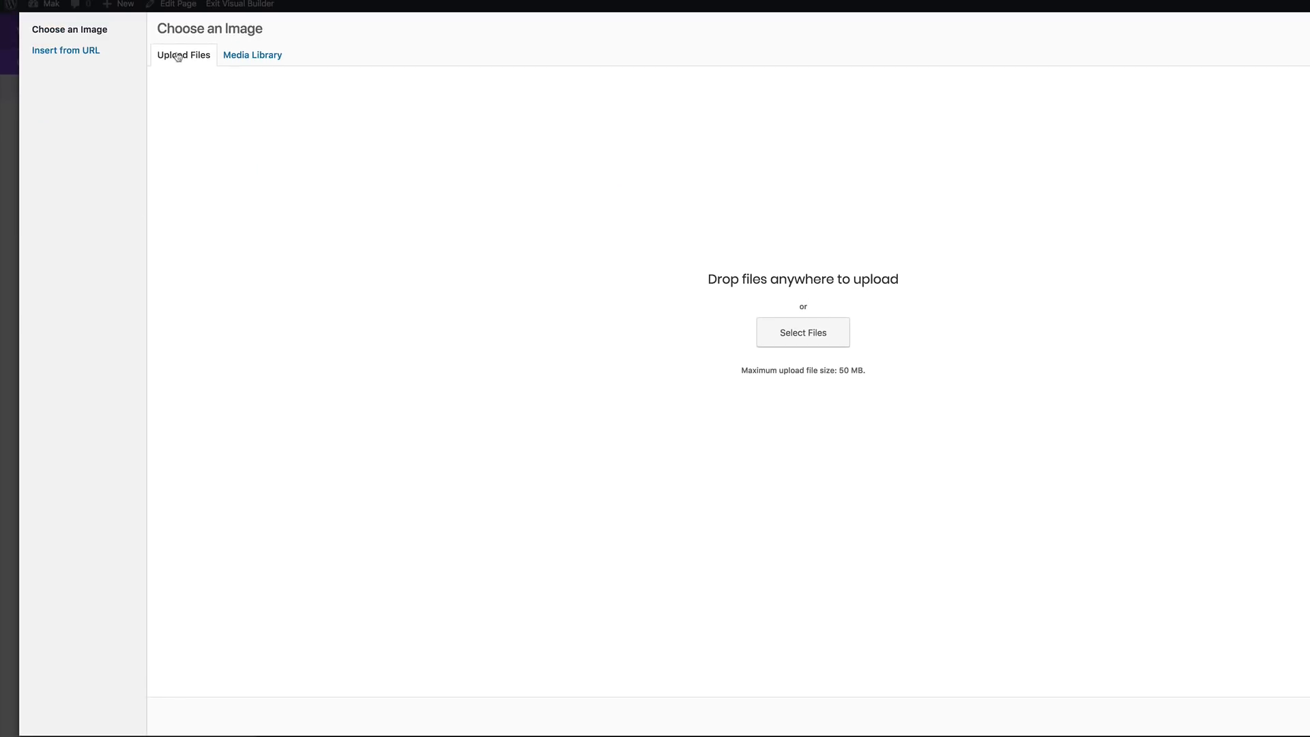
{"action": "left_click", "coordinate": [242, 56]}
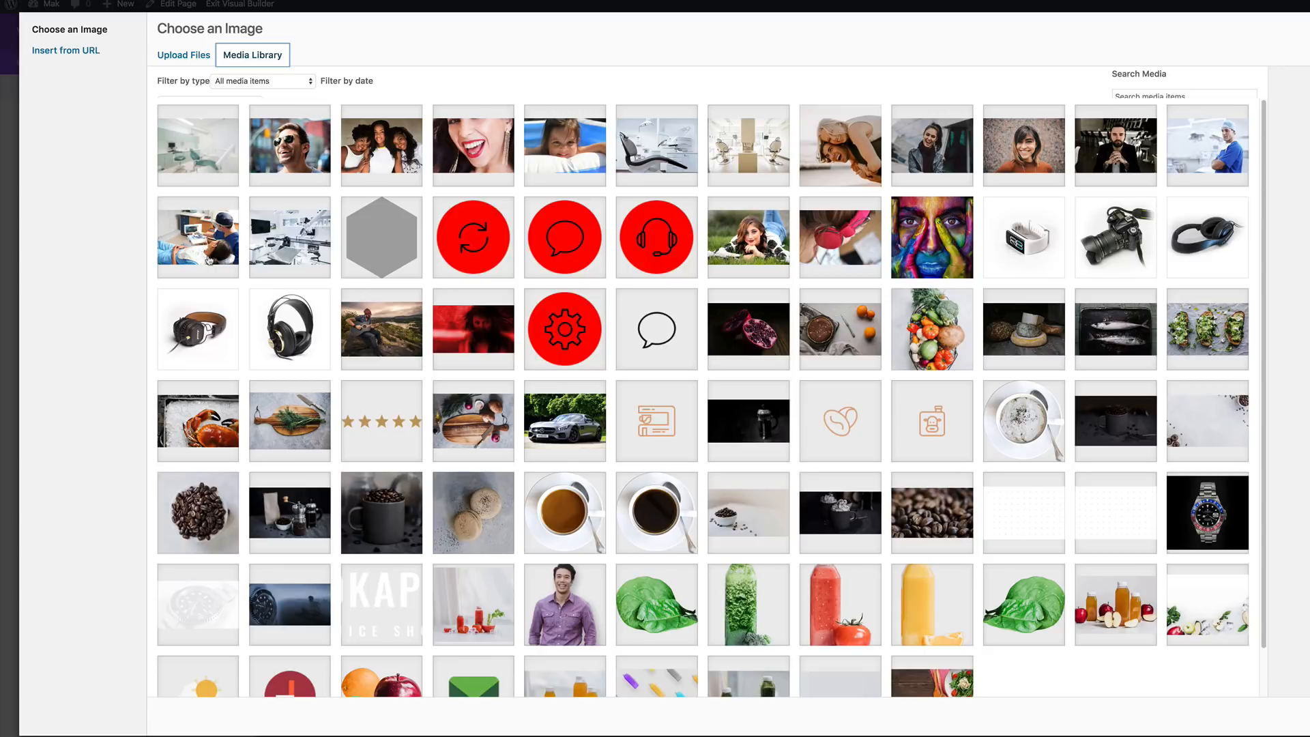
{"action": "left_click", "coordinate": [212, 244]}
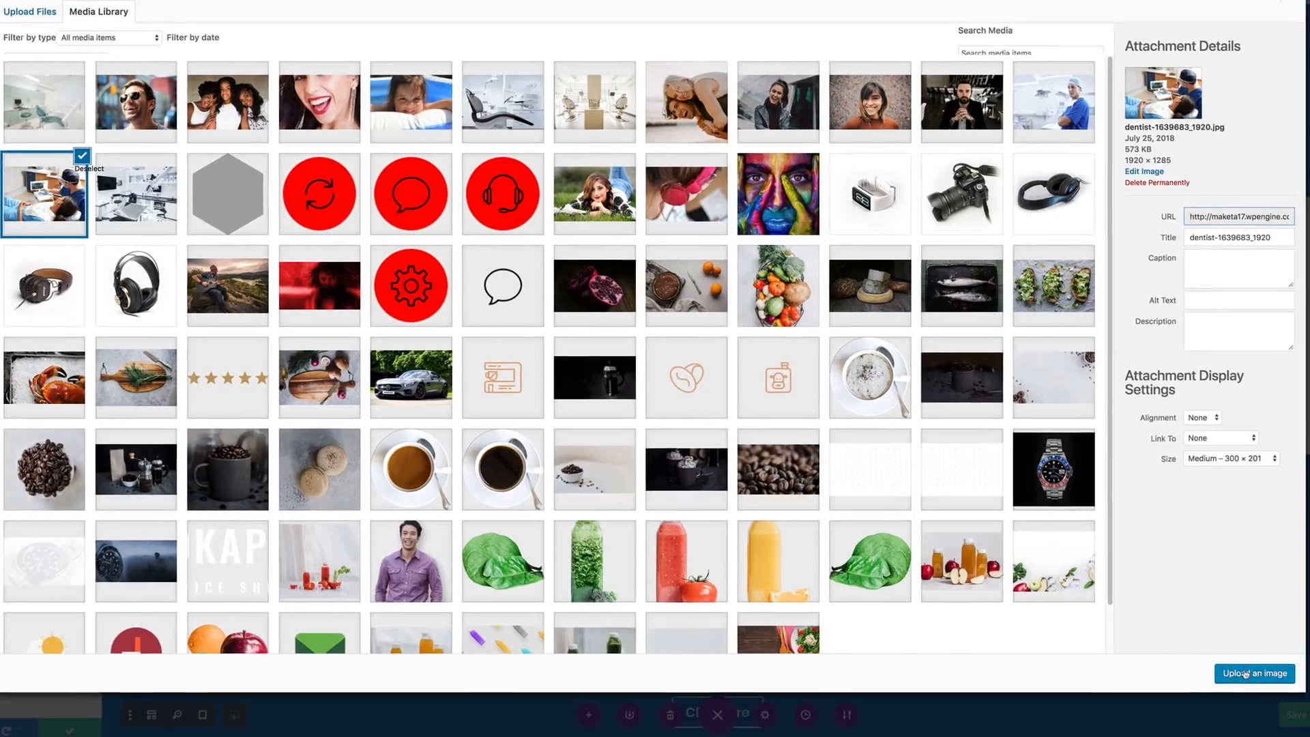
{"action": "left_click", "coordinate": [1247, 673]}
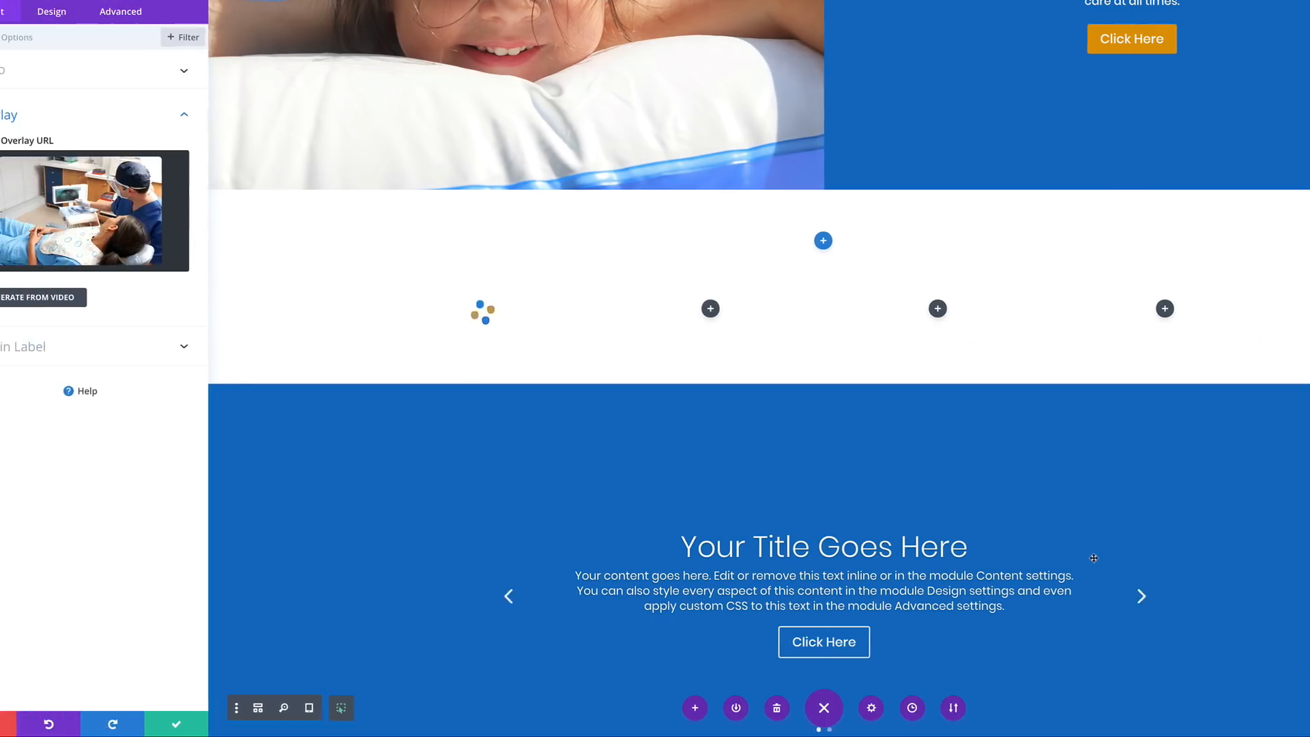
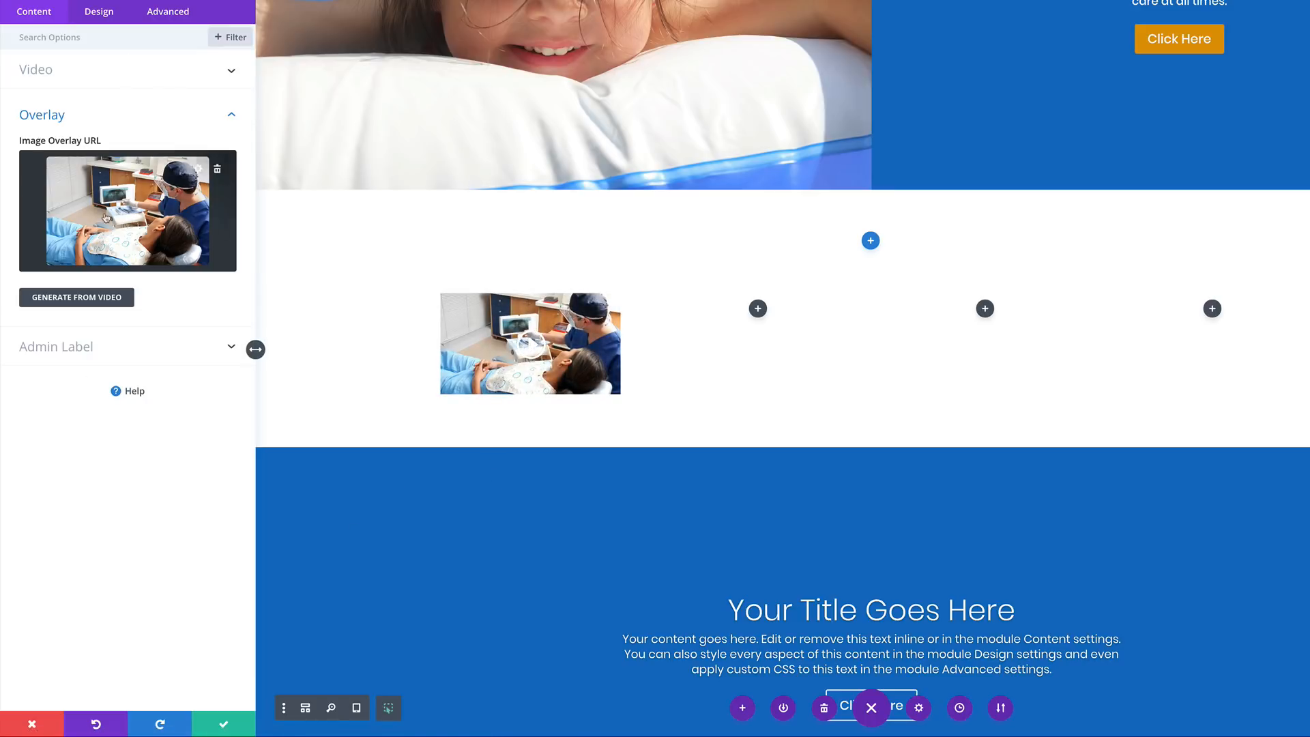
Try orange #e09900 and yellow #edf000 for the video's play icon, settle on dark gray, and save the module.
{"action": "left_click", "coordinate": [98, 15]}
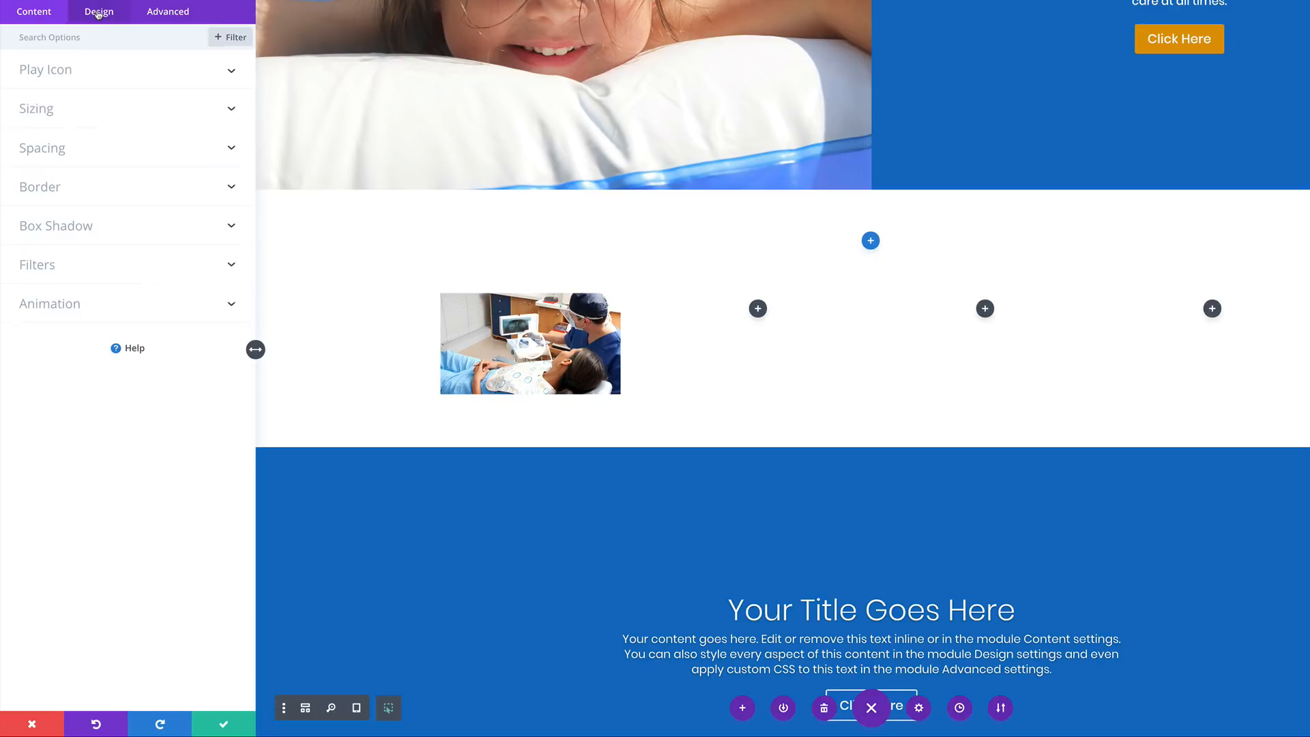
{"action": "left_click", "coordinate": [64, 73]}
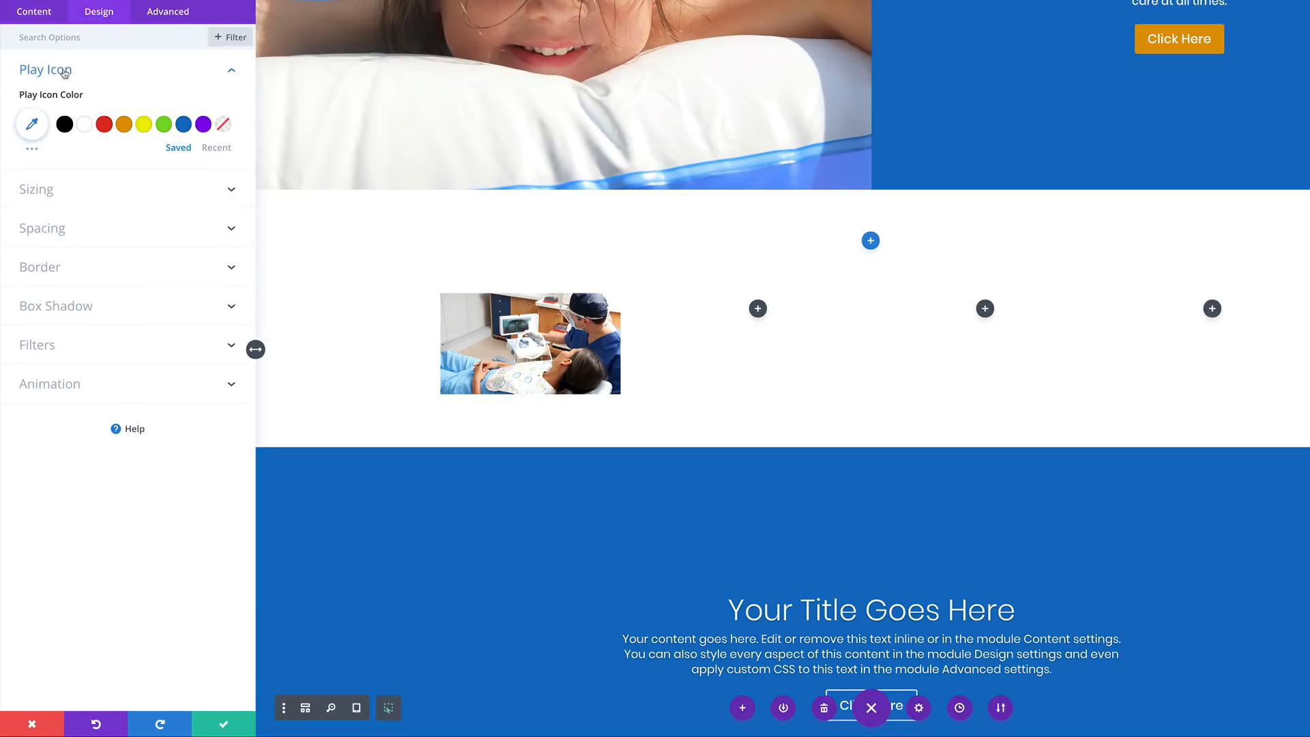
{"action": "left_click", "coordinate": [124, 128]}
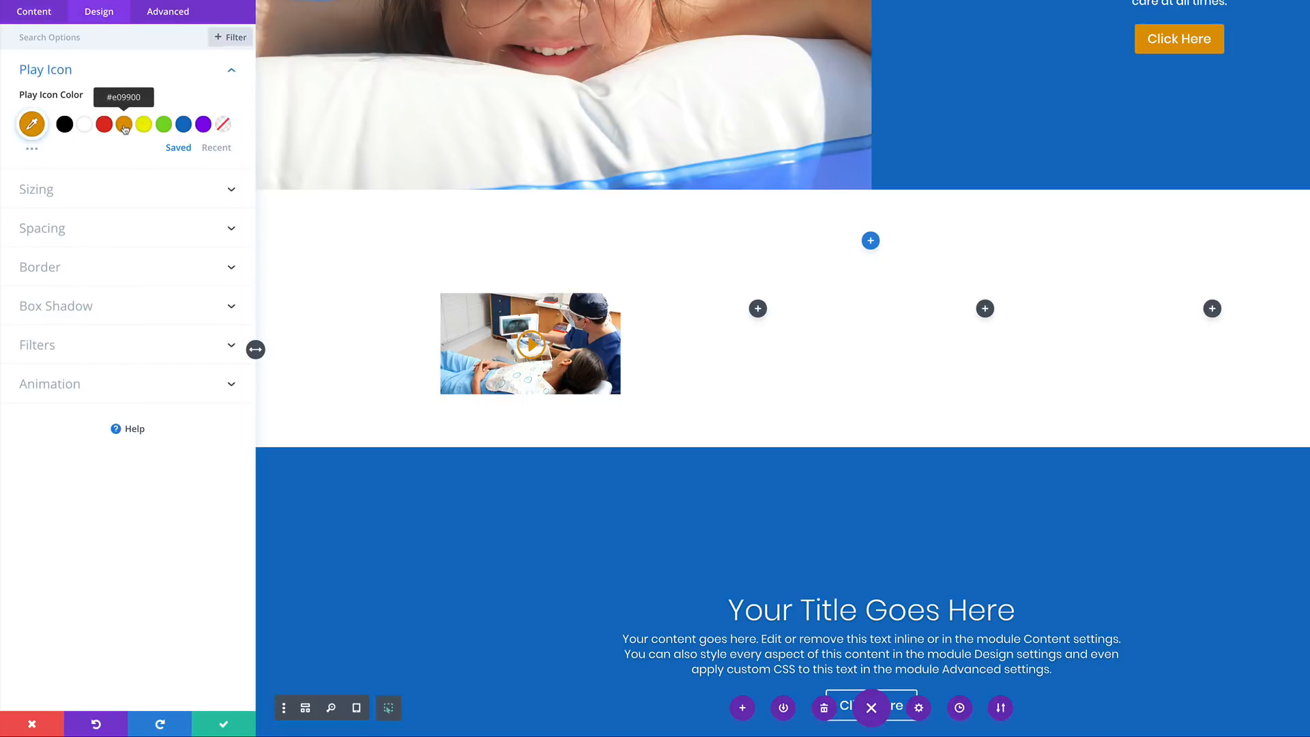
{"action": "left_click", "coordinate": [144, 128]}
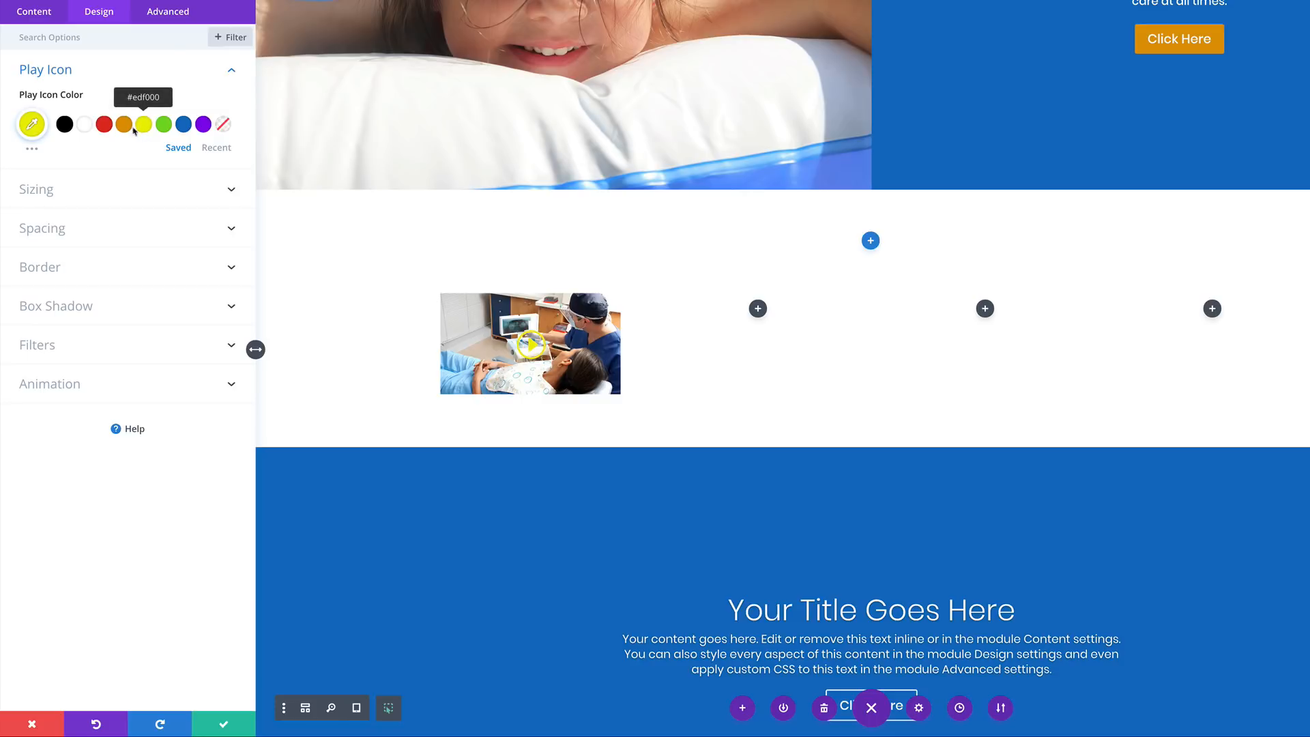
{"action": "left_click", "coordinate": [65, 126]}
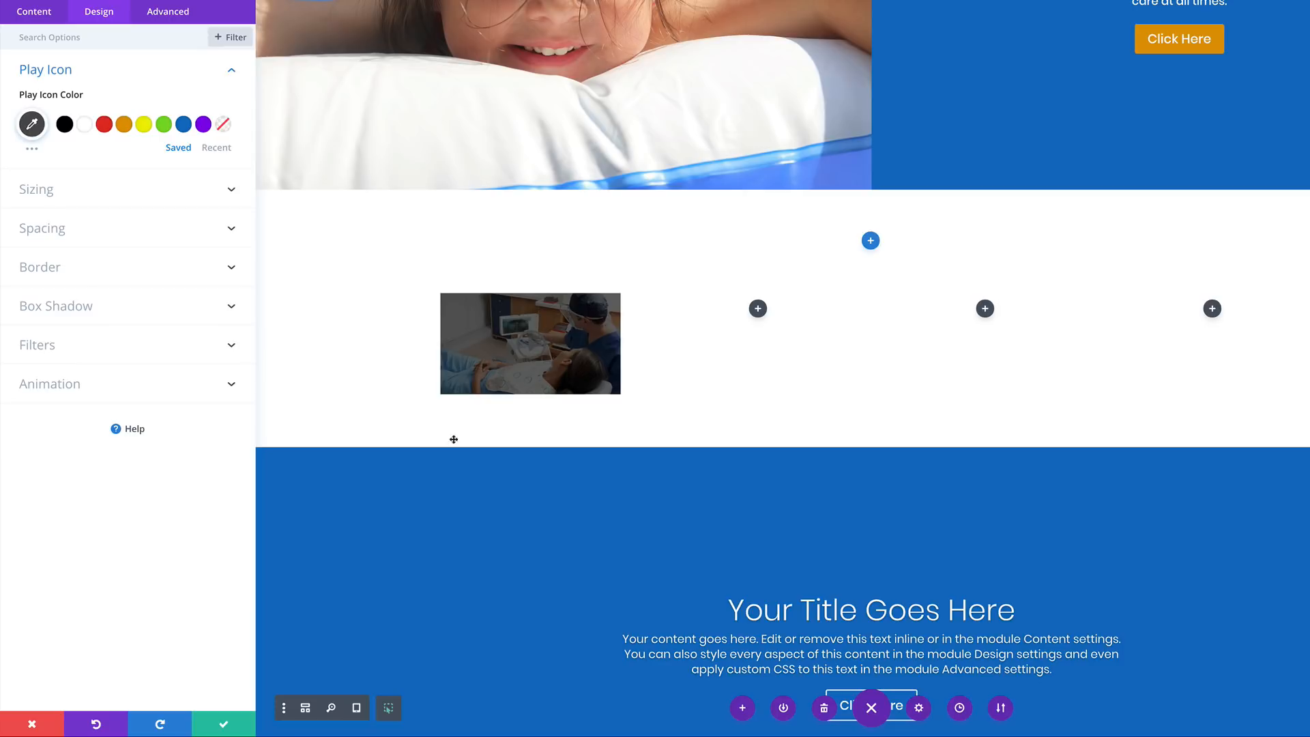
{"action": "left_click", "coordinate": [224, 725]}
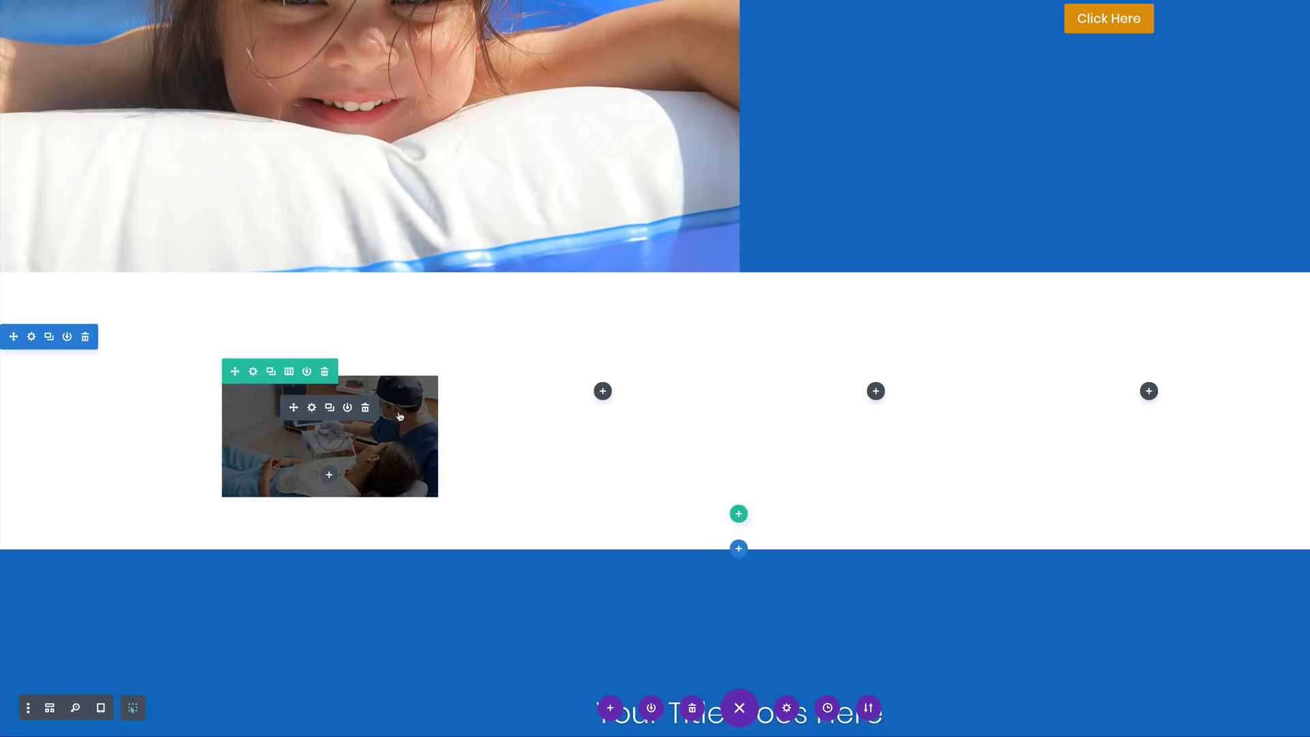
Duplicate the video module three times and place one copy in each of the row's remaining columns.
{"action": "left_click", "coordinate": [330, 408]}
{"action": "left_click", "coordinate": [329, 408]}
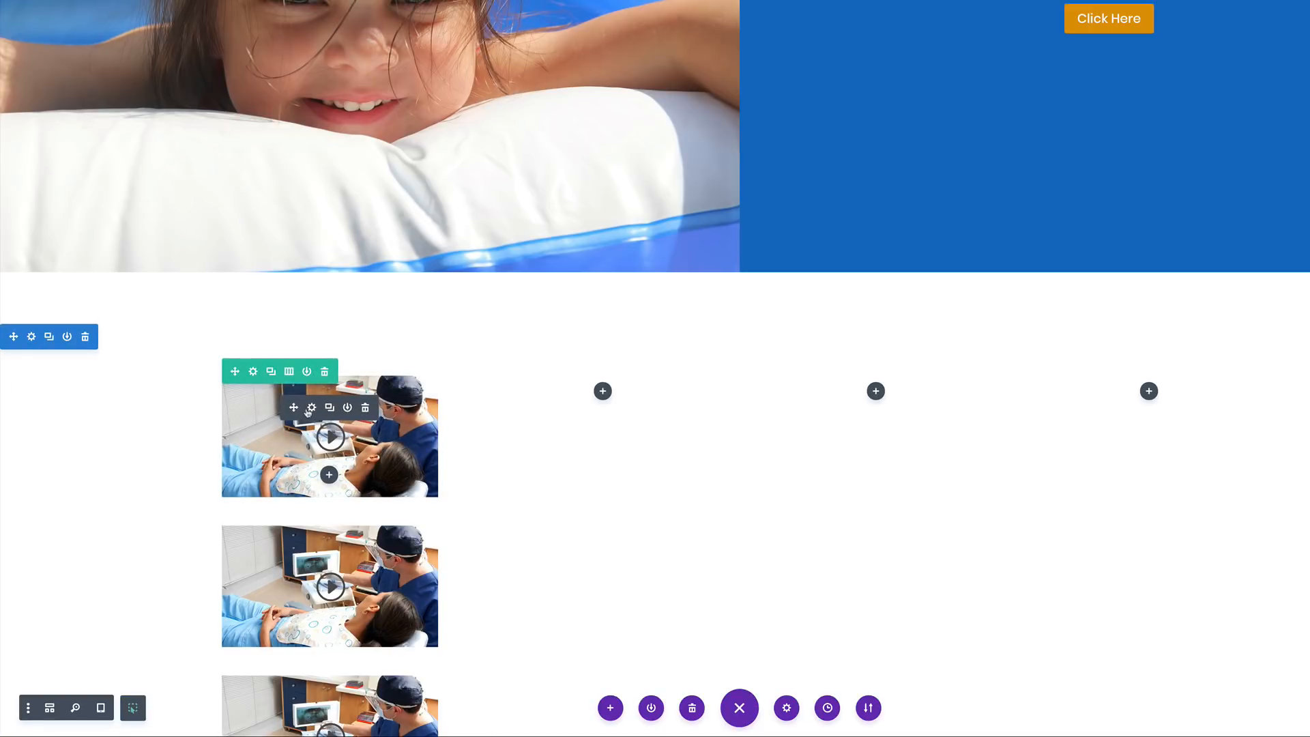
{"action": "left_click_drag", "start_coordinate": [297, 408], "coordinate": [580, 403]}
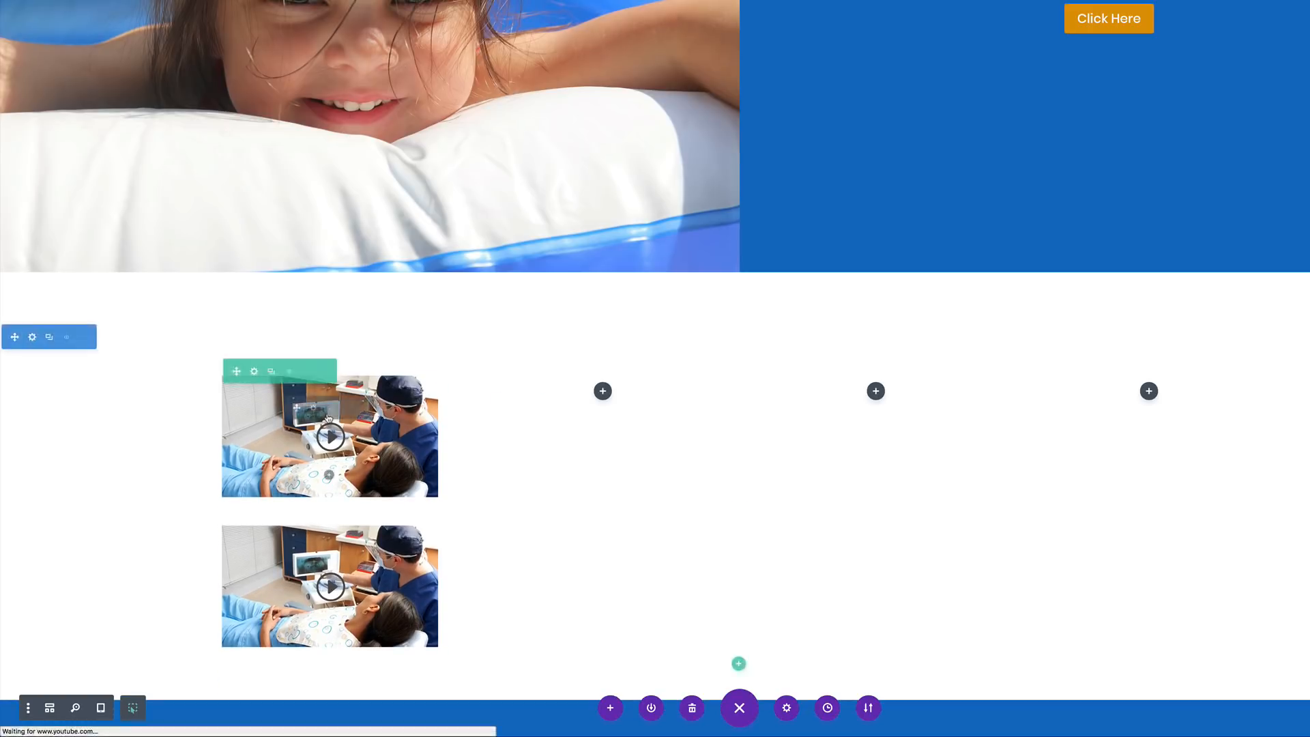
{"action": "left_click_drag", "start_coordinate": [294, 407], "coordinate": [912, 406]}
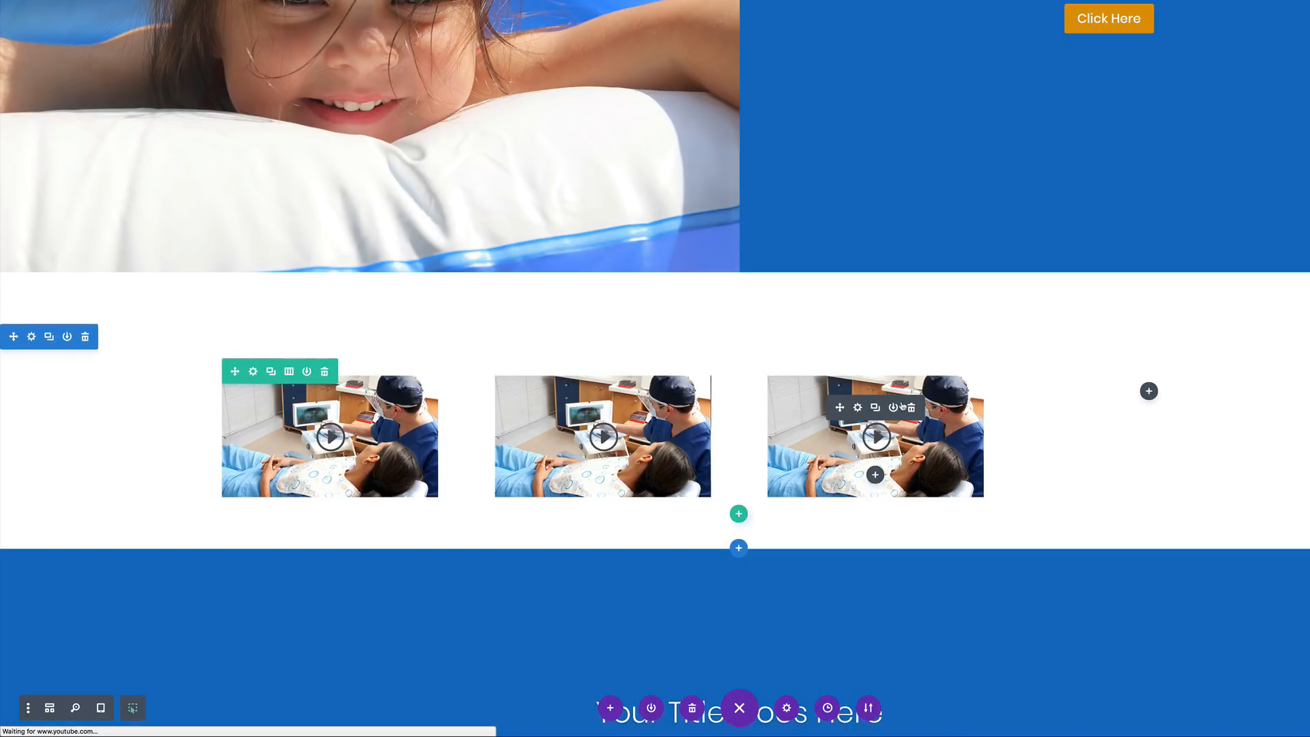
{"action": "left_click", "coordinate": [875, 407]}
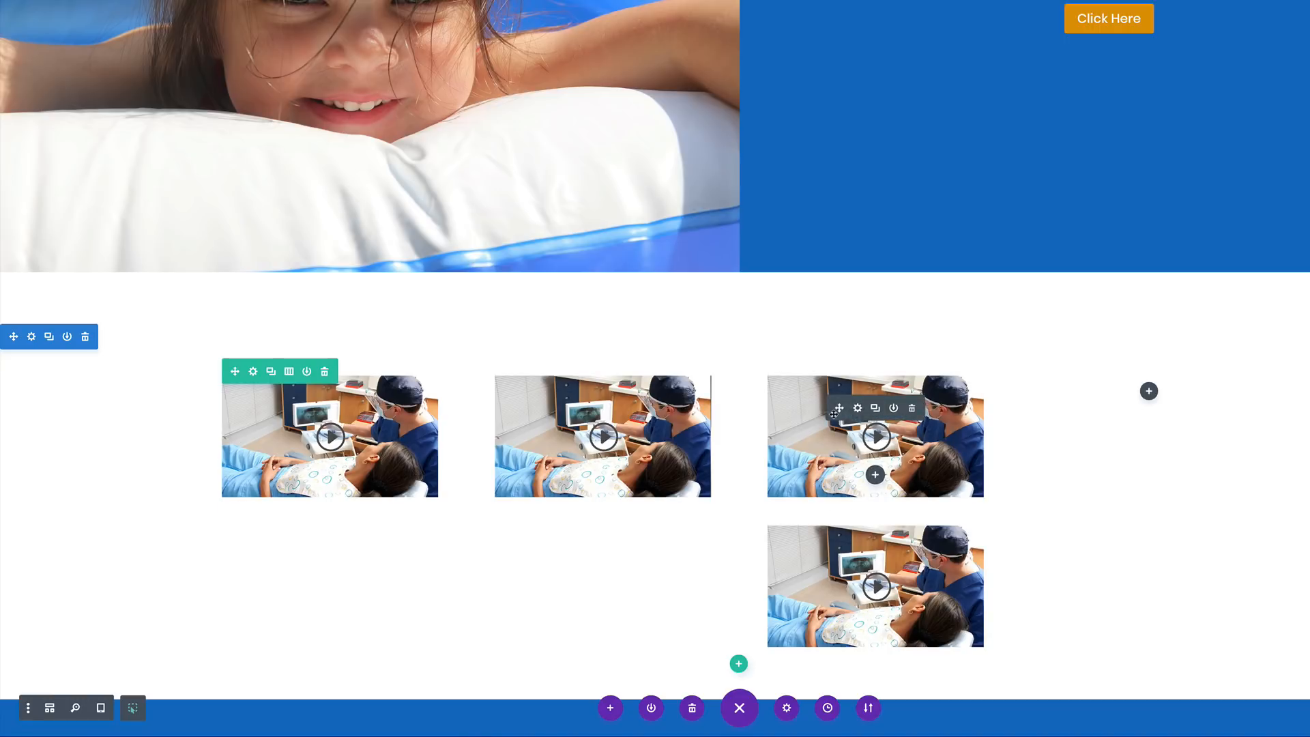
{"action": "left_click_drag", "start_coordinate": [840, 408], "coordinate": [1162, 415]}
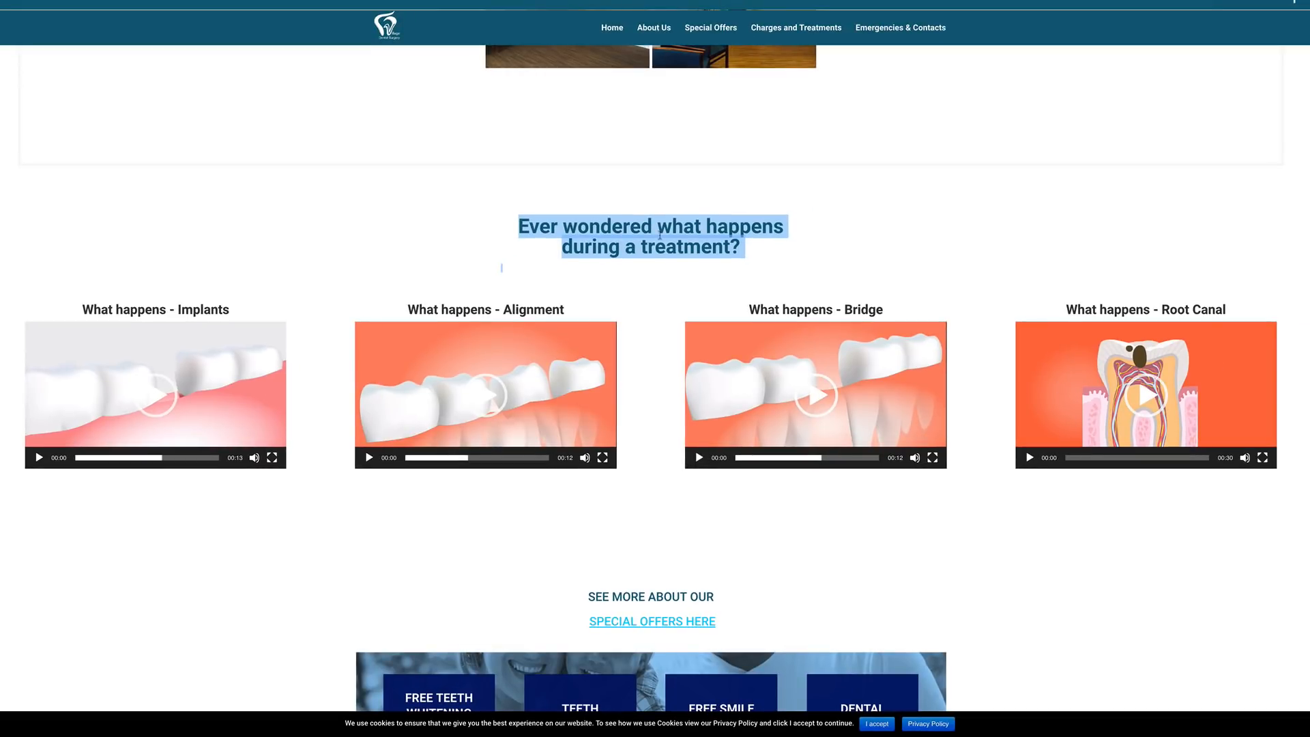
Copy the heading "Ever wondered what happens during a treatment?" from the existing practice website.
{"action": "right_click", "coordinate": [644, 230]}
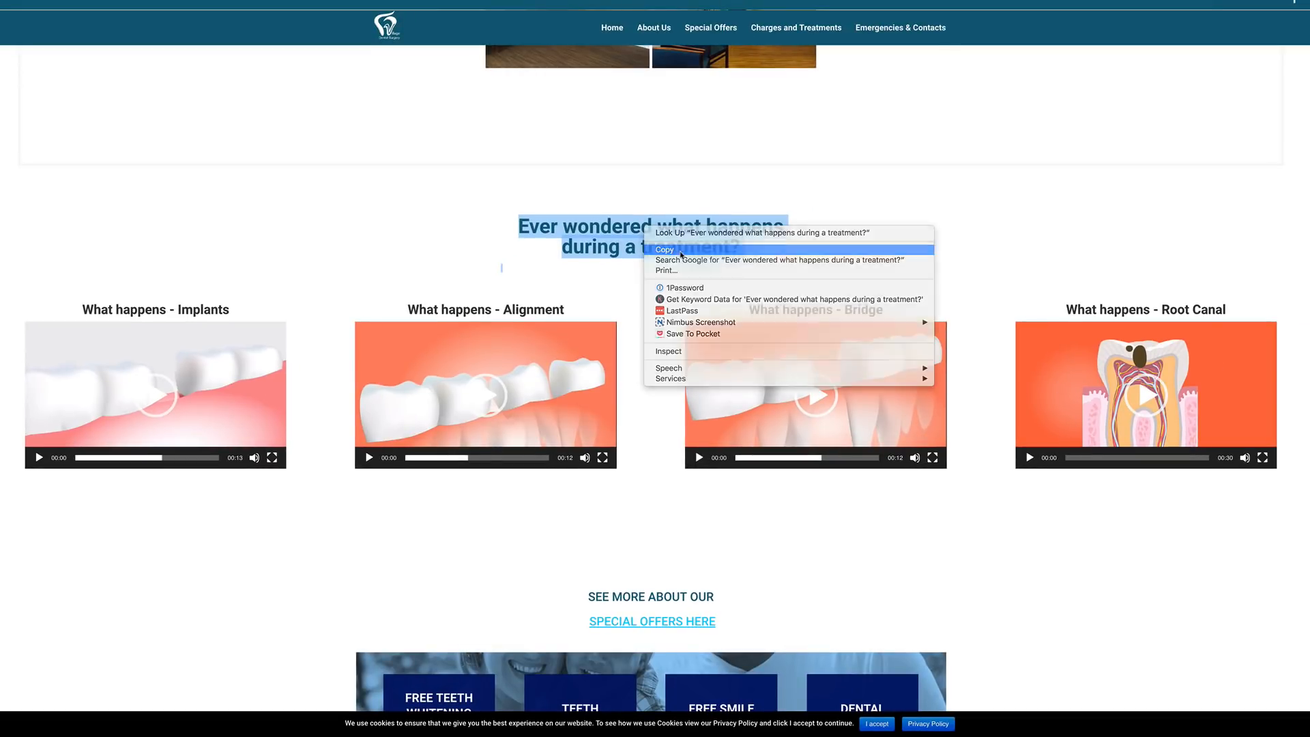
{"action": "left_click", "coordinate": [649, 250]}
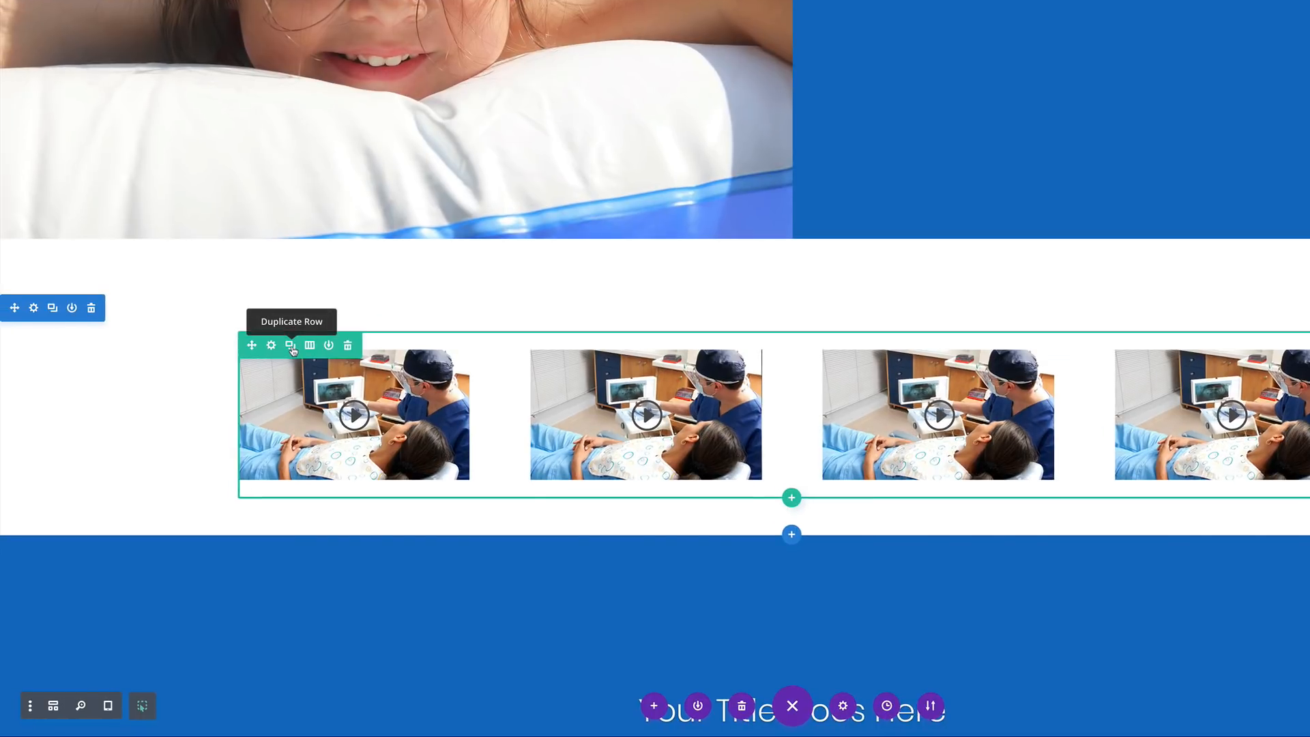
Try to make a heading row by duplicating the video row, switching the upper copy to one column and deleting its videos.
{"action": "left_click", "coordinate": [290, 346]}
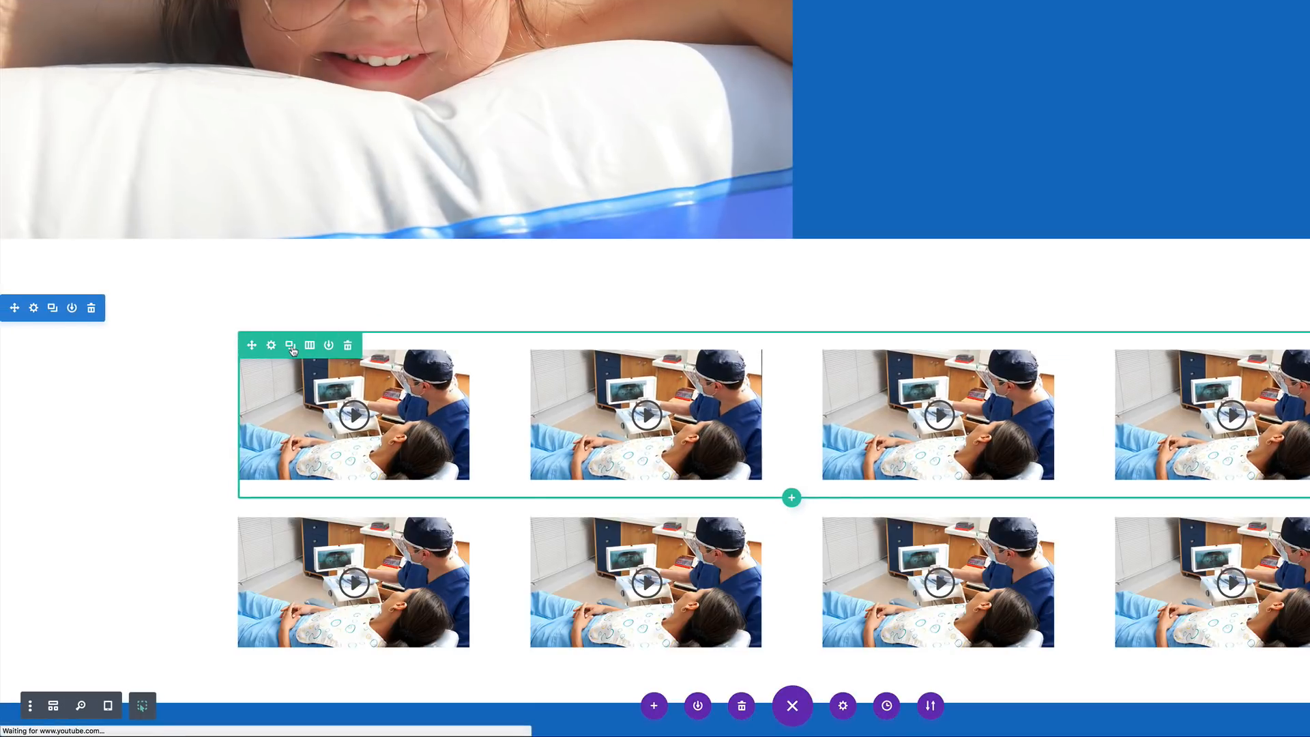
{"action": "left_click", "coordinate": [311, 350]}
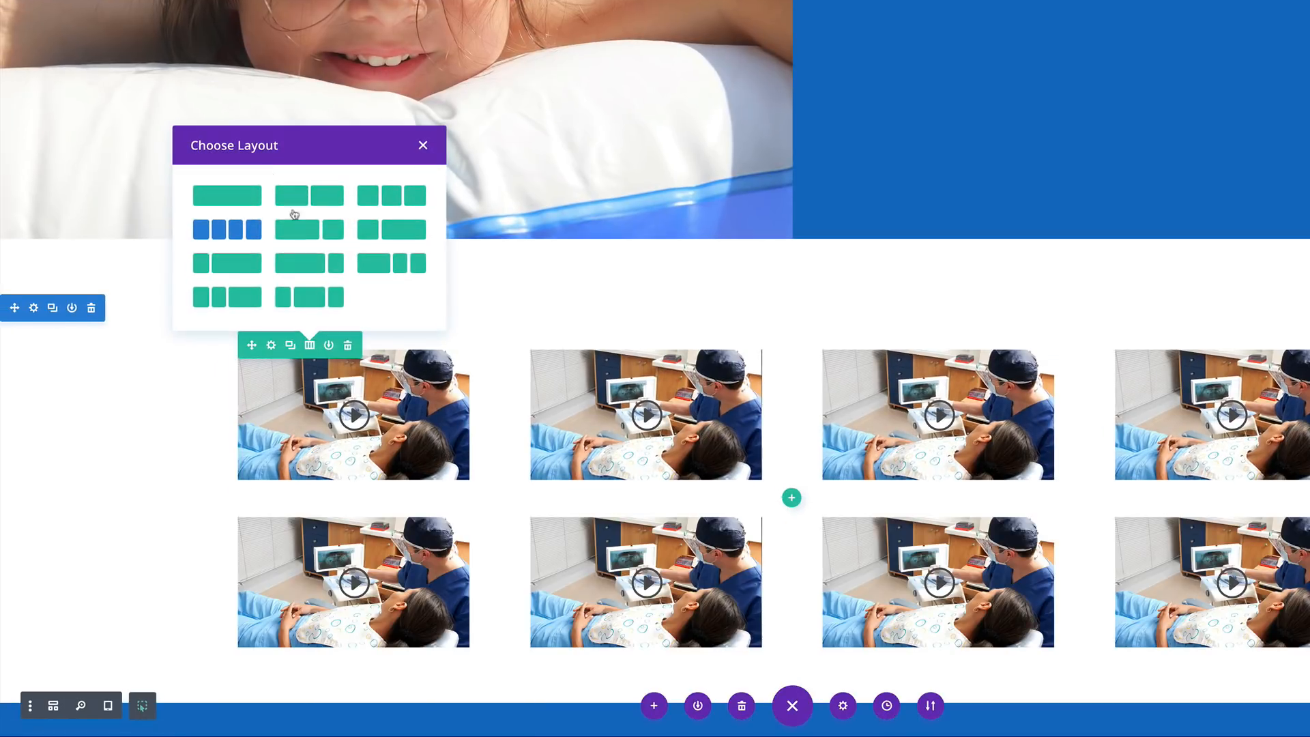
{"action": "left_click", "coordinate": [227, 192]}
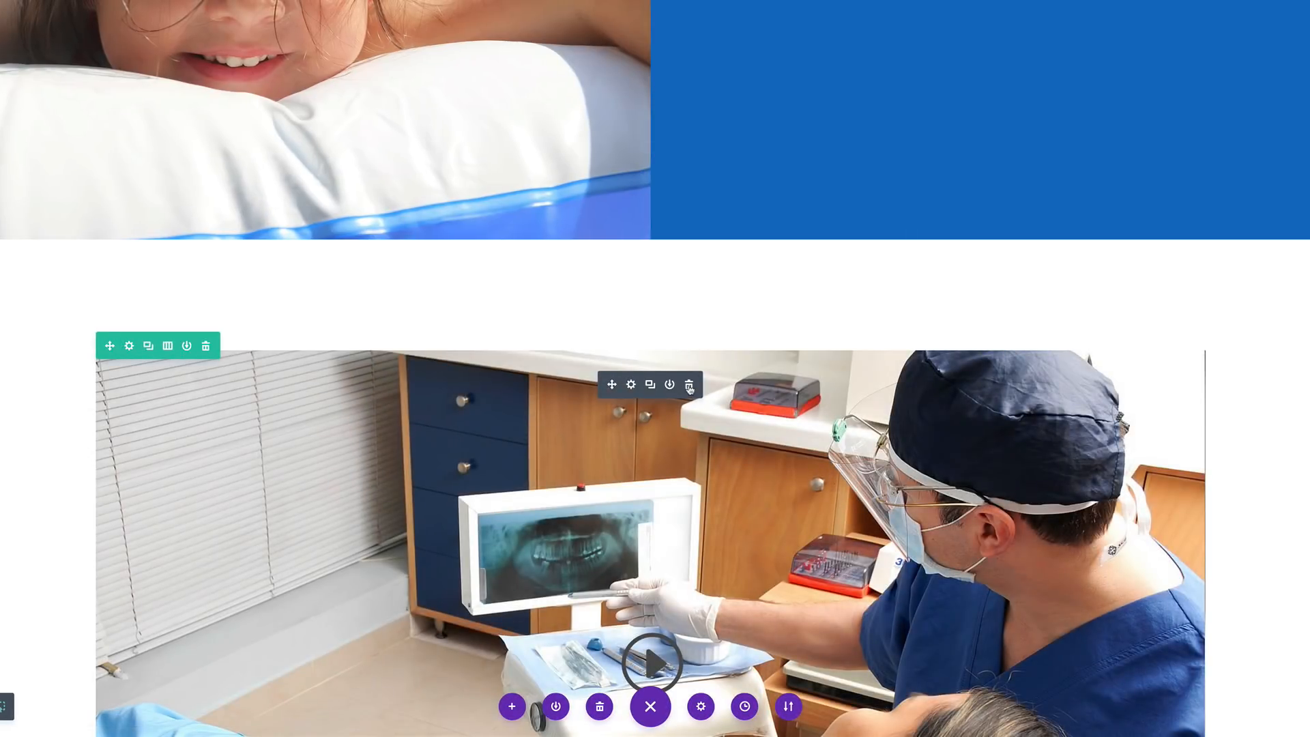
{"action": "scroll", "coordinate": [689, 387], "scroll_direction": "down", "scroll_amount": 2}
{"action": "left_click", "coordinate": [689, 225]}
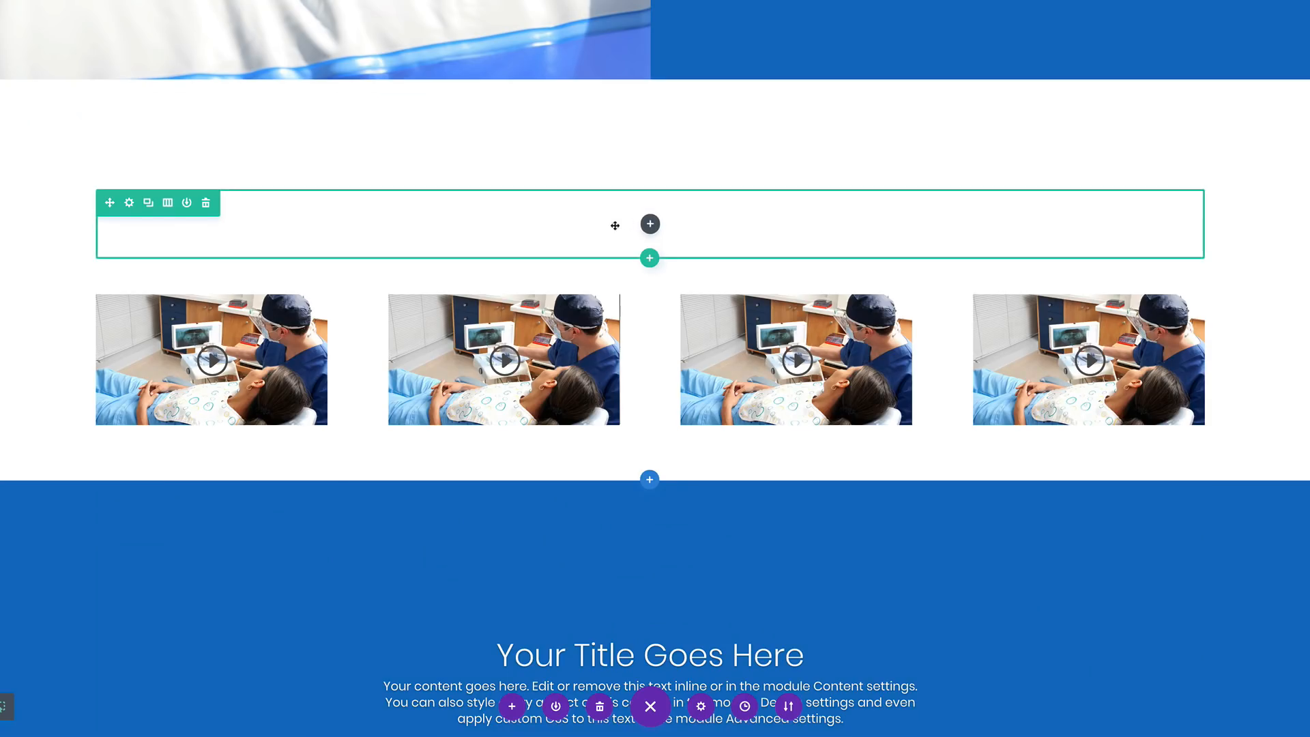
Insert a Text module in the emptied row and replace its placeholder with the copied heading.
{"action": "left_click", "coordinate": [650, 224]}
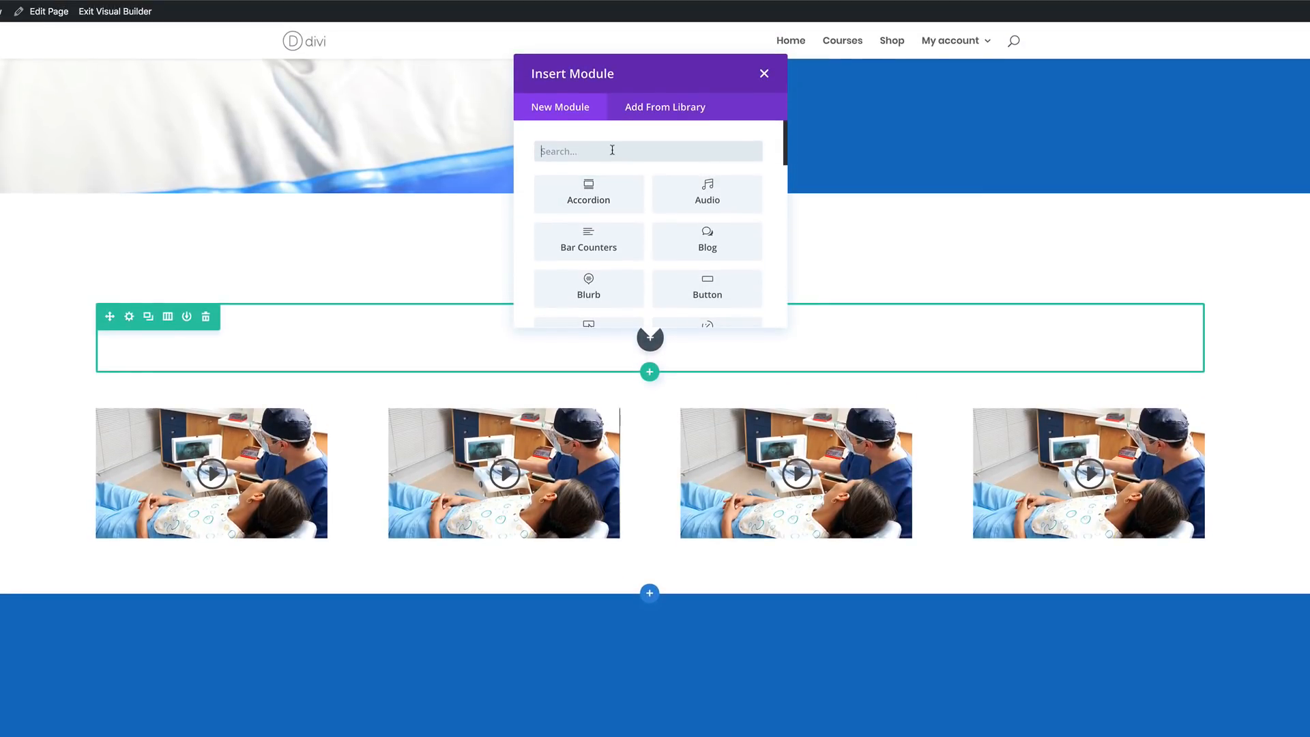
{"action": "type", "text": "tex"}
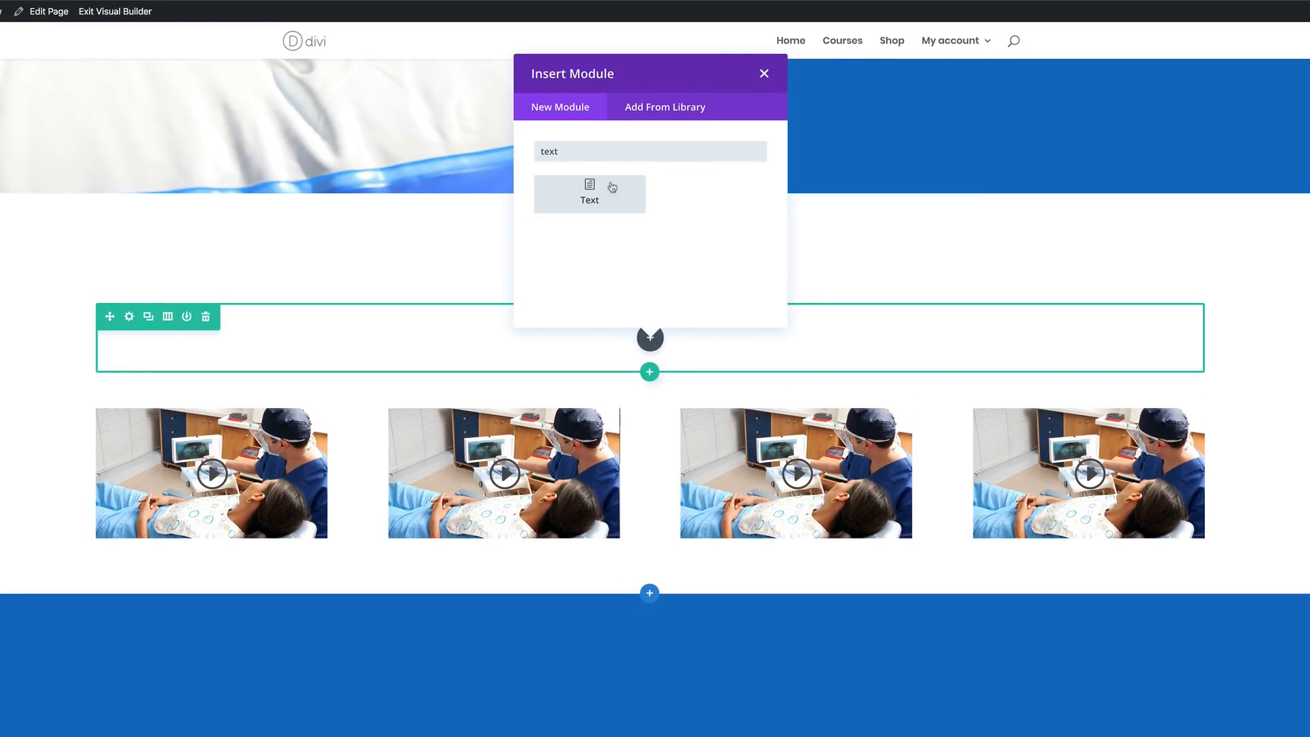
{"action": "type", "text": "t"}
{"action": "left_click", "coordinate": [589, 193]}
{"action": "left_click_drag", "start_coordinate": [161, 342], "coordinate": [19, 259]}
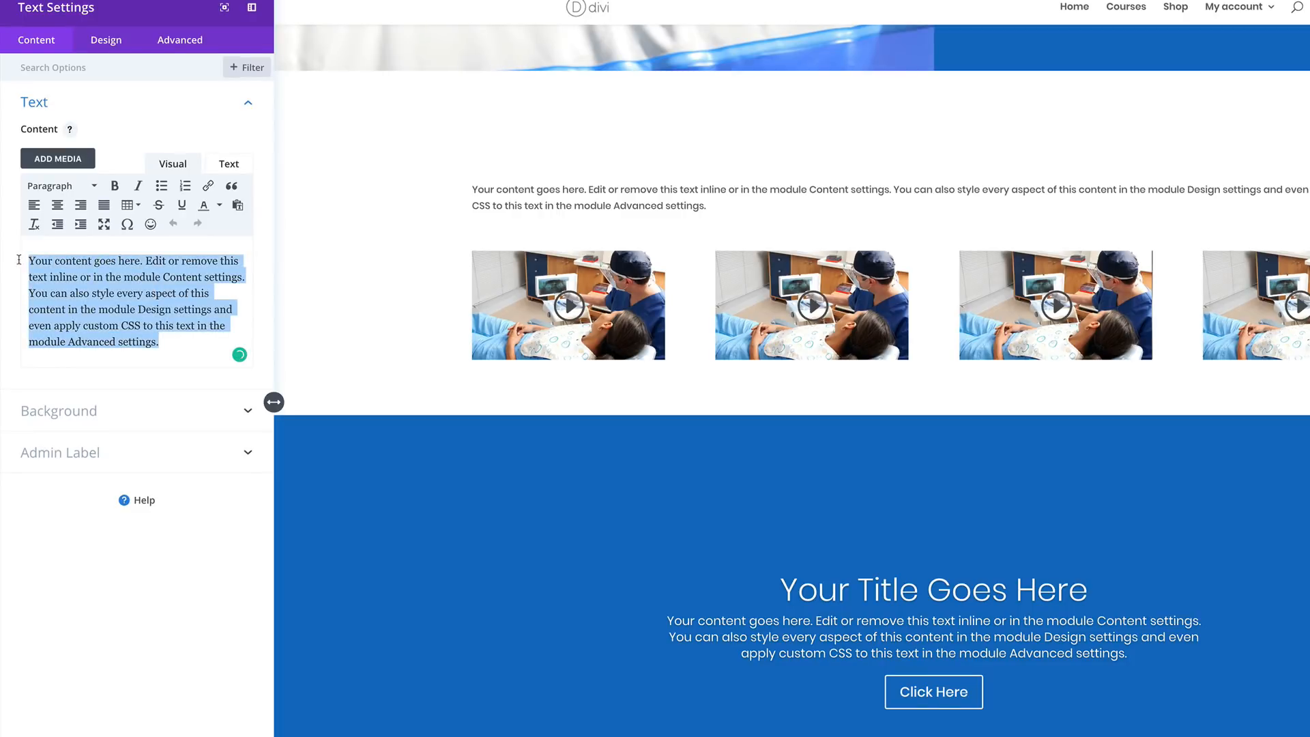
{"action": "key", "text": "ctrl+v"}
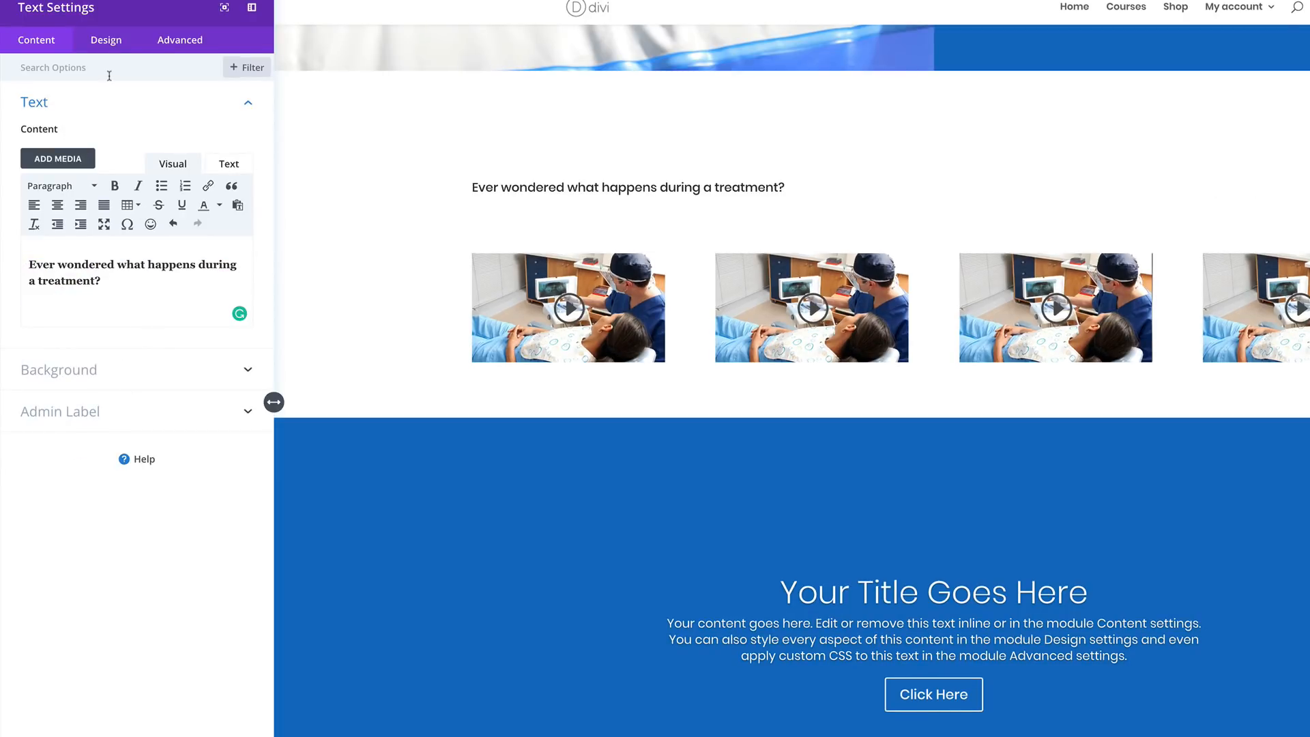
Center the heading module's text and try the uppercase font style on it, restoring normal case.
{"action": "left_click", "coordinate": [106, 39]}
{"action": "left_click", "coordinate": [47, 105]}
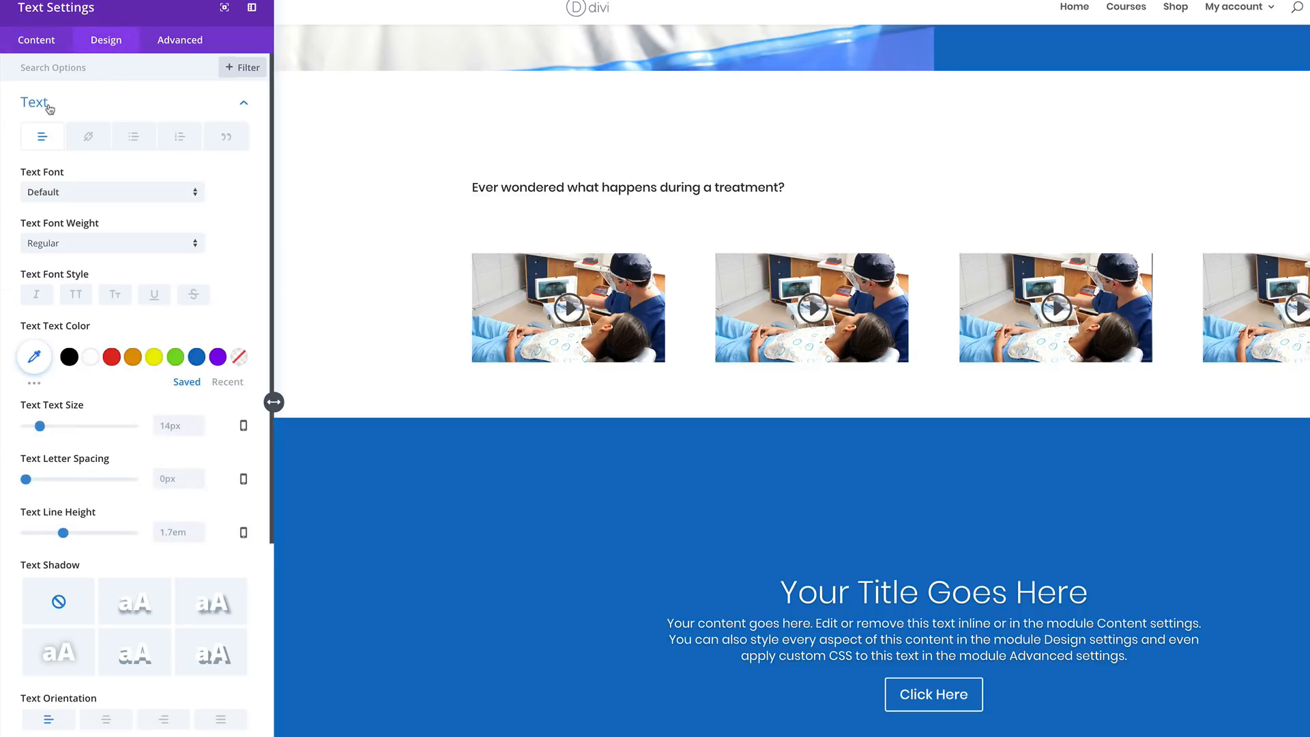
{"action": "left_click", "coordinate": [105, 719]}
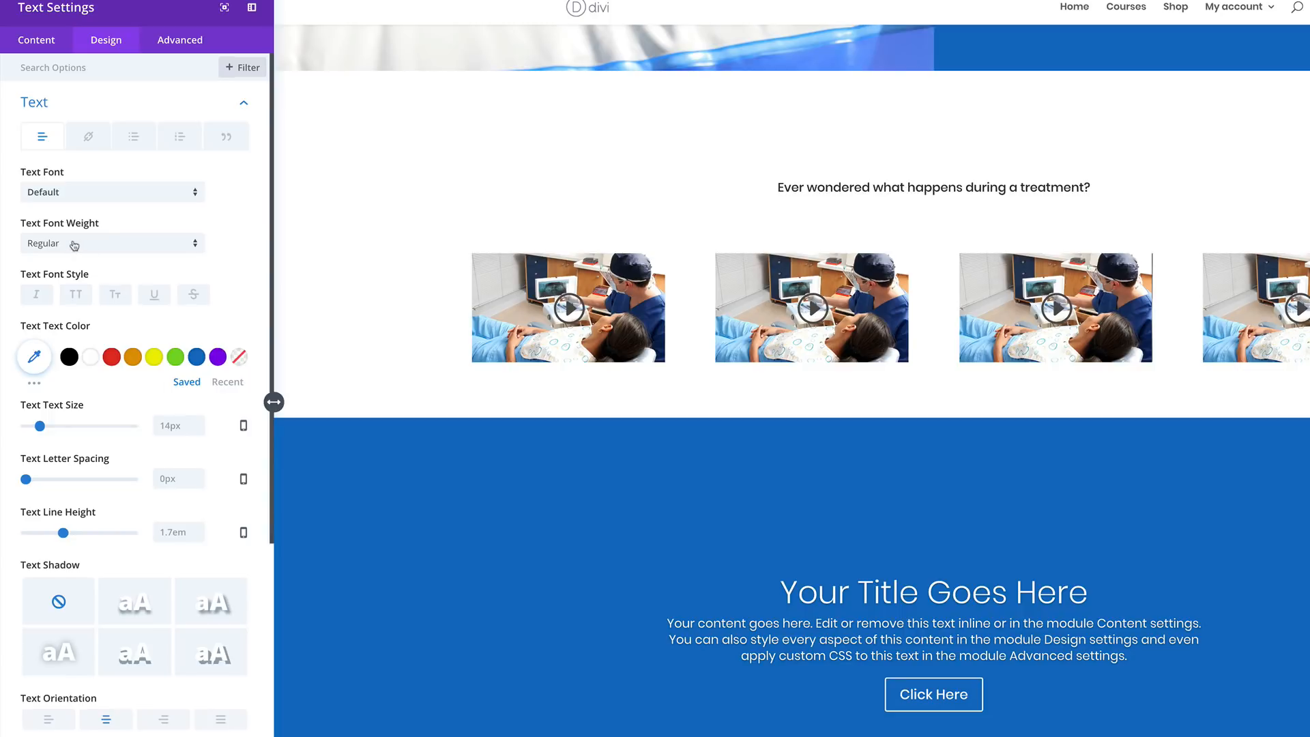
{"action": "left_click", "coordinate": [76, 295]}
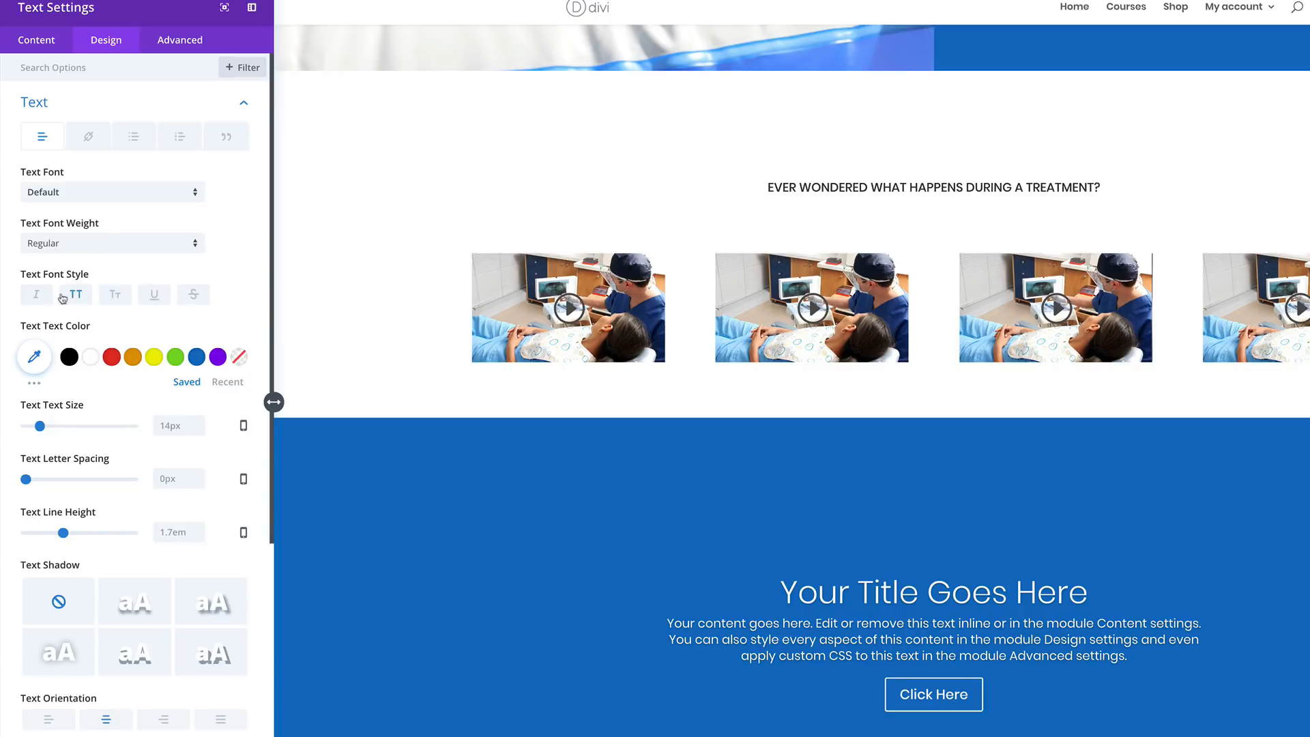
{"action": "left_click", "coordinate": [73, 297]}
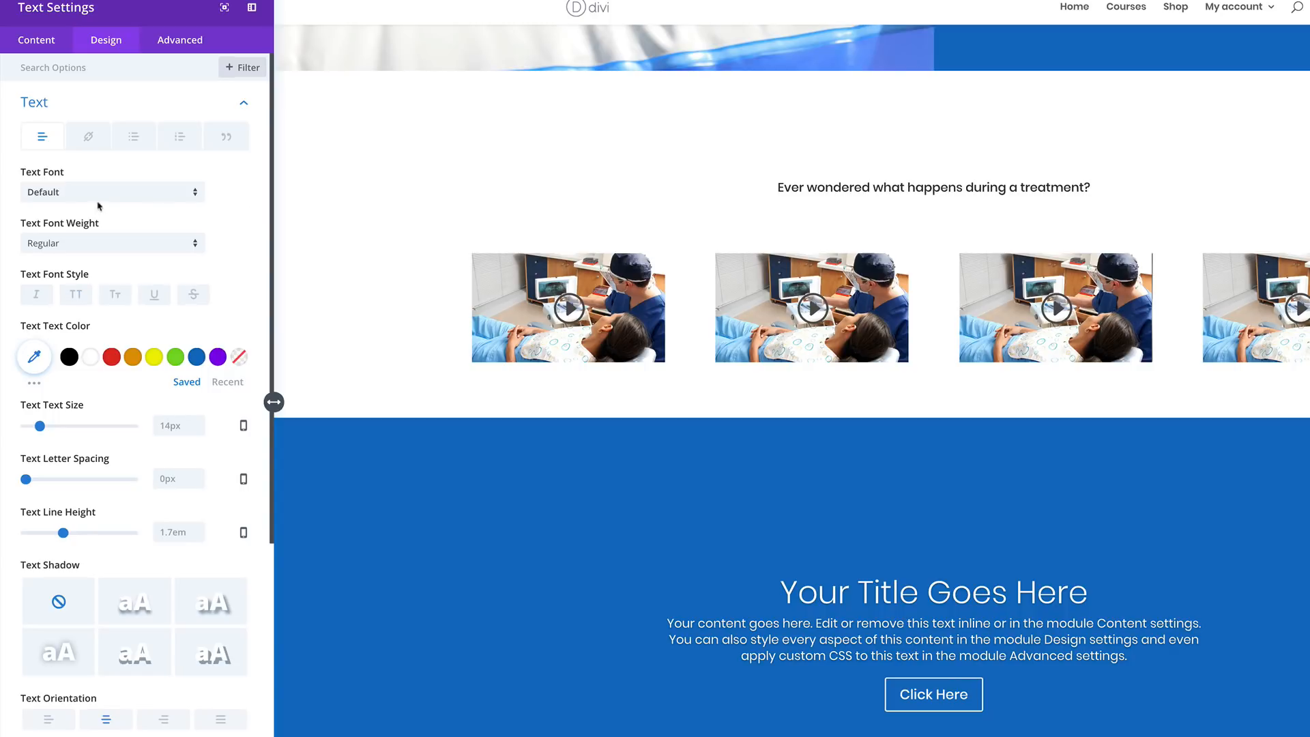
Try adjusting the heading's text size, and undo the edits back to the single video row.
{"action": "left_click_drag", "start_coordinate": [43, 430], "coordinate": [60, 426]}
{"action": "key", "text": "Escape"}
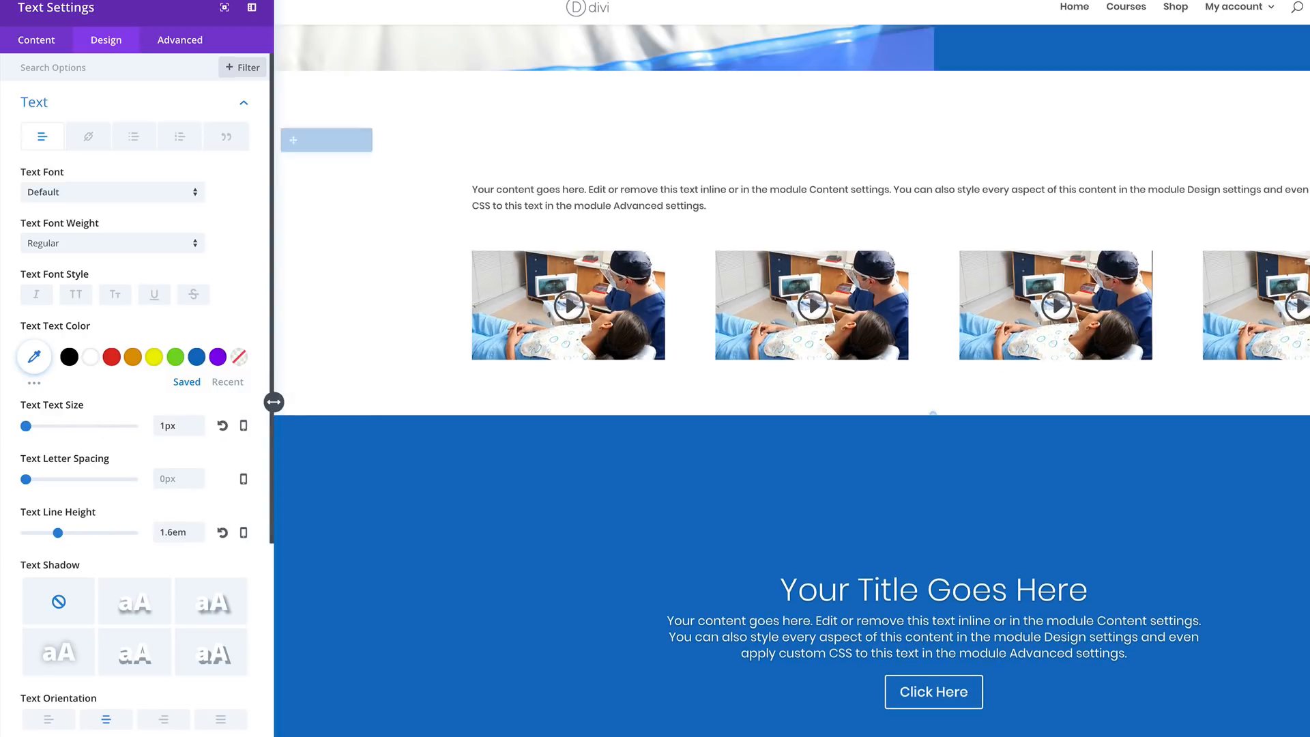
{"action": "key", "text": "ctrl+z"}
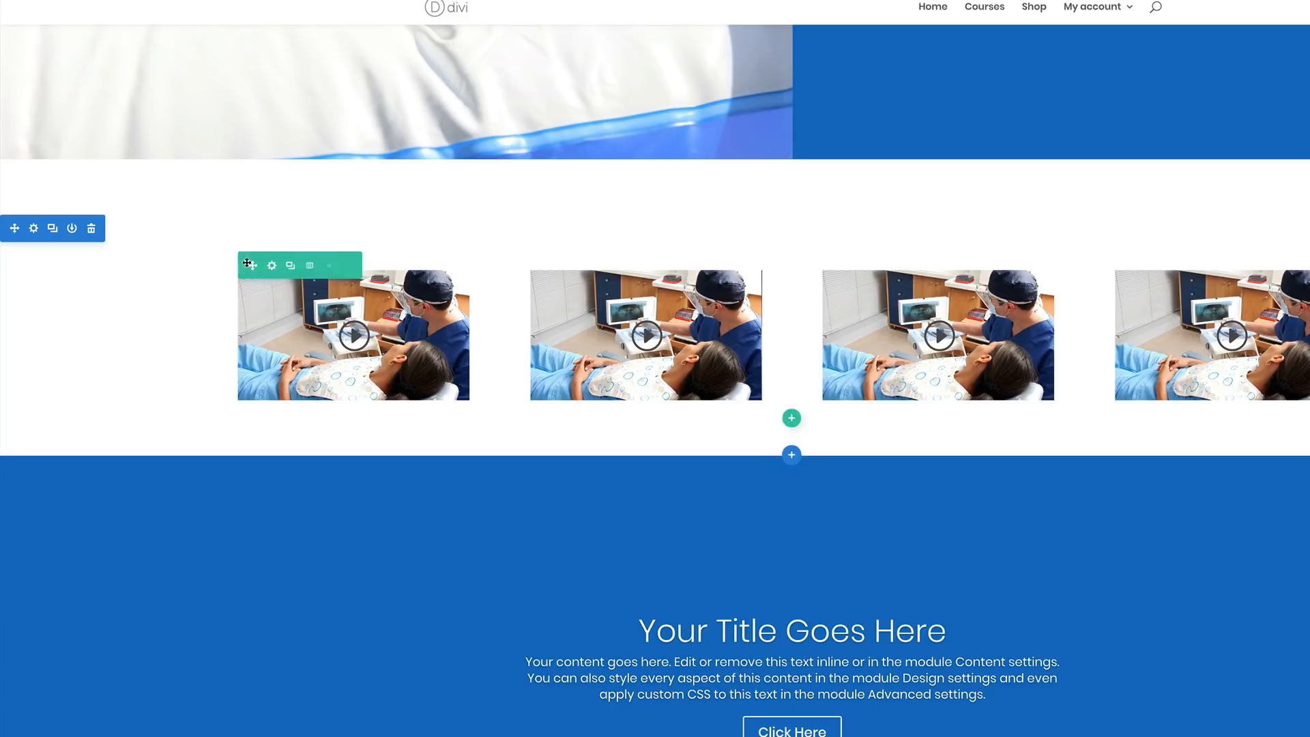
Insert a single-column row below the video row and add a Text module to it.
{"action": "left_click", "coordinate": [791, 417]}
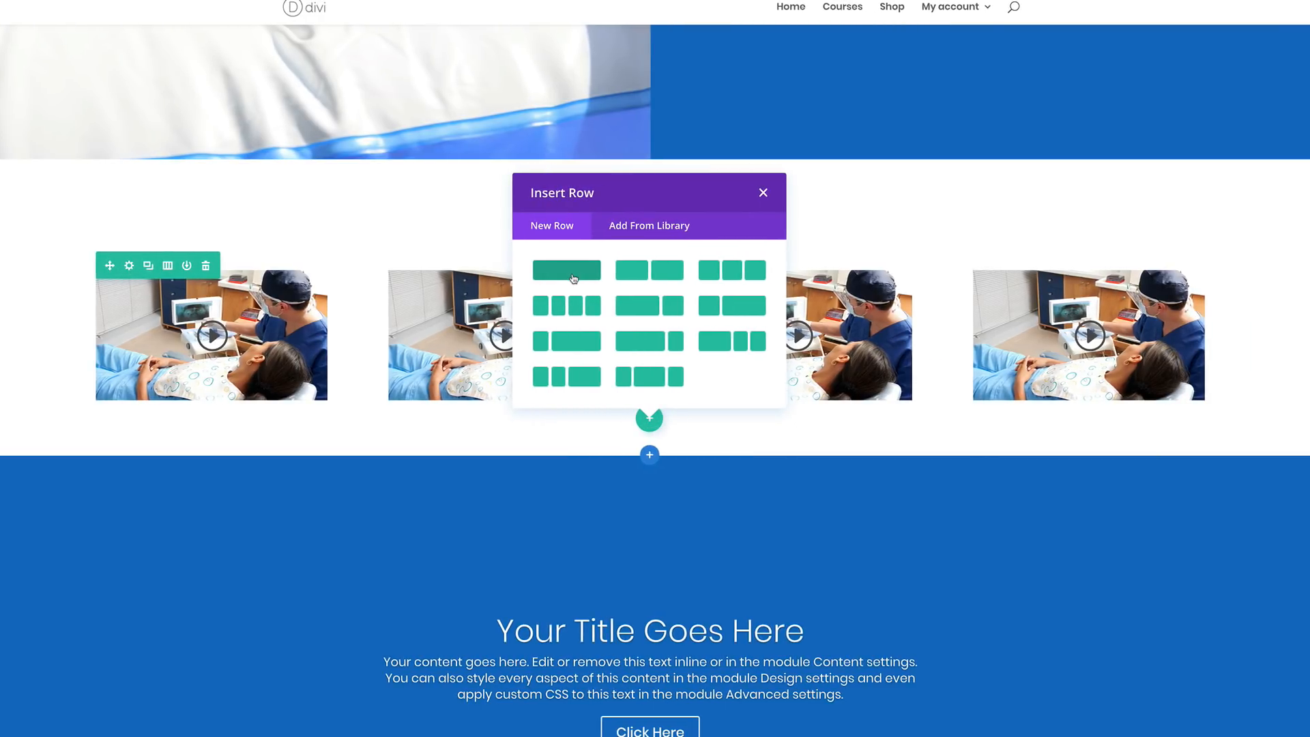
{"action": "left_click", "coordinate": [574, 276]}
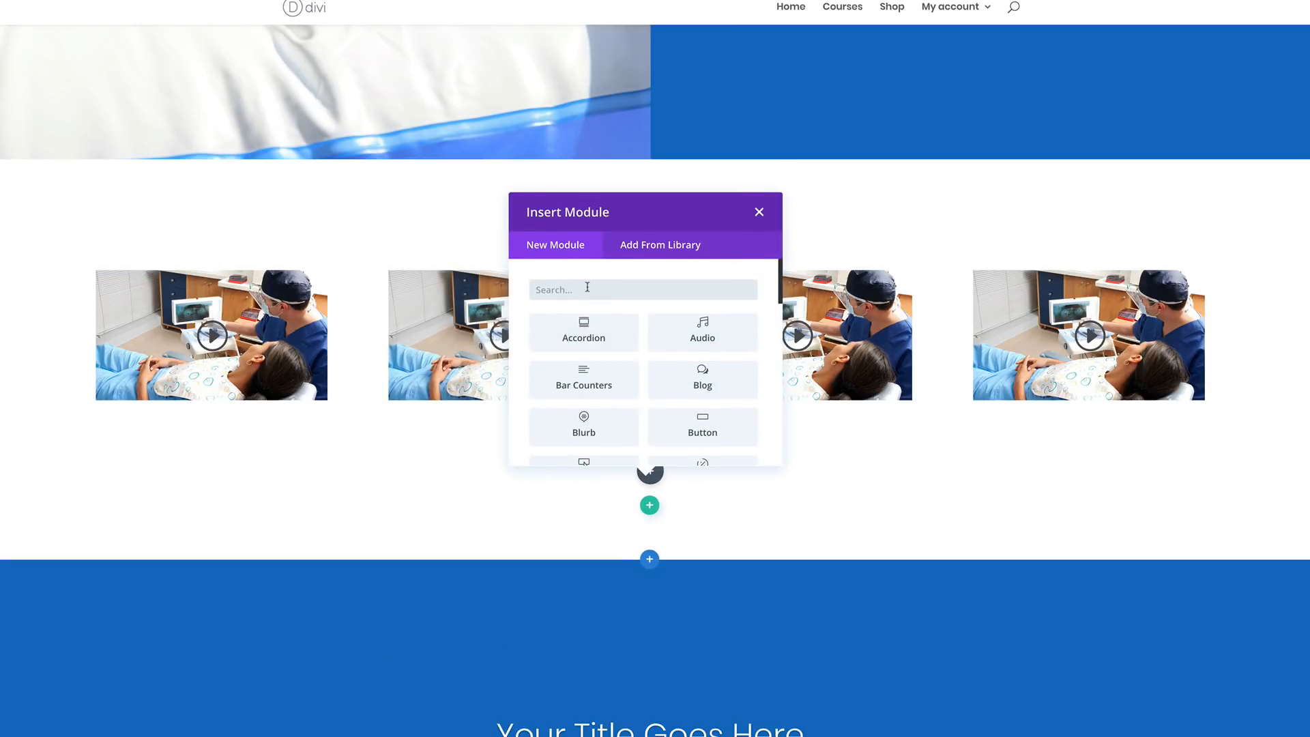
{"action": "type", "text": "text"}
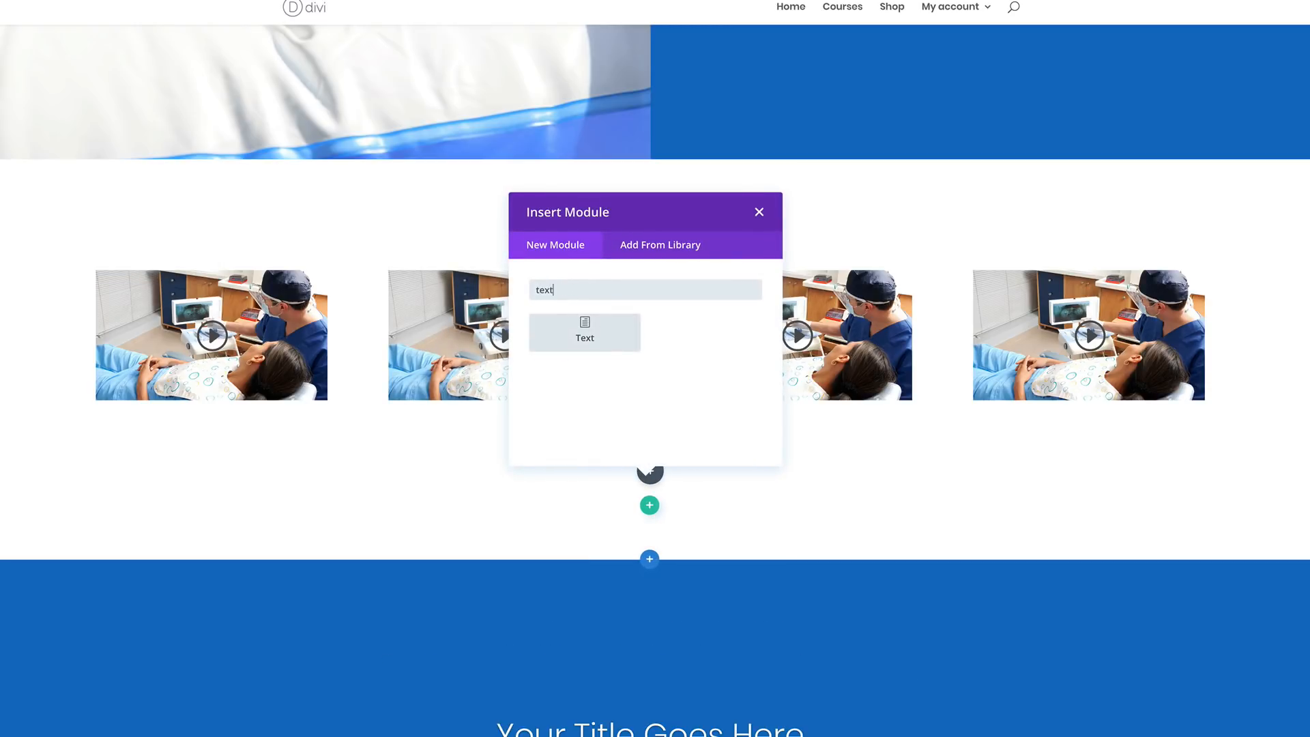
{"action": "left_click", "coordinate": [587, 327]}
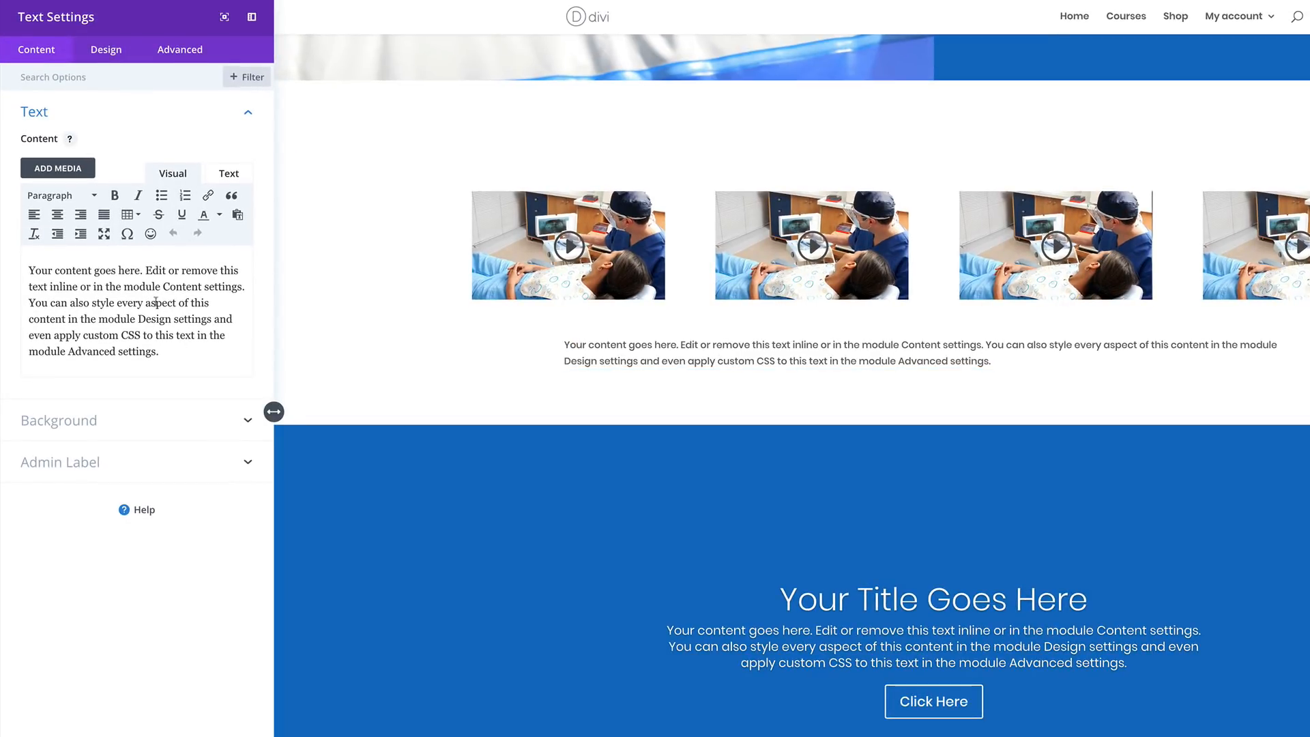
Try replacing the new module's placeholder text with the copied heading, and clear the pasted text.
{"action": "left_click_drag", "start_coordinate": [166, 351], "coordinate": [20, 266]}
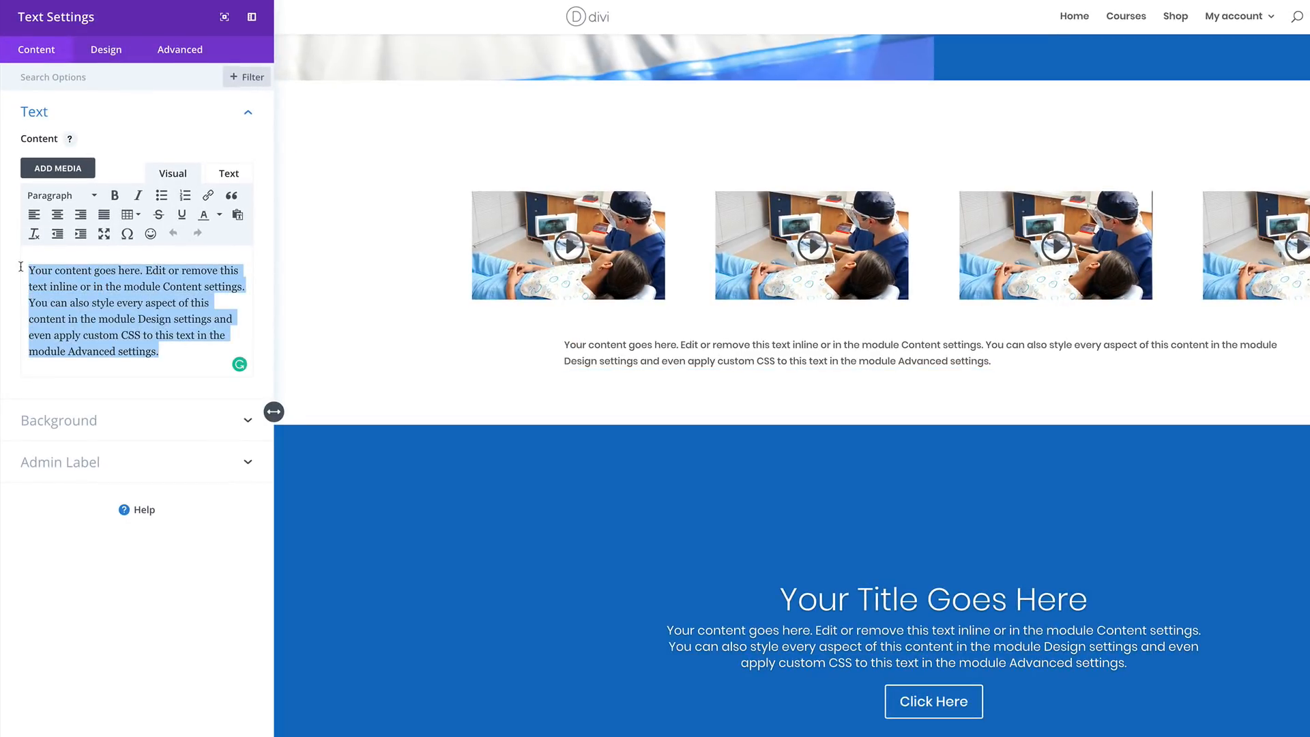
{"action": "key", "text": "ctrl+v"}
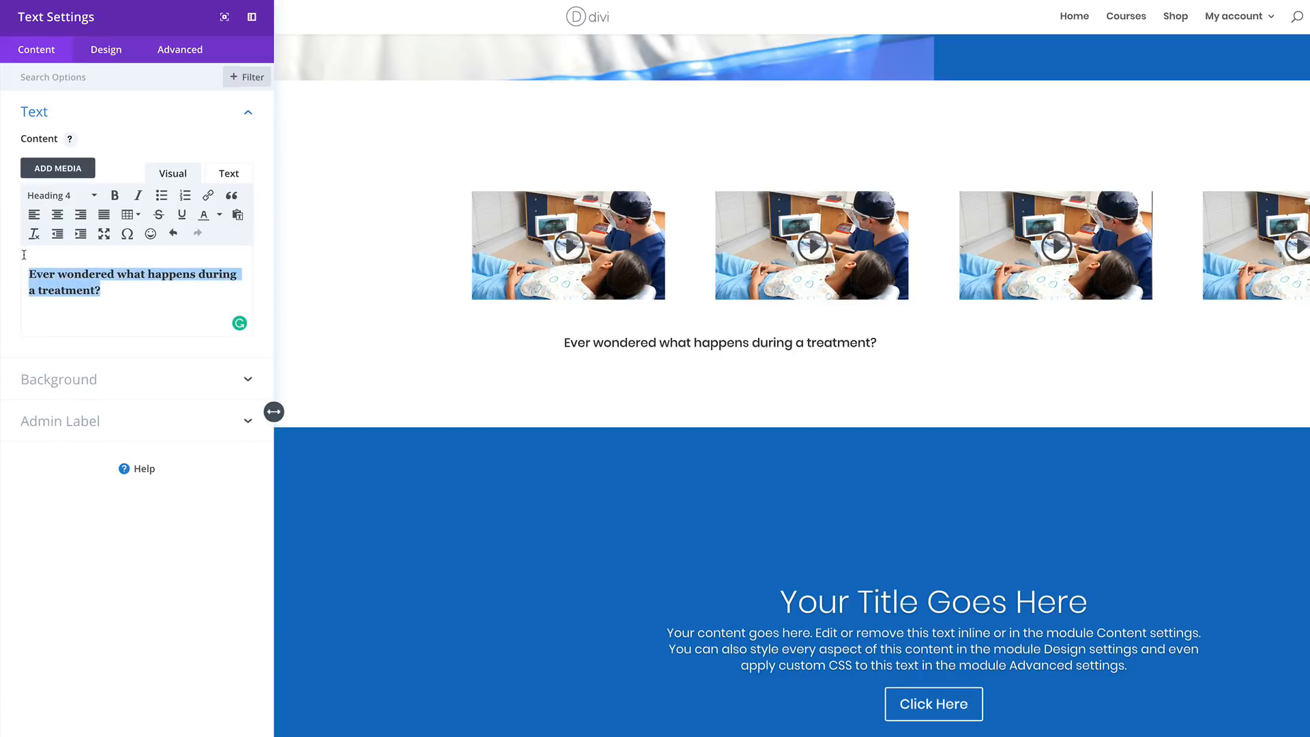
{"action": "key", "text": "BackSpace"}
Replace the module's leftover HTML with "<h3>Ever wondered what happens during a treatment?</h3>".
{"action": "left_click", "coordinate": [231, 172]}
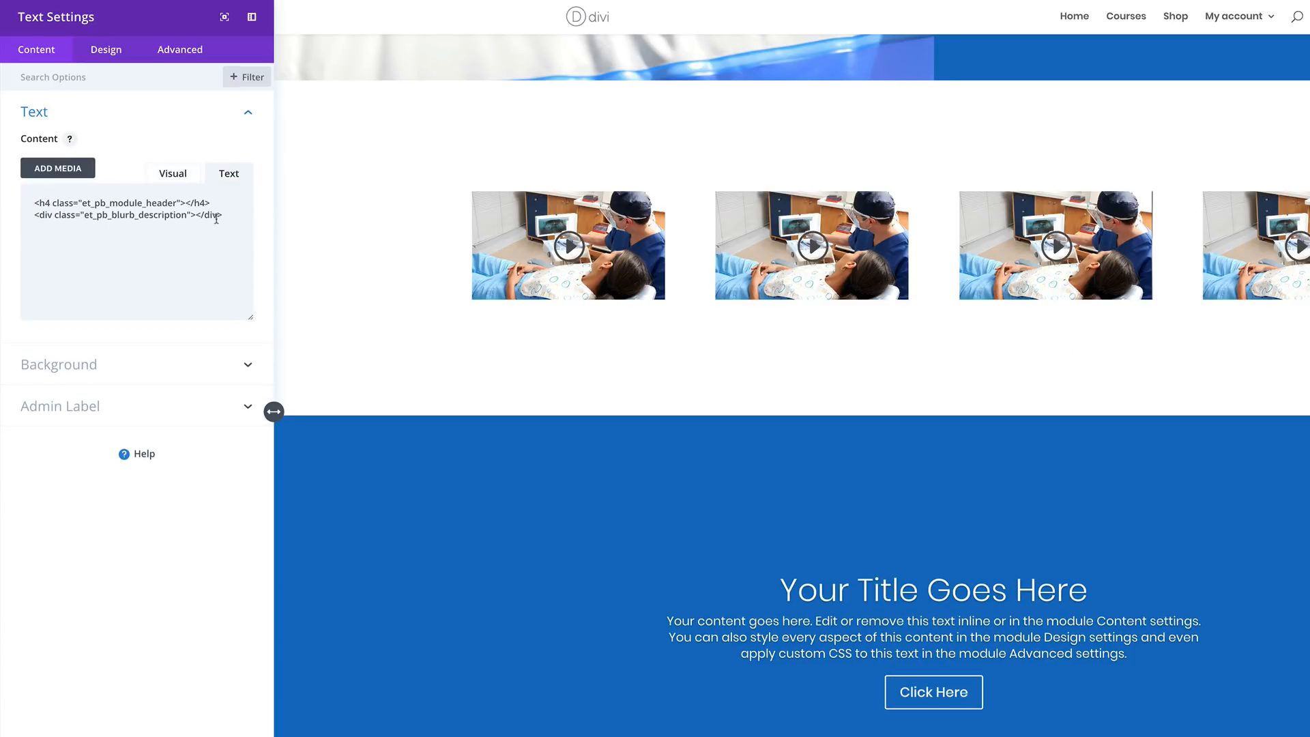
{"action": "left_click_drag", "start_coordinate": [217, 219], "coordinate": [31, 185]}
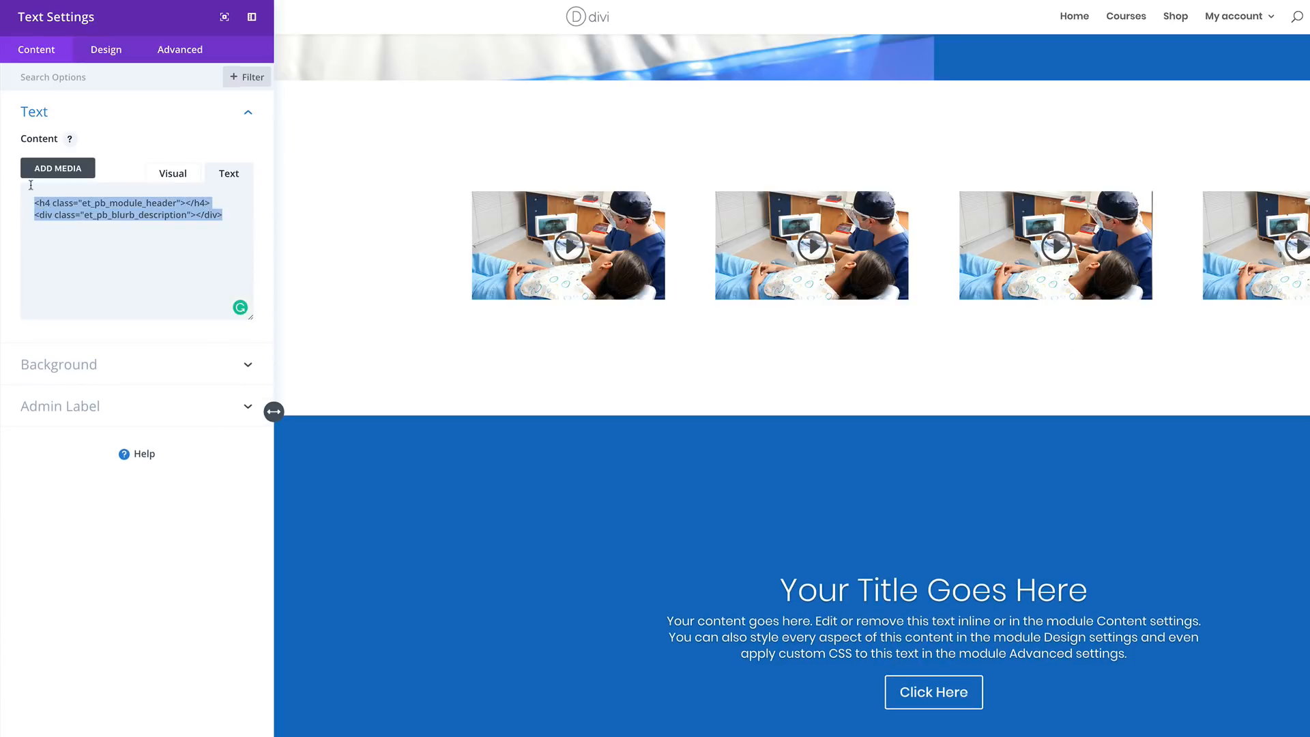
{"action": "type", "text": "Ever wondered what happens during a treatment?"}
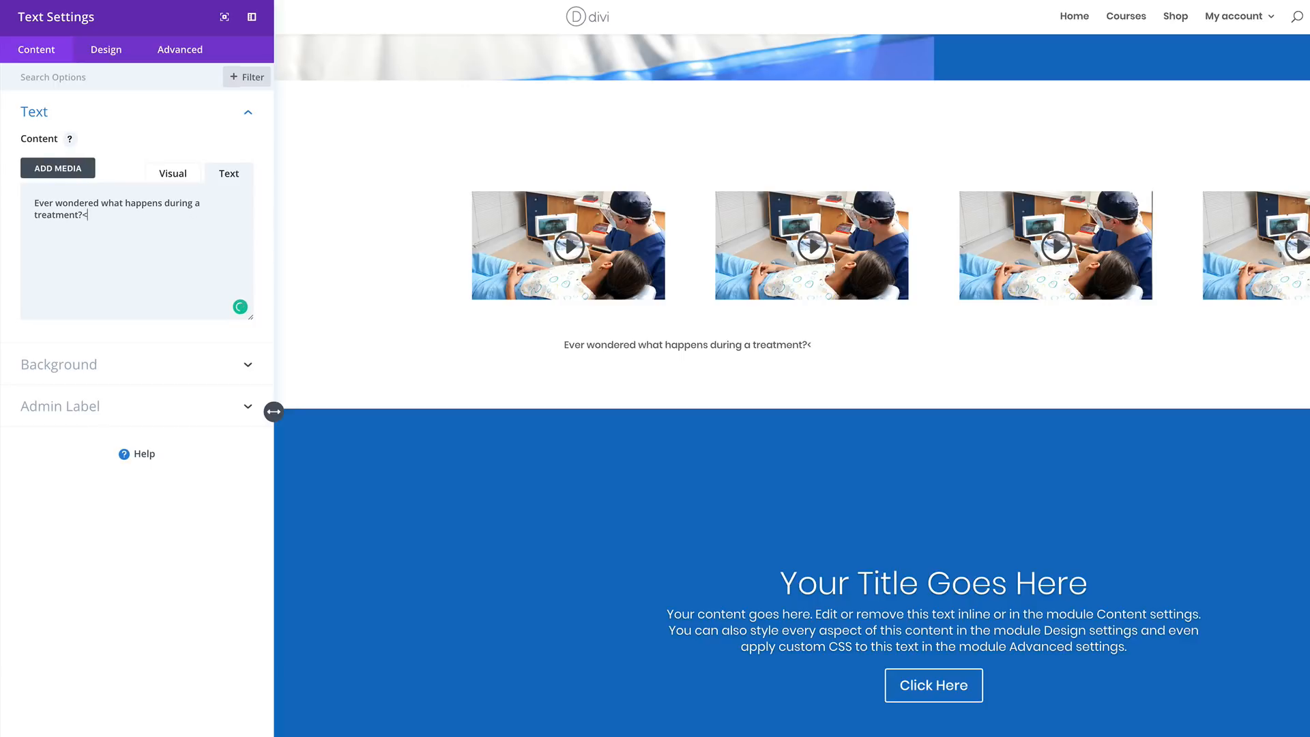
{"action": "left_click", "coordinate": [38, 210]}
{"action": "type", "text": "<h3>"}
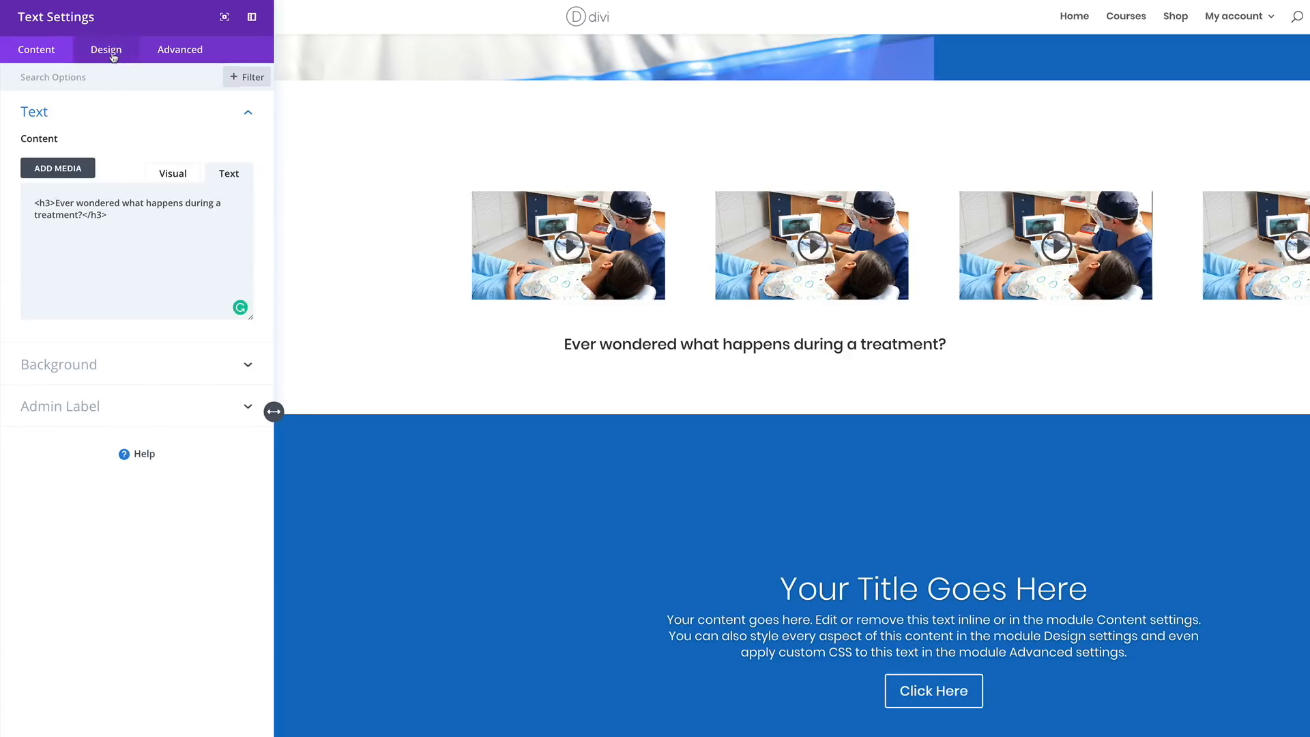
Set the module's Heading 3 font weight to Light and its text size to 32px.
{"action": "left_click", "coordinate": [107, 51]}
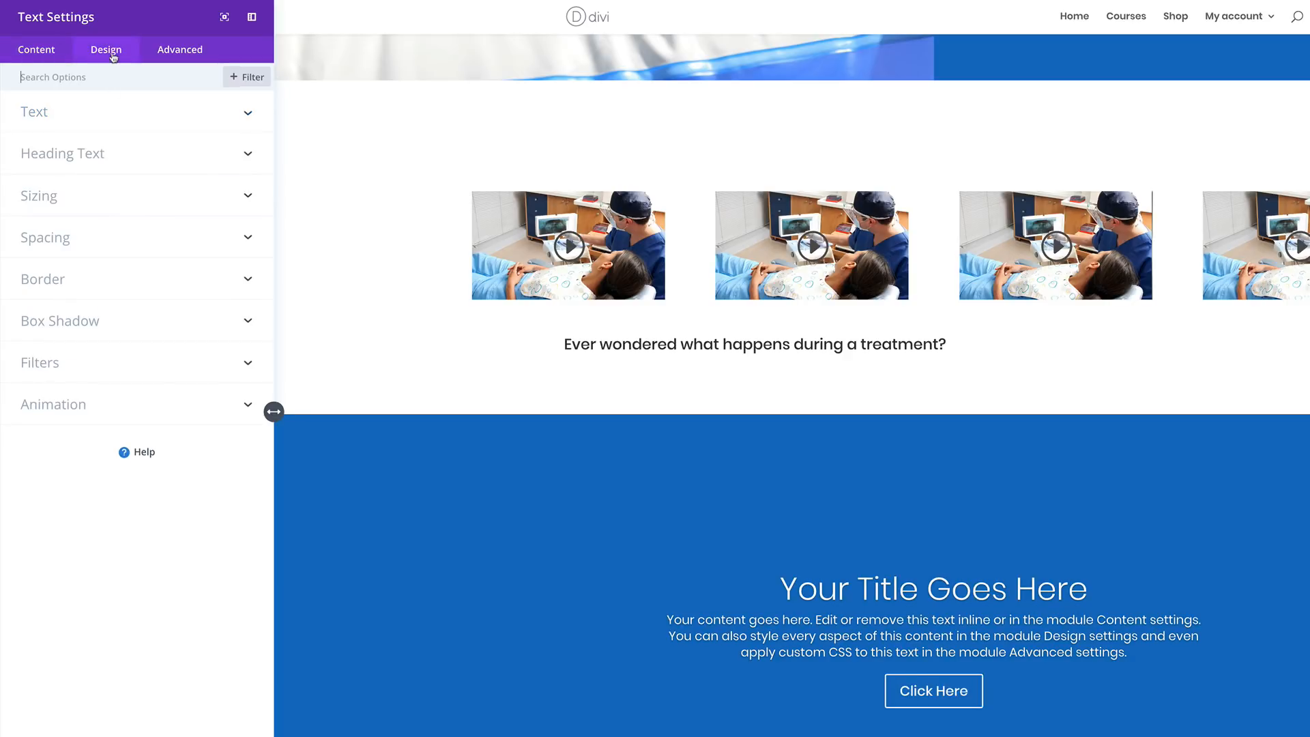
{"action": "left_click", "coordinate": [72, 154]}
{"action": "left_click", "coordinate": [114, 130]}
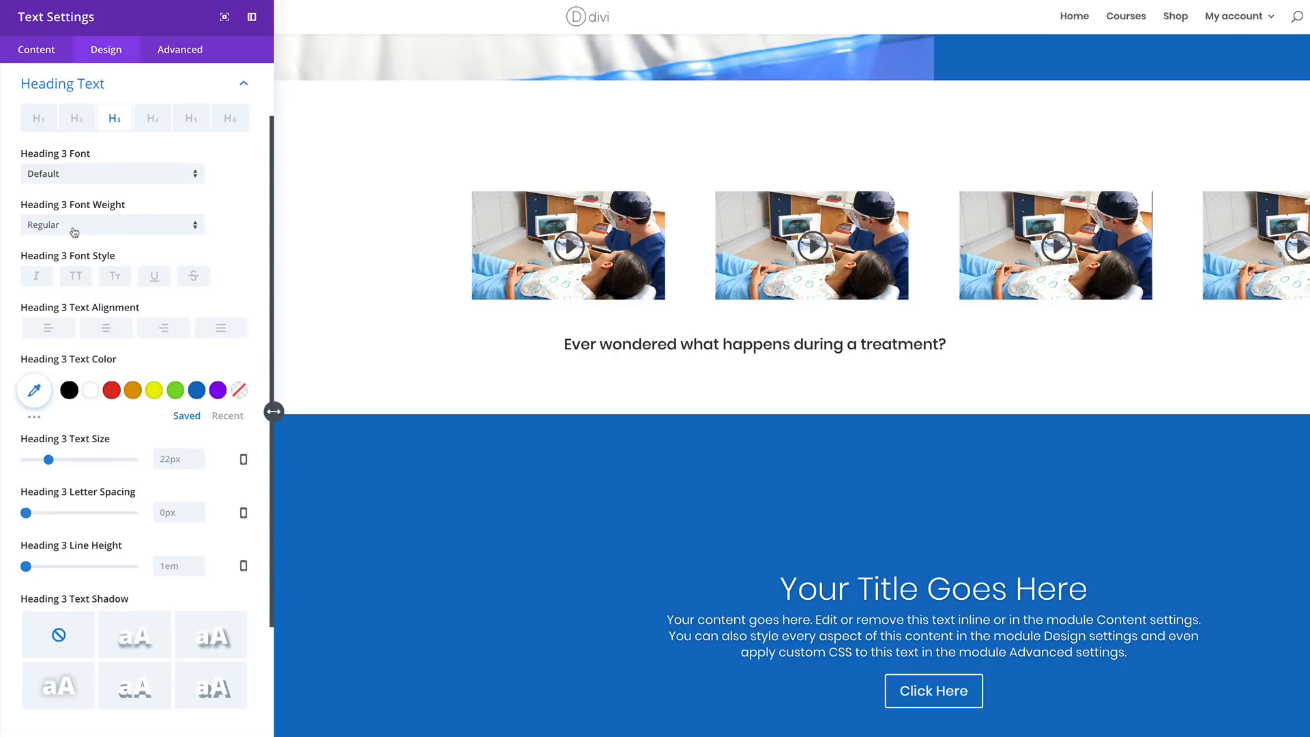
{"action": "left_click", "coordinate": [105, 230]}
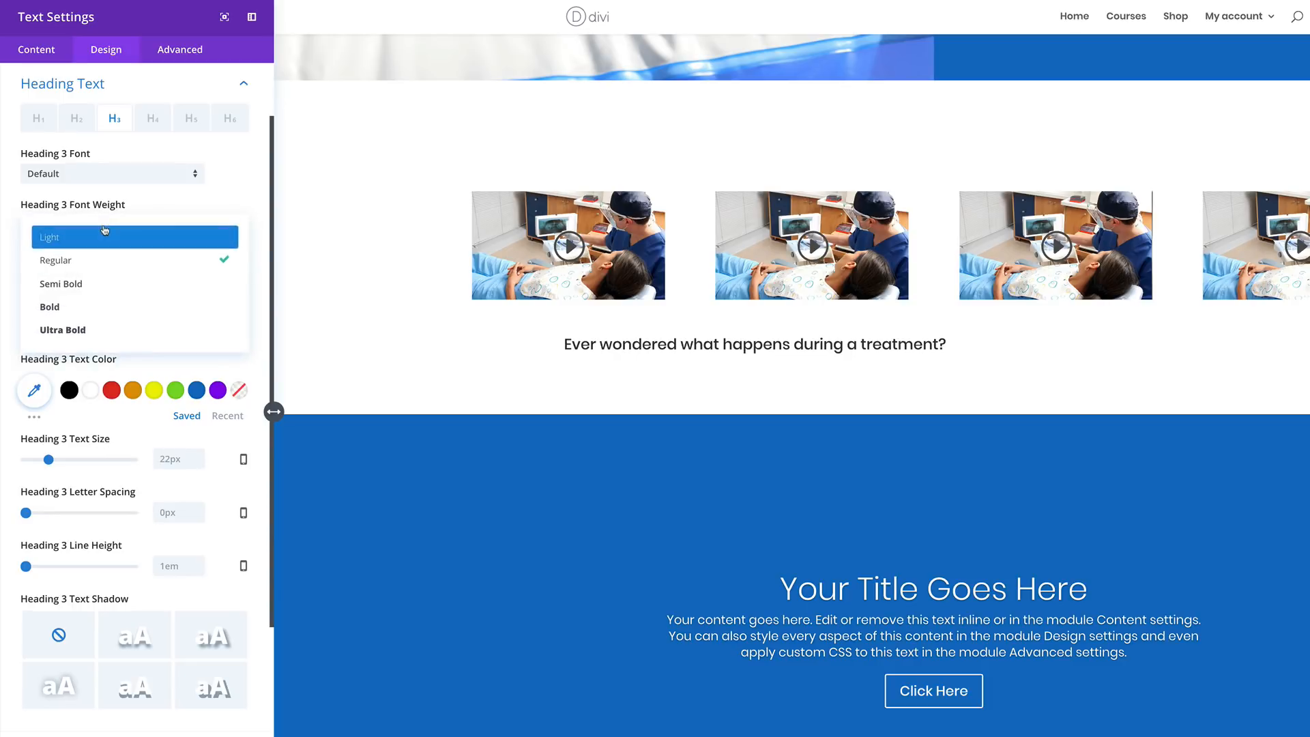
{"action": "left_click", "coordinate": [87, 242]}
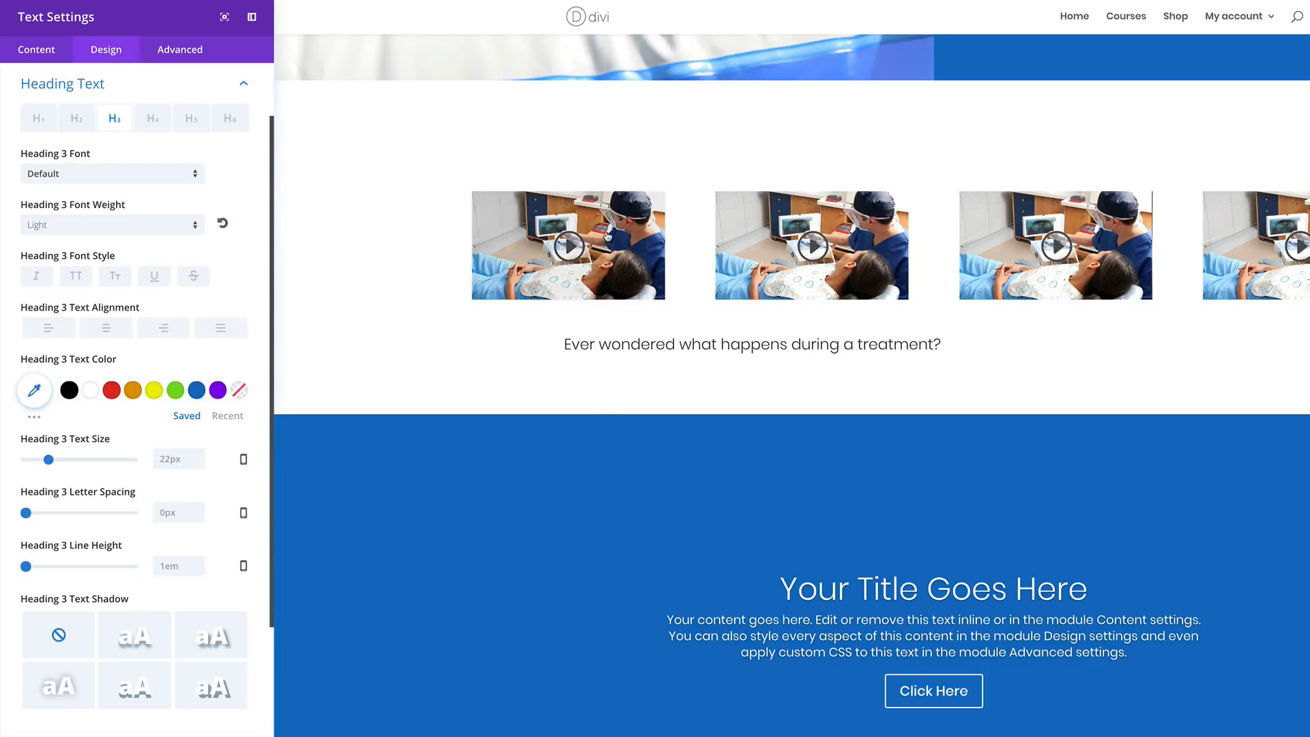
{"action": "scroll", "coordinate": [565, 336], "scroll_direction": "up", "scroll_amount": 6}
{"action": "scroll", "coordinate": [708, 509], "scroll_direction": "down", "scroll_amount": 4}
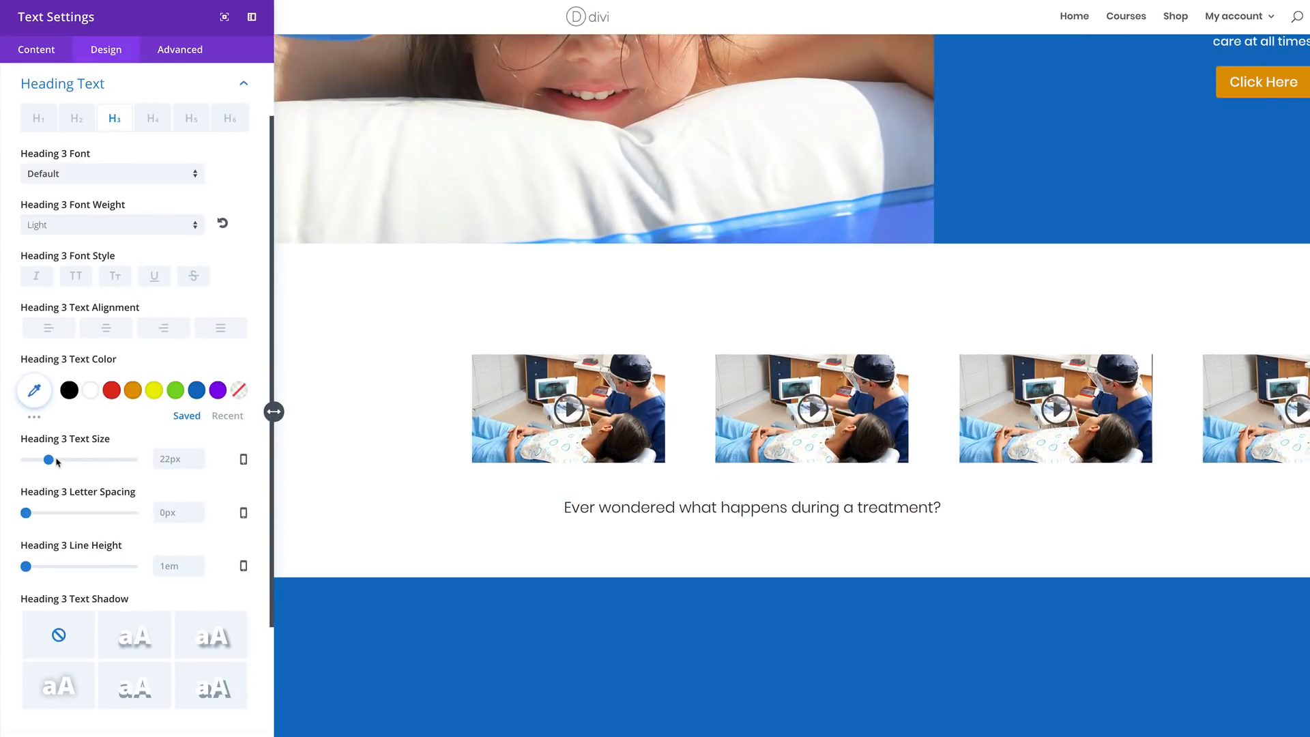
{"action": "left_click_drag", "start_coordinate": [48, 460], "coordinate": [60, 462]}
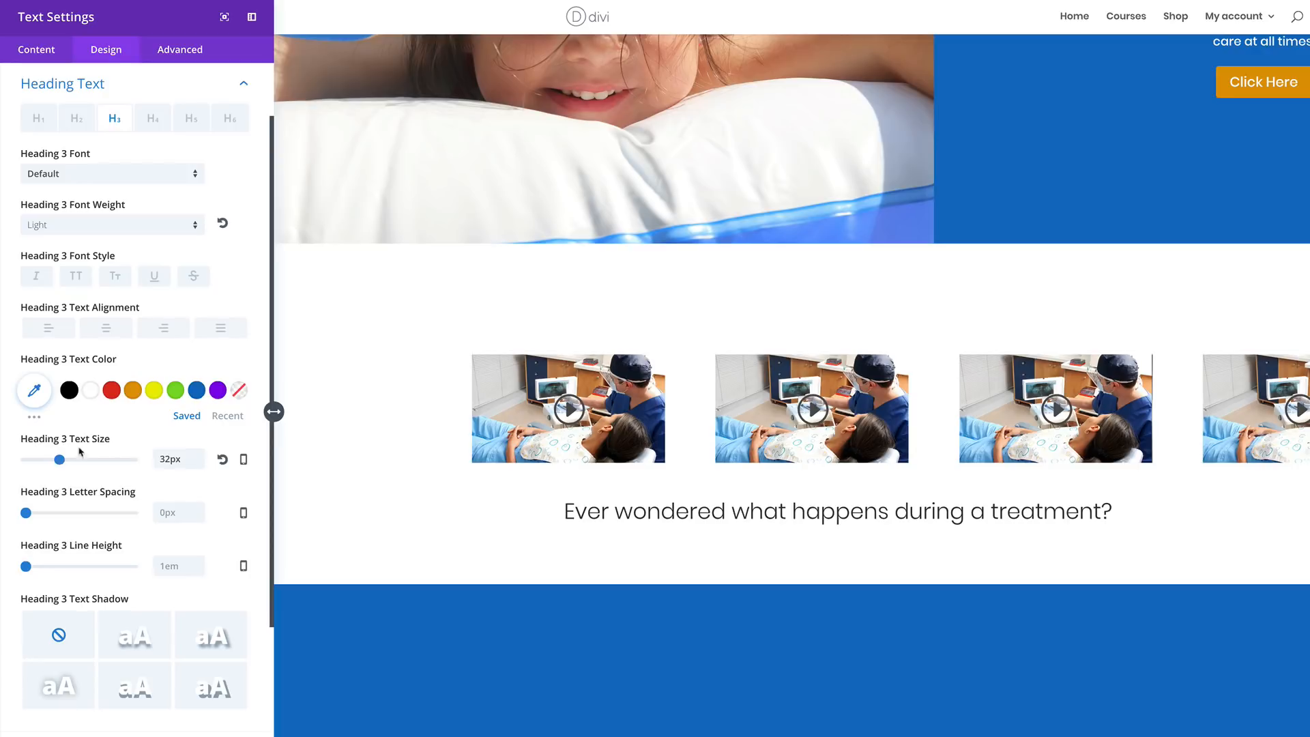
Center the Heading 3 text and save the Text module.
{"action": "scroll", "coordinate": [171, 728], "scroll_direction": "down", "scroll_amount": 4}
{"action": "scroll", "coordinate": [168, 728], "scroll_direction": "up", "scroll_amount": 4}
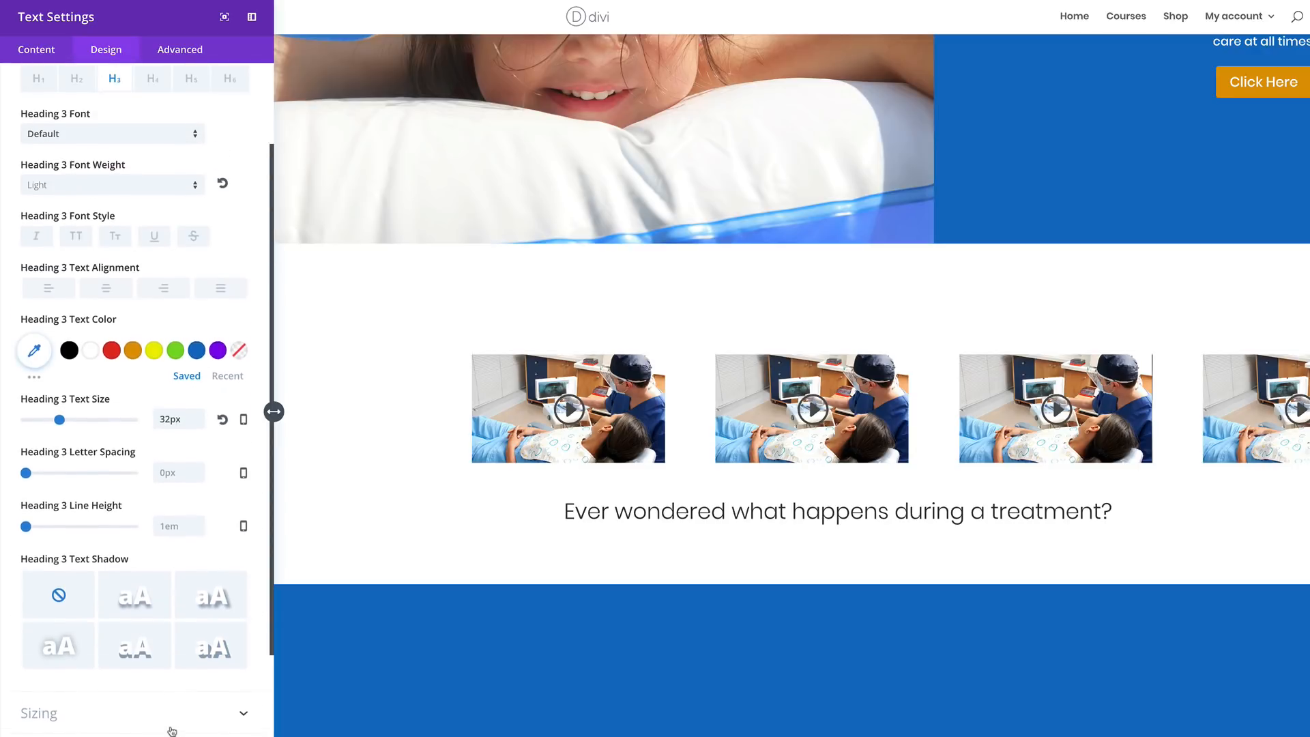
{"action": "left_click", "coordinate": [116, 328]}
{"action": "scroll", "coordinate": [205, 682], "scroll_direction": "down", "scroll_amount": 2}
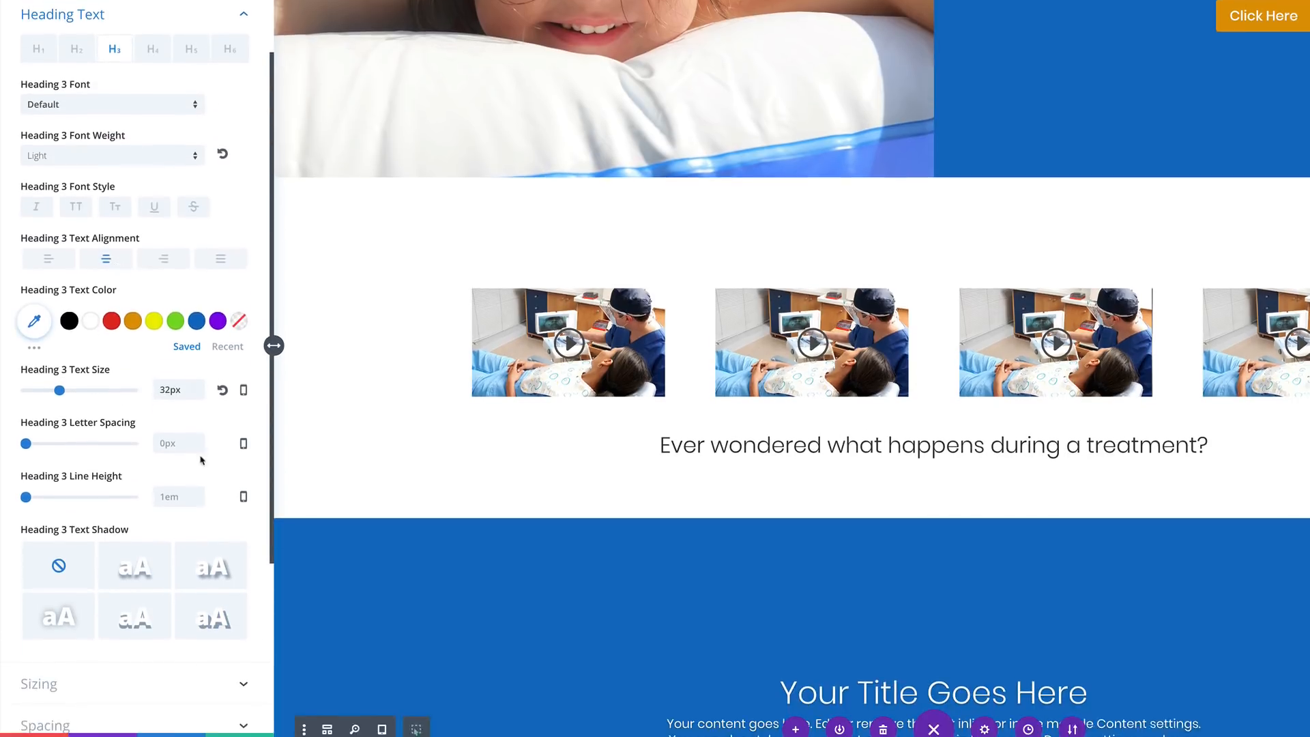
{"action": "left_click", "coordinate": [240, 725]}
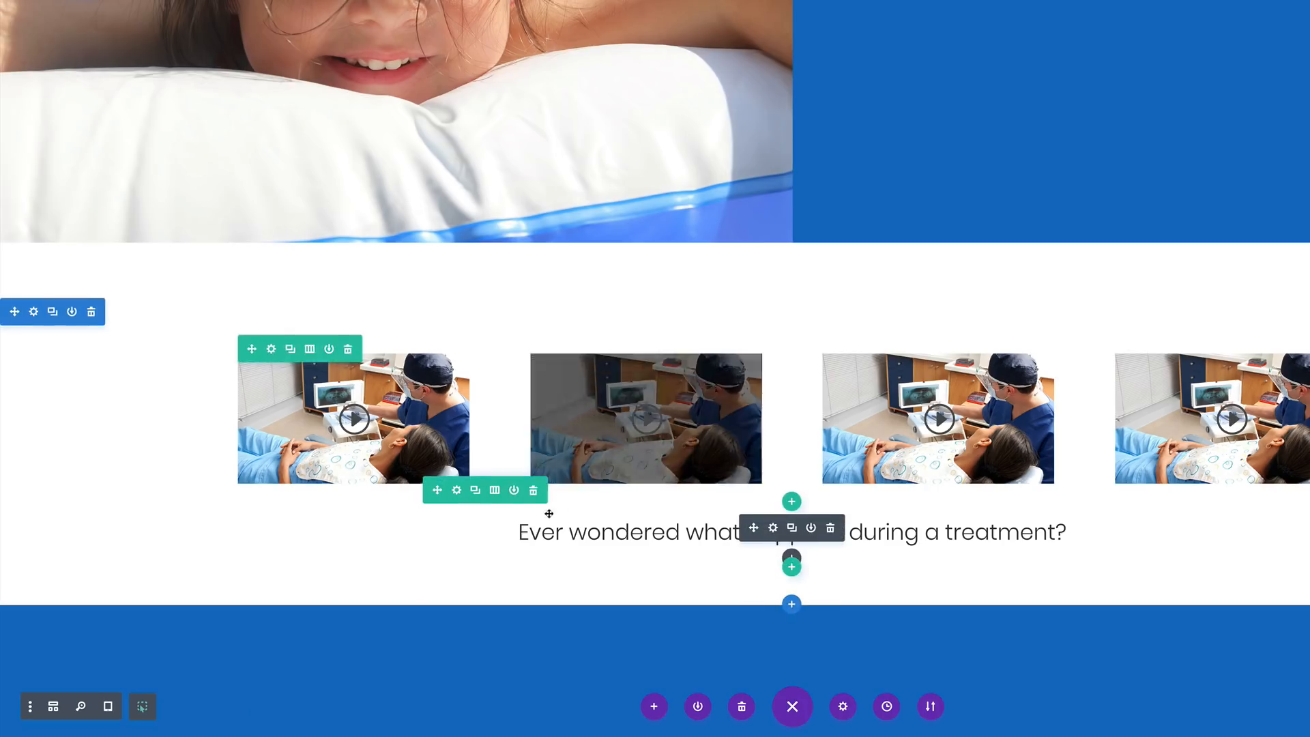
Move the treatment heading row above the video row and enlarge the section's top and bottom padding, with about 110px at the bottom.
{"action": "left_click_drag", "start_coordinate": [437, 489], "coordinate": [459, 340]}
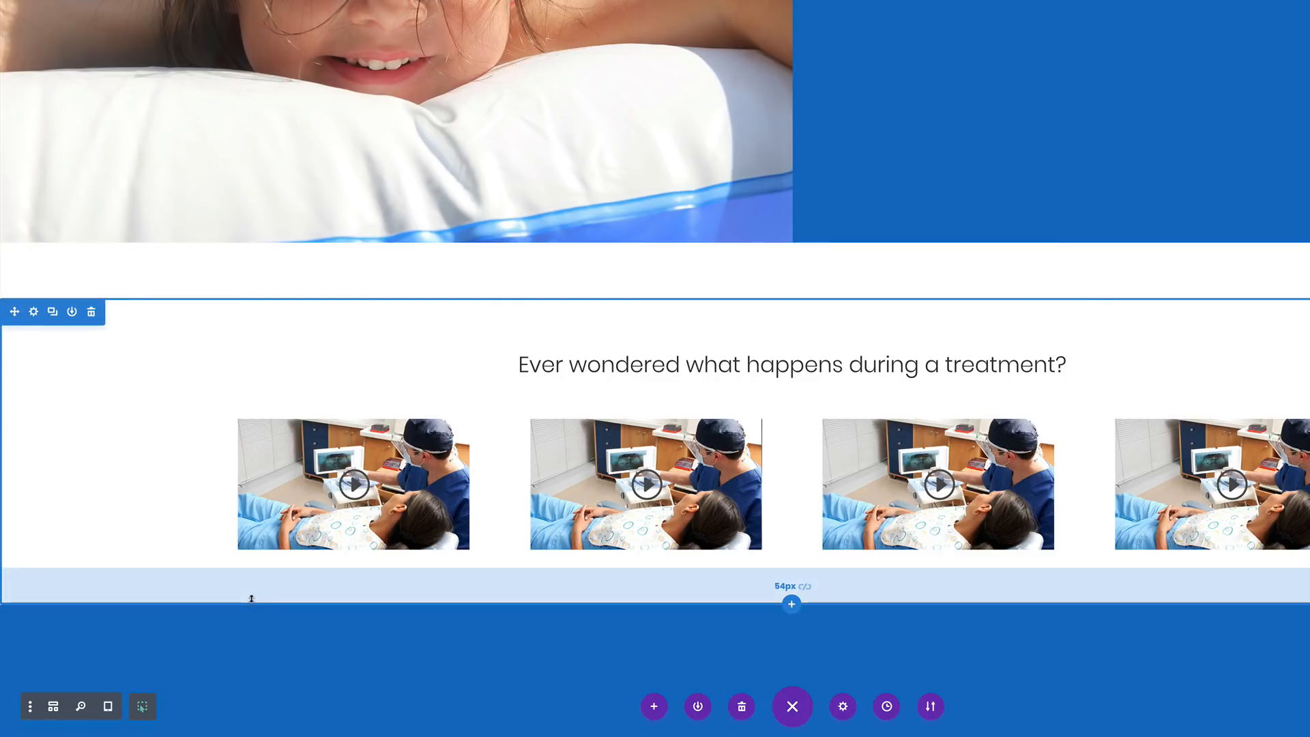
{"action": "left_click_drag", "start_coordinate": [264, 601], "coordinate": [262, 640]}
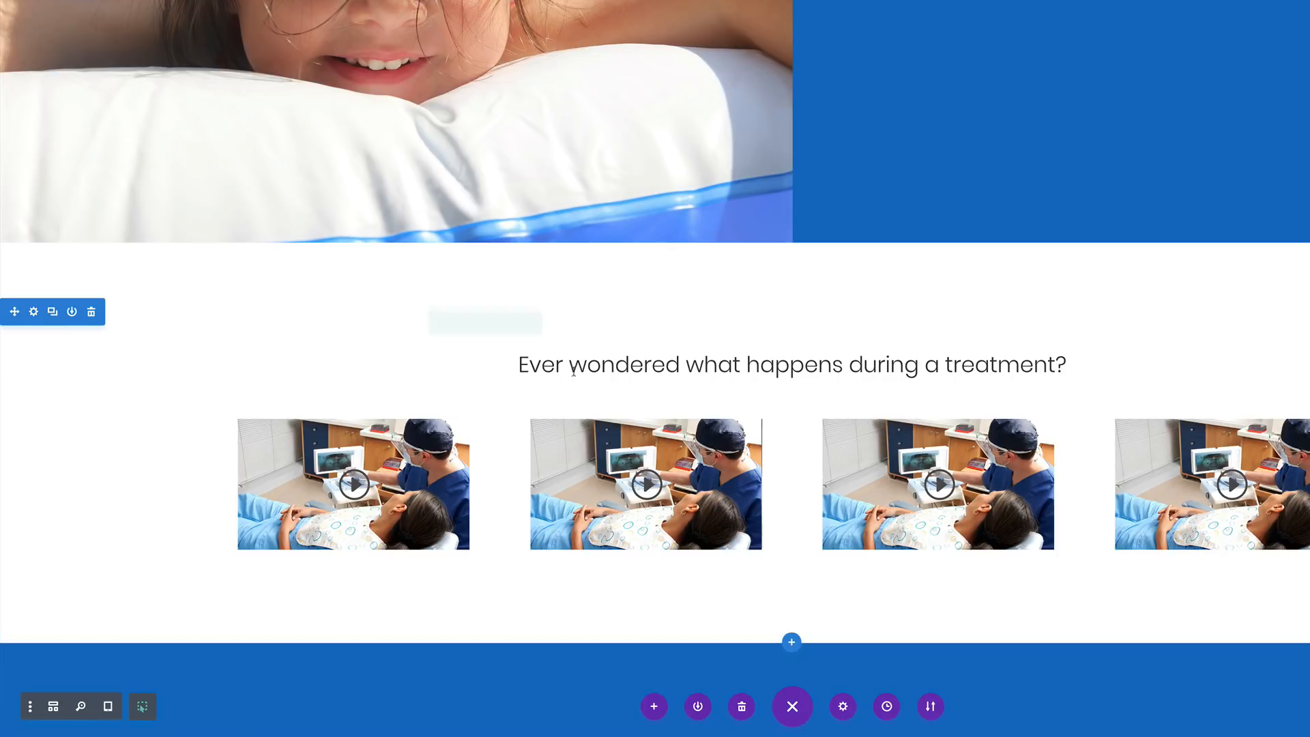
{"action": "left_click_drag", "start_coordinate": [615, 302], "coordinate": [657, 377]}
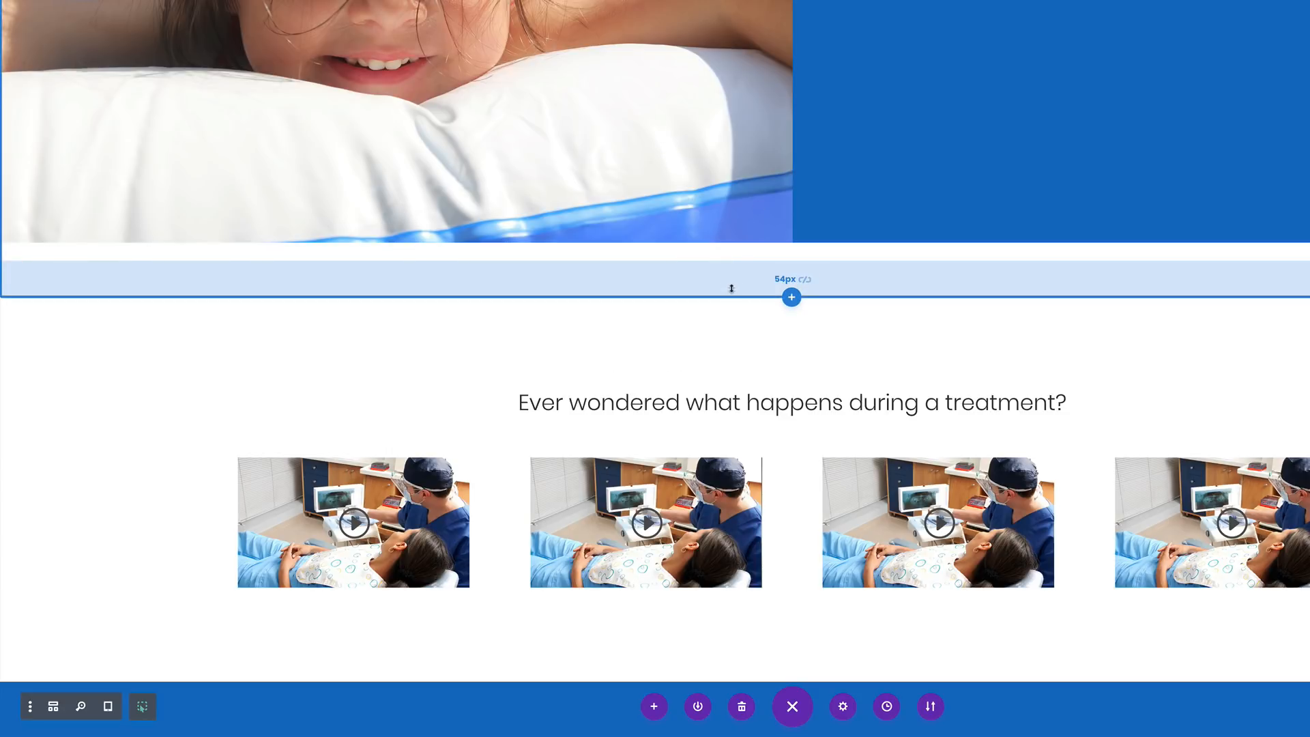
Remove the bottom padding of the New Patients section above the treatment videos.
{"action": "left_click_drag", "start_coordinate": [732, 289], "coordinate": [731, 249]}
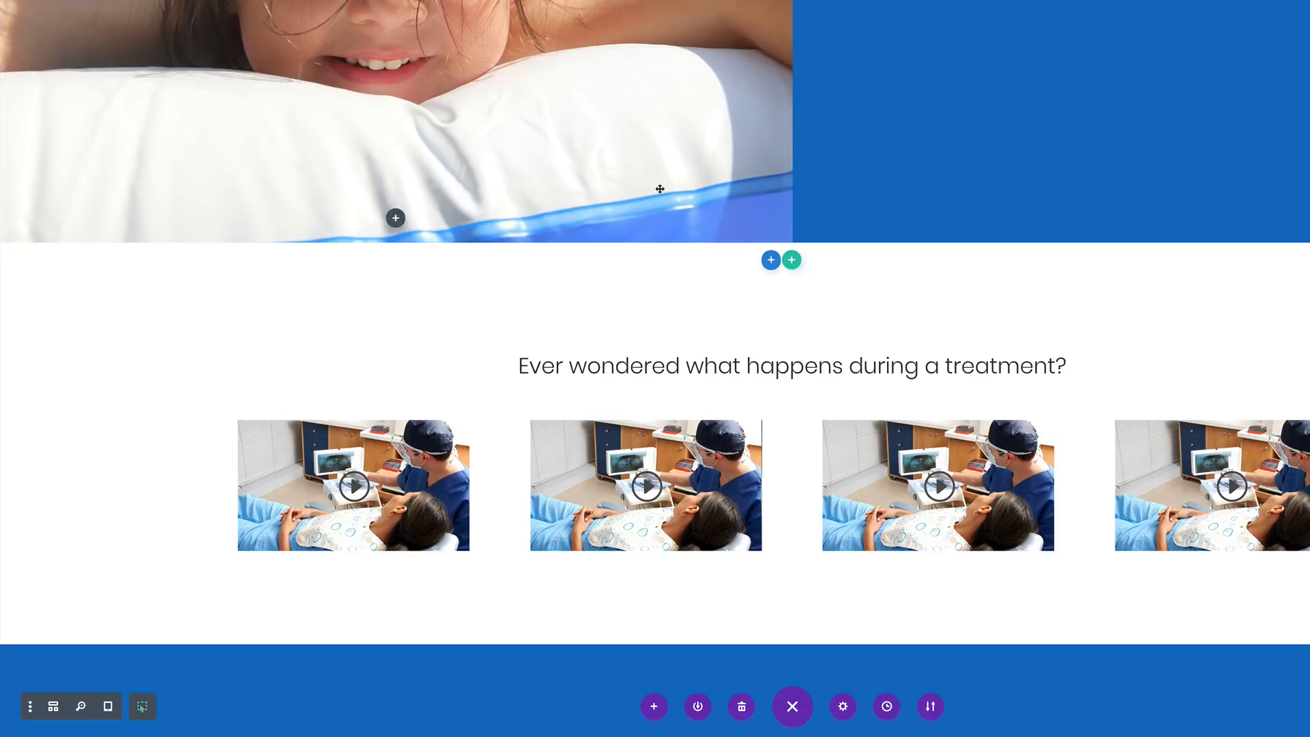
{"action": "scroll", "coordinate": [655, 186], "scroll_direction": "up", "scroll_amount": 6}
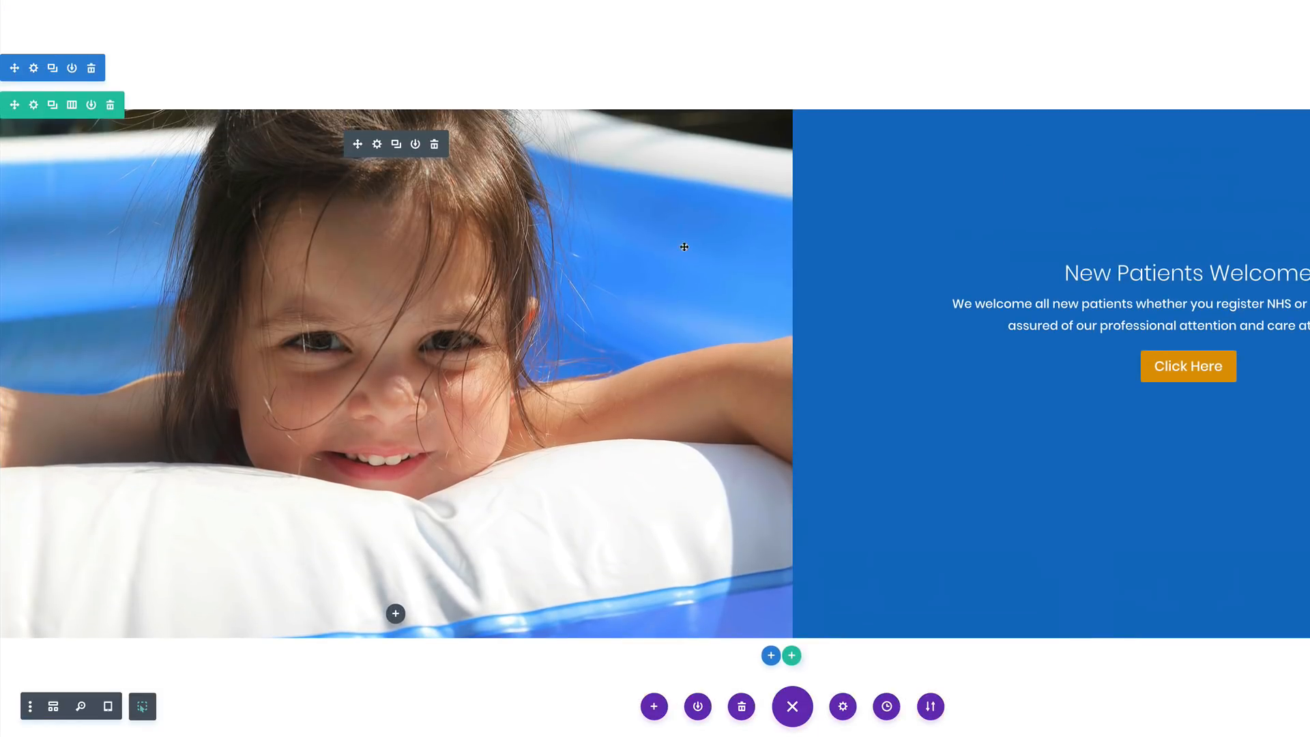
{"action": "scroll", "coordinate": [684, 247], "scroll_direction": "down", "scroll_amount": 5}
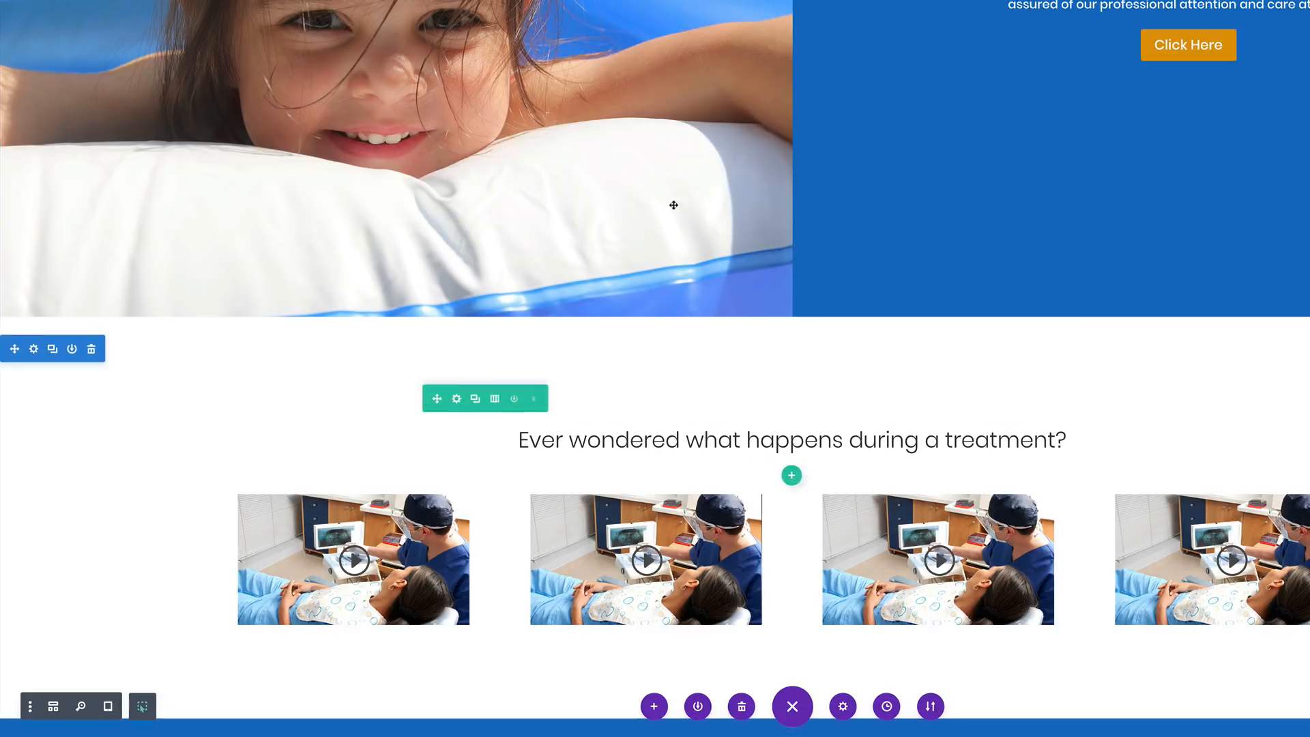
Open the slider's first slide and insert the smiling woman's portrait from the media library above its content text.
{"action": "scroll", "coordinate": [146, 447], "scroll_direction": "down", "scroll_amount": 1}
{"action": "scroll", "coordinate": [146, 447], "scroll_direction": "down", "scroll_amount": 5}
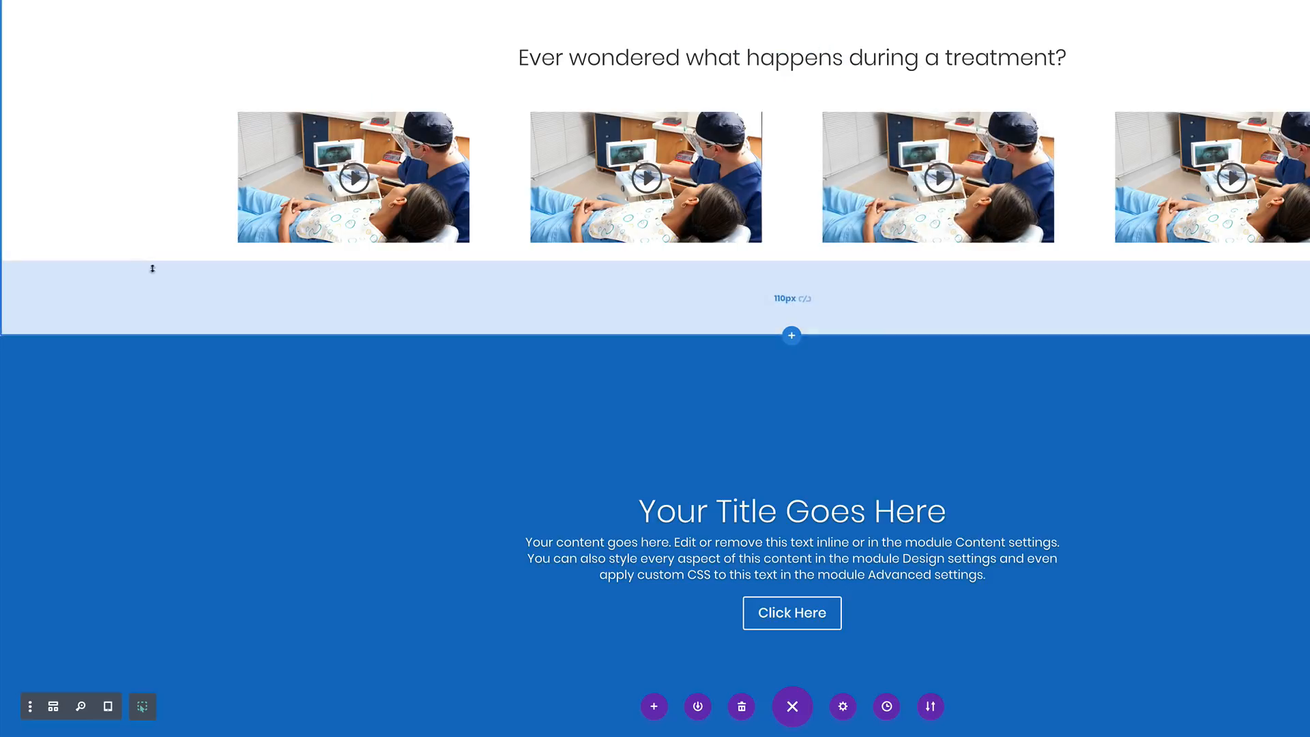
{"action": "scroll", "coordinate": [667, 310], "scroll_direction": "down", "scroll_amount": 1}
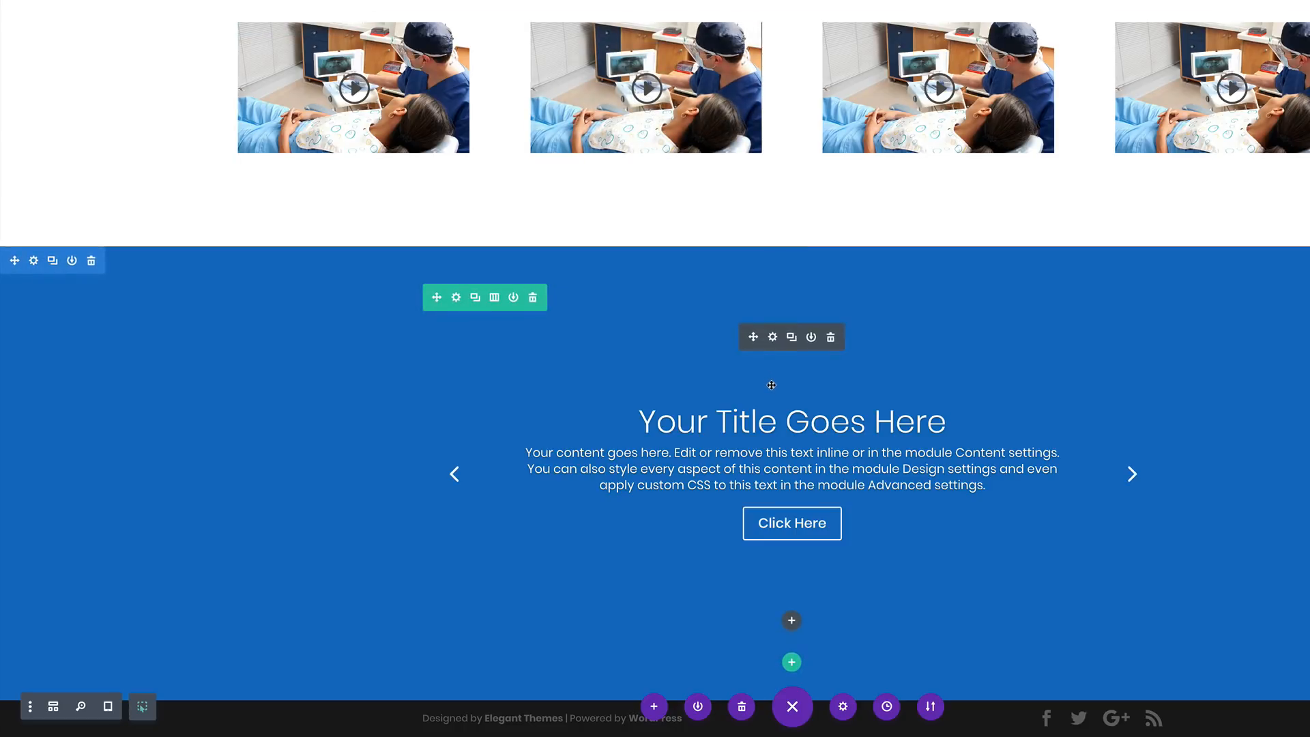
{"action": "left_click", "coordinate": [775, 343]}
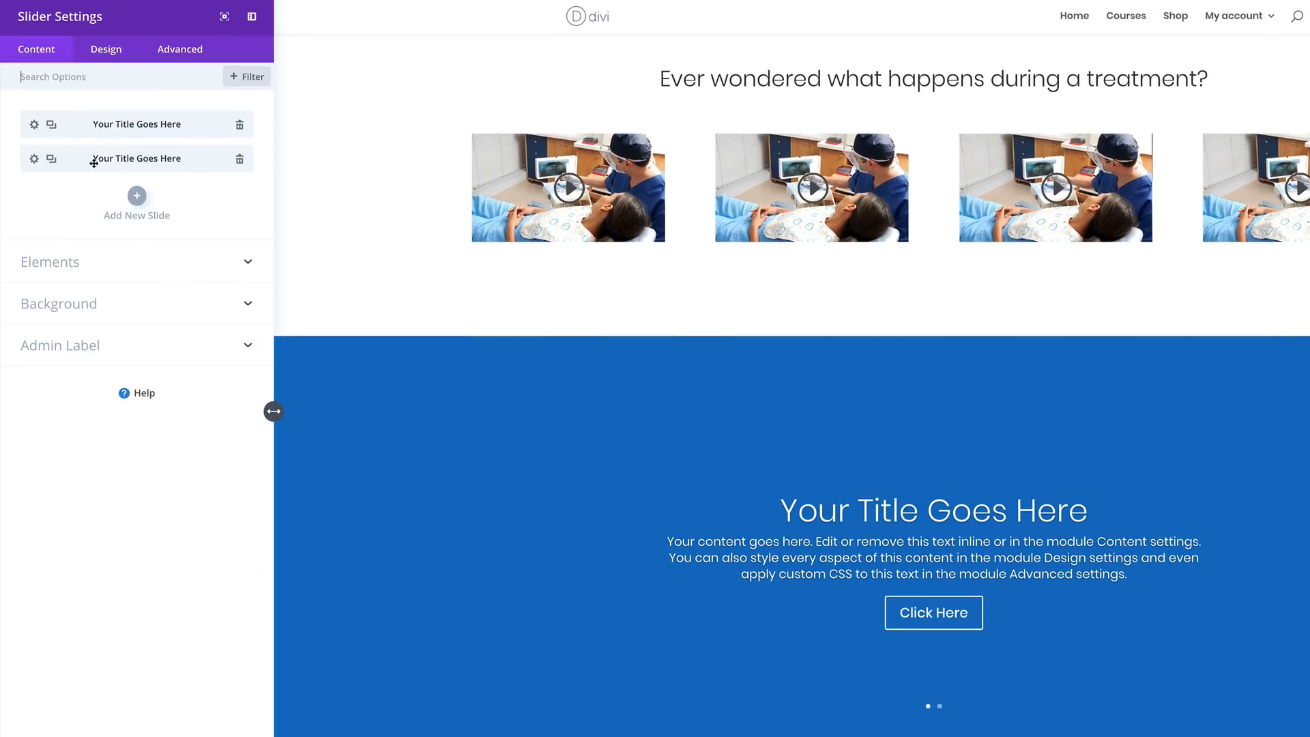
{"action": "left_click", "coordinate": [34, 124]}
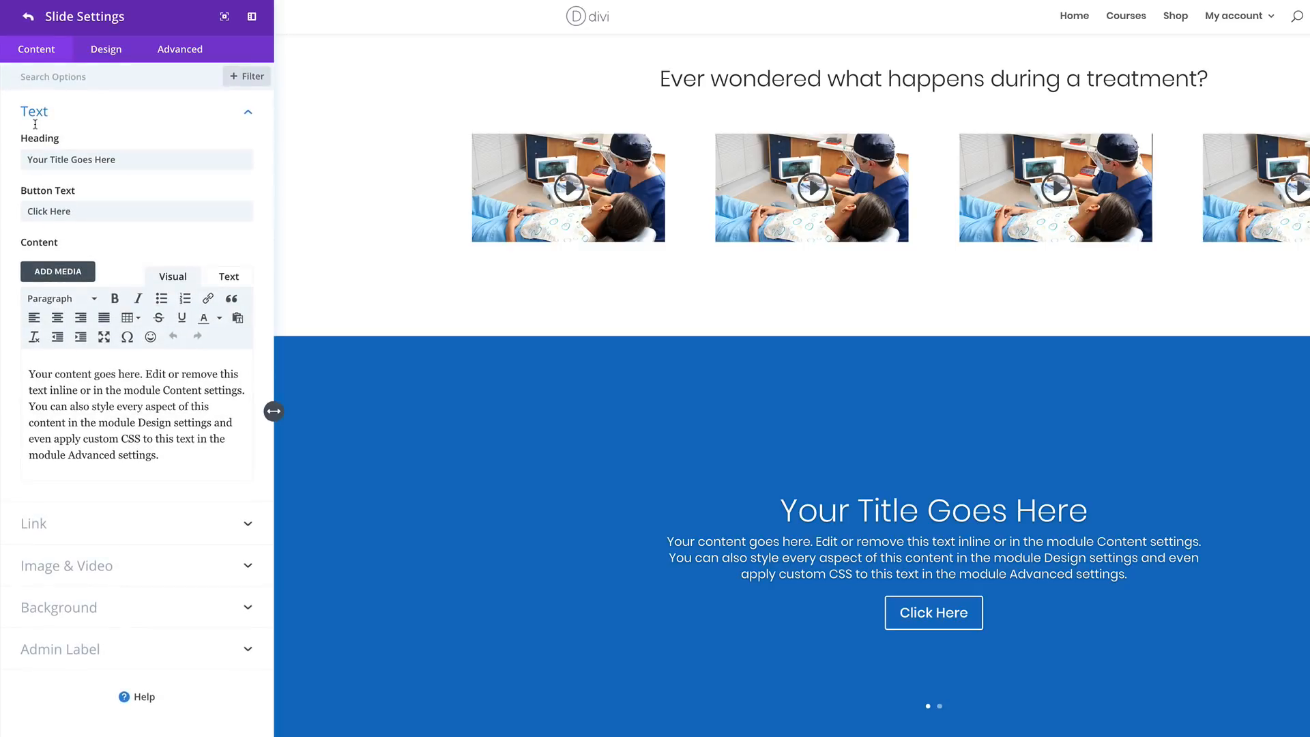
{"action": "left_click", "coordinate": [31, 372]}
{"action": "key", "text": "Return"}
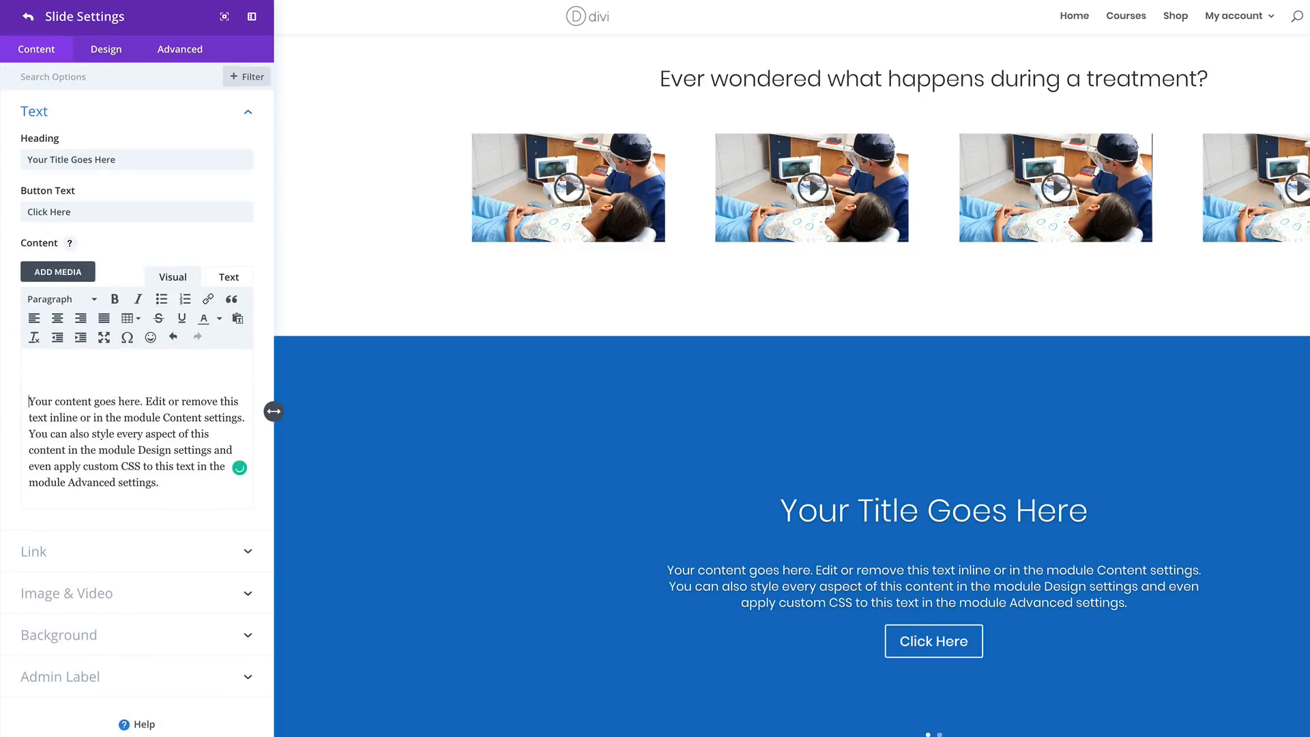
{"action": "left_click", "coordinate": [58, 272]}
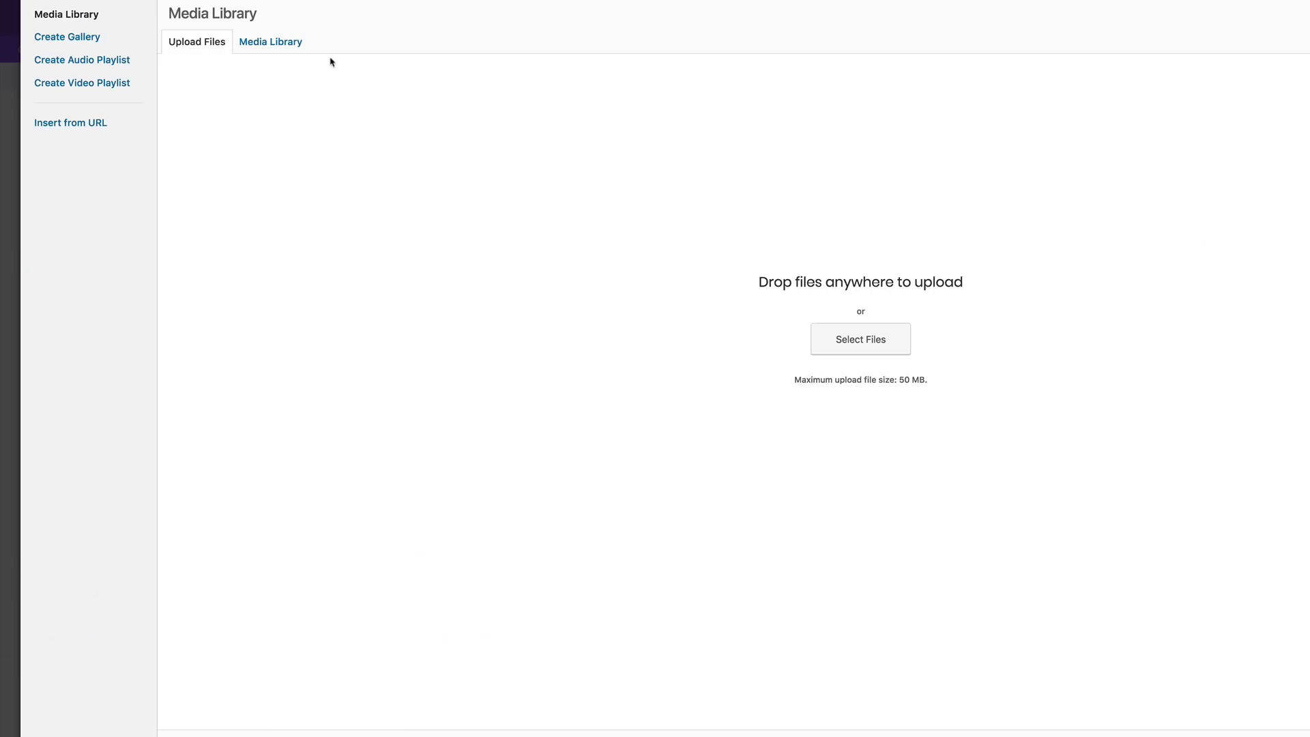
{"action": "left_click", "coordinate": [301, 47]}
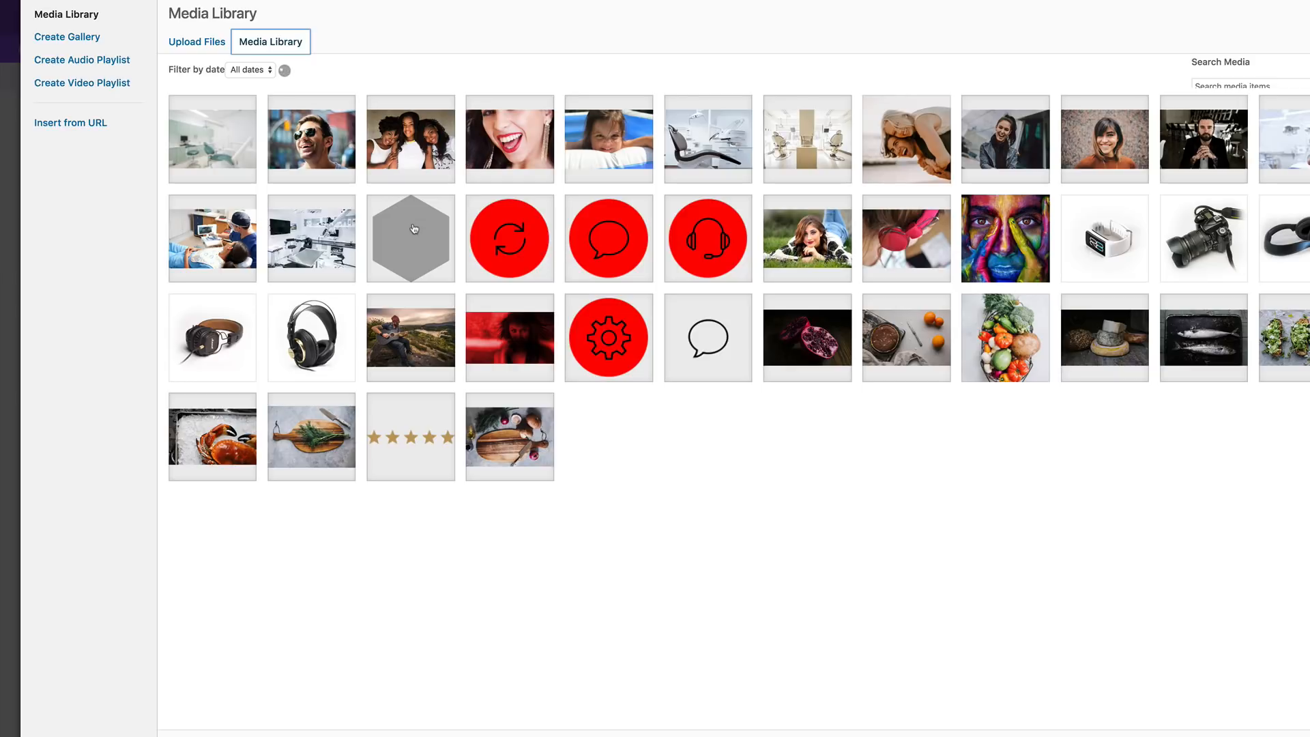
{"action": "left_click", "coordinate": [1104, 164]}
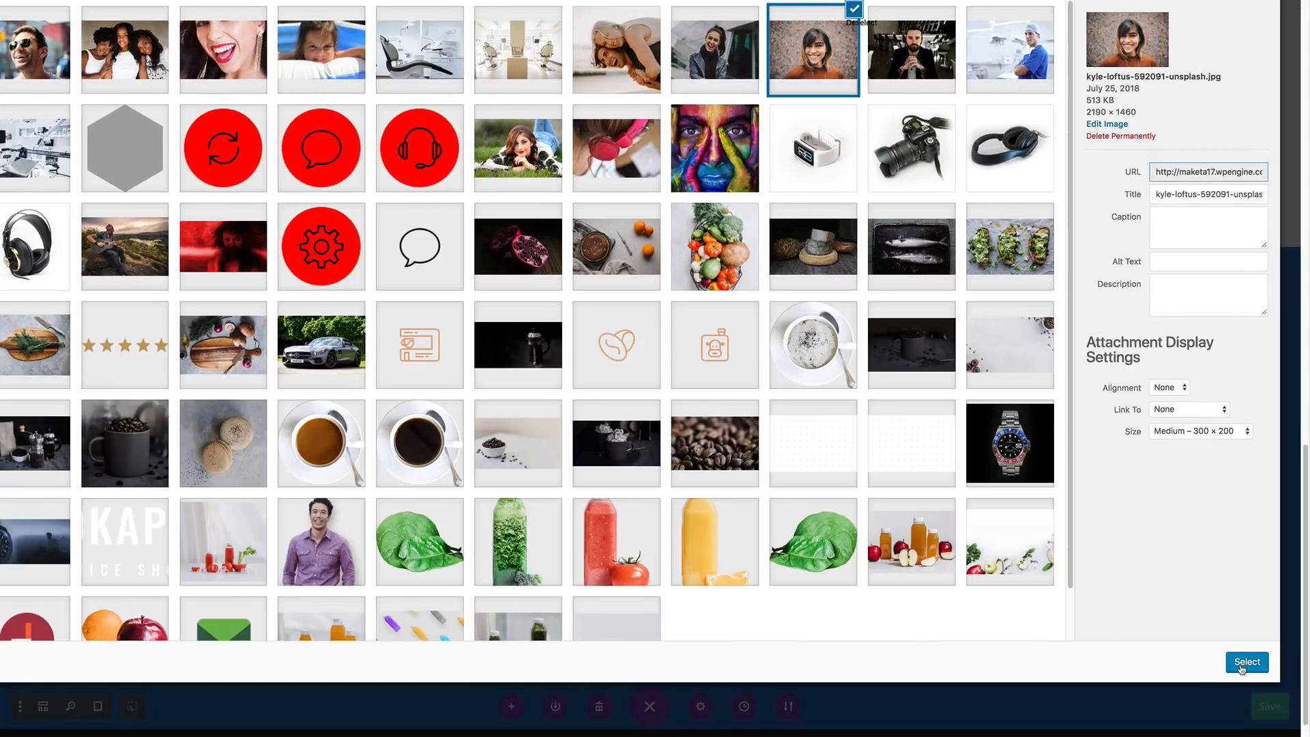
{"action": "left_click", "coordinate": [1242, 663]}
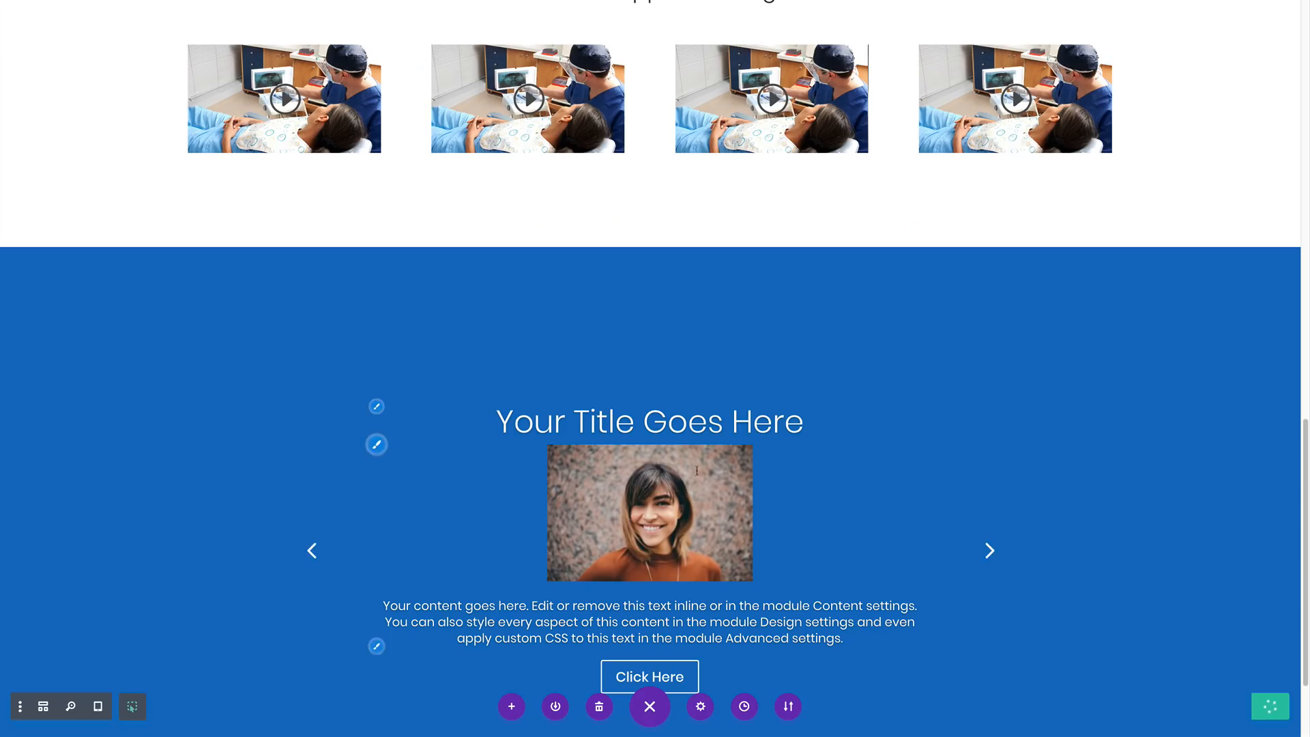
Clear the first slide's heading and save both the slide and the slider module.
{"action": "scroll", "coordinate": [196, 447], "scroll_direction": "down", "scroll_amount": 2}
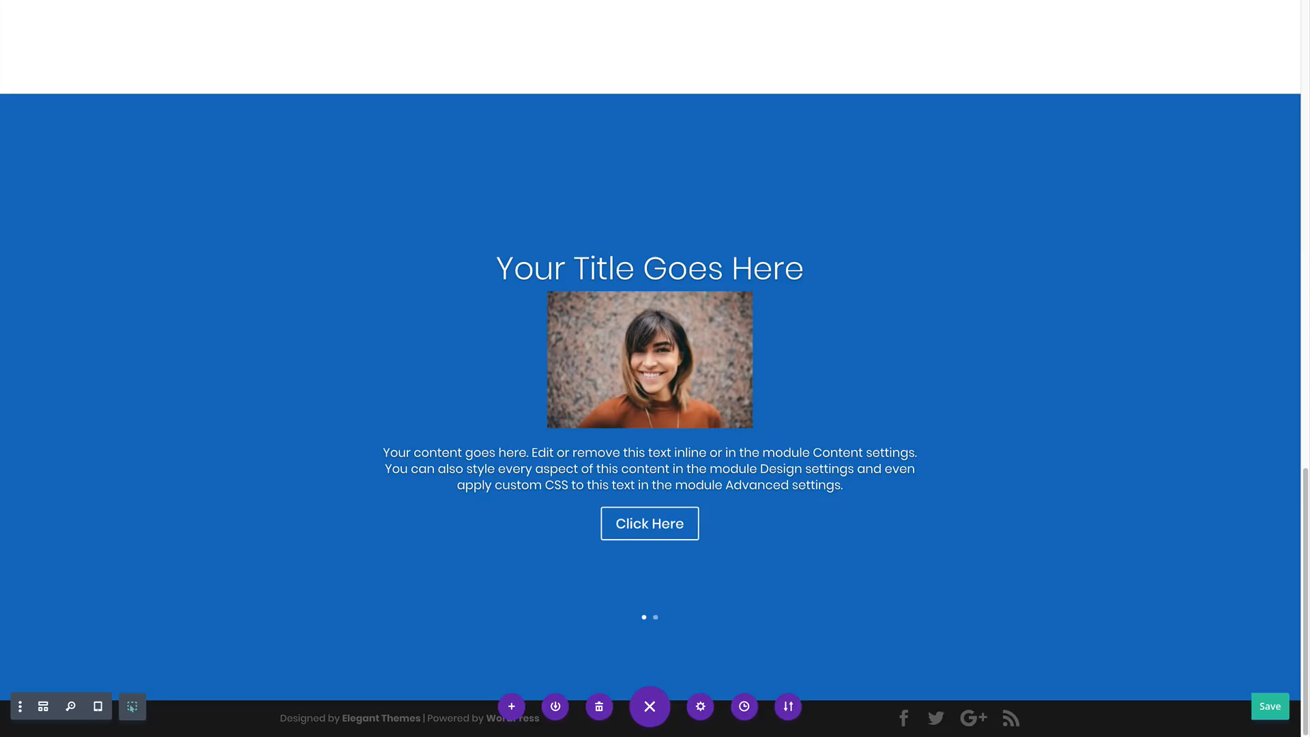
{"action": "triple_click", "coordinate": [125, 71]}
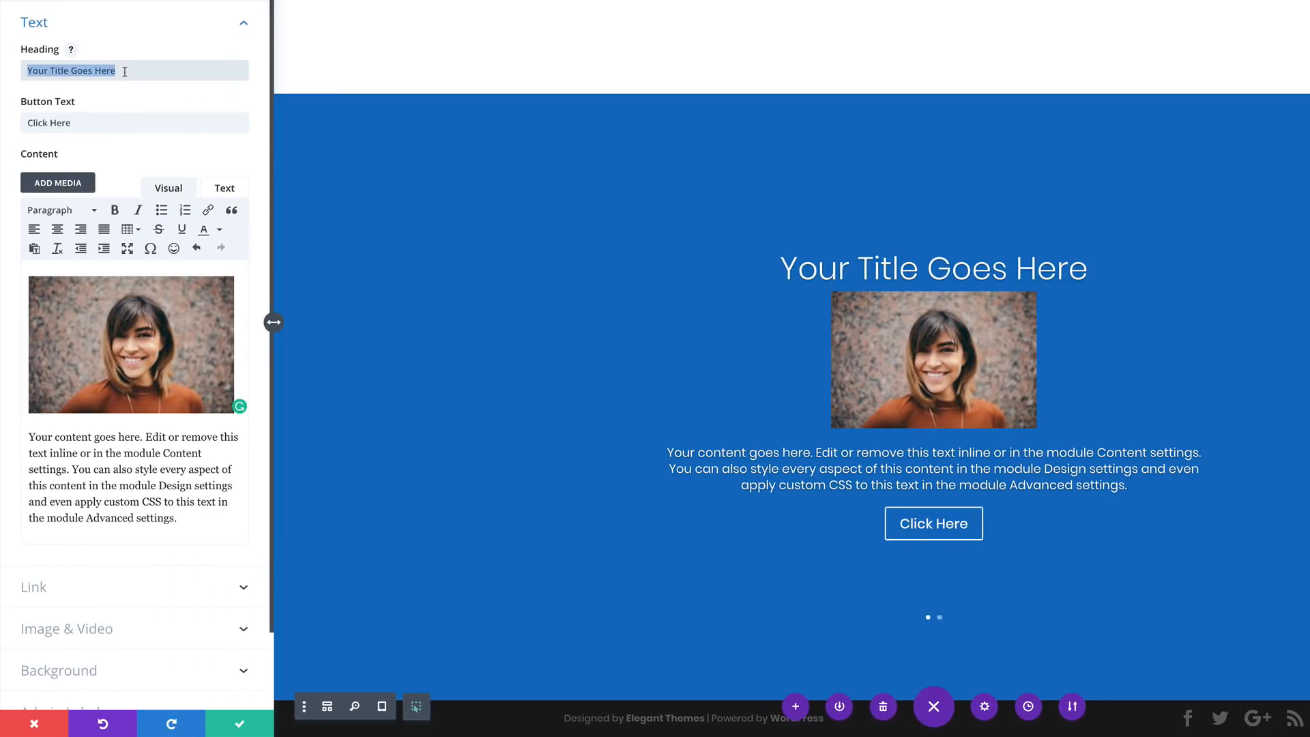
{"action": "key", "text": "BackSpace"}
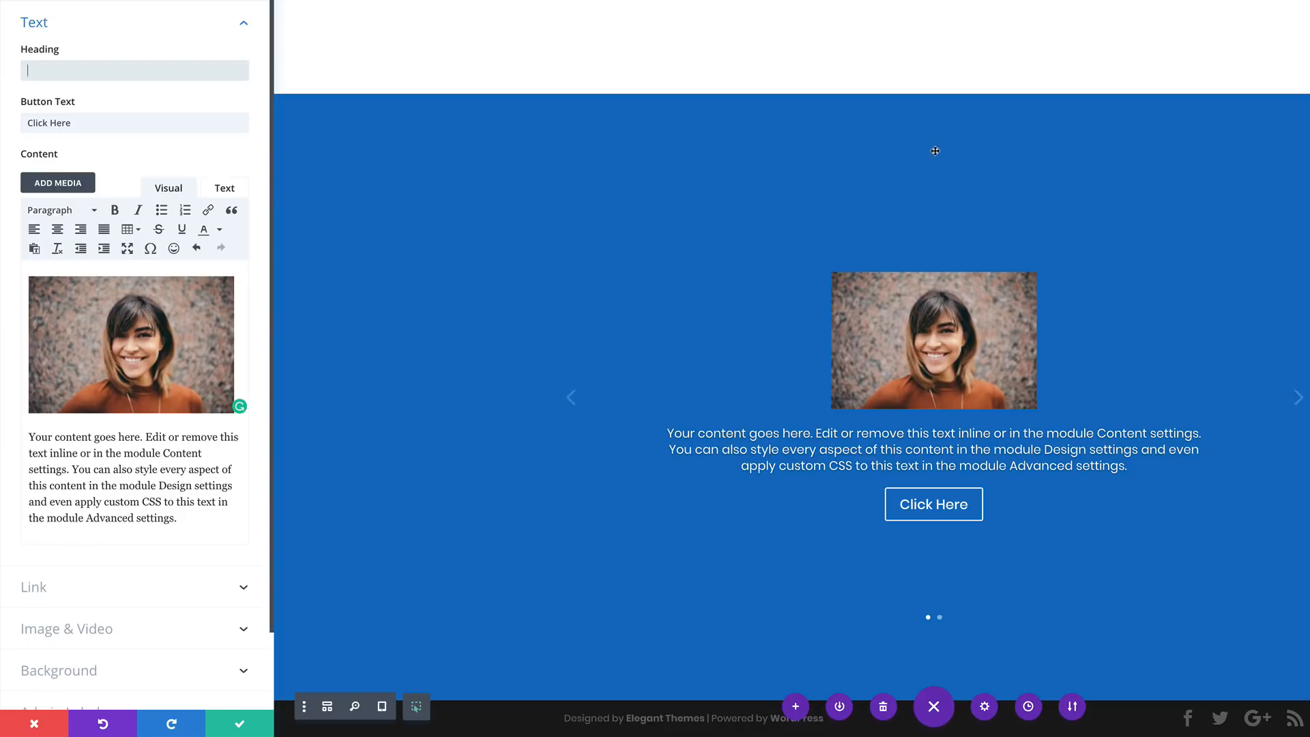
{"action": "scroll", "coordinate": [1128, 190], "scroll_direction": "up", "scroll_amount": 3}
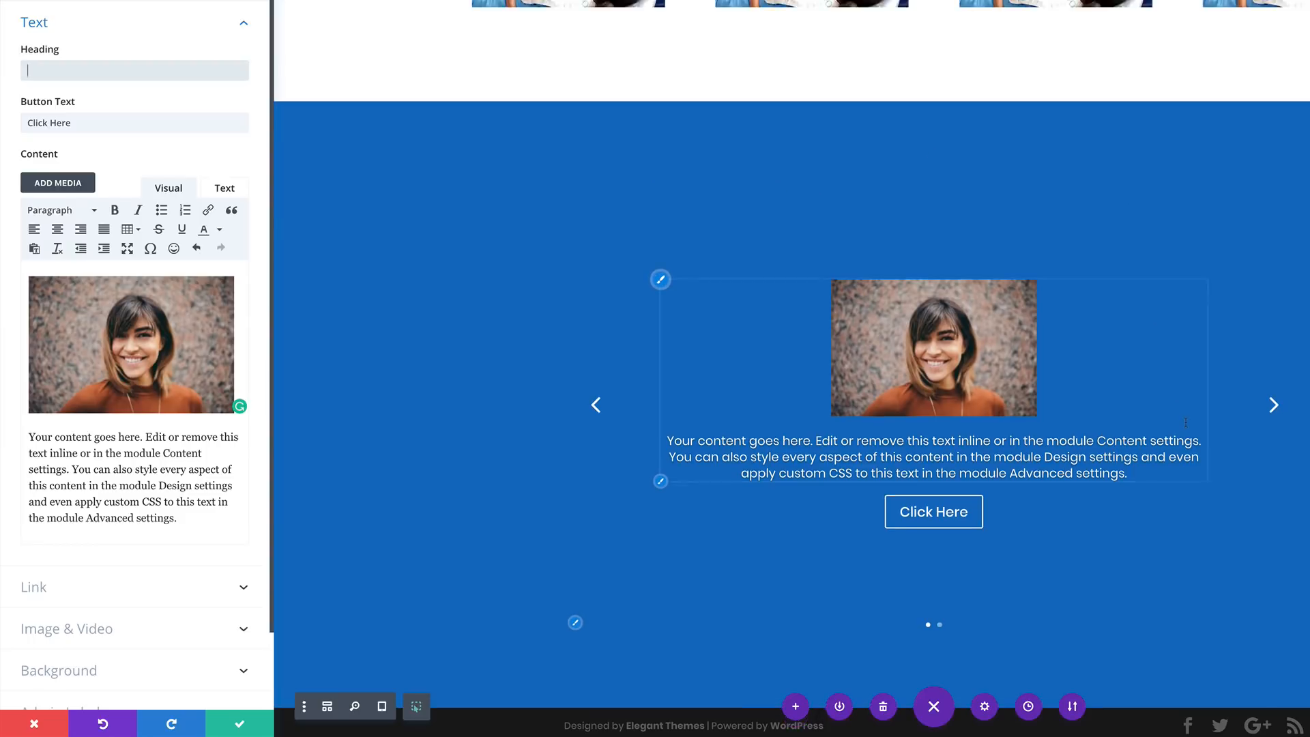
{"action": "scroll", "coordinate": [1186, 423], "scroll_direction": "up", "scroll_amount": 2}
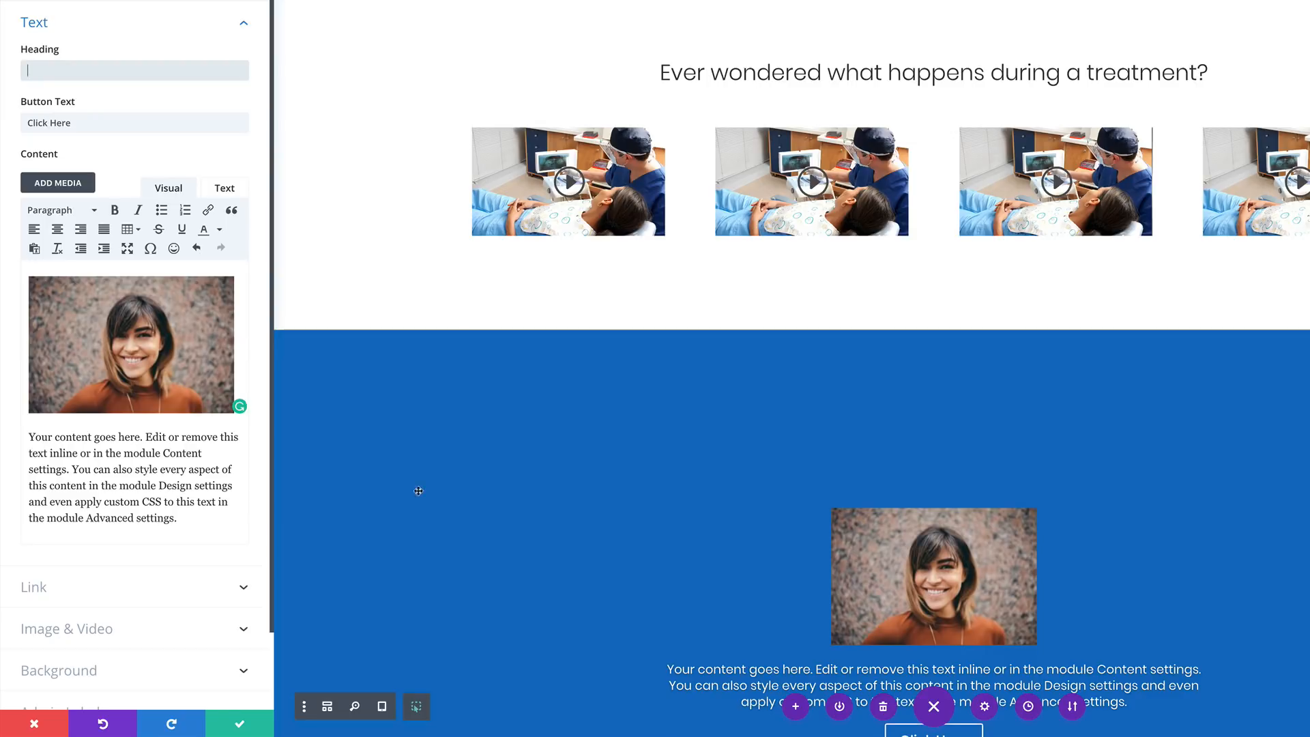
{"action": "left_click", "coordinate": [247, 727]}
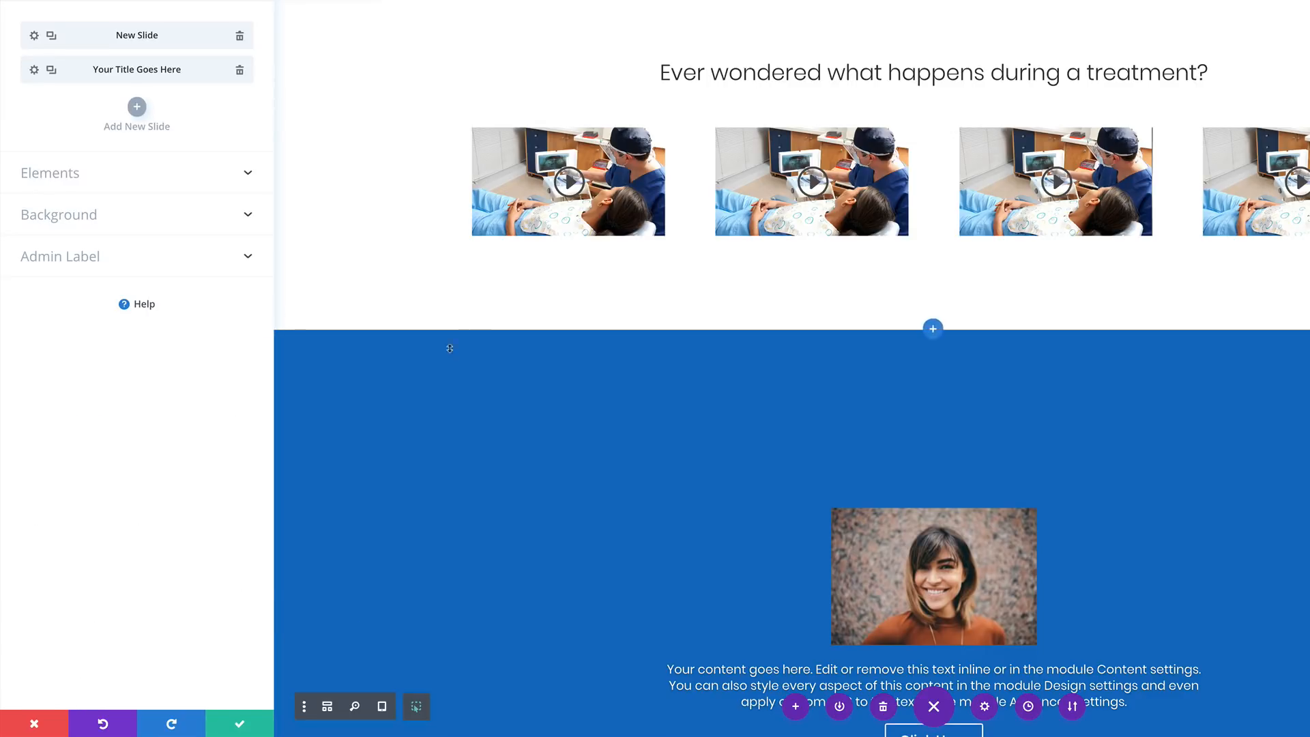
{"action": "left_click", "coordinate": [237, 728]}
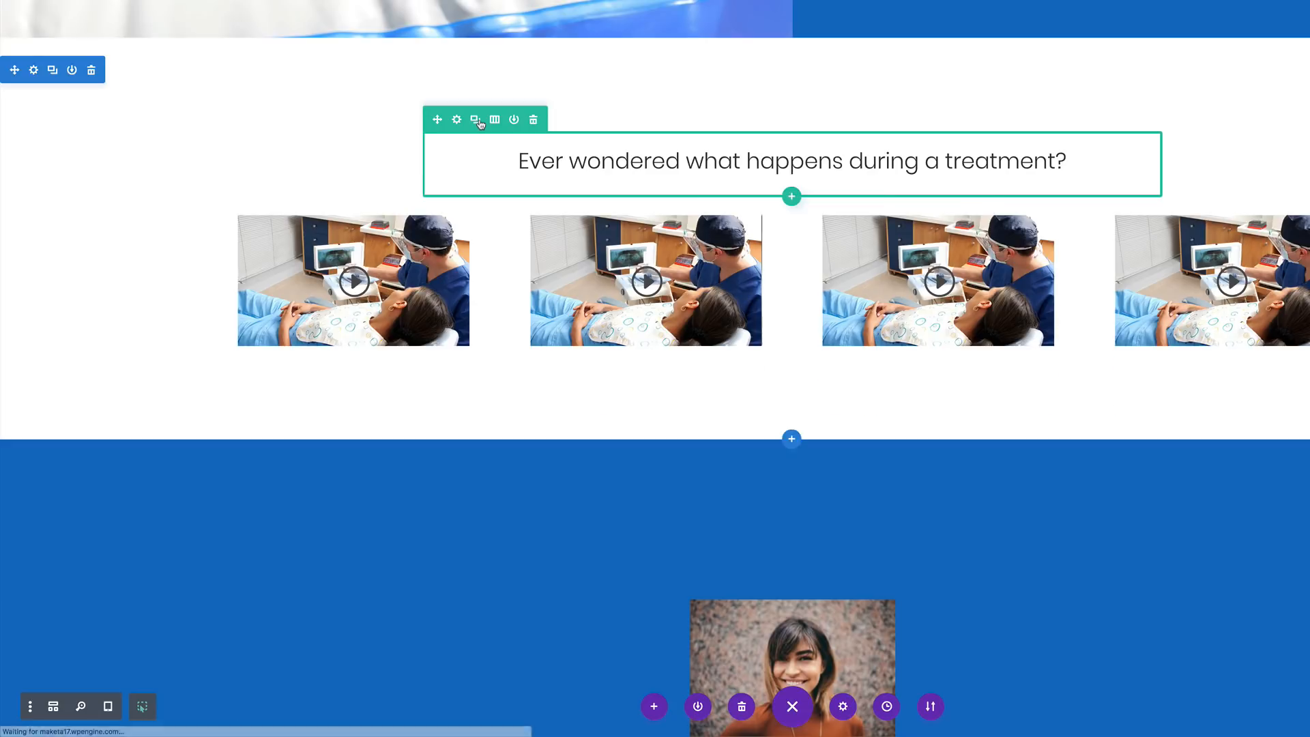
Duplicate the treatment heading row and move the copy into the blue section above the slider.
{"action": "left_click", "coordinate": [475, 120]}
{"action": "scroll", "coordinate": [855, 204], "scroll_direction": "down", "scroll_amount": 3}
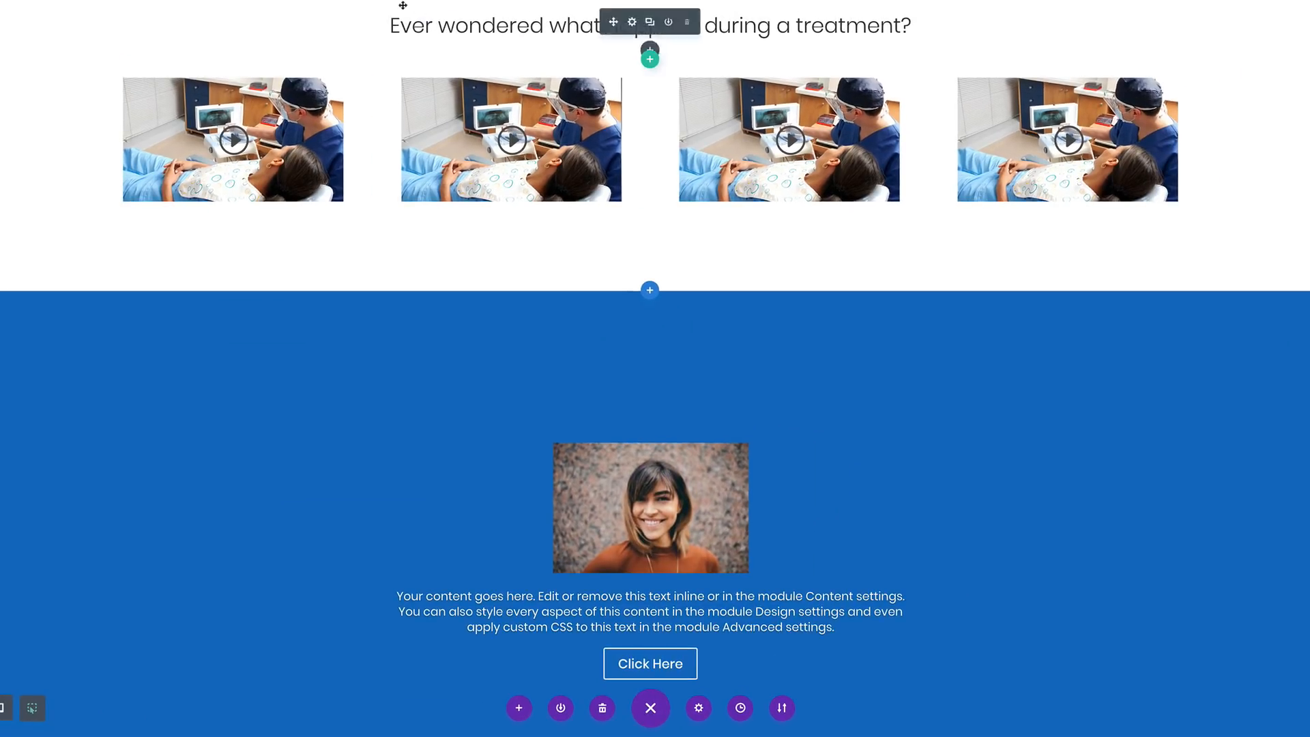
{"action": "scroll", "coordinate": [539, 25], "scroll_direction": "up", "scroll_amount": 1}
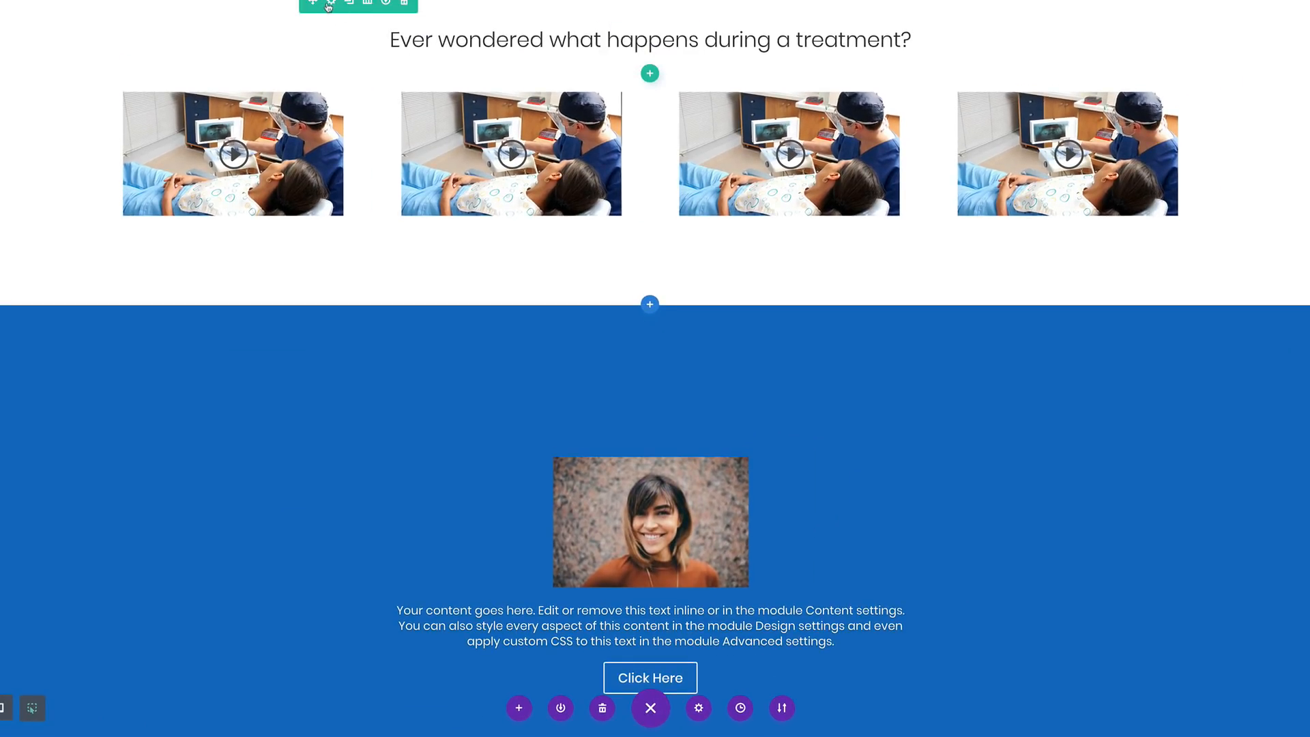
{"action": "scroll", "coordinate": [358, 243], "scroll_direction": "down", "scroll_amount": 1}
{"action": "left_click_drag", "start_coordinate": [357, 243], "coordinate": [401, 307]}
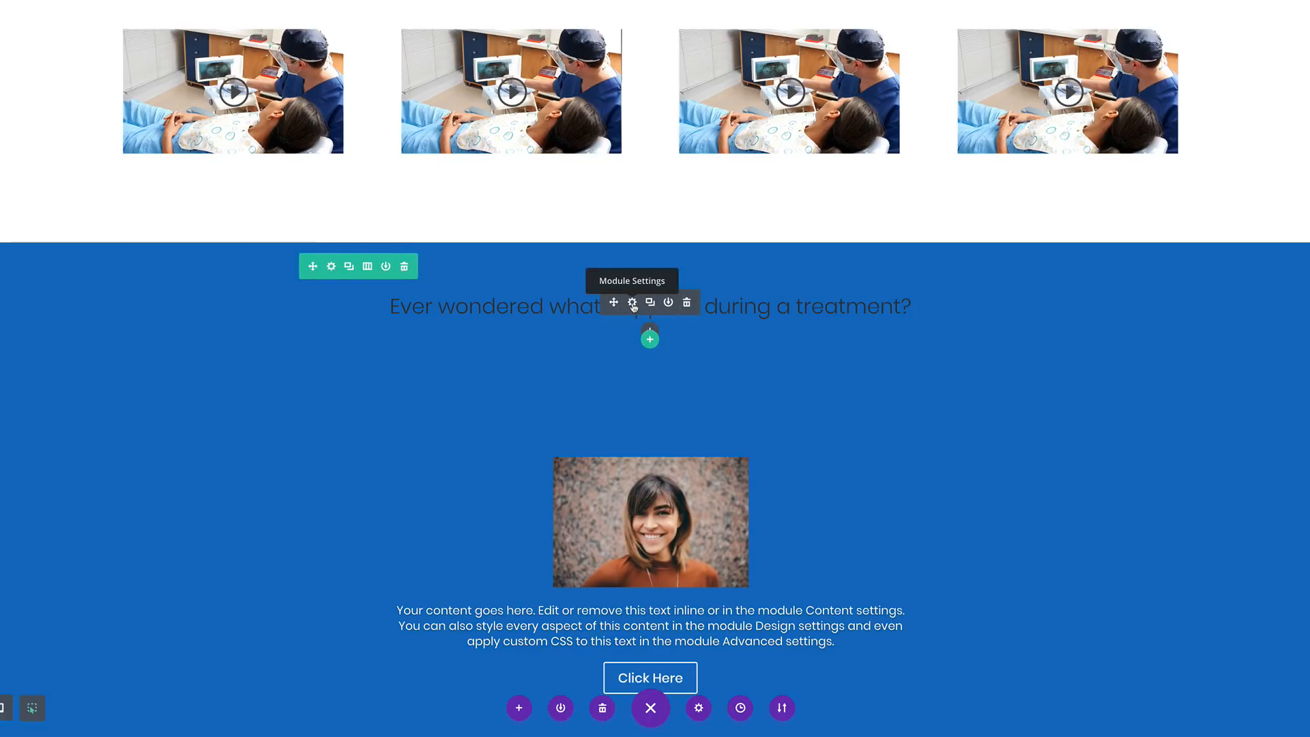
Set the copied heading's Heading 3 text color to white (#ffffff).
{"action": "left_click", "coordinate": [632, 304]}
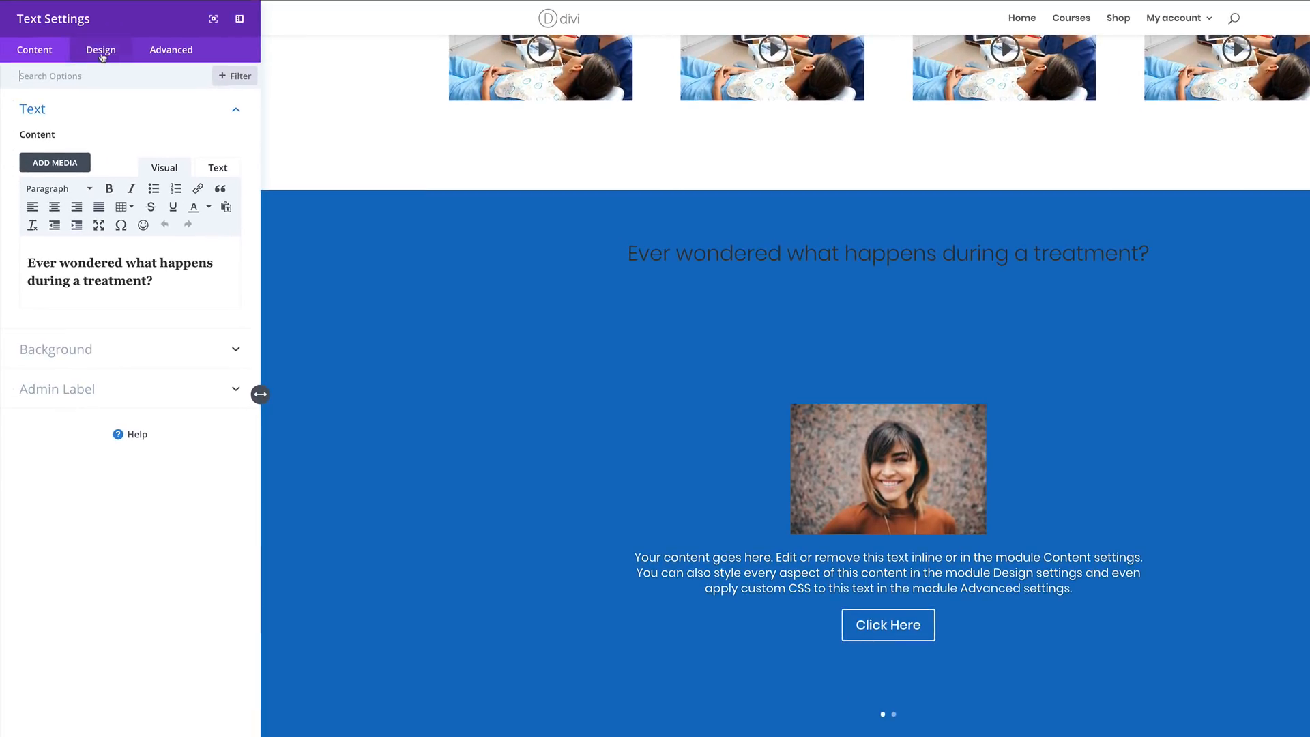
{"action": "left_click", "coordinate": [101, 53]}
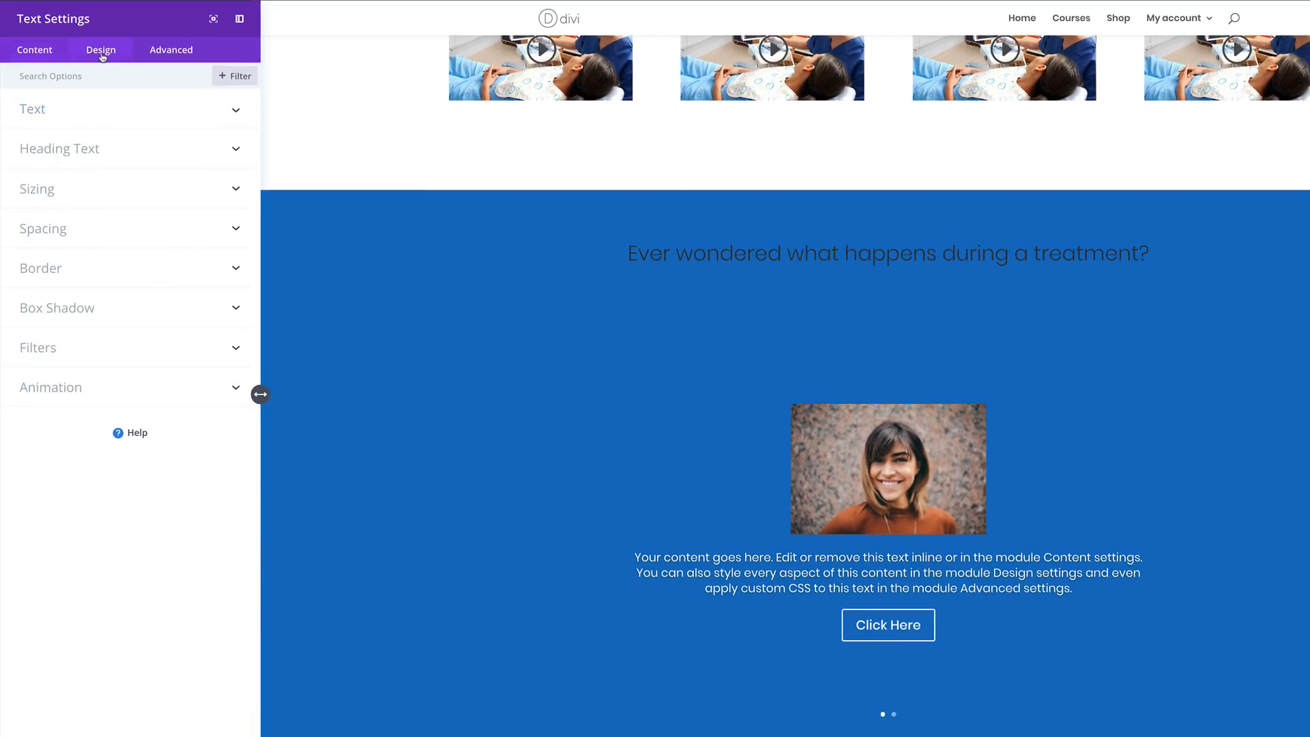
{"action": "left_click", "coordinate": [63, 146]}
{"action": "left_click", "coordinate": [108, 116]}
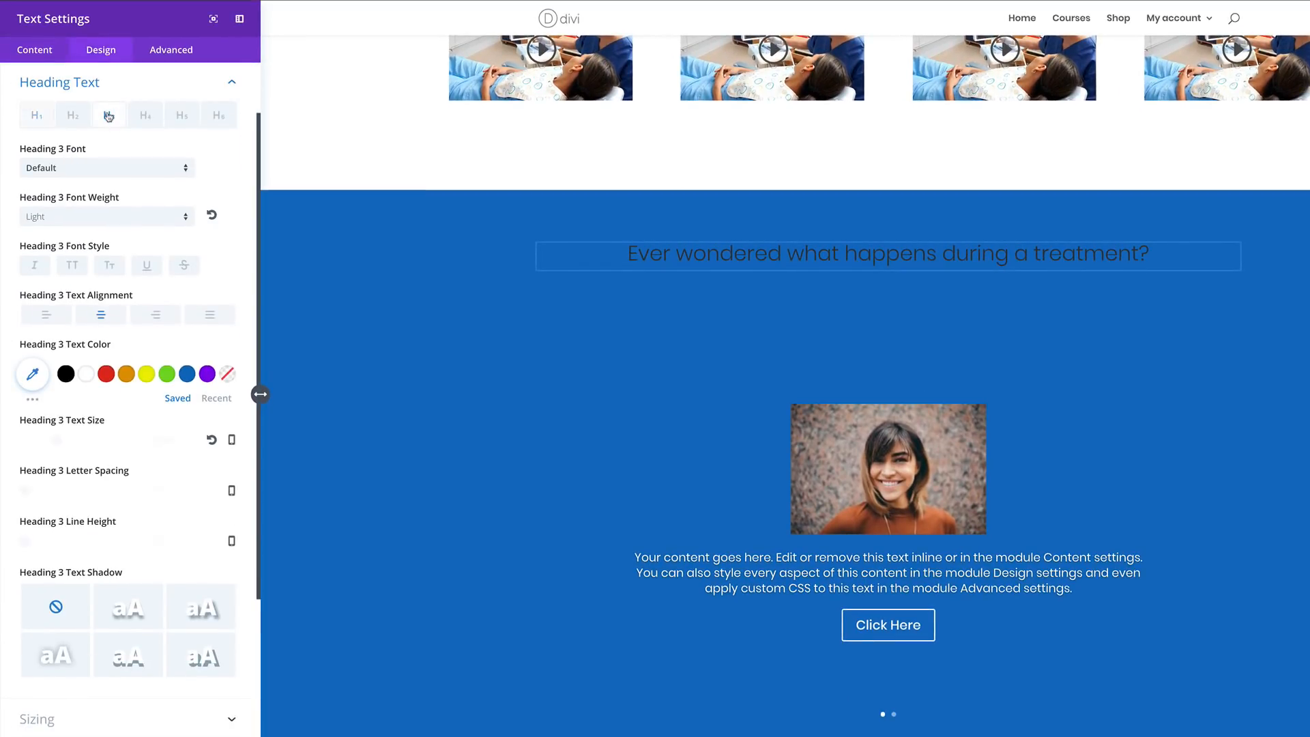
{"action": "left_click", "coordinate": [87, 375]}
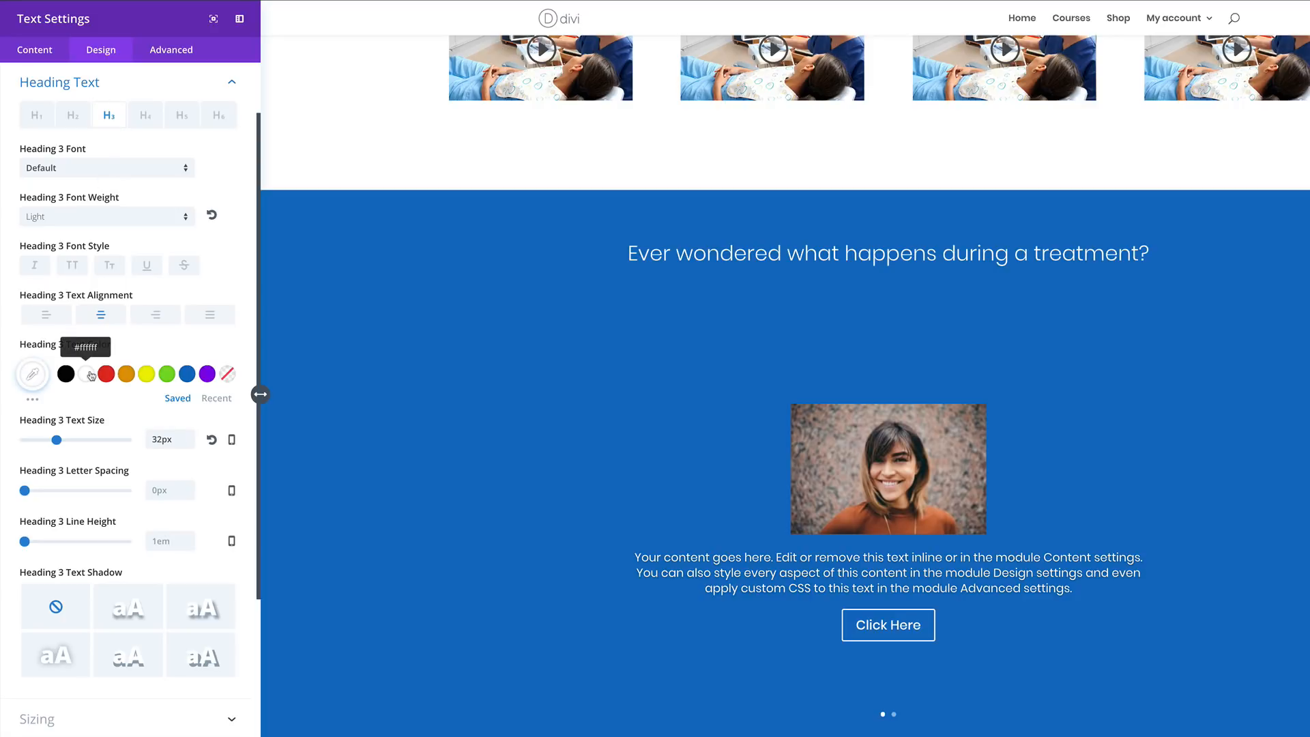
Replace the copied heading's text with "Client testimonials" and save the Text module.
{"action": "left_click", "coordinate": [631, 254]}
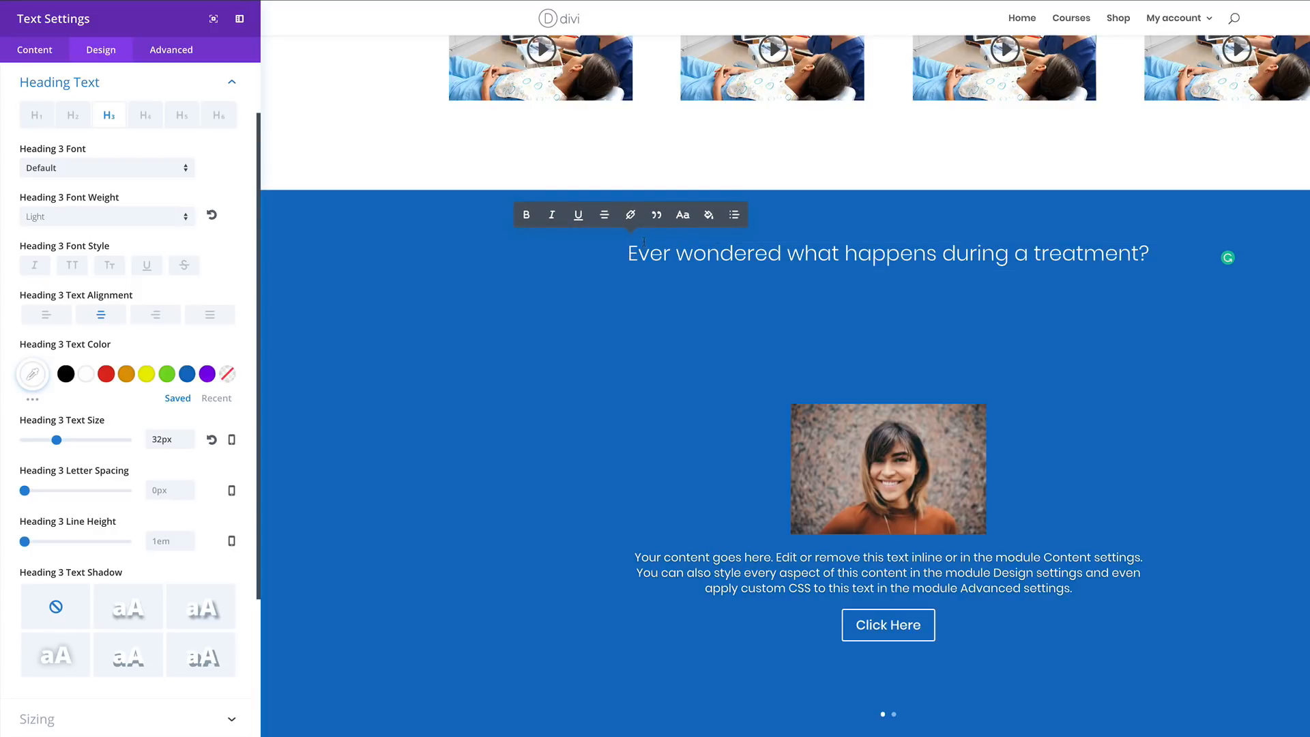
{"action": "left_click_drag", "start_coordinate": [643, 242], "coordinate": [1125, 284]}
{"action": "type", "text": "Cle"}
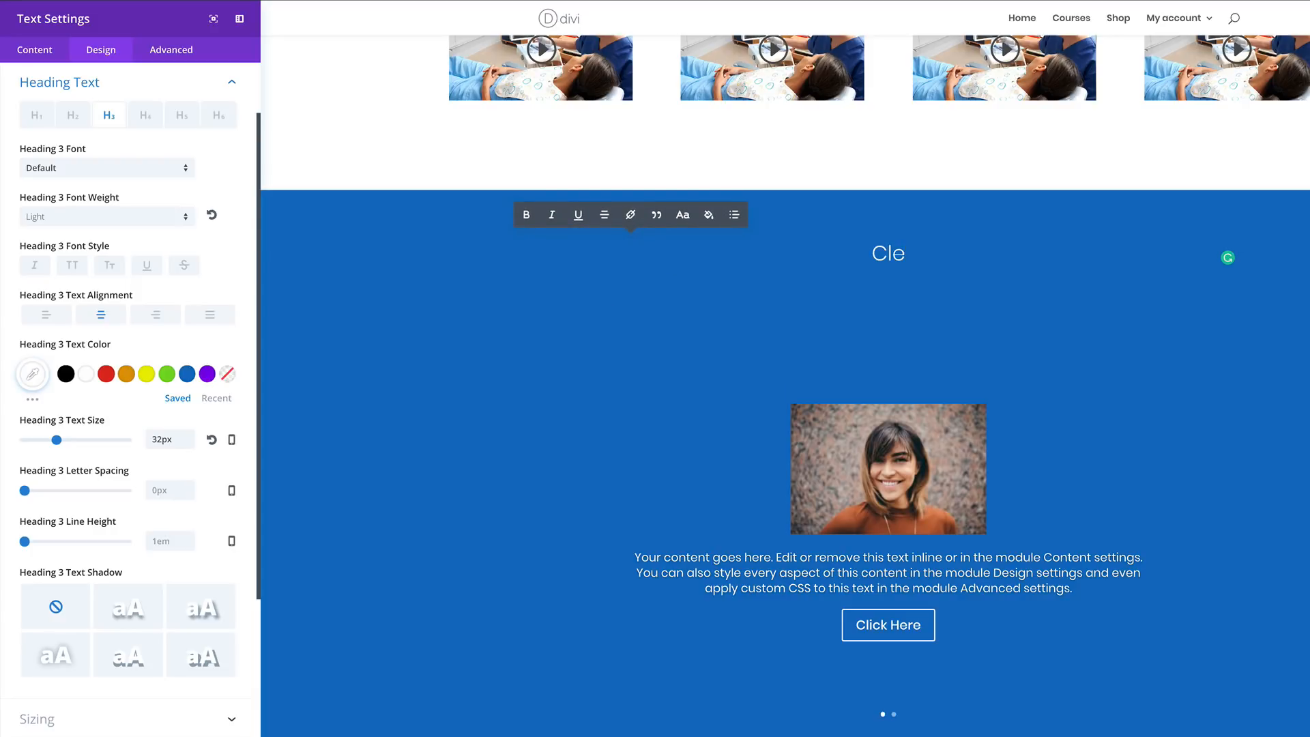
{"action": "key", "text": "BackSpace"}
{"action": "type", "text": "ient testimonials"}
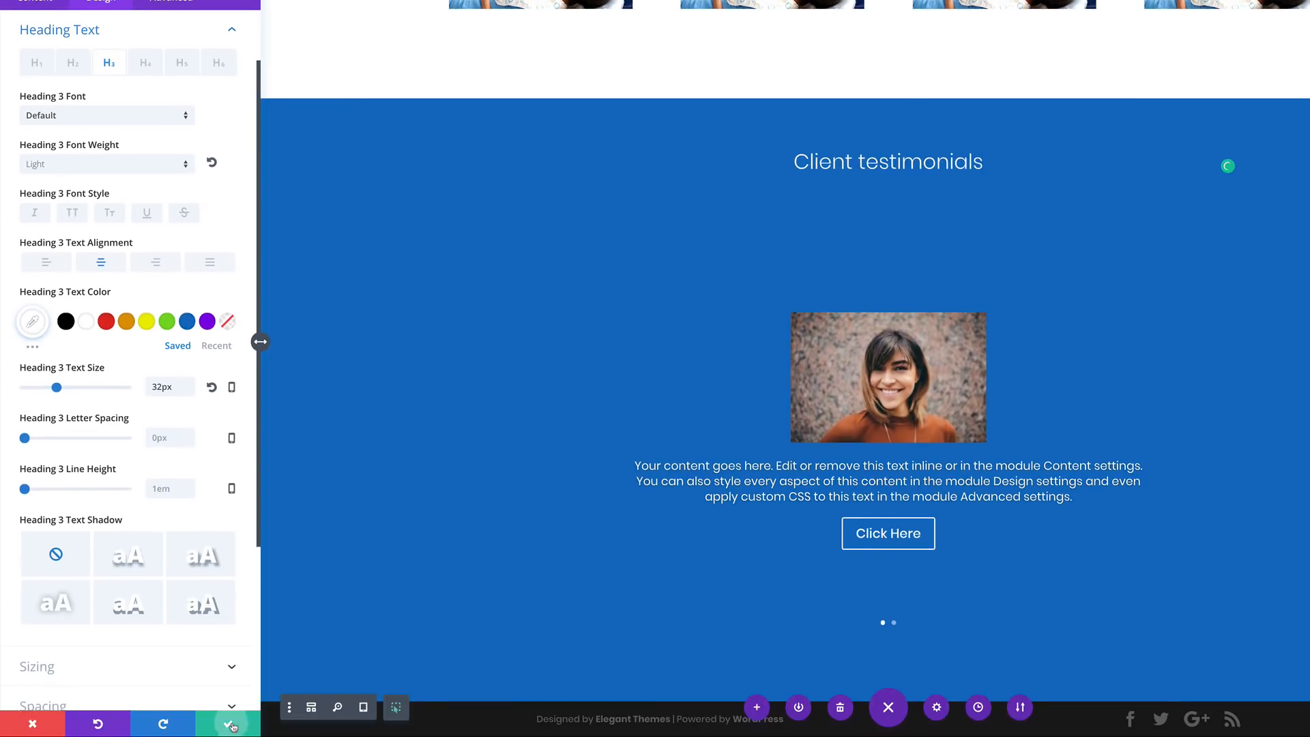
{"action": "left_click", "coordinate": [229, 724]}
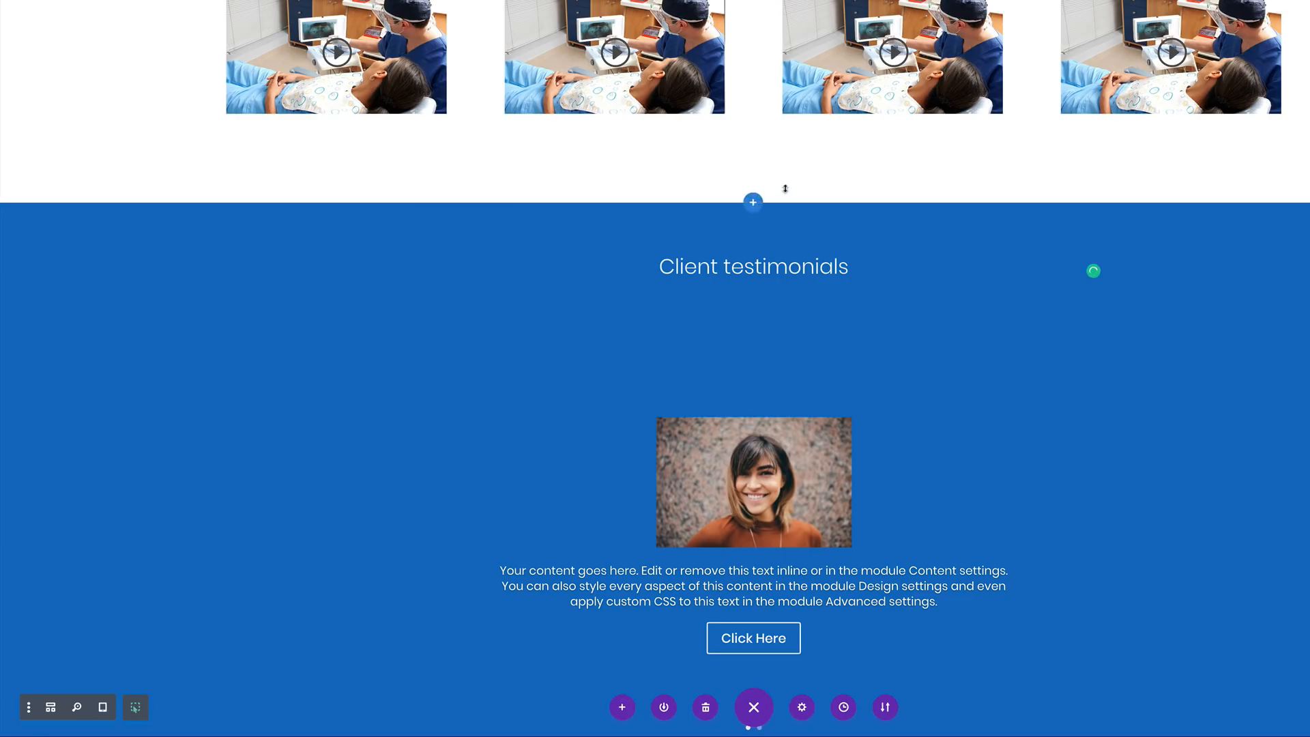
Increase the blue testimonials section's top padding, and set the slider row's top custom margin to -163px, saving the row.
{"action": "left_click_drag", "start_coordinate": [781, 211], "coordinate": [780, 262]}
{"action": "left_click", "coordinate": [437, 258]}
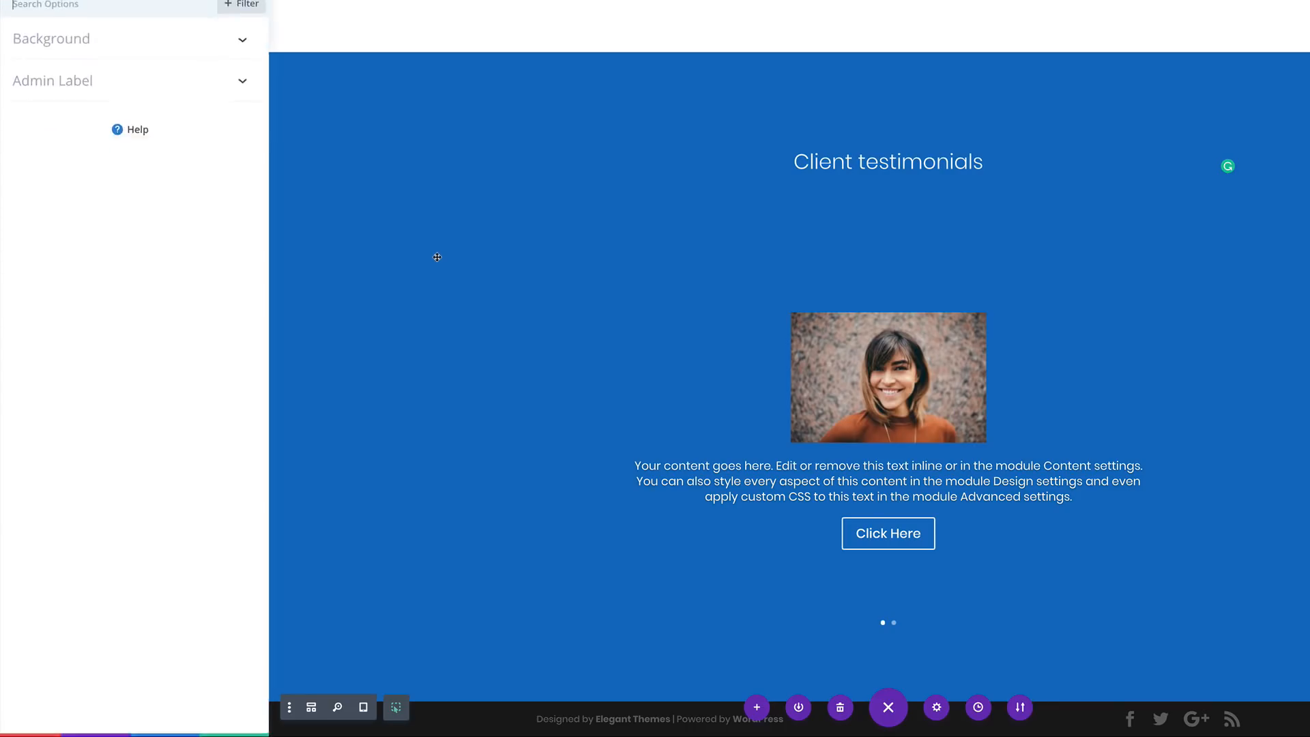
{"action": "left_click", "coordinate": [103, 53]}
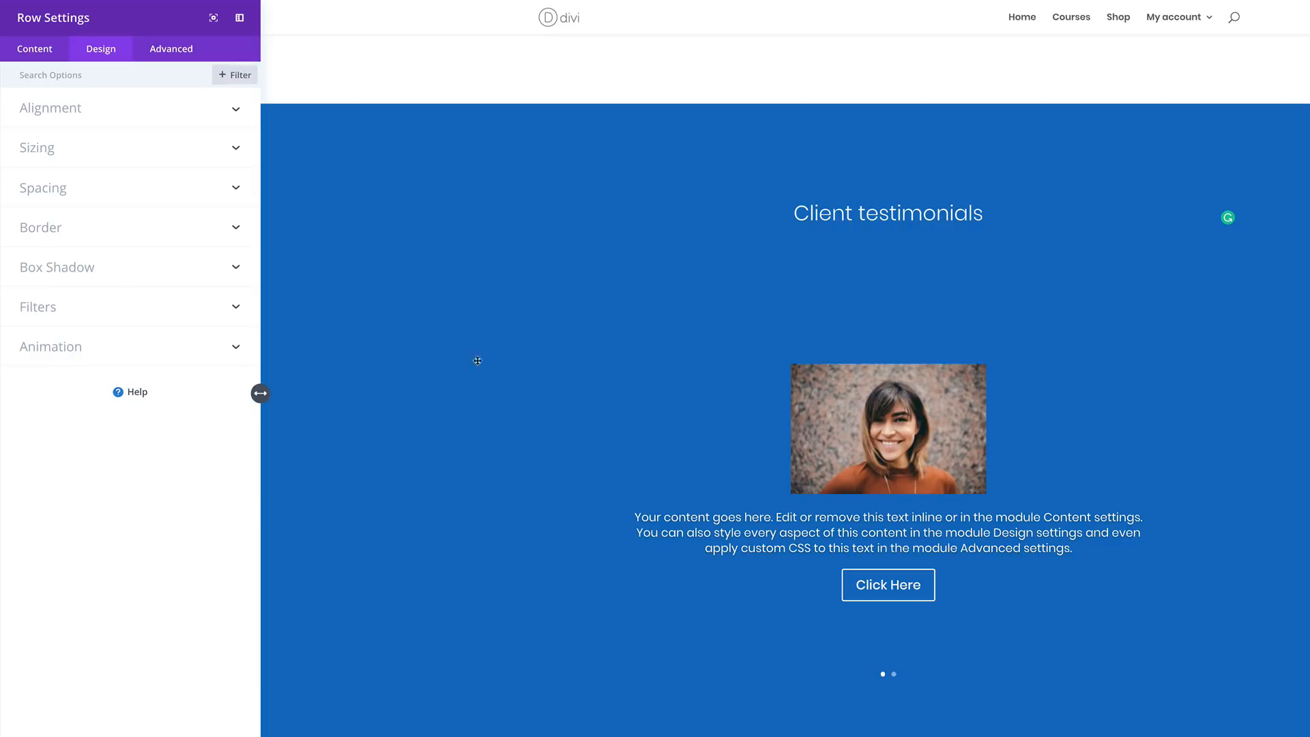
{"action": "left_click", "coordinate": [56, 197]}
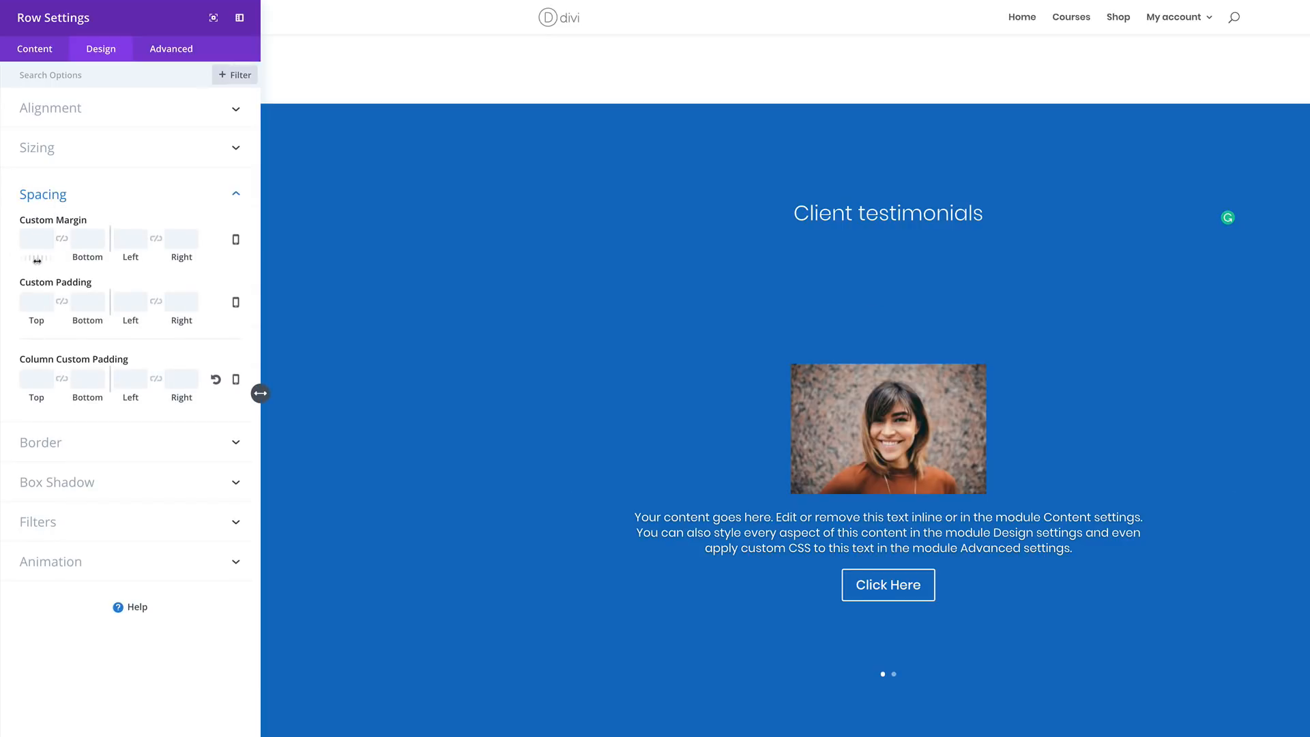
{"action": "mouse_move", "coordinate": [37, 260]}
{"action": "left_mouse_down"}
{"action": "mouse_move", "coordinate": [52, 258]}
{"action": "mouse_move", "coordinate": [15, 258]}
{"action": "left_mouse_up"}
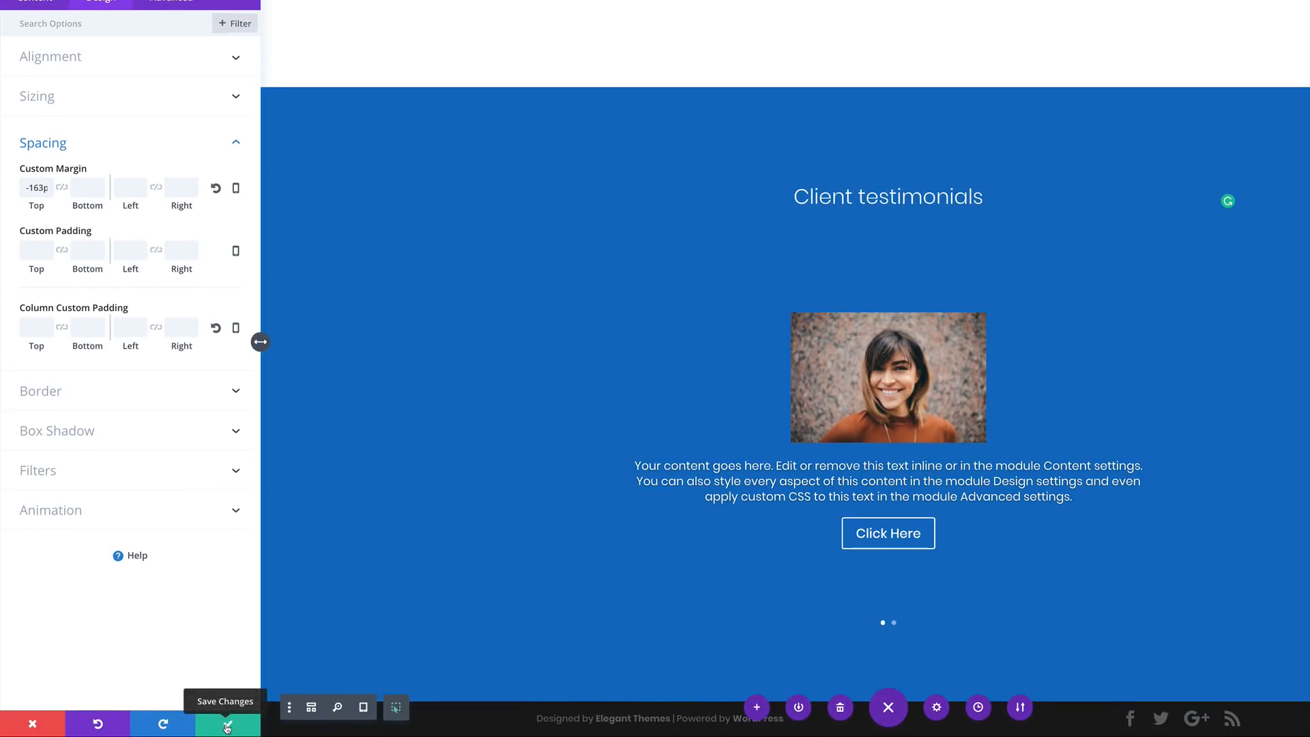
{"action": "left_click", "coordinate": [227, 725]}
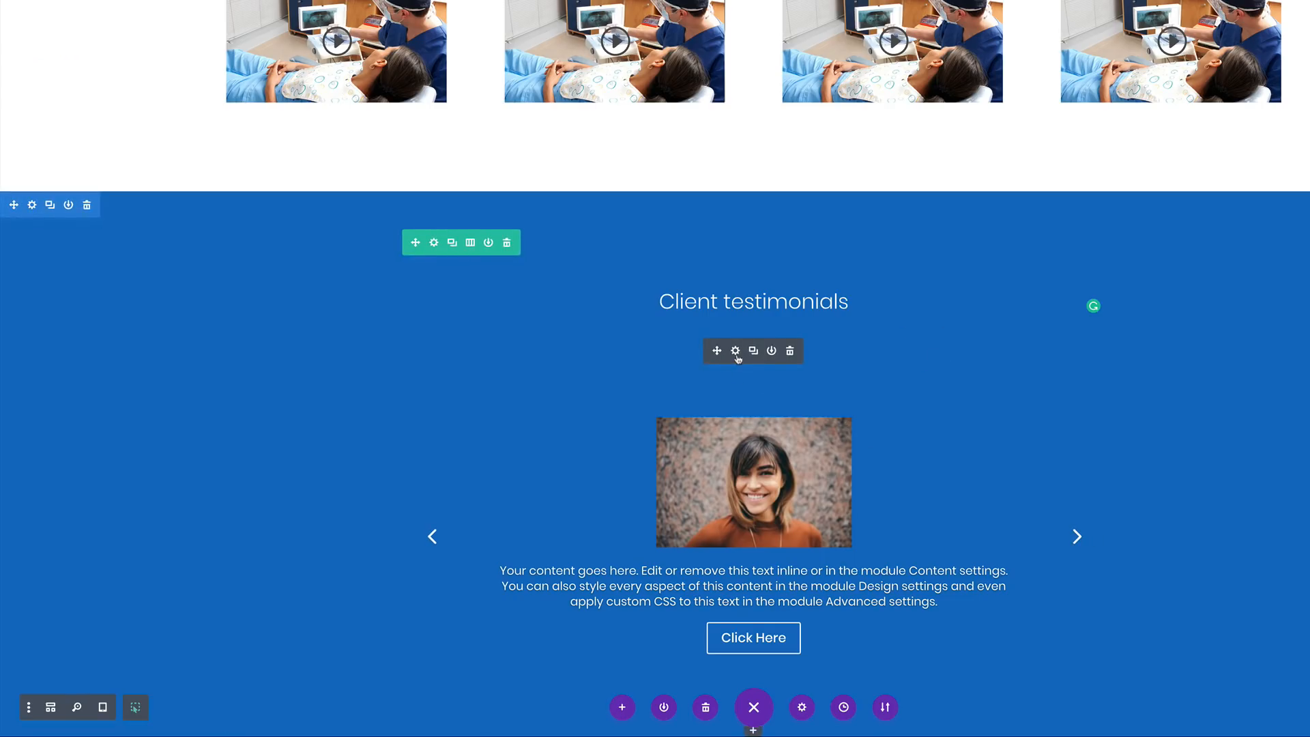
Set the testimonials slider module's top custom margin to -85px and save the module.
{"action": "left_click", "coordinate": [735, 351]}
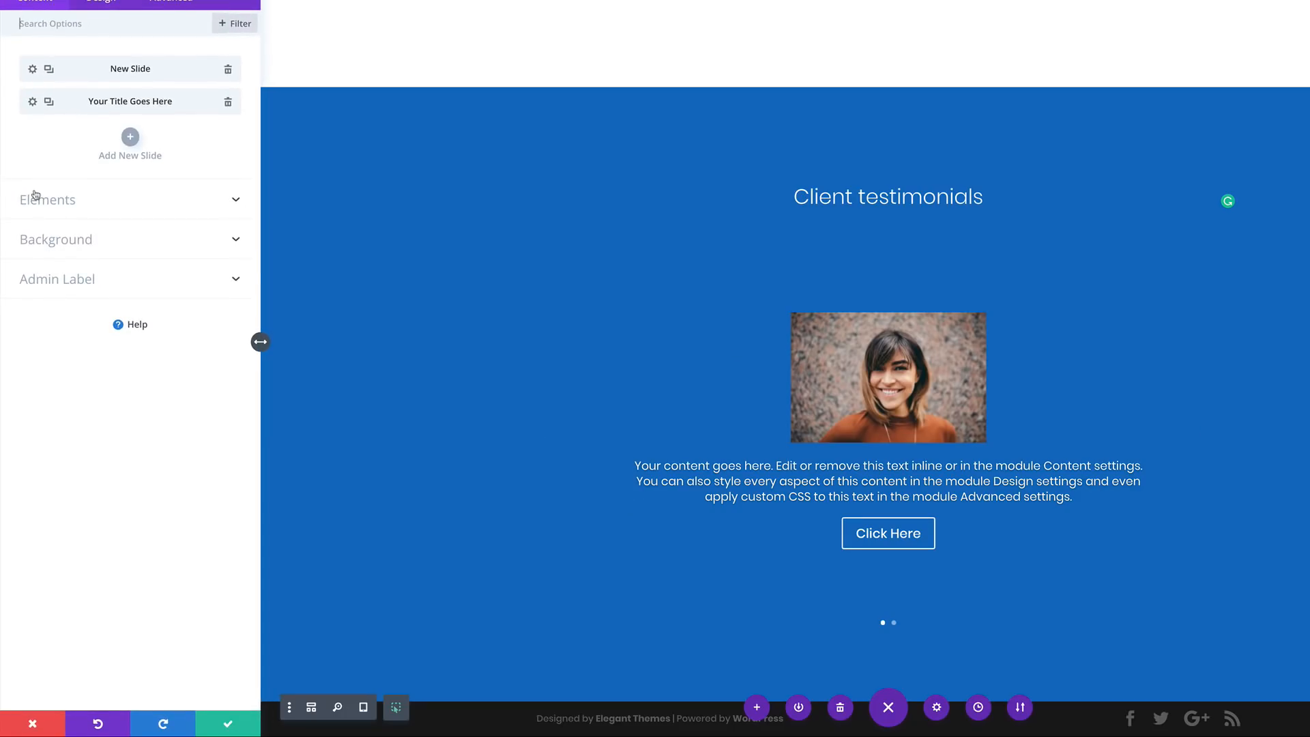
{"action": "left_click", "coordinate": [101, 2]}
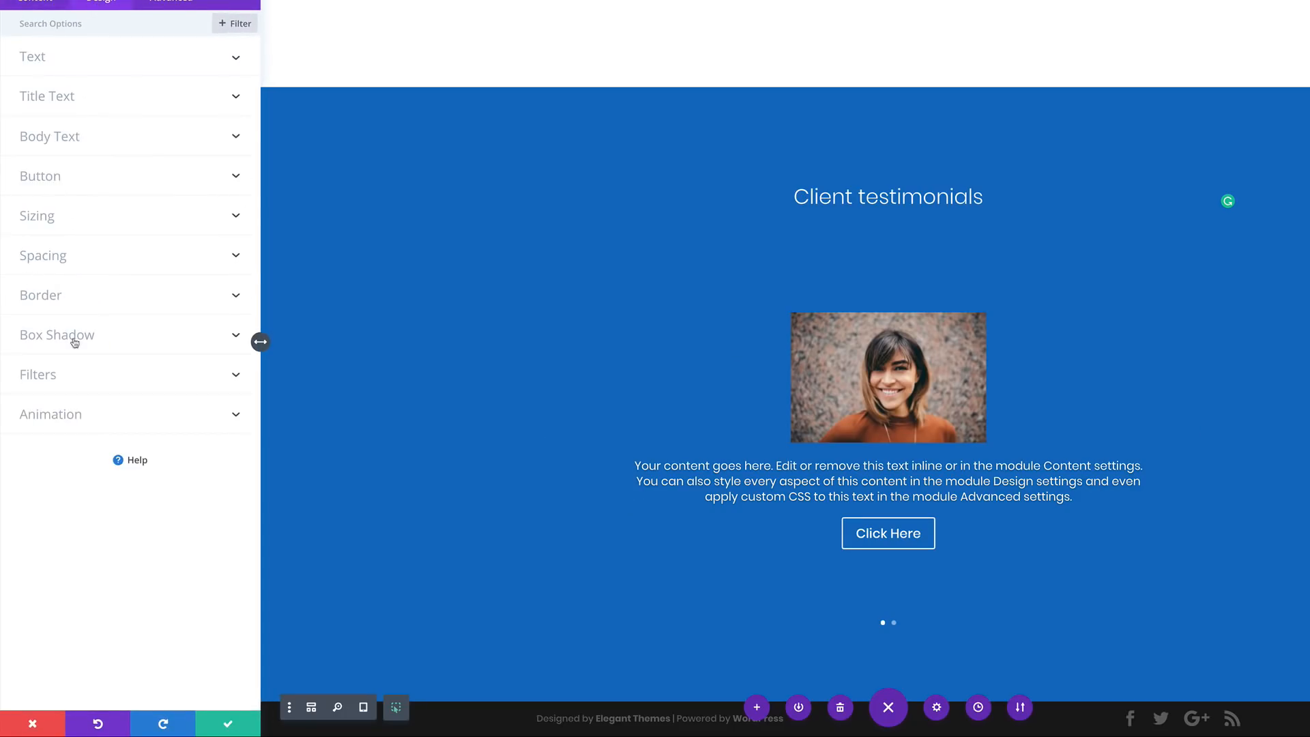
{"action": "left_click", "coordinate": [63, 258]}
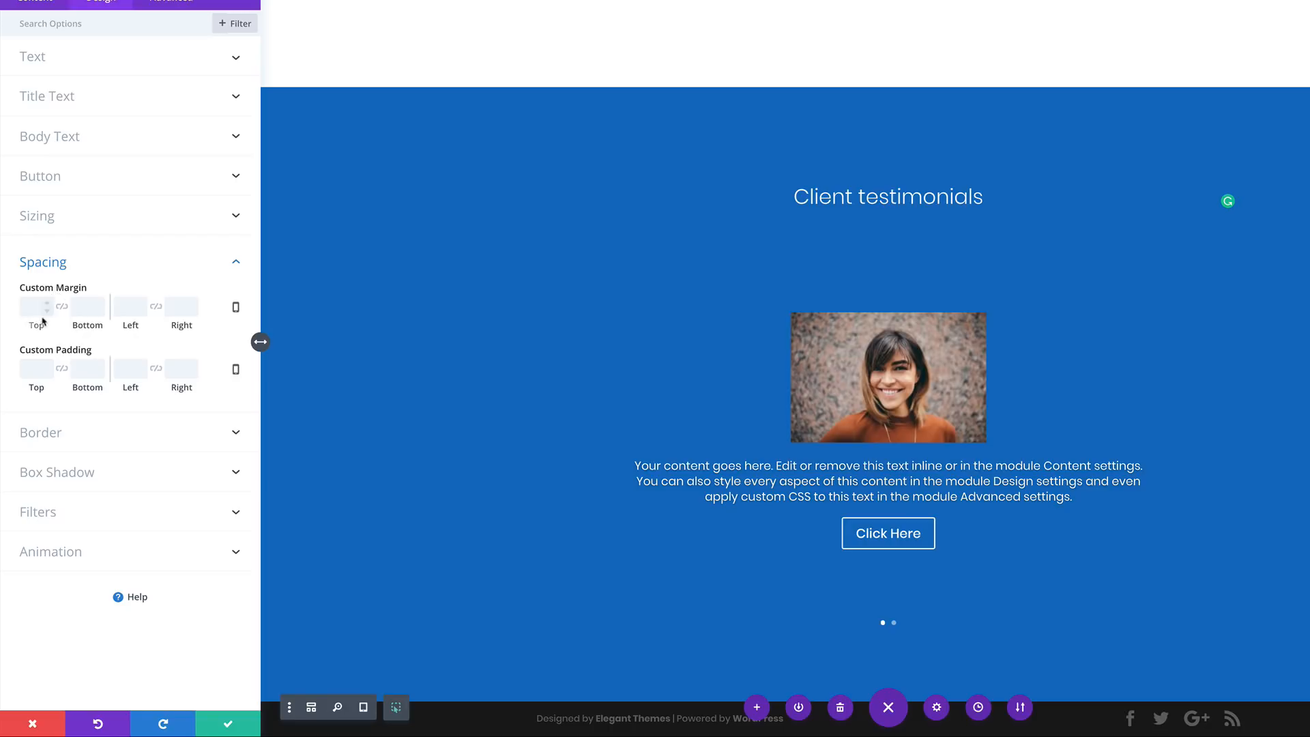
{"action": "left_click_drag", "start_coordinate": [36, 328], "coordinate": [7, 328]}
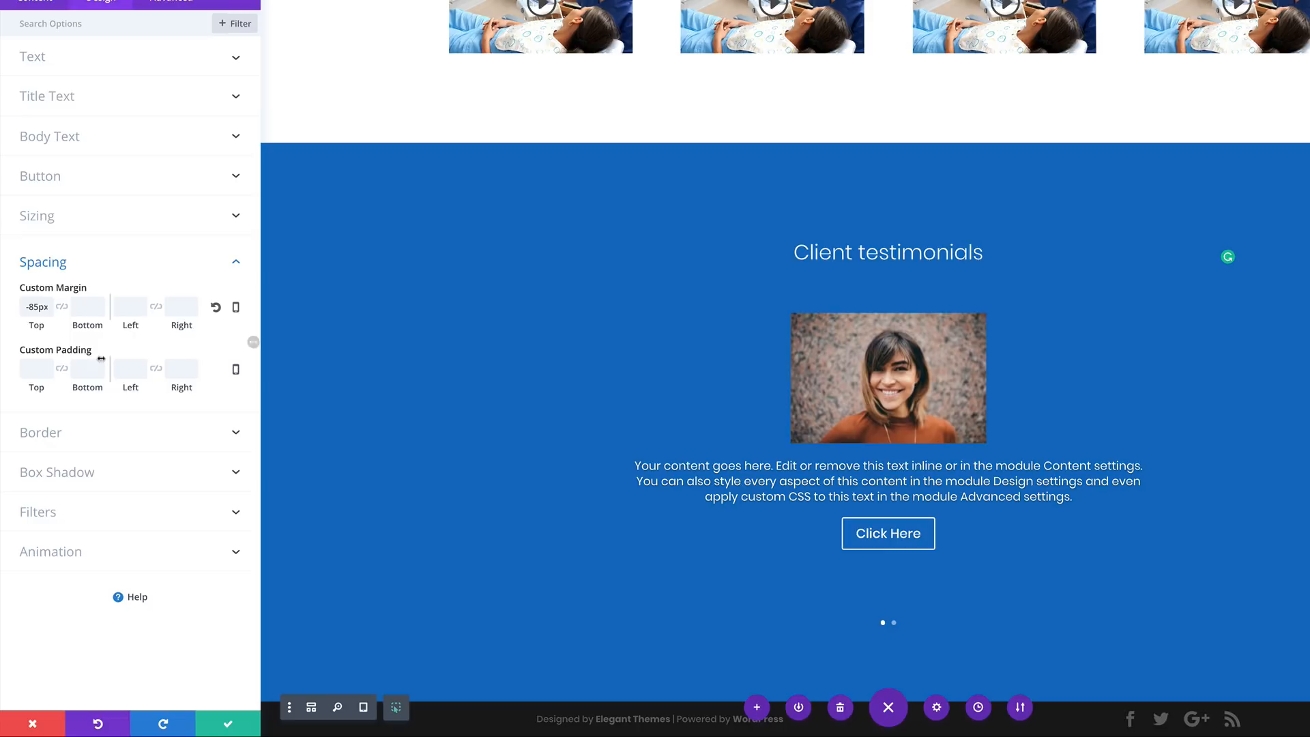
{"action": "left_click", "coordinate": [228, 730]}
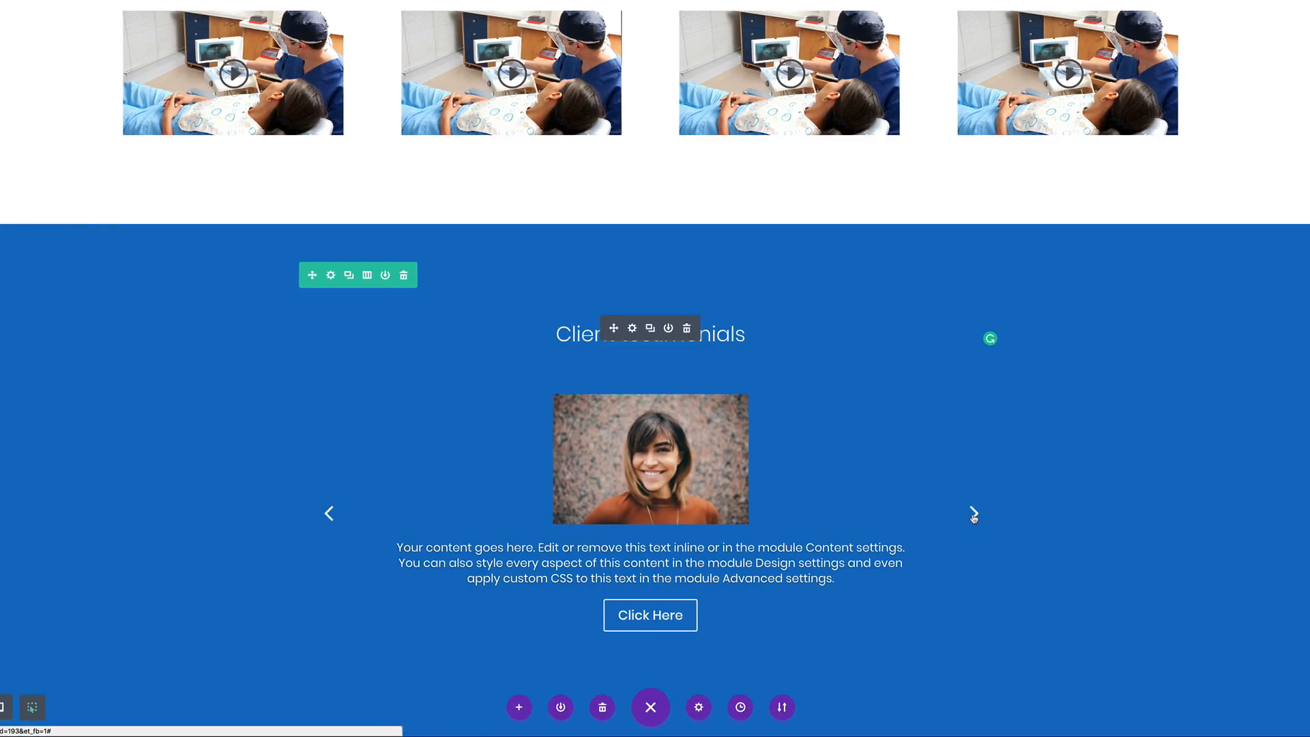
Review the testimonial slides and the rebuilt page against the original site's surgery photo gallery and treatment video sections.
{"action": "left_click", "coordinate": [974, 514]}
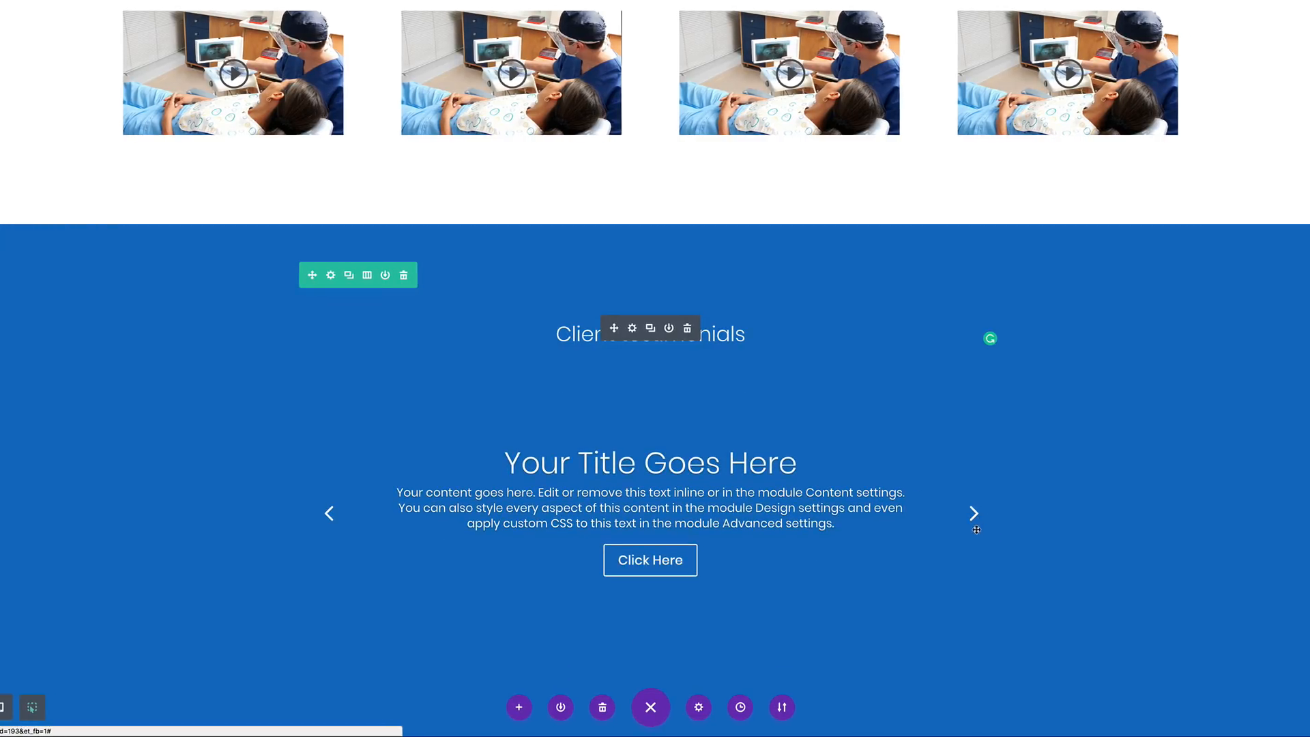
{"action": "left_click", "coordinate": [973, 515]}
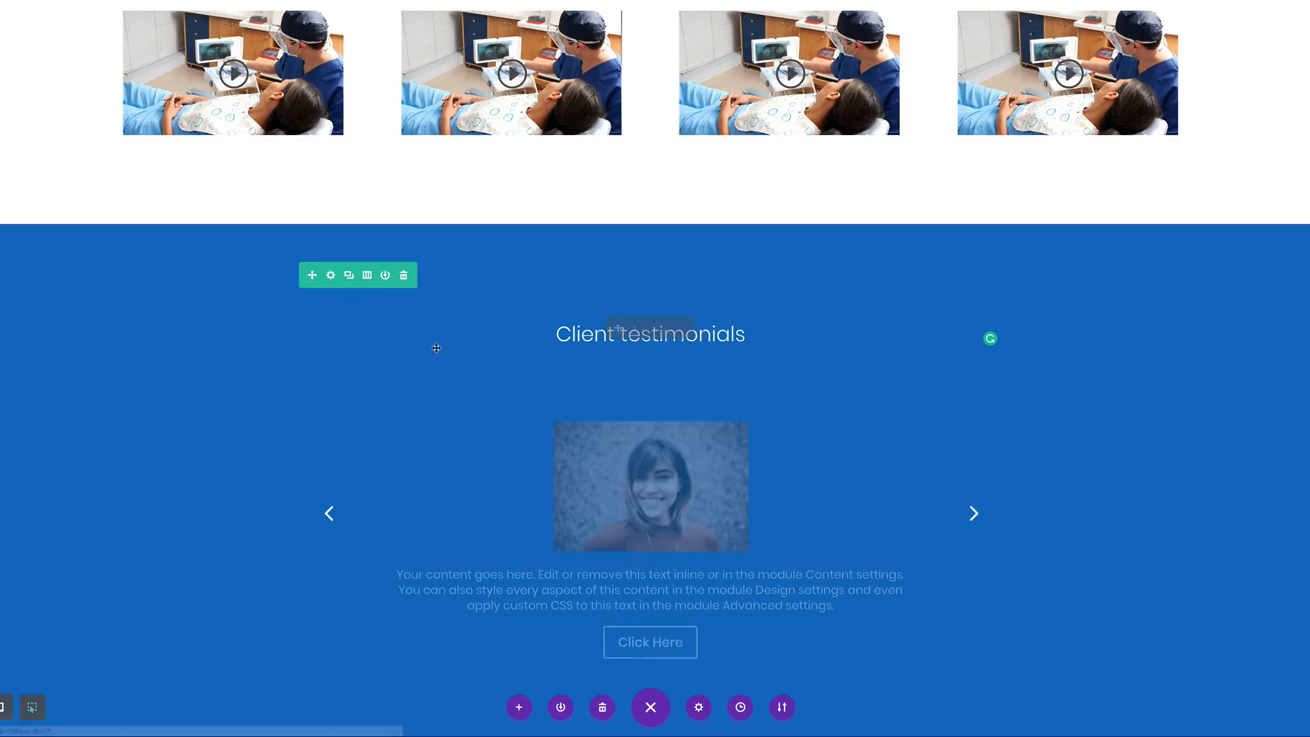
{"action": "scroll", "coordinate": [872, 594], "scroll_direction": "down", "scroll_amount": 2}
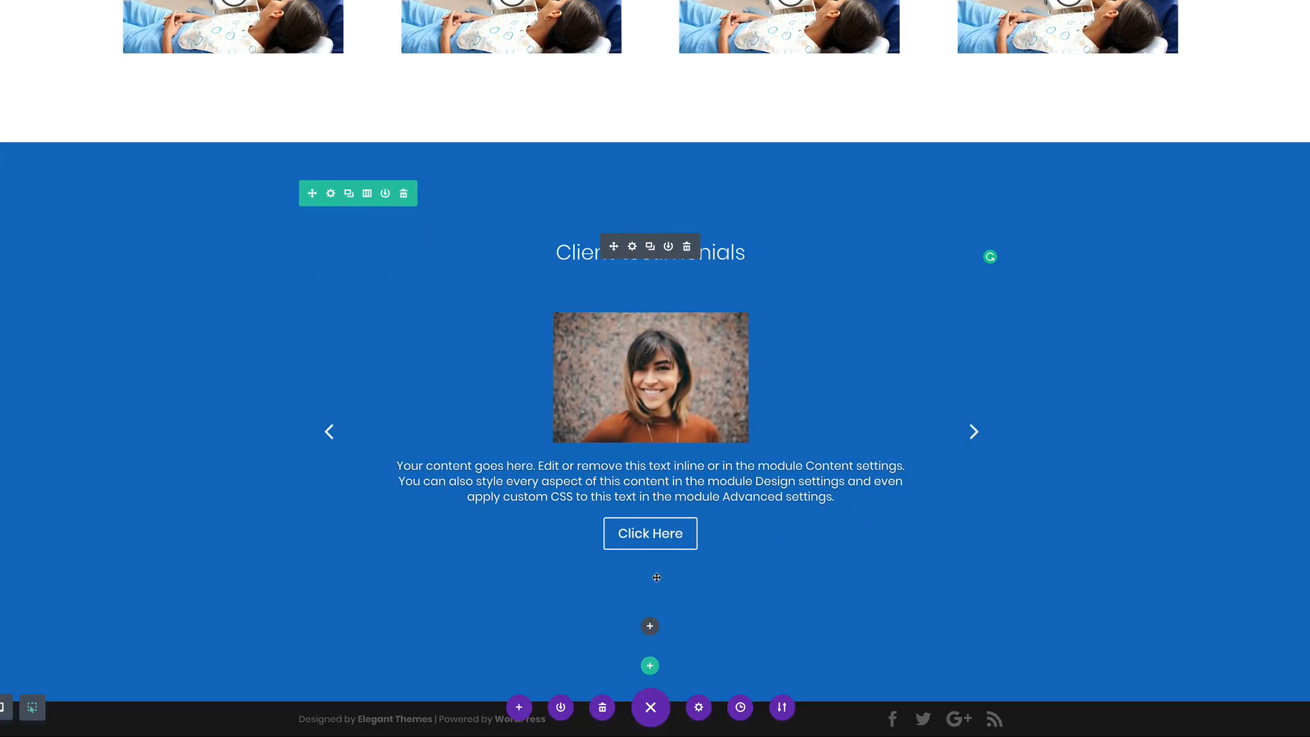
{"action": "scroll", "coordinate": [129, 335], "scroll_direction": "up", "scroll_amount": 4}
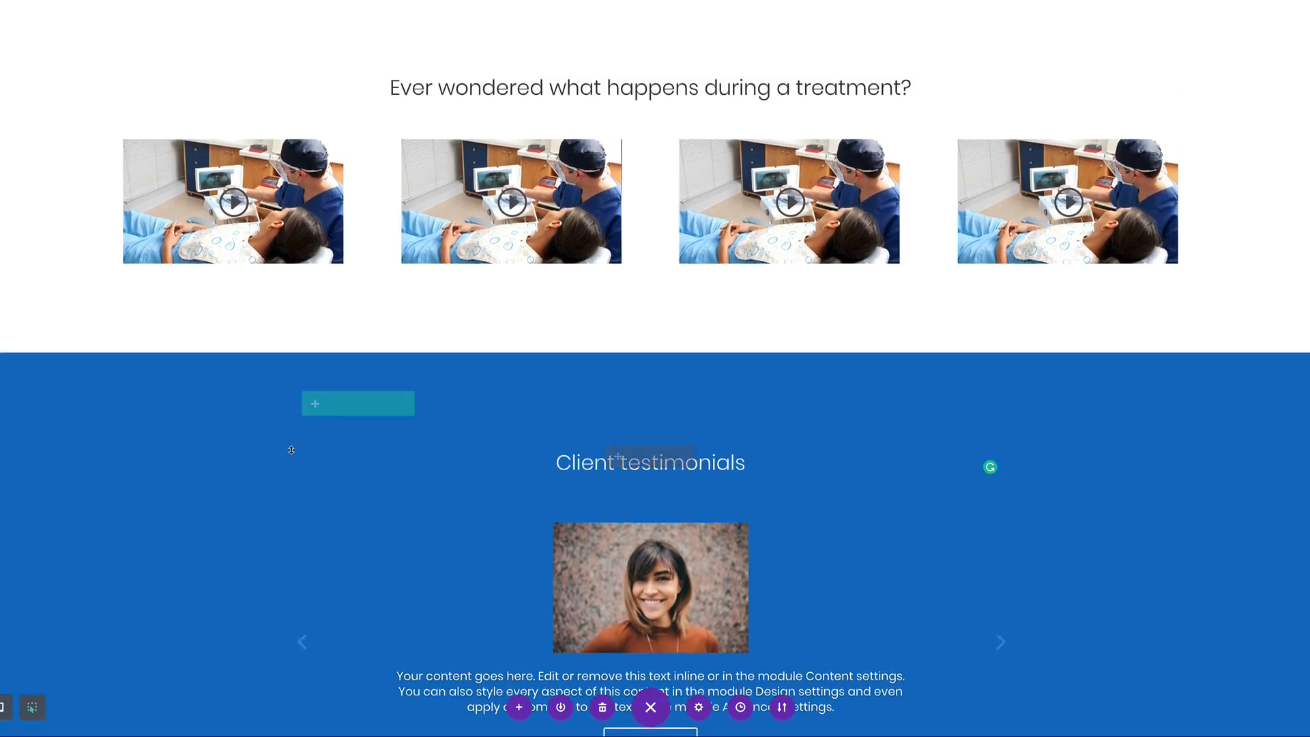
{"action": "scroll", "coordinate": [291, 450], "scroll_direction": "up", "scroll_amount": 10}
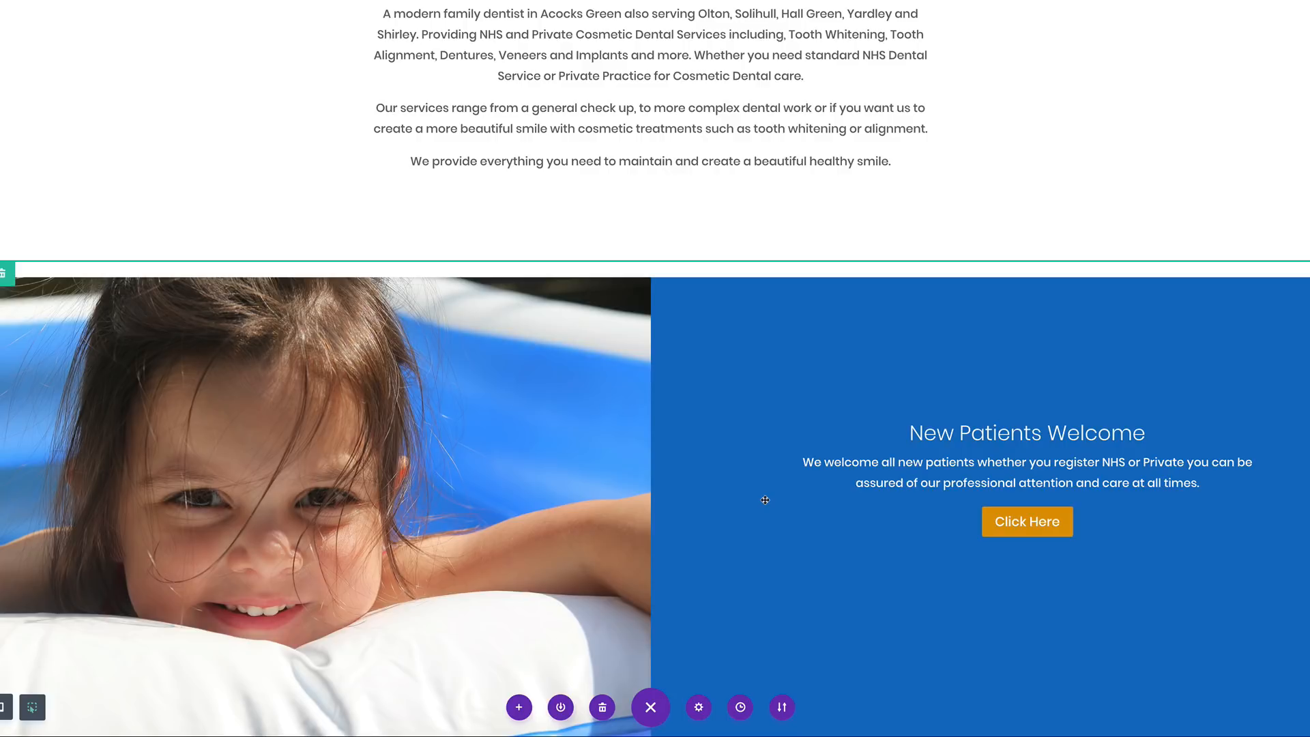
{"action": "scroll", "coordinate": [519, 435], "scroll_direction": "up", "scroll_amount": 4}
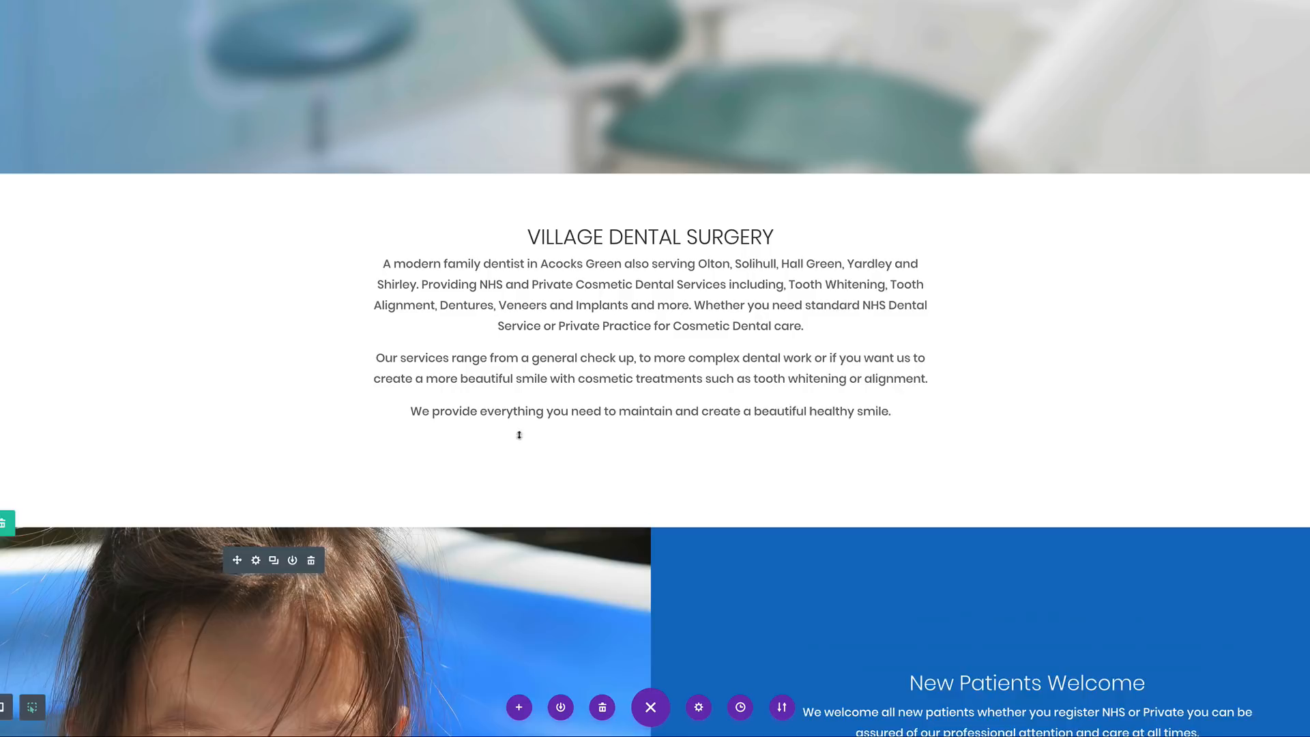
{"action": "scroll", "coordinate": [520, 435], "scroll_direction": "up", "scroll_amount": 8}
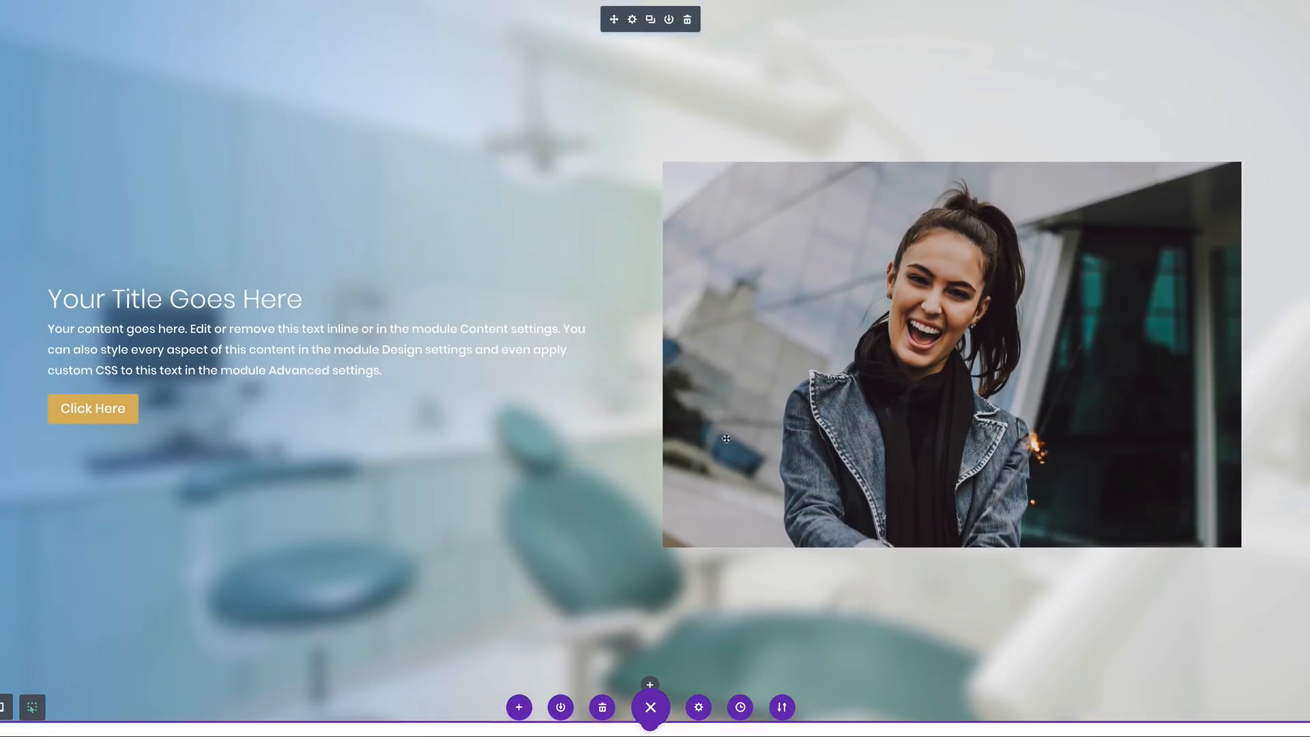
{"action": "scroll", "coordinate": [726, 438], "scroll_direction": "down", "scroll_amount": 12}
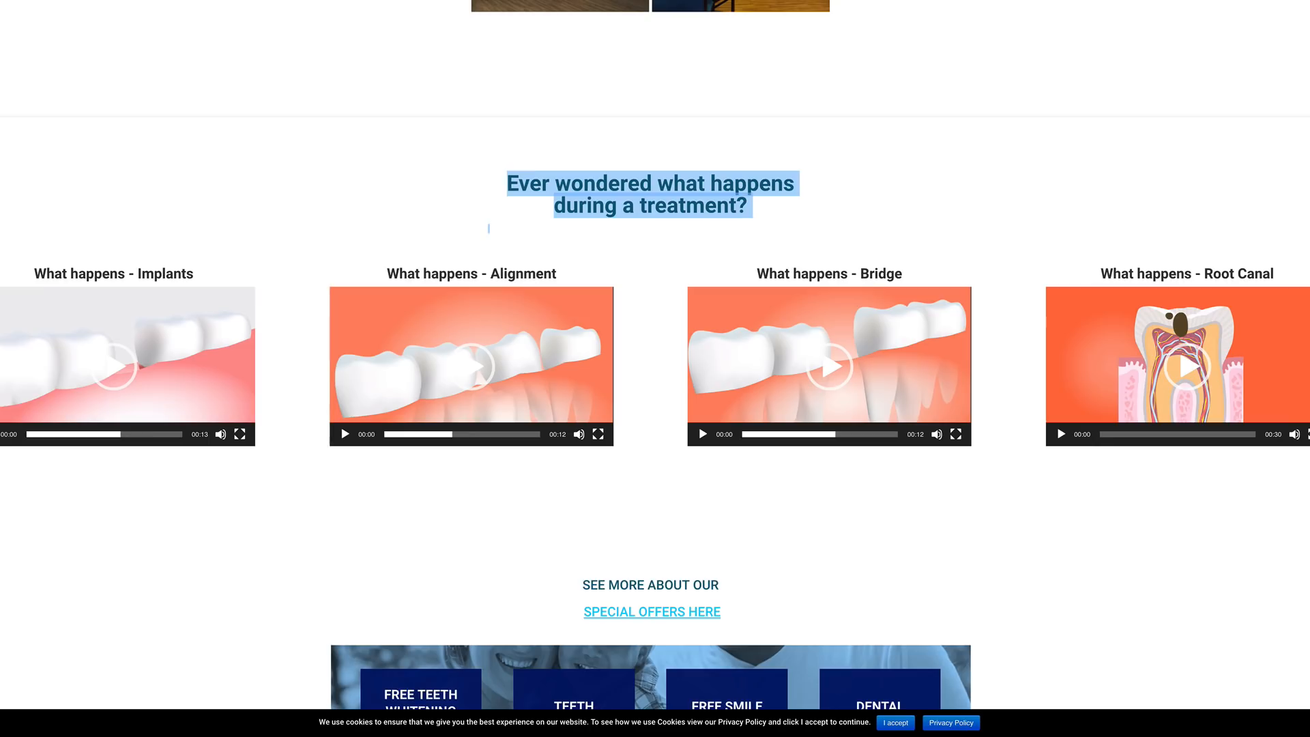
{"action": "scroll", "coordinate": [423, 416], "scroll_direction": "down", "scroll_amount": 10}
{"action": "scroll", "coordinate": [423, 417], "scroll_direction": "up", "scroll_amount": 3}
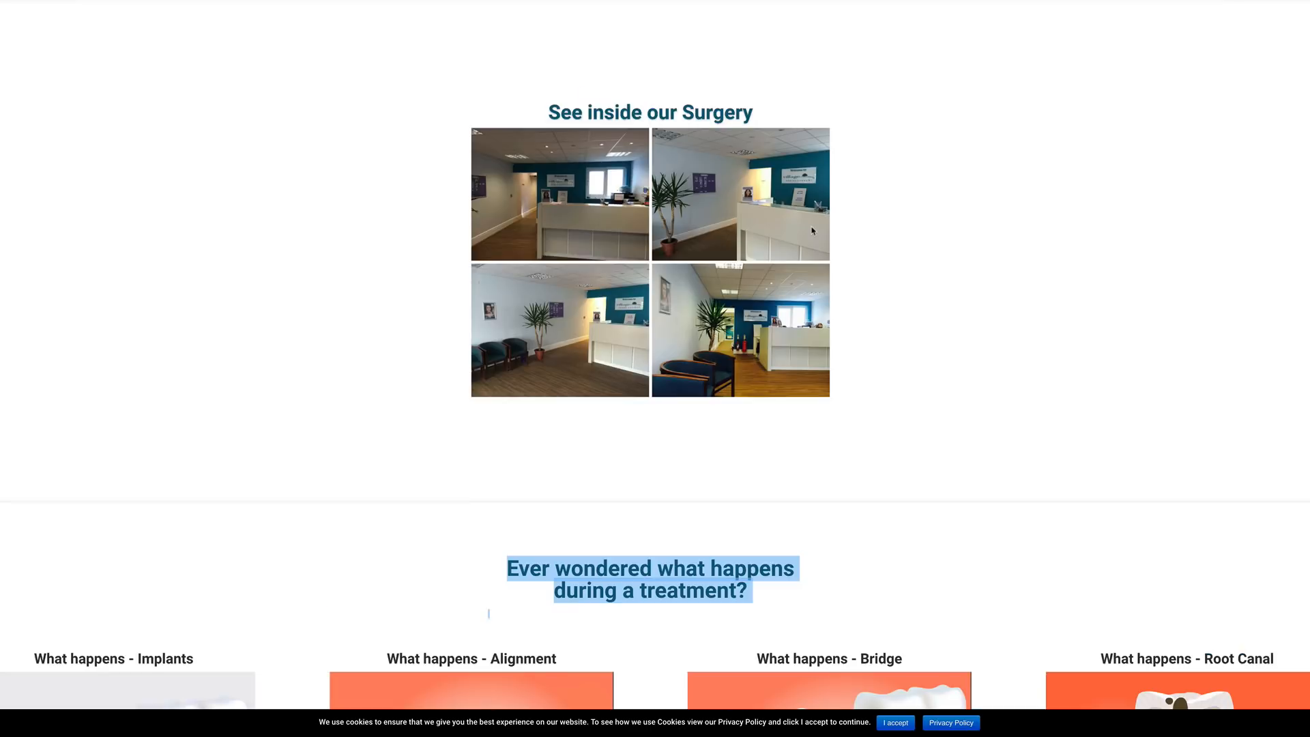
{"action": "scroll", "coordinate": [548, 232], "scroll_direction": "up", "scroll_amount": 1}
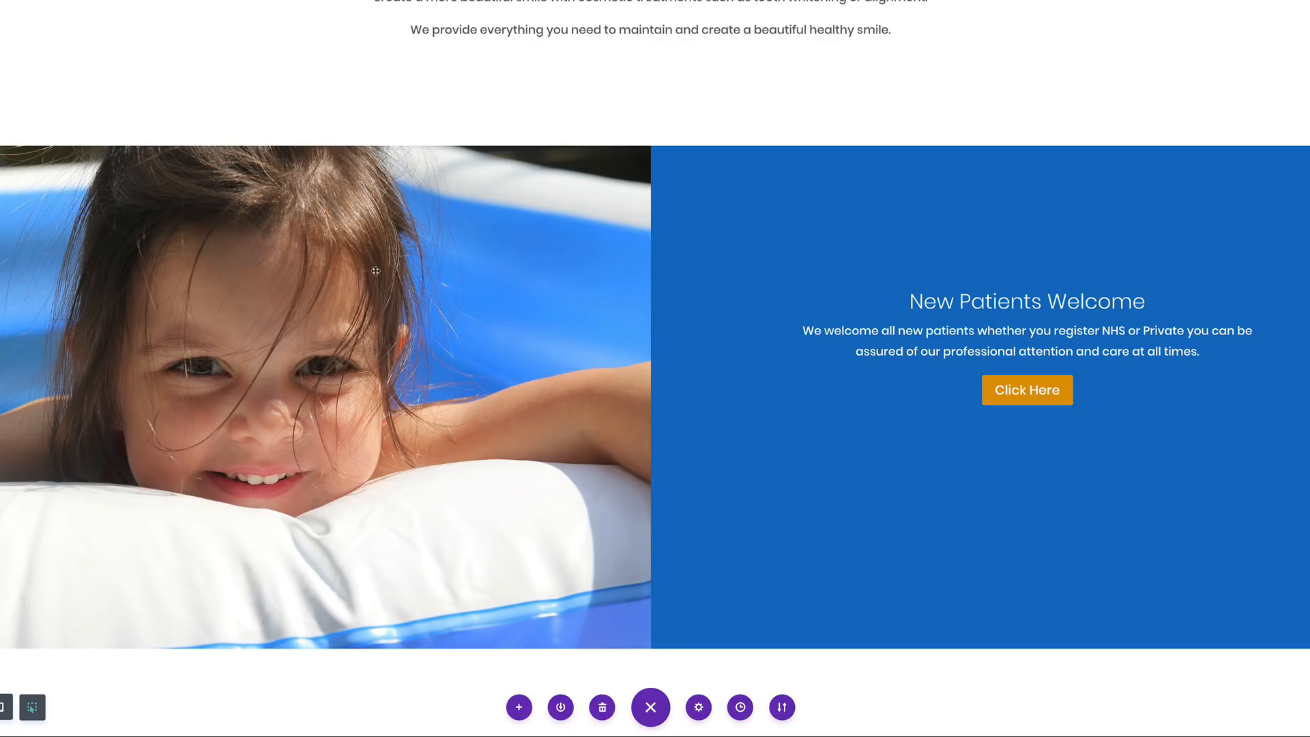
Insert a regular section with a single-column row and a Gallery module between the treatment videos and the client testimonials.
{"action": "scroll", "coordinate": [585, 227], "scroll_direction": "down", "scroll_amount": 10}
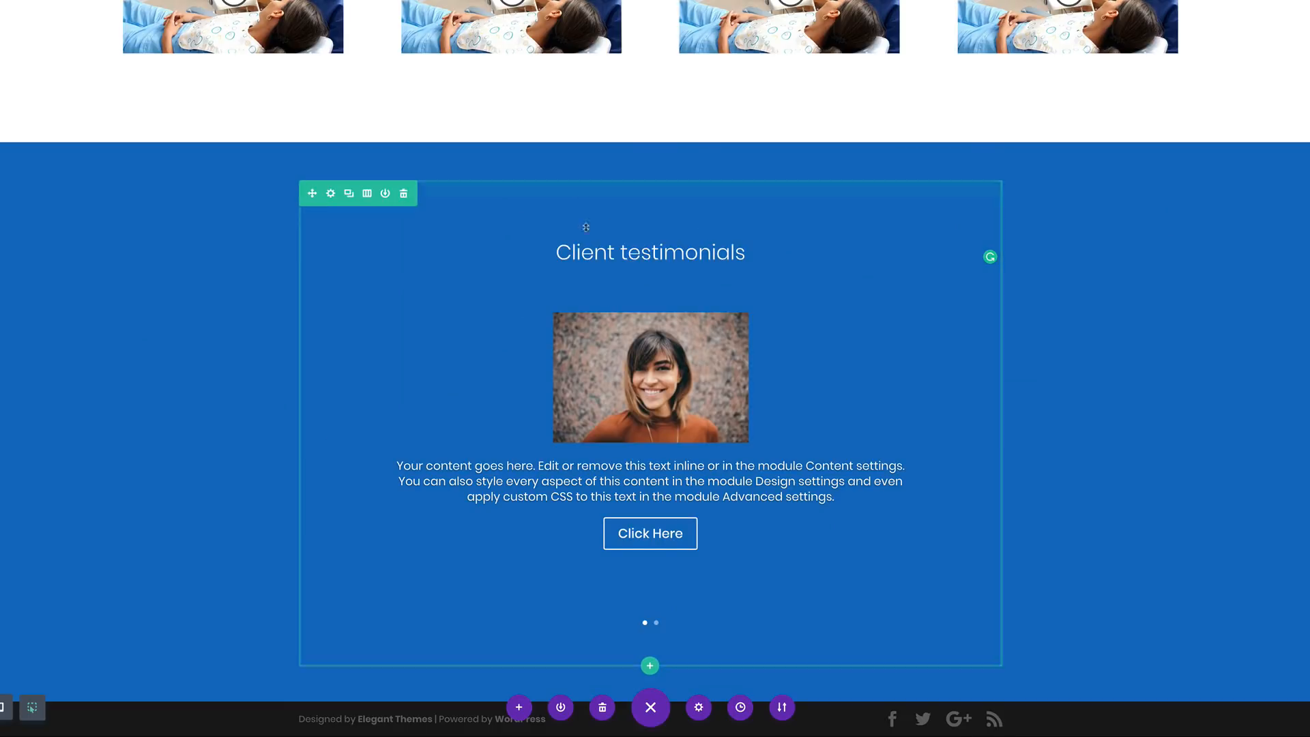
{"action": "scroll", "coordinate": [586, 227], "scroll_direction": "up", "scroll_amount": 1}
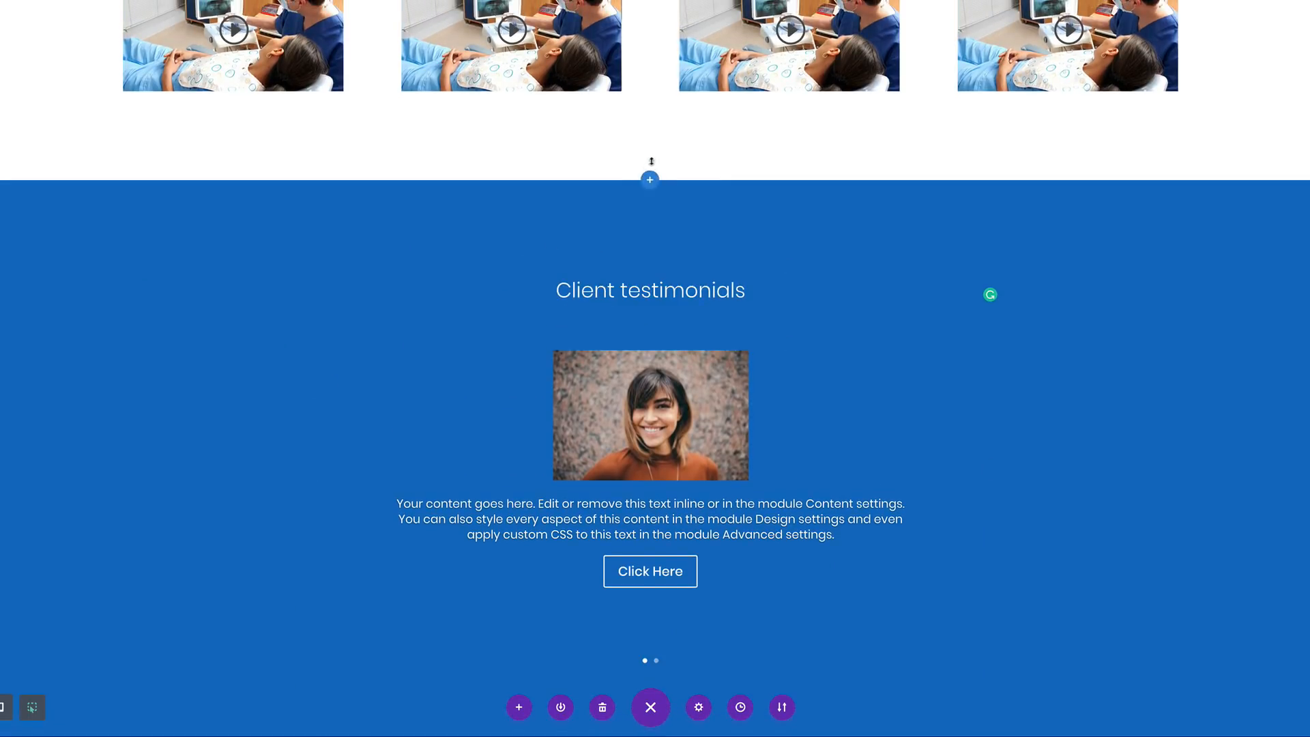
{"action": "left_click", "coordinate": [649, 181]}
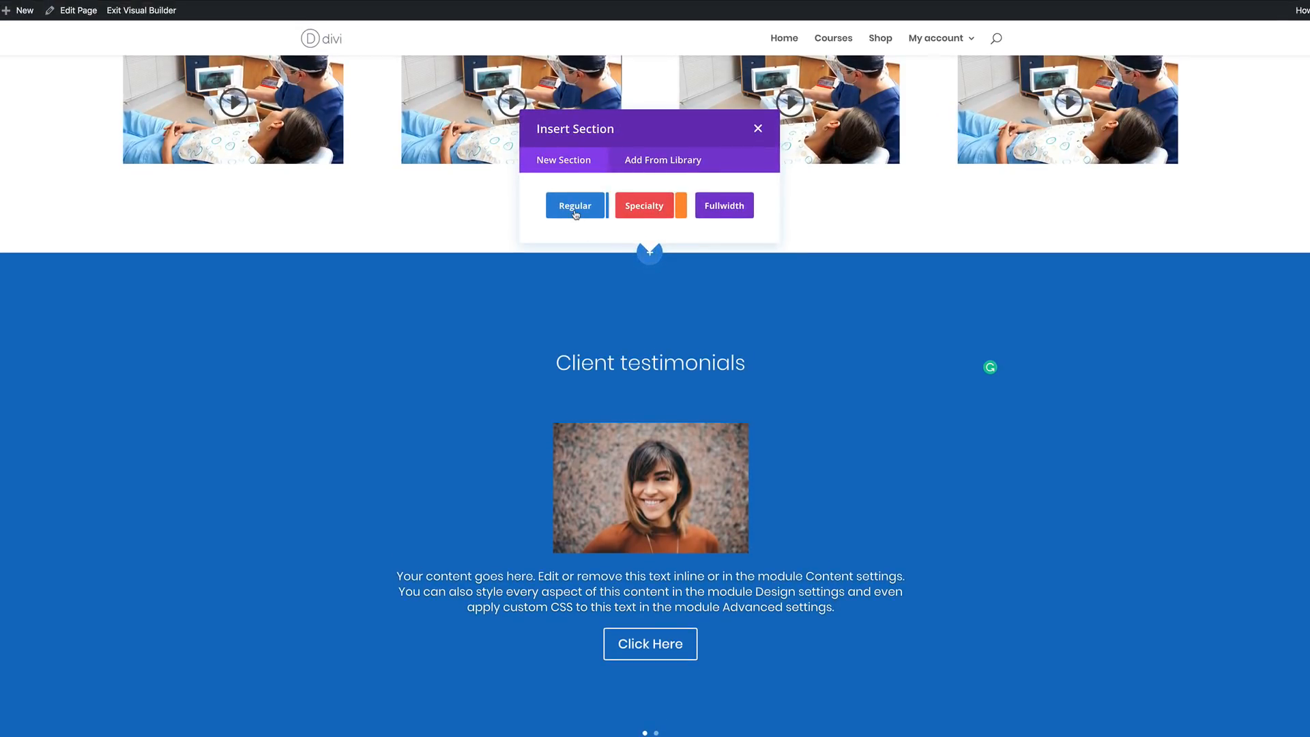
{"action": "left_click", "coordinate": [576, 207]}
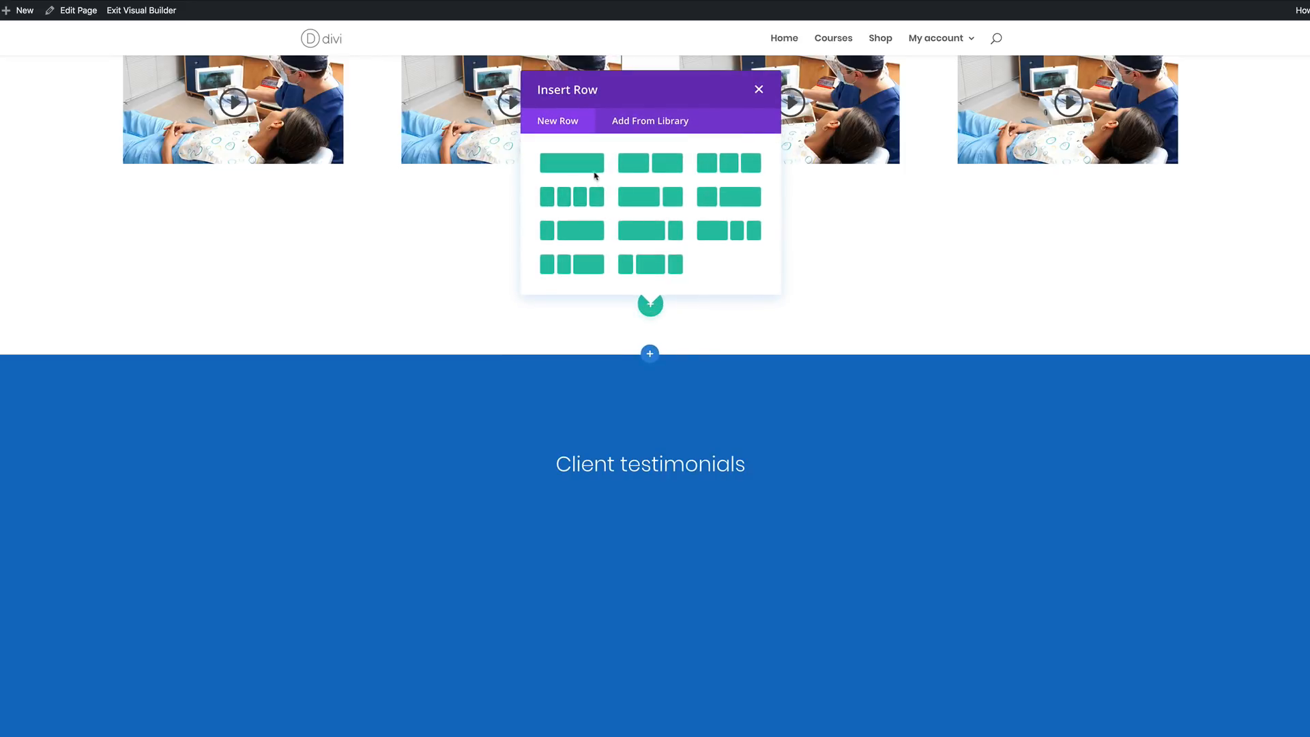
{"action": "left_click", "coordinate": [591, 164]}
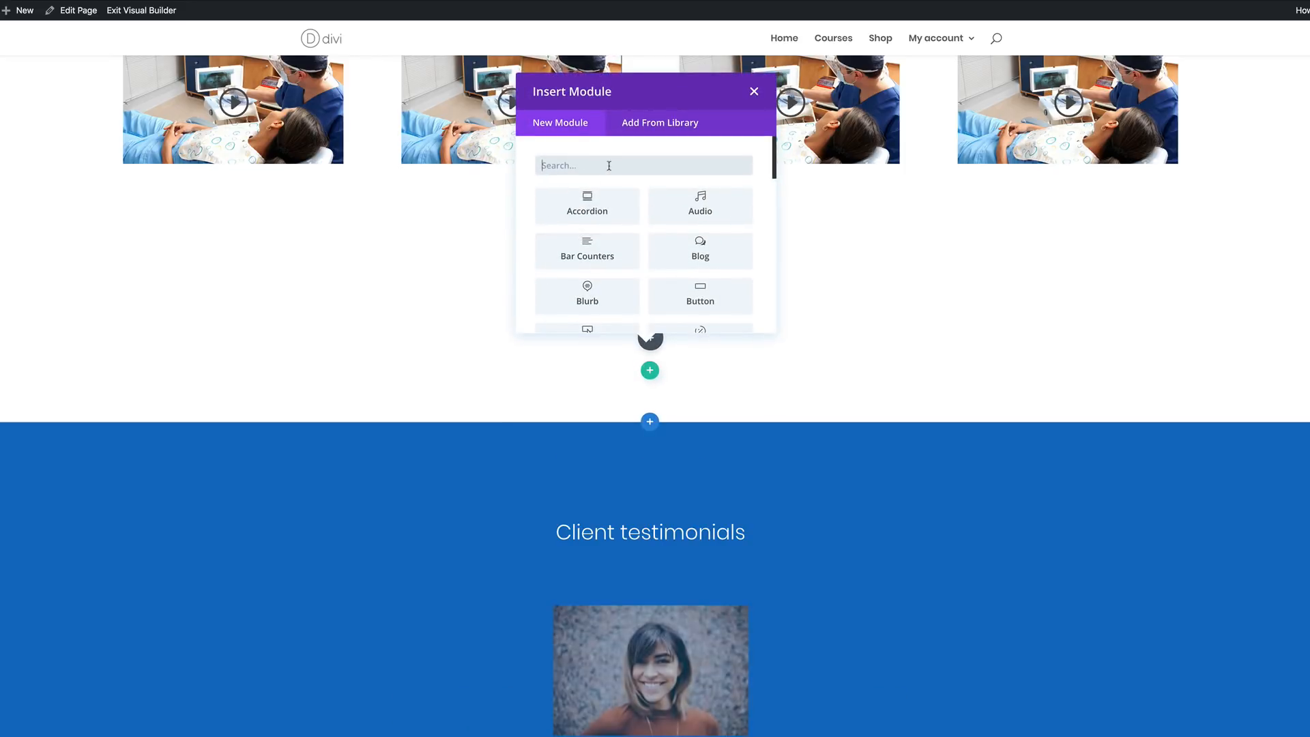
{"action": "type", "text": "galle"}
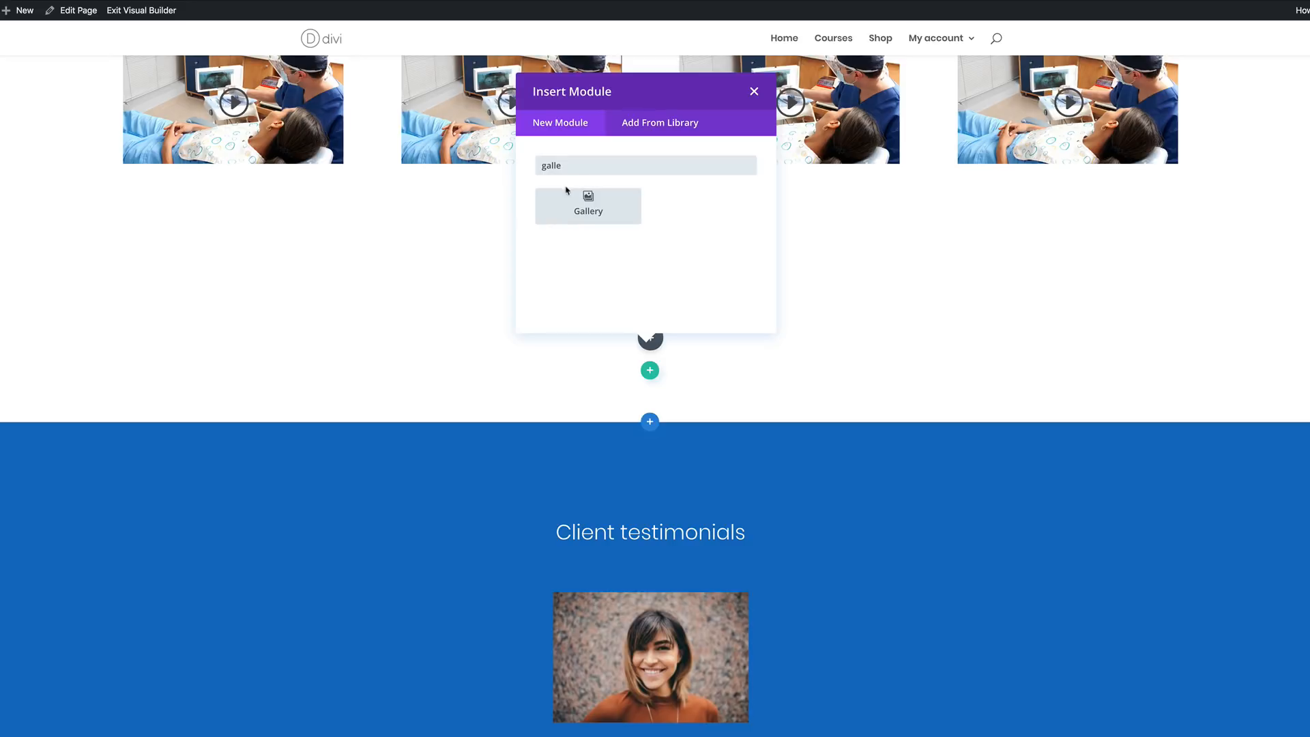
{"action": "left_click", "coordinate": [566, 190]}
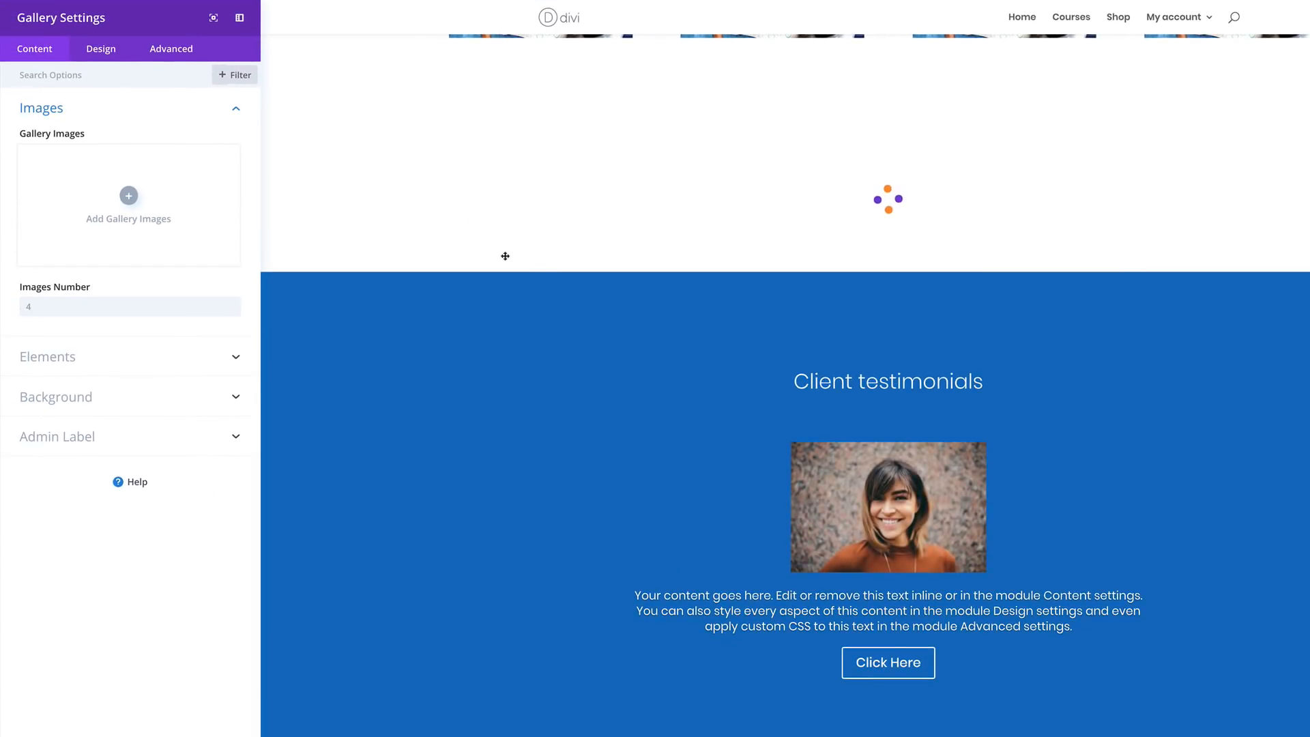
Add four media library images to the gallery: the equipment room, the black dental chair, the two-chair surgery and the doctor in blue scrubs.
{"action": "left_click", "coordinate": [129, 196]}
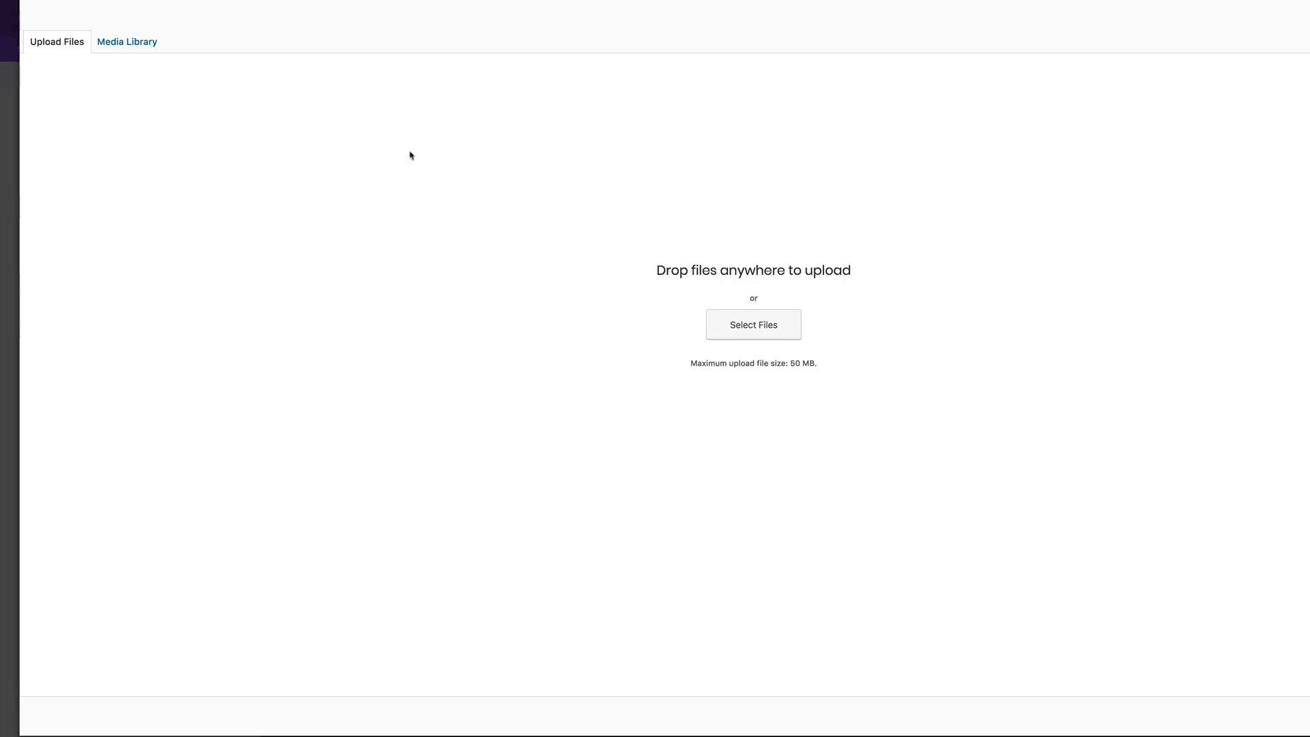
{"action": "left_click", "coordinate": [128, 43]}
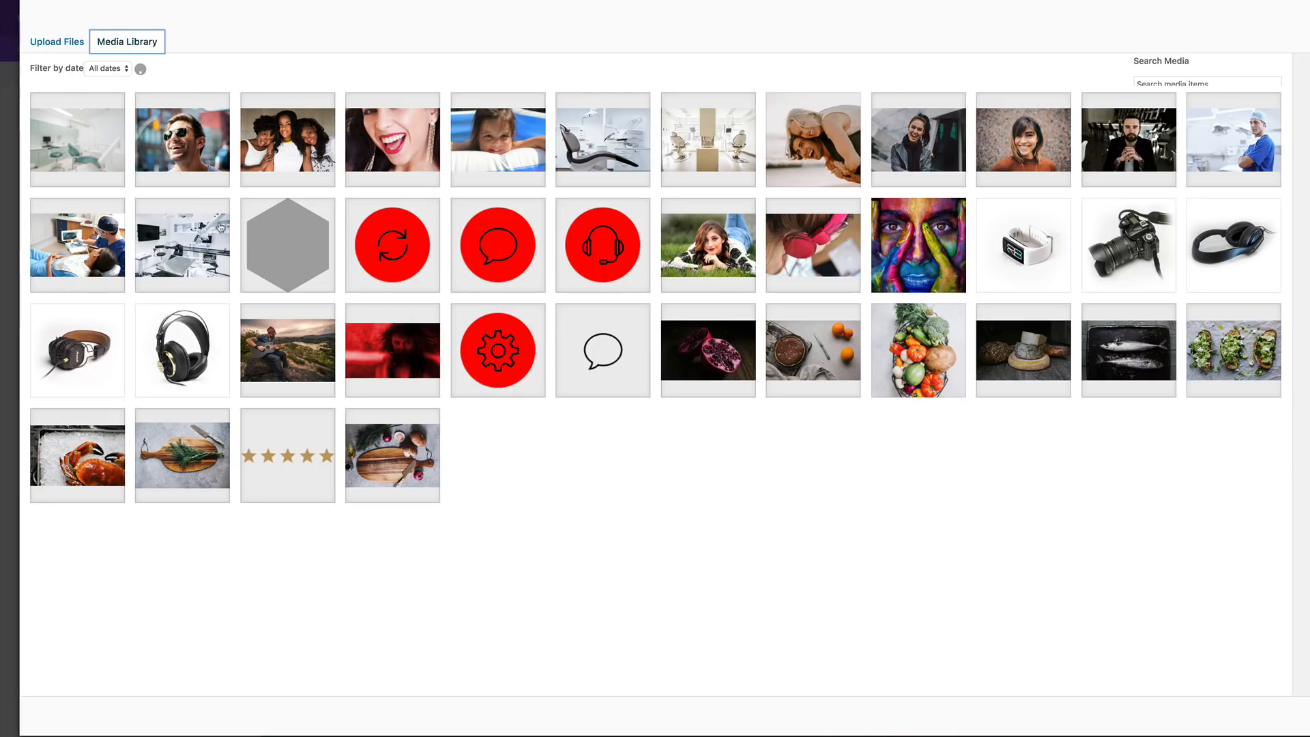
{"action": "left_click", "coordinate": [199, 233]}
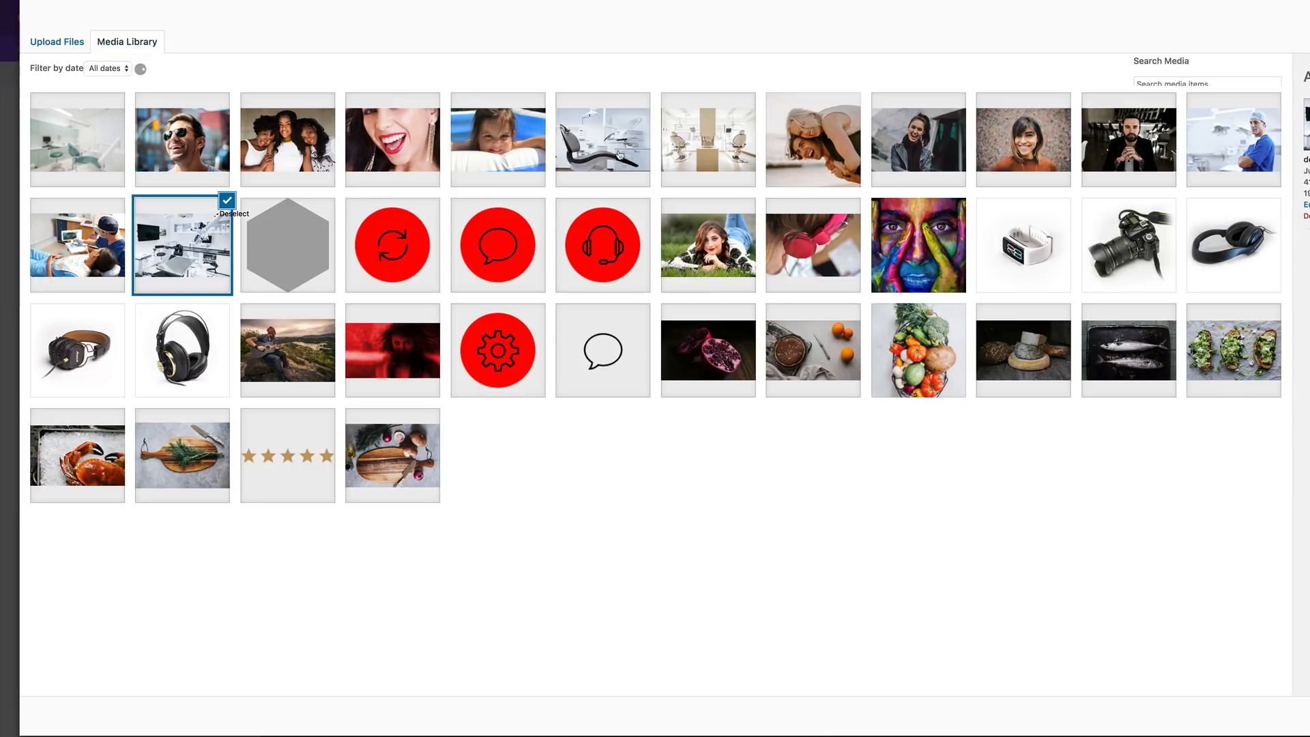
{"action": "left_click", "coordinate": [620, 155]}
{"action": "left_click", "coordinate": [724, 153]}
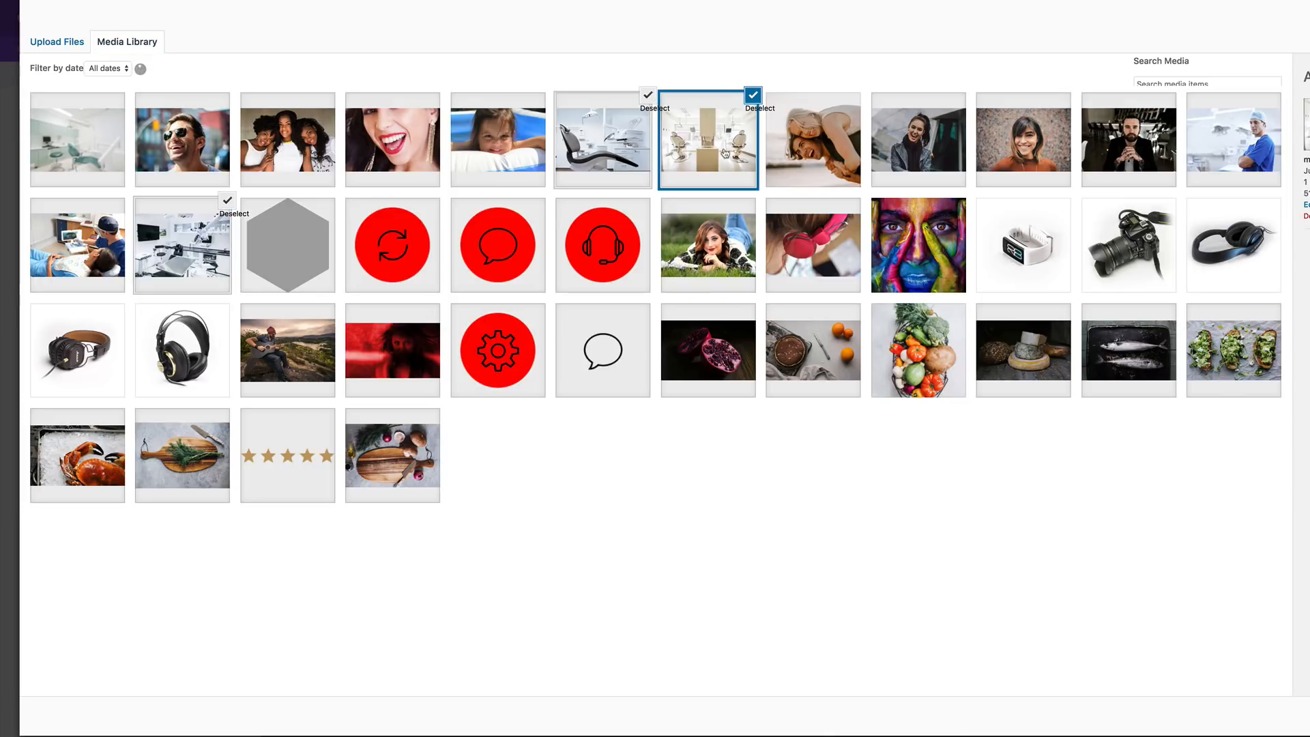
{"action": "left_click", "coordinate": [1228, 155]}
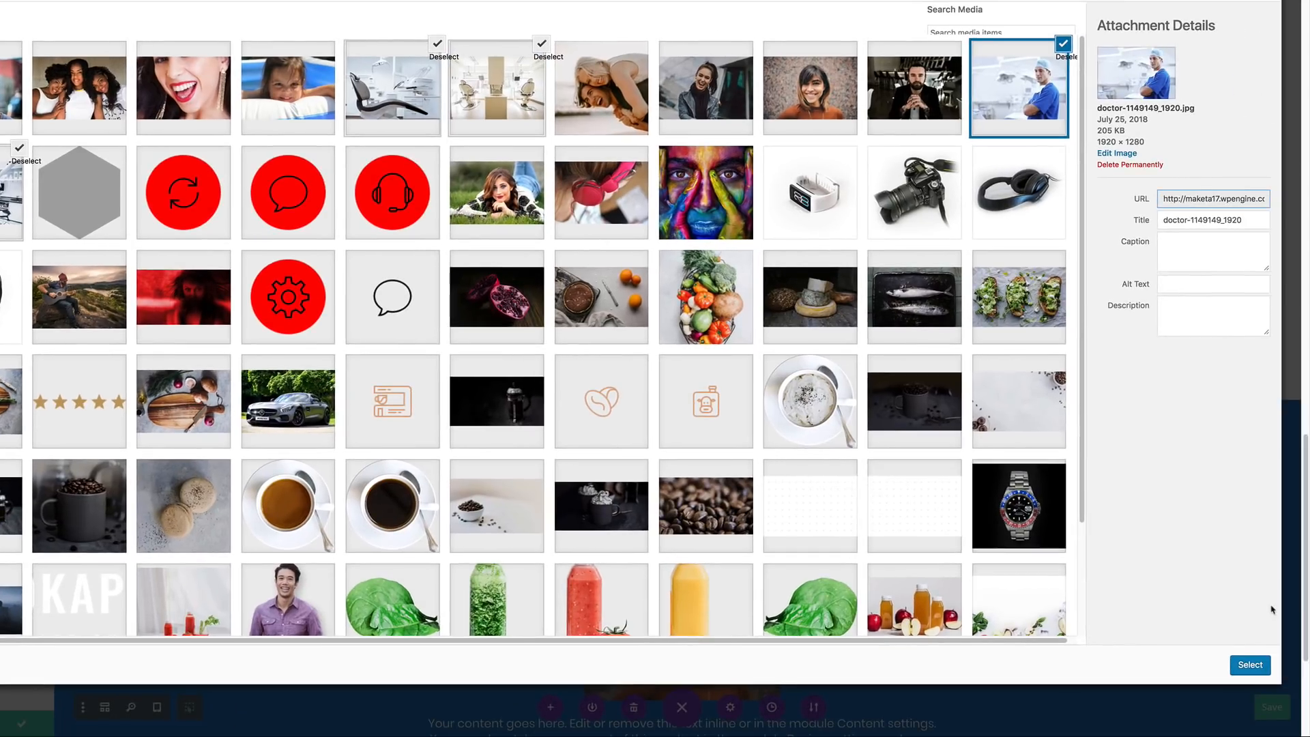
{"action": "left_click", "coordinate": [1260, 672]}
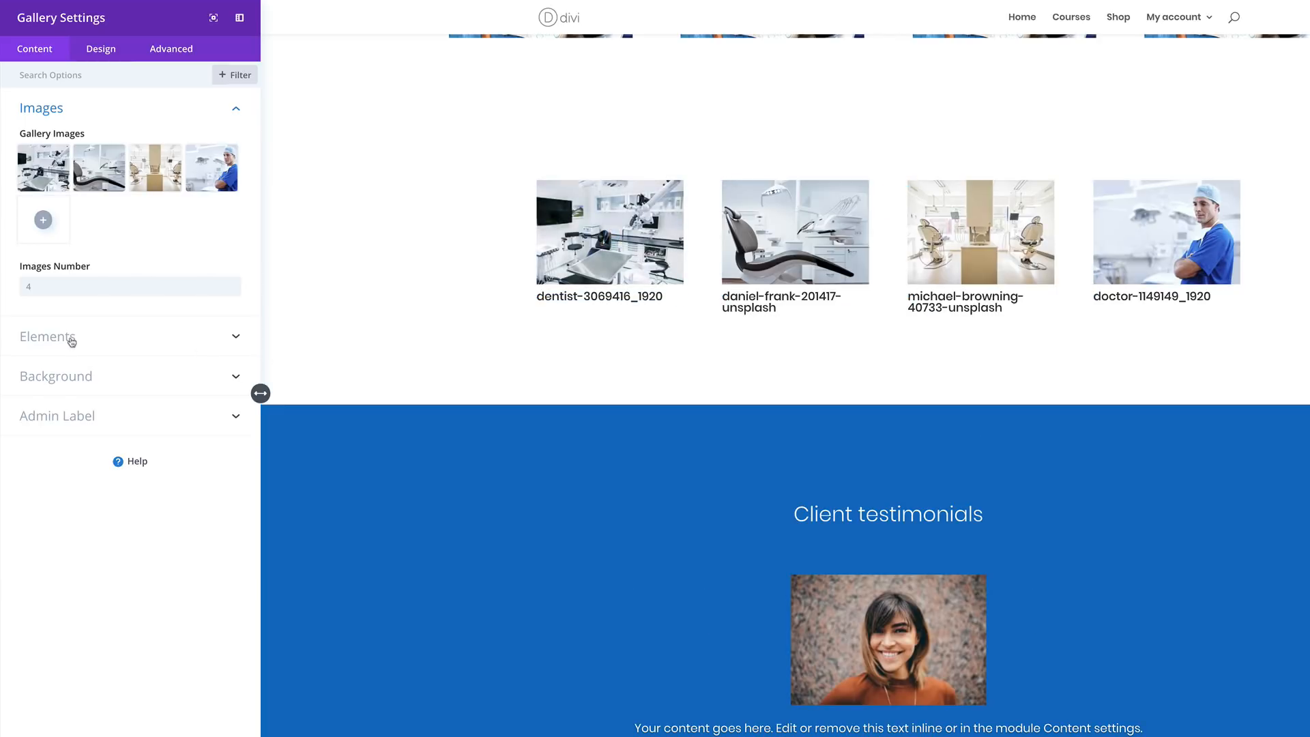
Turn off the gallery's titles and captions and its pagination.
{"action": "left_click", "coordinate": [72, 341]}
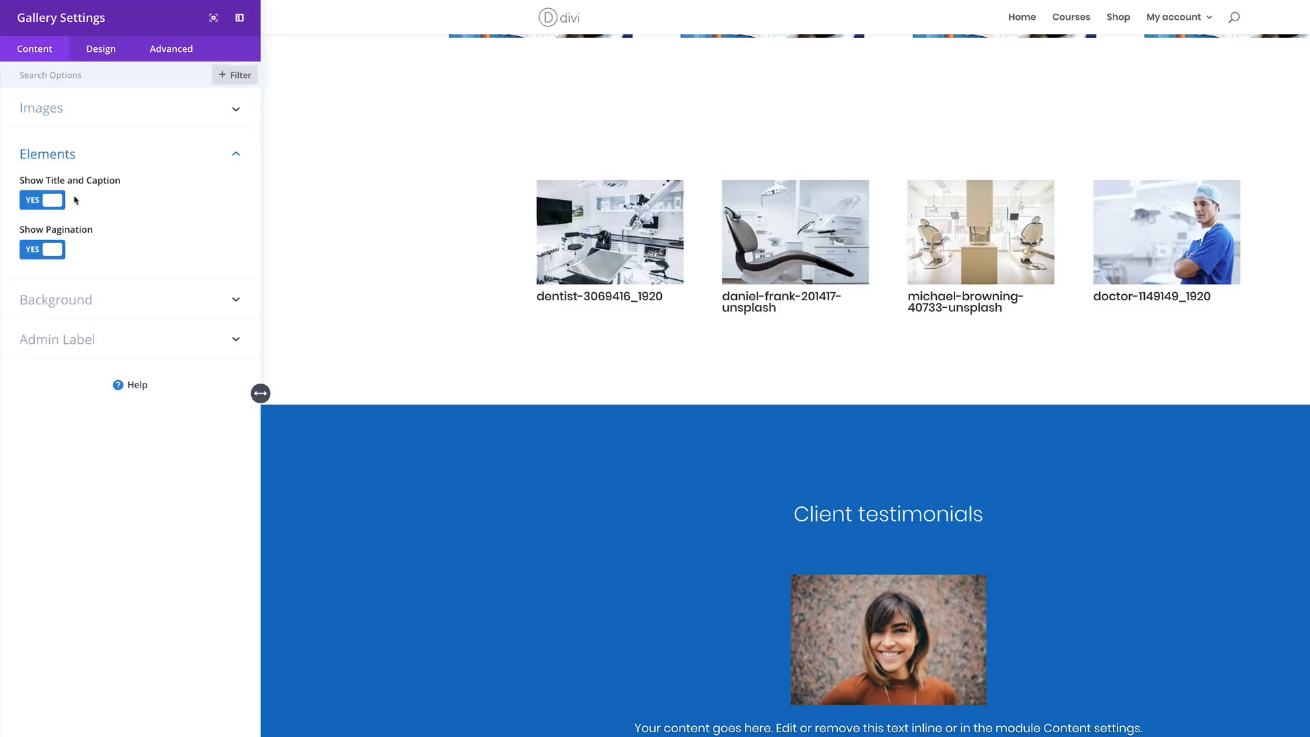
{"action": "left_click", "coordinate": [29, 201]}
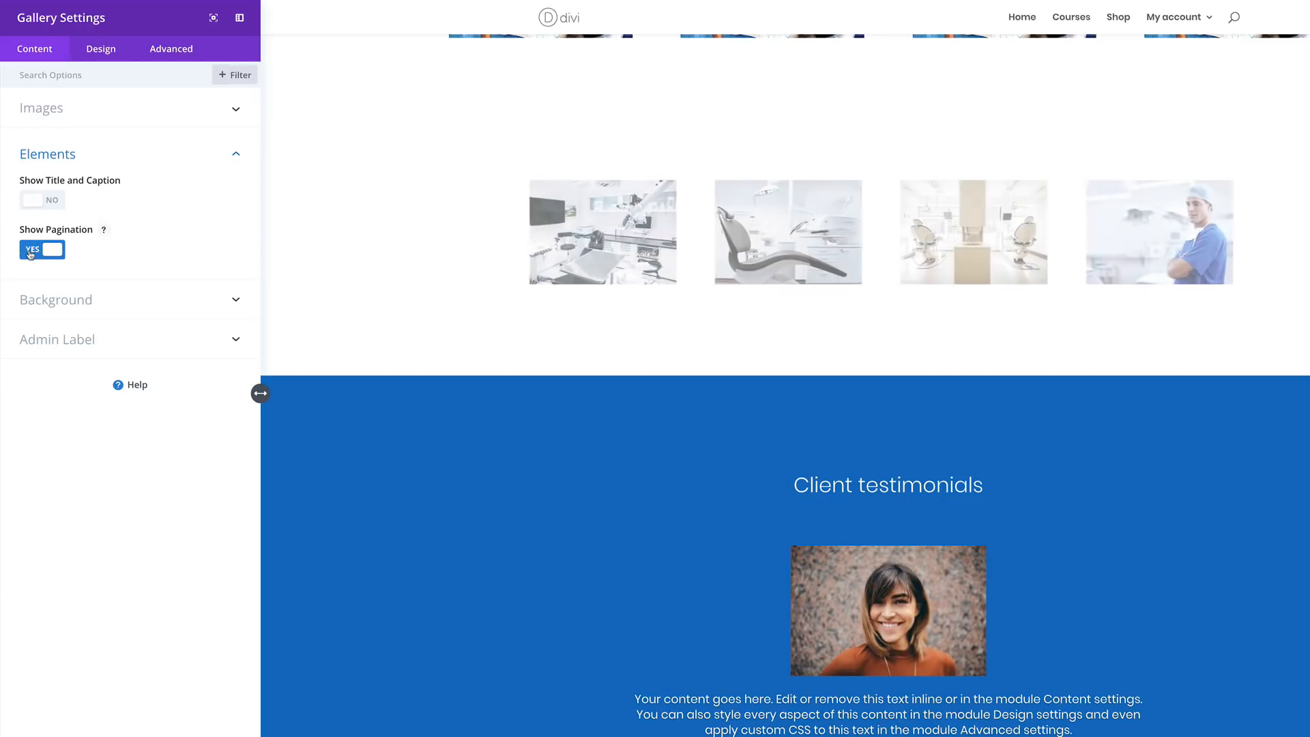
{"action": "left_click", "coordinate": [30, 250]}
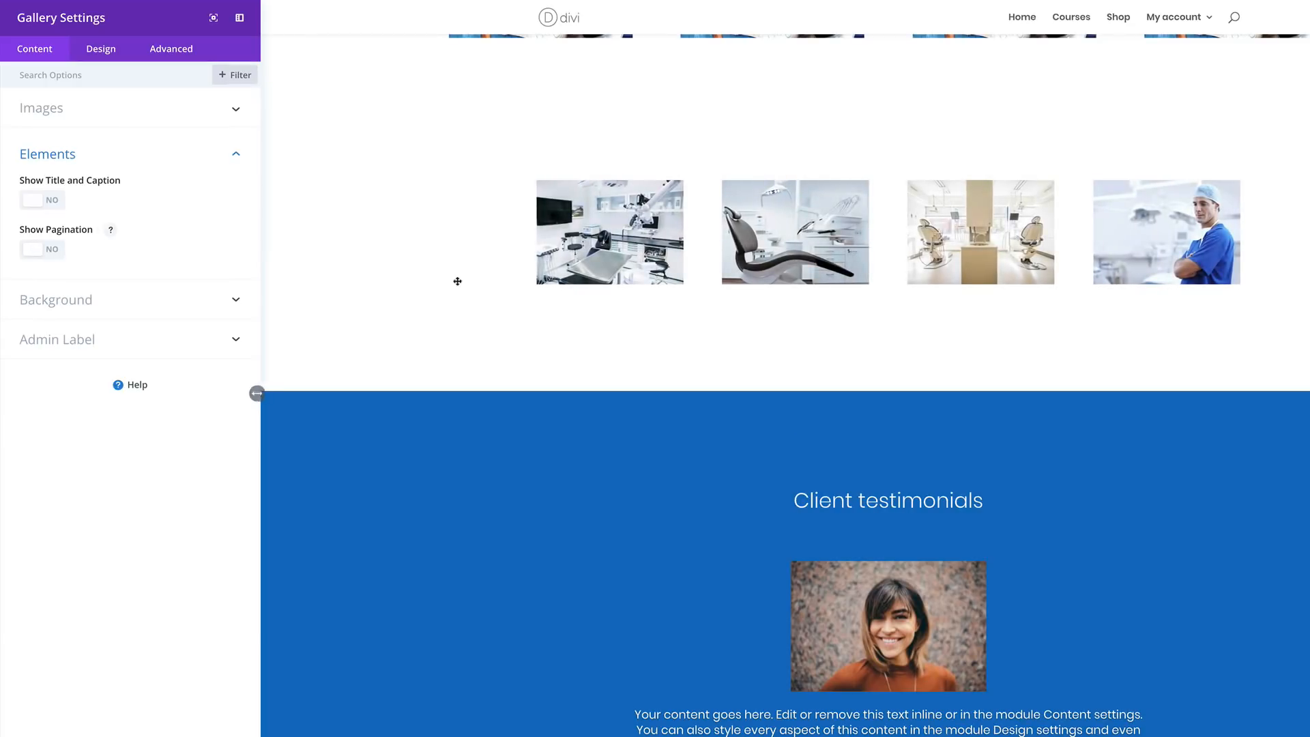
{"action": "scroll", "coordinate": [469, 323], "scroll_direction": "up", "scroll_amount": 3}
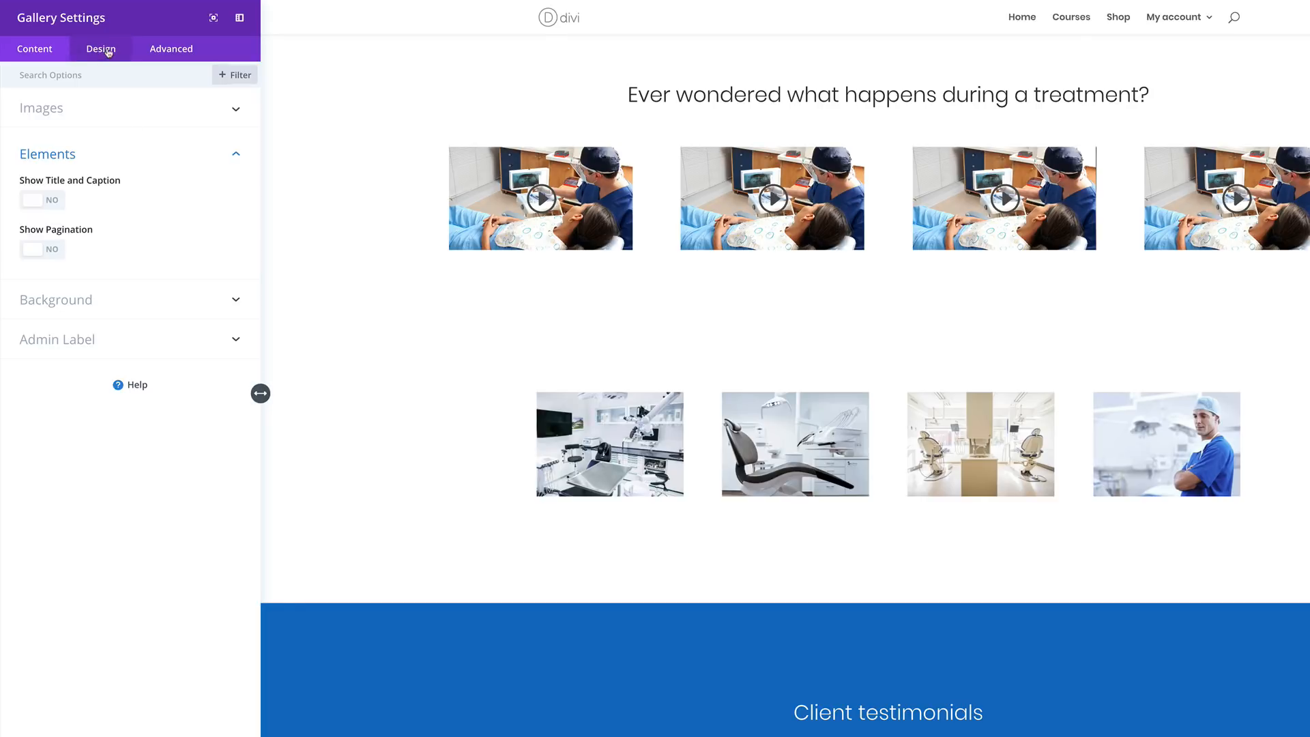
Try the gallery's Slider layout, advance it by one image, and return the layout to Grid.
{"action": "left_click", "coordinate": [107, 52]}
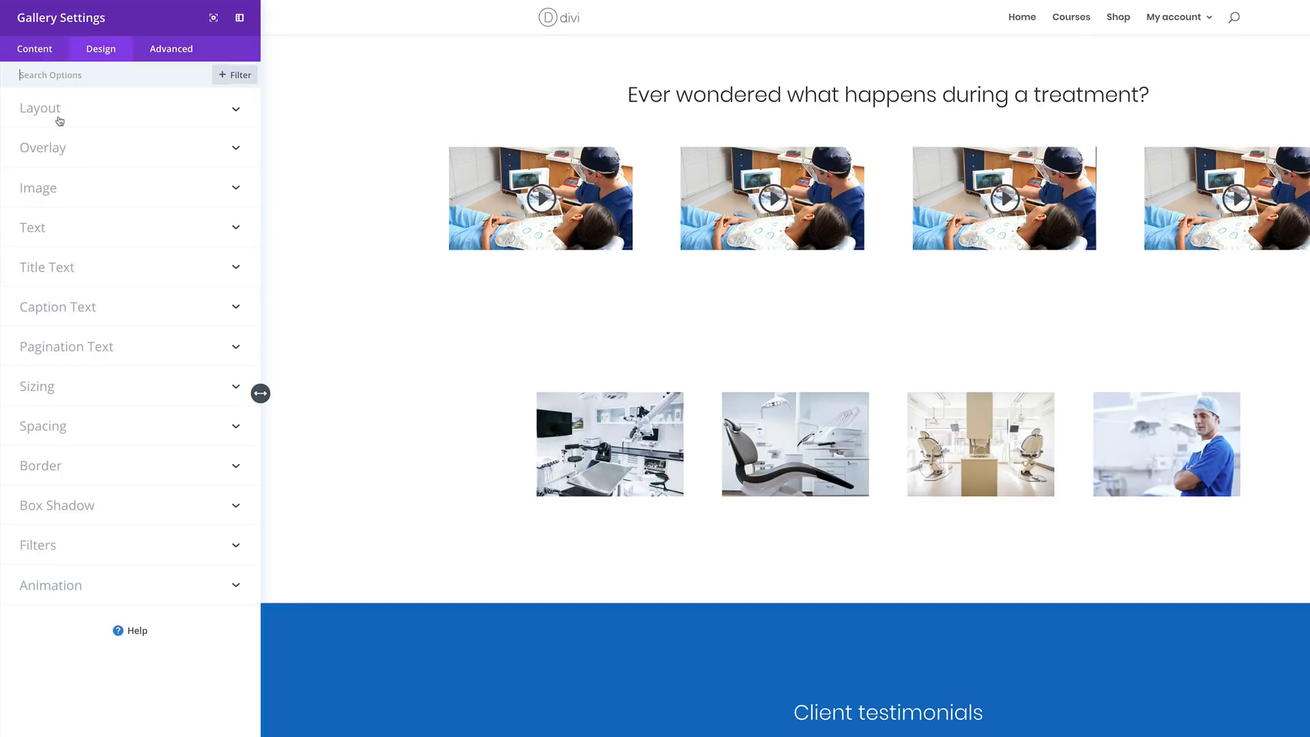
{"action": "left_click", "coordinate": [58, 116]}
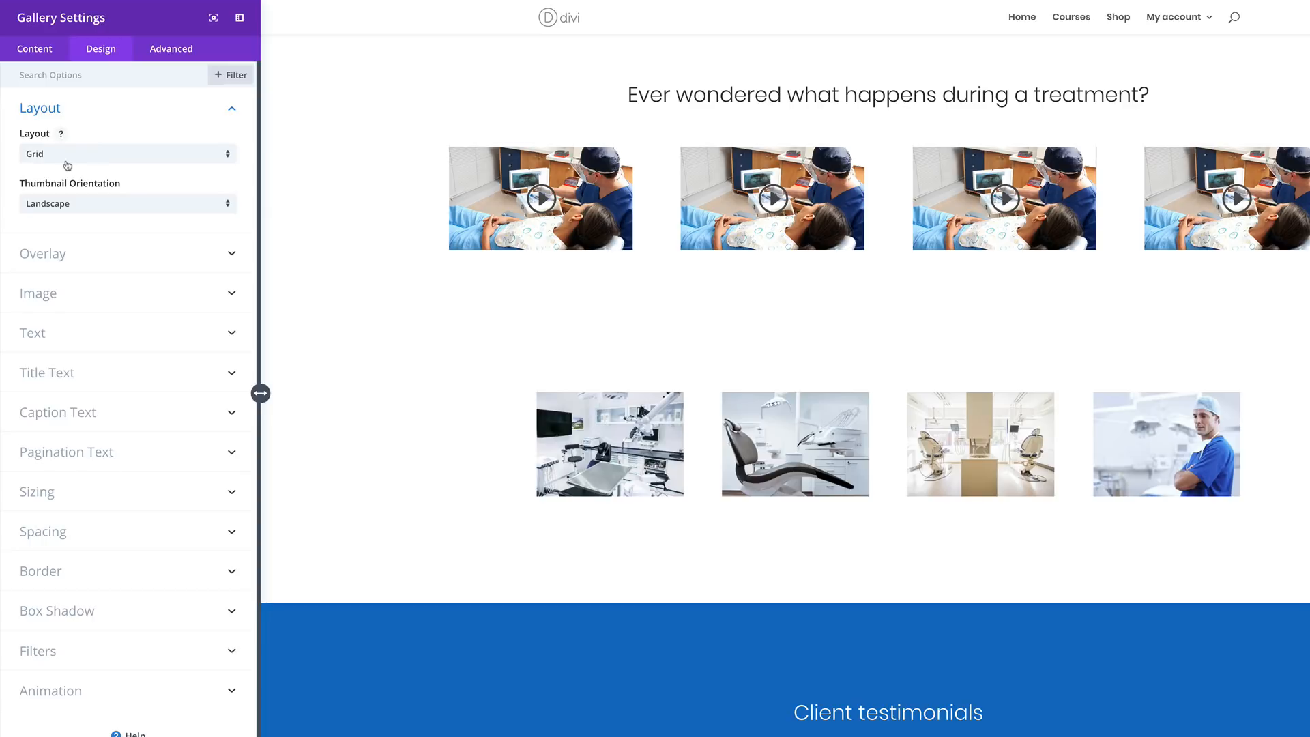
{"action": "left_click", "coordinate": [126, 160]}
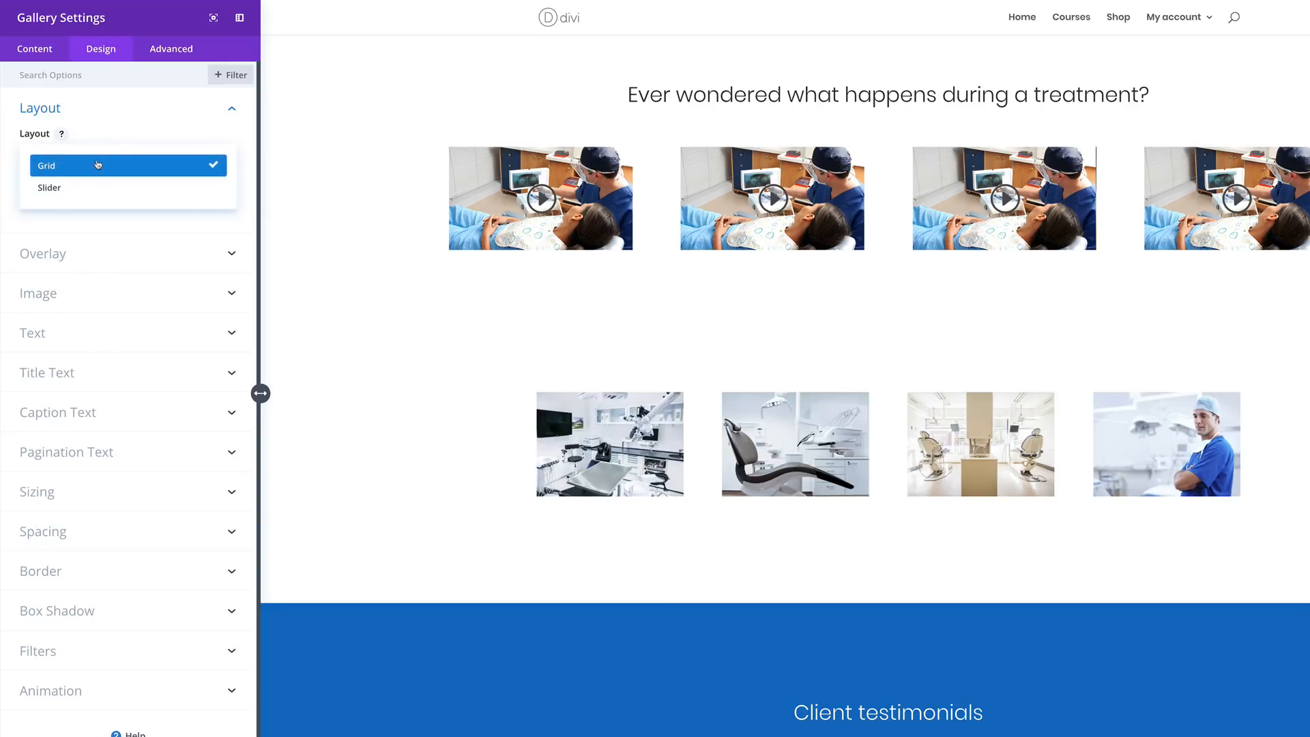
{"action": "left_click", "coordinate": [142, 196]}
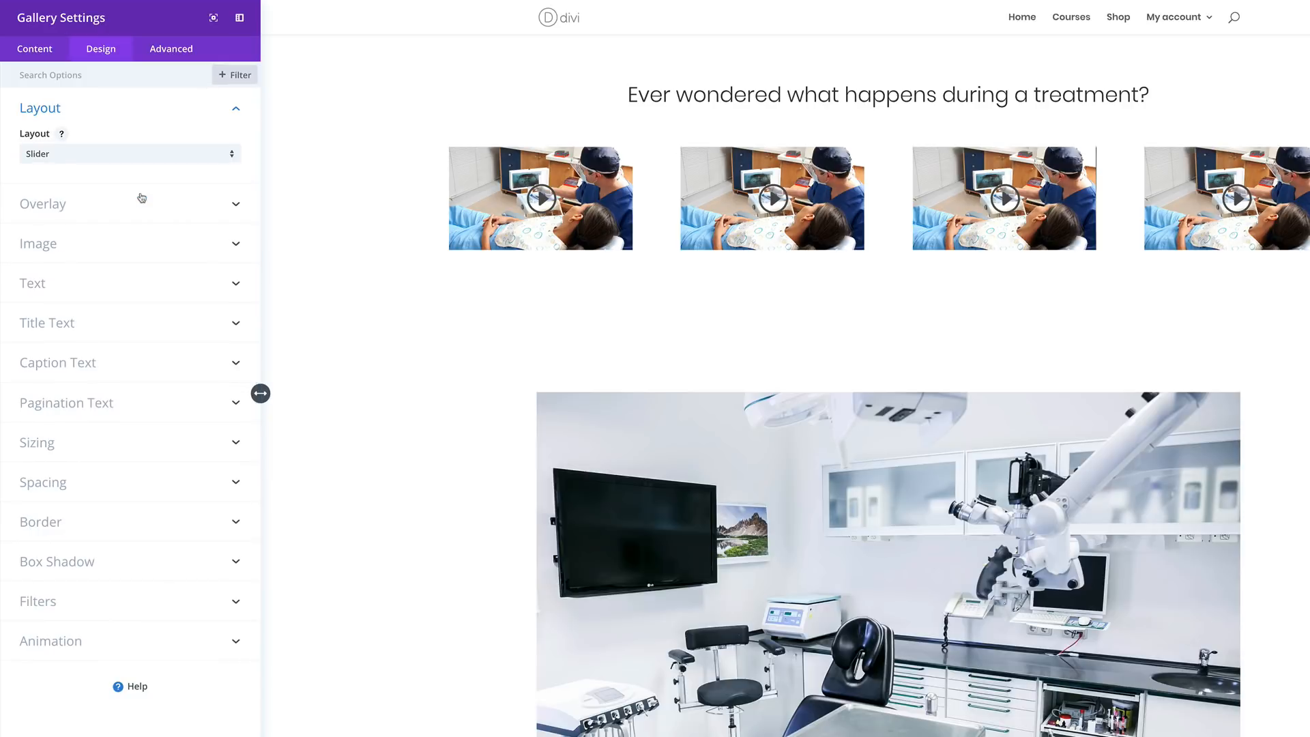
{"action": "scroll", "coordinate": [645, 510], "scroll_direction": "down", "scroll_amount": 4}
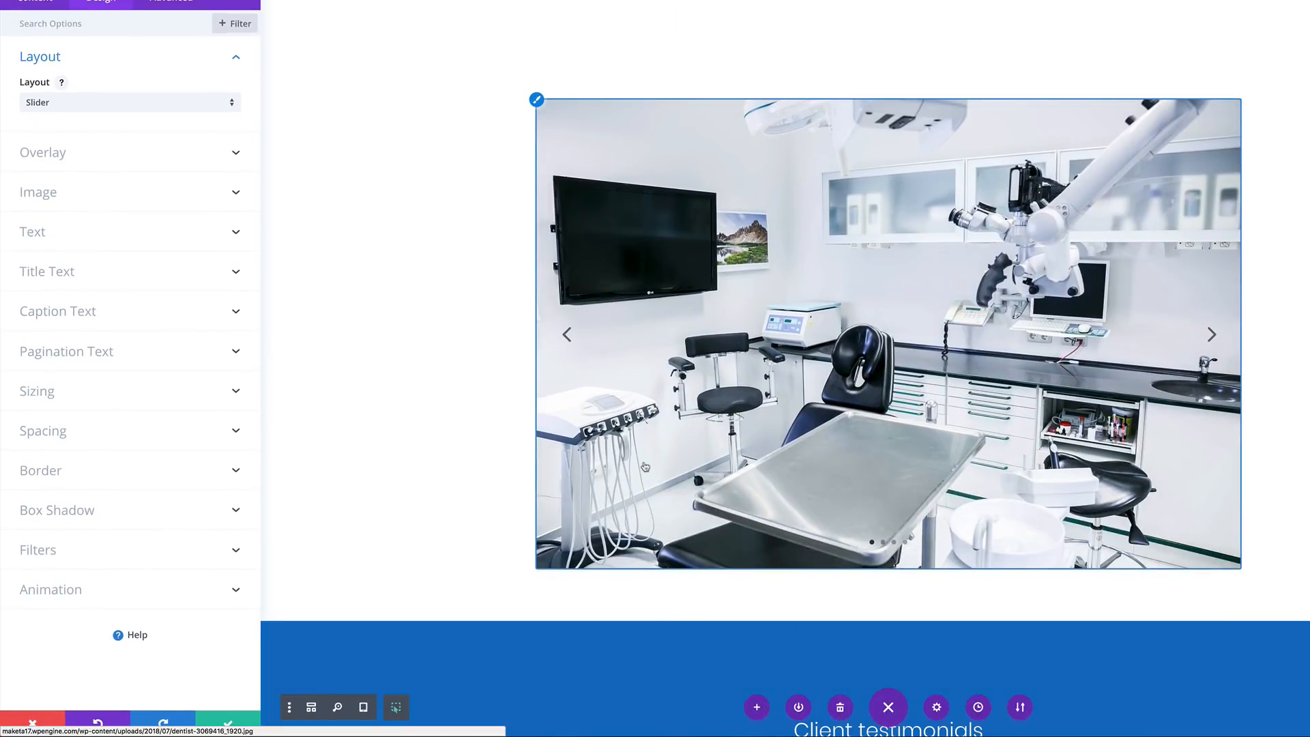
{"action": "left_click", "coordinate": [1212, 340]}
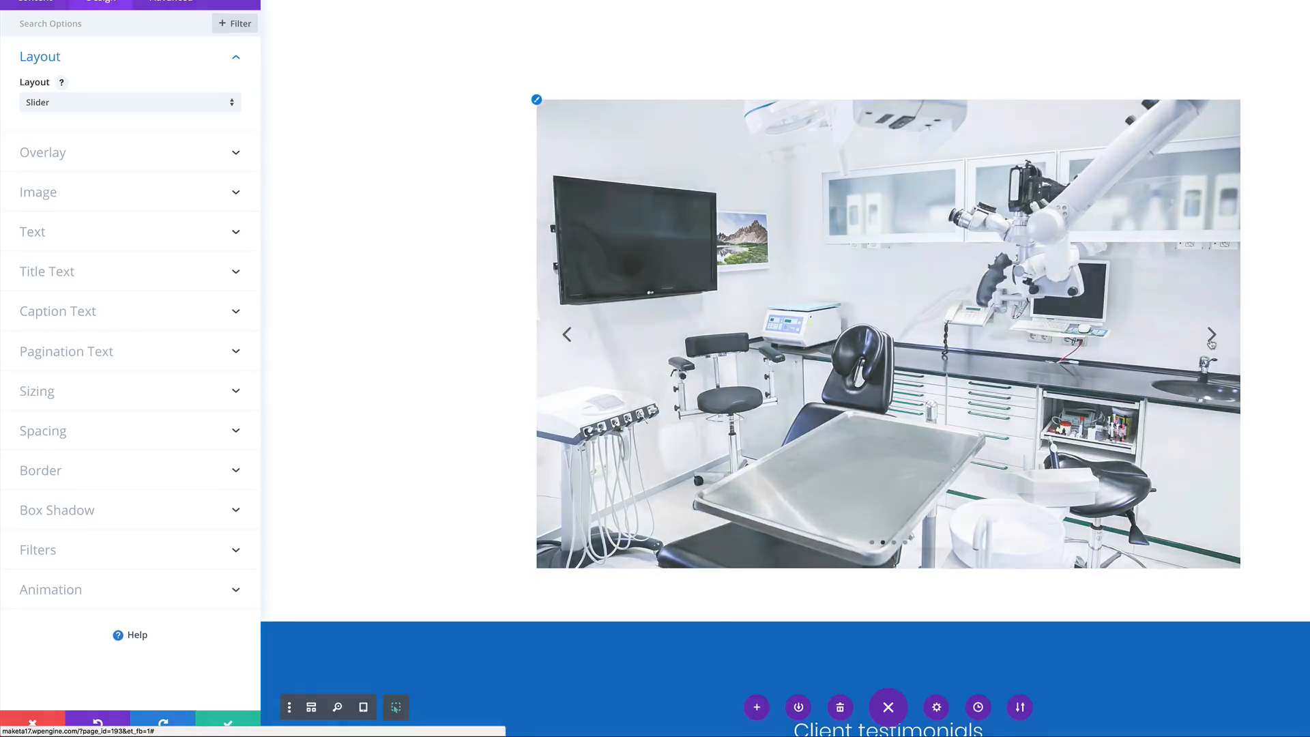
{"action": "left_click", "coordinate": [128, 103]}
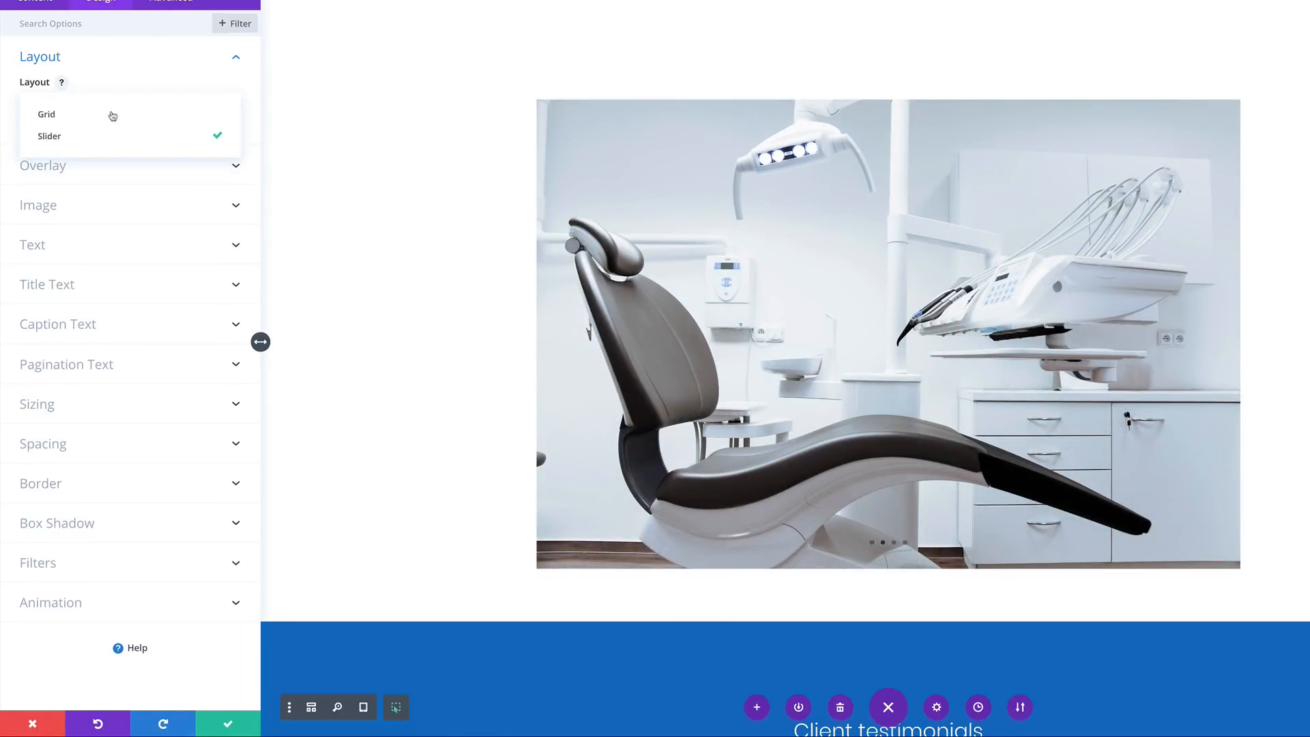
{"action": "left_click", "coordinate": [109, 113]}
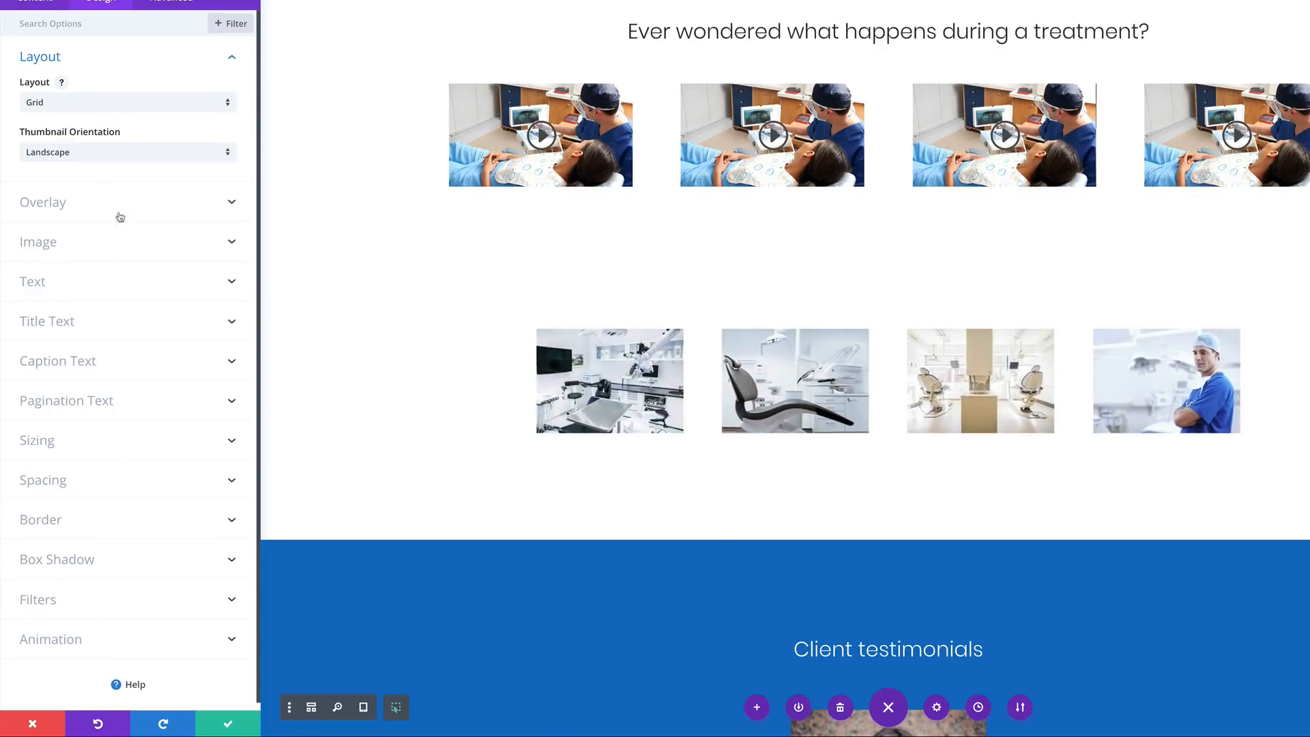
Look over the gallery's image styling options and save the gallery module.
{"action": "left_click", "coordinate": [64, 246]}
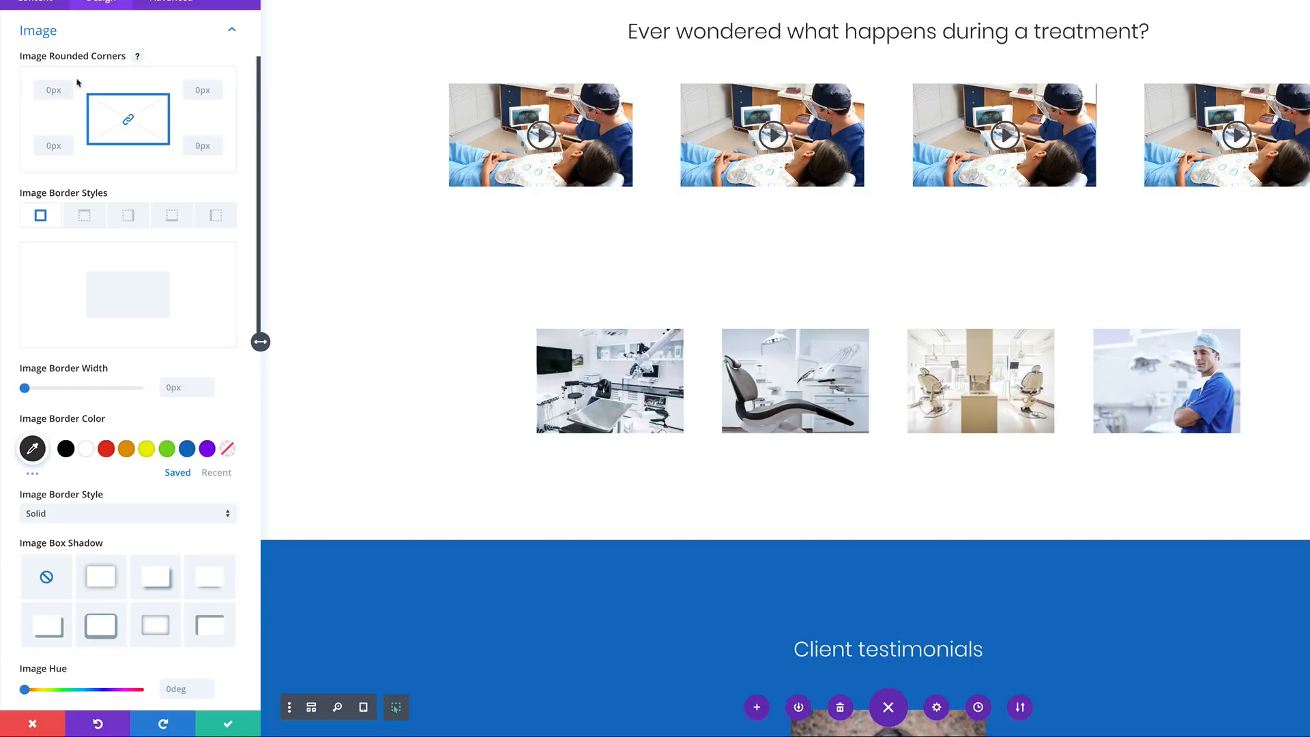
{"action": "left_click", "coordinate": [97, 31]}
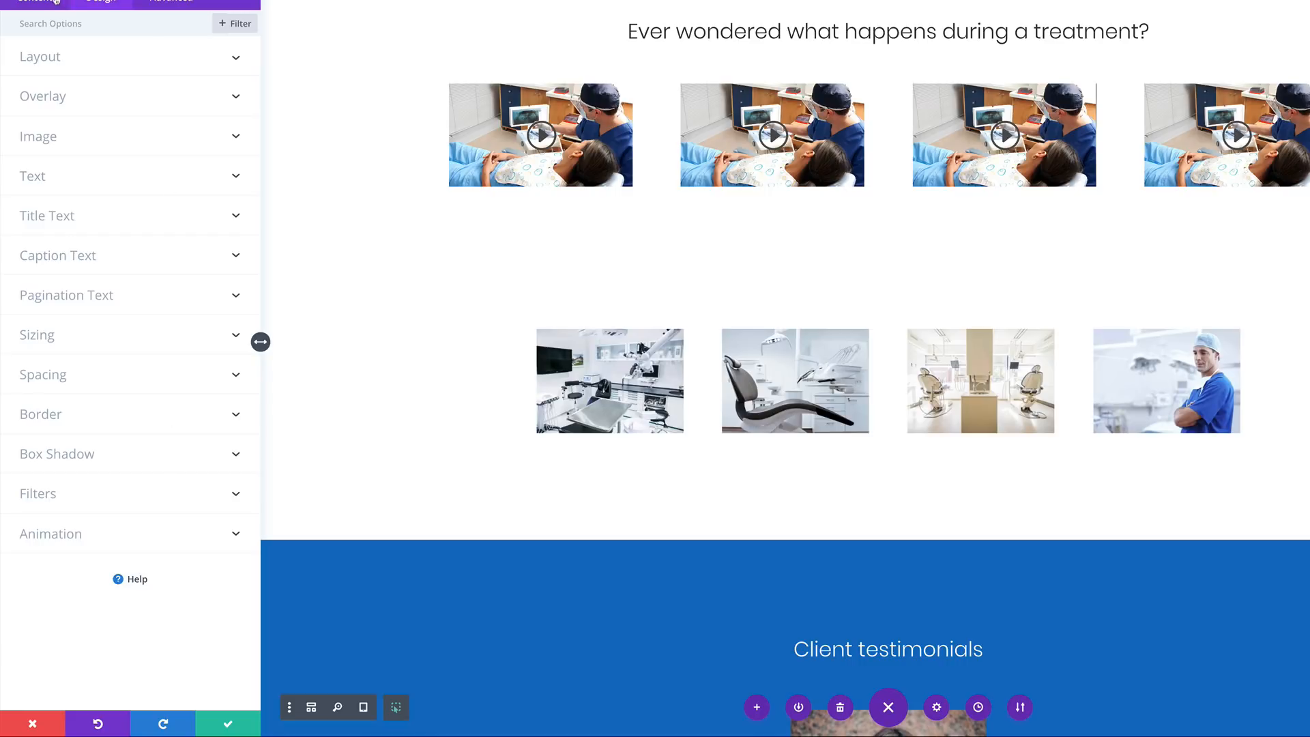
{"action": "left_click", "coordinate": [227, 728]}
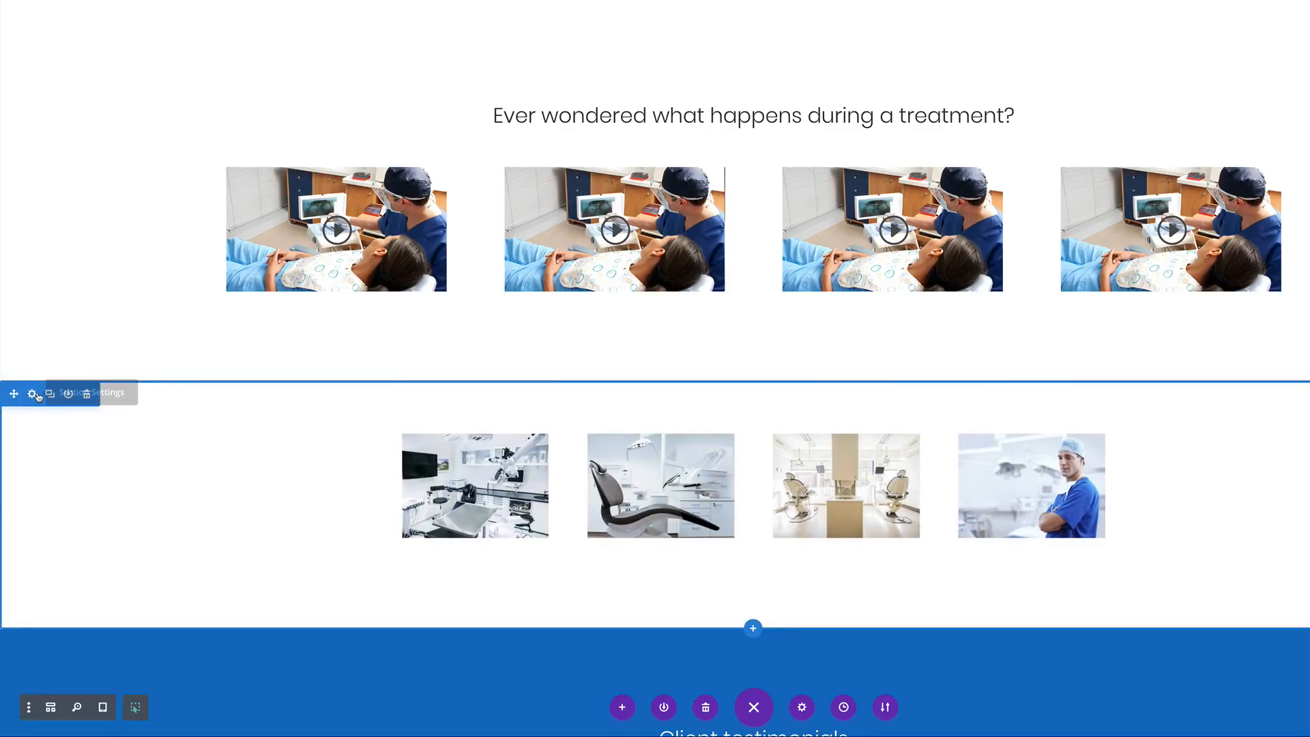
Give the gallery section a light grey background, about #efefef, and save the section.
{"action": "left_click", "coordinate": [31, 395]}
{"action": "left_click", "coordinate": [88, 60]}
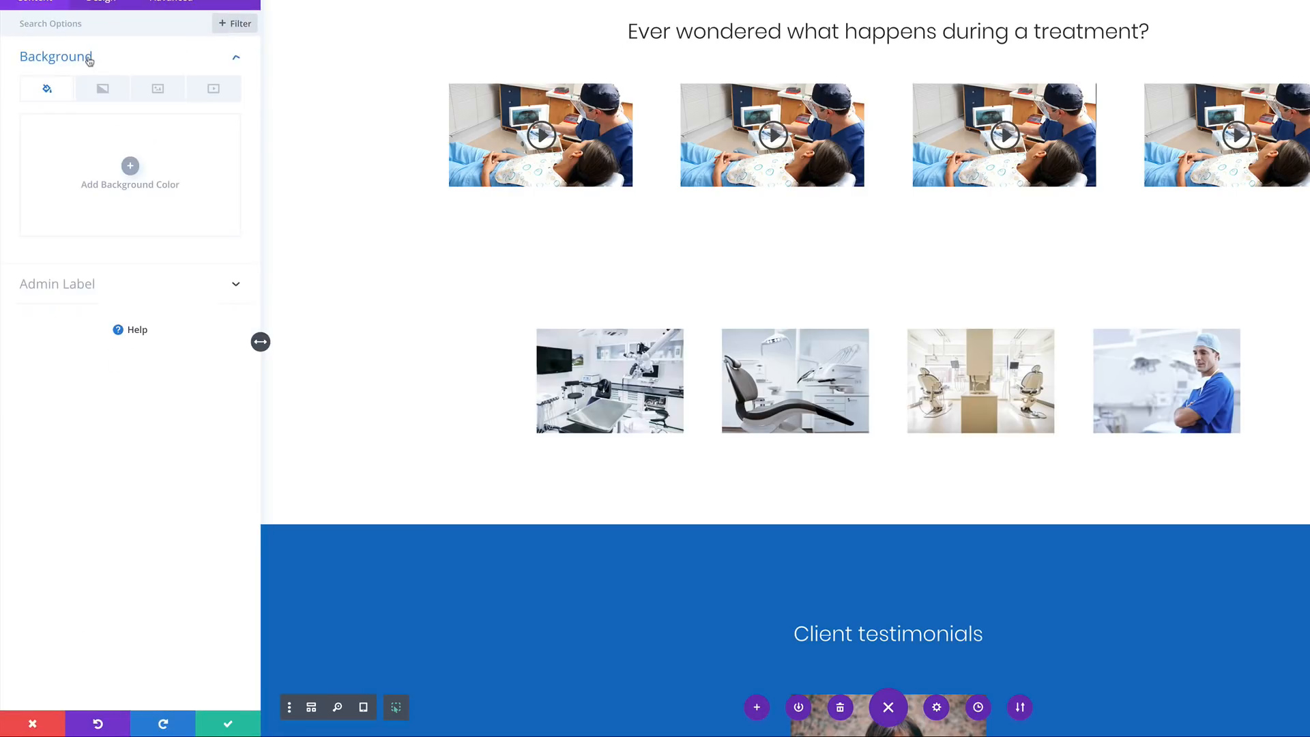
{"action": "left_click", "coordinate": [130, 166]}
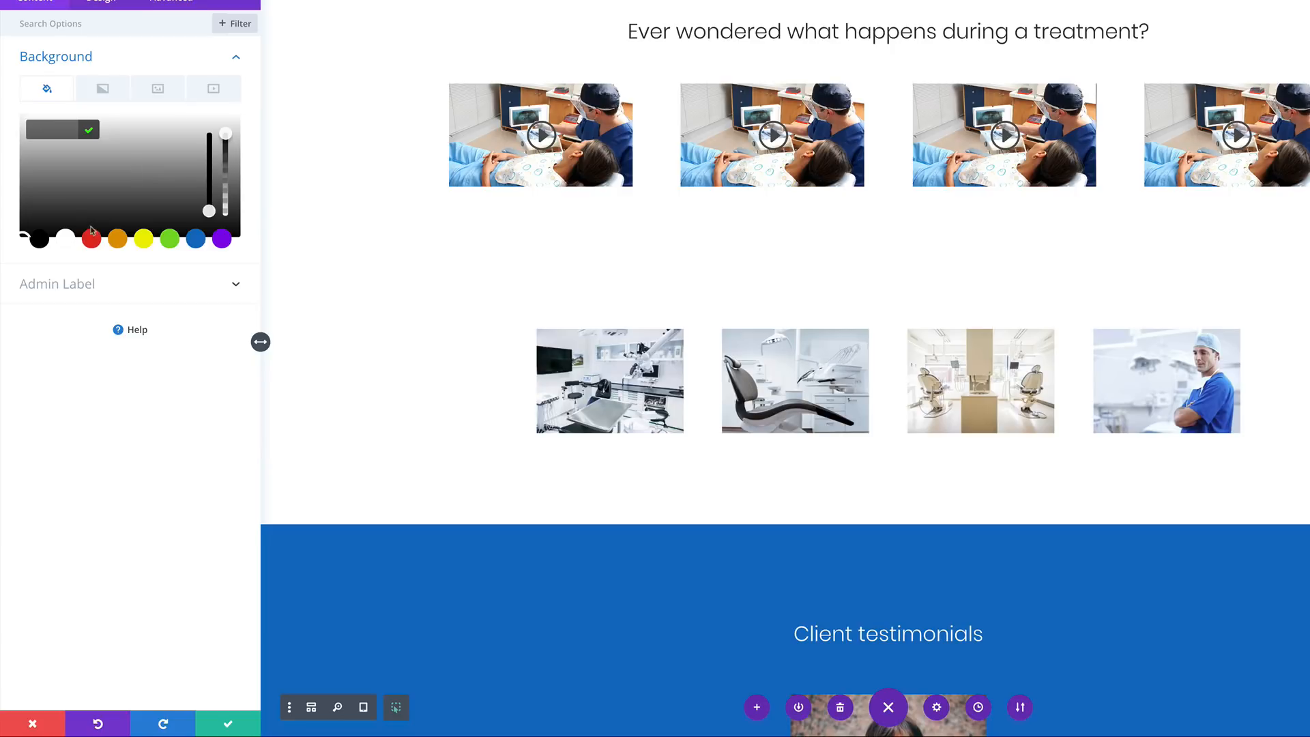
{"action": "left_click_drag", "start_coordinate": [43, 178], "coordinate": [19, 125]}
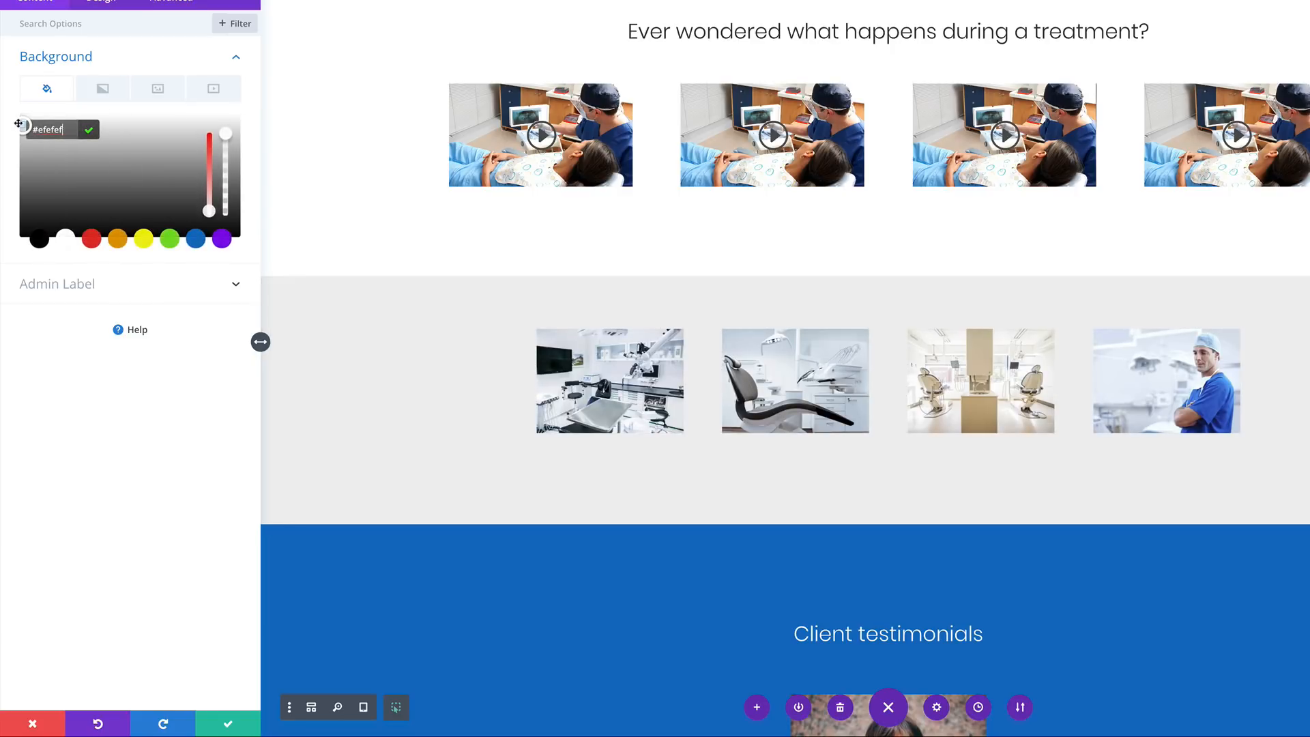
{"action": "left_click", "coordinate": [18, 124]}
{"action": "left_click", "coordinate": [19, 121]}
{"action": "left_click", "coordinate": [88, 129]}
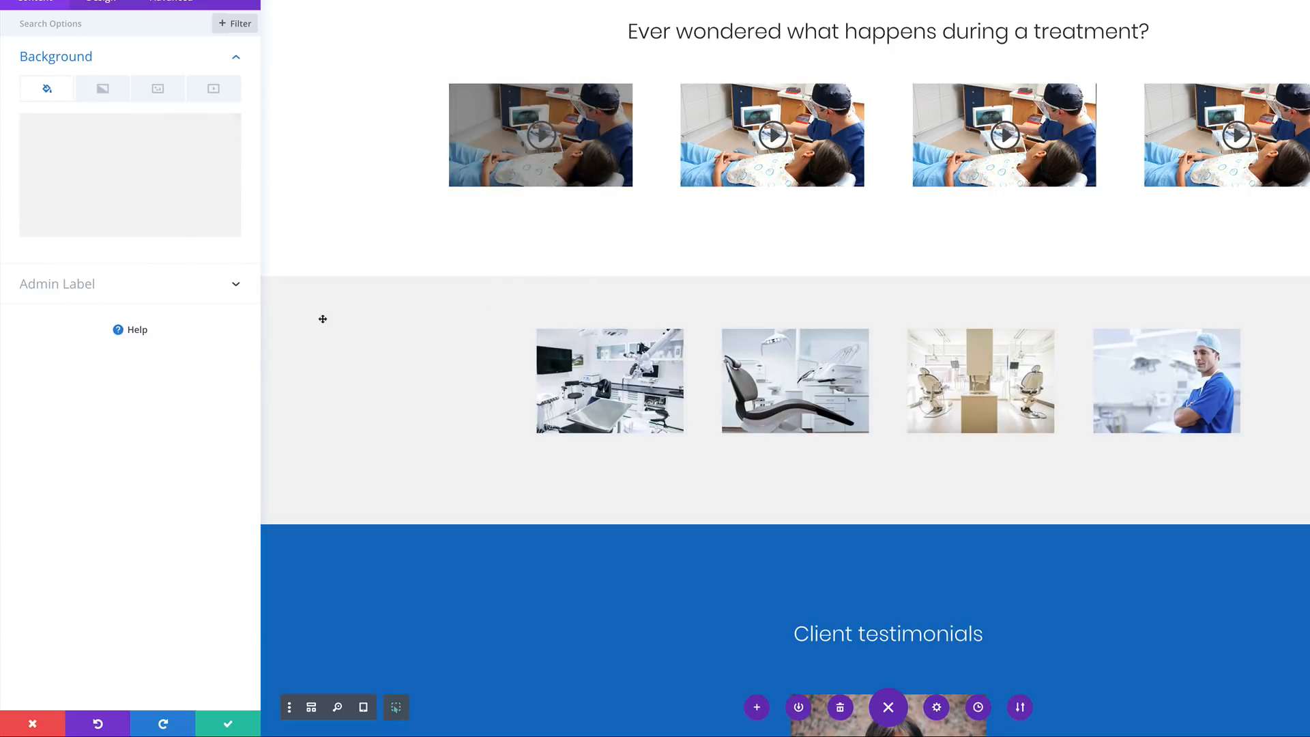
{"action": "left_click", "coordinate": [229, 722]}
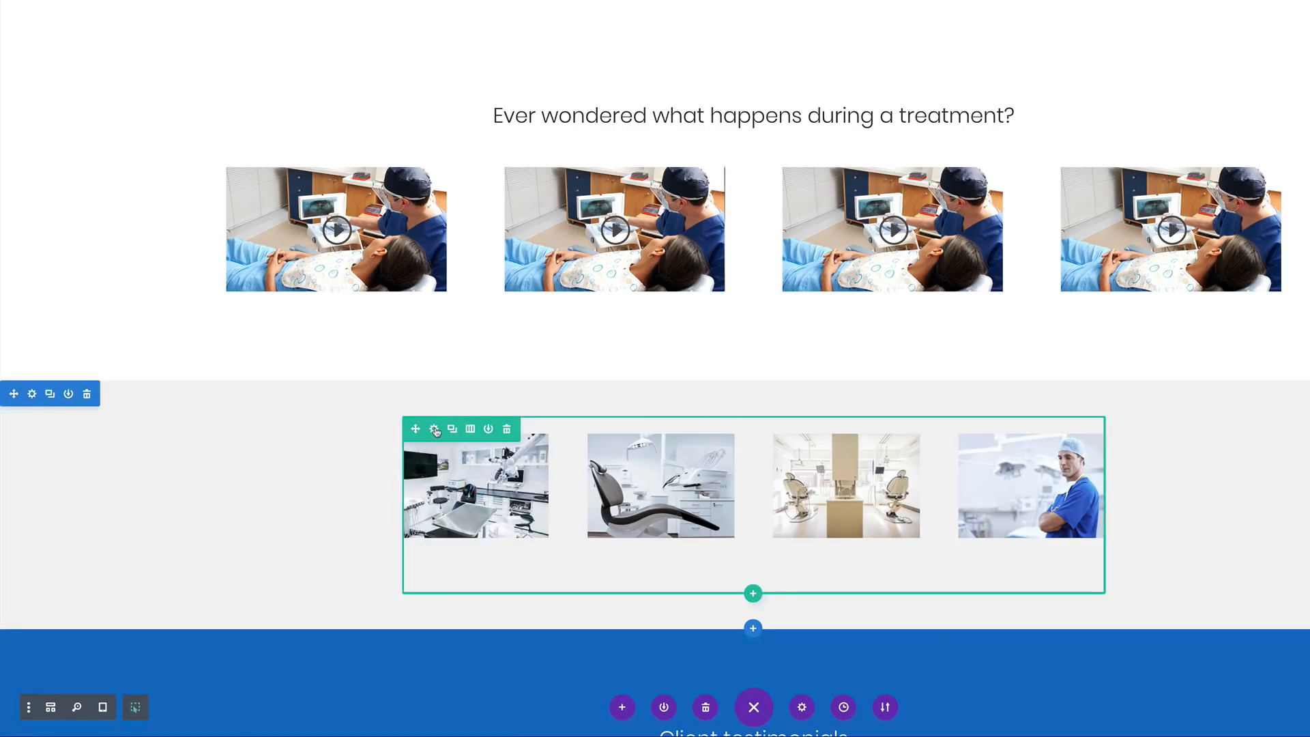
Make the gallery row fullwidth with a custom gutter width of 2 and save the row.
{"action": "left_click", "coordinate": [435, 430]}
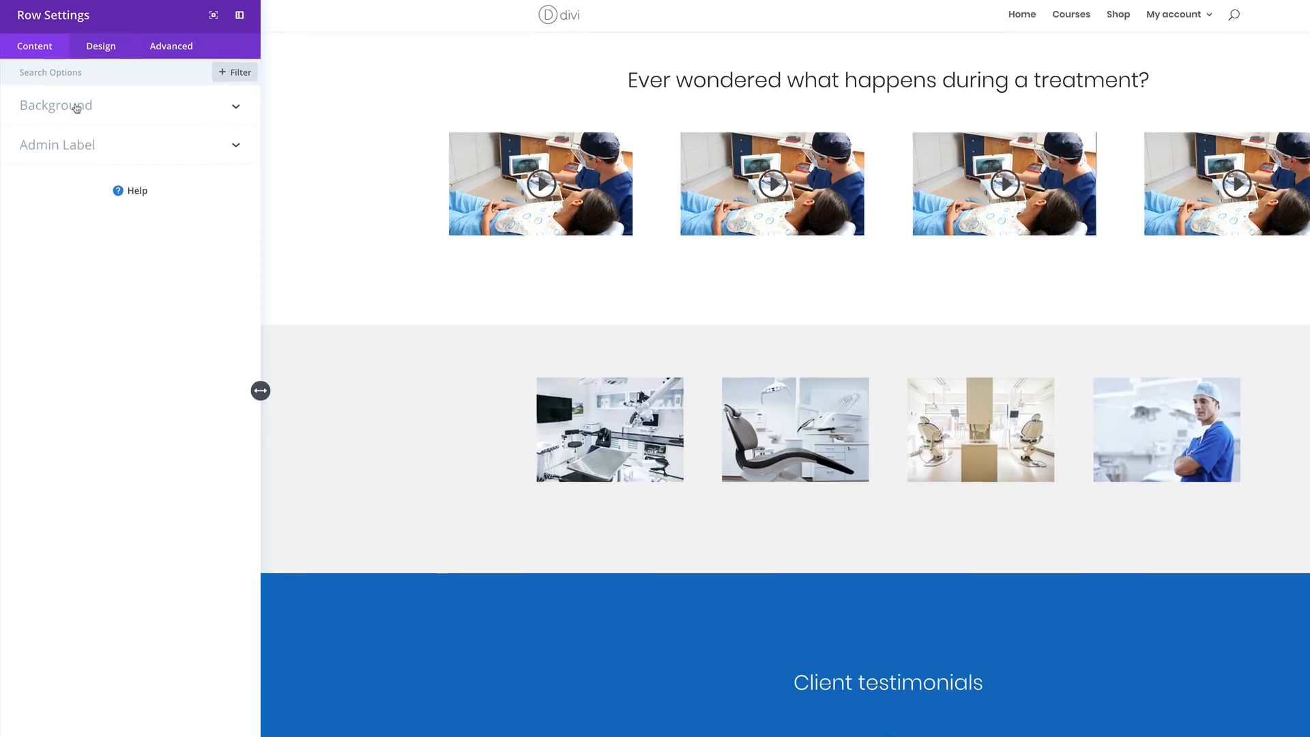
{"action": "left_click", "coordinate": [110, 50]}
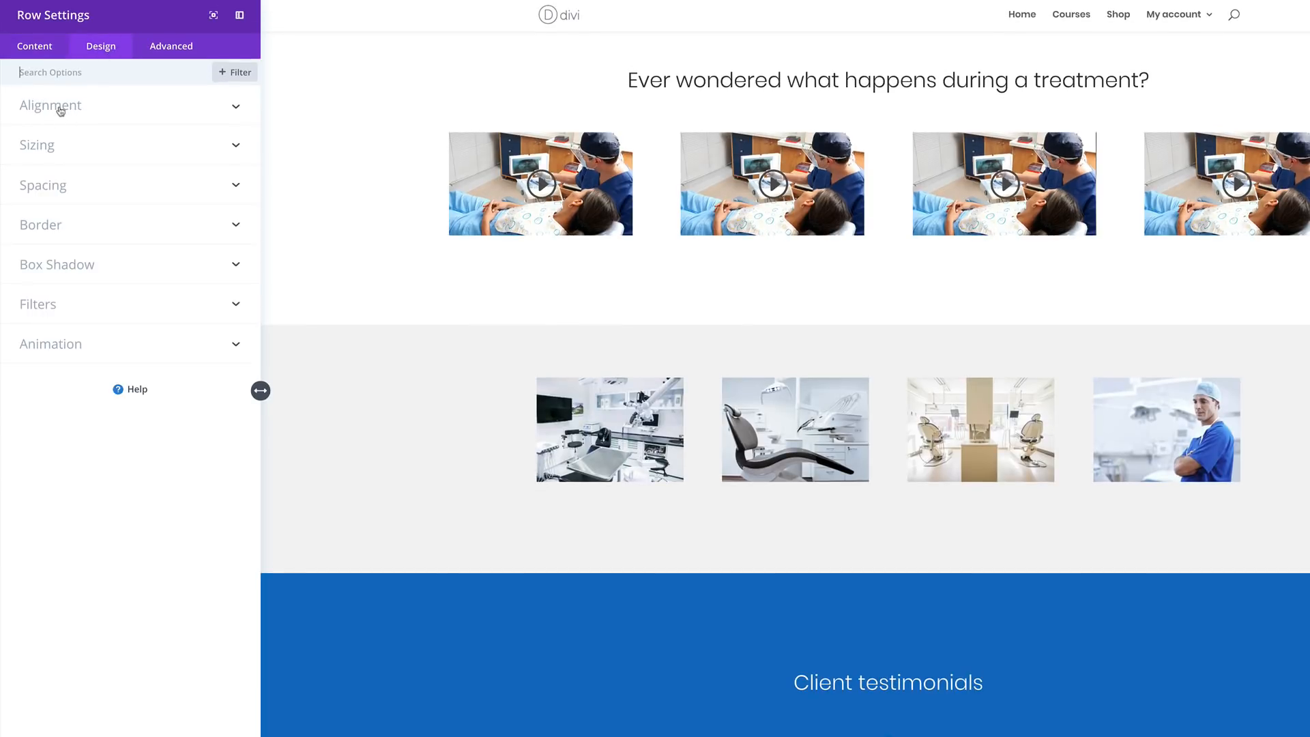
{"action": "left_click", "coordinate": [39, 152]}
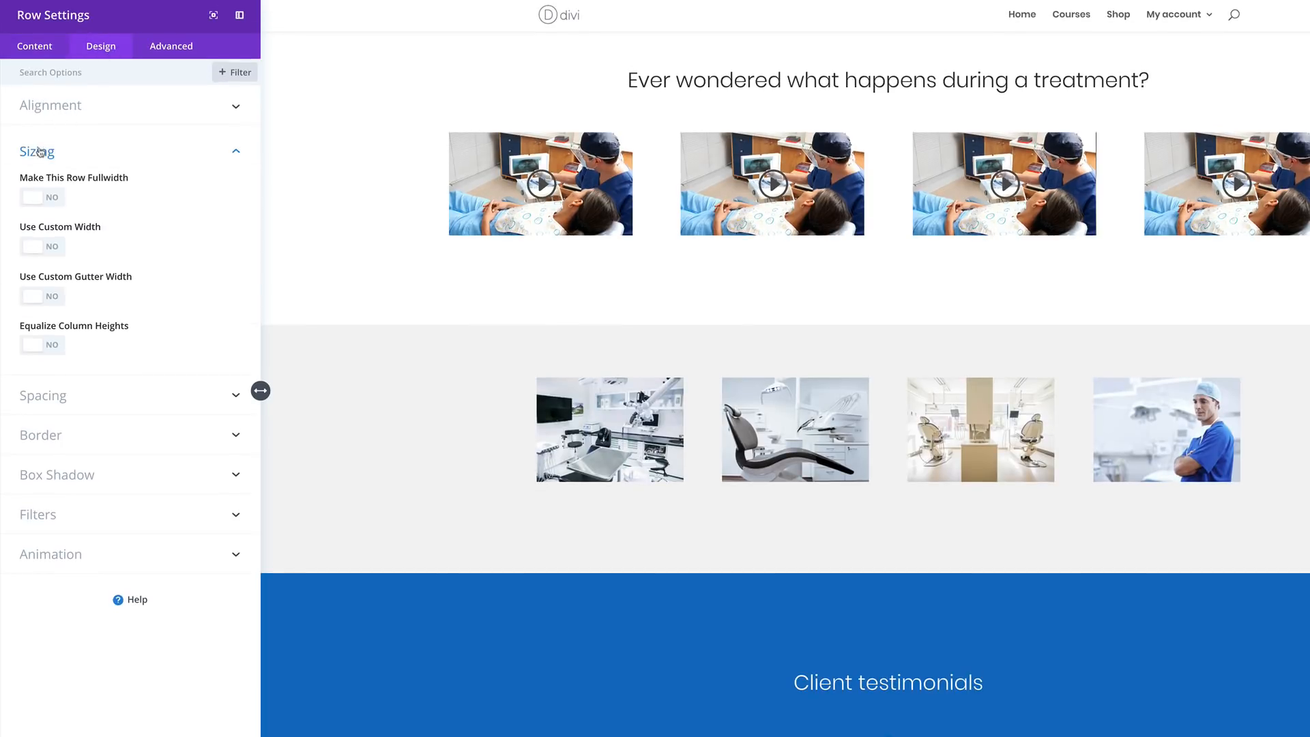
{"action": "left_click", "coordinate": [56, 199]}
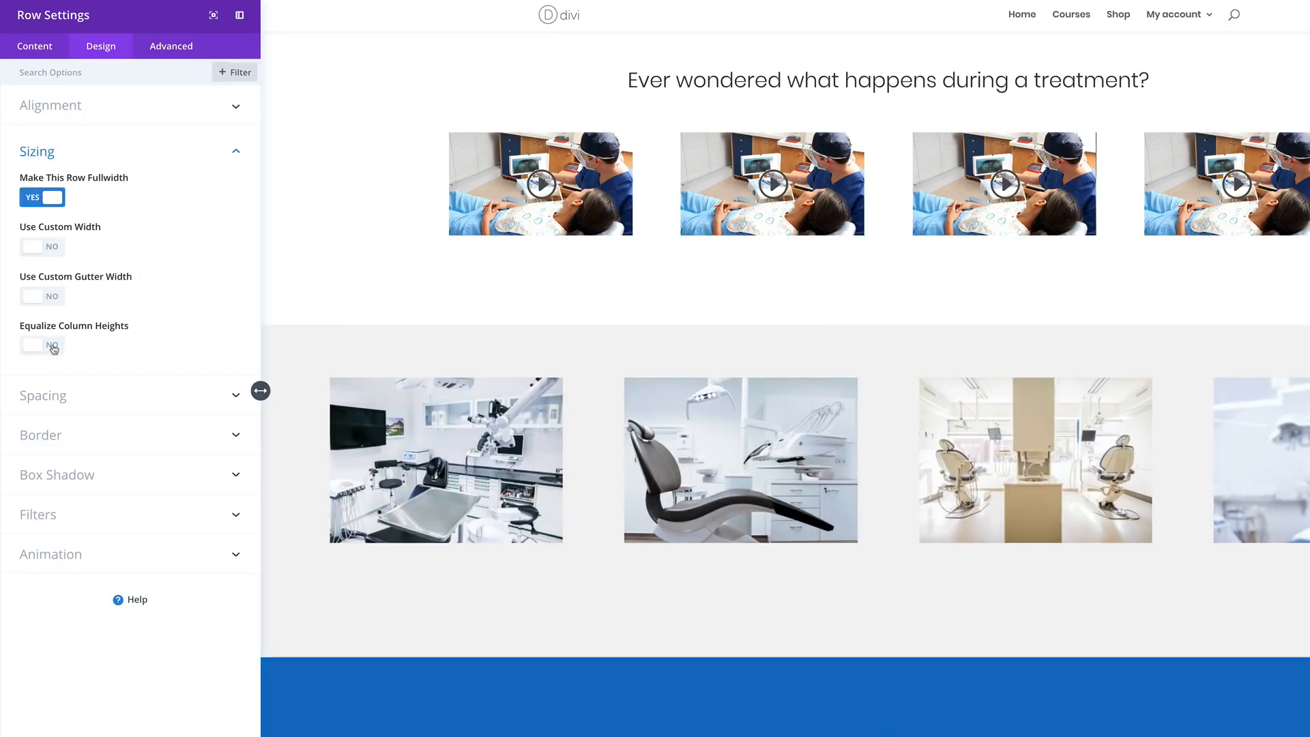
{"action": "left_click", "coordinate": [55, 297]}
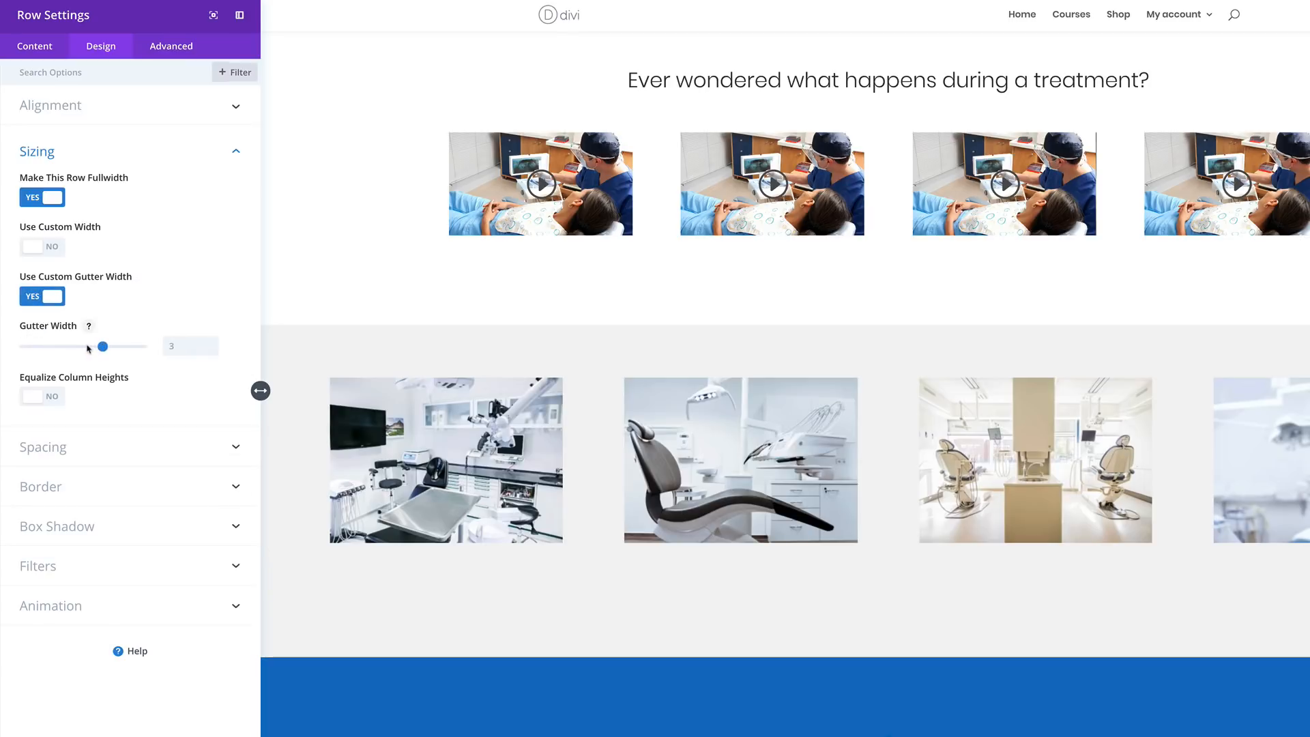
{"action": "left_click", "coordinate": [64, 346]}
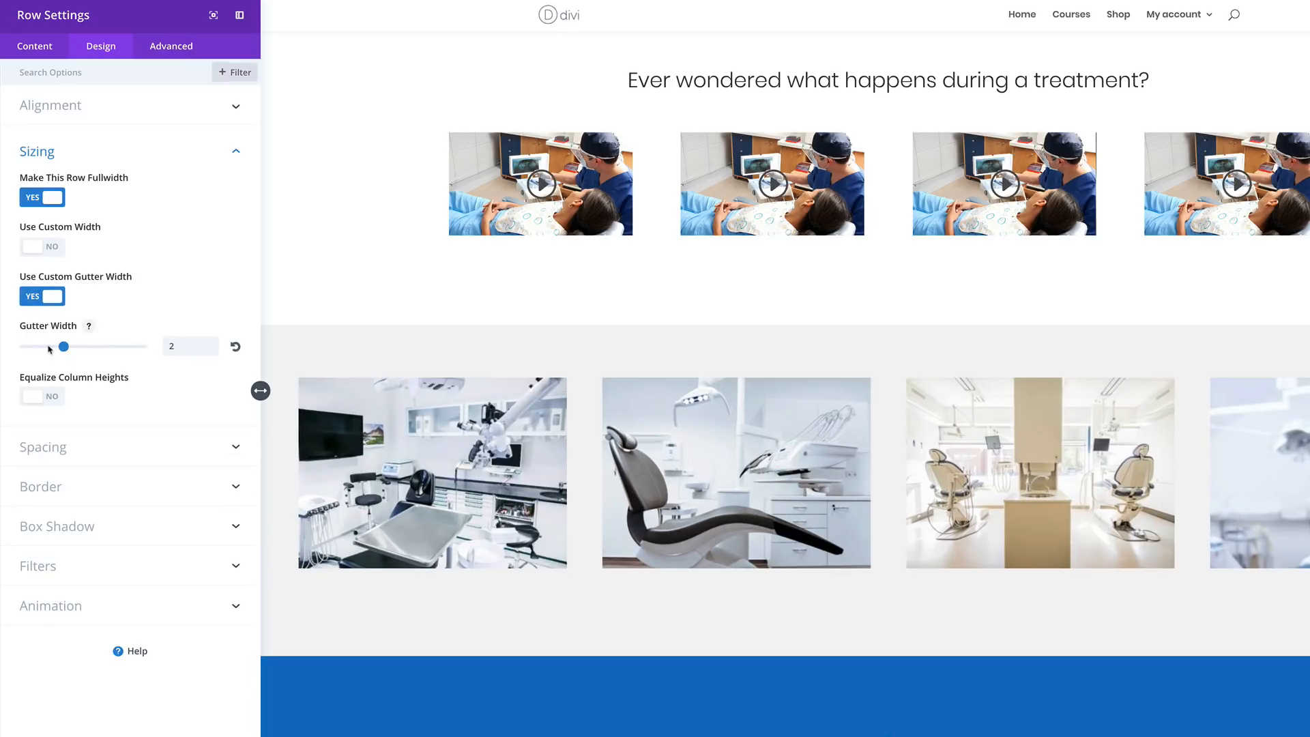
{"action": "scroll", "coordinate": [205, 546], "scroll_direction": "down", "scroll_amount": 4}
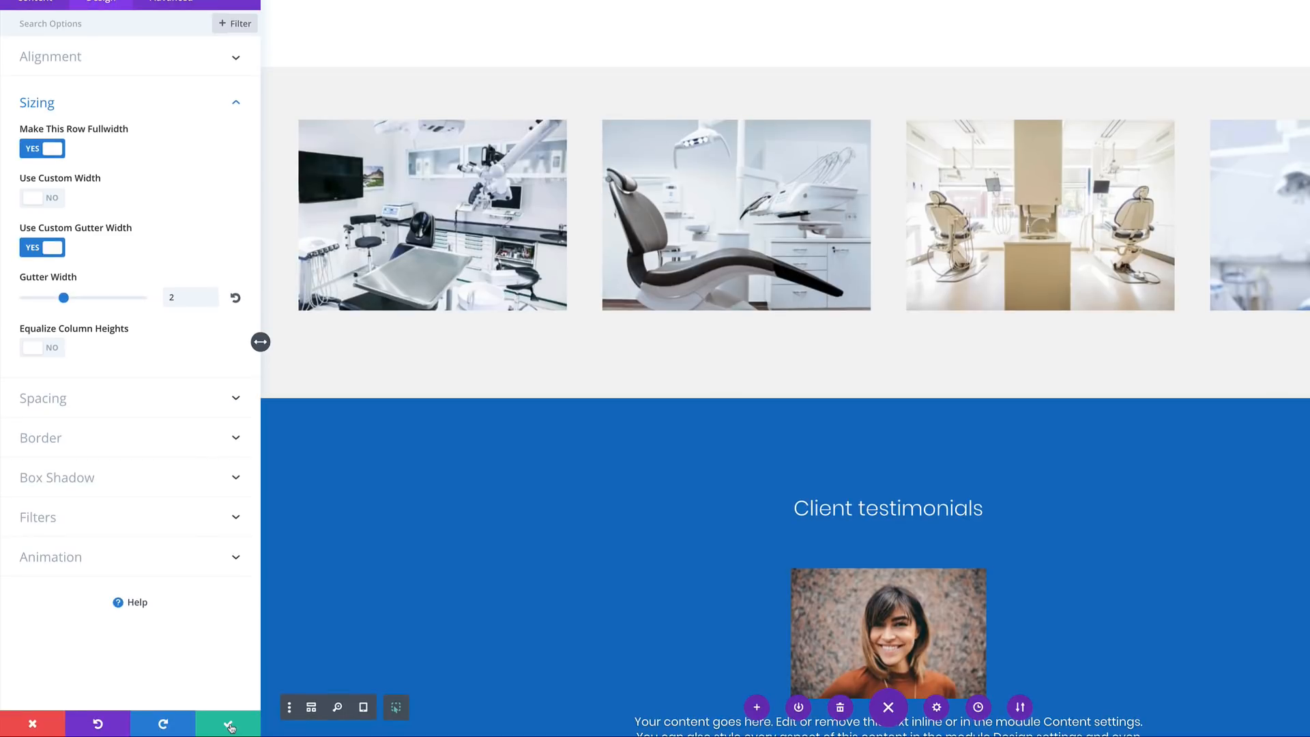
{"action": "left_click", "coordinate": [231, 722]}
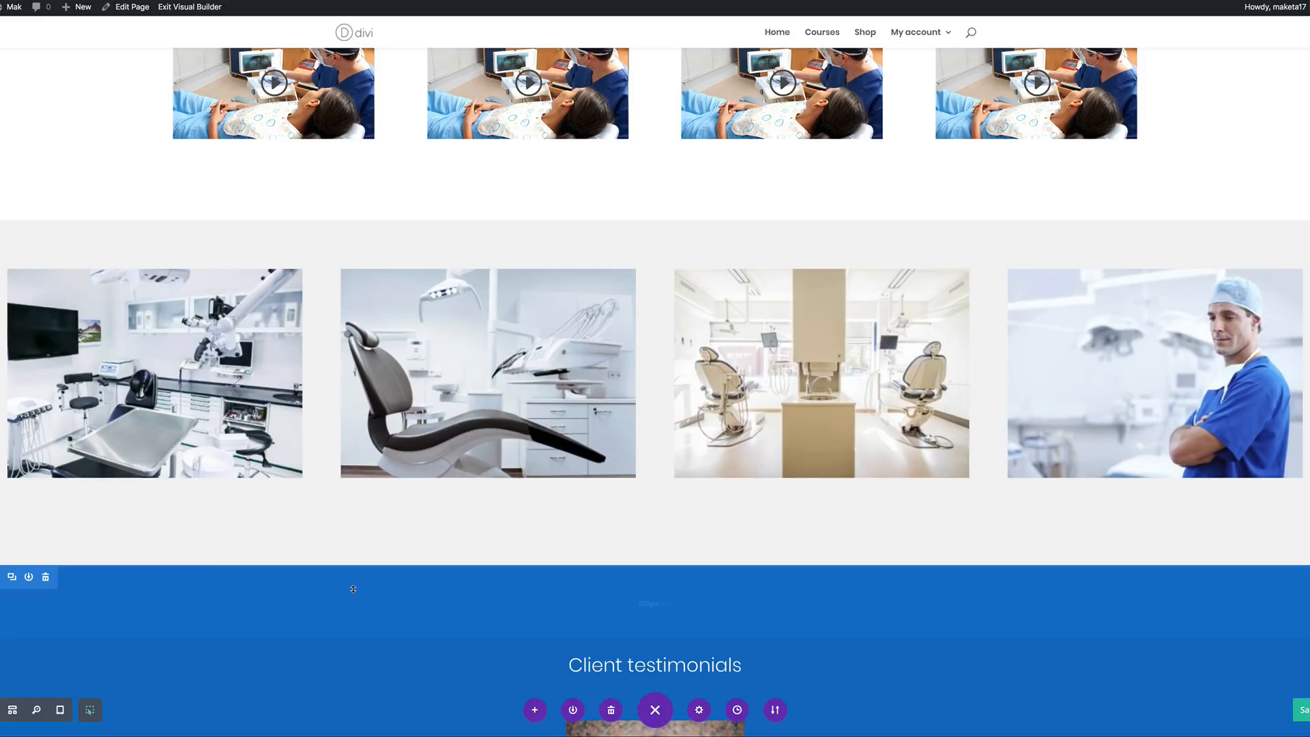
Copy the treatment heading row into the grey section above the gallery images and increase that section's top padding.
{"action": "scroll", "coordinate": [400, 593], "scroll_direction": "up", "scroll_amount": 1}
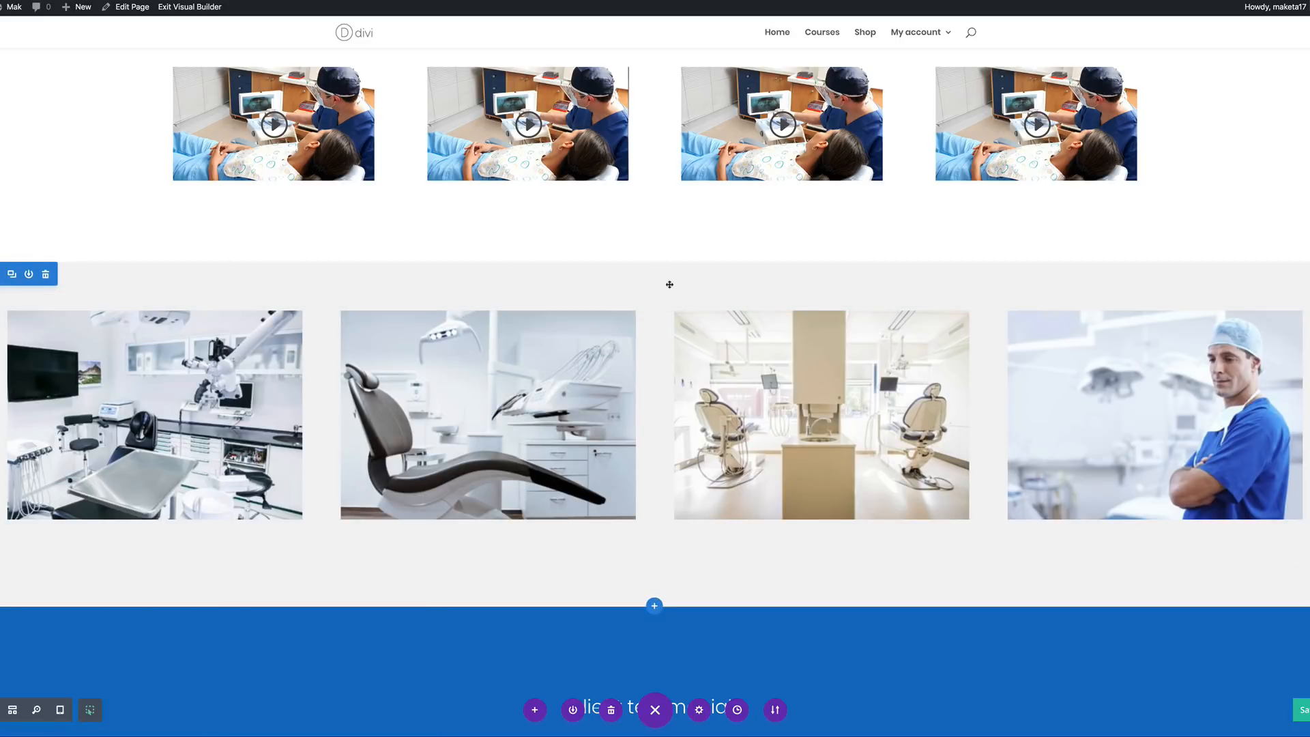
{"action": "scroll", "coordinate": [666, 272], "scroll_direction": "up", "scroll_amount": 3}
{"action": "scroll", "coordinate": [566, 179], "scroll_direction": "up", "scroll_amount": 1}
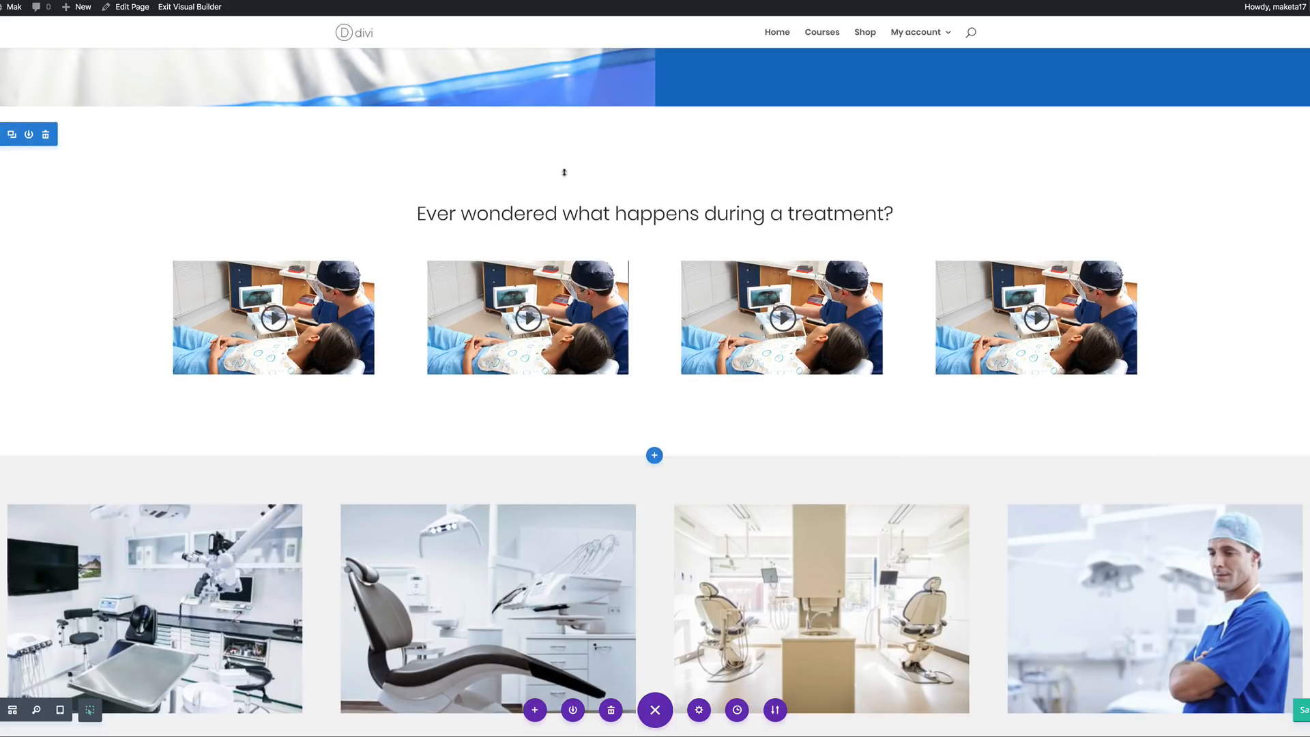
{"action": "mouse_move", "coordinate": [595, 204]}
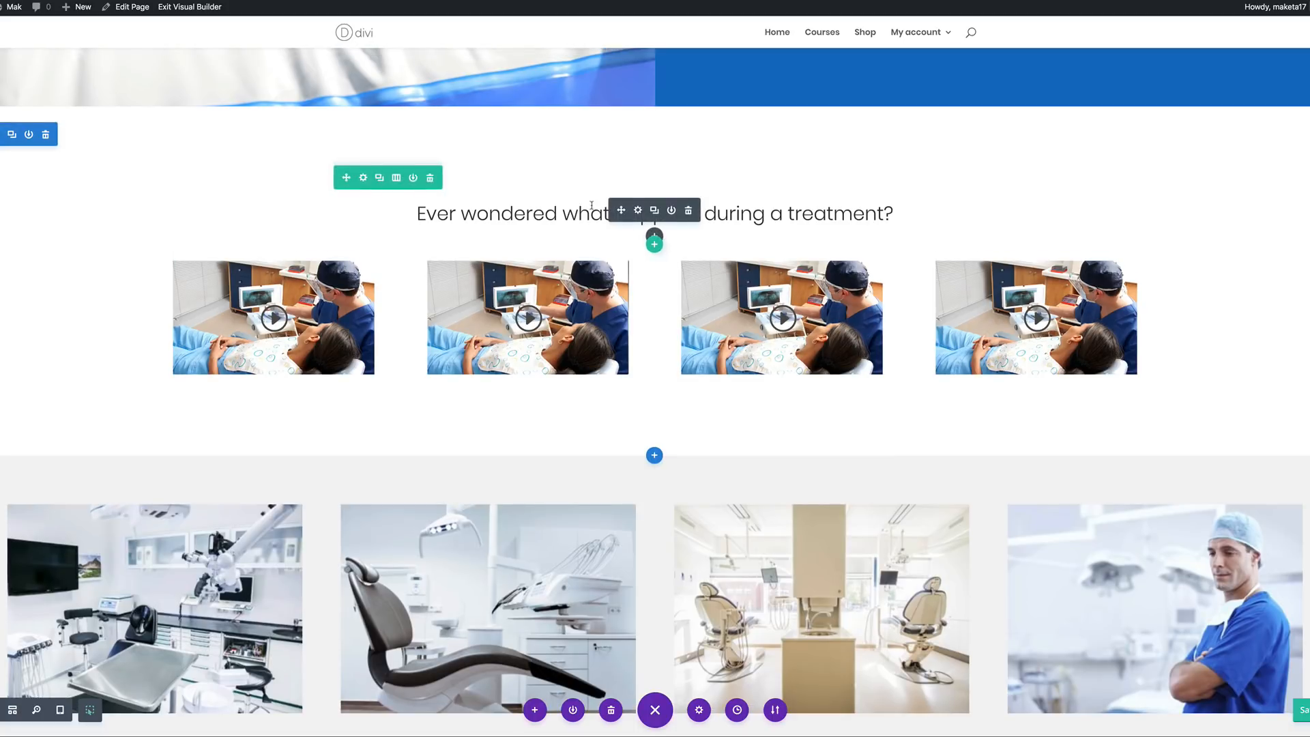
{"action": "left_click", "coordinate": [382, 179]}
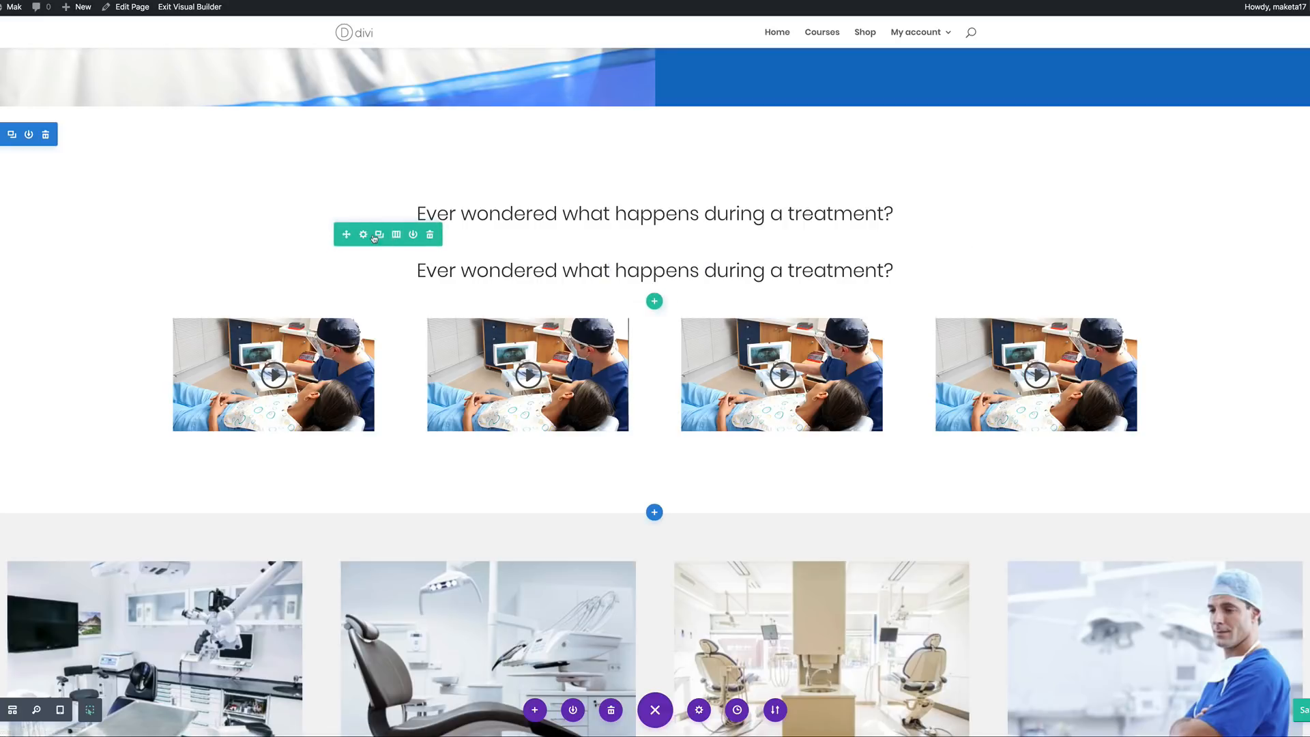
{"action": "left_click_drag", "start_coordinate": [346, 234], "coordinate": [504, 499]}
{"action": "scroll", "coordinate": [226, 435], "scroll_direction": "down", "scroll_amount": 3}
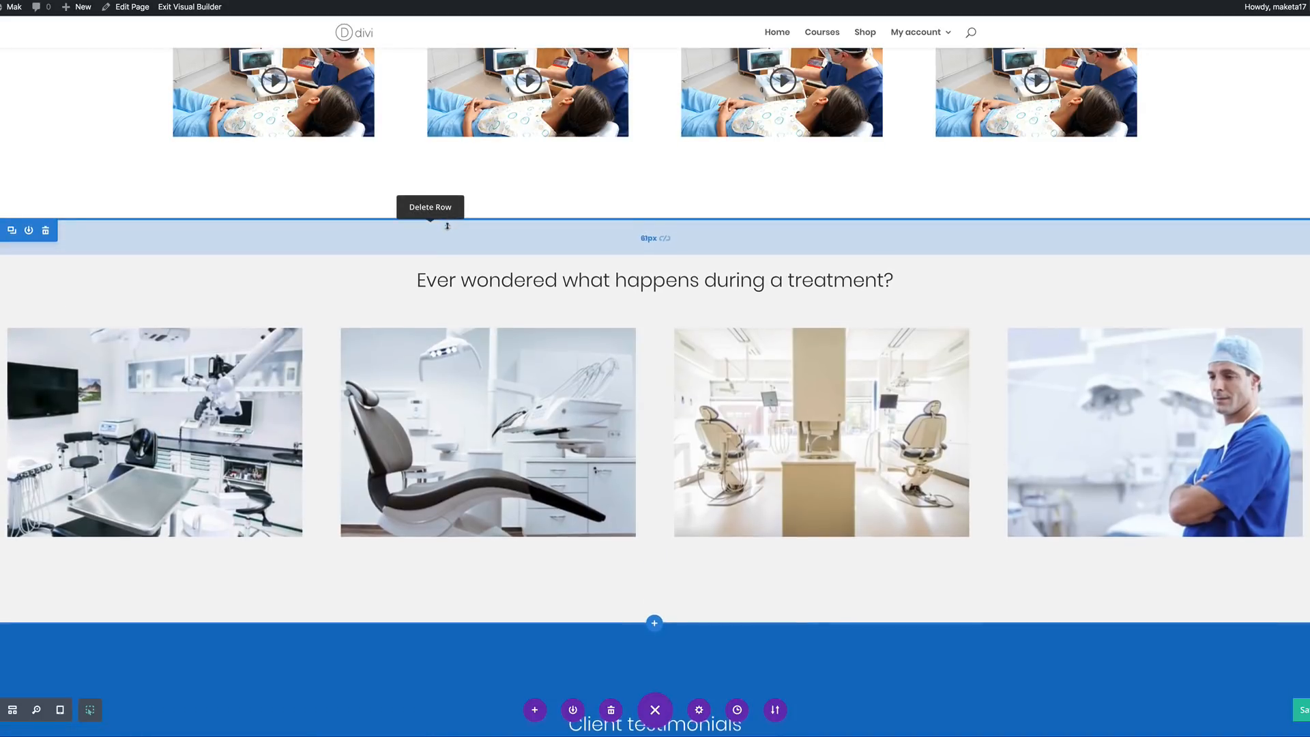
{"action": "left_click_drag", "start_coordinate": [447, 226], "coordinate": [400, 273]}
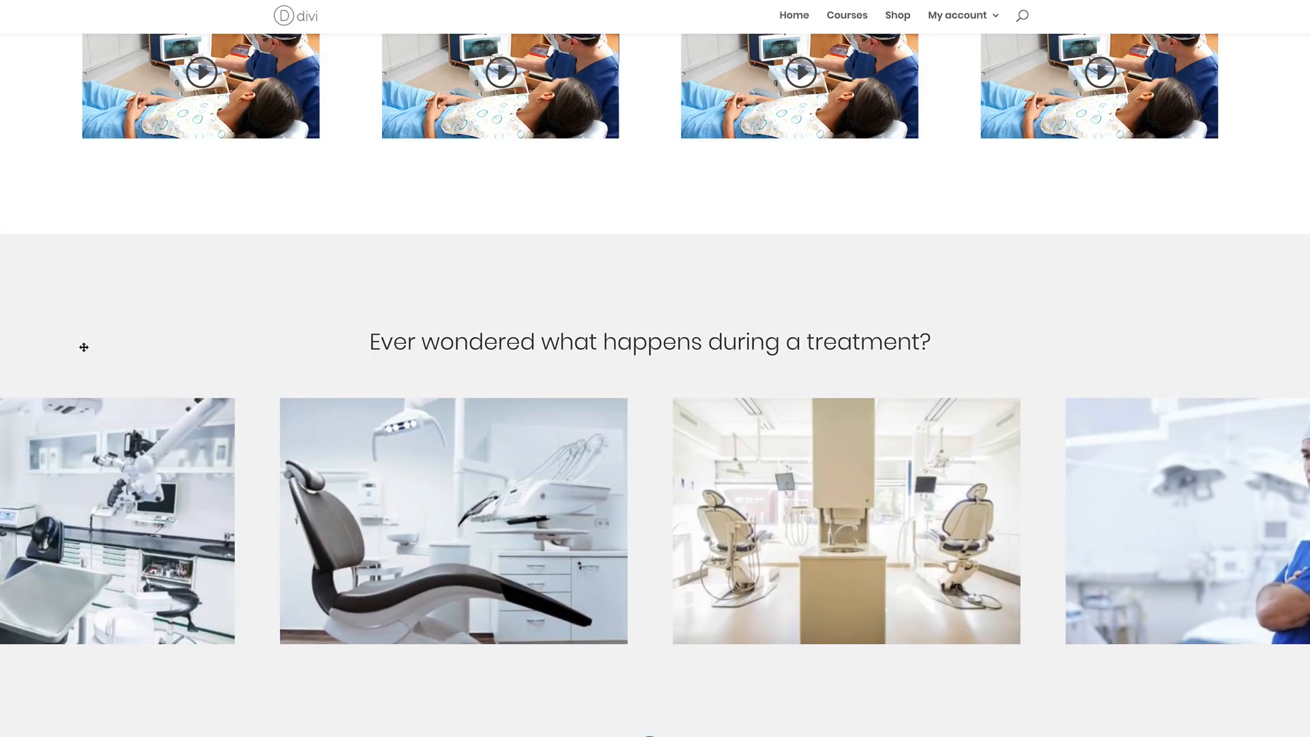
{"action": "scroll", "coordinate": [84, 347], "scroll_direction": "down", "scroll_amount": 2}
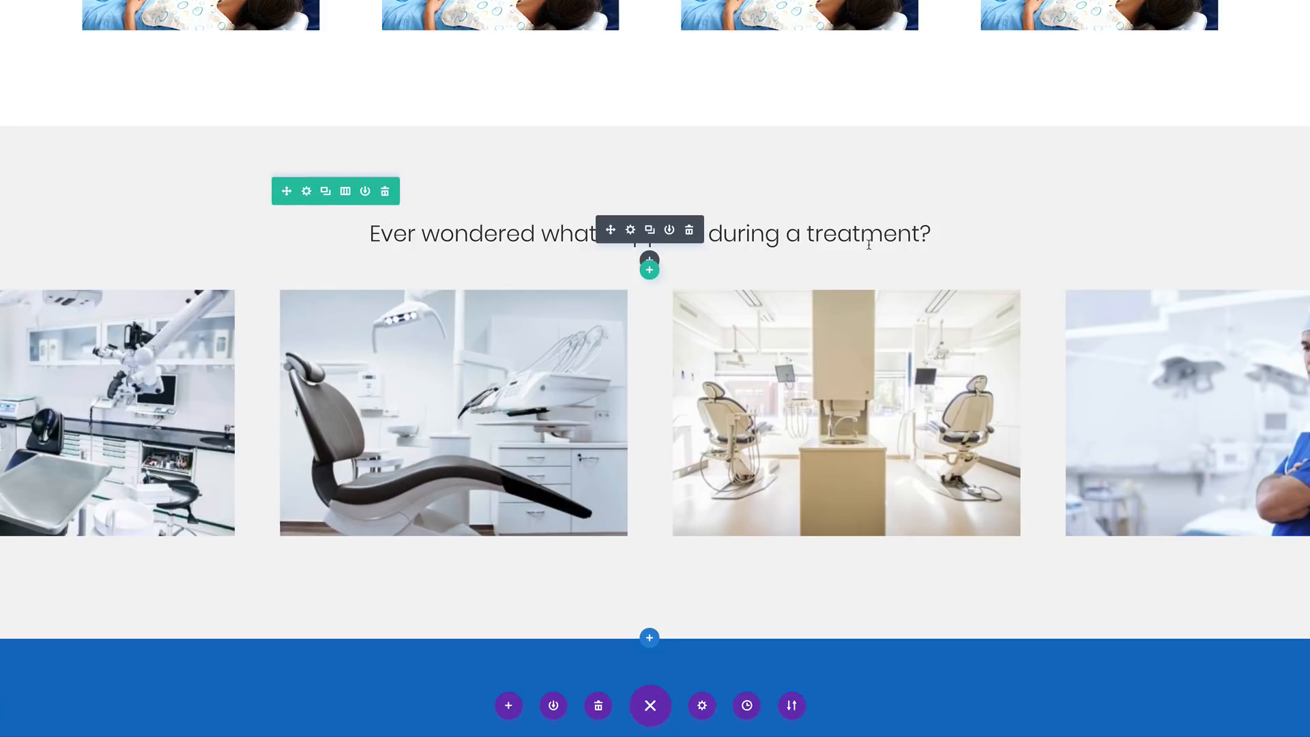
Review the rebuilt page in the builder, from the testimonials and gallery up to the hero and the Village Dental Surgery text.
{"action": "scroll", "coordinate": [869, 245], "scroll_direction": "down", "scroll_amount": 3}
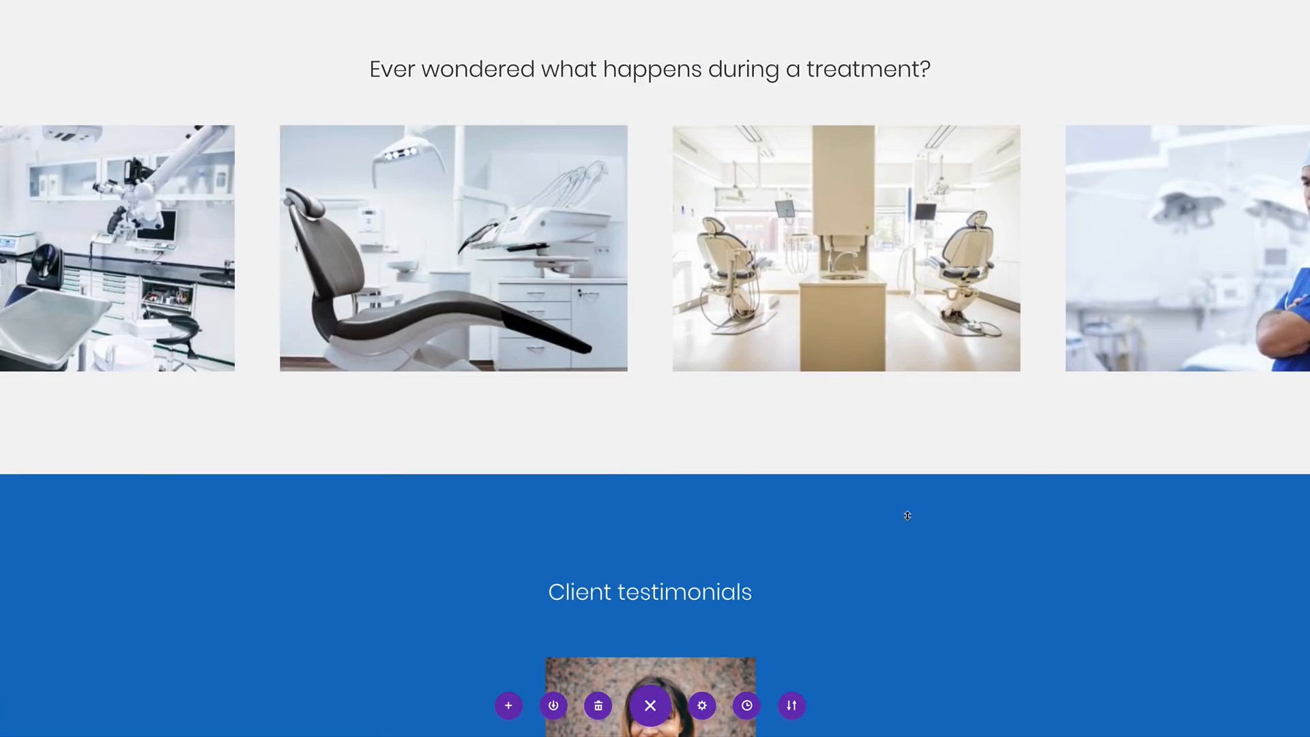
{"action": "scroll", "coordinate": [908, 516], "scroll_direction": "down", "scroll_amount": 5}
{"action": "scroll", "coordinate": [914, 515], "scroll_direction": "up", "scroll_amount": 10}
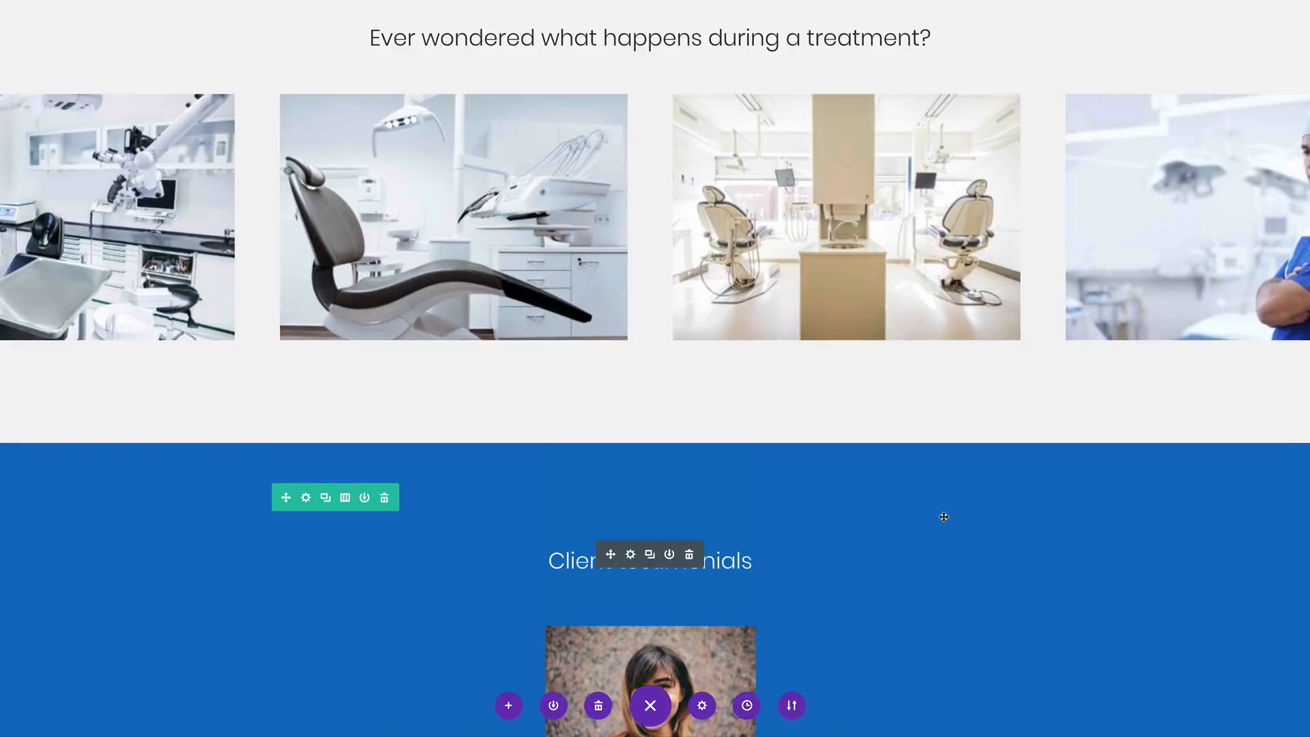
{"action": "scroll", "coordinate": [943, 516], "scroll_direction": "up", "scroll_amount": 15}
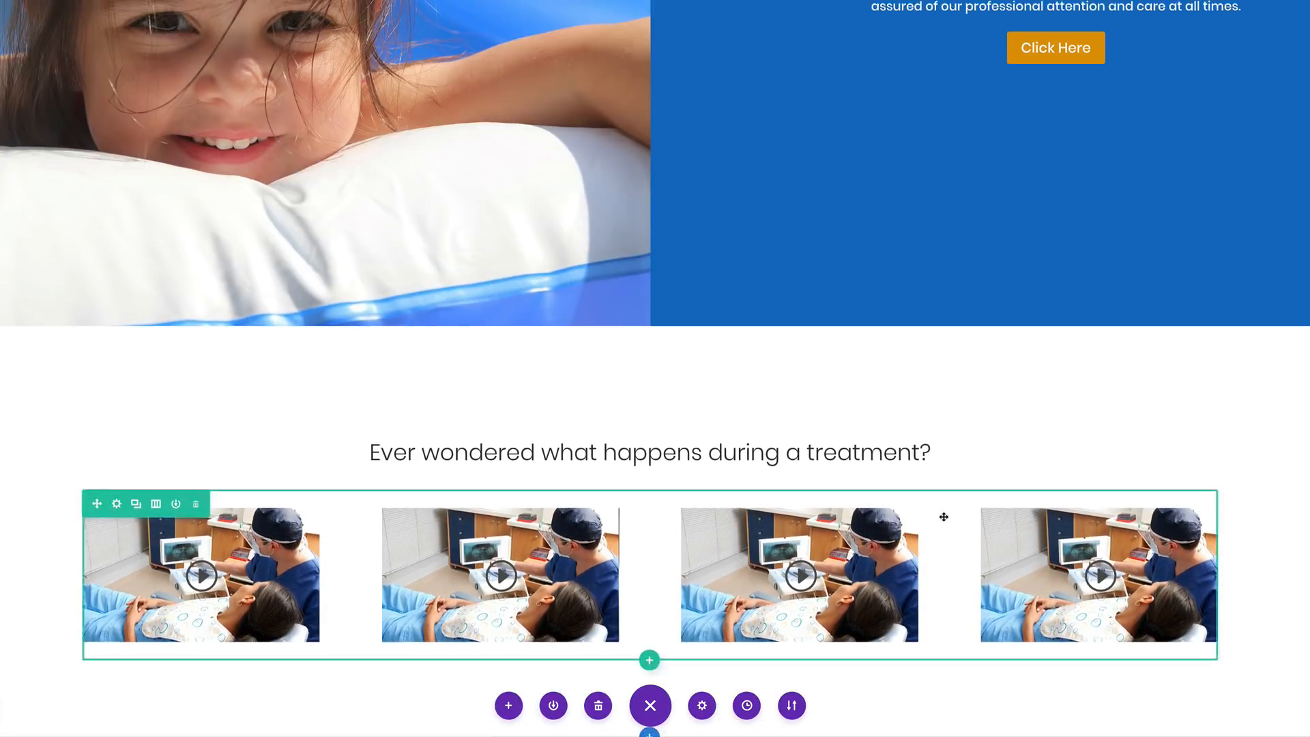
{"action": "scroll", "coordinate": [944, 517], "scroll_direction": "up", "scroll_amount": 5}
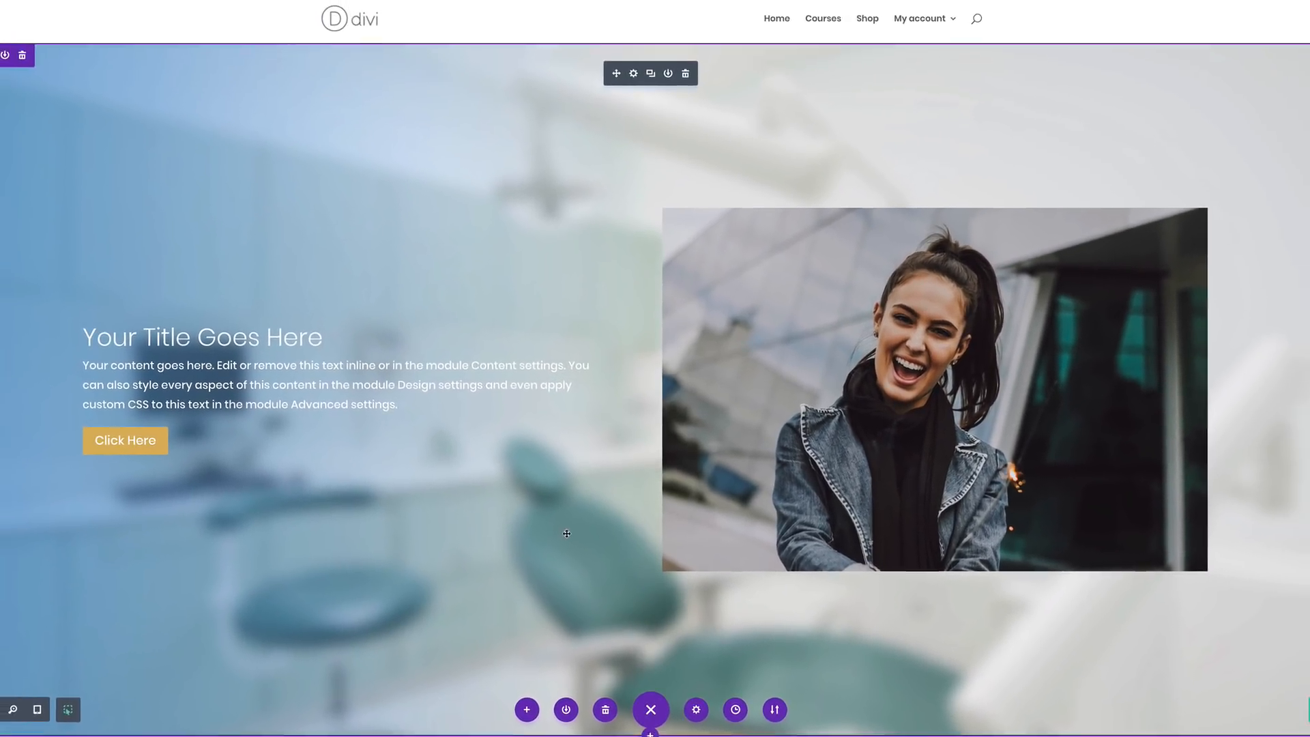
{"action": "scroll", "coordinate": [497, 573], "scroll_direction": "down", "scroll_amount": 3}
{"action": "scroll", "coordinate": [520, 578], "scroll_direction": "down", "scroll_amount": 5}
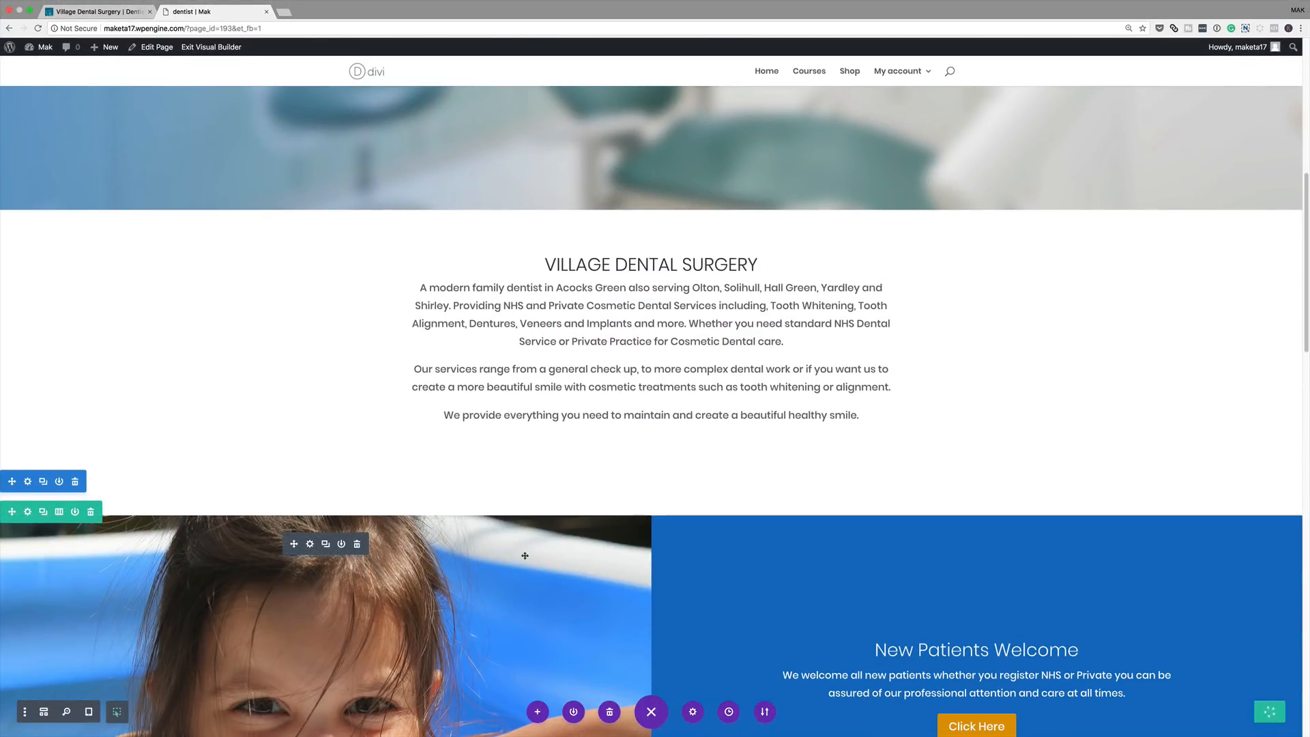
Switch to the original Village Dental Surgery site and examine its special offers and subscription form sections.
{"action": "left_click", "coordinate": [130, 12]}
{"action": "scroll", "coordinate": [650, 507], "scroll_direction": "down", "scroll_amount": 10}
{"action": "scroll", "coordinate": [650, 507], "scroll_direction": "down", "scroll_amount": 3}
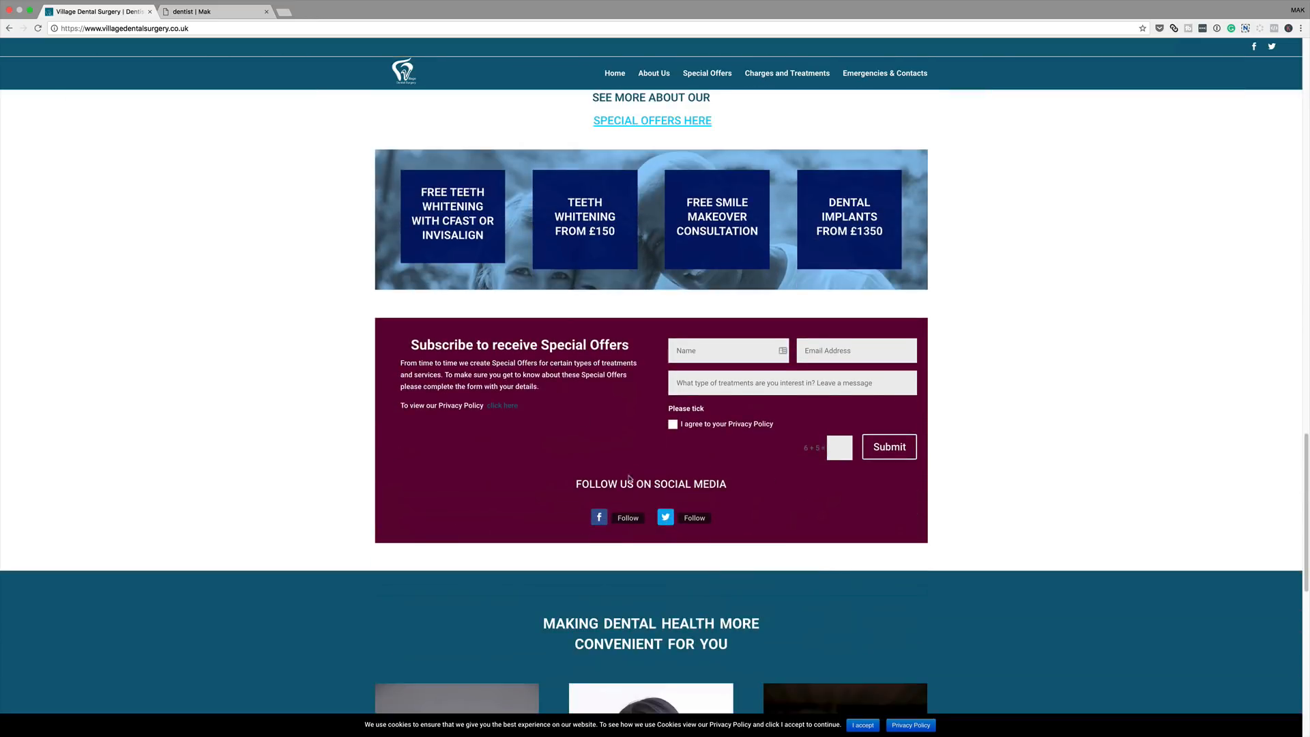
{"action": "scroll", "coordinate": [593, 330], "scroll_direction": "up", "scroll_amount": 1}
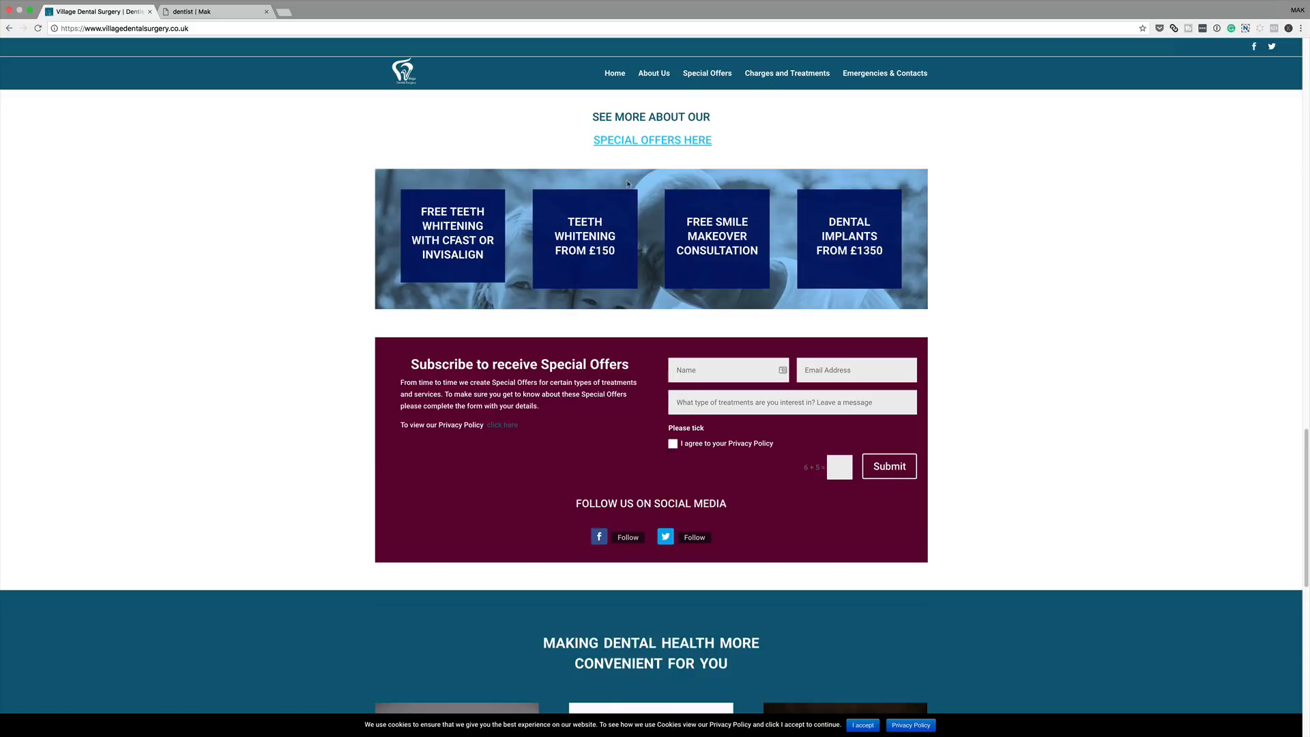
{"action": "scroll", "coordinate": [558, 483], "scroll_direction": "down", "scroll_amount": 5}
{"action": "scroll", "coordinate": [558, 483], "scroll_direction": "up", "scroll_amount": 6}
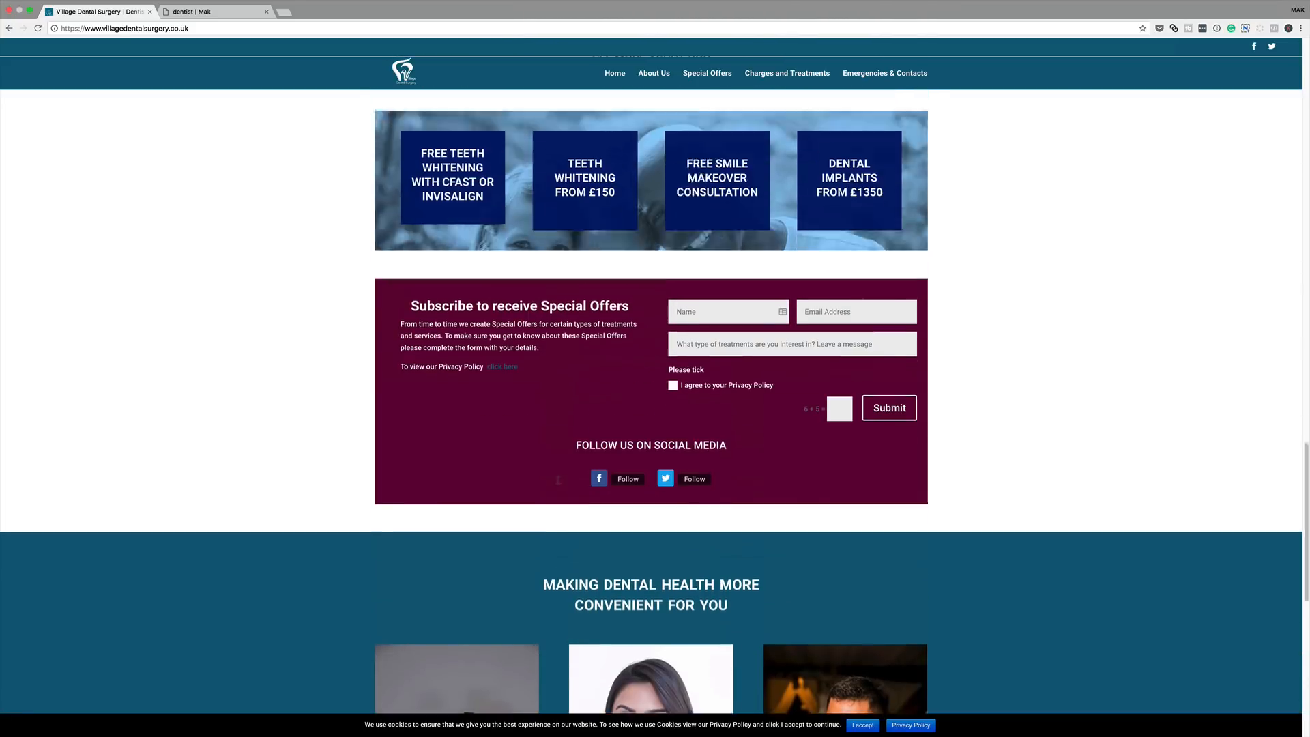
{"action": "scroll", "coordinate": [558, 483], "scroll_direction": "up", "scroll_amount": 1}
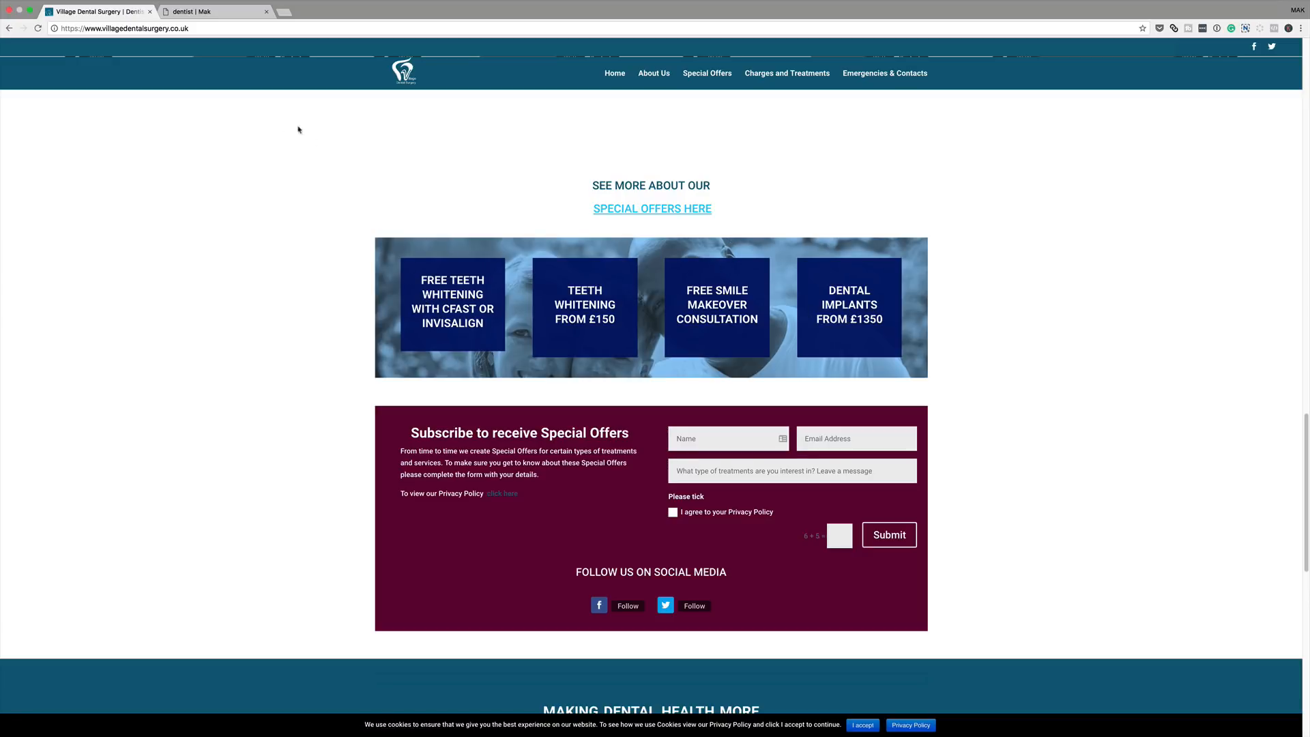
Return to the rebuilt dentist page, exit the Visual Builder and review the front-end page down to the treatment videos.
{"action": "left_click", "coordinate": [217, 12]}
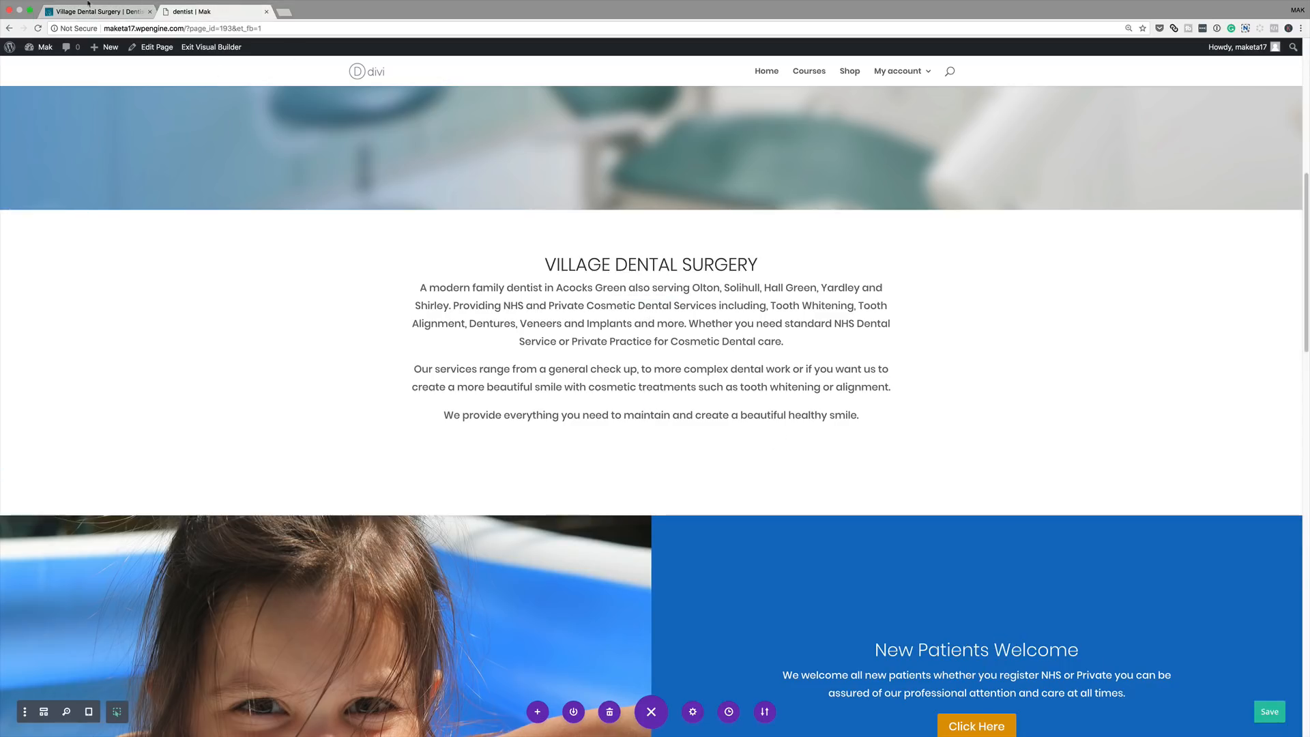
{"action": "left_click", "coordinate": [194, 48]}
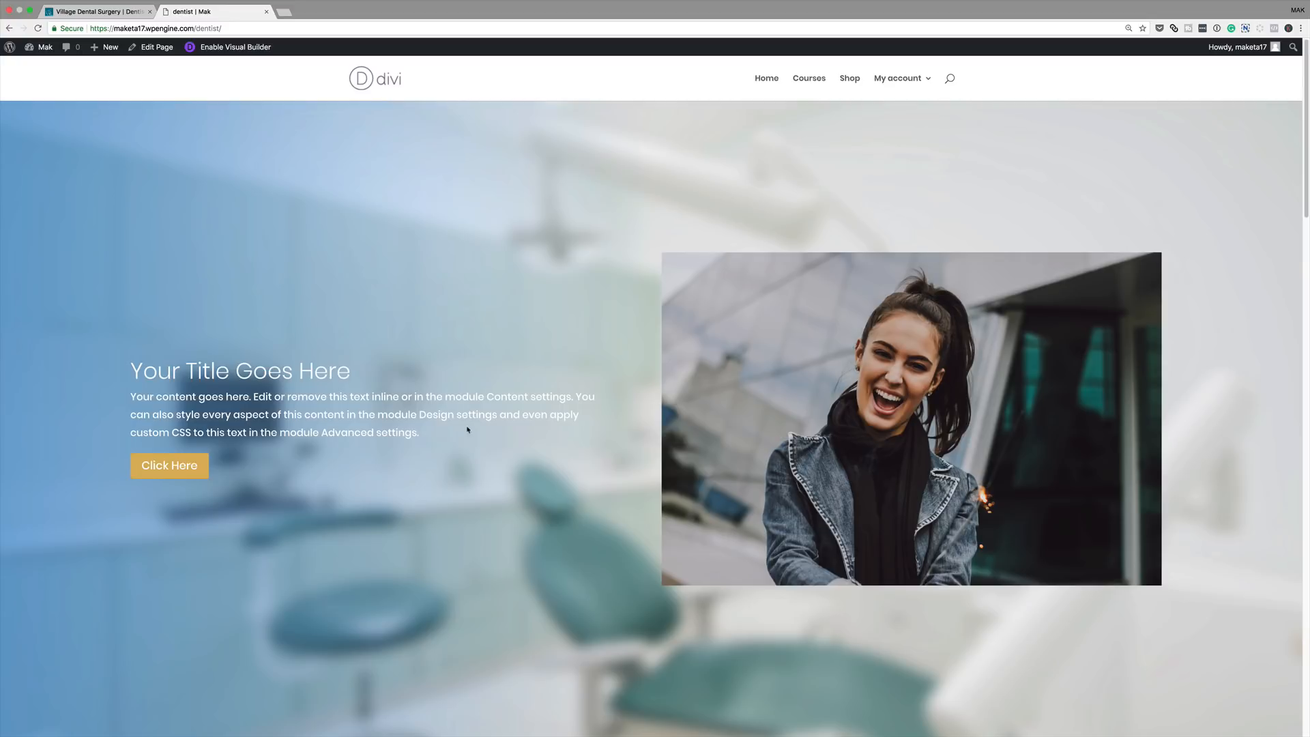
{"action": "scroll", "coordinate": [468, 429], "scroll_direction": "down", "scroll_amount": 10}
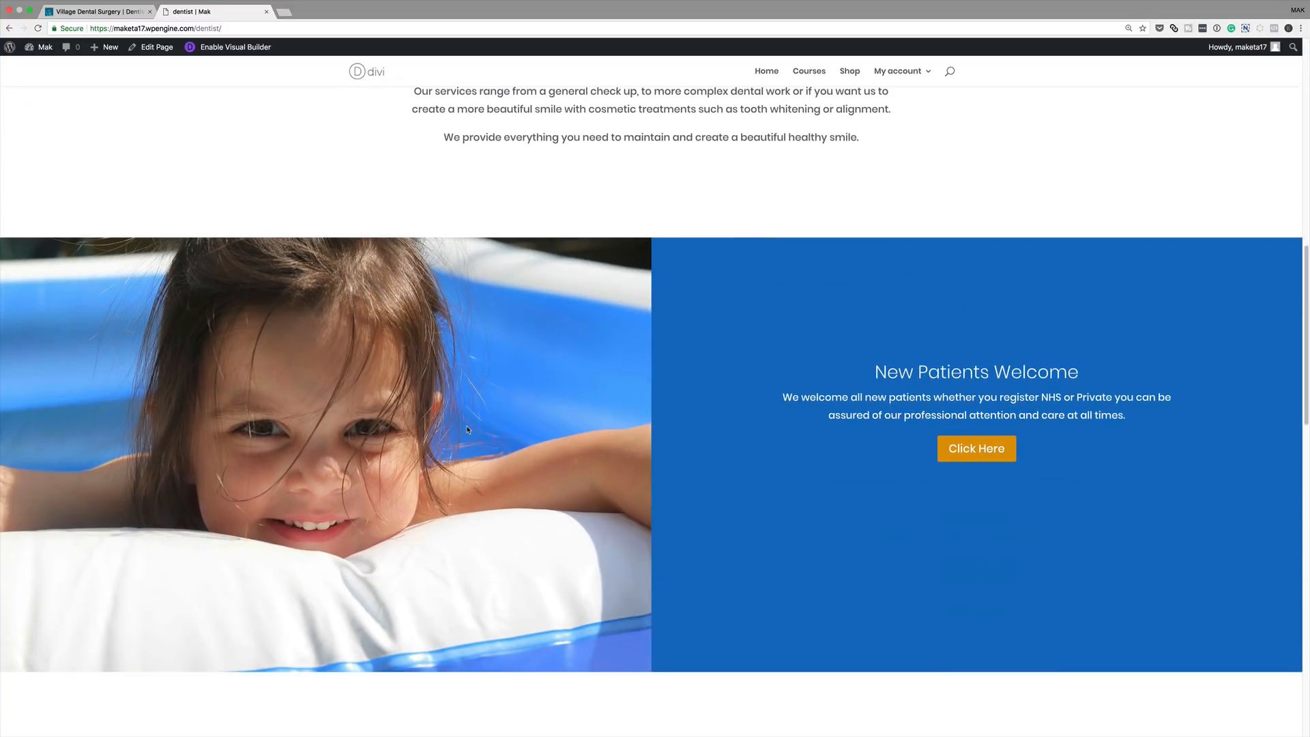
{"action": "scroll", "coordinate": [468, 429], "scroll_direction": "down", "scroll_amount": 5}
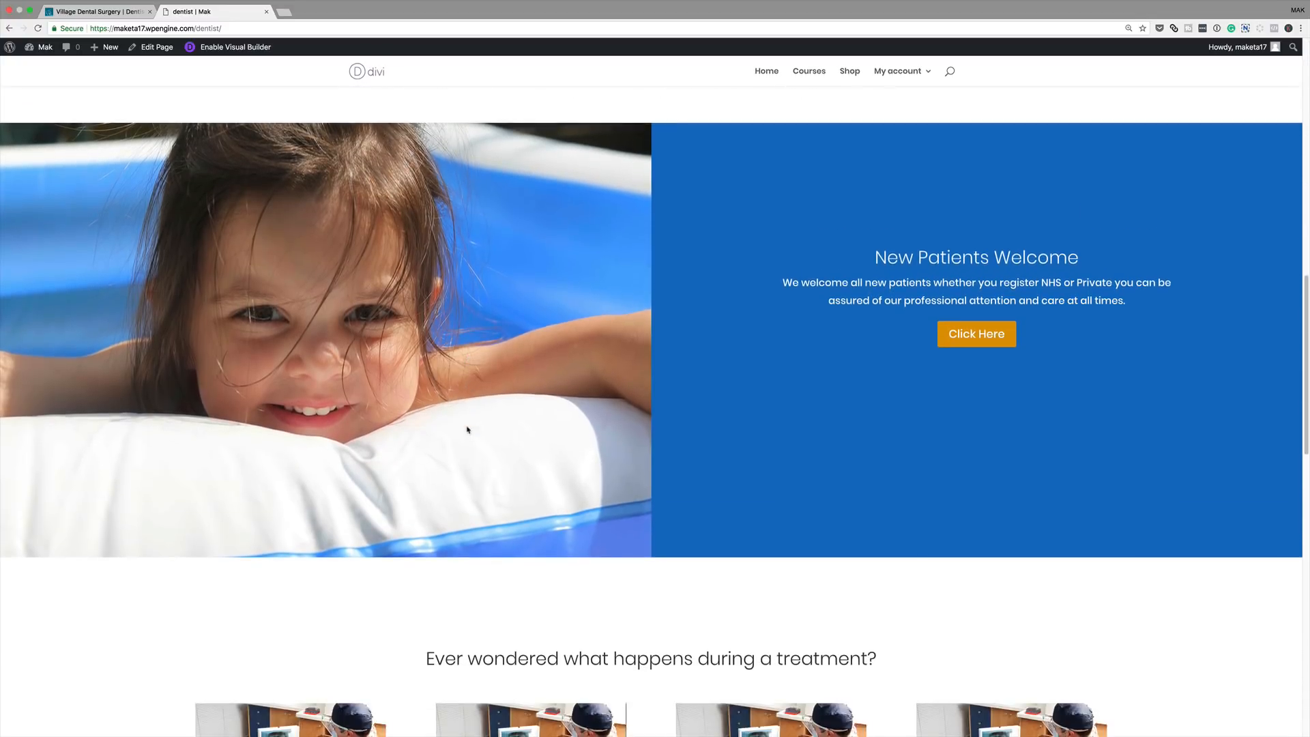
{"action": "scroll", "coordinate": [468, 433], "scroll_direction": "up", "scroll_amount": 3}
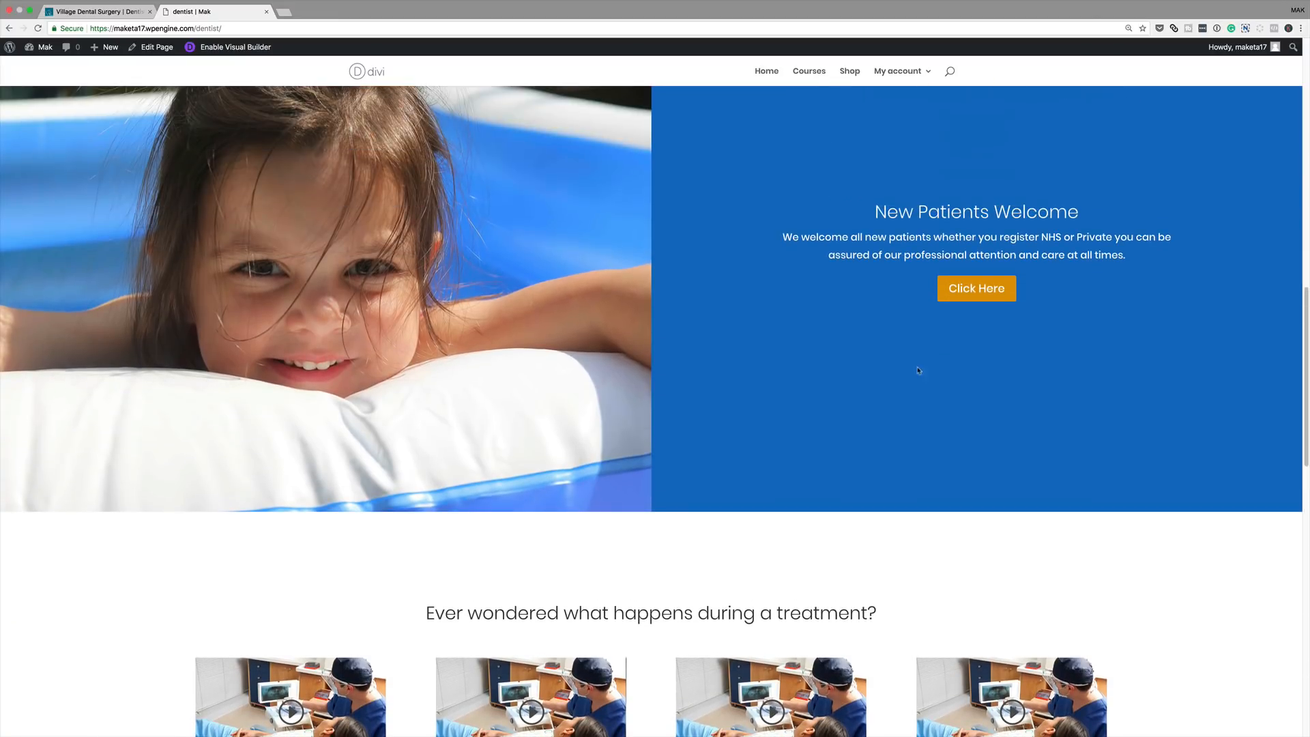
{"action": "scroll", "coordinate": [611, 387], "scroll_direction": "up", "scroll_amount": 15}
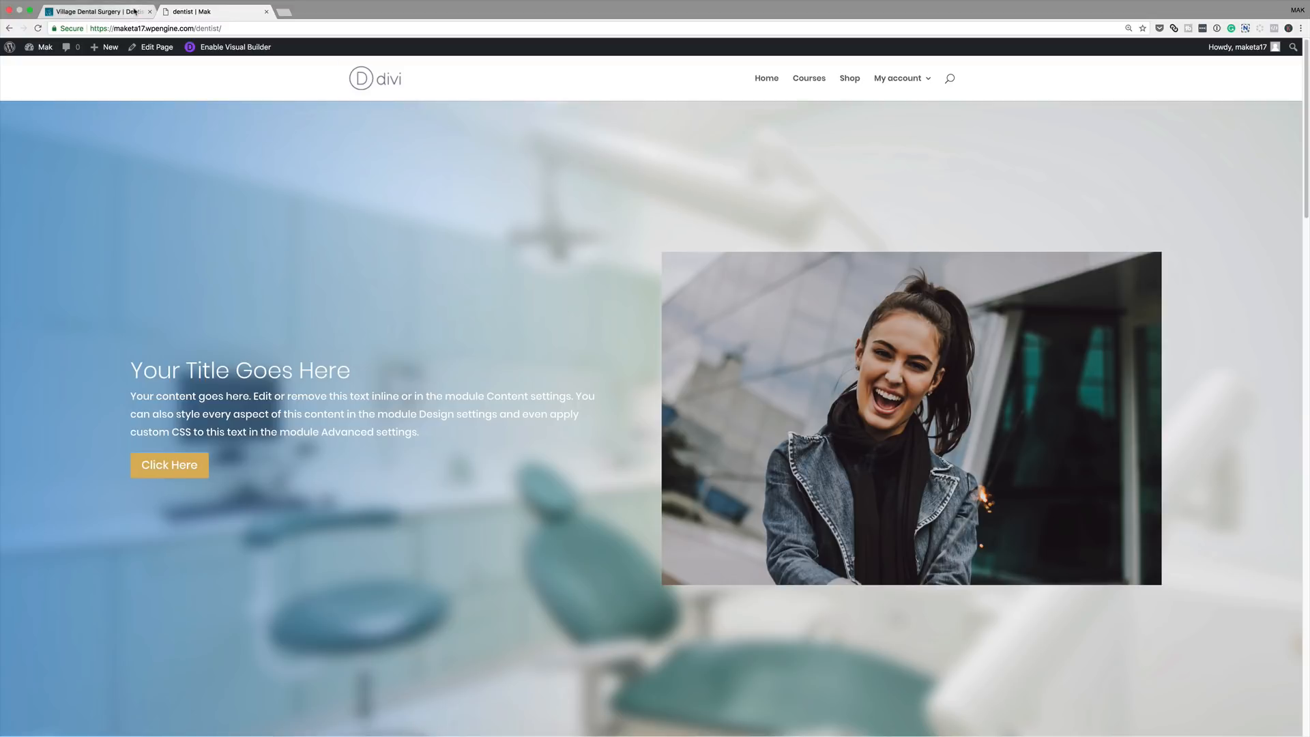
Compare the original site's offers and subscription area with the rebuilt page's hero, introduction, video and gallery sections.
{"action": "left_click", "coordinate": [96, 12]}
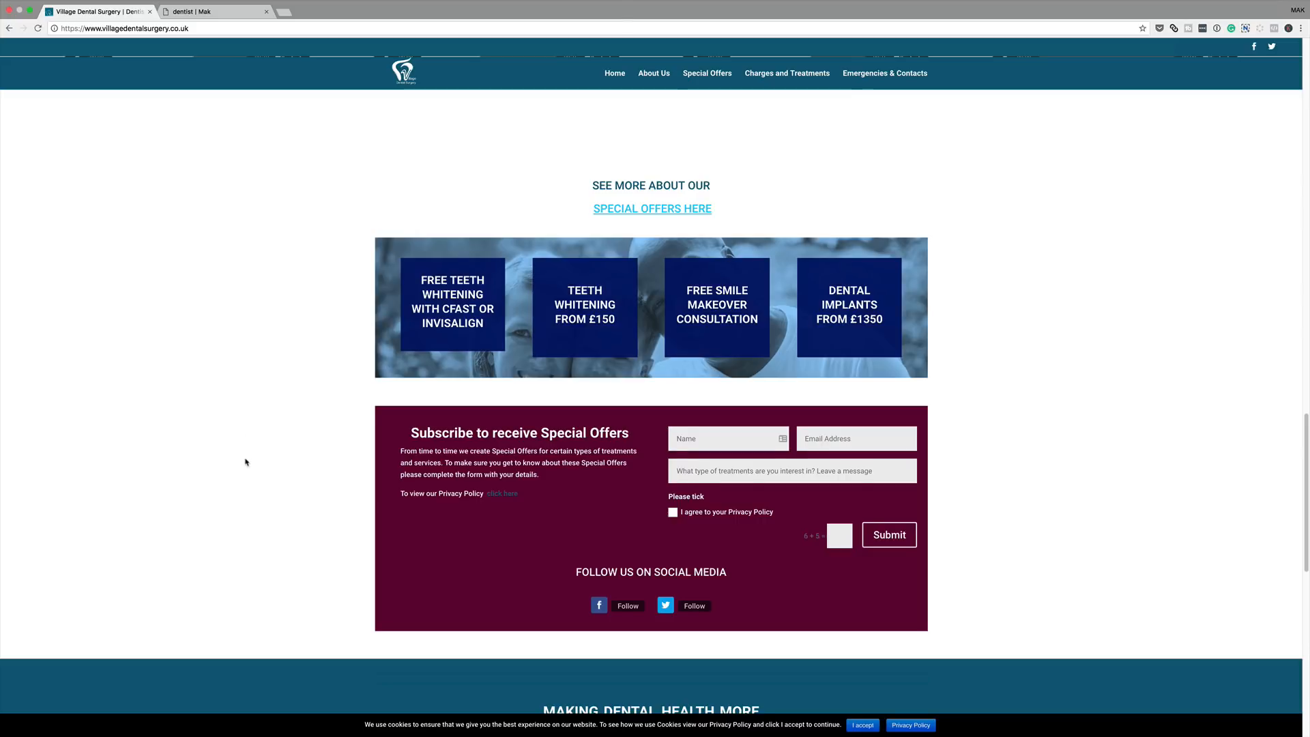
{"action": "scroll", "coordinate": [245, 459], "scroll_direction": "down", "scroll_amount": 3}
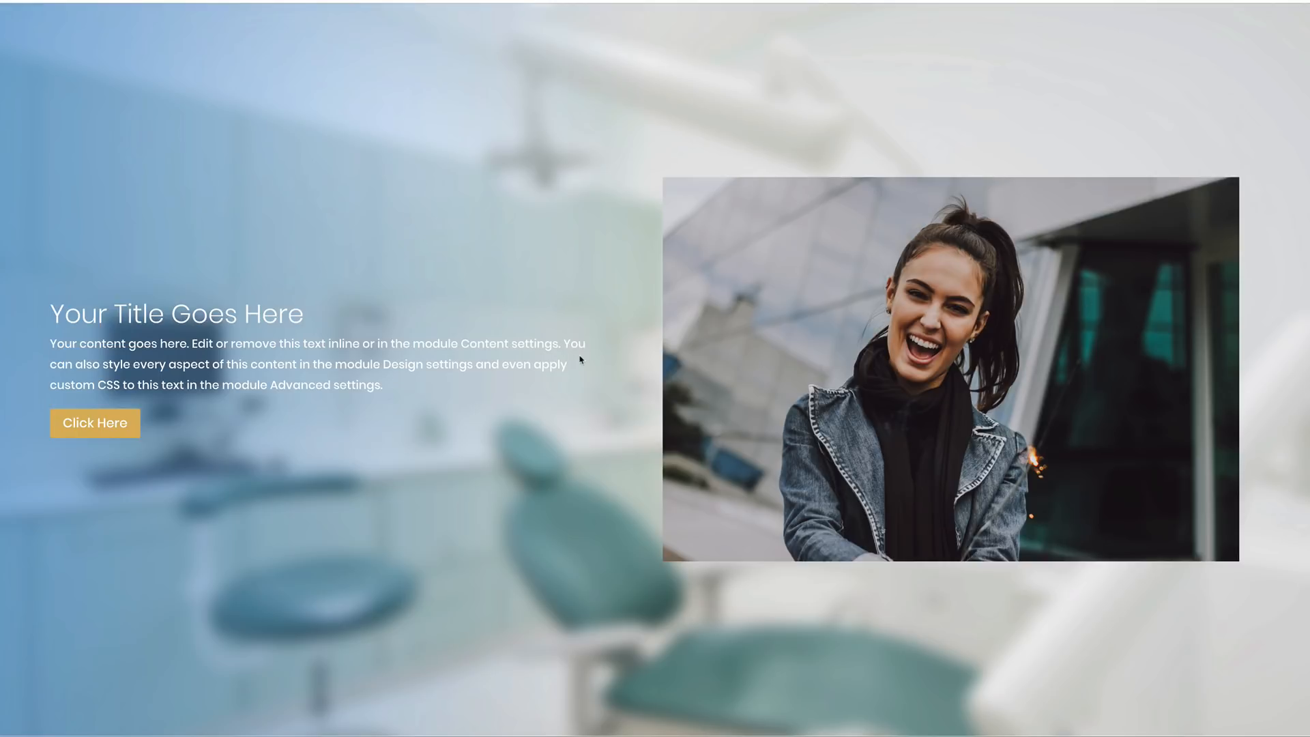
{"action": "scroll", "coordinate": [580, 360], "scroll_direction": "down", "scroll_amount": 3}
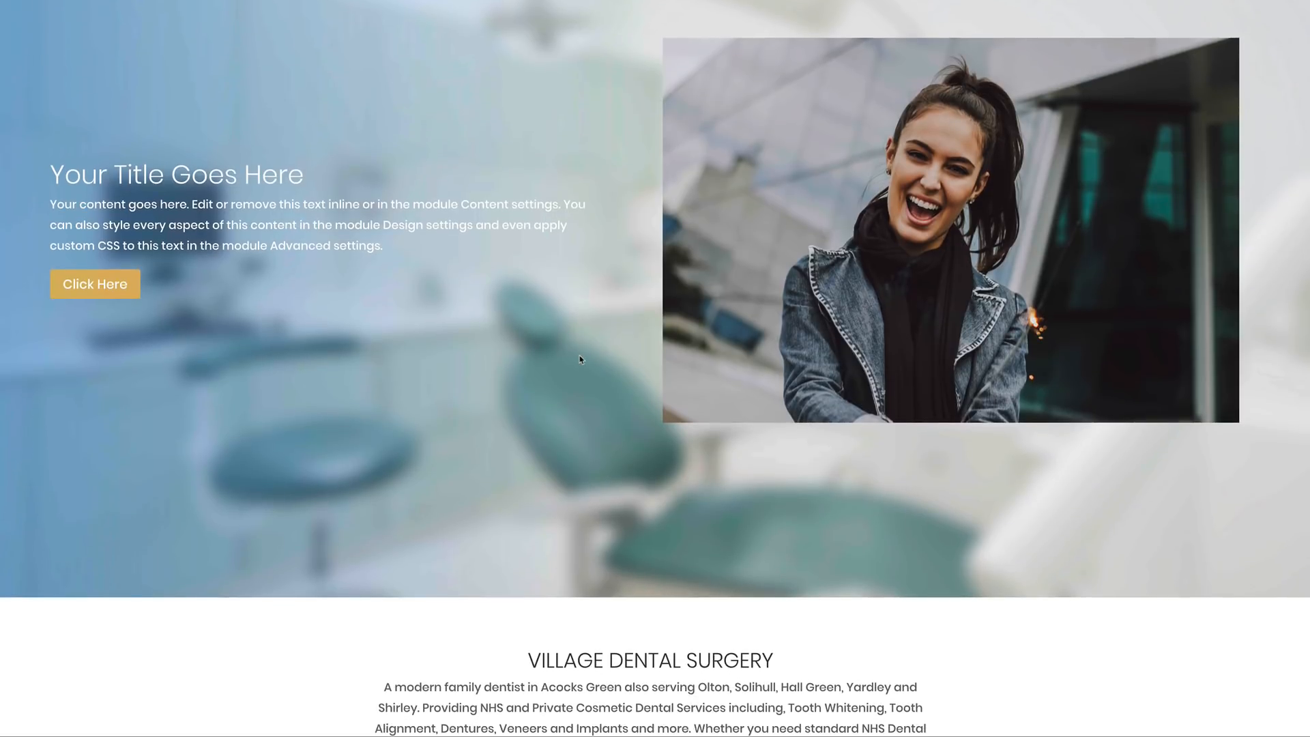
{"action": "scroll", "coordinate": [742, 365], "scroll_direction": "up", "scroll_amount": 3}
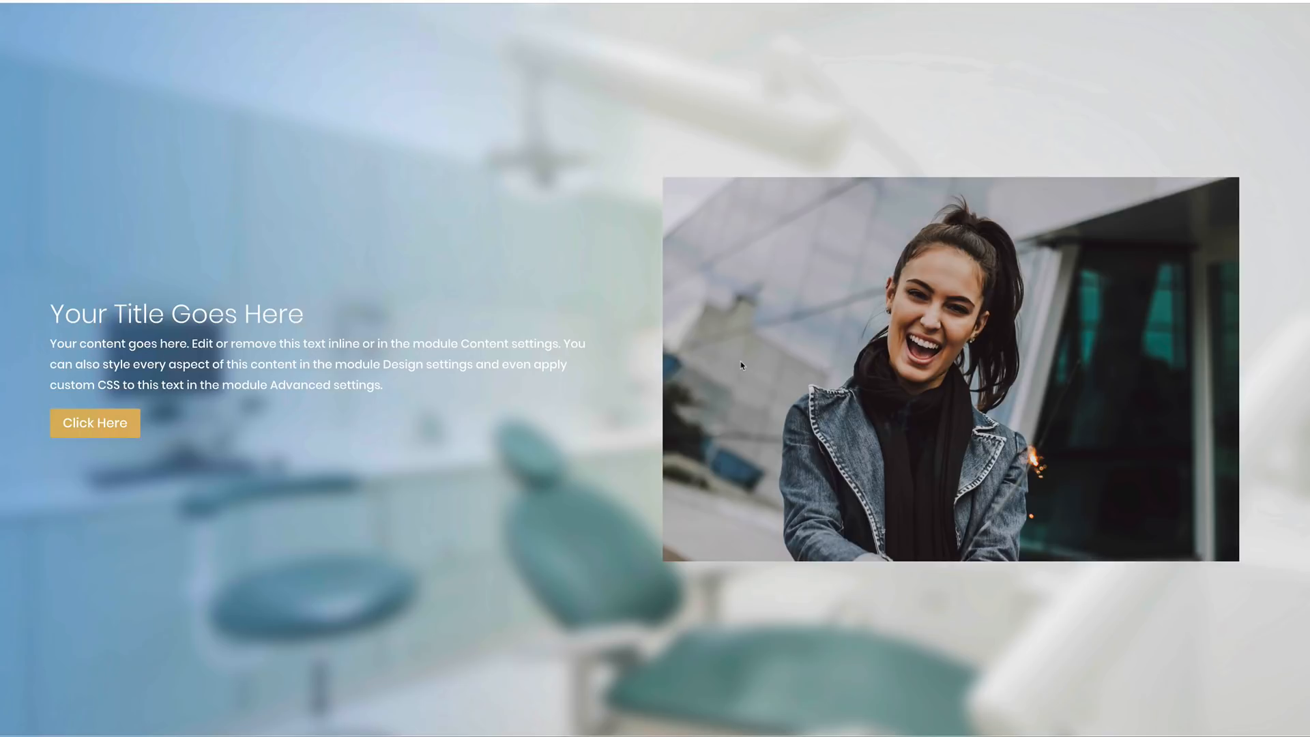
{"action": "scroll", "coordinate": [741, 365], "scroll_direction": "down", "scroll_amount": 10}
{"action": "scroll", "coordinate": [742, 365], "scroll_direction": "down", "scroll_amount": 8}
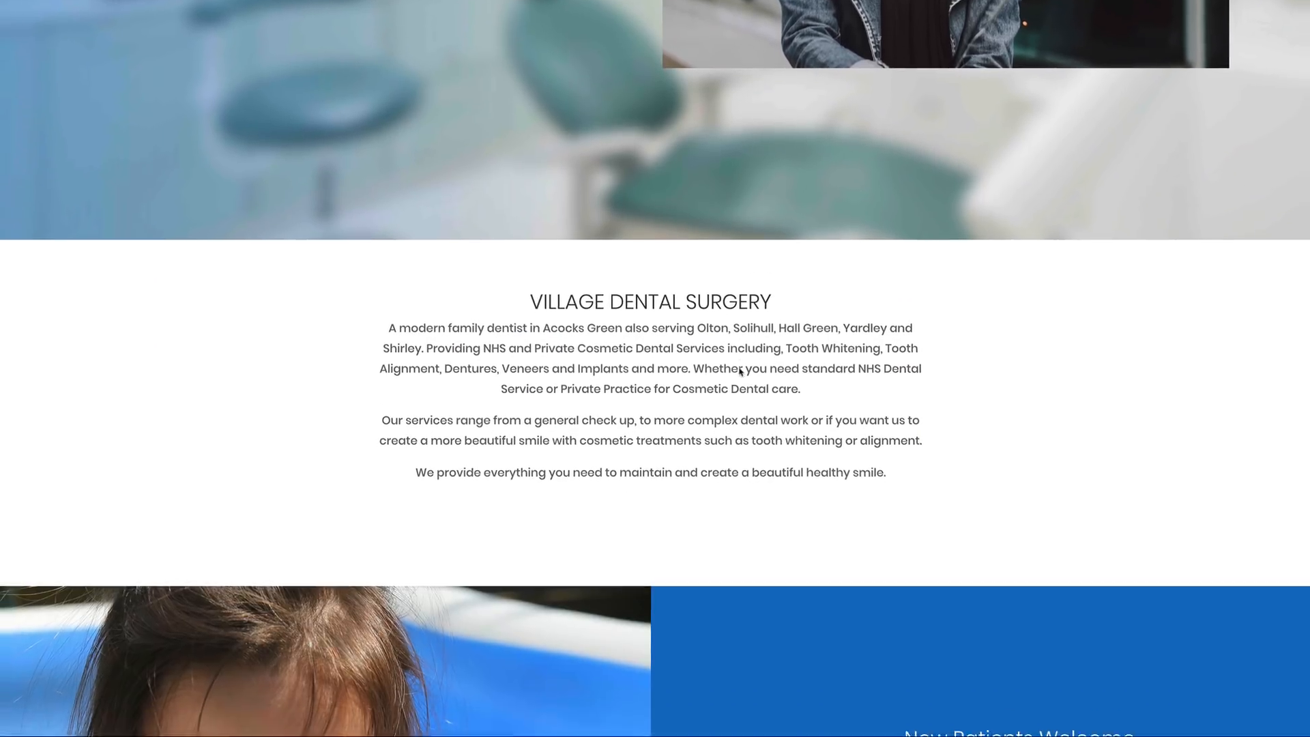
{"action": "scroll", "coordinate": [735, 394], "scroll_direction": "down", "scroll_amount": 8}
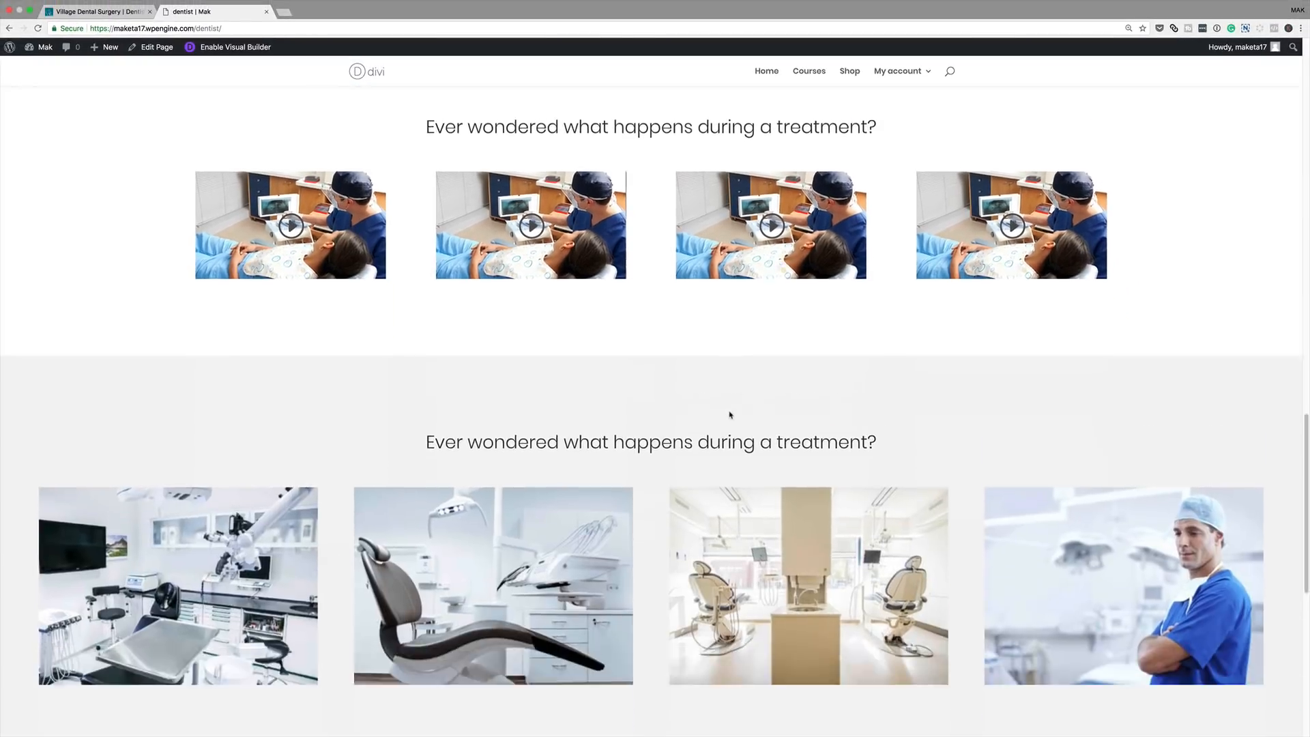
{"action": "scroll", "coordinate": [1084, 472], "scroll_direction": "up", "scroll_amount": 9}
{"action": "scroll", "coordinate": [1084, 471], "scroll_direction": "up", "scroll_amount": 15}
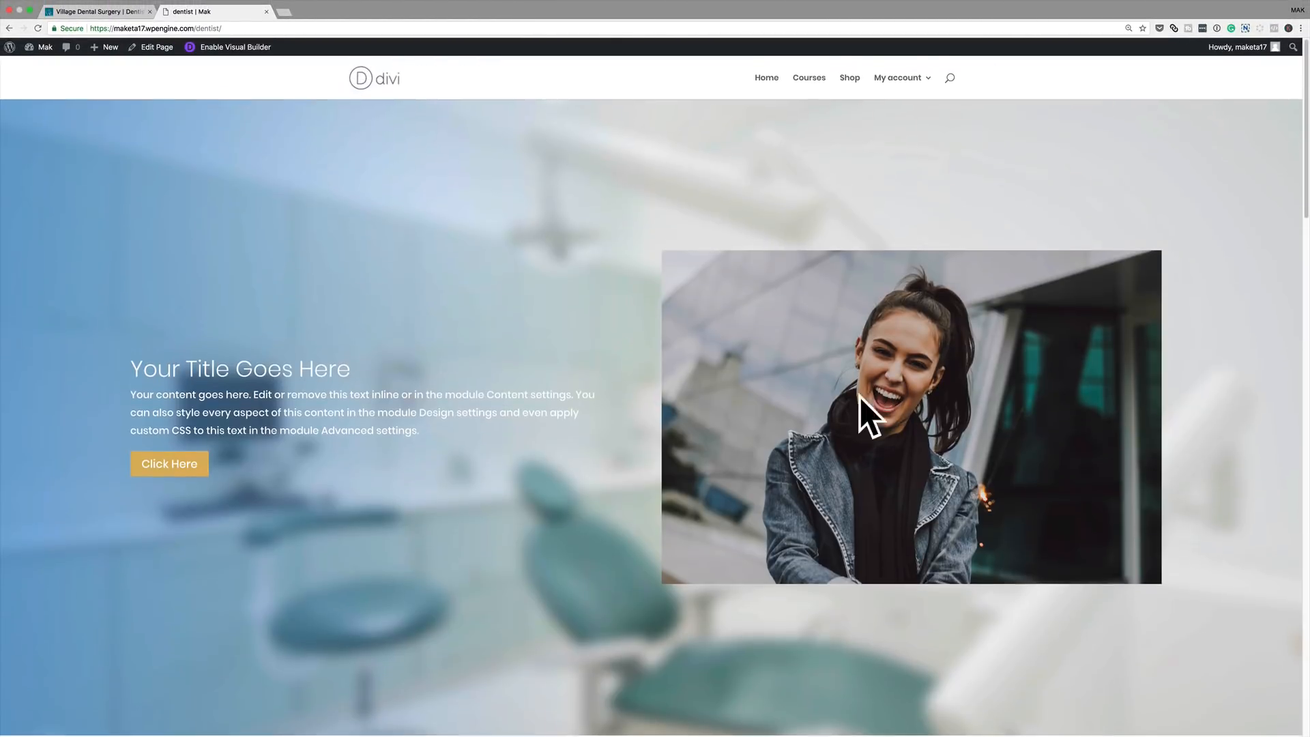
Compare the full original home page, from its header to its dental health section, with the rebuilt page down to the surgery gallery.
{"action": "left_click", "coordinate": [103, 12]}
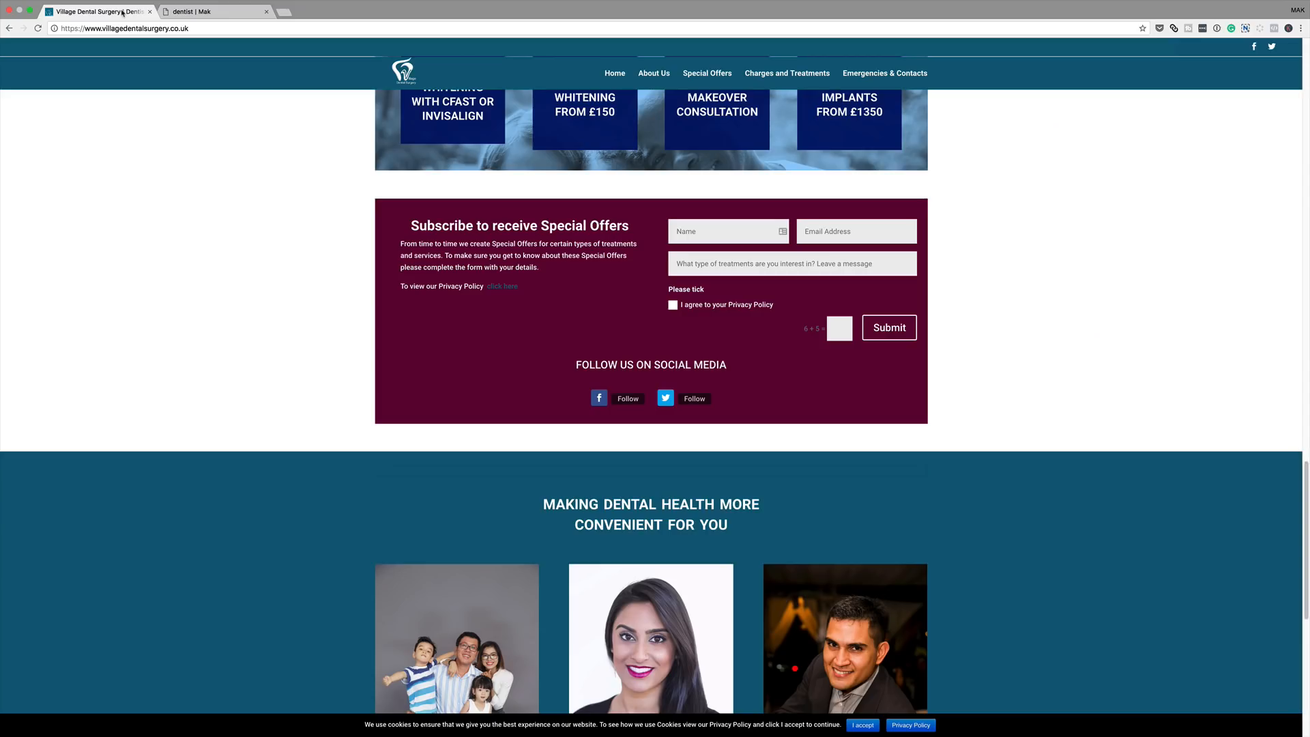
{"action": "scroll", "coordinate": [280, 474], "scroll_direction": "up", "scroll_amount": 15}
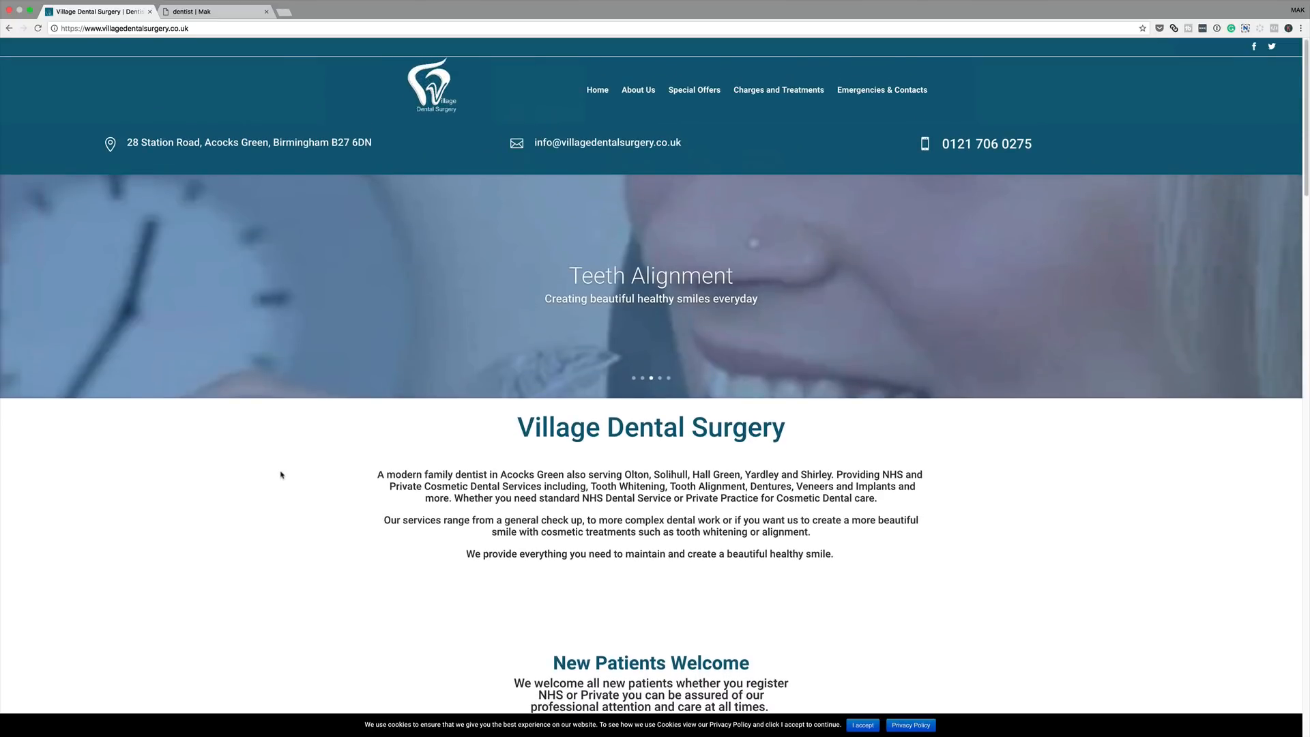
{"action": "scroll", "coordinate": [280, 475], "scroll_direction": "down", "scroll_amount": 15}
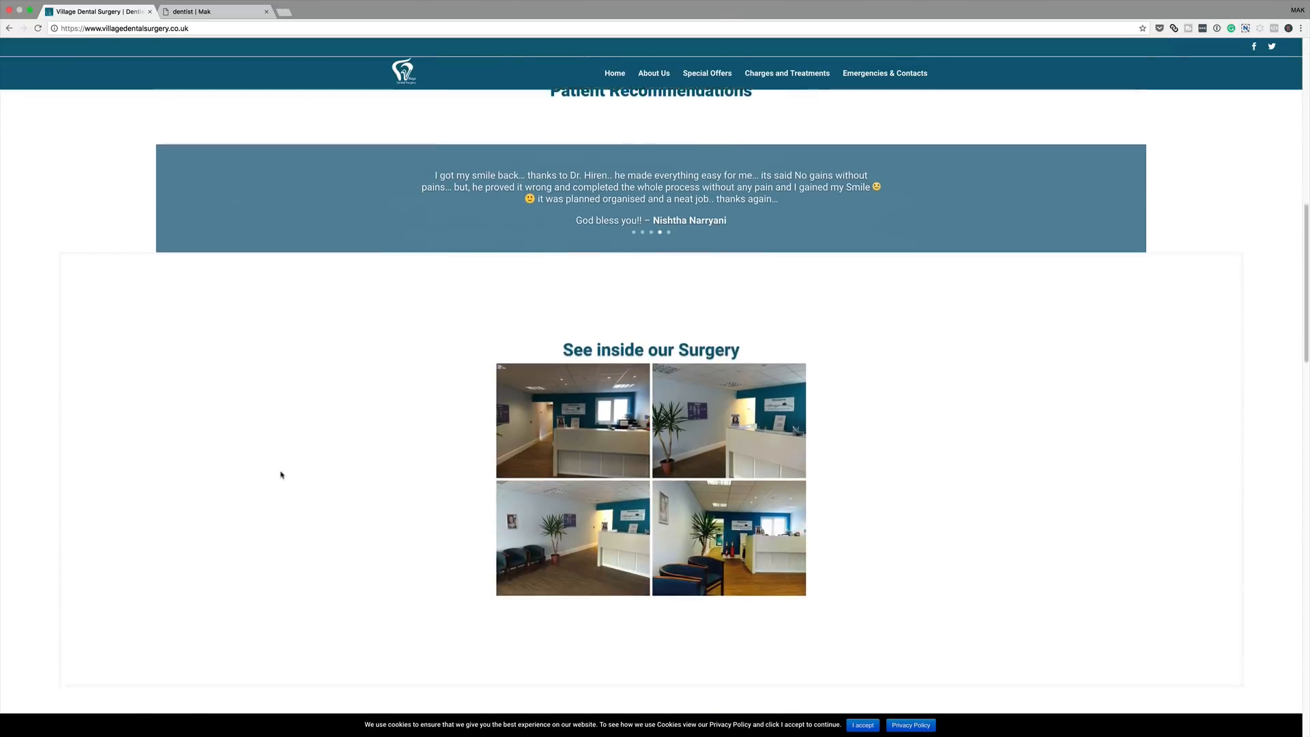
{"action": "scroll", "coordinate": [280, 474], "scroll_direction": "down", "scroll_amount": 20}
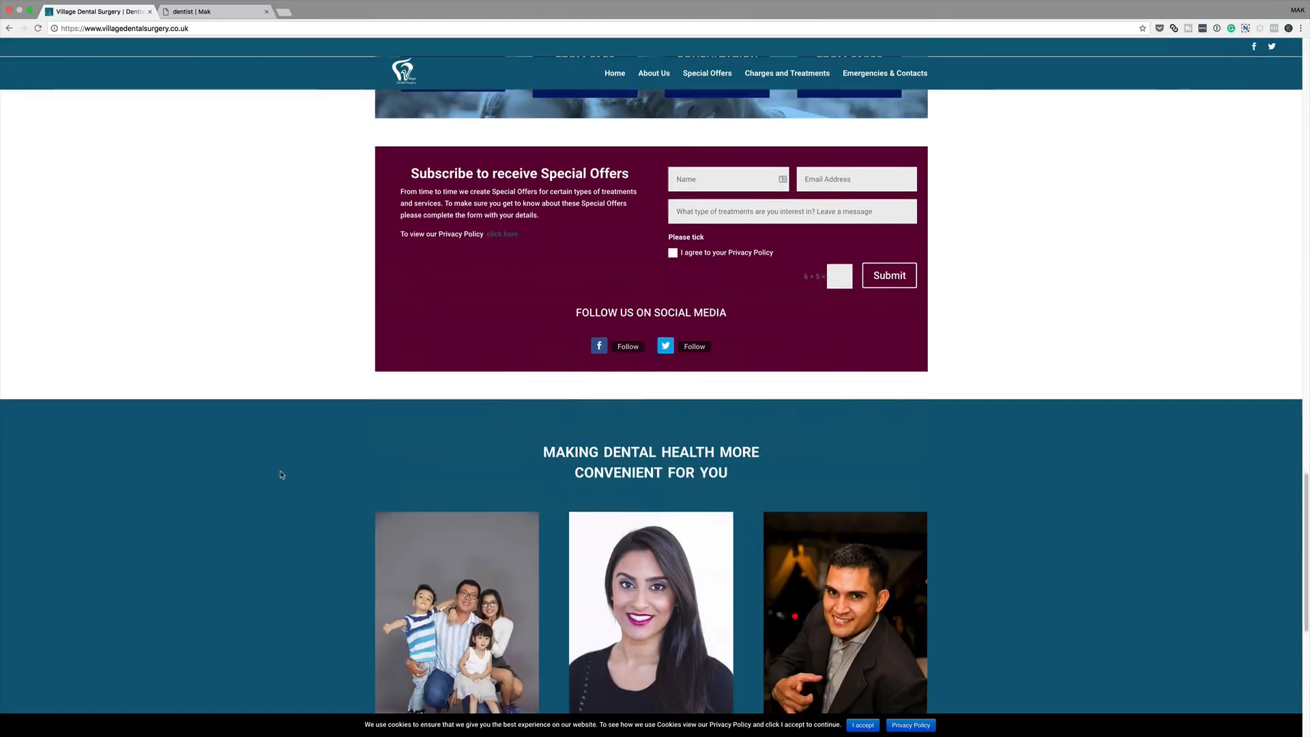
{"action": "key", "text": "ctrl+Tab"}
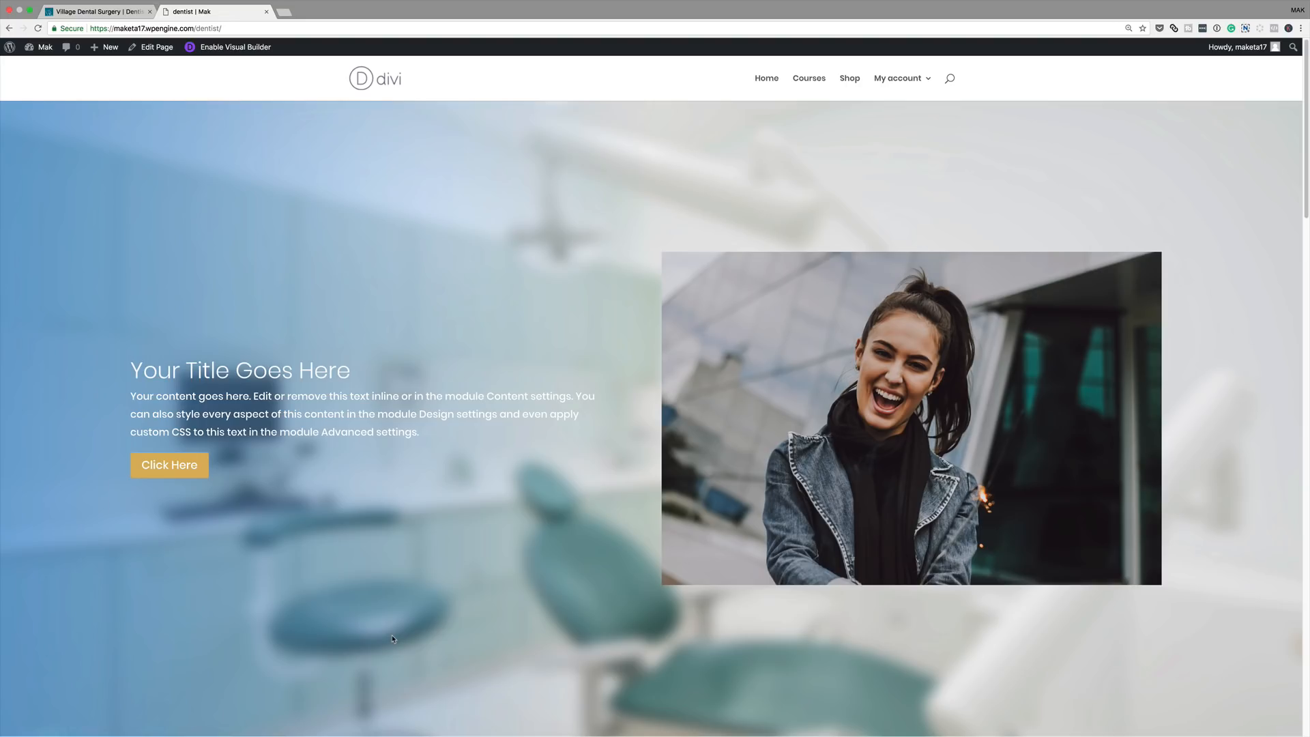
{"action": "scroll", "coordinate": [392, 638], "scroll_direction": "down", "scroll_amount": 5}
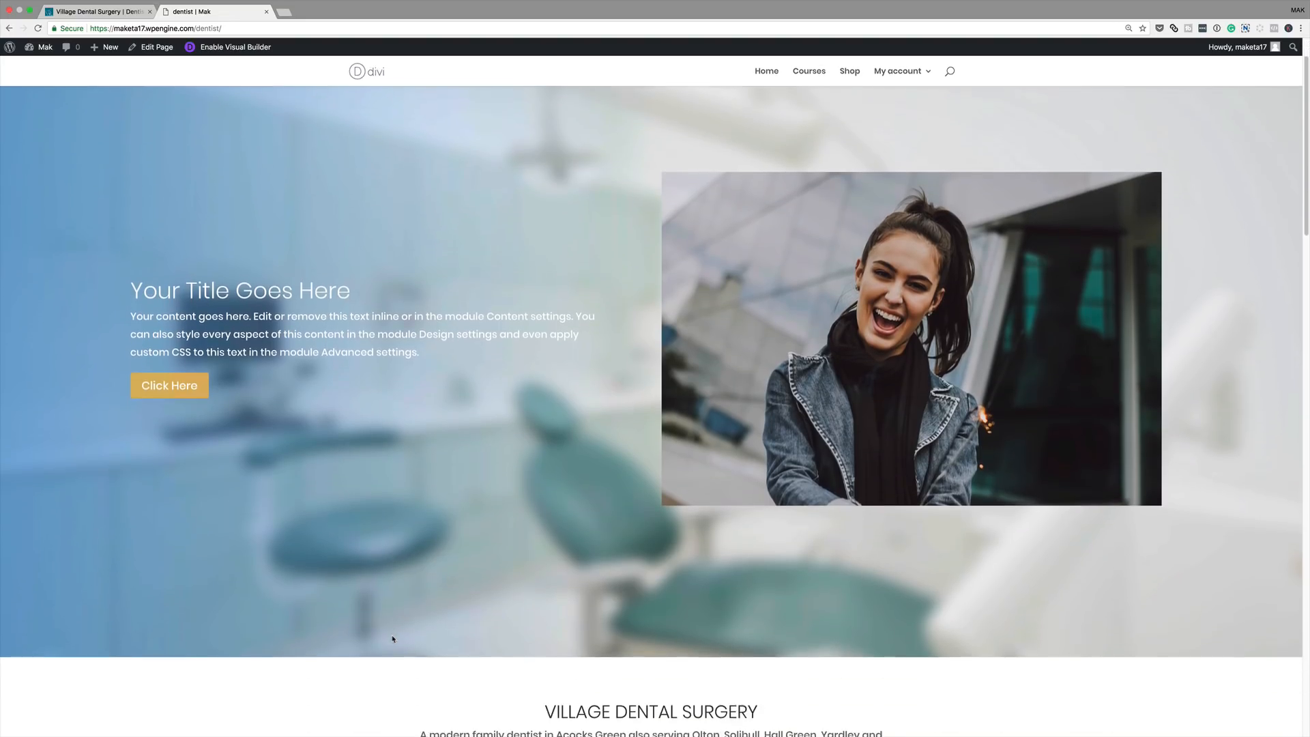
{"action": "scroll", "coordinate": [392, 639], "scroll_direction": "down", "scroll_amount": 12}
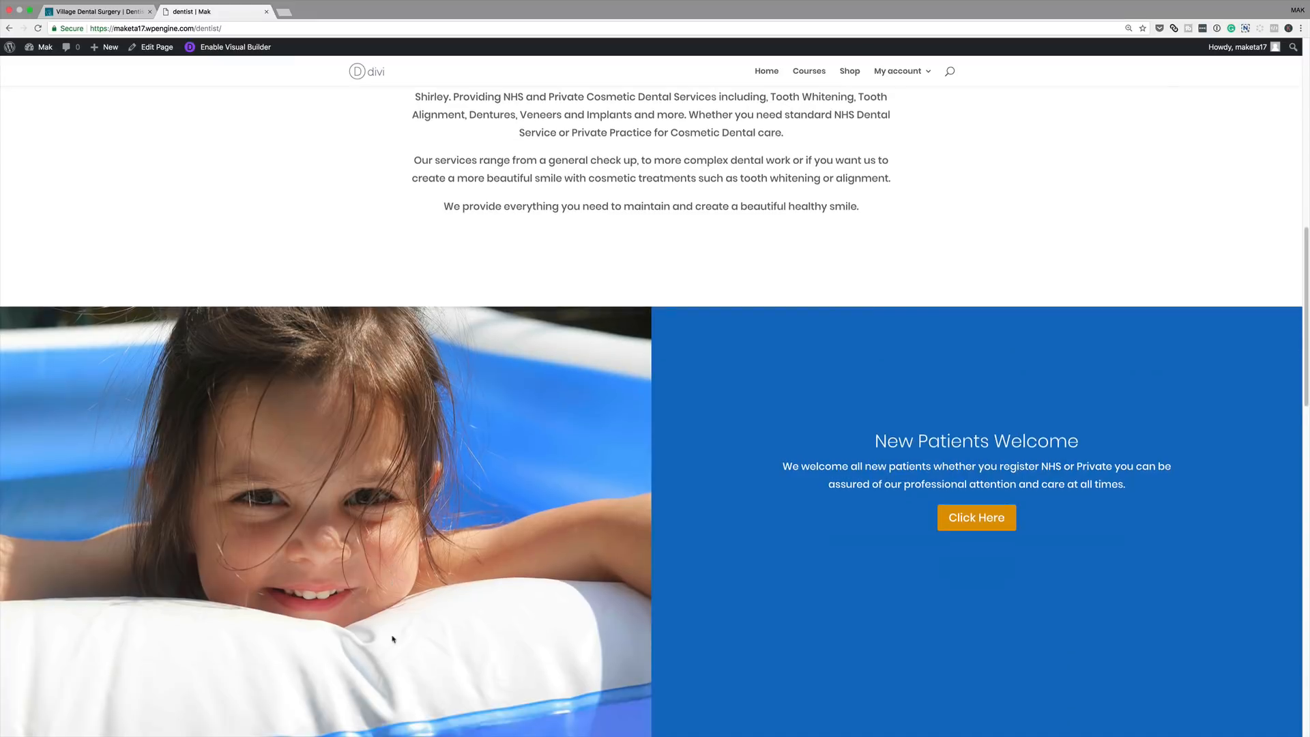
{"action": "scroll", "coordinate": [392, 638], "scroll_direction": "down", "scroll_amount": 13}
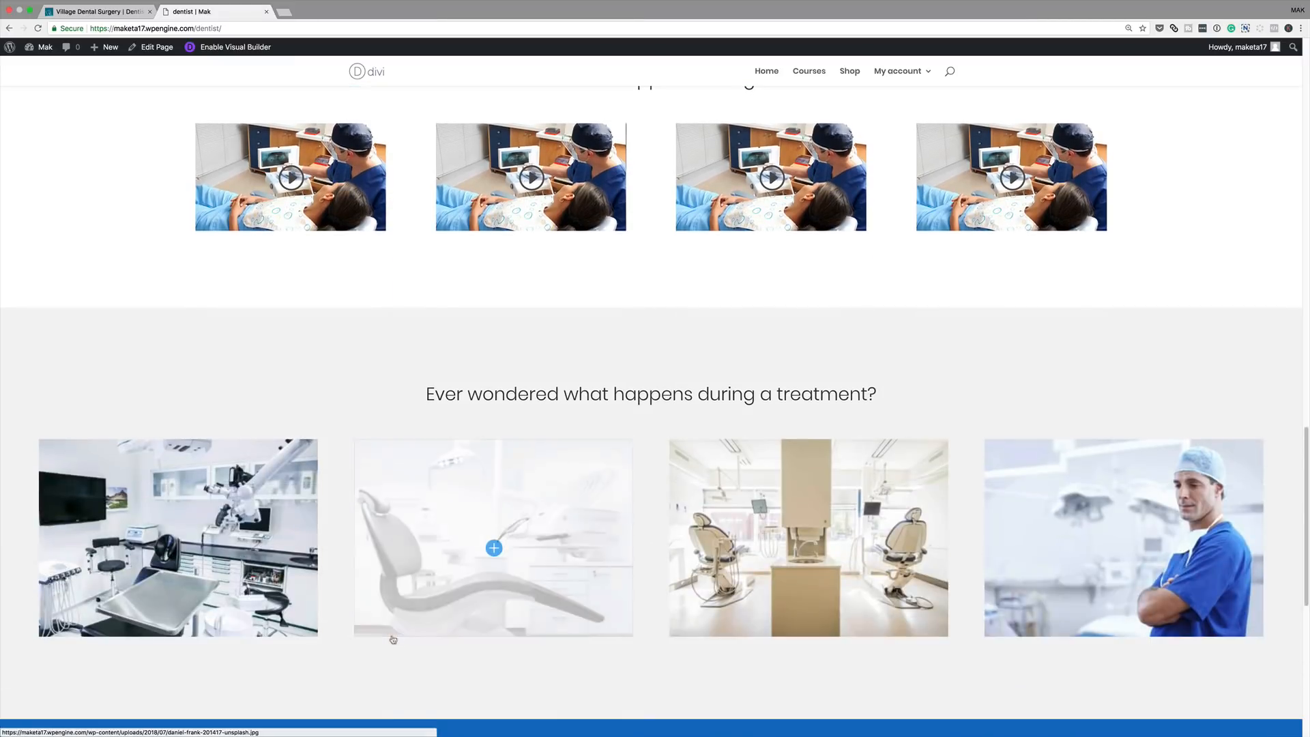
{"action": "scroll", "coordinate": [392, 638], "scroll_direction": "down", "scroll_amount": 5}
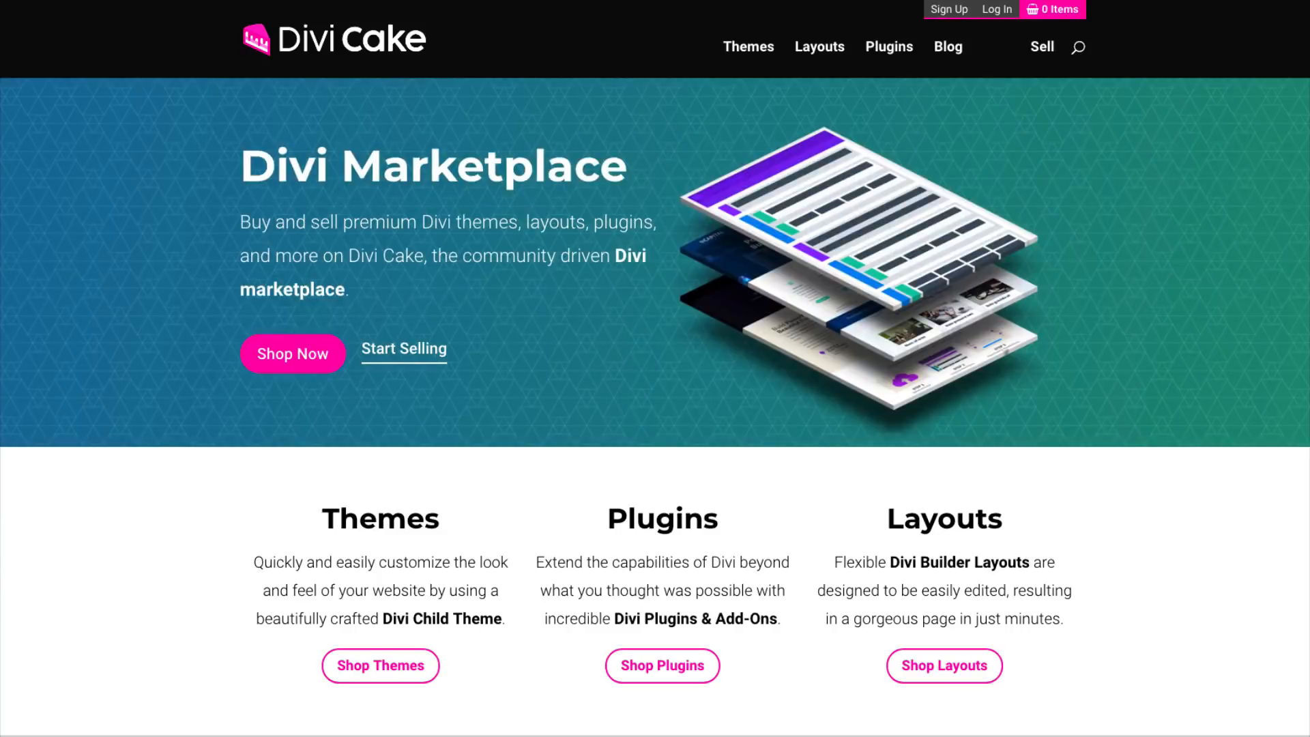